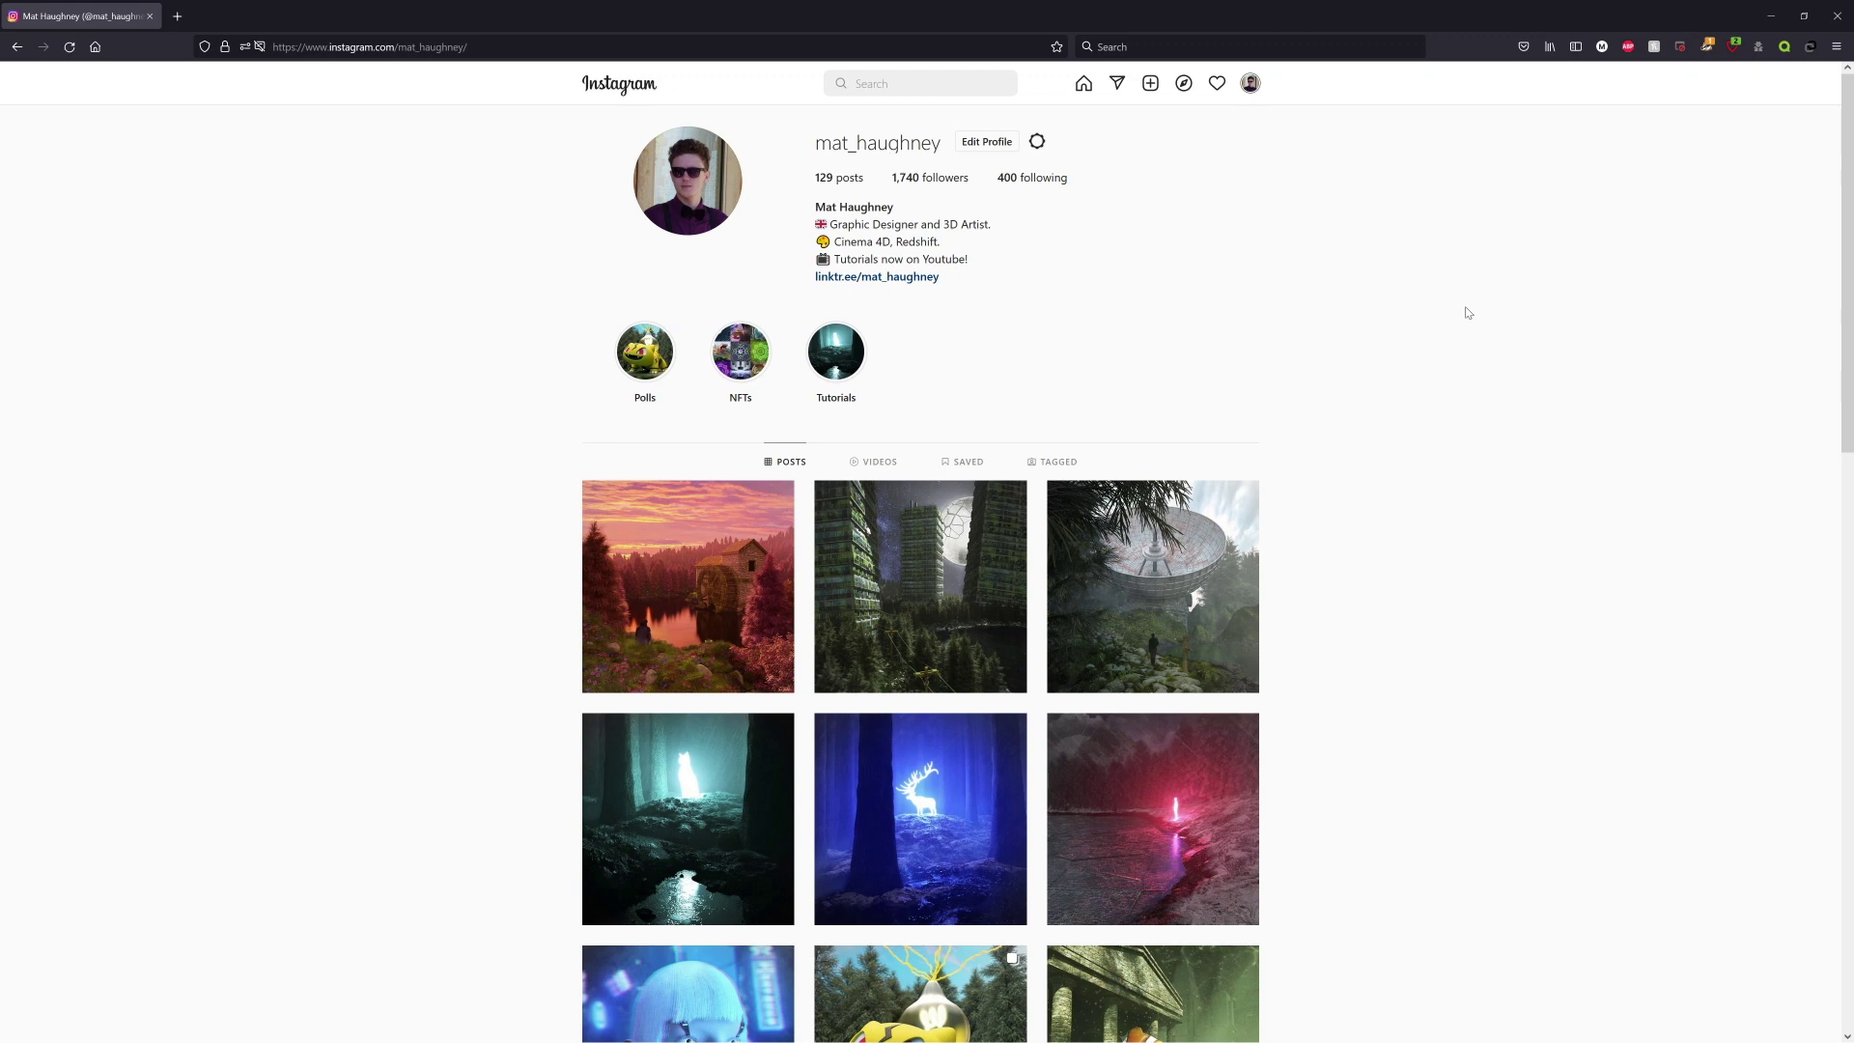
# - Switch to the photo viewer and examine the worn paint and metal on the robot reference image up close
pyautogui.hotkey('alt', 'Tab')
pyautogui.hotkey('alt', 'Tab')
pyautogui.hotkey('alt', 'Tab')
pyautogui.scroll(4, 1017, 552)
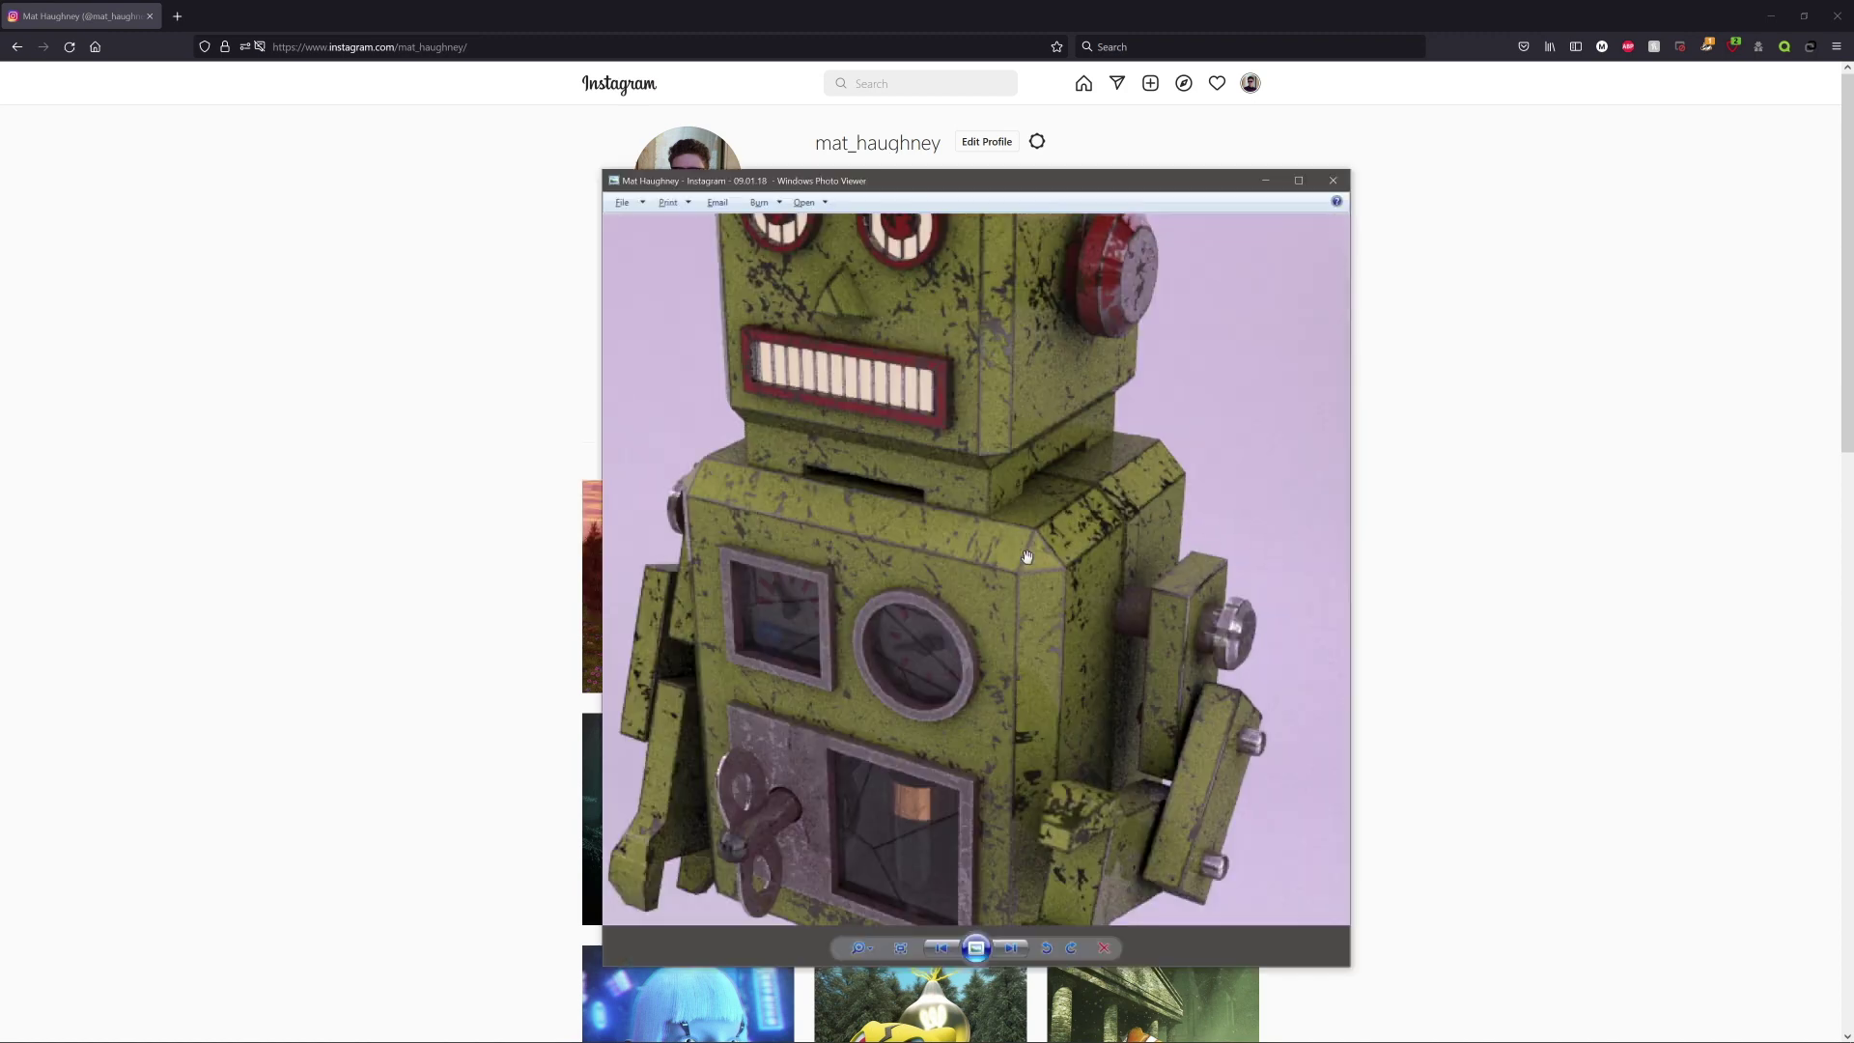
pyautogui.moveTo(1031, 555); pyautogui.dragTo(1081, 692)
pyautogui.moveTo(1034, 463); pyautogui.dragTo(1067, 653)
pyautogui.moveTo(1086, 477); pyautogui.dragTo(1052, 618)
# - Switch to Cinema 4D and examine the corner and bolt of the robot arm's middle segment at an angle
pyautogui.hotkey('alt', 'Tab')
pyautogui.hotkey('alt', 'Tab')
pyautogui.click(1052, 524)
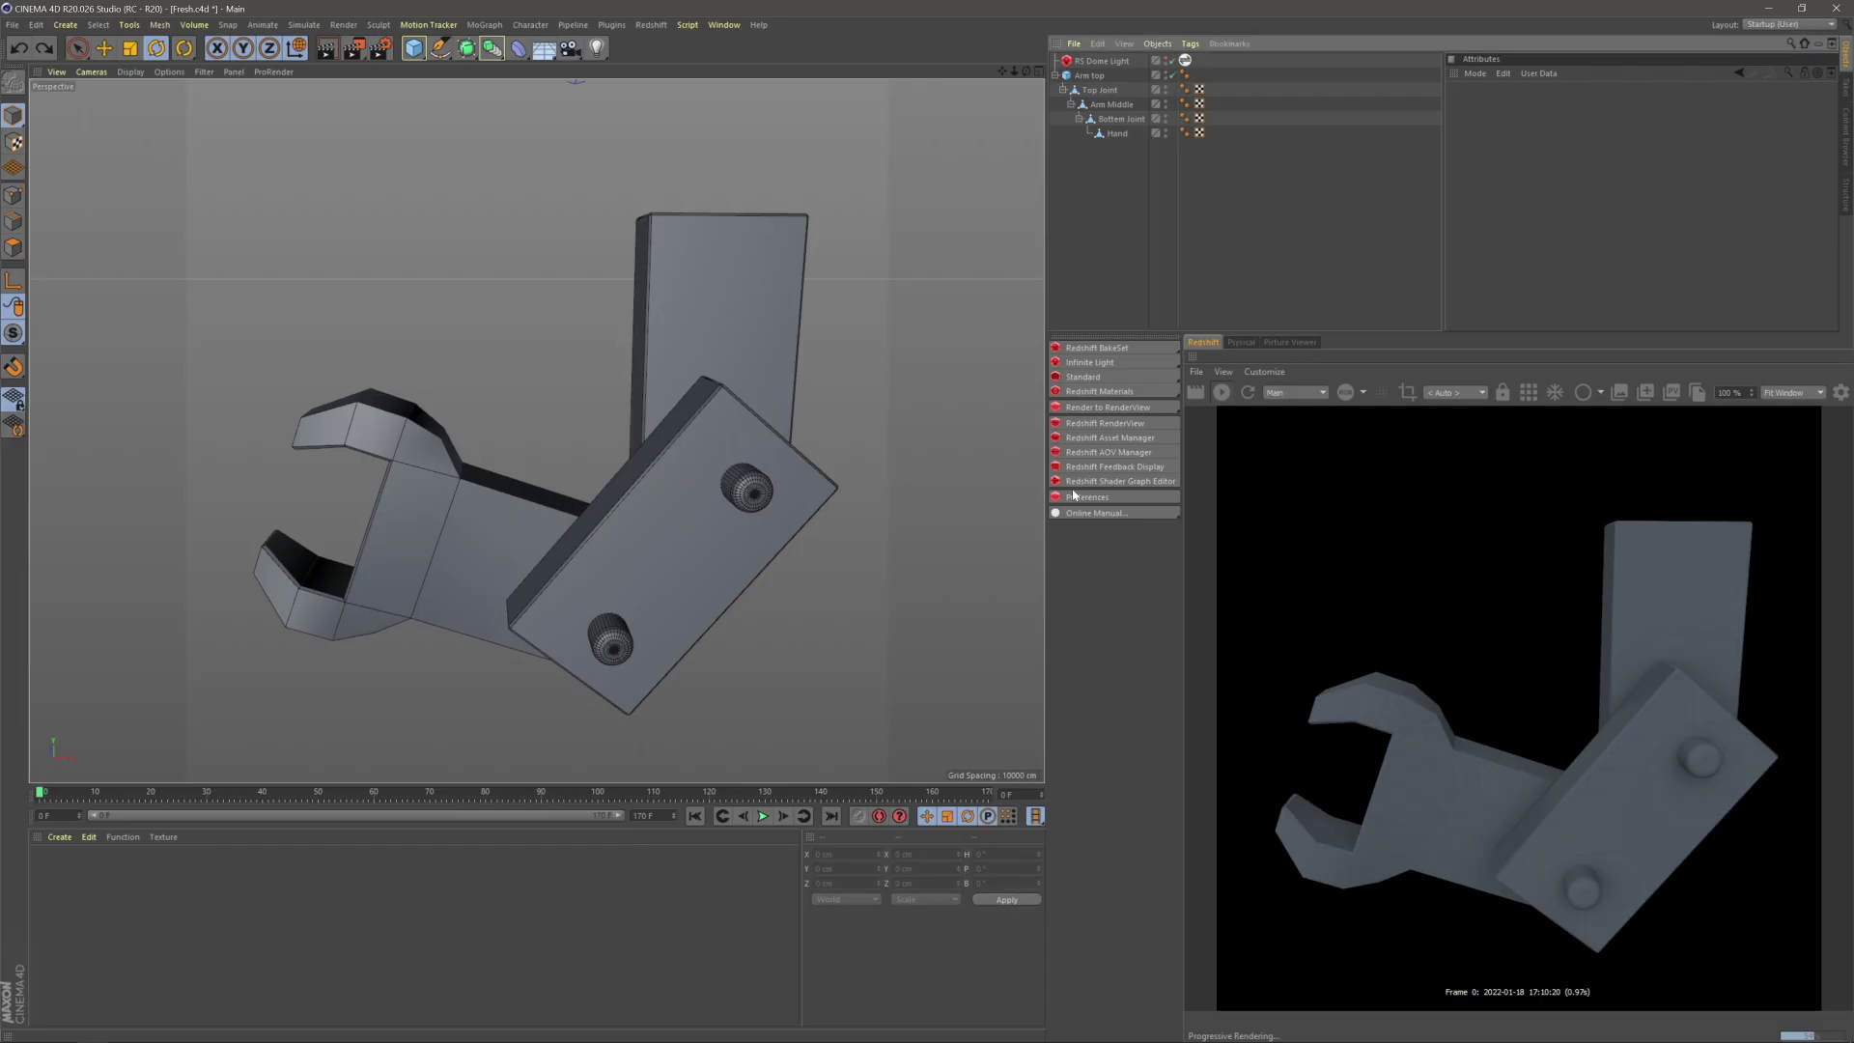
pyautogui.scroll(6, 599, 449)
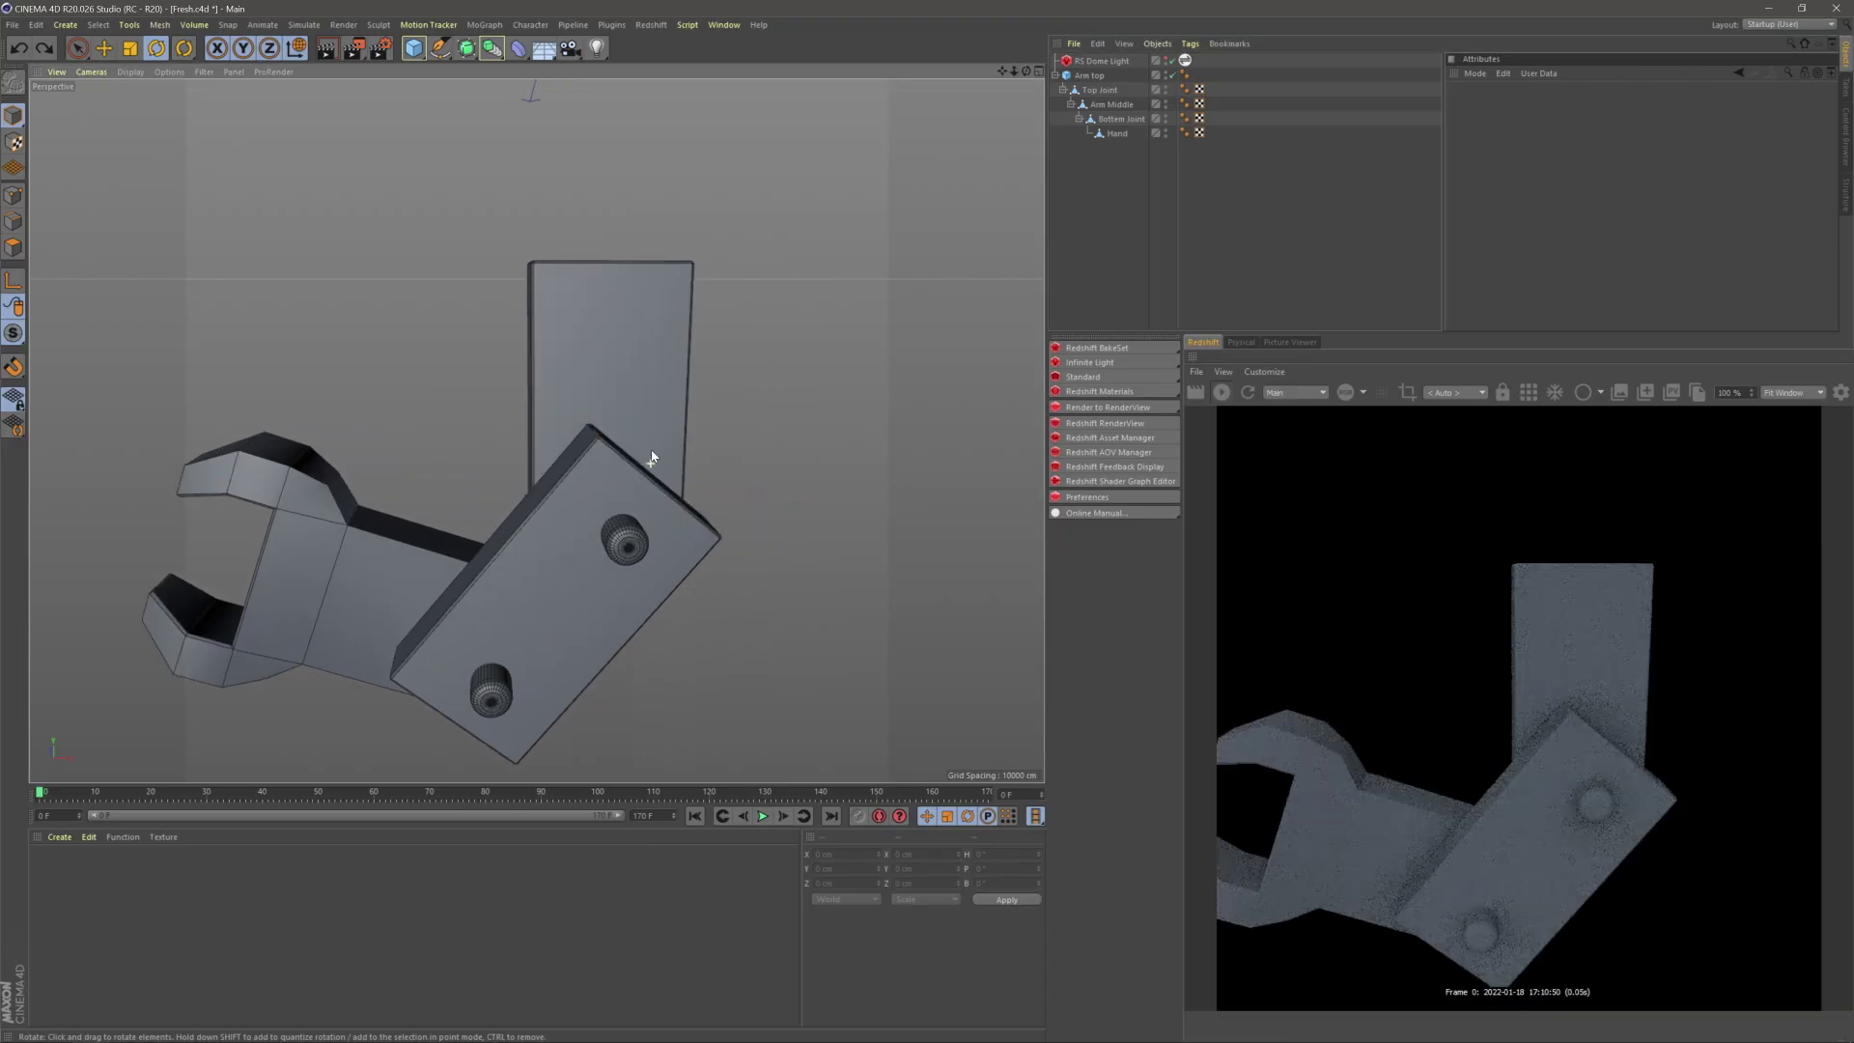
pyautogui.keyDown('alt'); pyautogui.moveTo(637, 457); pyautogui.dragTo(628, 392, button='middle'); pyautogui.keyUp('alt')
pyautogui.keyDown('alt'); pyautogui.moveTo(629, 390); pyautogui.dragTo(638, 418); pyautogui.keyUp('alt')
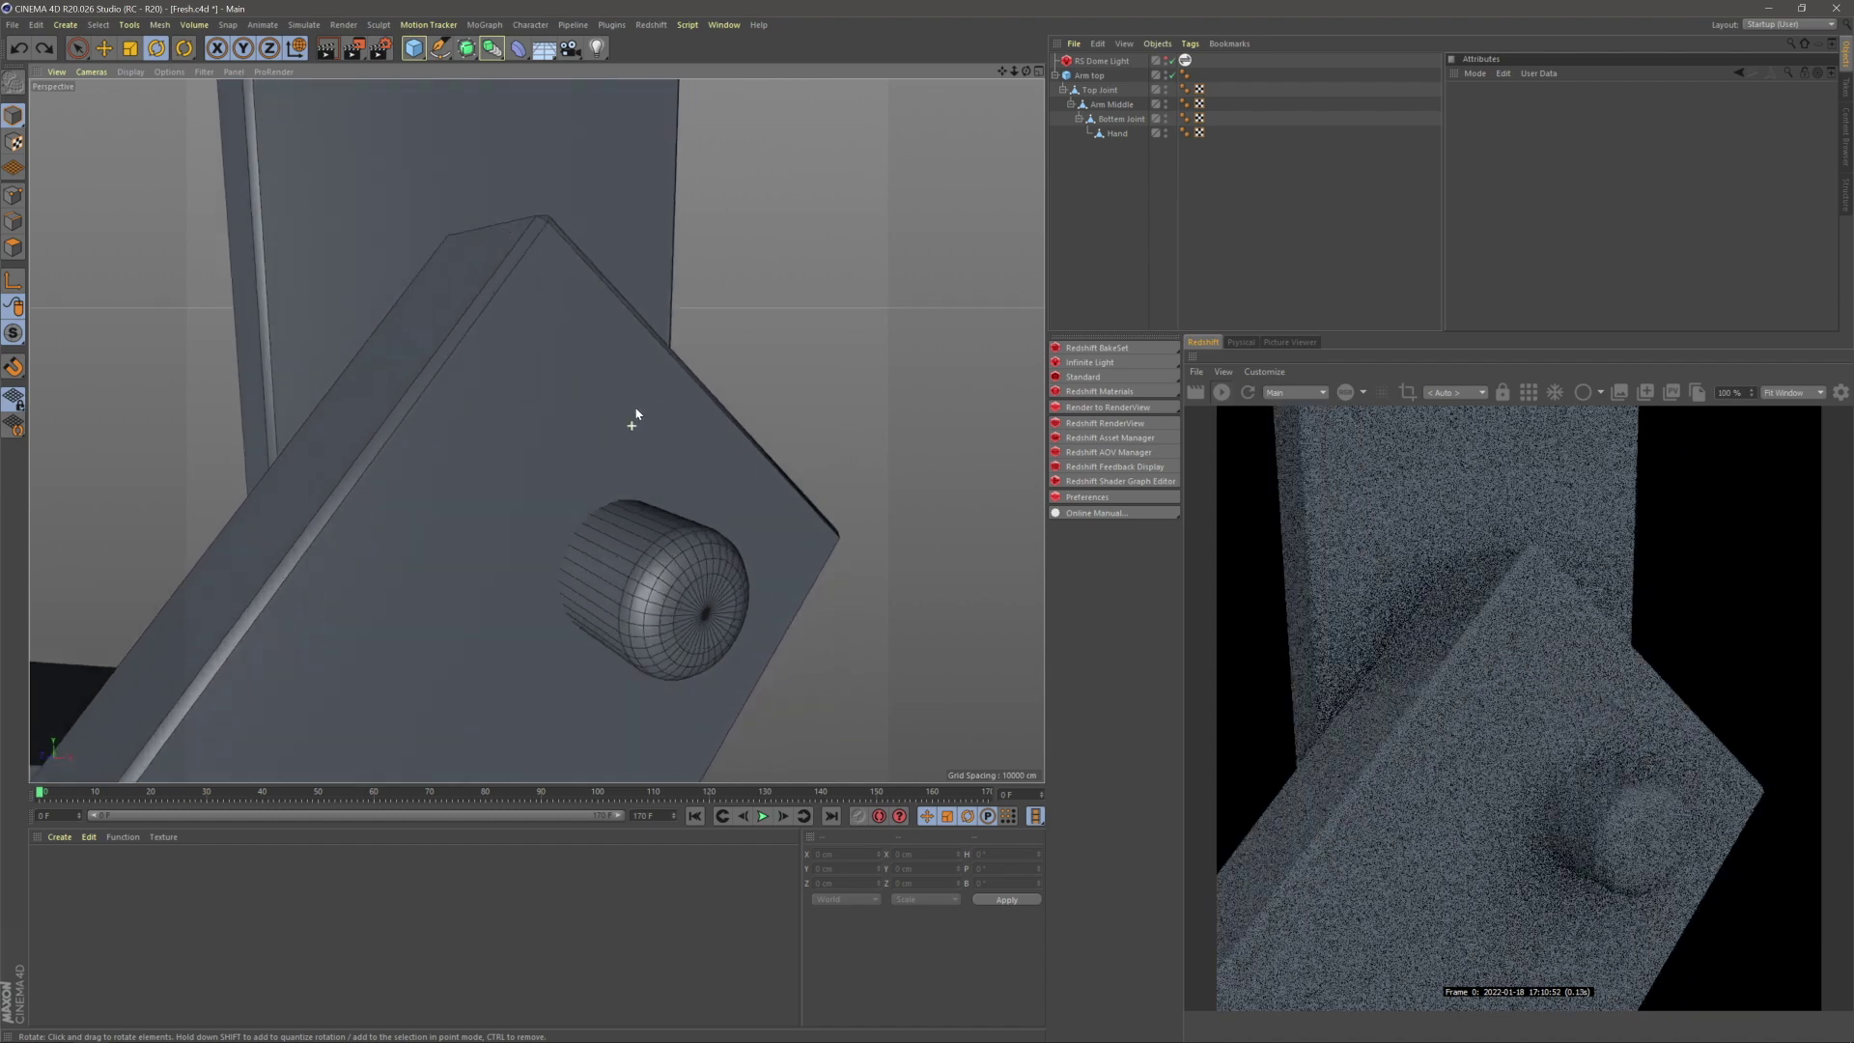
pyautogui.scroll(3, 629, 390)
pyautogui.keyDown('alt'); pyautogui.moveTo(630, 390); pyautogui.dragTo(645, 440, button='middle'); pyautogui.keyUp('alt')
pyautogui.keyDown('alt'); pyautogui.moveTo(646, 445); pyautogui.dragTo(650, 490); pyautogui.keyUp('alt')
pyautogui.click(1204, 396)
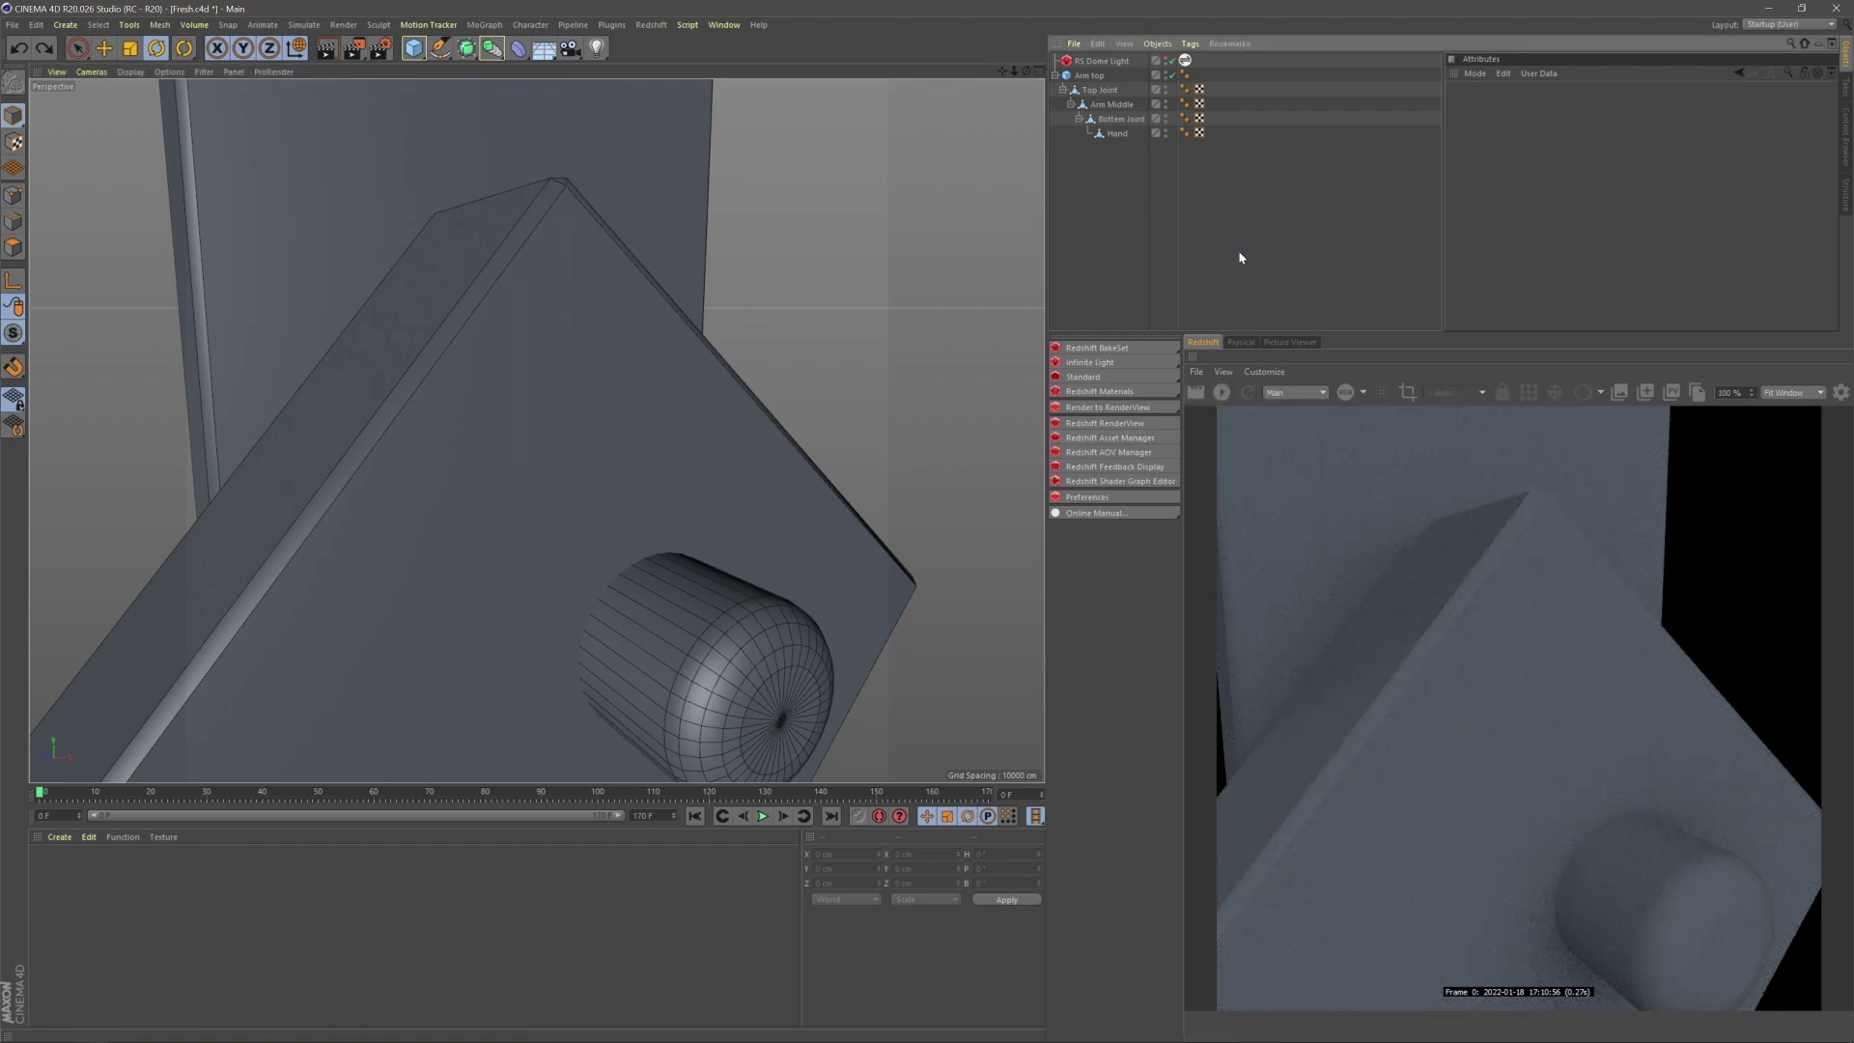
# - Switch to the Grunge folder and view its grunge map, scratched metal, whitewashed and desert dirt texture images
pyautogui.hotkey('alt', 'Tab')
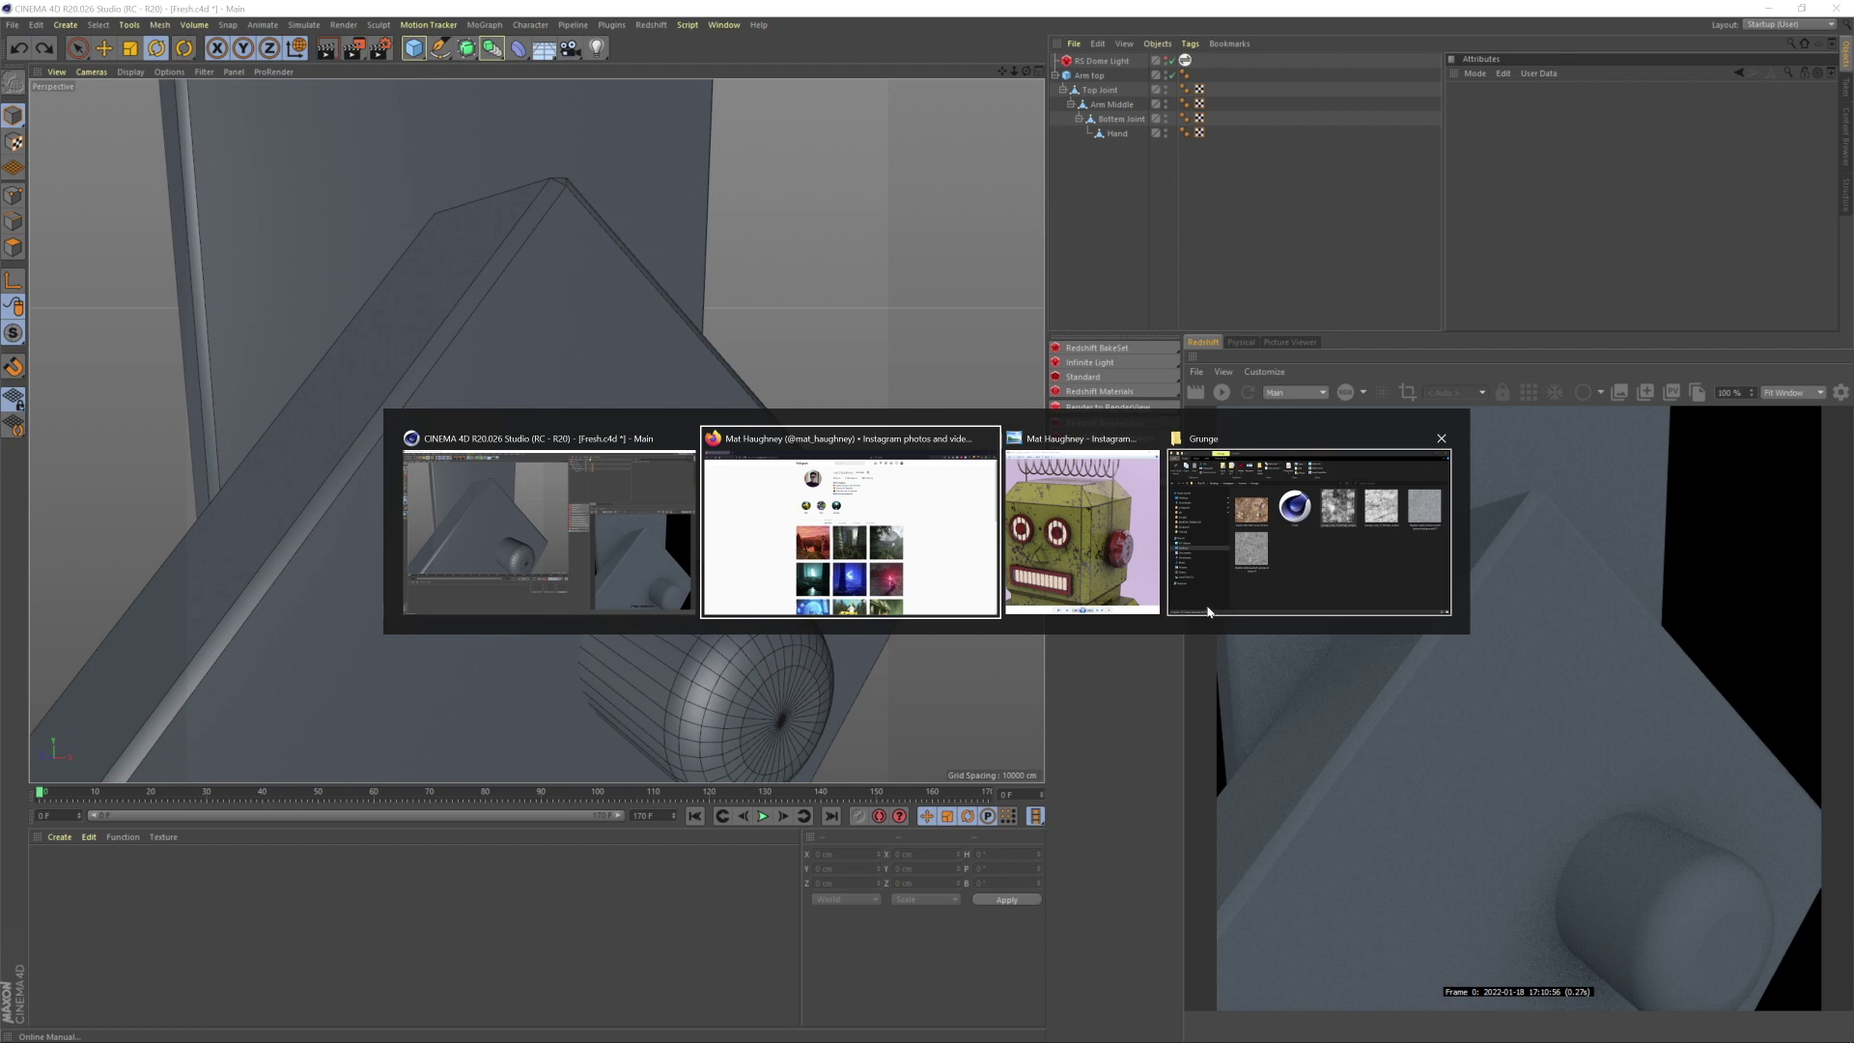
pyautogui.click(1293, 572)
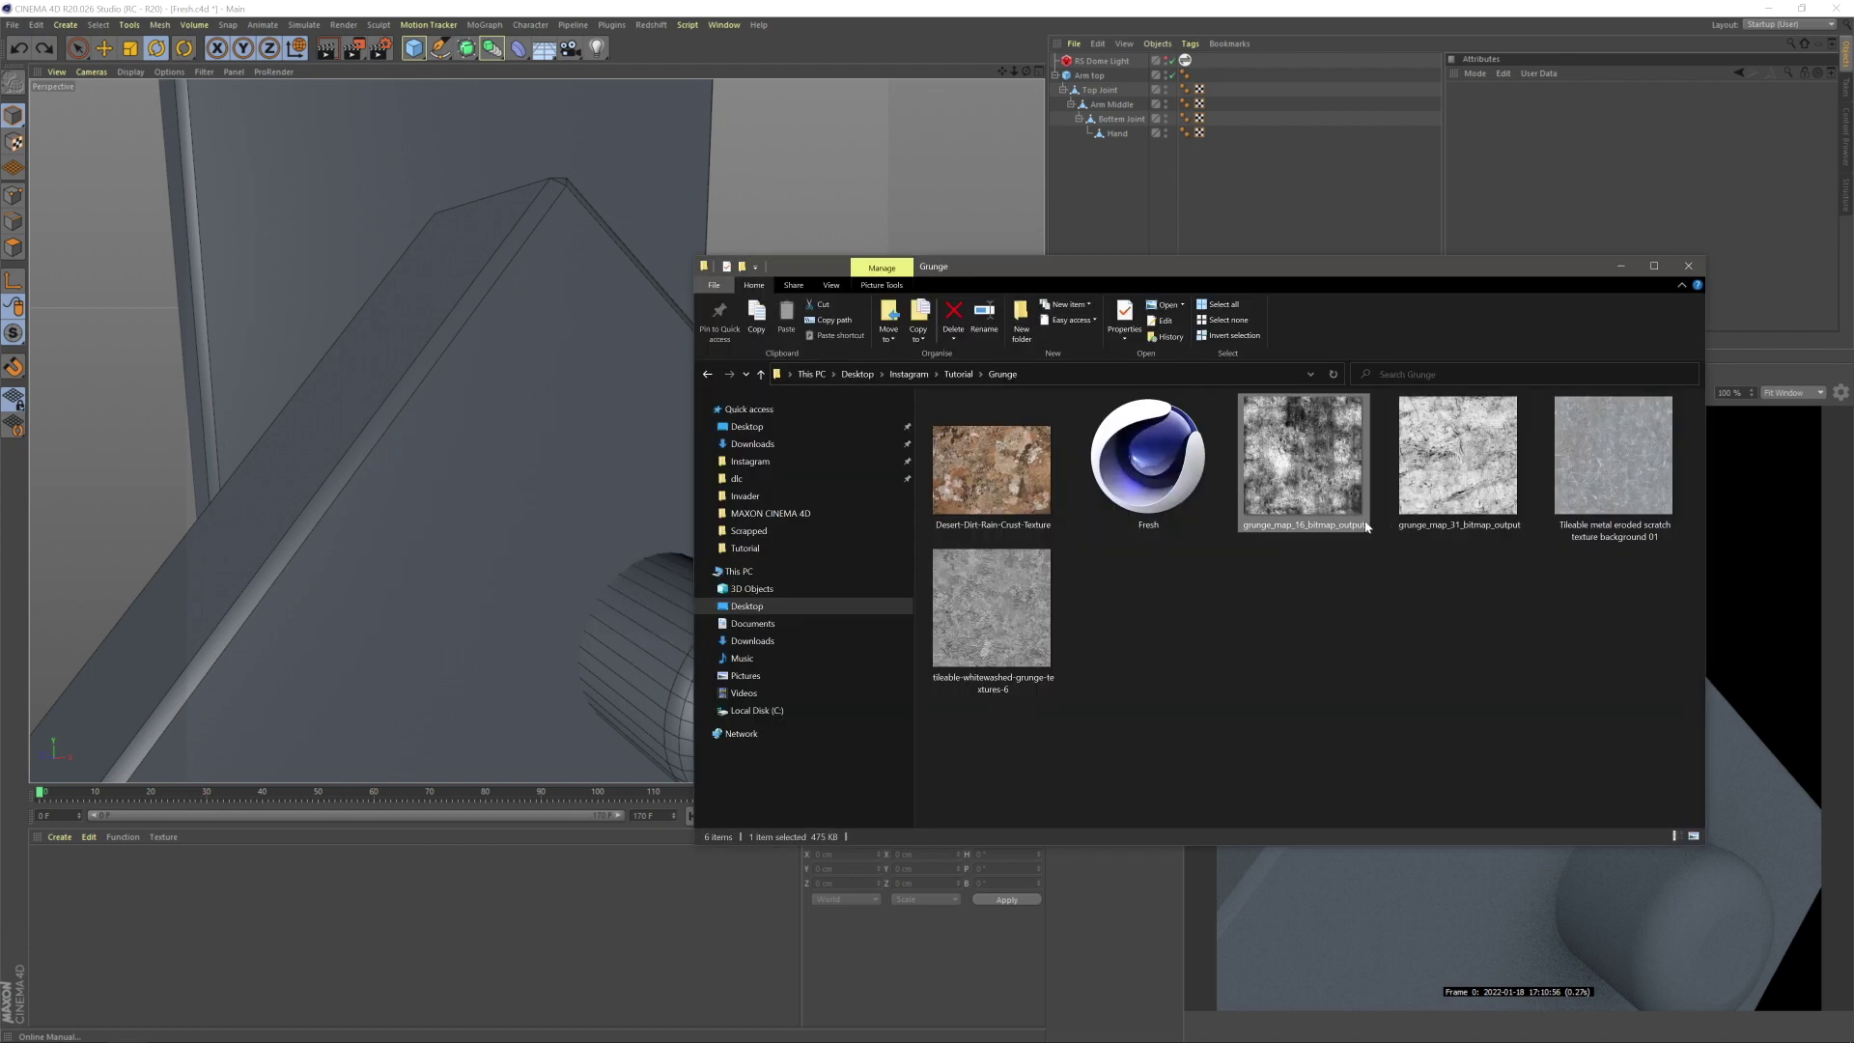
pyautogui.doubleClick(1317, 497)
pyautogui.click(797, 853)
pyautogui.click(797, 855)
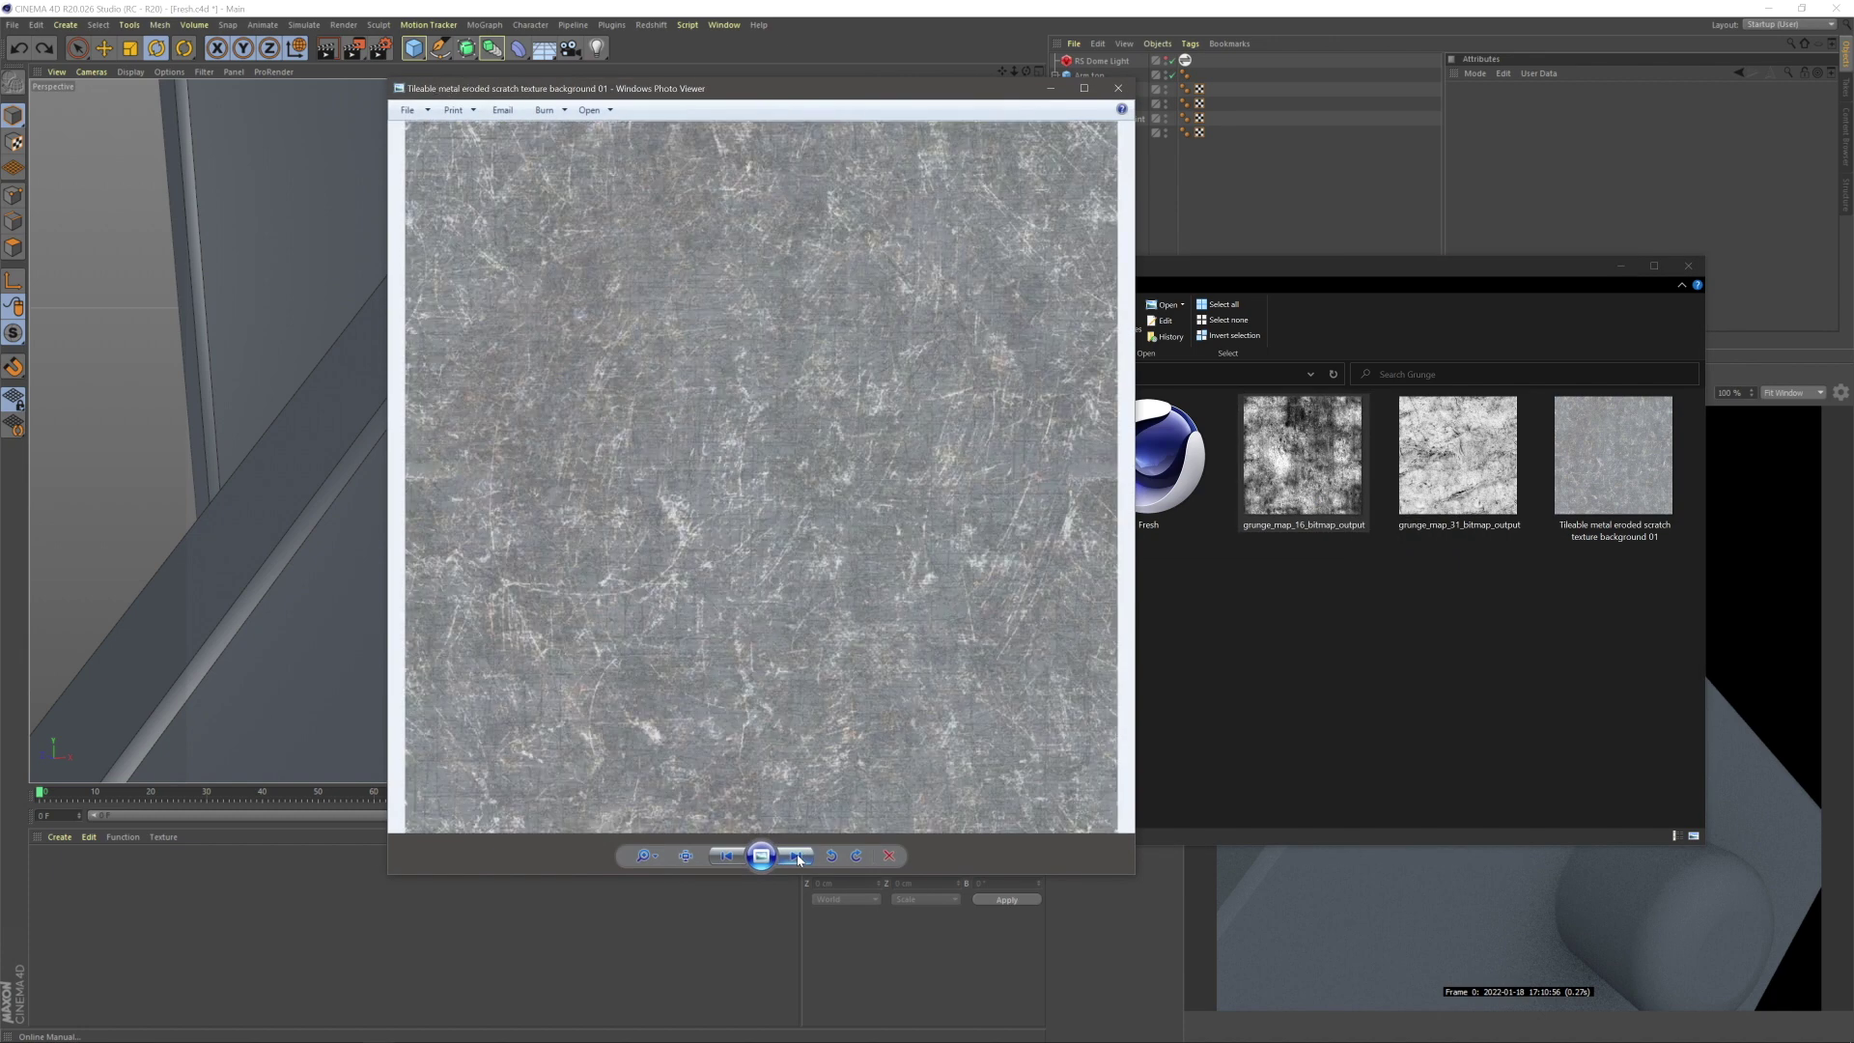
pyautogui.click(797, 856)
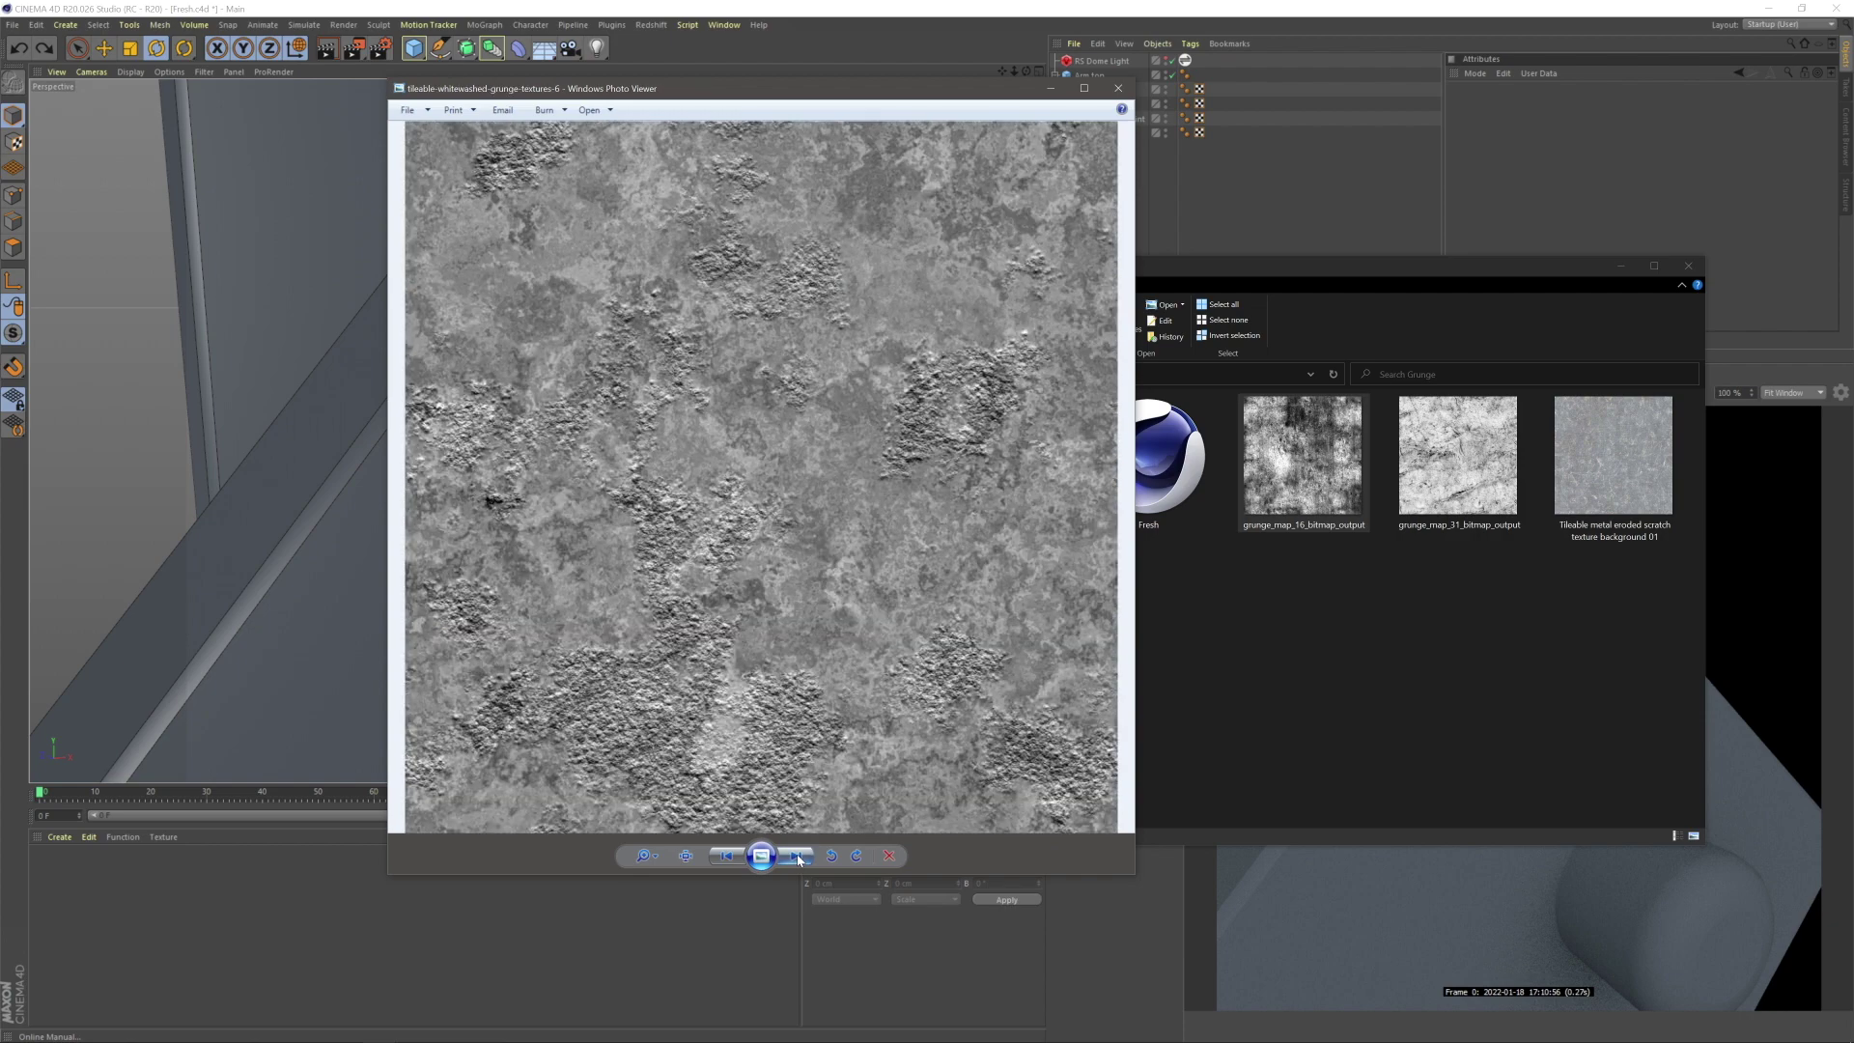
pyautogui.click(797, 856)
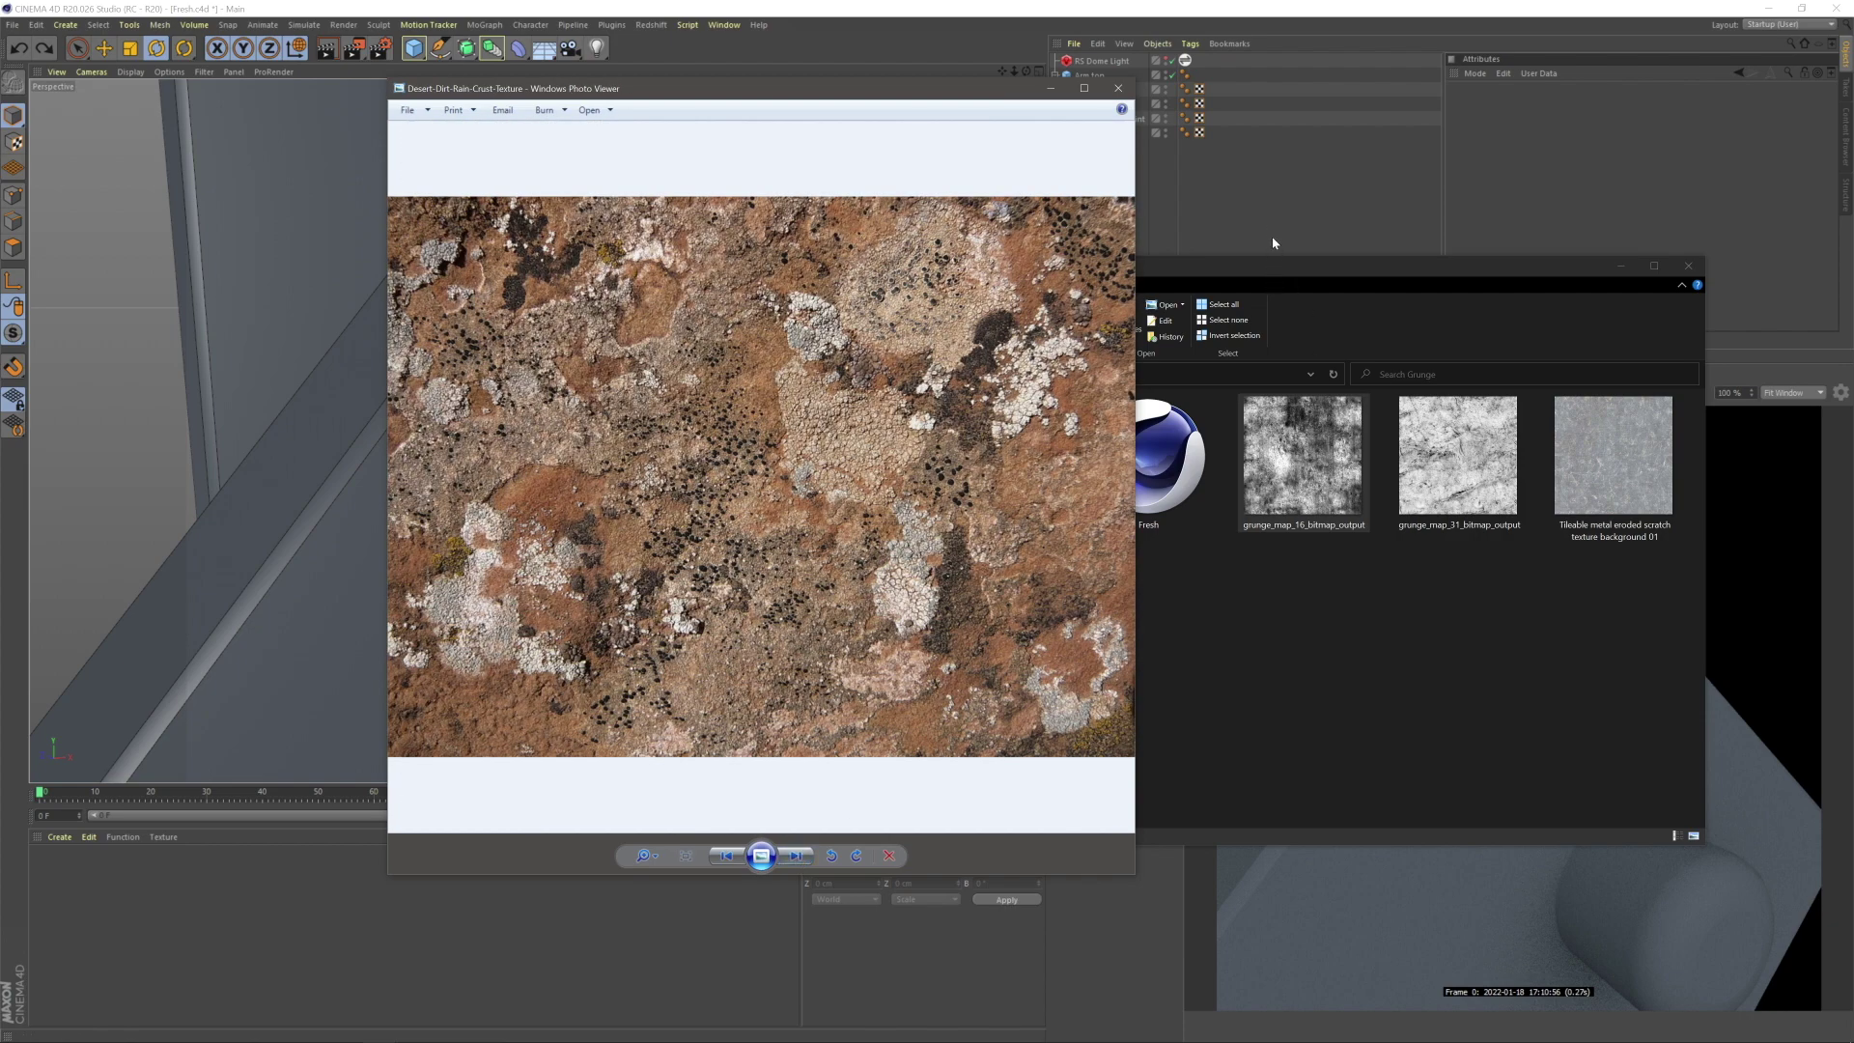
pyautogui.click(1267, 199)
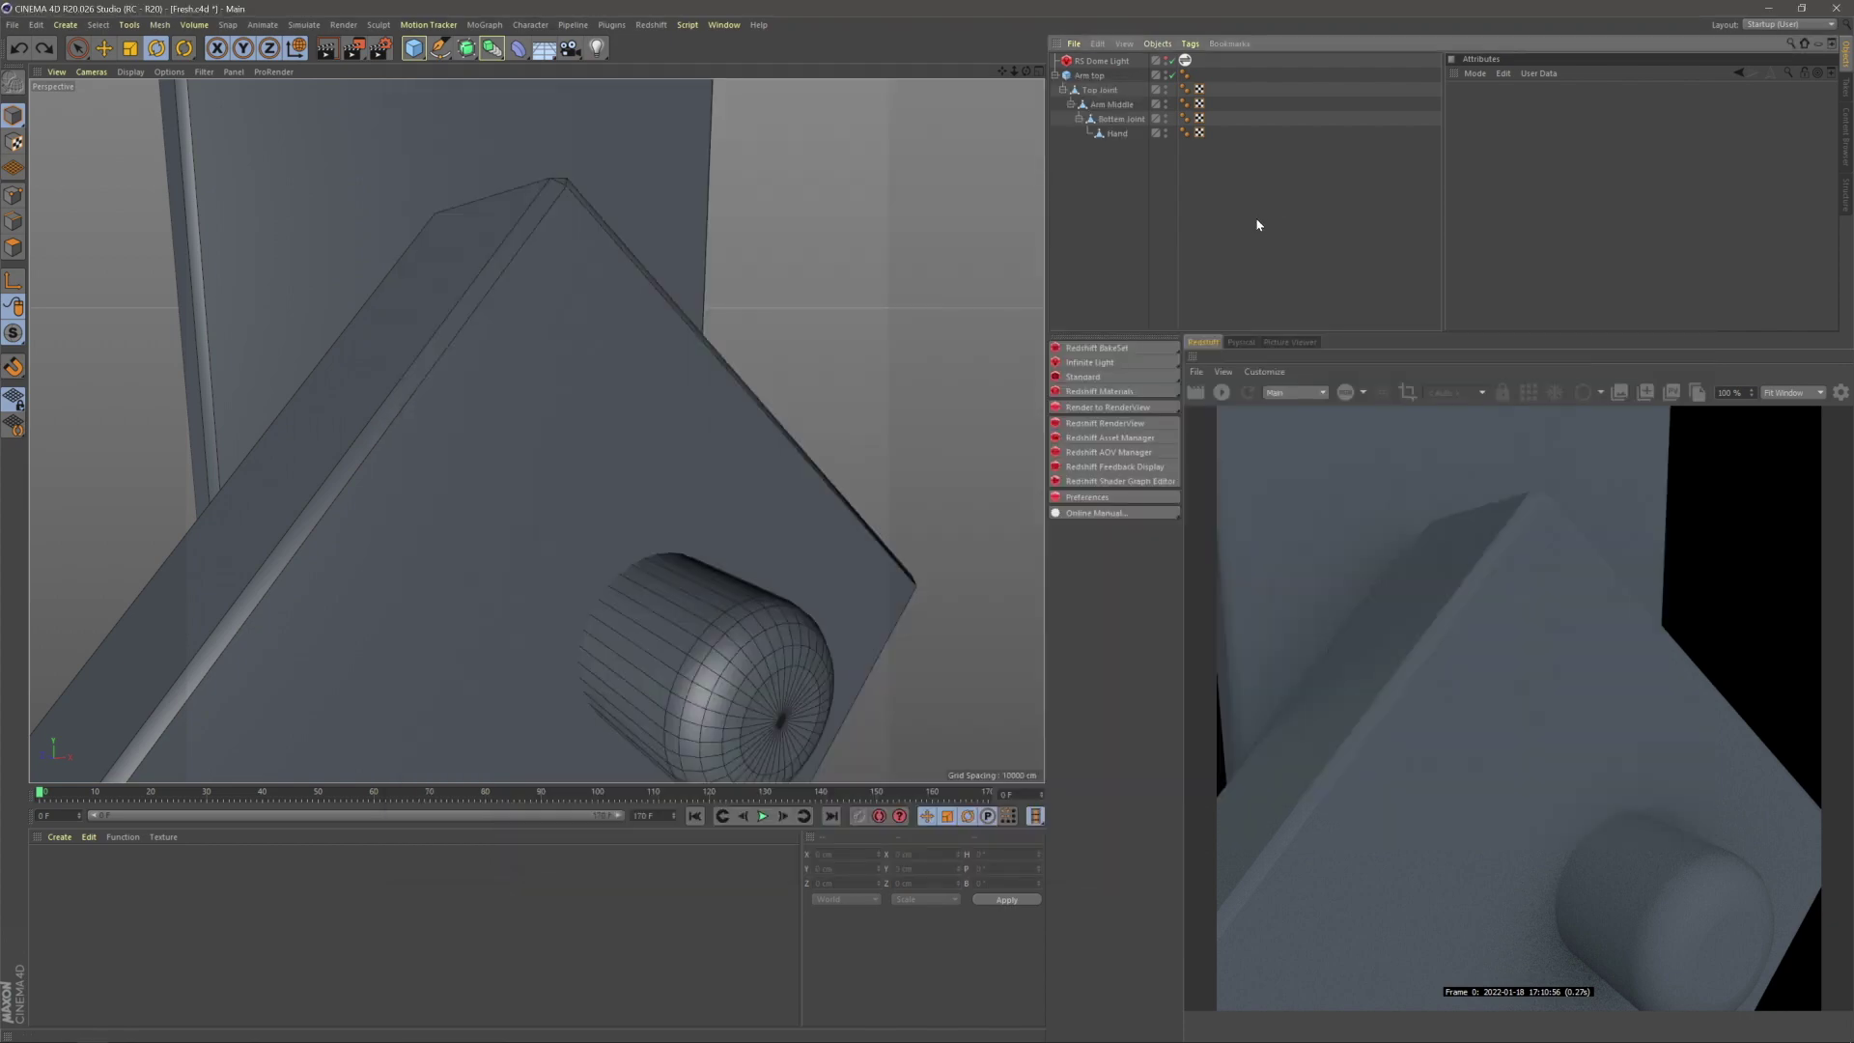
# - Create a new Redshift material and assign it to the top object of the arm hierarchy
pyautogui.click(1127, 393)
pyautogui.click(1231, 398)
pyautogui.moveTo(58, 866); pyautogui.dragTo(1101, 75)
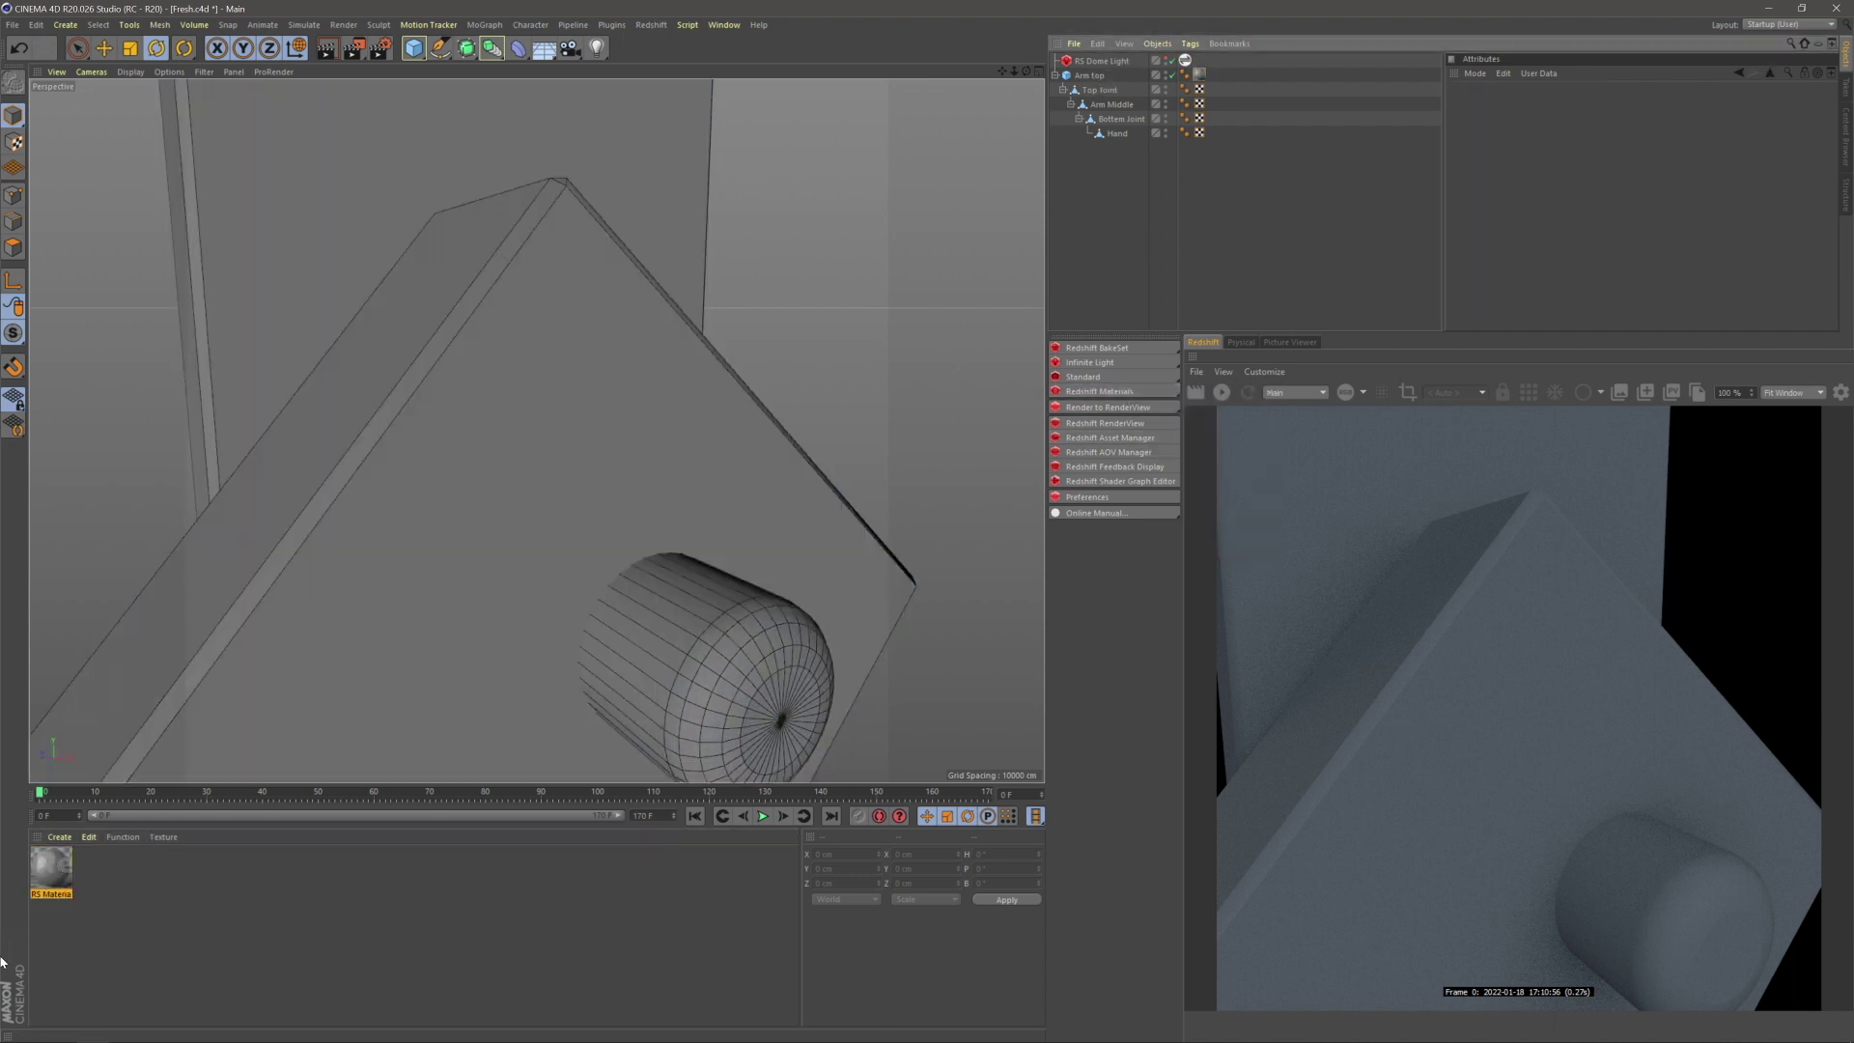
# - Open the new material's shader graph in an enlarged window and rename the RS Material node to Paint
pyautogui.doubleClick(51, 875)
pyautogui.moveTo(1010, 799); pyautogui.dragTo(1095, 865)
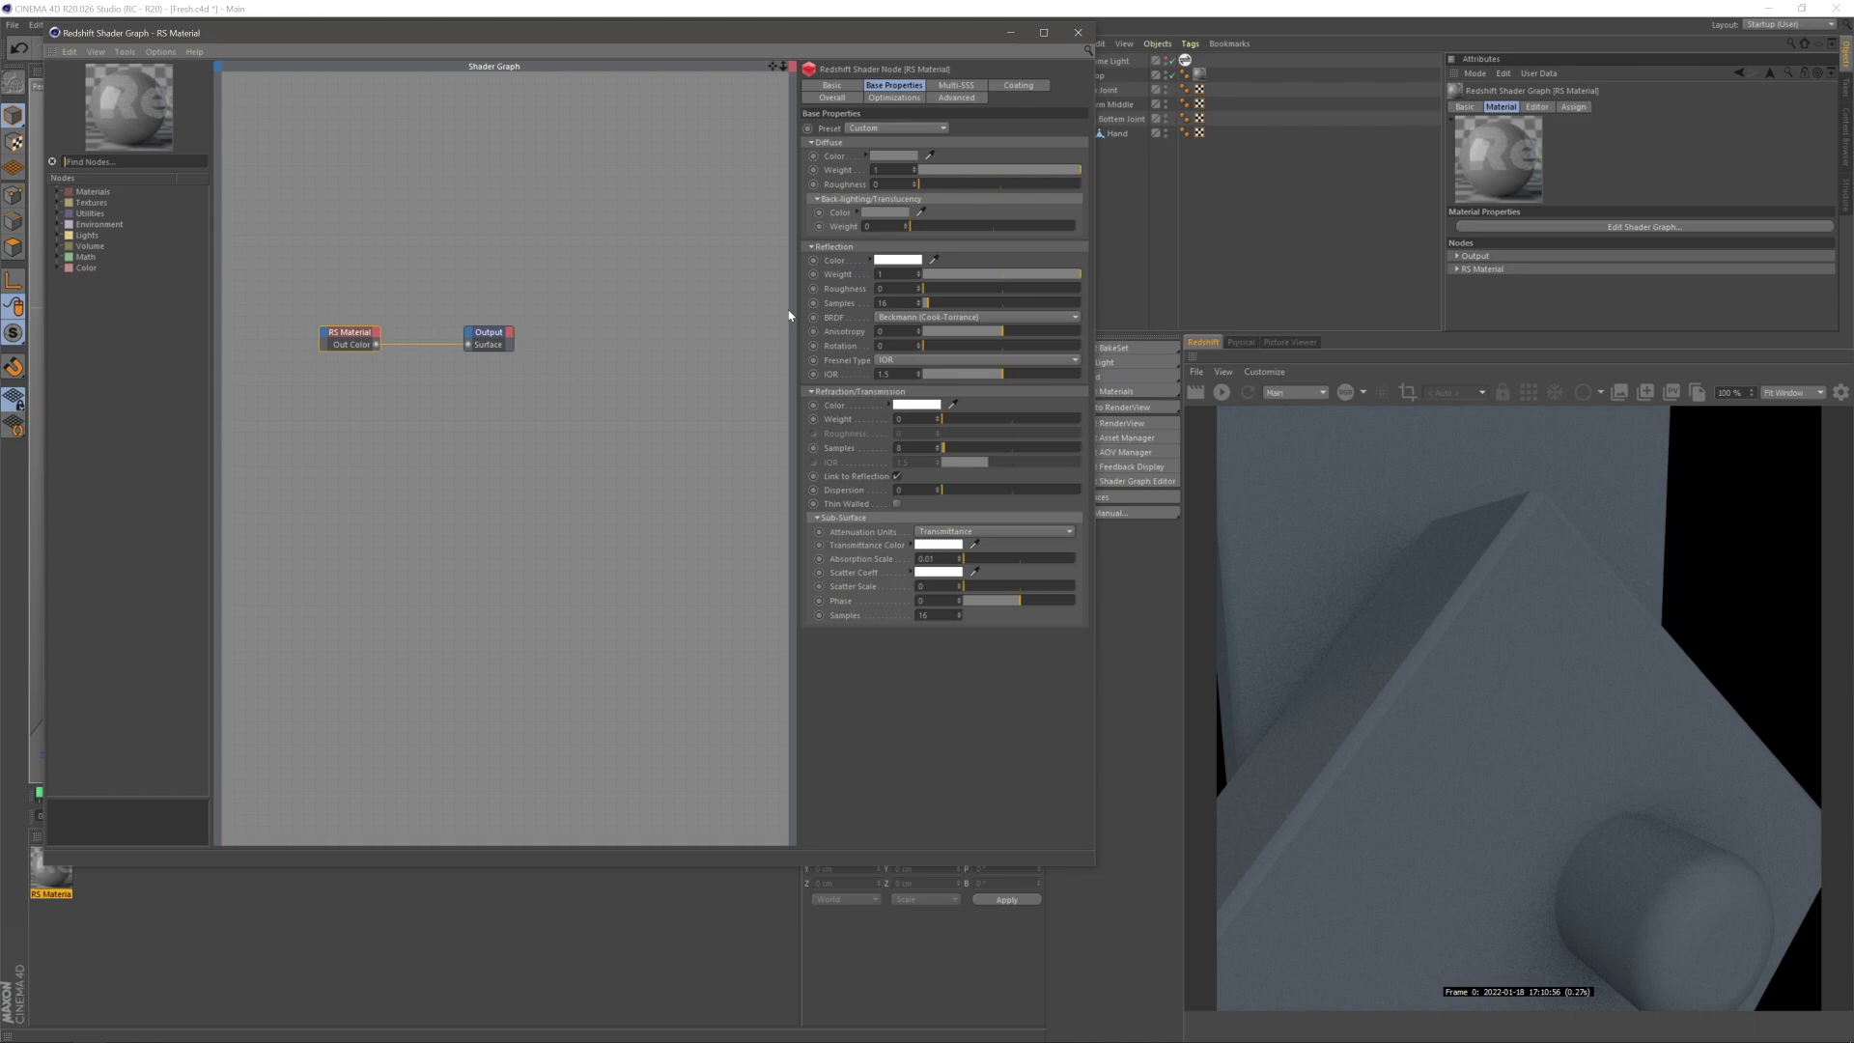
pyautogui.click(393, 418)
pyautogui.rightClick(353, 337)
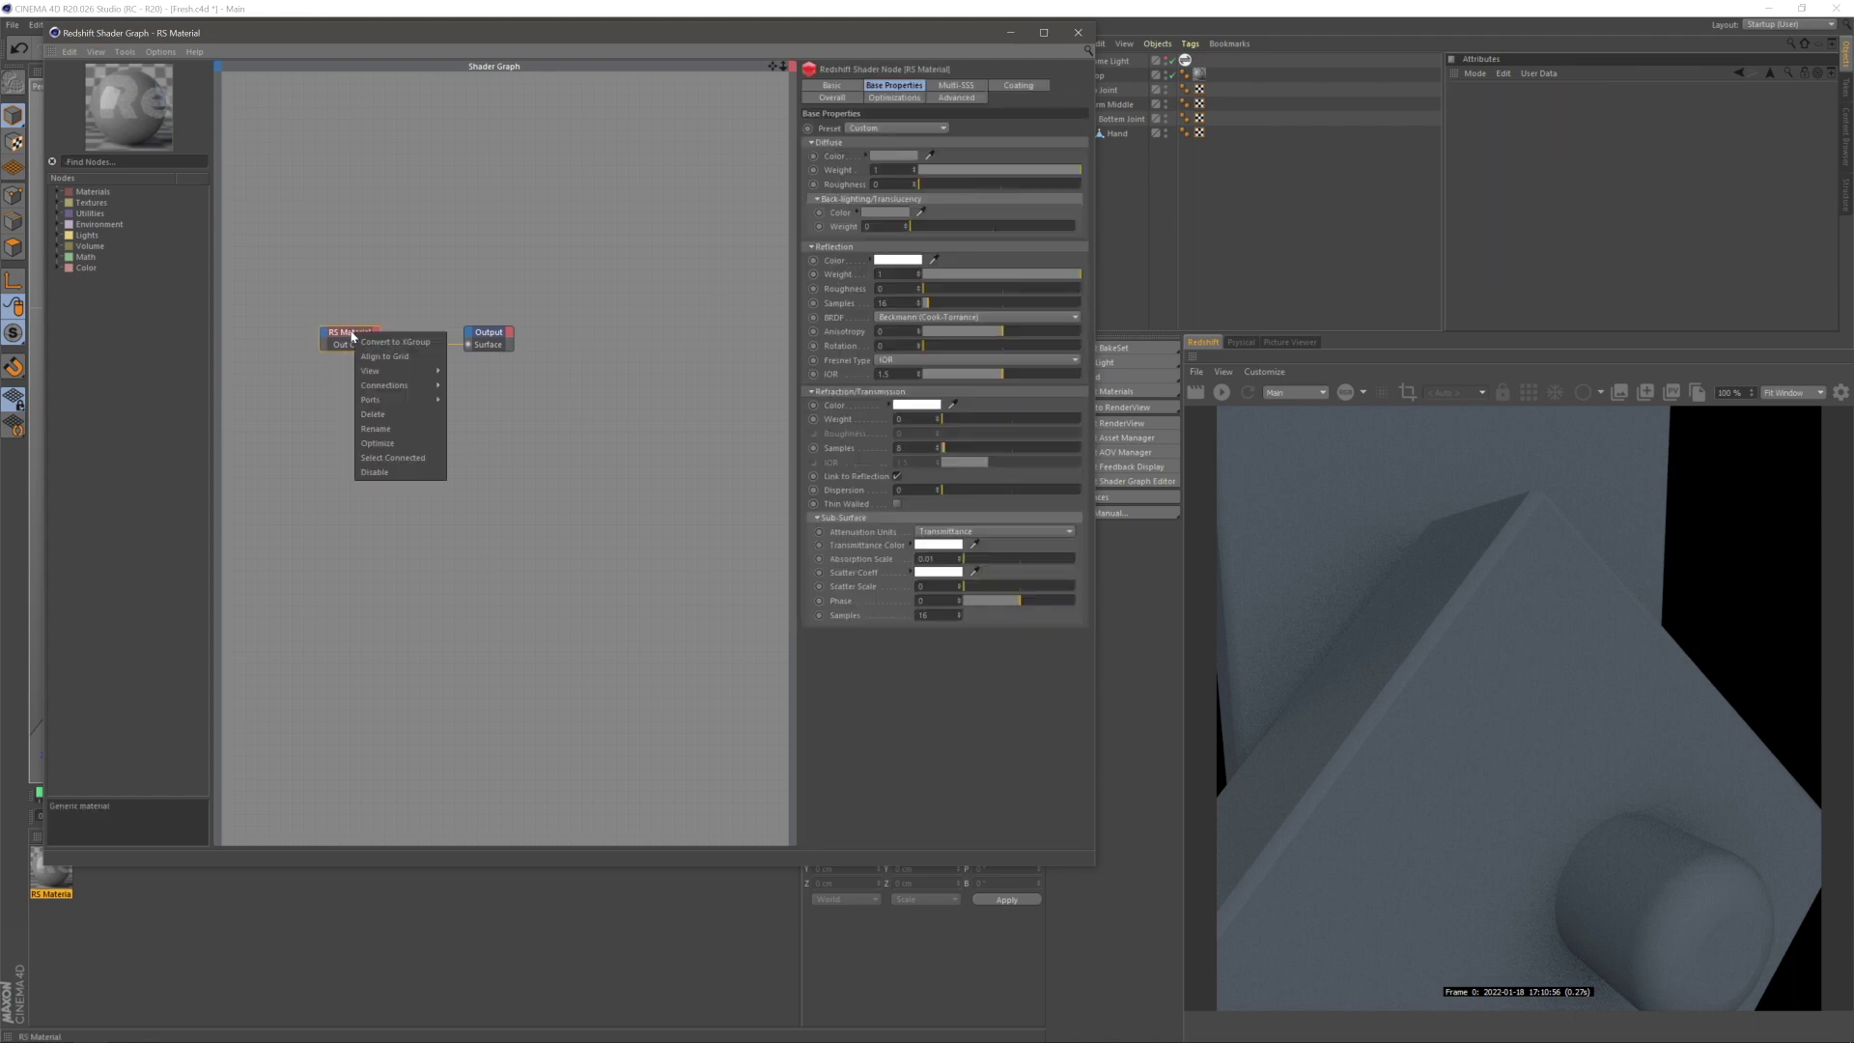
pyautogui.click(381, 428)
pyautogui.write('Paint')
pyautogui.press('Return')
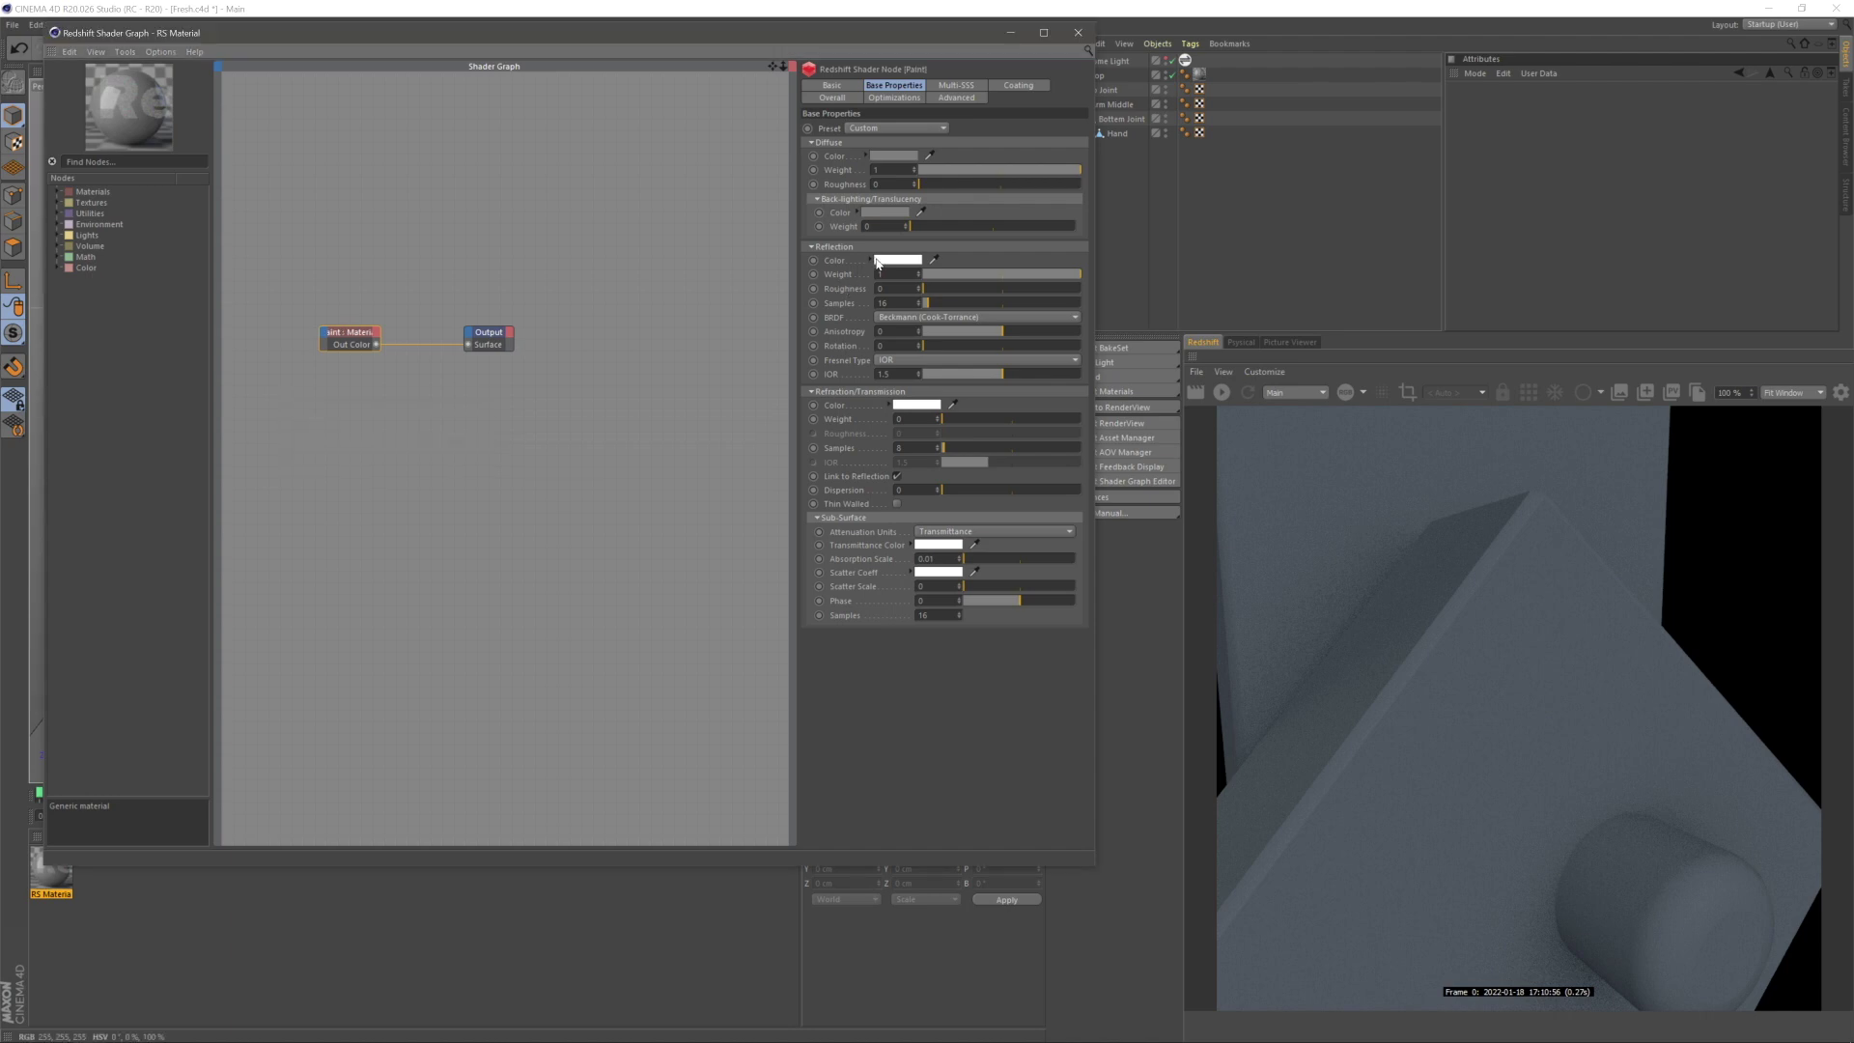
# - Set the Paint node's reflection color to a bright blue and its reflection roughness to 0.3
pyautogui.click(876, 260)
pyautogui.click(812, 256)
pyautogui.moveTo(979, 271); pyautogui.dragTo(938, 257)
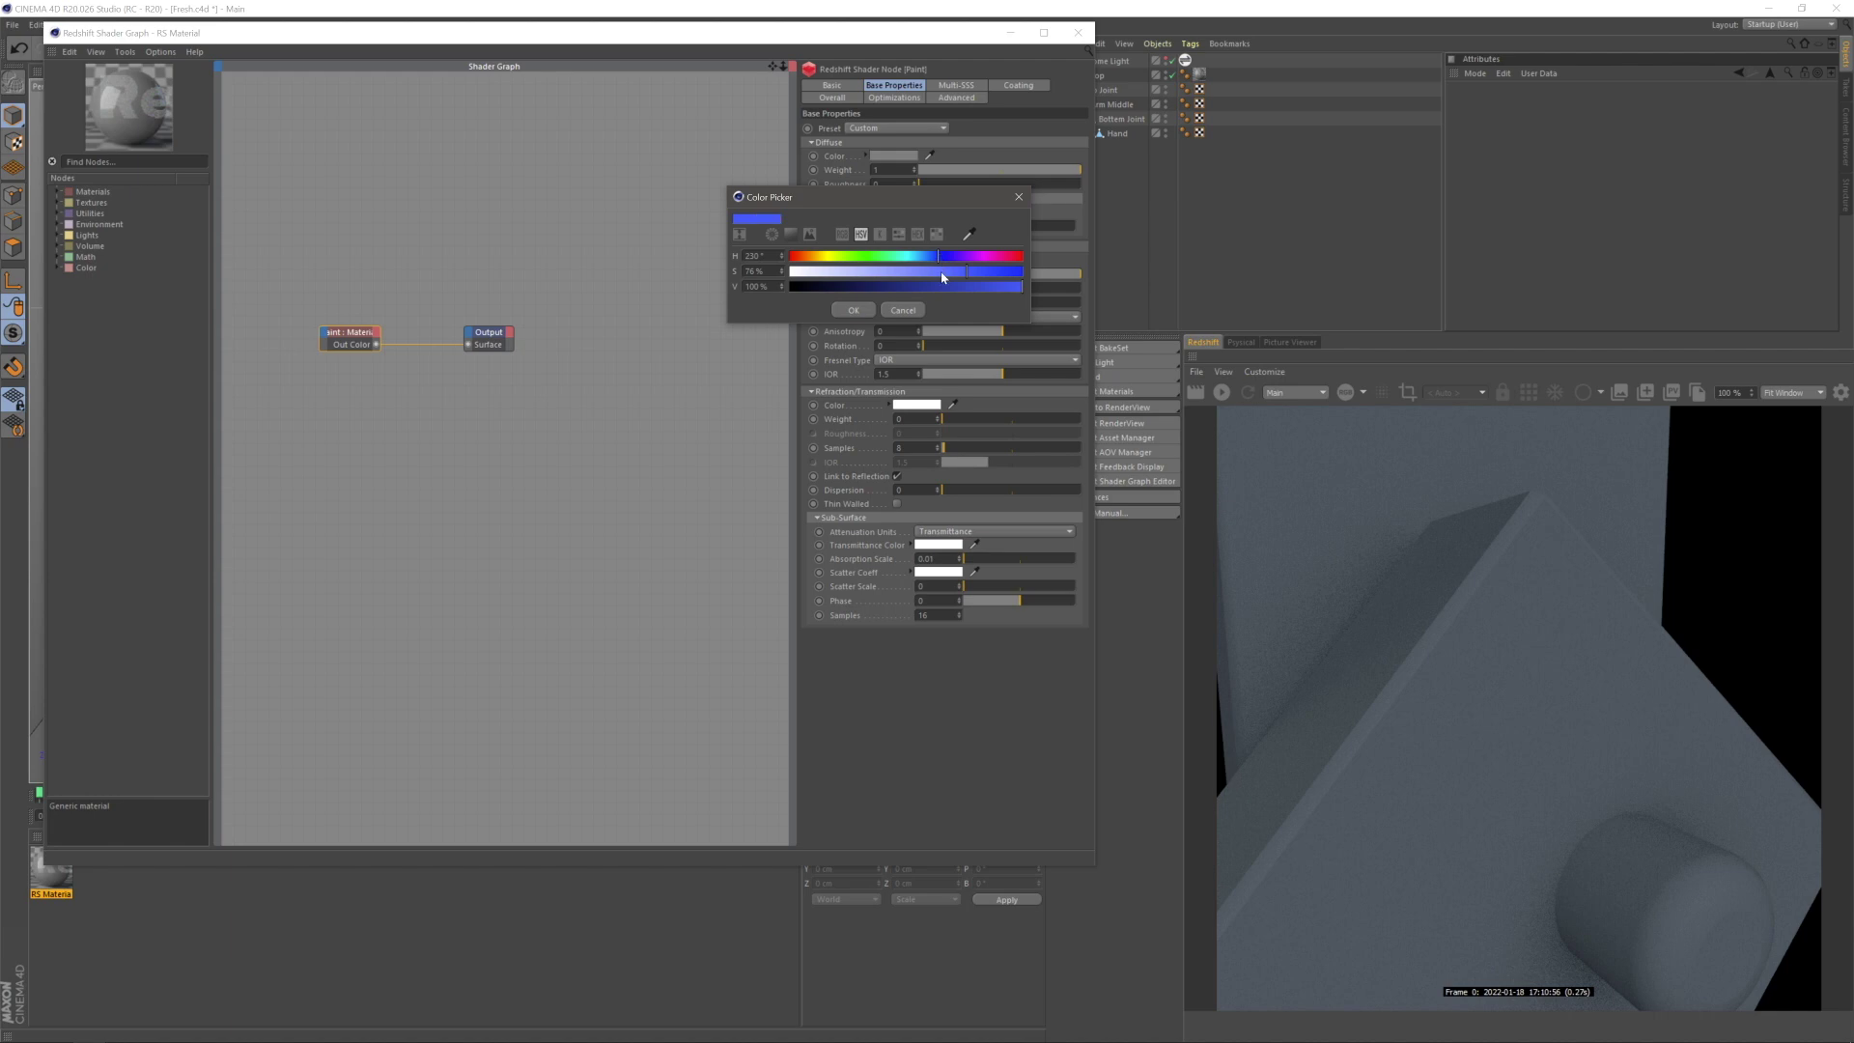
pyautogui.click(854, 310)
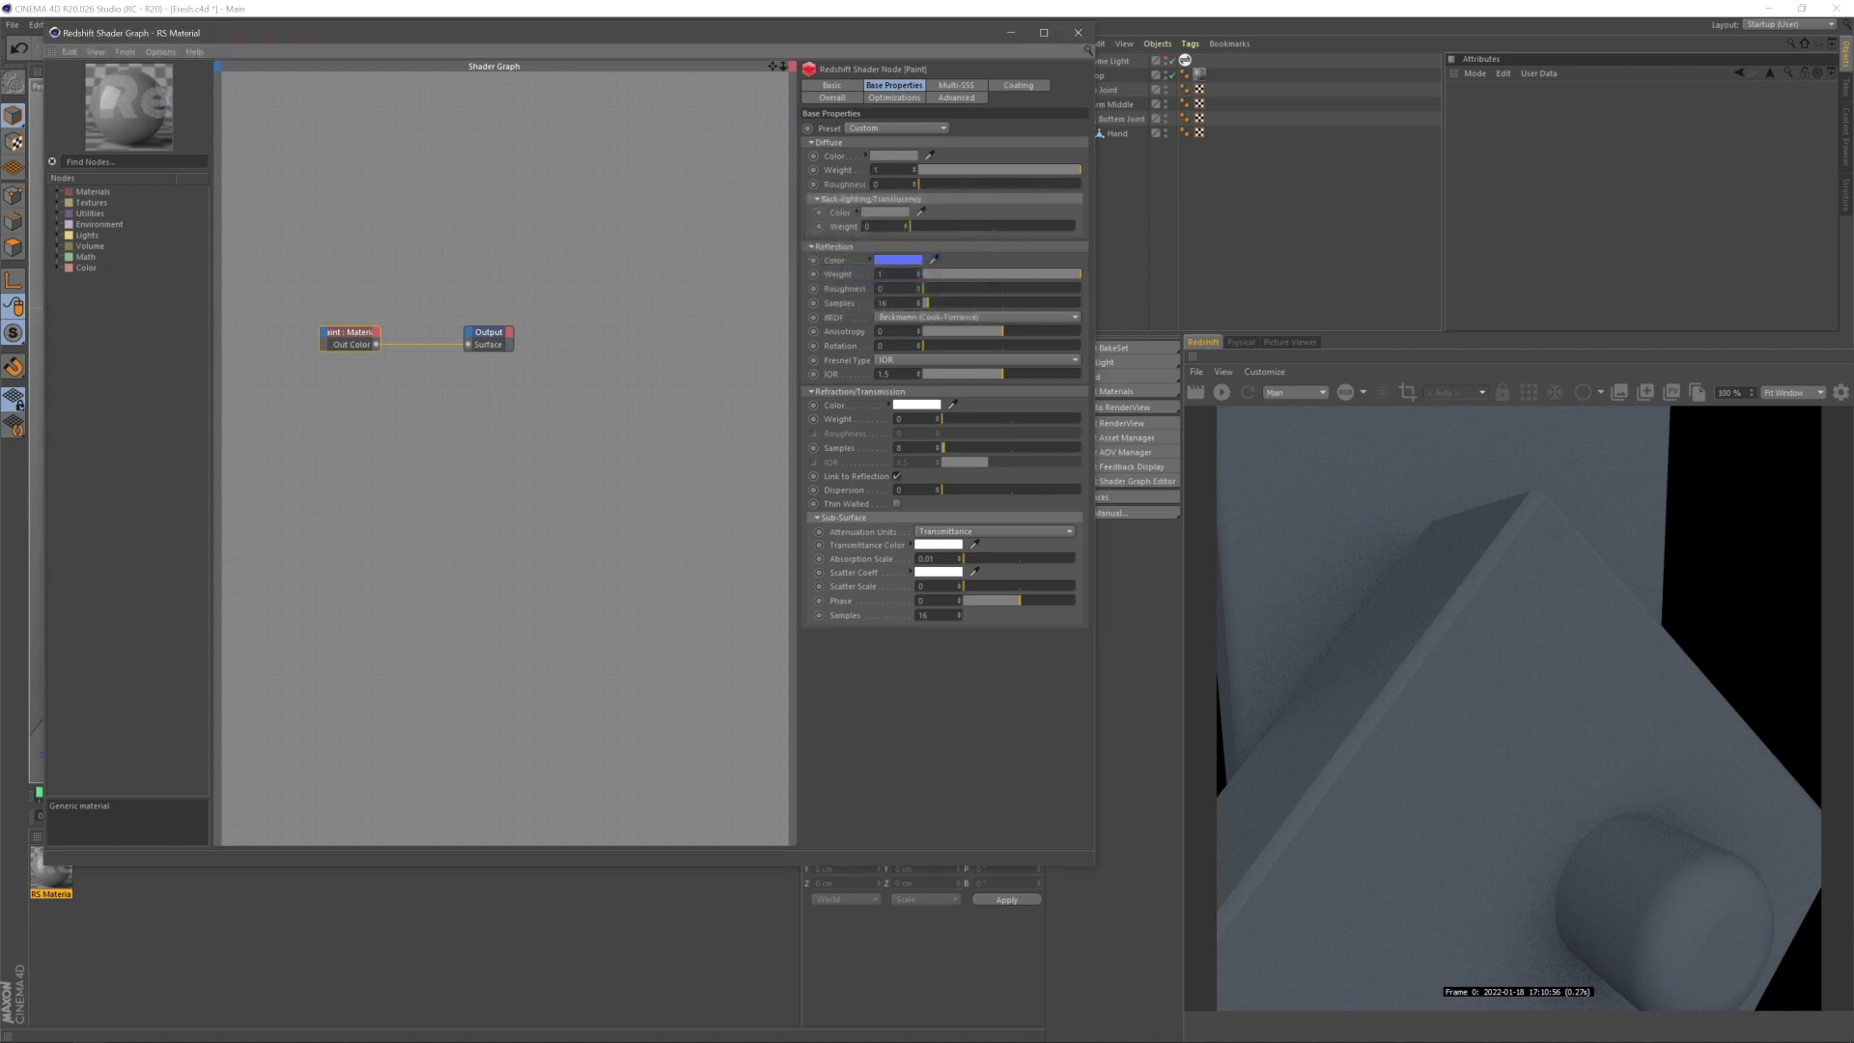
pyautogui.click(981, 289)
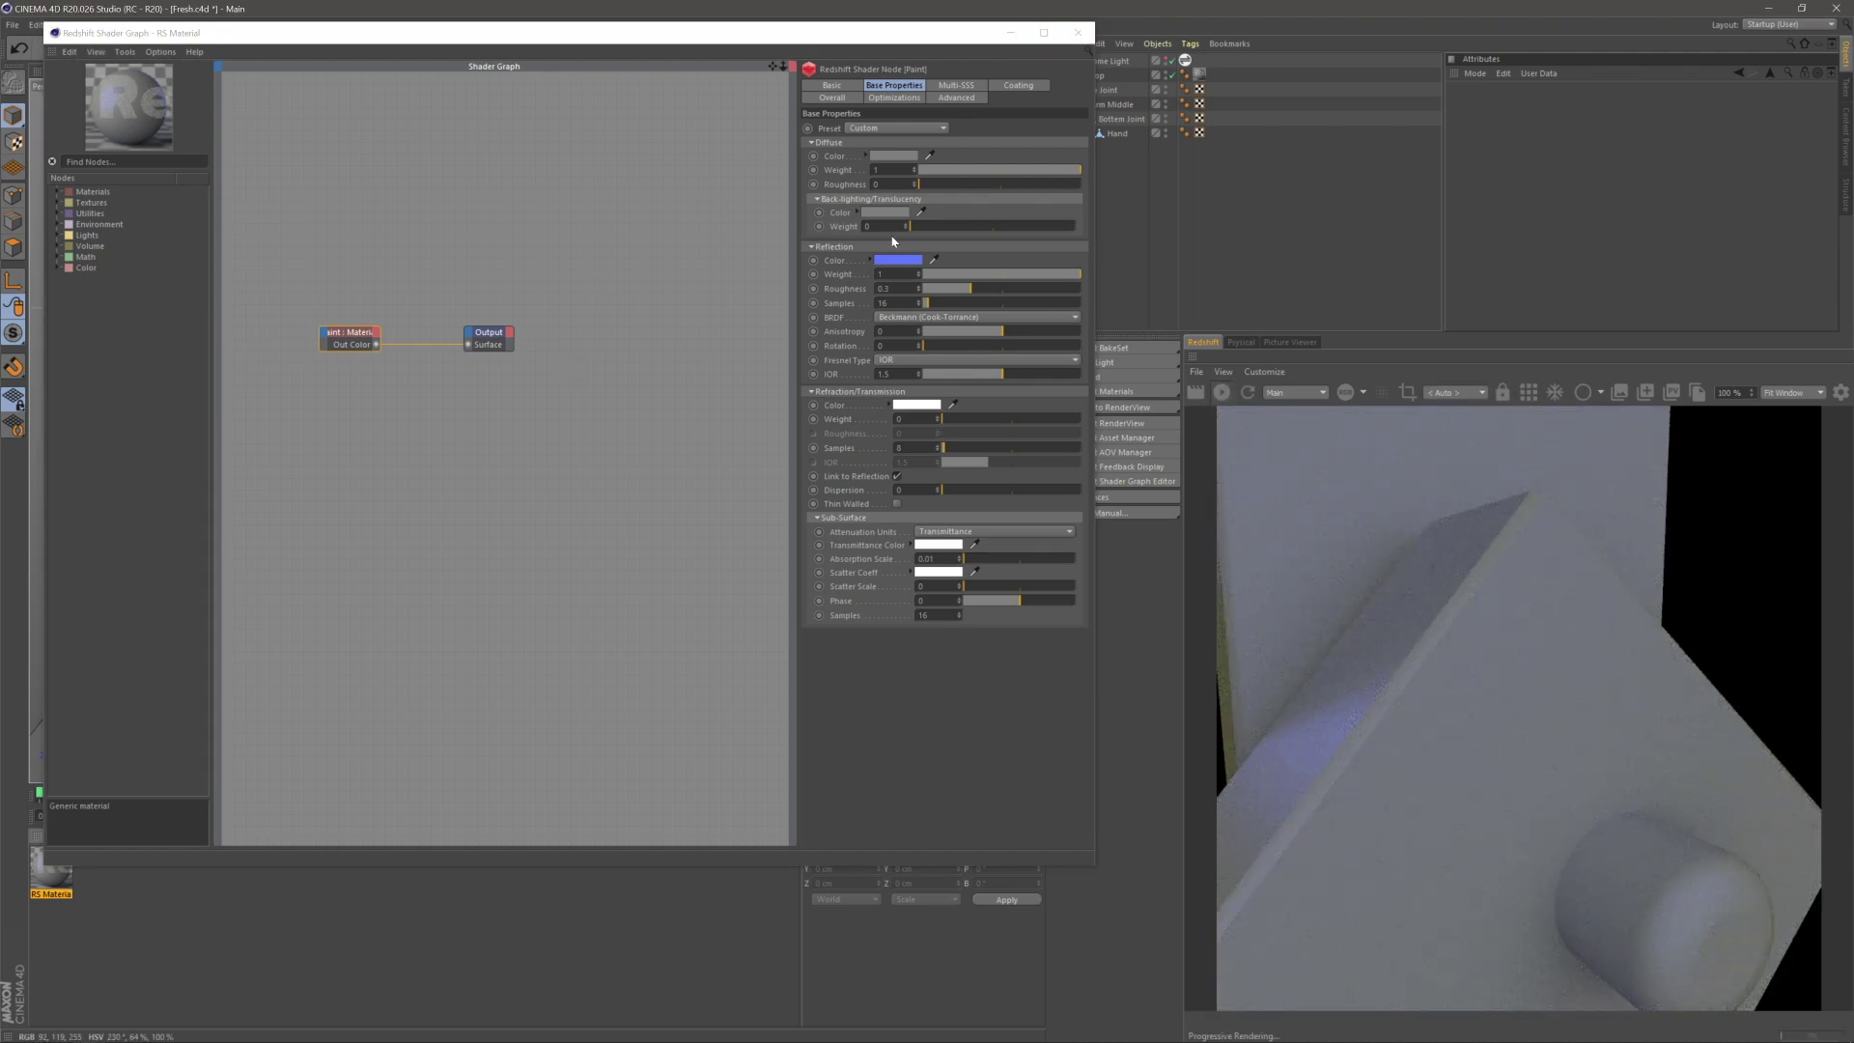
# - Set the Paint node's diffuse color to a dark blue with hue 224°, saturation 54% and value 54%
pyautogui.click(897, 158)
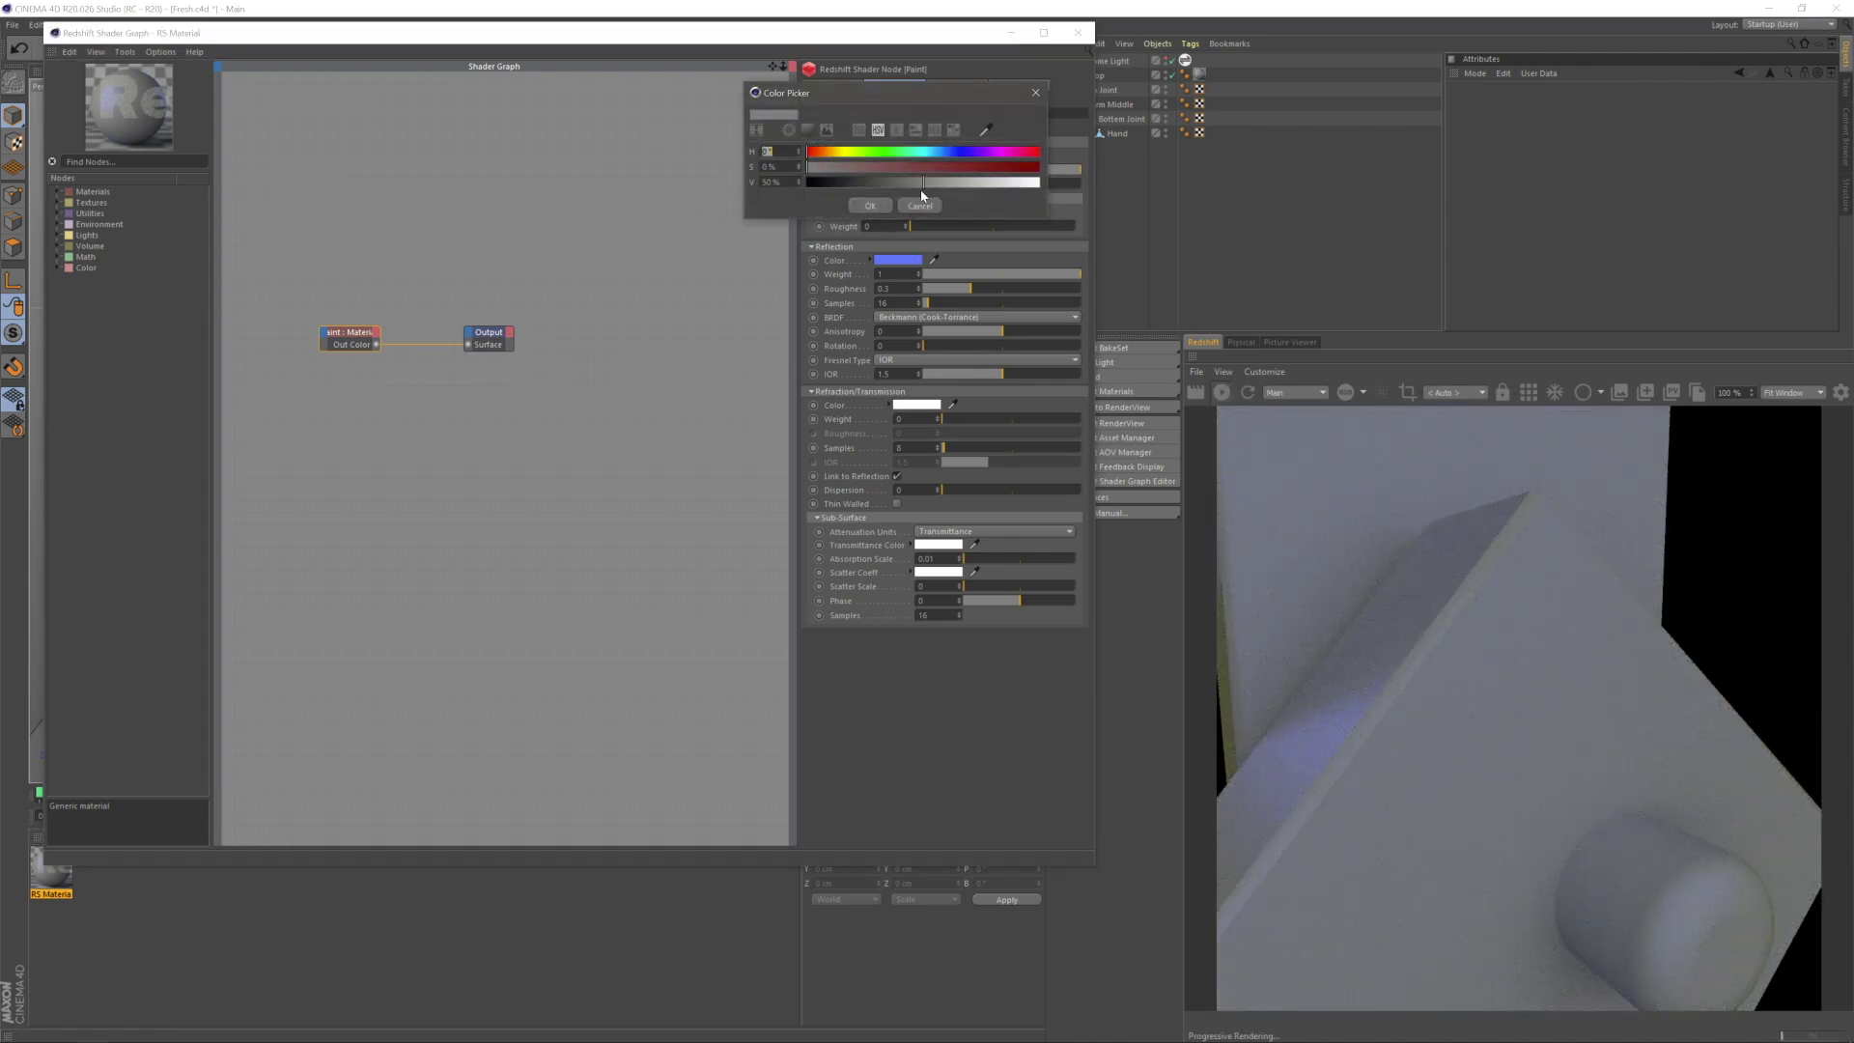
pyautogui.click(933, 169)
pyautogui.click(933, 182)
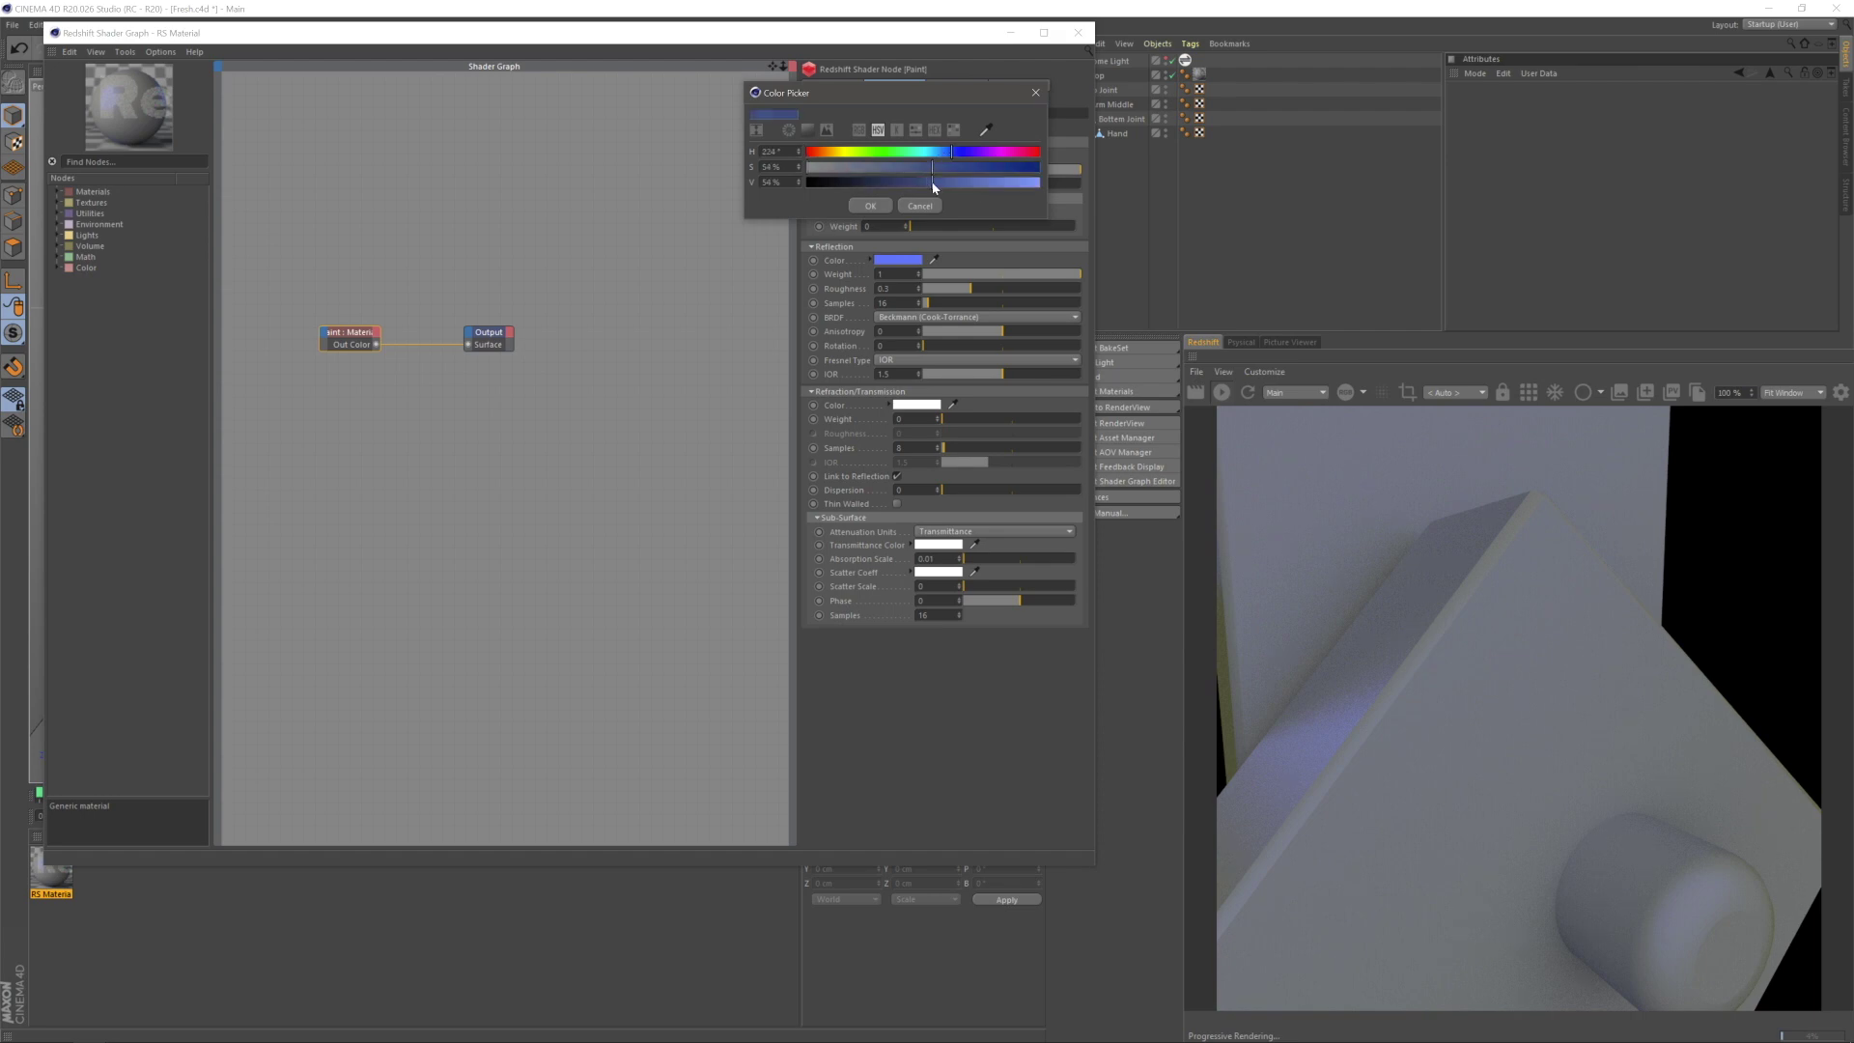
pyautogui.click(869, 206)
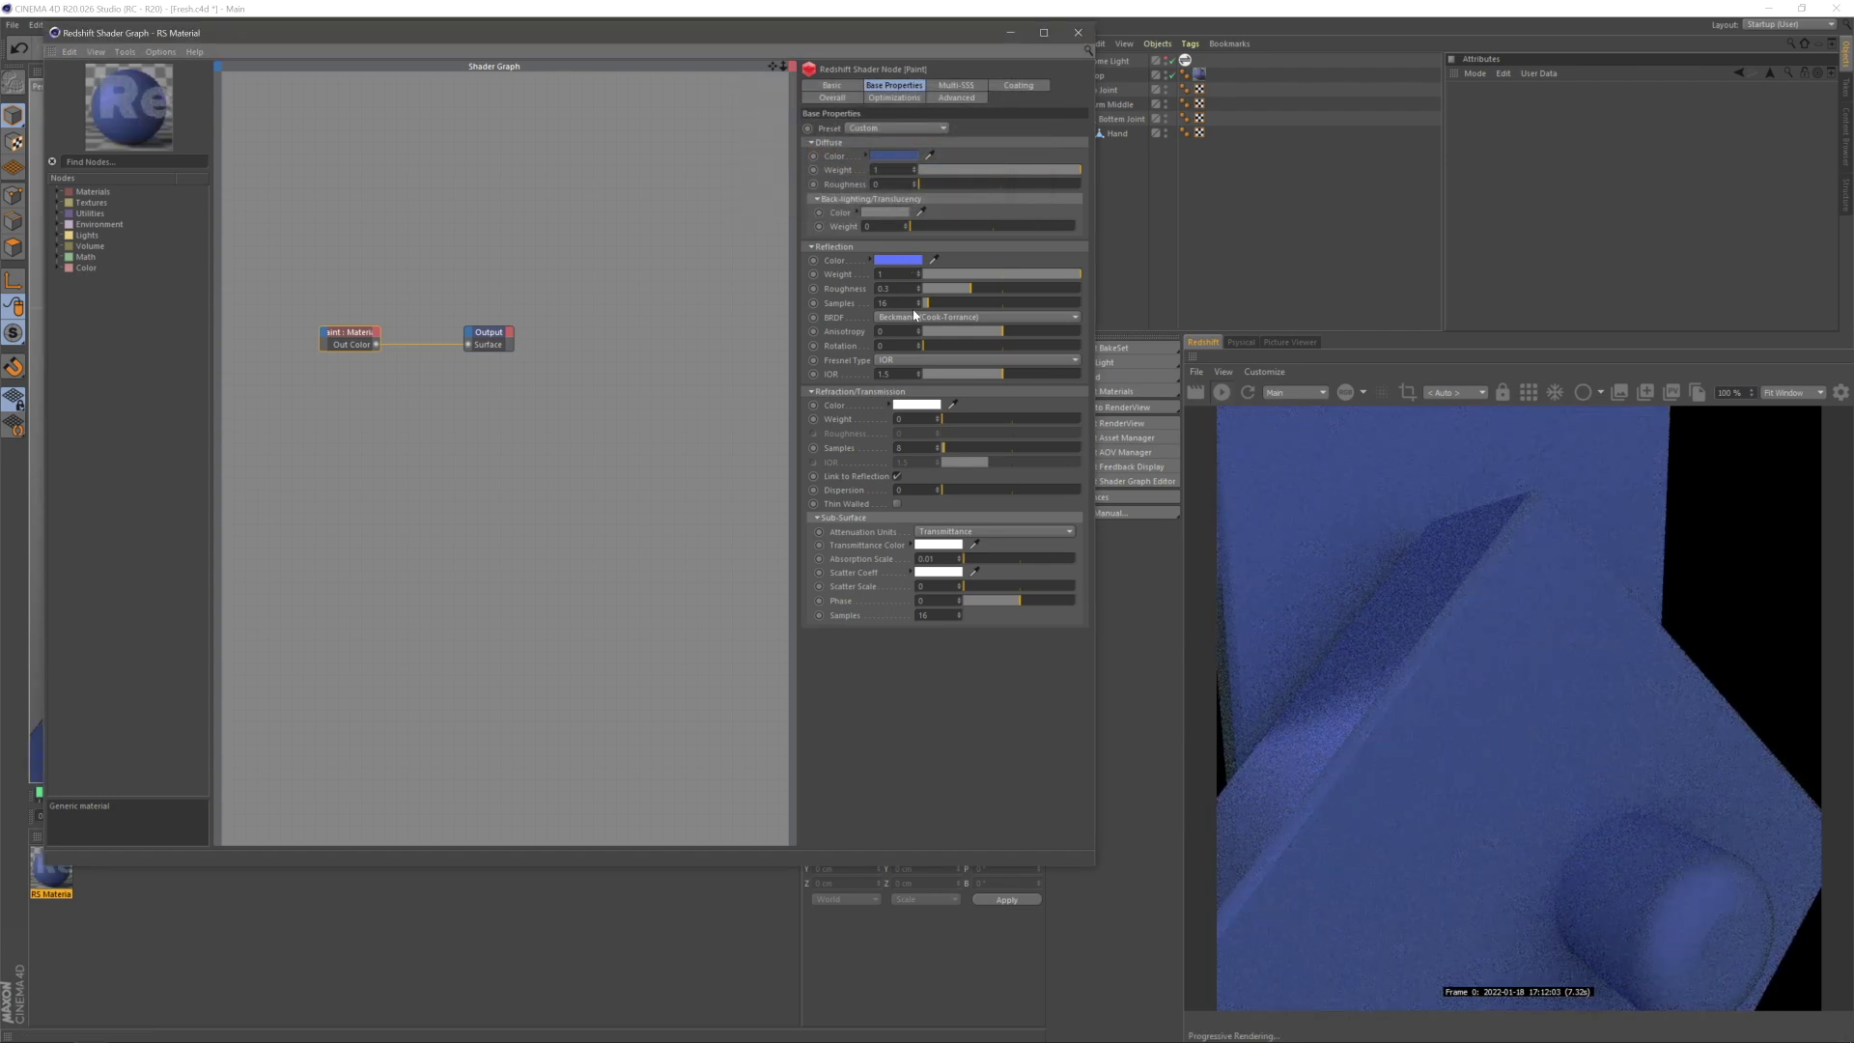
pyautogui.click(564, 429)
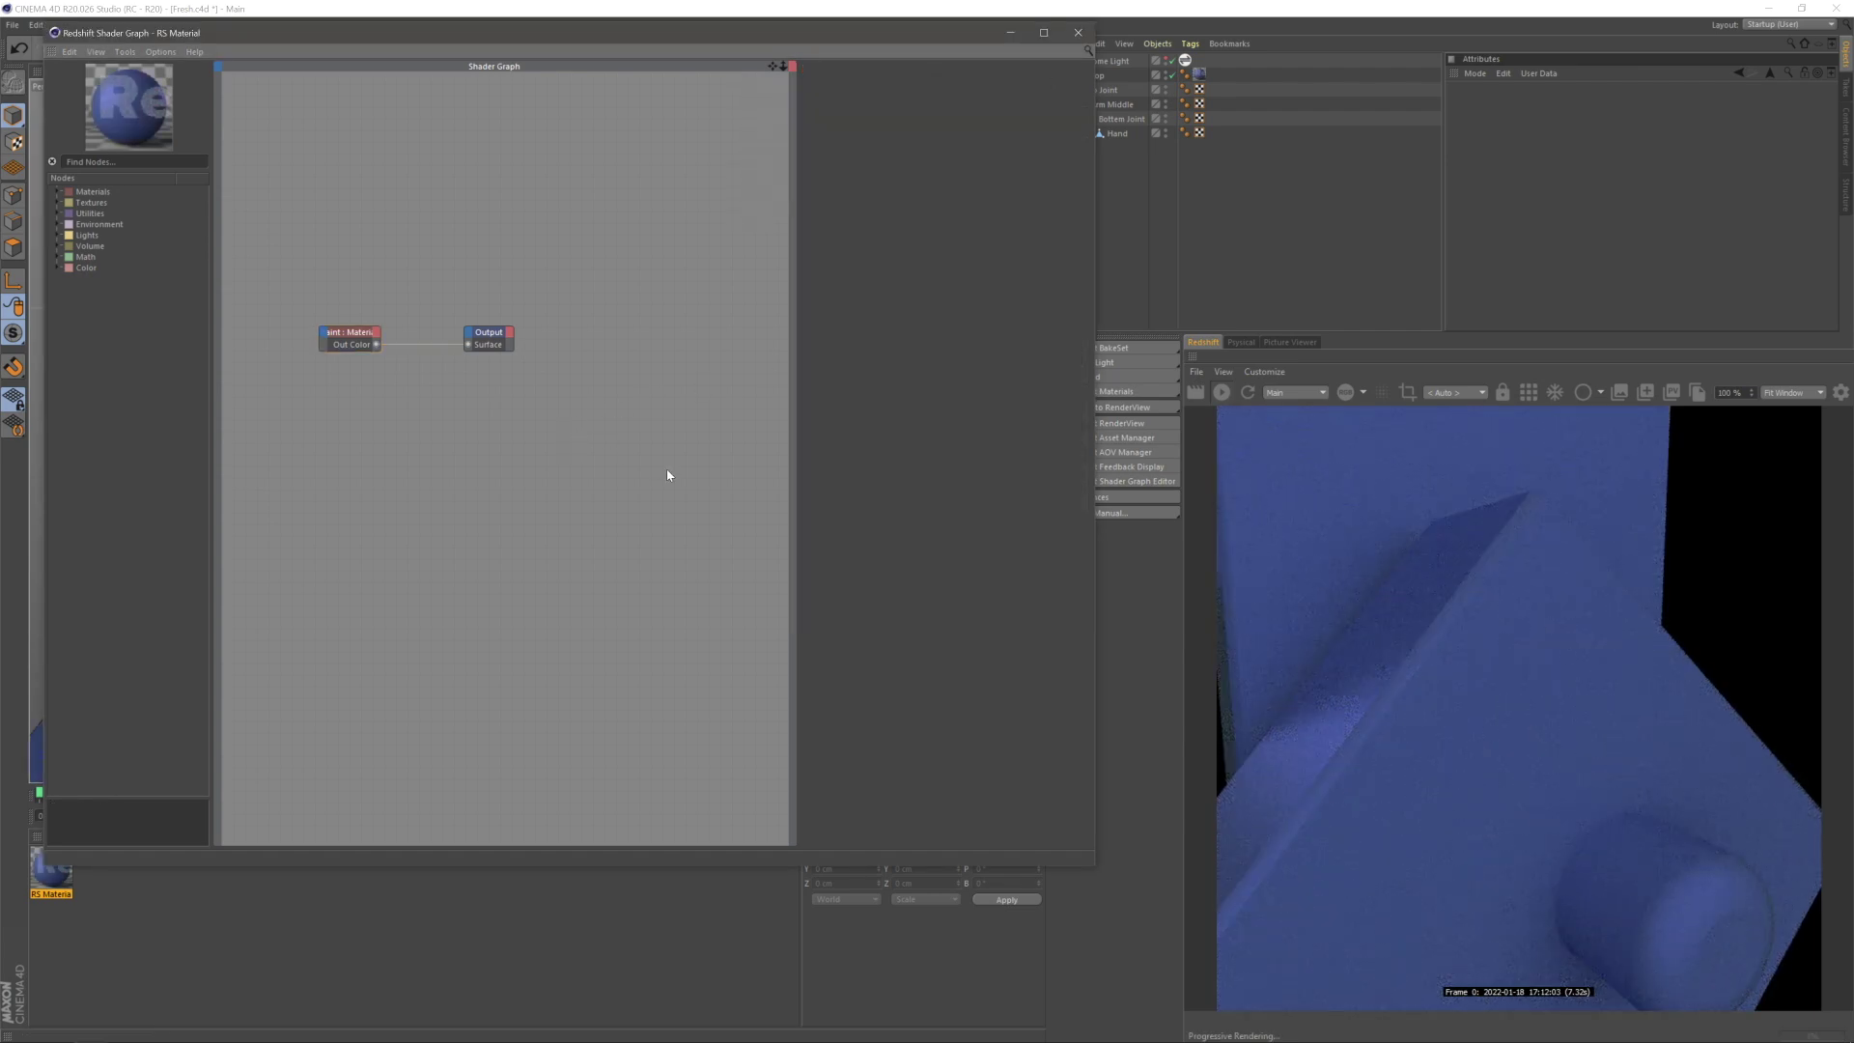
# - Duplicate the Paint node below the original and connect the copy's Out Color to the Output's Surface
pyautogui.click(351, 334)
pyautogui.moveTo(356, 339)
pyautogui.keyDown('ctrl'); pyautogui.mouseDown()
pyautogui.moveTo(362, 405)
pyautogui.moveTo(365, 385)
pyautogui.mouseUp(); pyautogui.keyUp('ctrl')
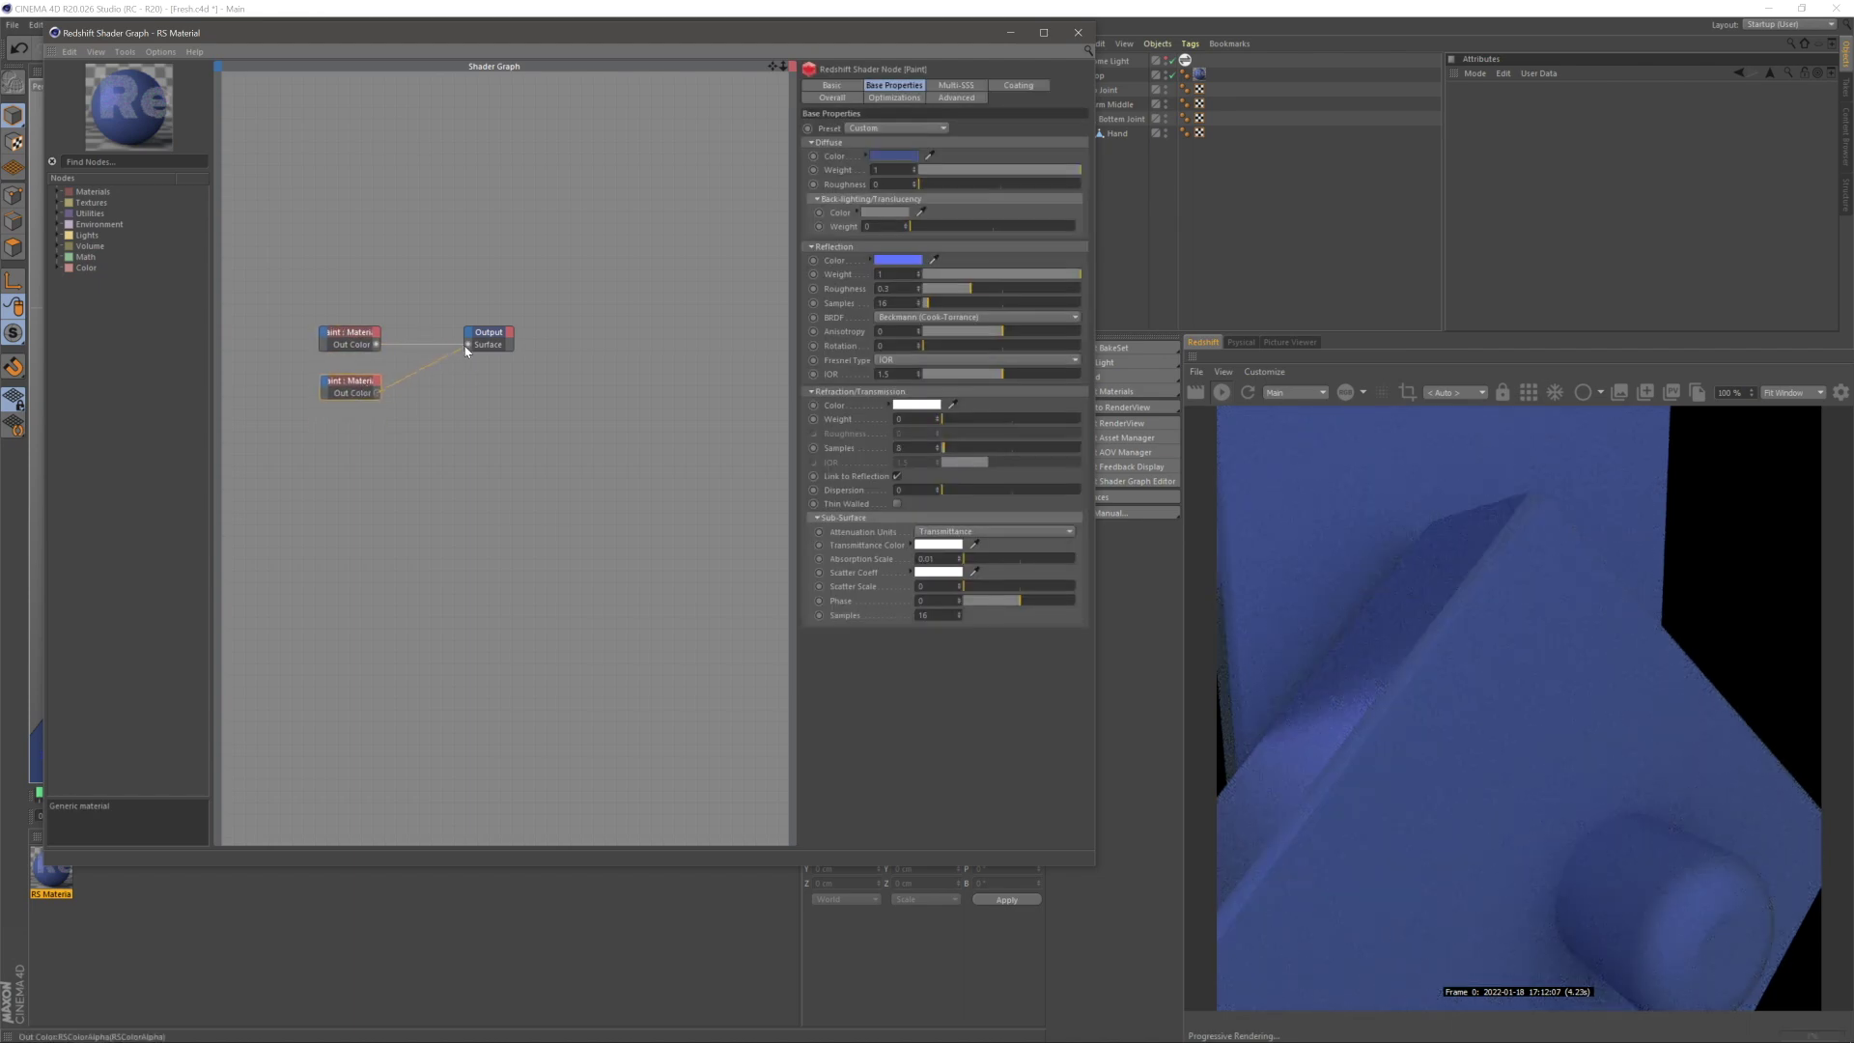
pyautogui.moveTo(470, 351); pyautogui.dragTo(470, 350)
# - Set the duplicated material node's diffuse and reflection colors to an unsaturated light grey
pyautogui.click(896, 156)
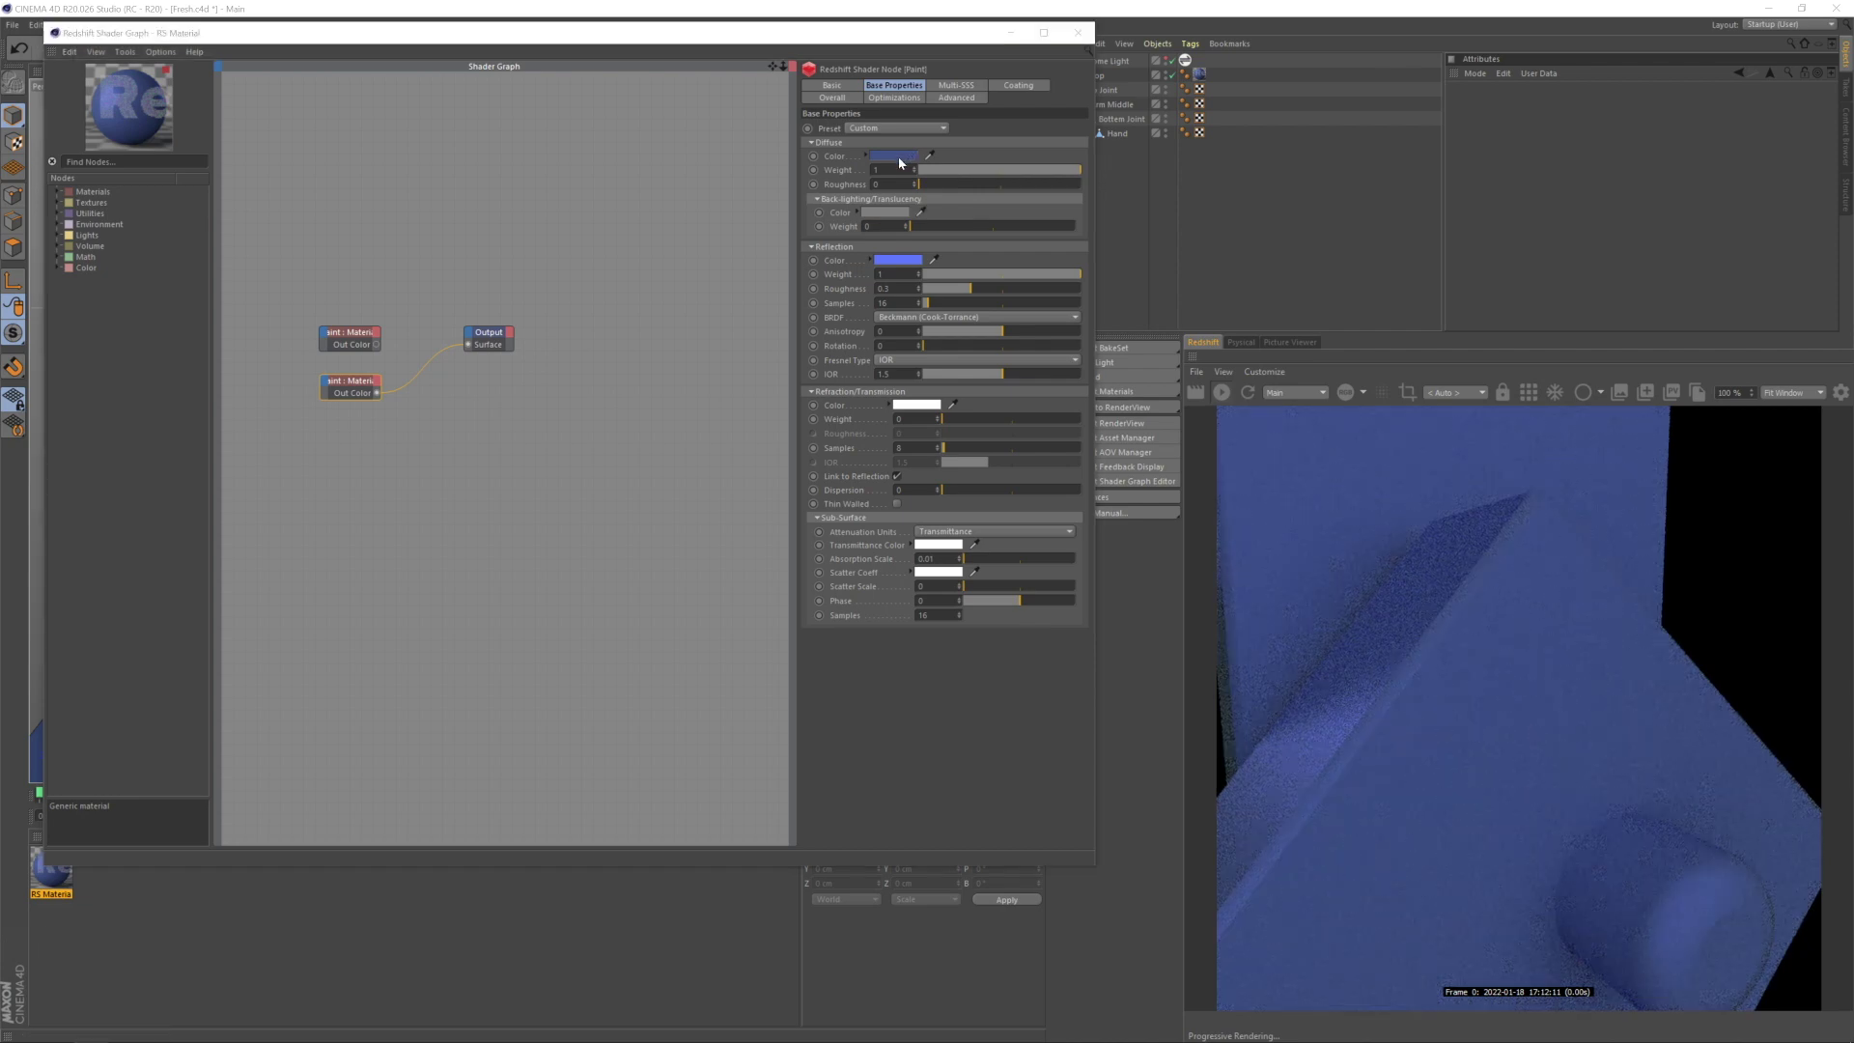
pyautogui.moveTo(869, 168); pyautogui.dragTo(809, 171)
pyautogui.click(873, 209)
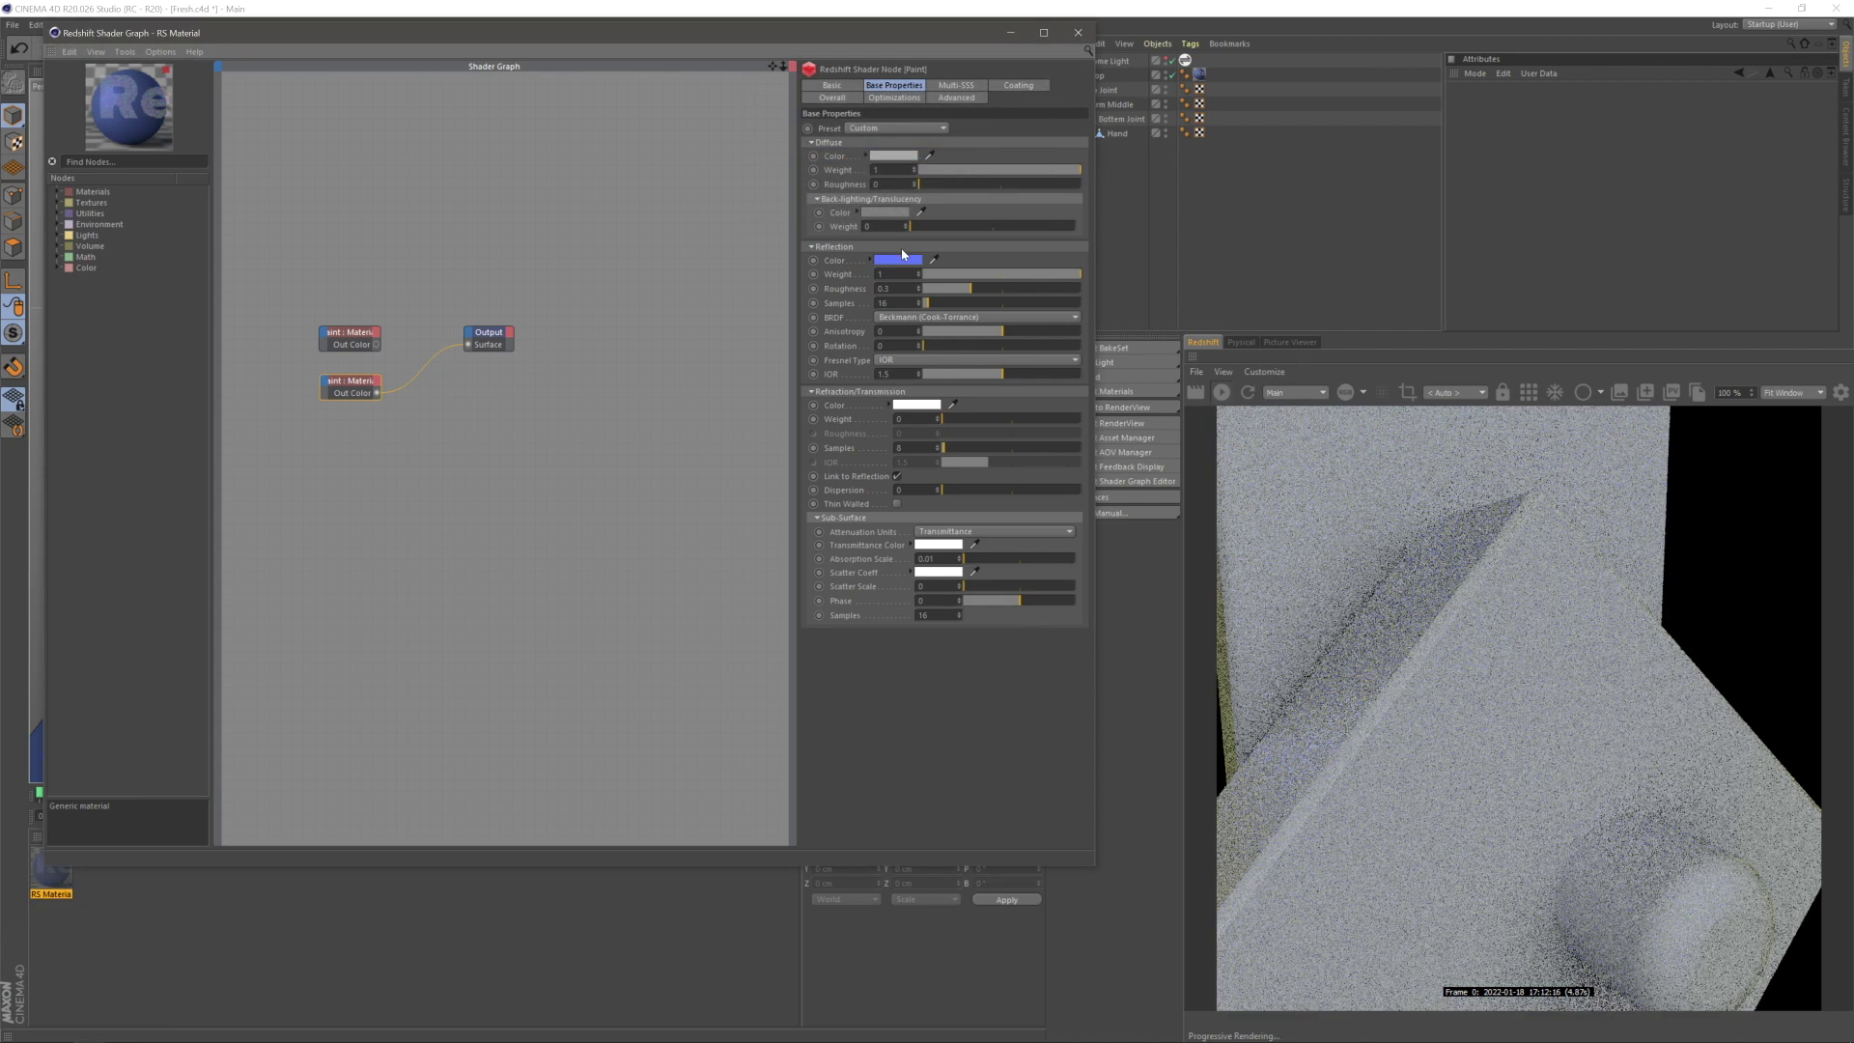
pyautogui.click(902, 258)
pyautogui.moveTo(885, 270); pyautogui.dragTo(830, 268)
pyautogui.click(959, 282)
pyautogui.click(876, 306)
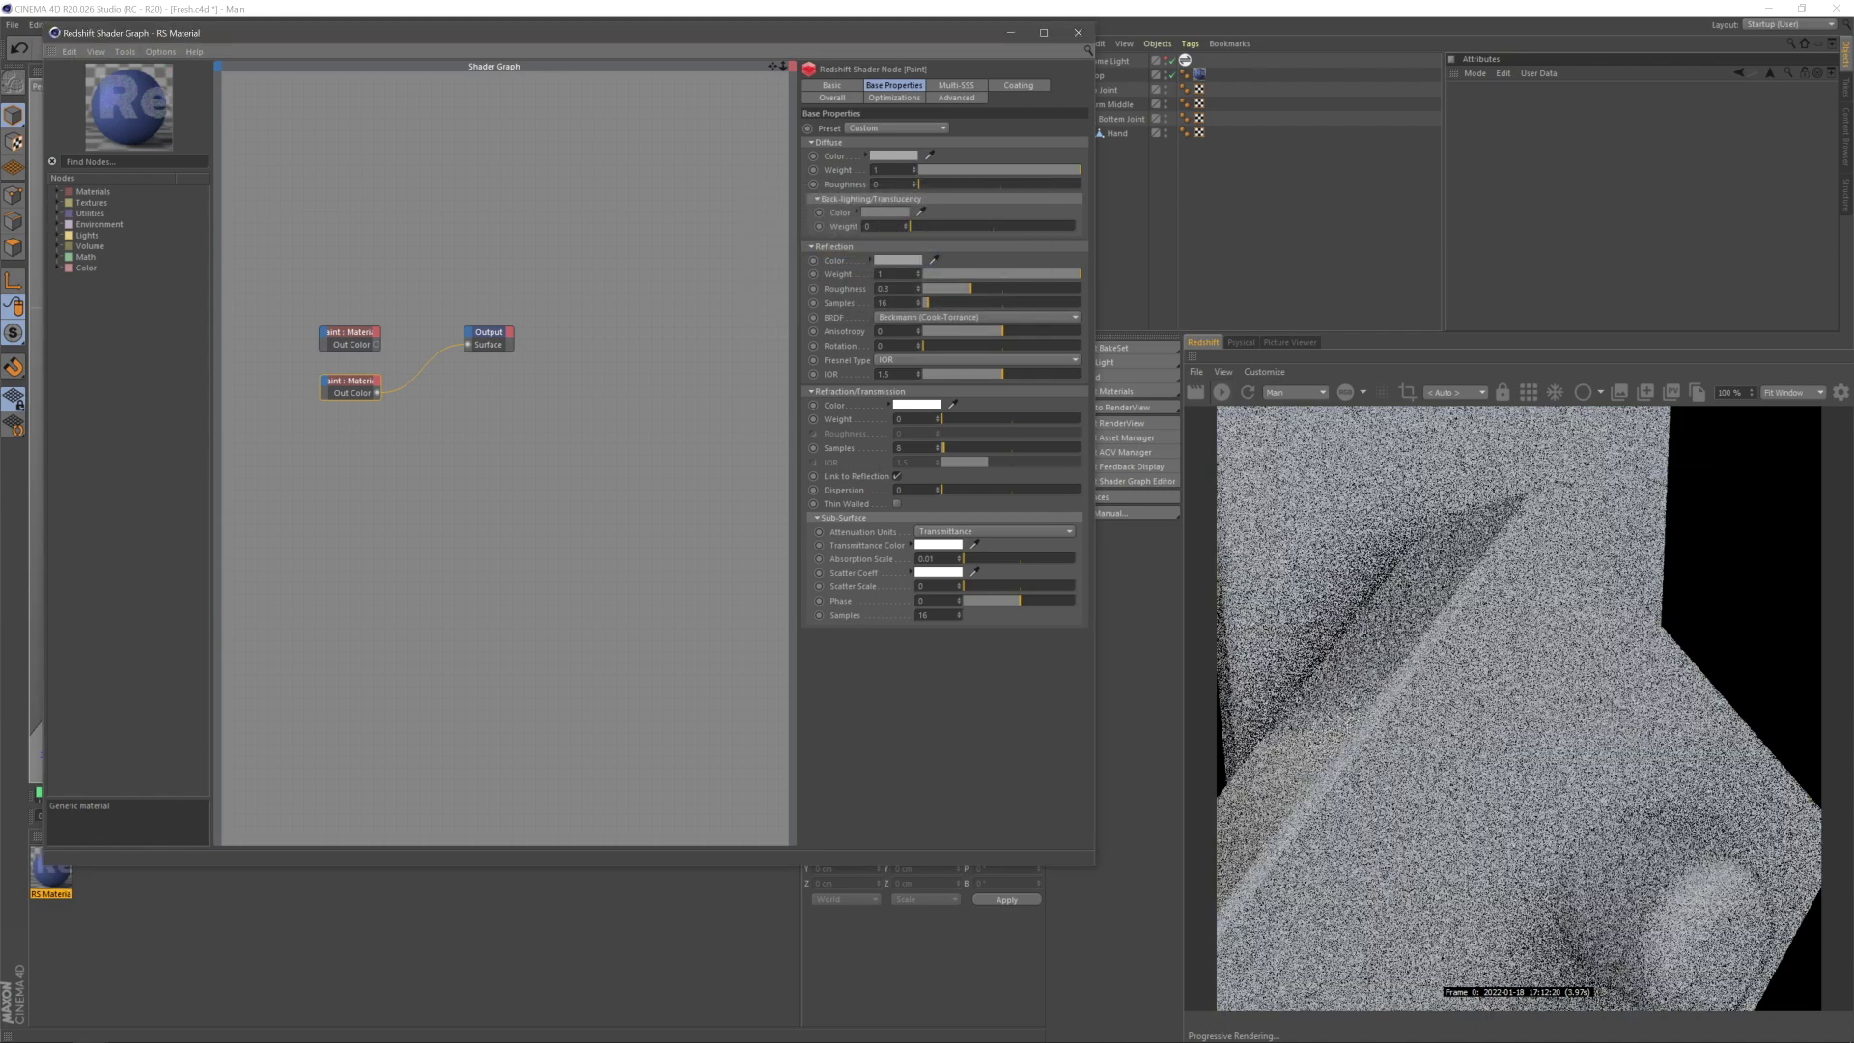
# - Set the grey material node's reflection roughness to 0.125
pyautogui.doubleClick(883, 288)
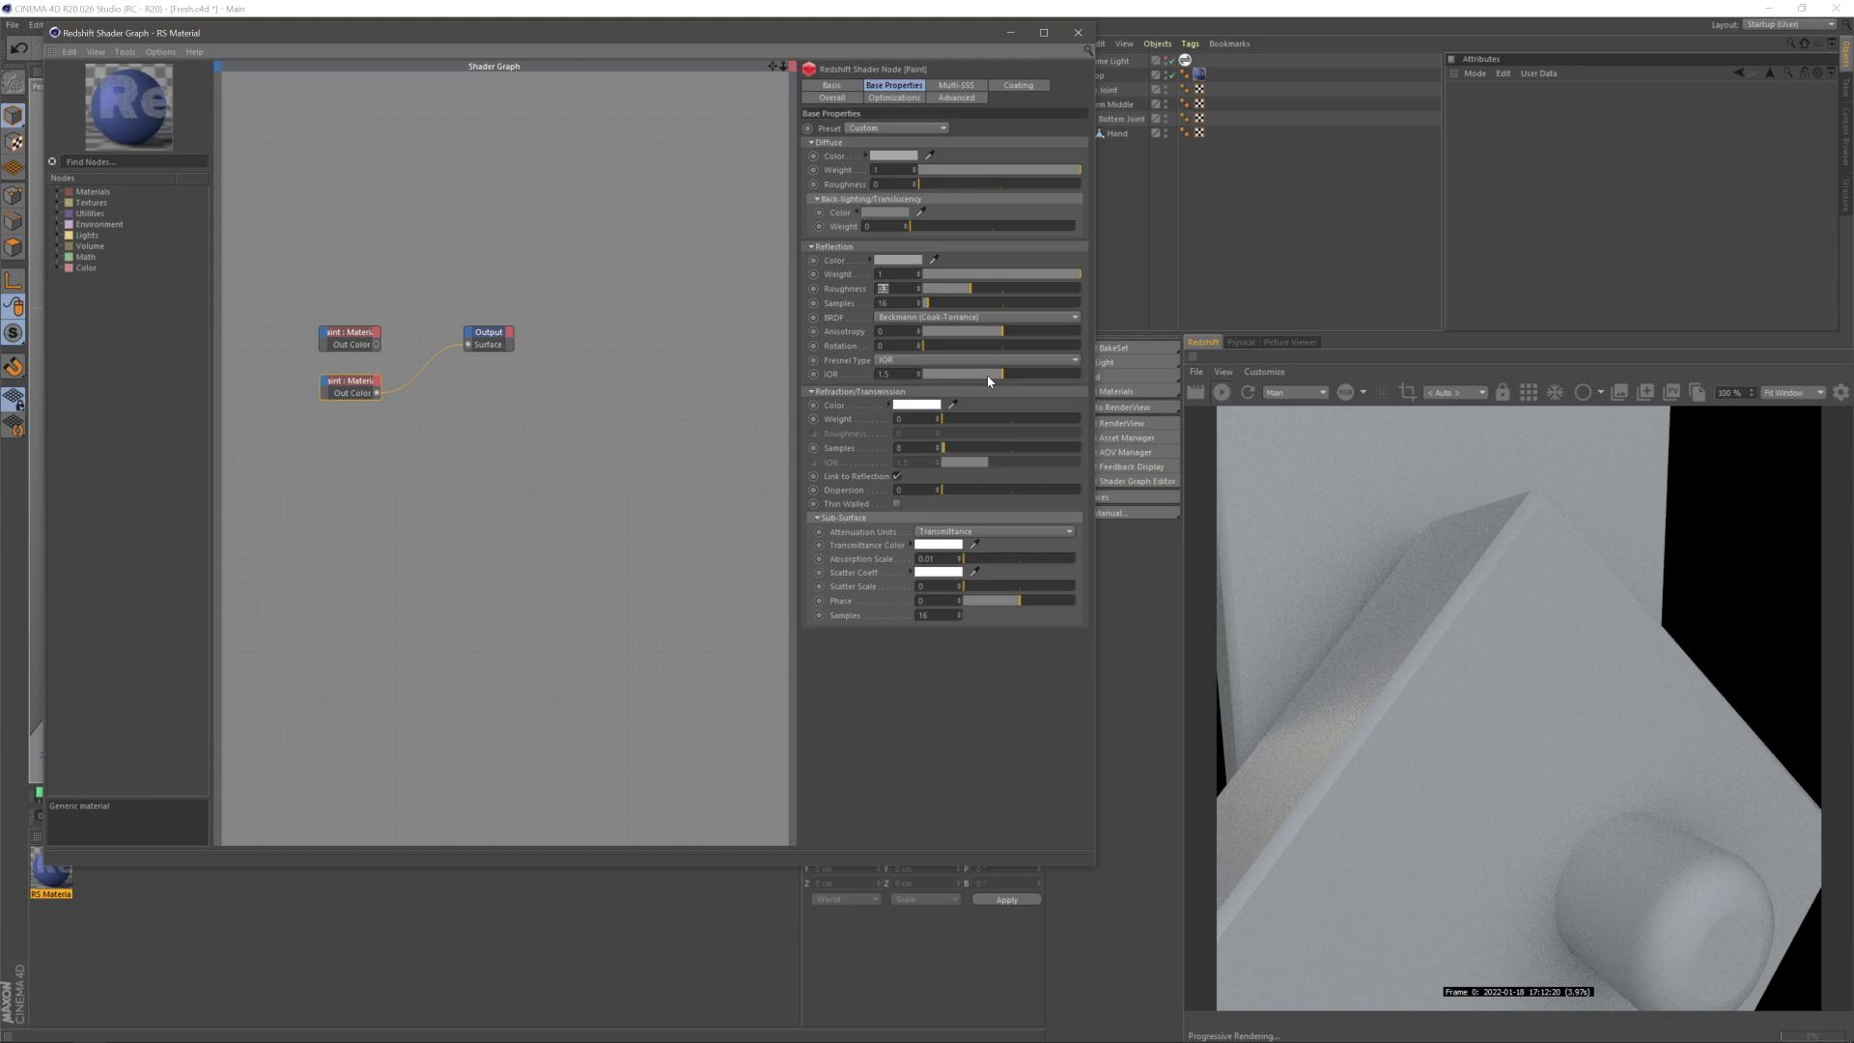
pyautogui.write('0.125')
pyautogui.press('Return')
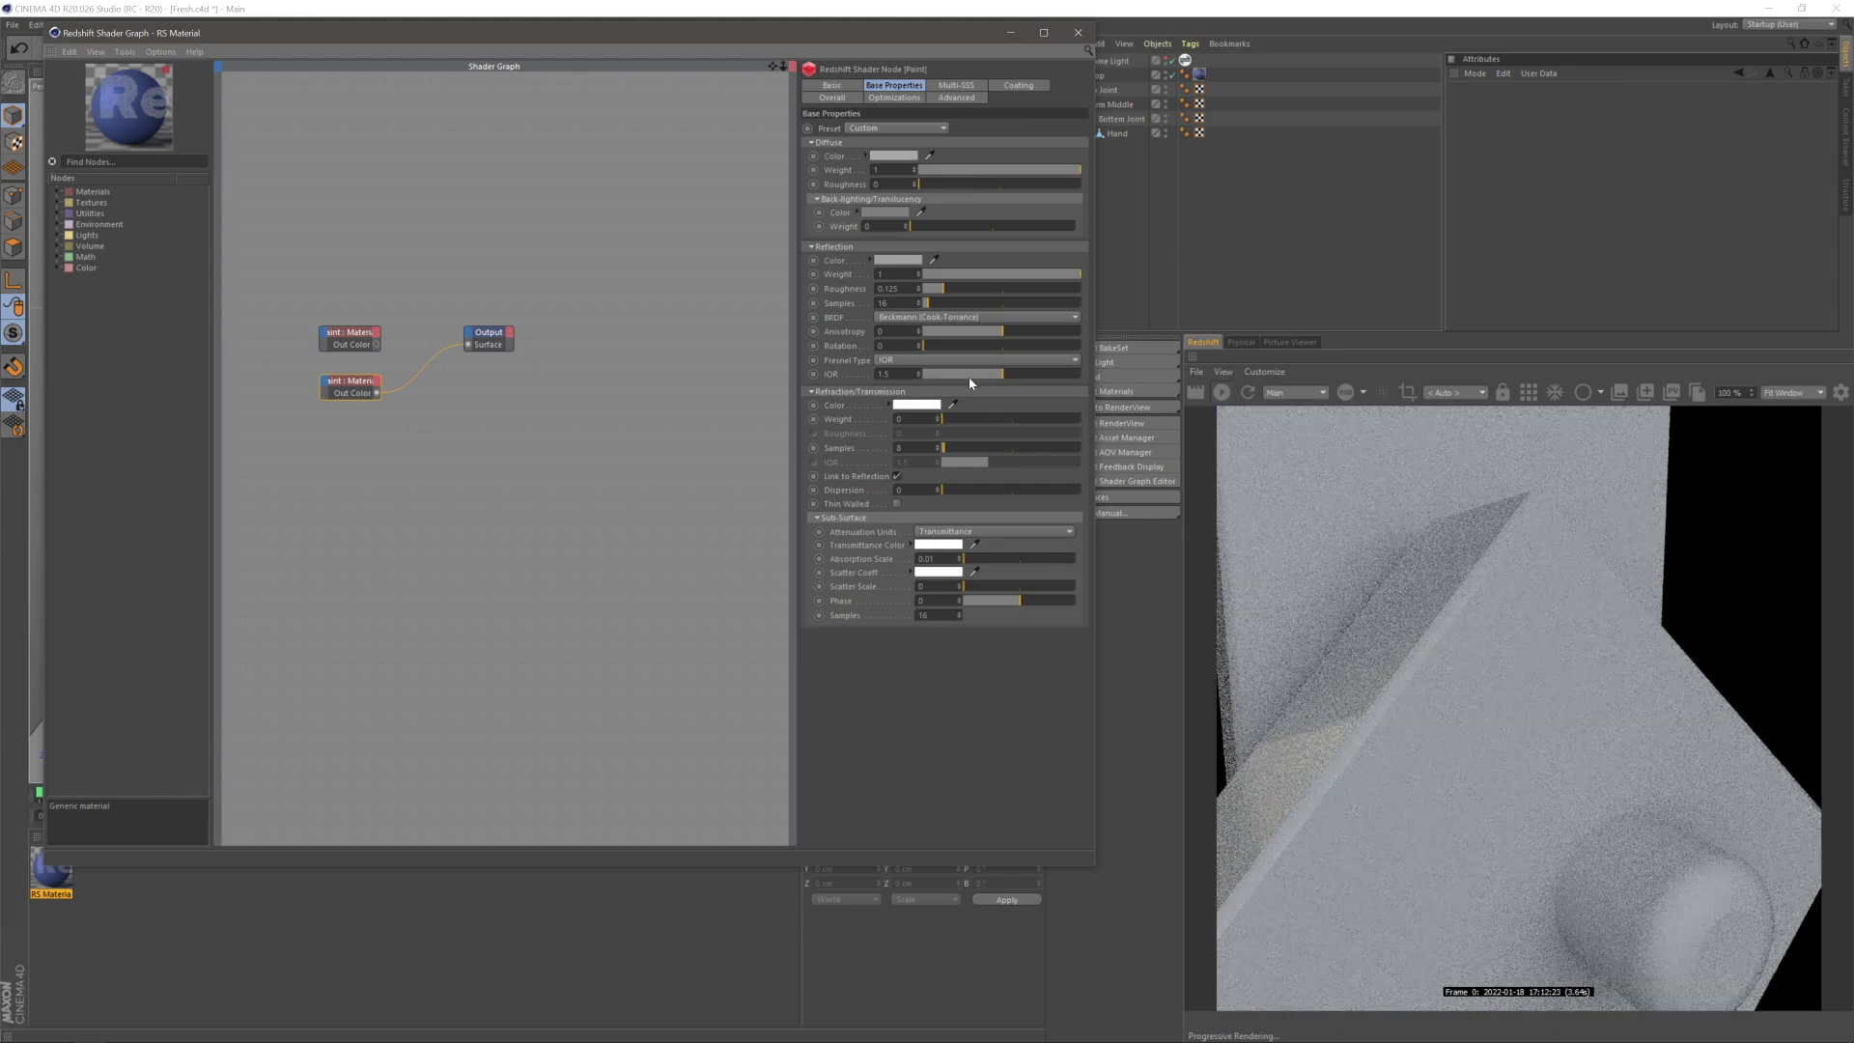
# - Duplicate the grey material node below the other two as a third material node
pyautogui.keyDown('ctrl'); pyautogui.moveTo(355, 430); pyautogui.dragTo(356, 427); pyautogui.keyUp('ctrl')
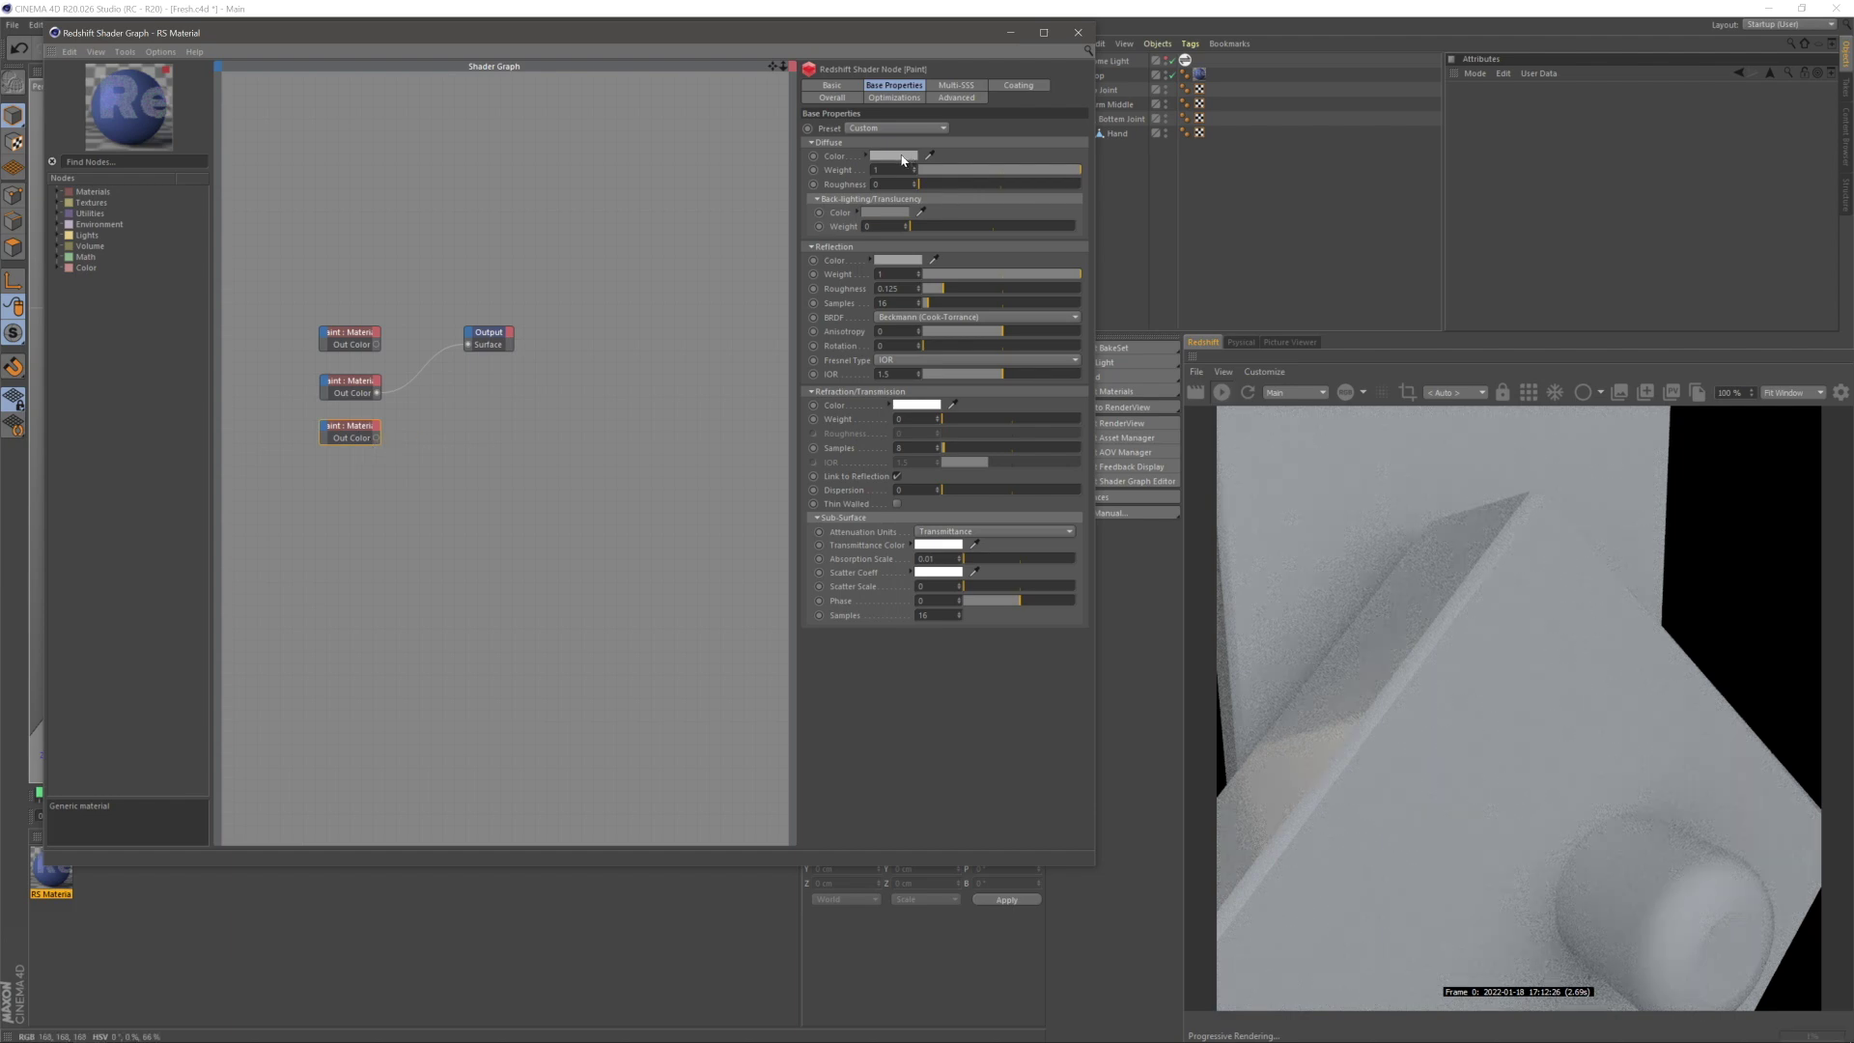
pyautogui.click(472, 518)
pyautogui.moveTo(375, 492); pyautogui.dragTo(529, 517, button='middle')
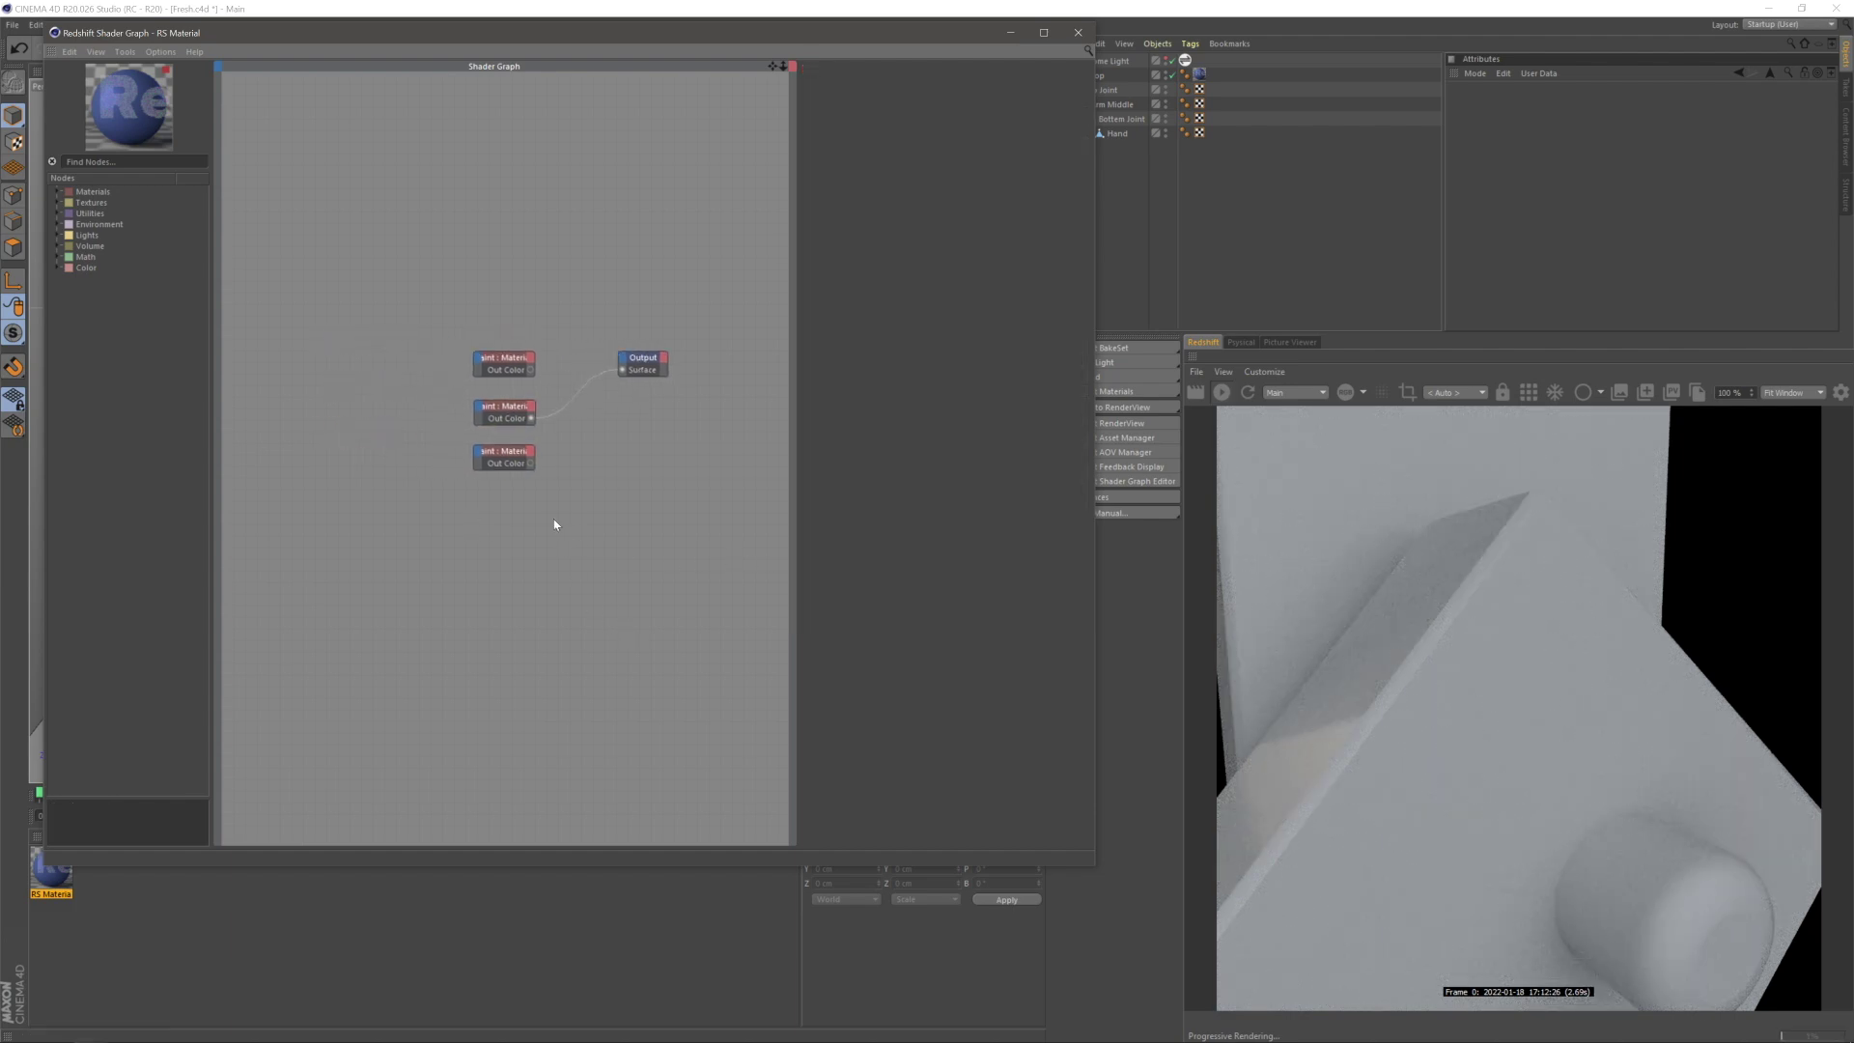
# - Bring the Desert-Dirt-Rain-Crust-Texture image into the shader graph and connect it to the third material node's Diffuse Color
pyautogui.hotkey('alt', 'Tab')
pyautogui.click(922, 546)
pyautogui.moveTo(998, 472)
pyautogui.mouseDown()
pyautogui.moveTo(739, 542)
pyautogui.moveTo(505, 566)
pyautogui.moveTo(527, 521)
pyautogui.moveTo(398, 441)
pyautogui.moveTo(373, 459)
pyautogui.moveTo(473, 460)
pyautogui.mouseUp()
pyautogui.click(554, 530)
pyautogui.moveTo(676, 461)
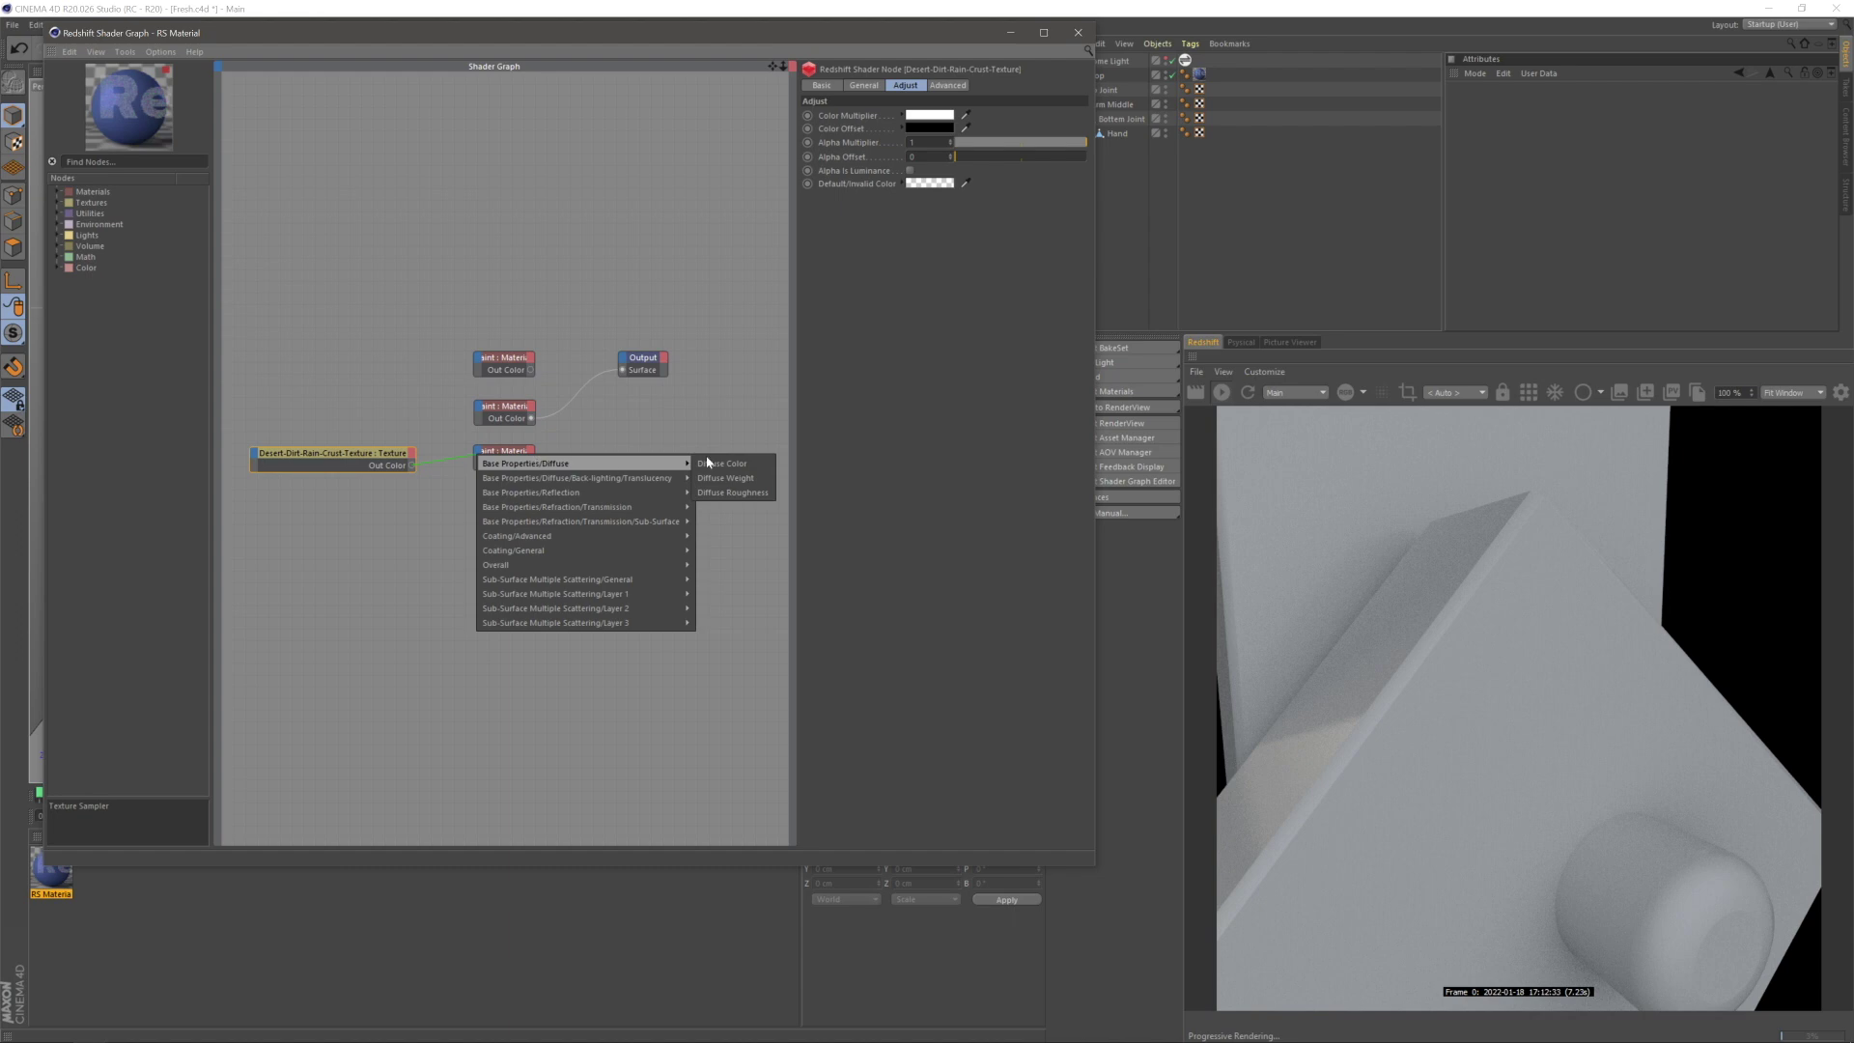
pyautogui.click(734, 462)
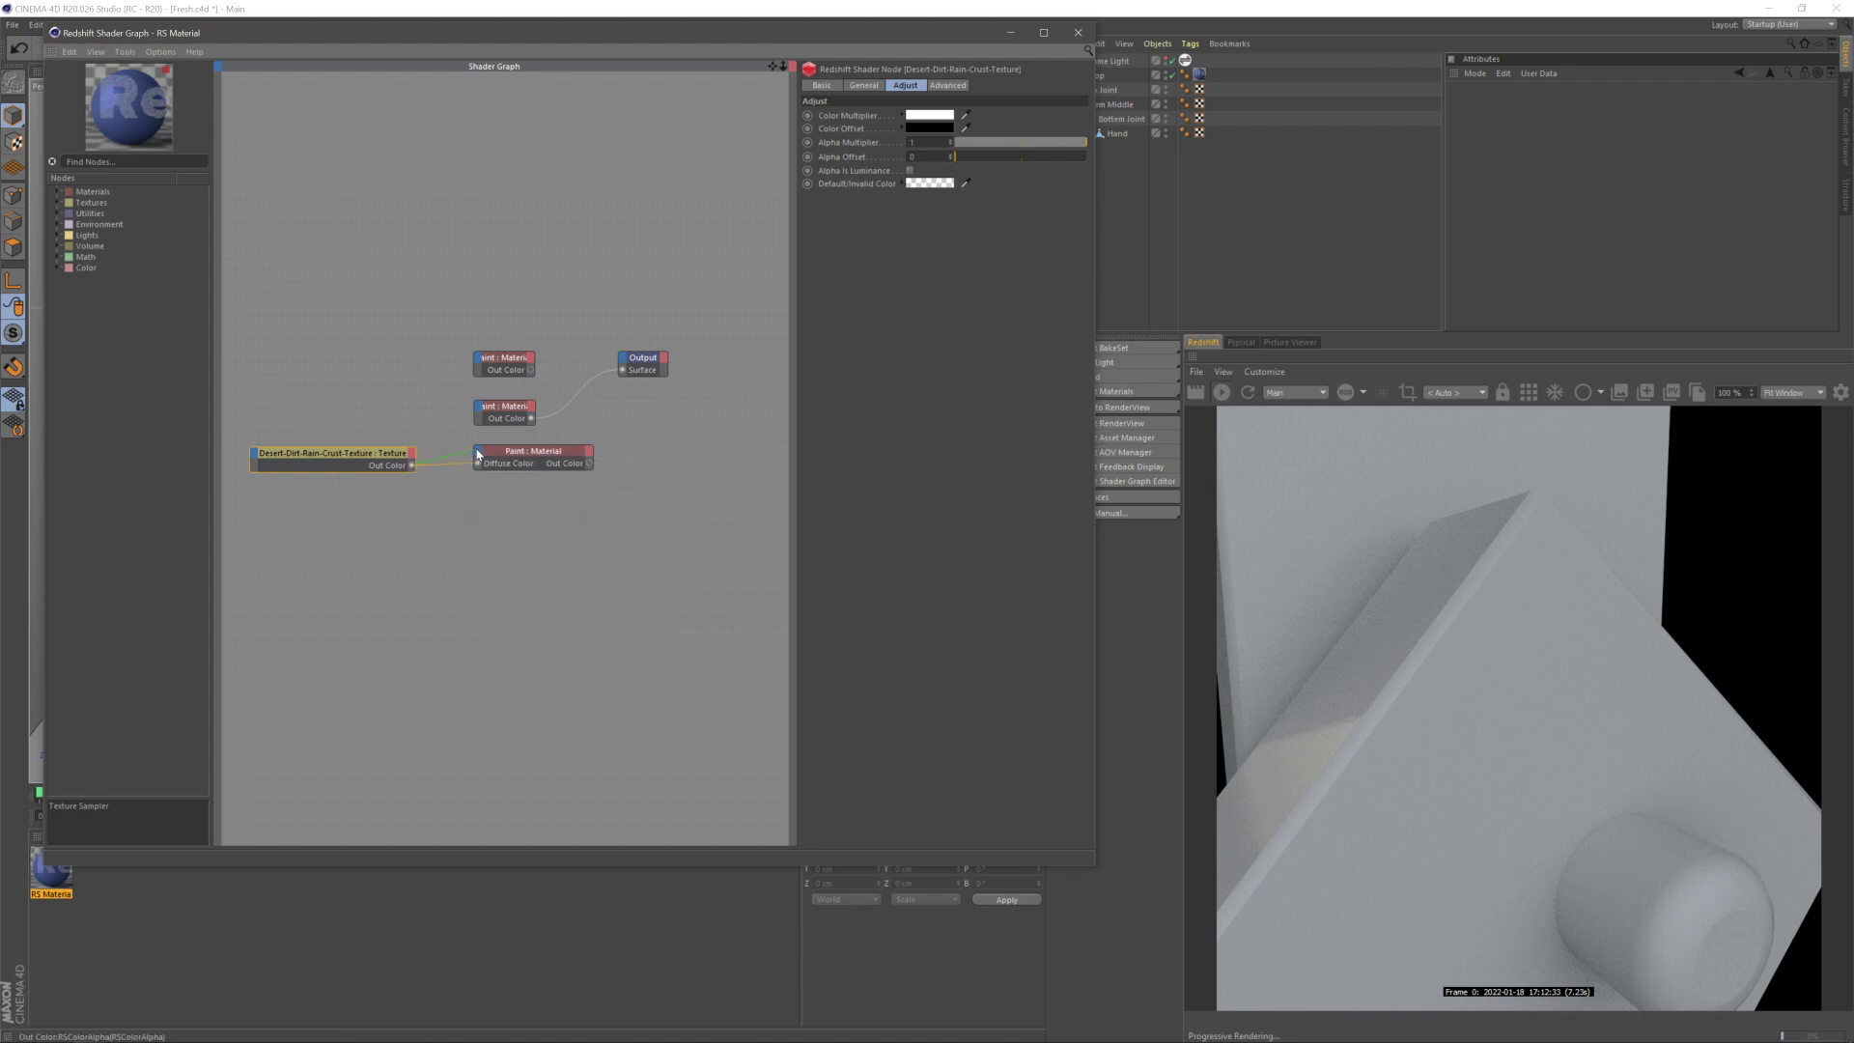
# - Connect the dirt texture to the third material node's reflection color and that node to the Output's Surface
pyautogui.moveTo(477, 454); pyautogui.dragTo(478, 455)
pyautogui.moveTo(599, 489)
pyautogui.click(720, 490)
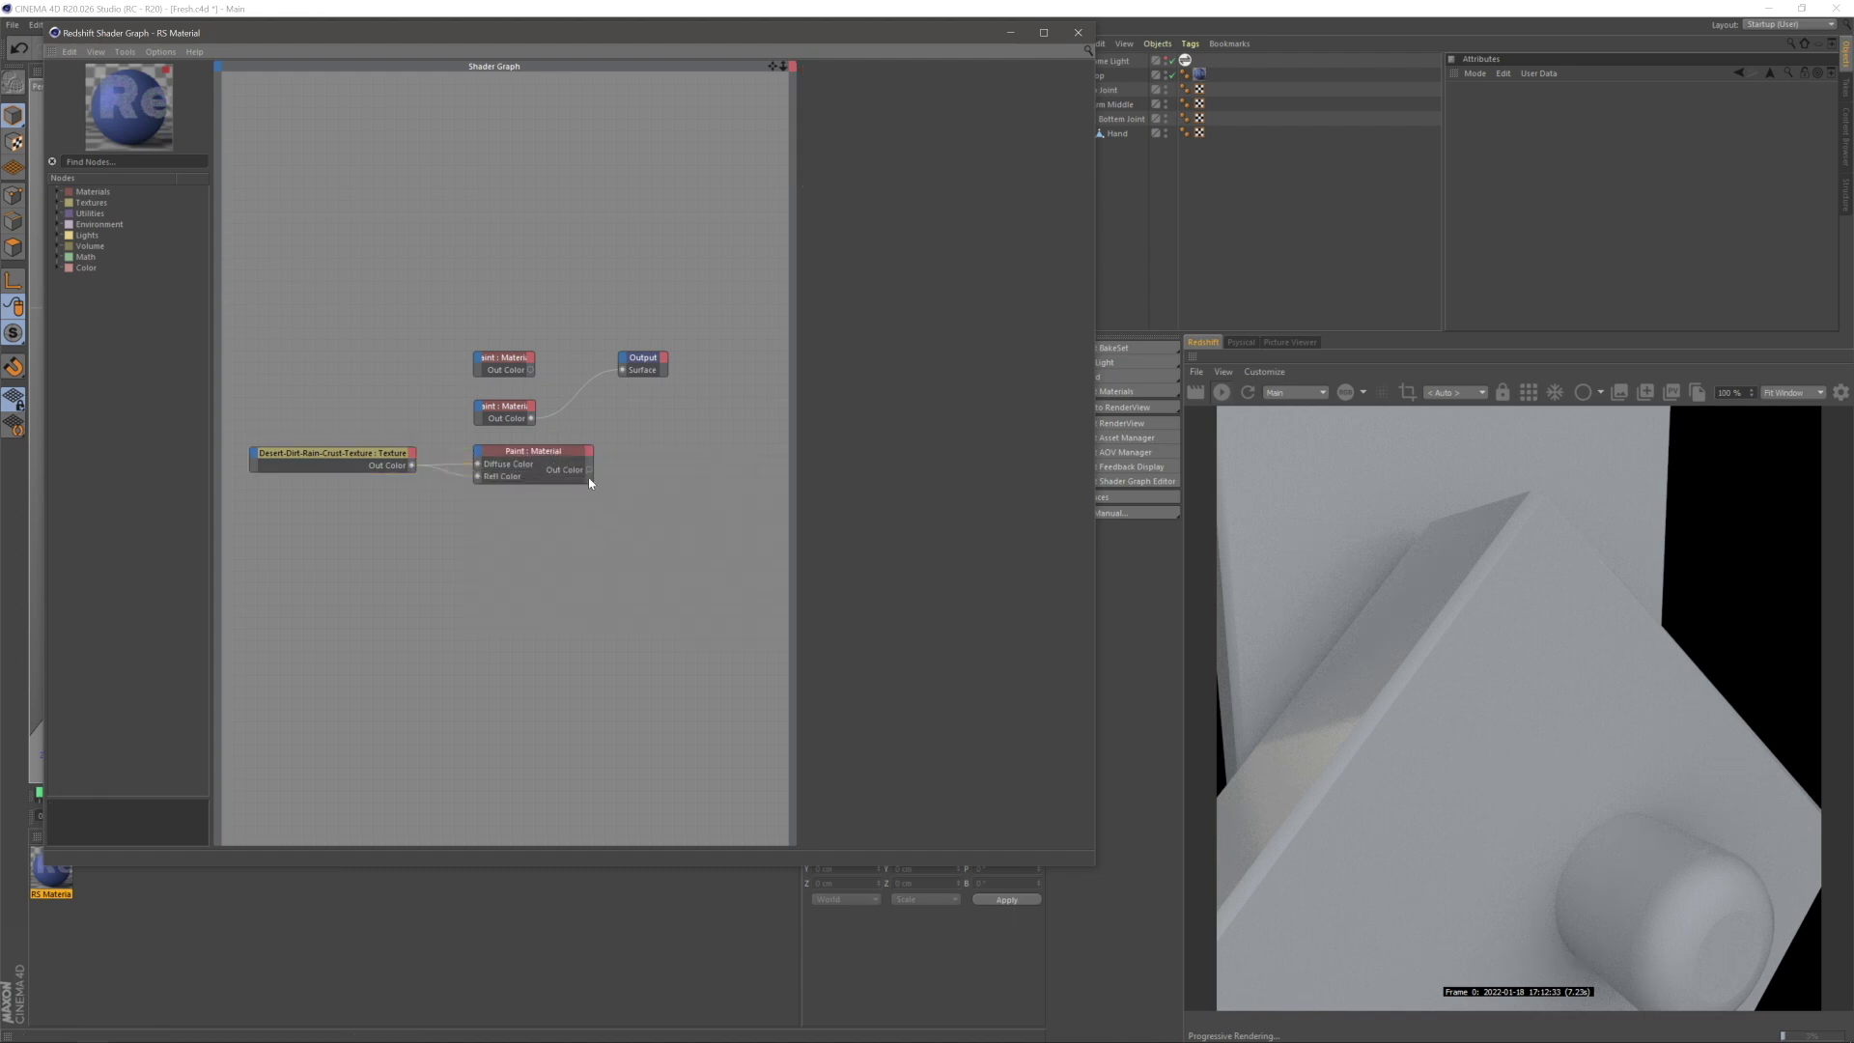
pyautogui.moveTo(626, 379); pyautogui.dragTo(623, 371)
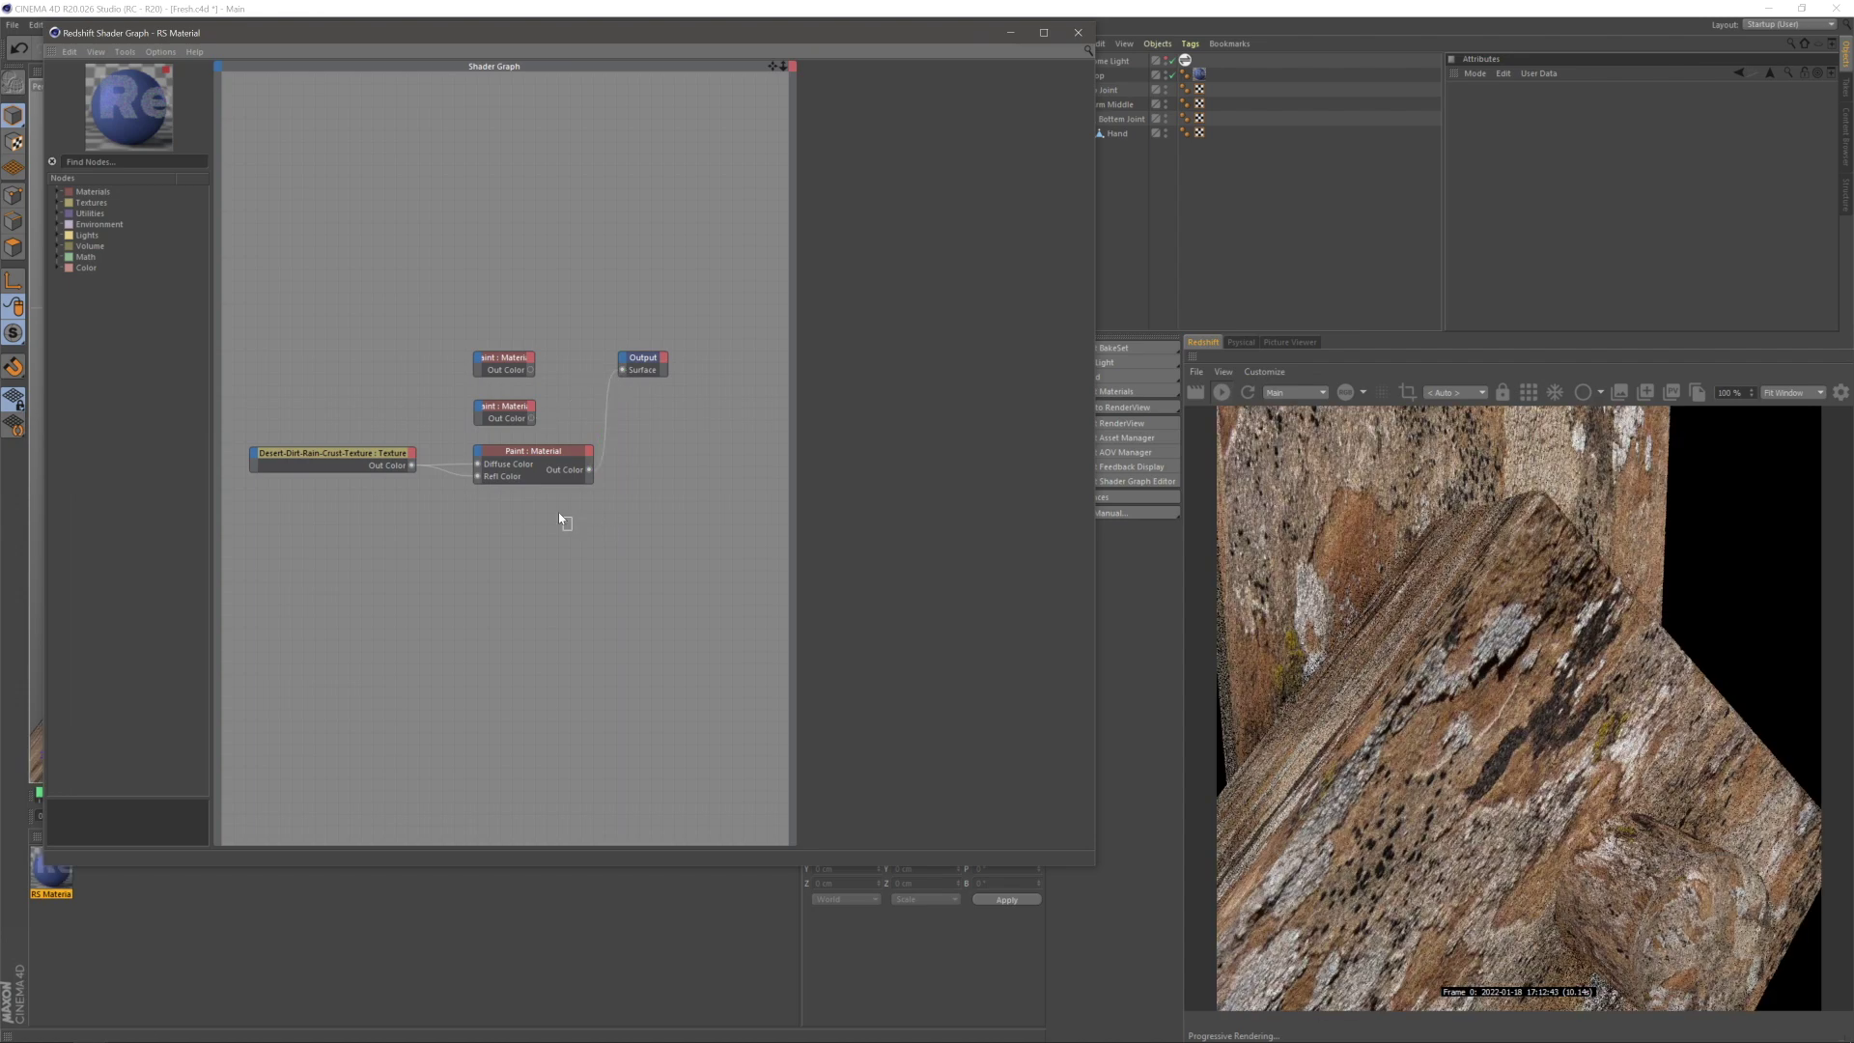
# - Move the dirt texture node and its connected material node slightly further away from the Output node
pyautogui.click(518, 453)
pyautogui.moveTo(518, 455); pyautogui.dragTo(466, 459)
pyautogui.click(583, 542)
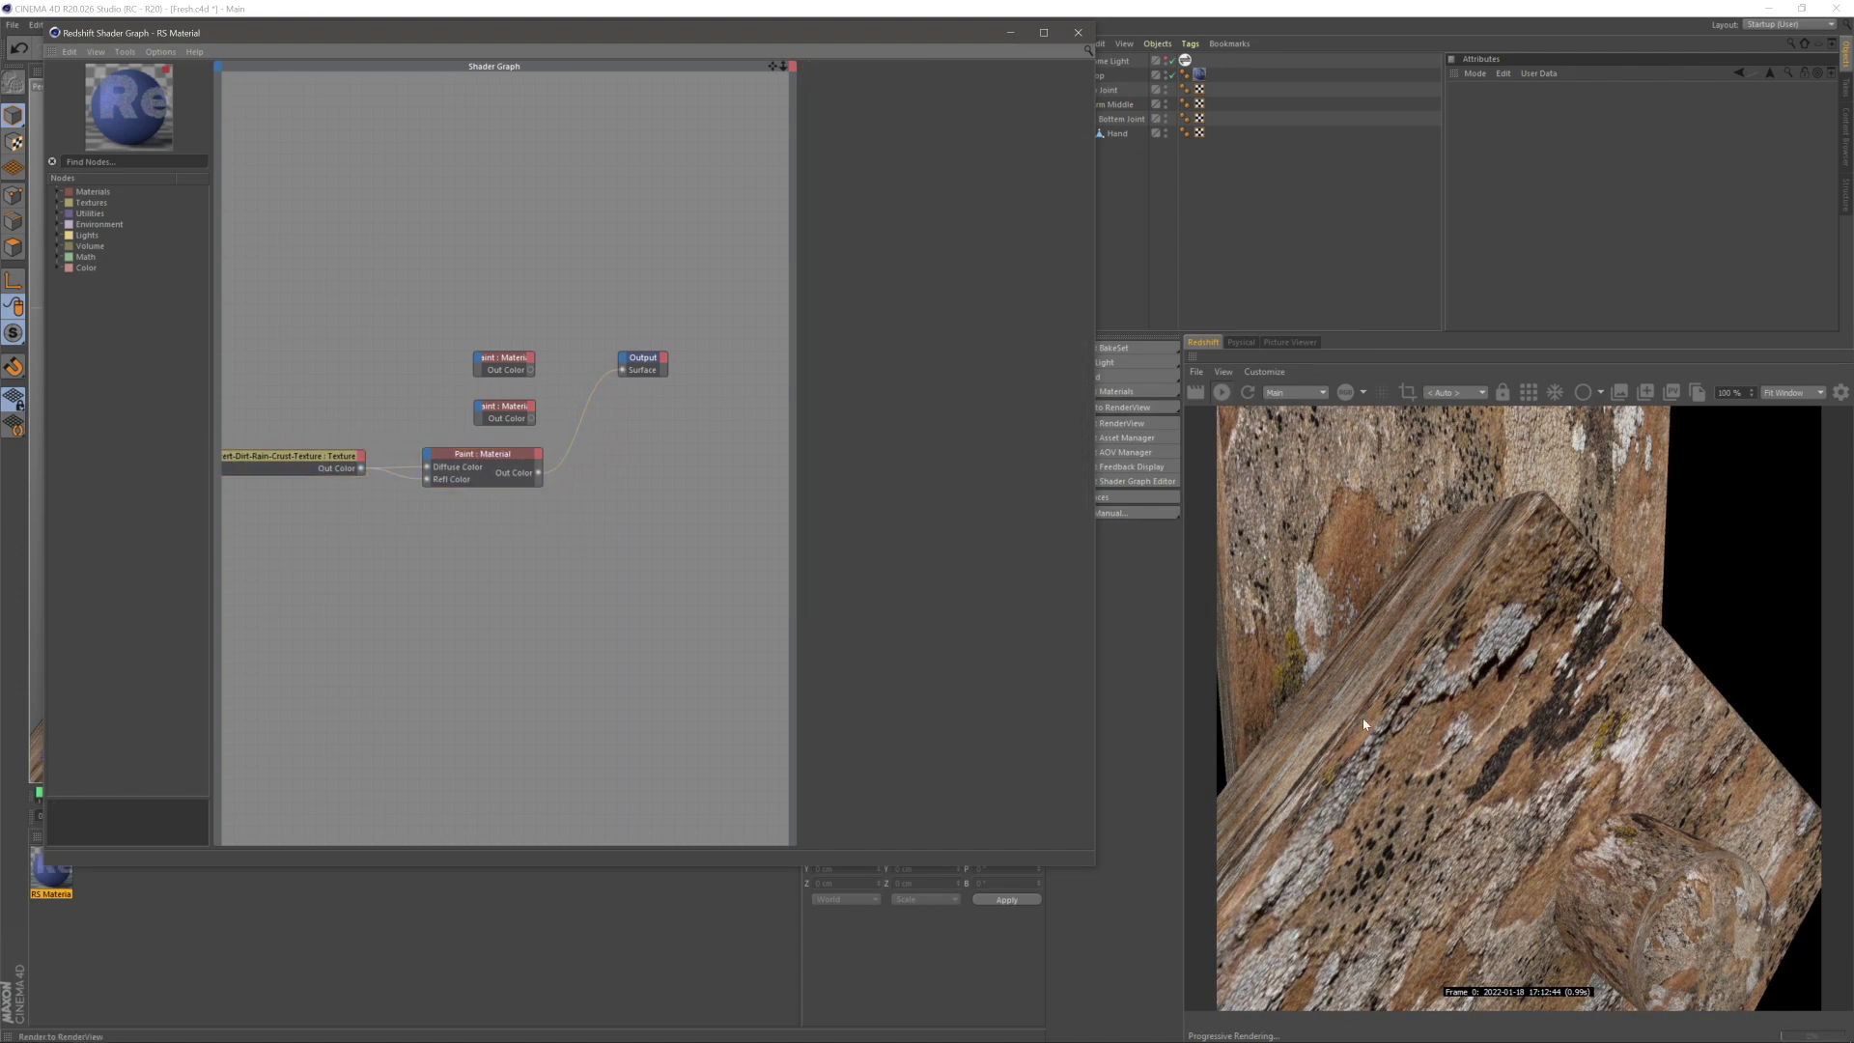
# - Set the projection of the object's RS Material texture tag to Cubic
pyautogui.click(1198, 75)
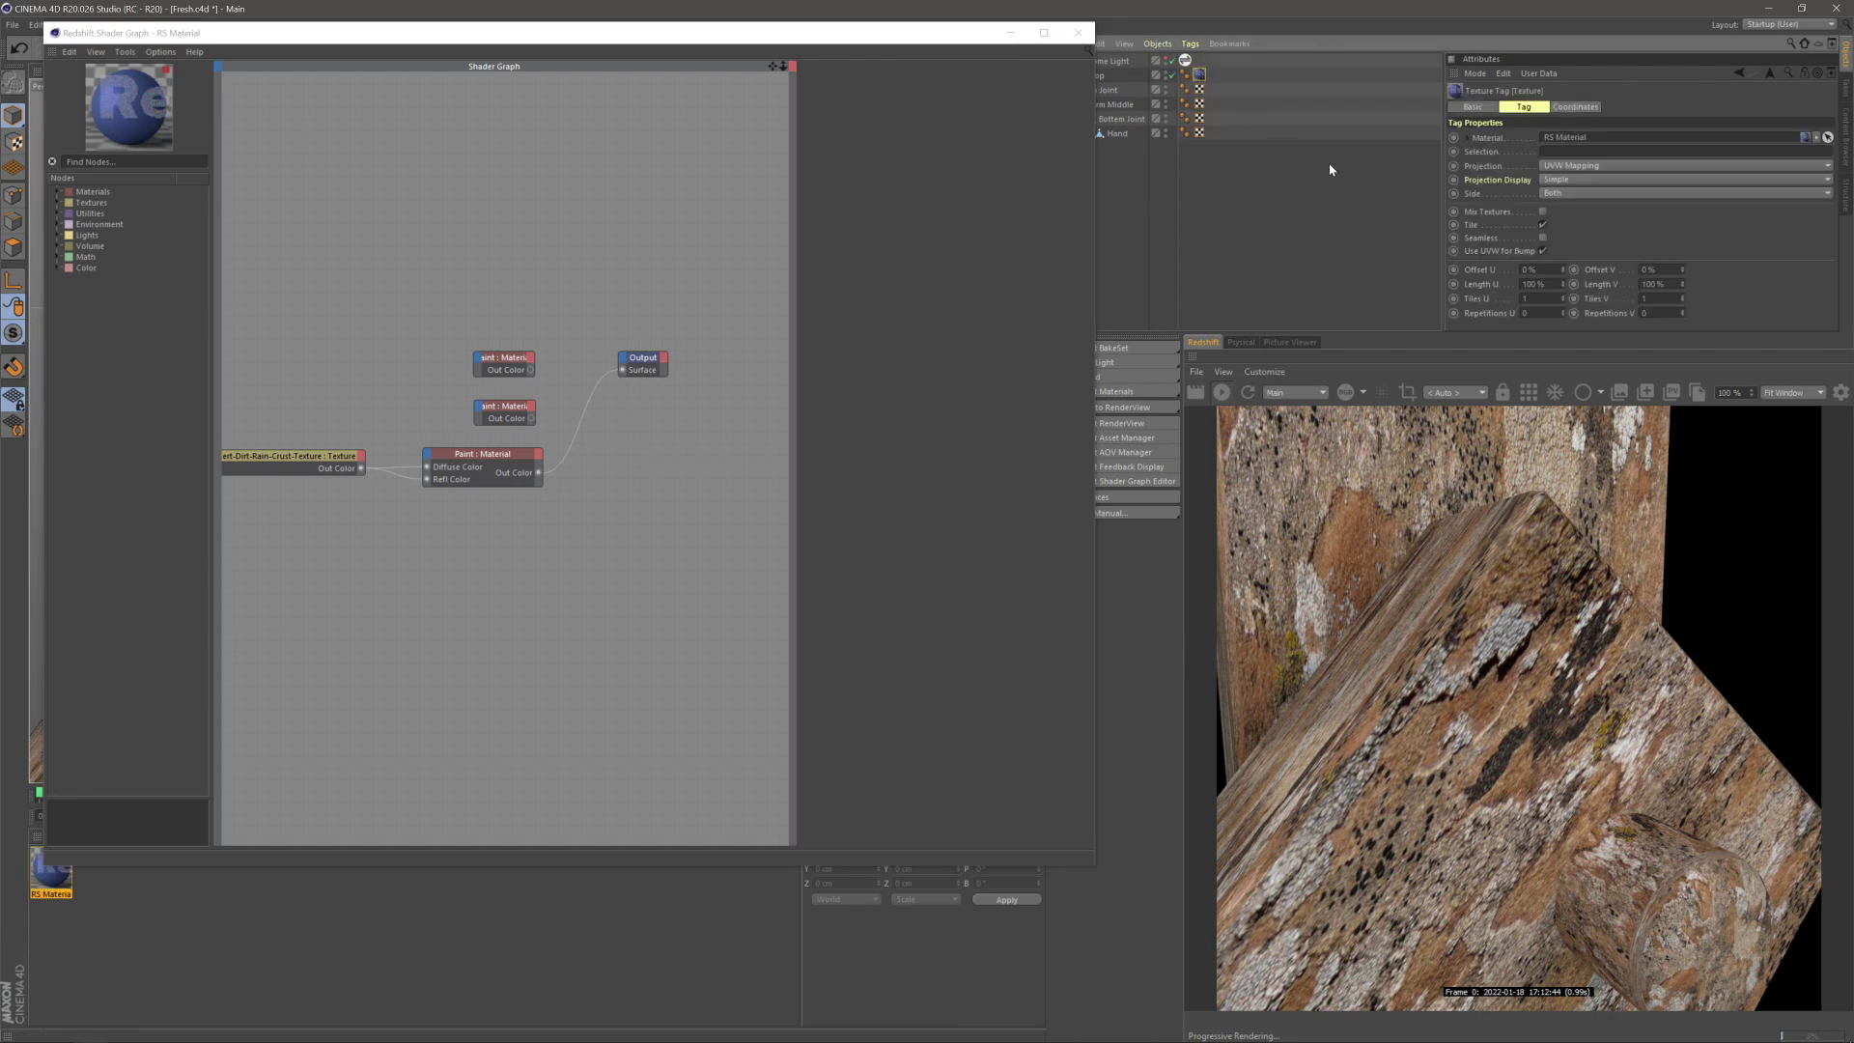
pyautogui.click(1572, 167)
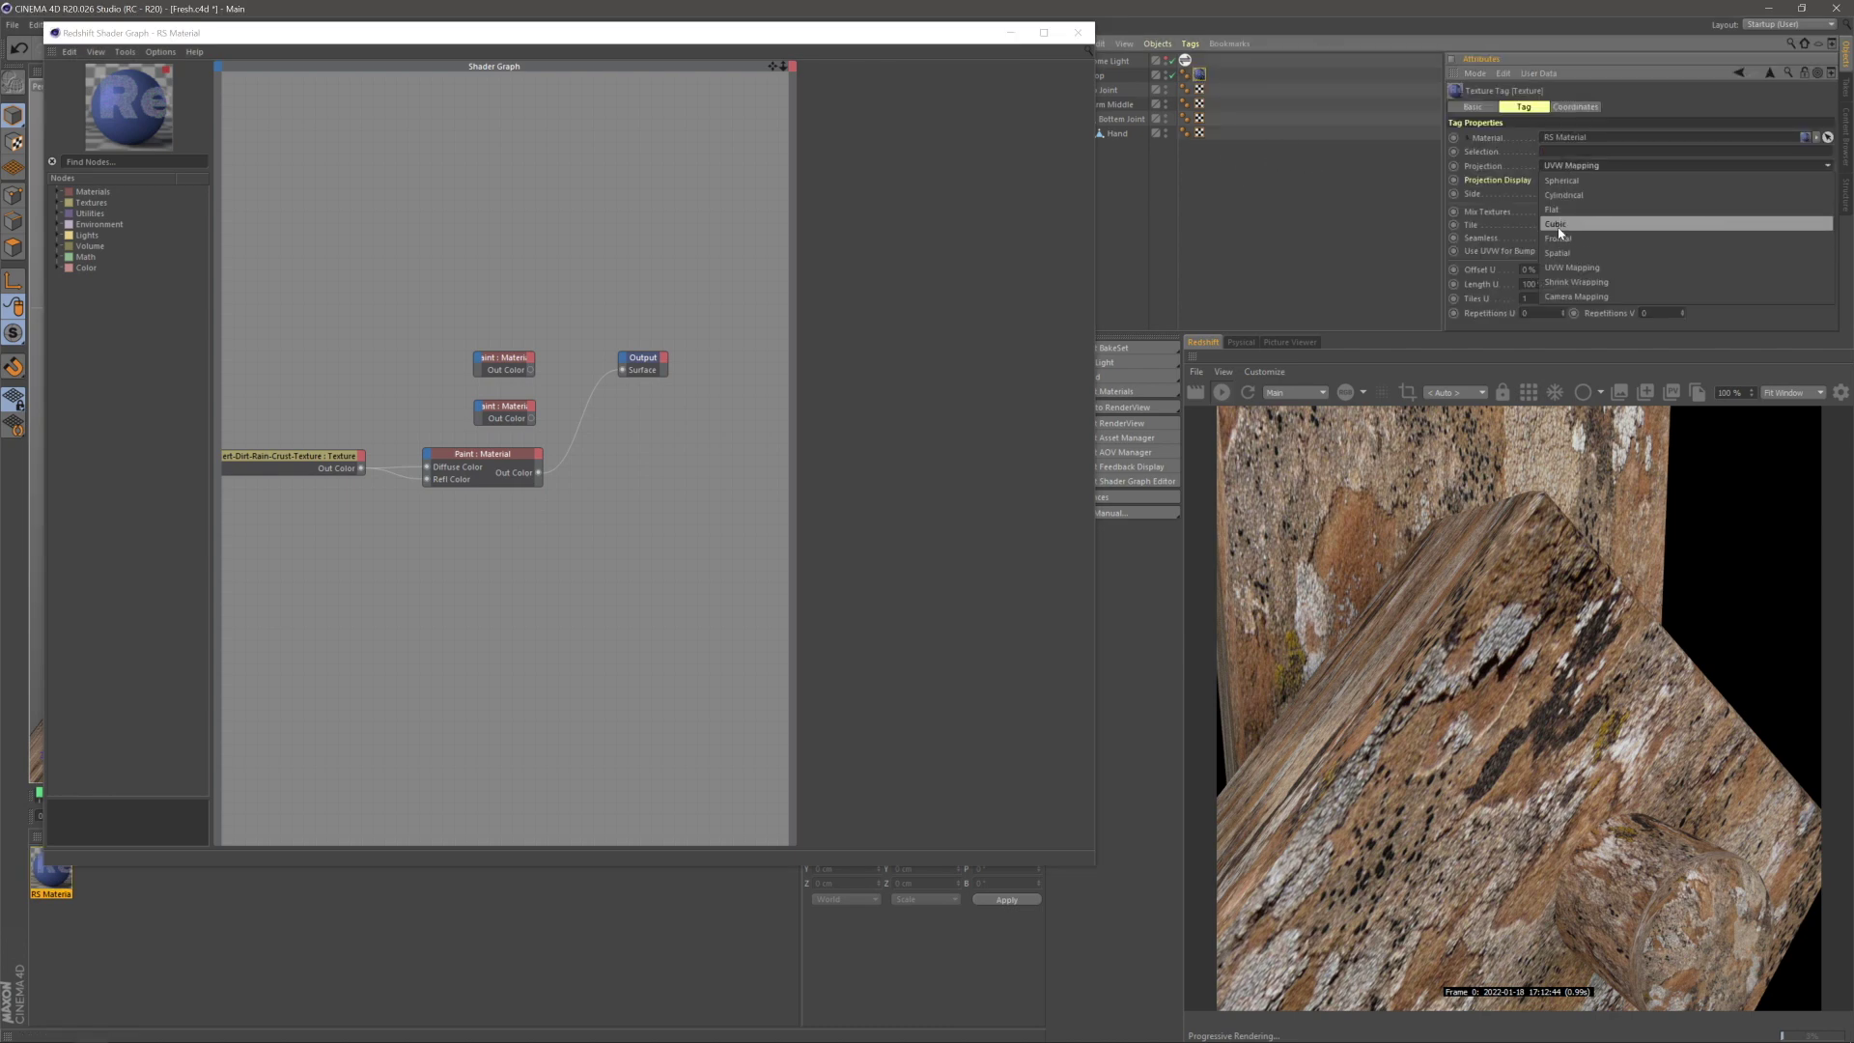
pyautogui.click(1555, 231)
pyautogui.click(540, 510)
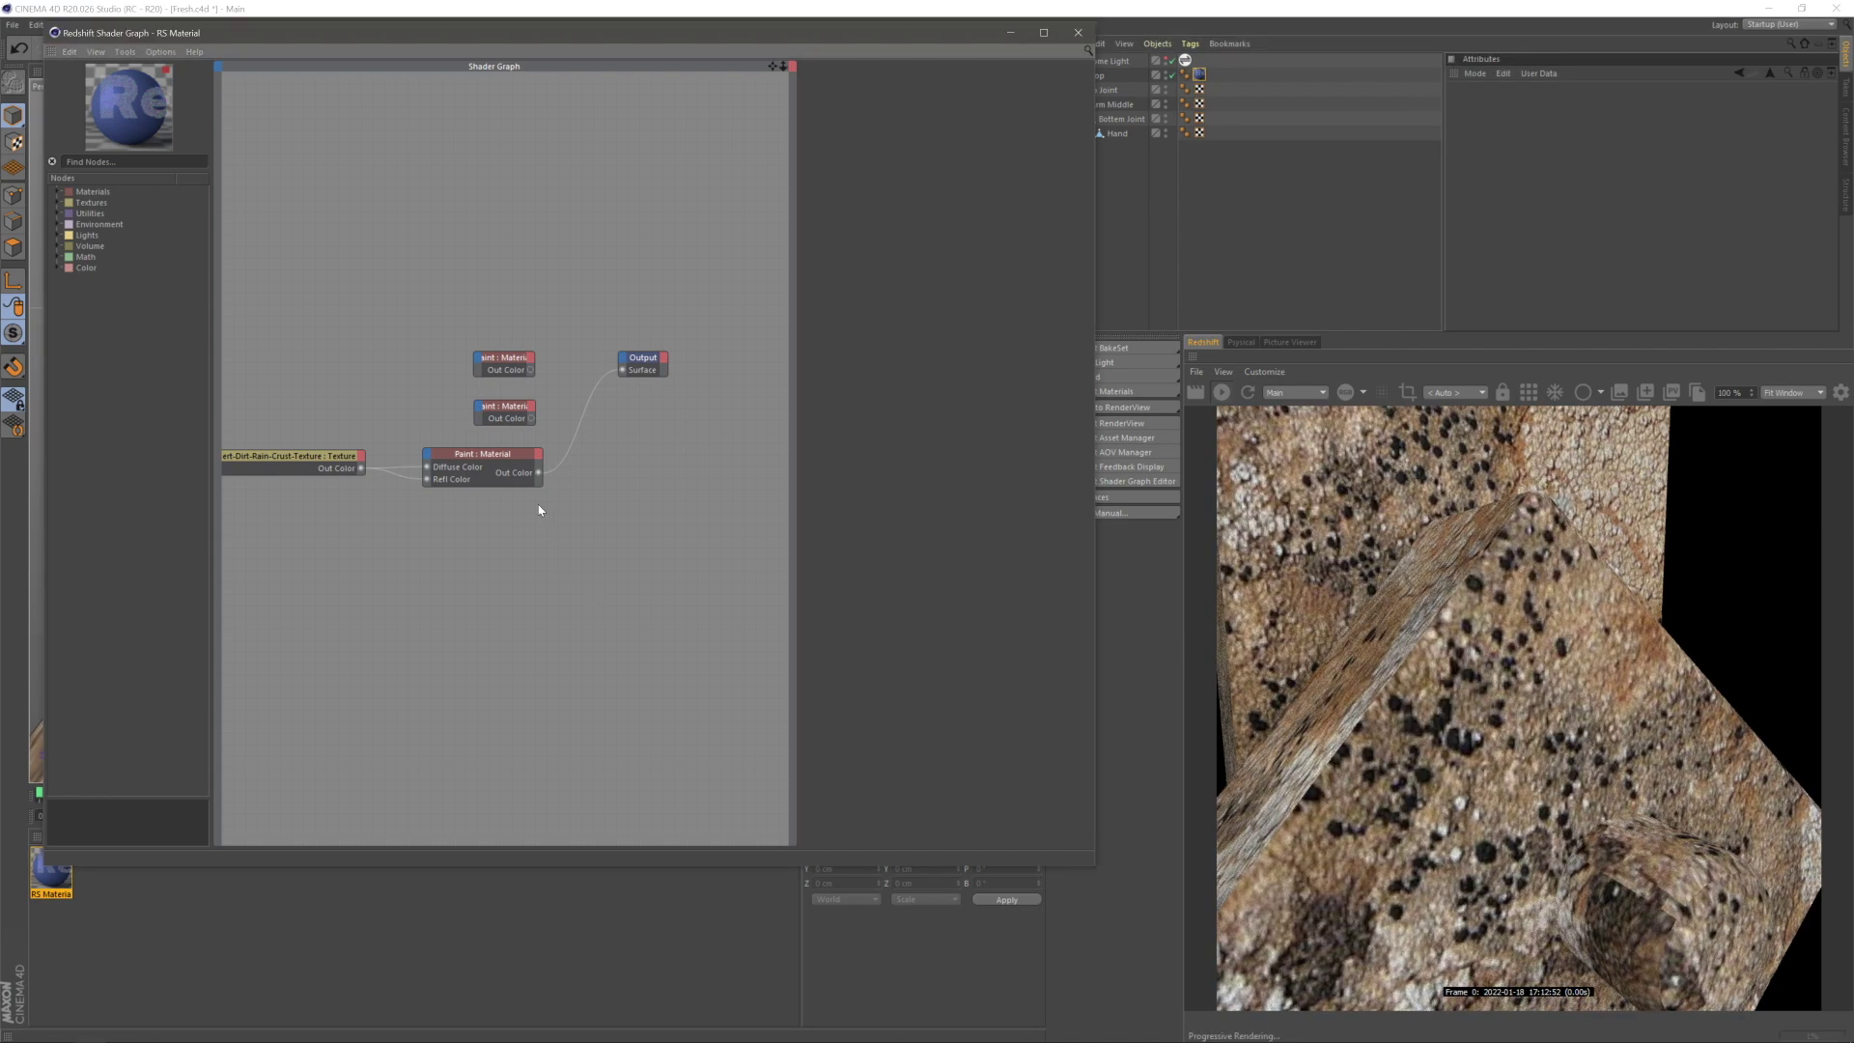
# - Set the remap scale of the Desert-Dirt-Rain-Crust-Texture node to 3 in both directions
pyautogui.click(349, 455)
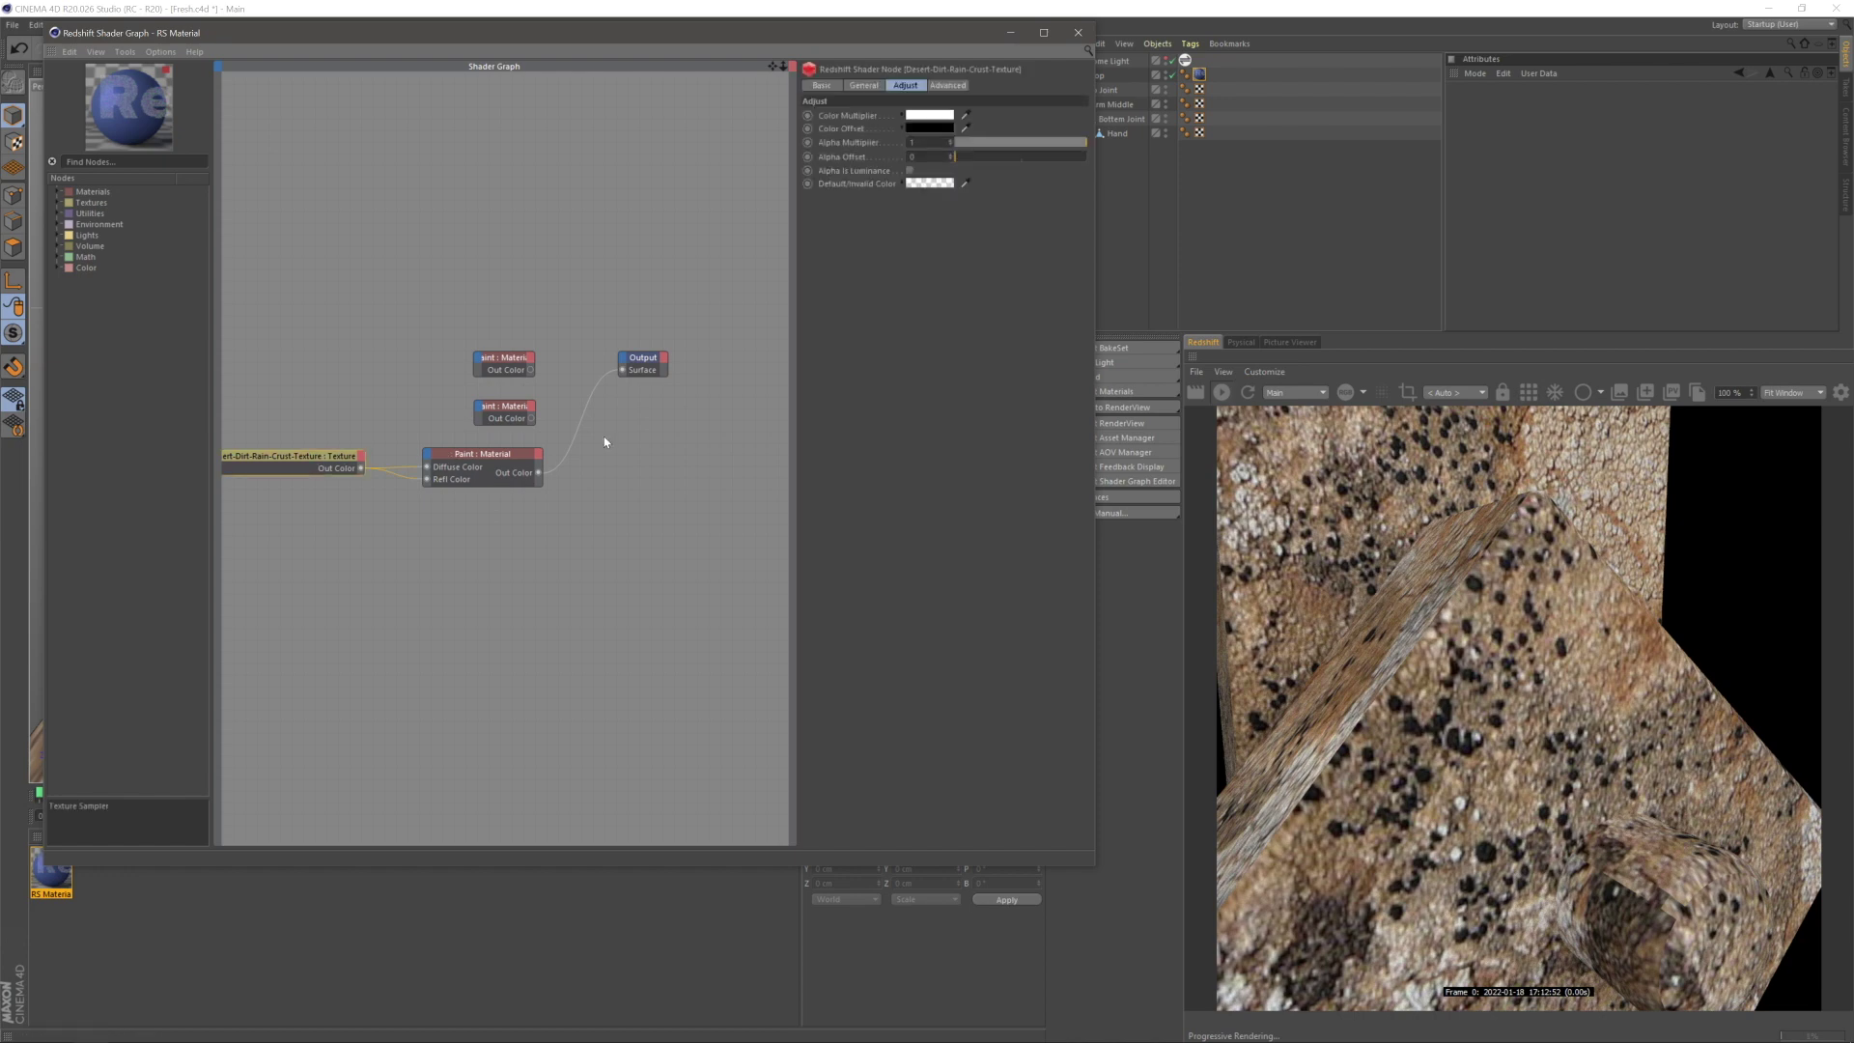
pyautogui.click(864, 86)
pyautogui.moveTo(869, 388); pyautogui.dragTo(852, 390)
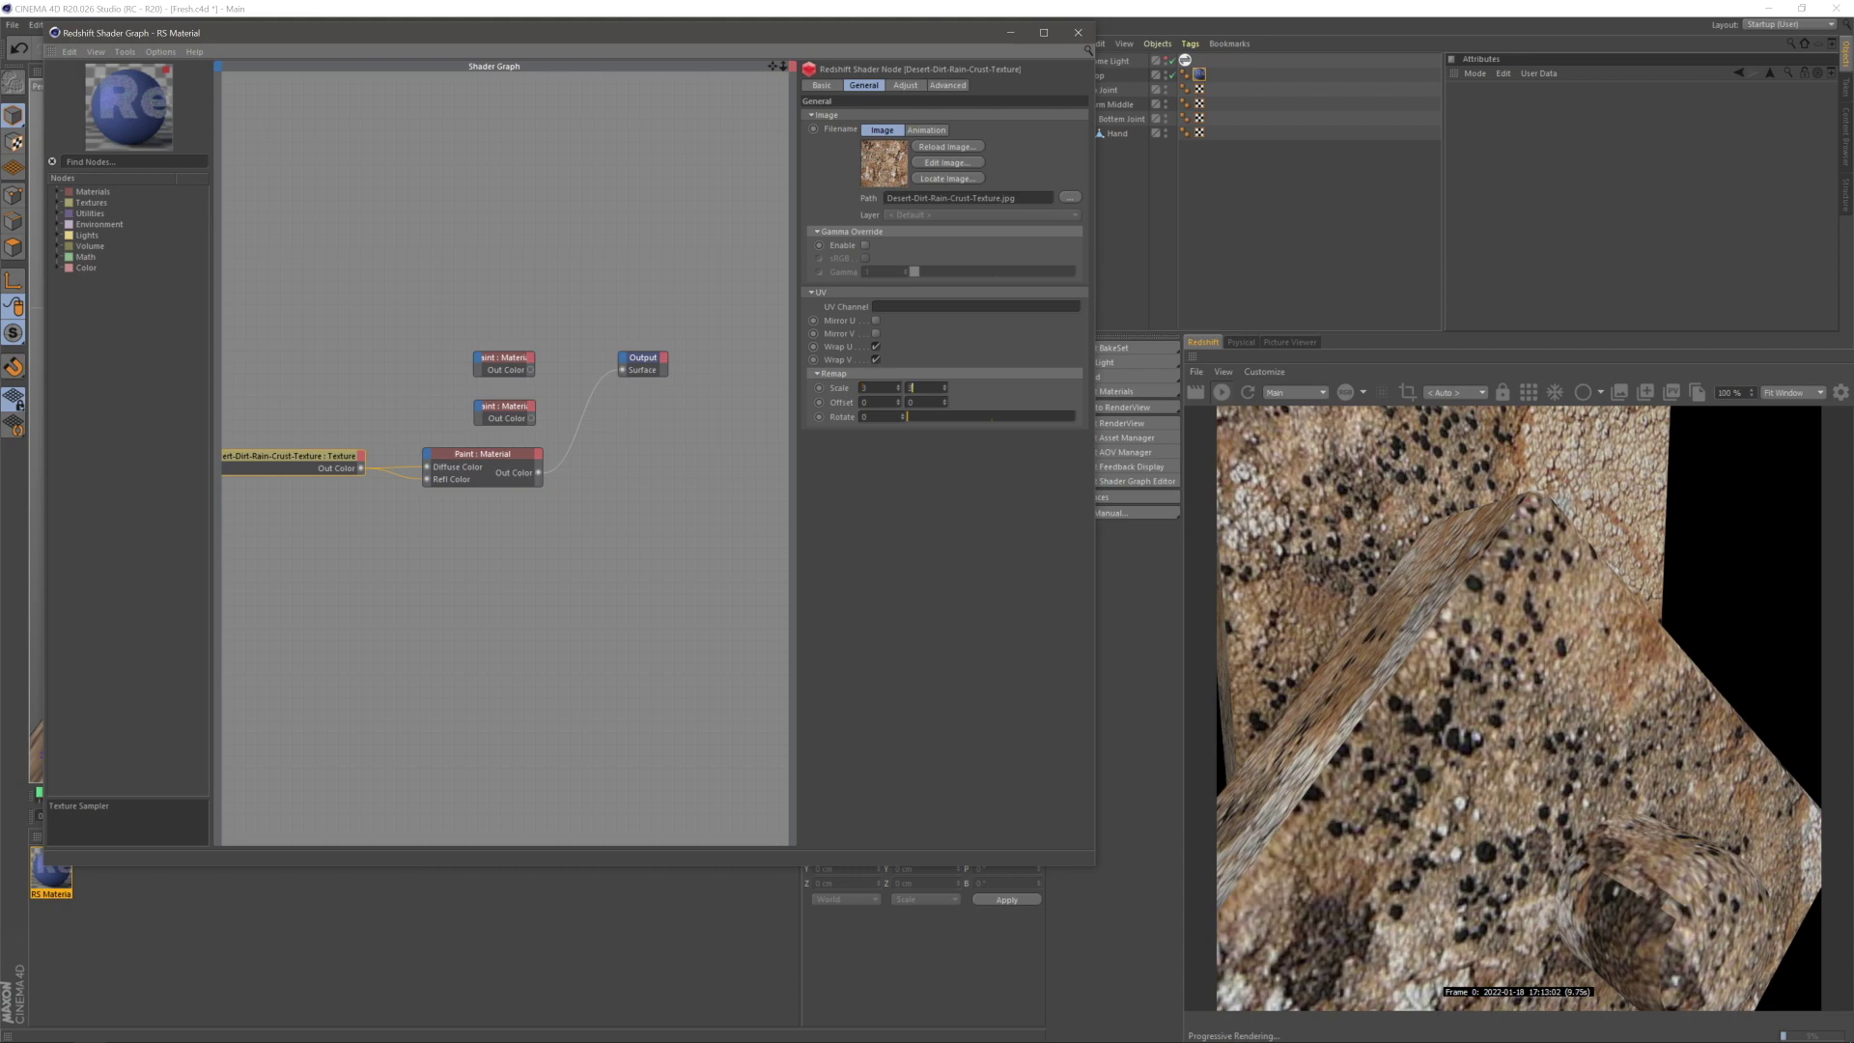
pyautogui.write('3')
pyautogui.press('Return')
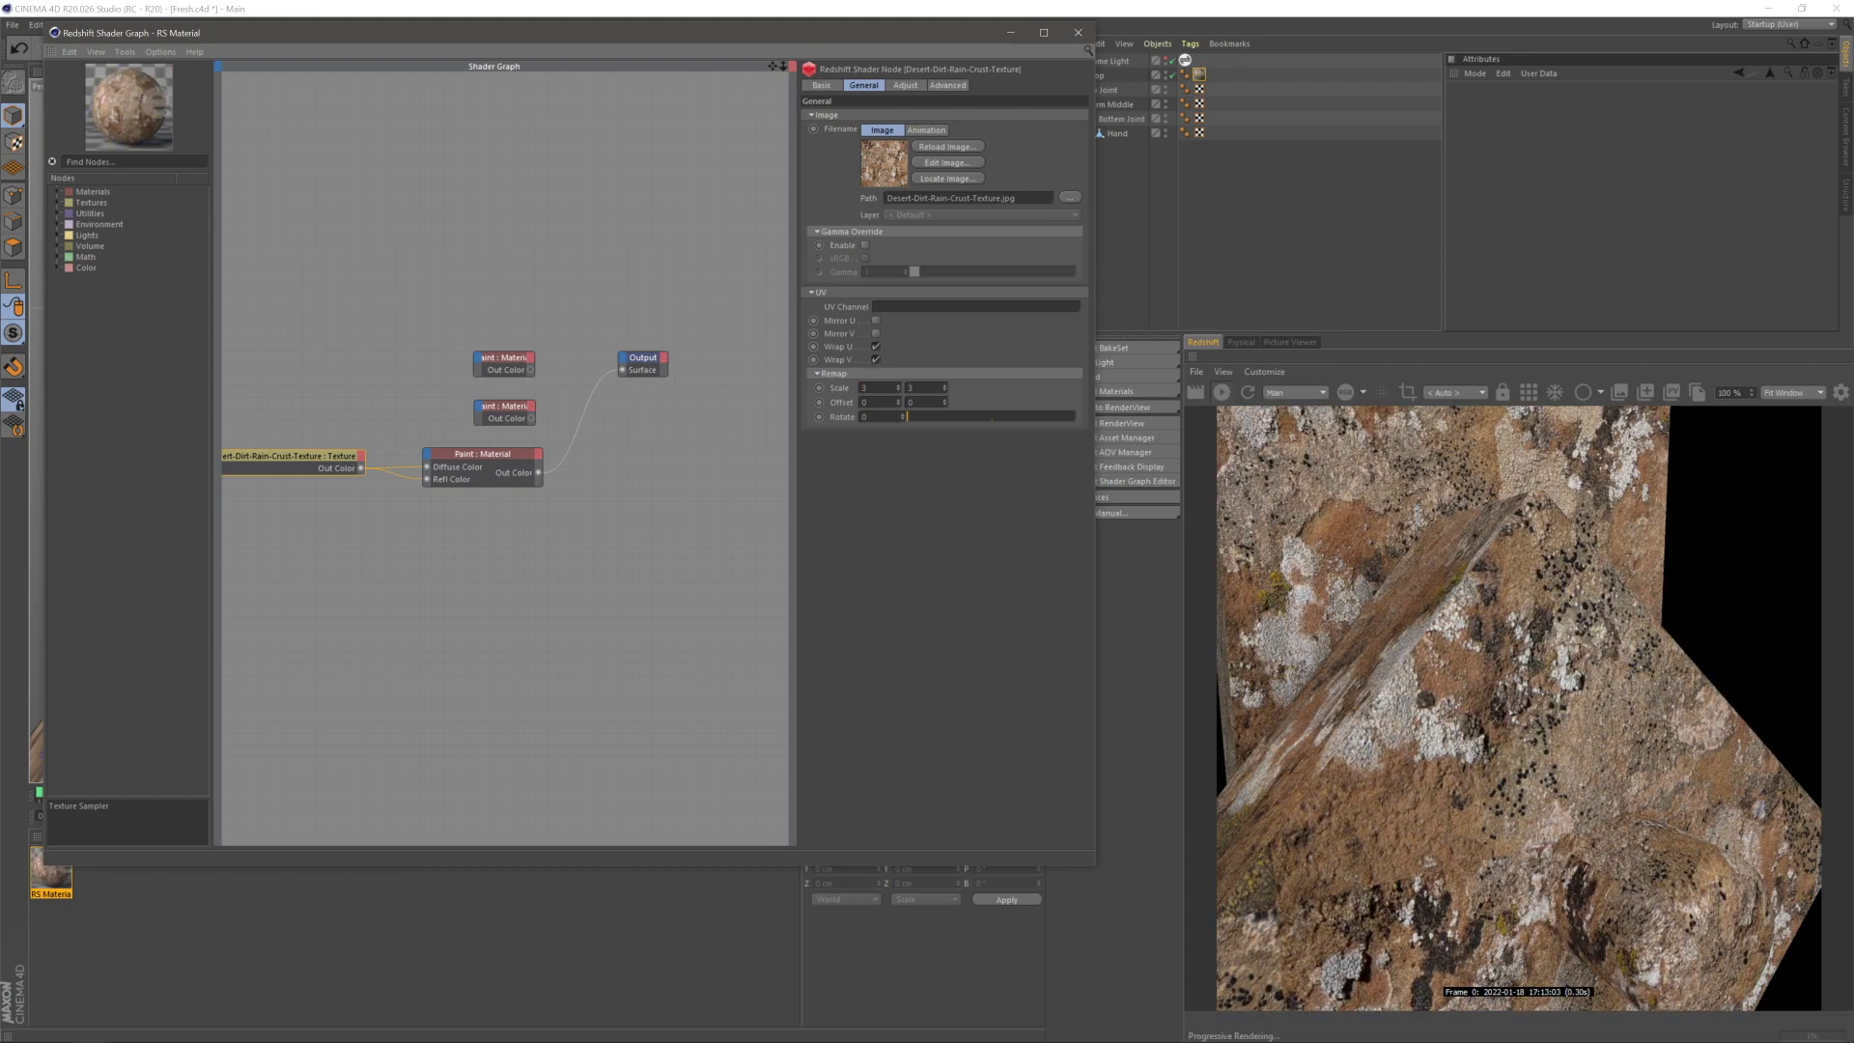
pyautogui.click(600, 579)
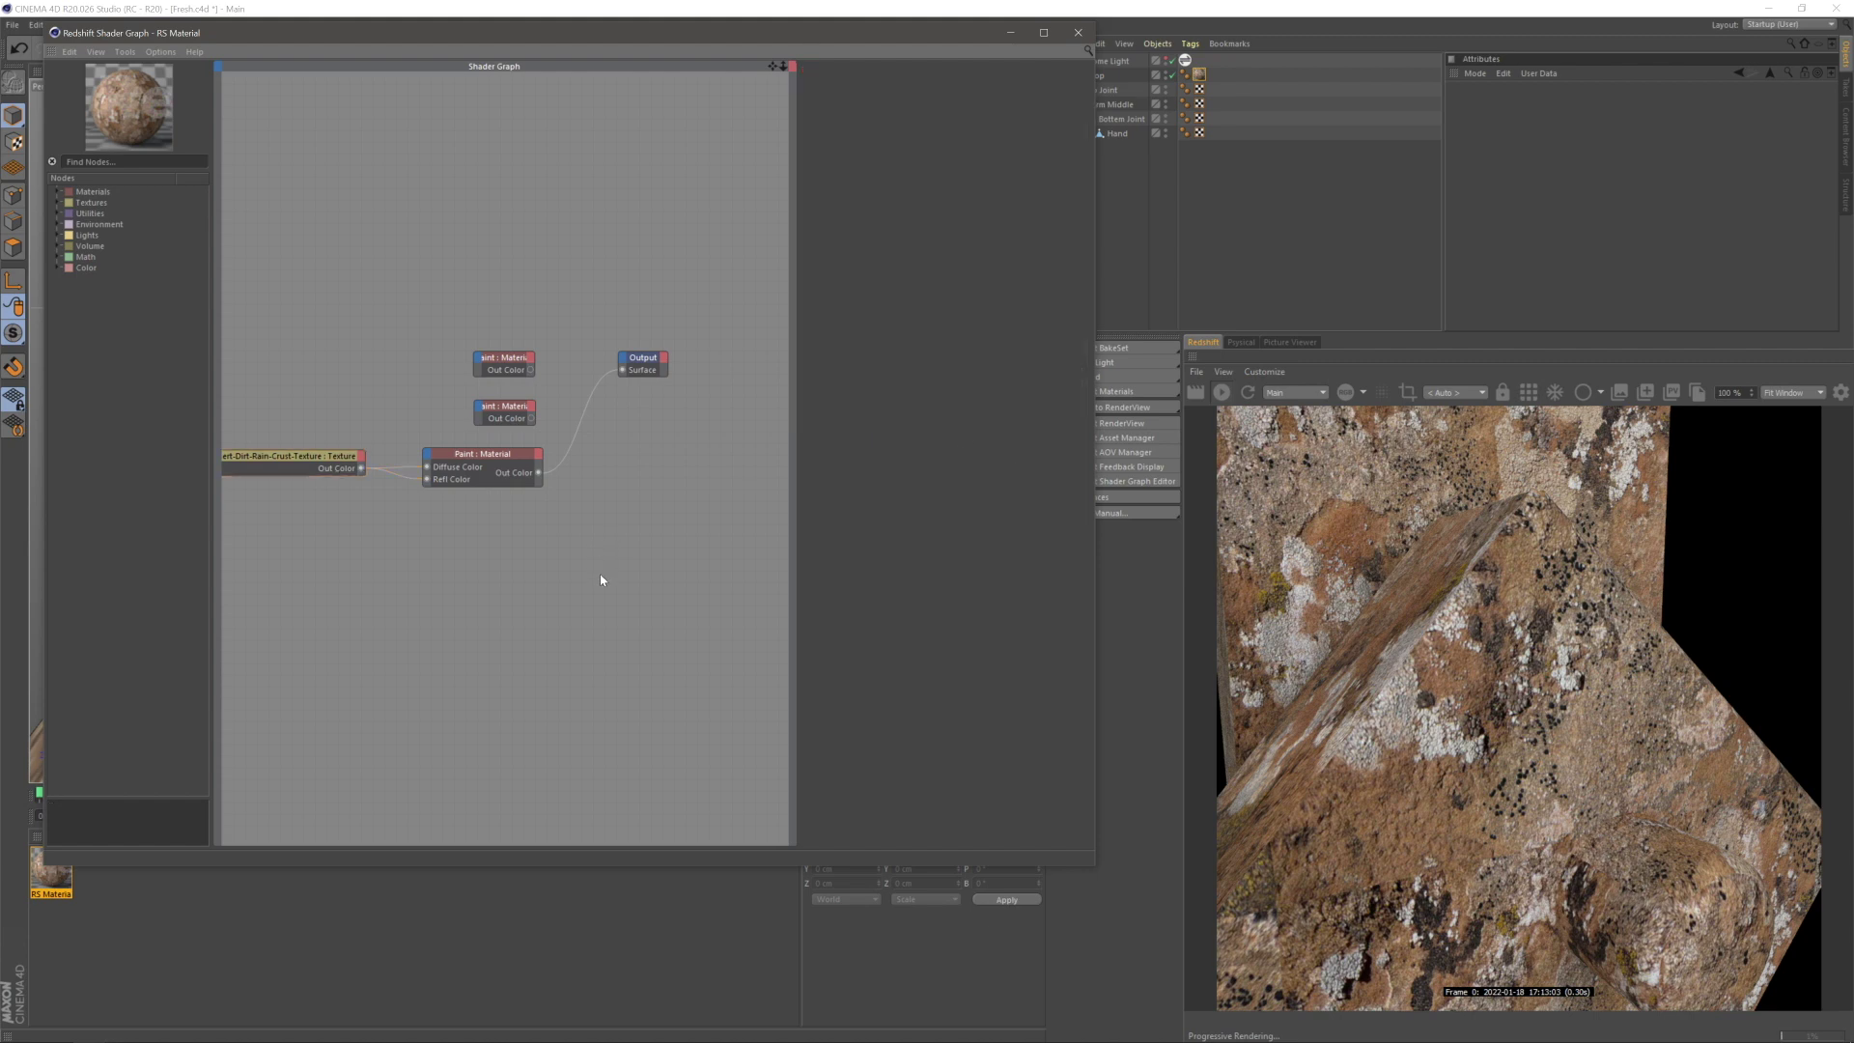
# - Set the reflection roughness of the material node fed by the dirt texture to 0.8
pyautogui.click(474, 452)
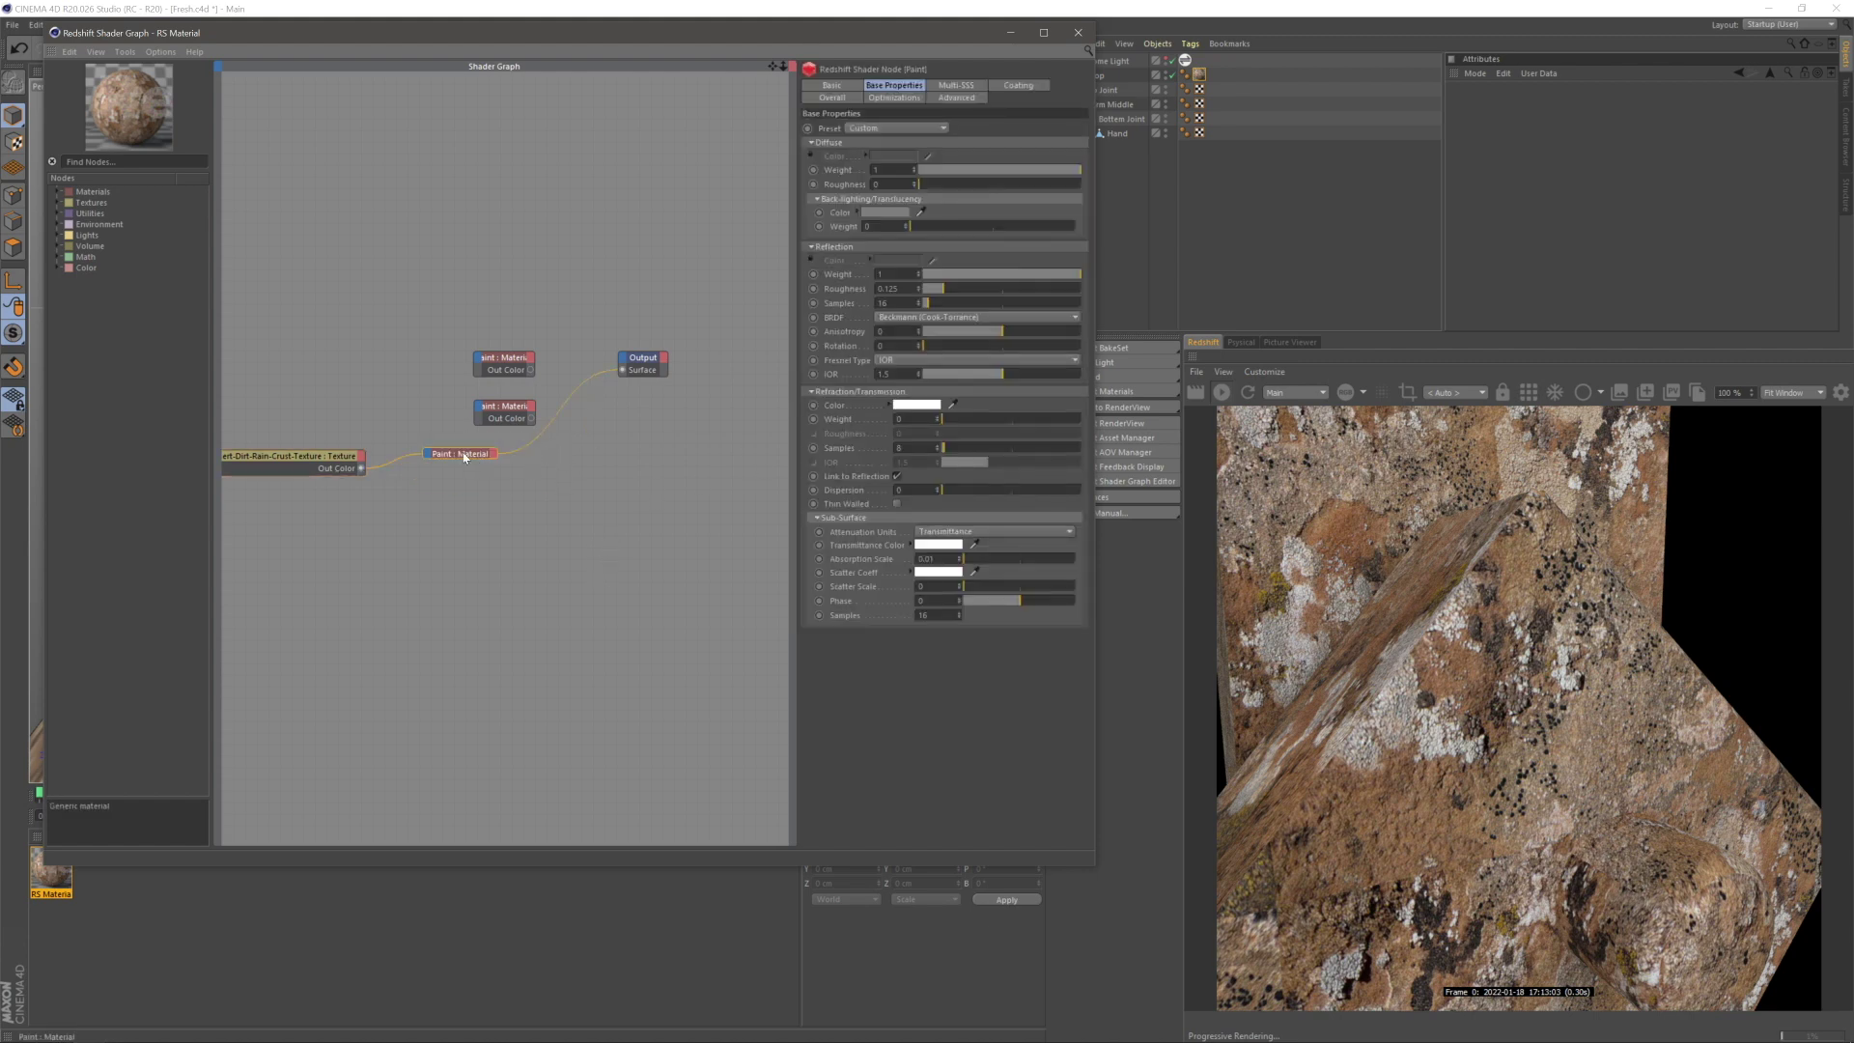
pyautogui.doubleClick(887, 288)
pyautogui.write('.8')
pyautogui.press('Return')
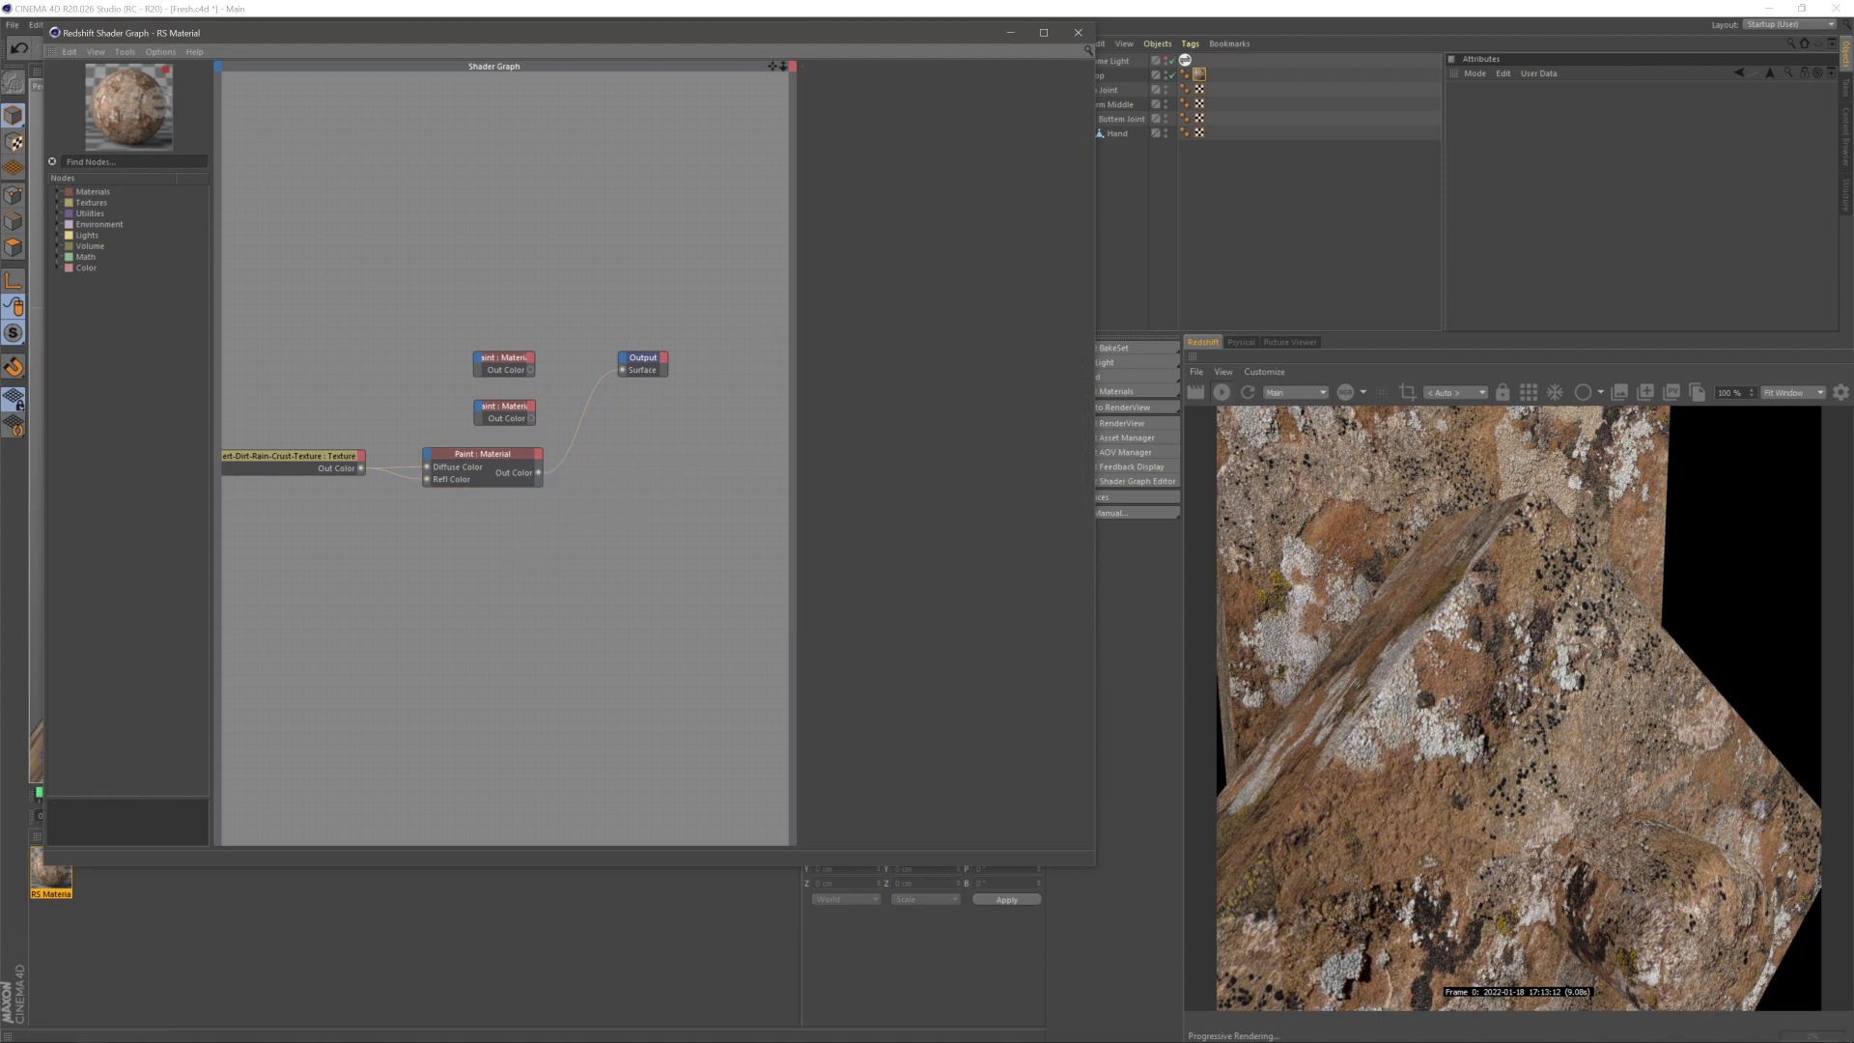
# - Rename the middle, unconnected material node as Metalic
pyautogui.click(502, 412)
pyautogui.rightClick(503, 412)
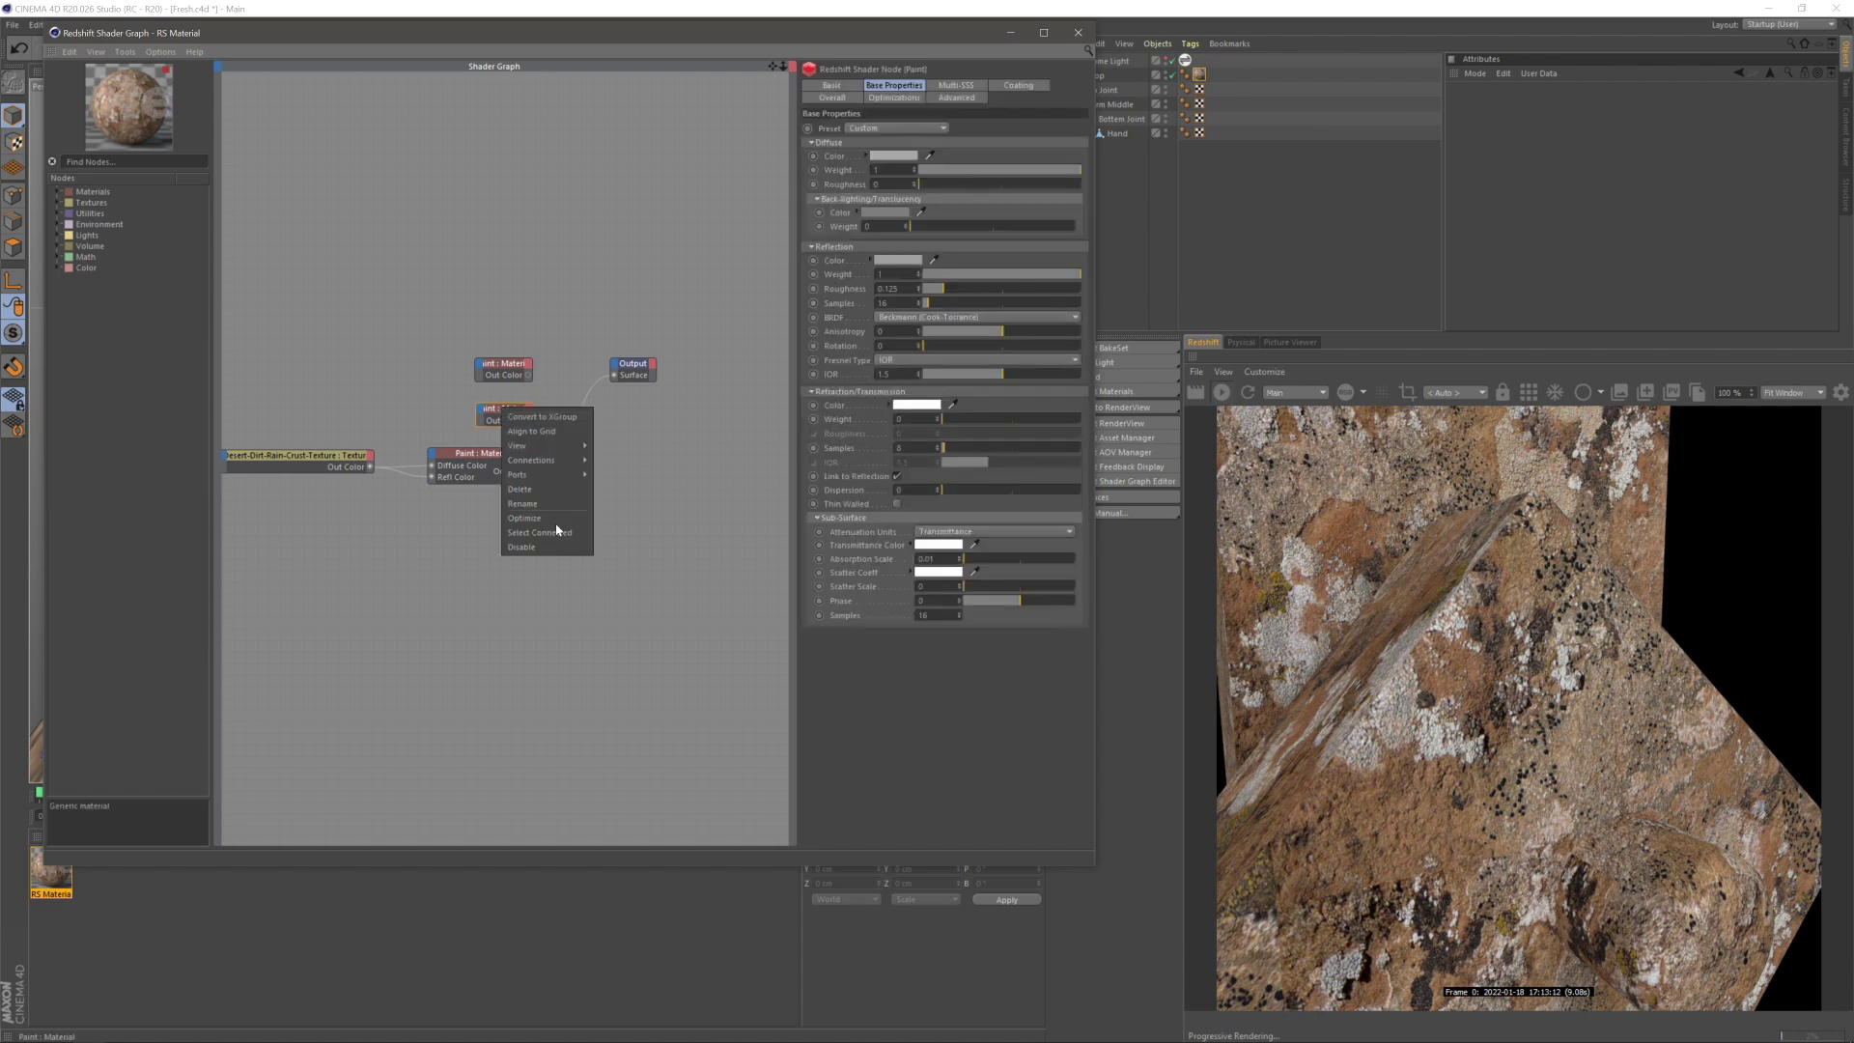
pyautogui.click(535, 508)
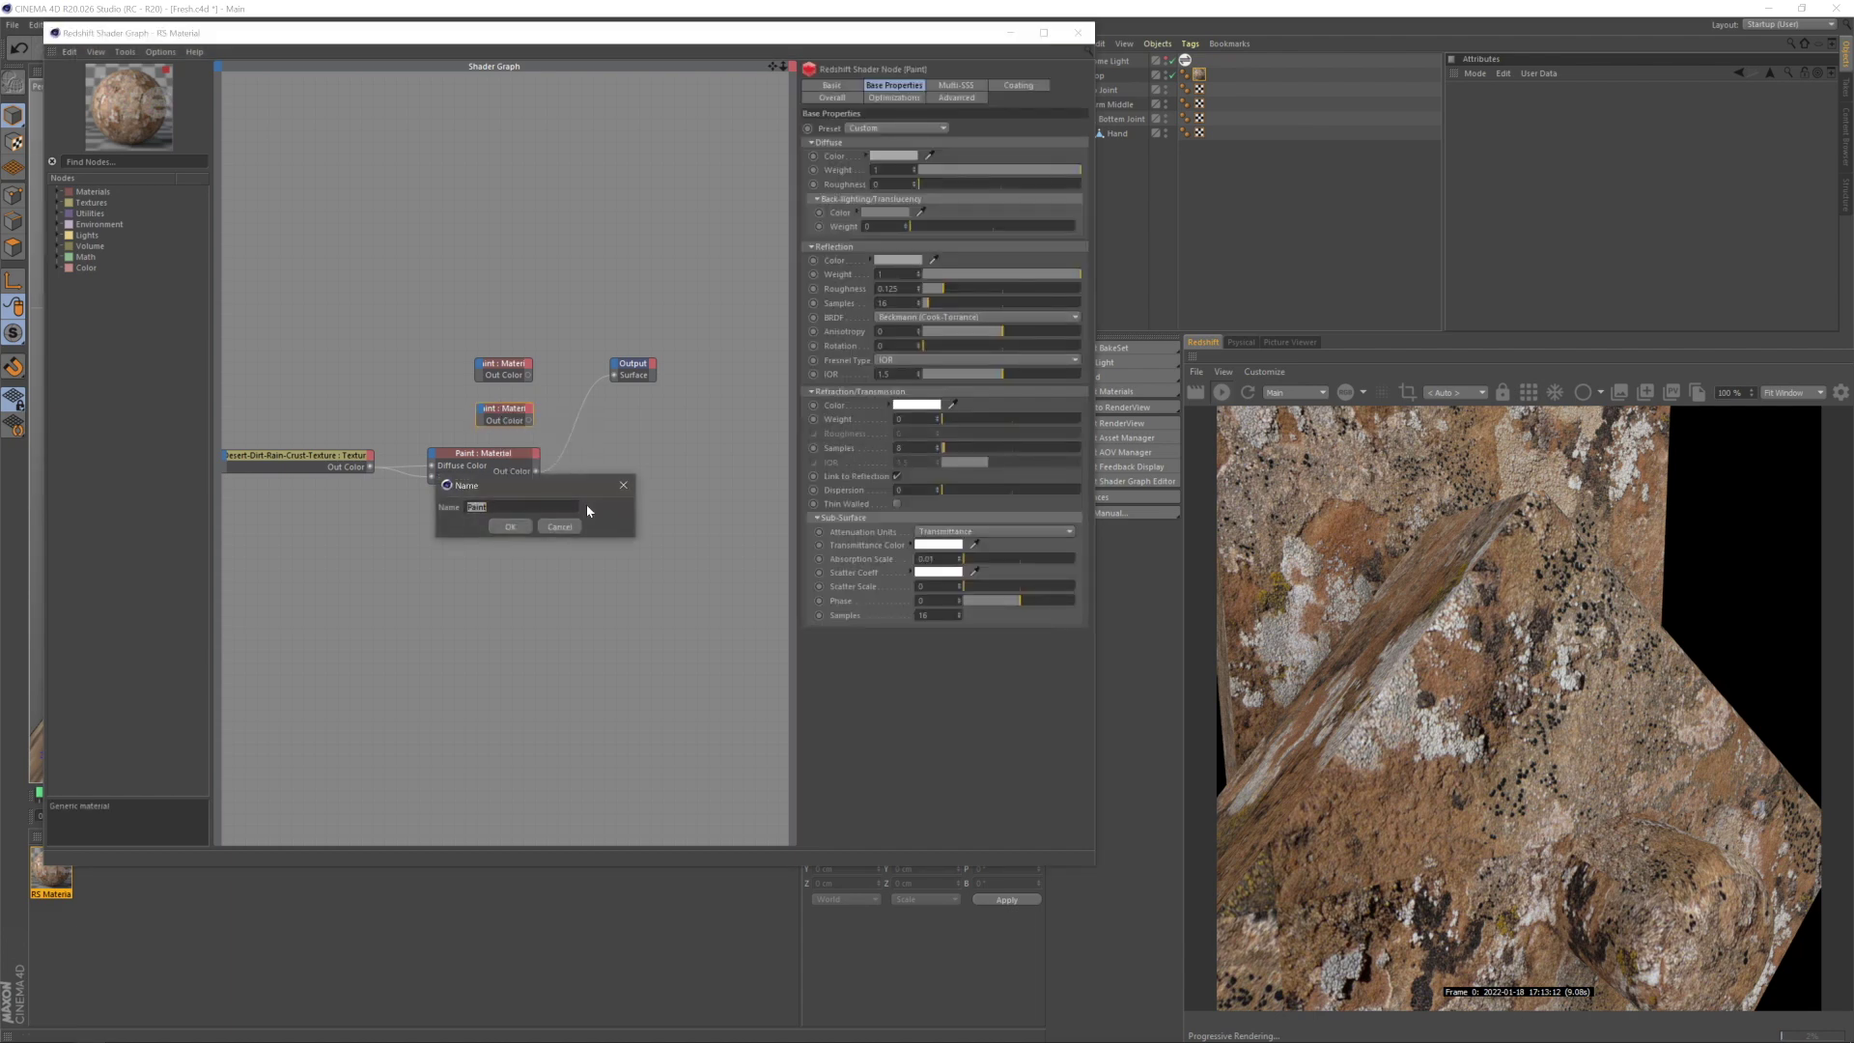
pyautogui.write('Metallic')
pyautogui.press('Return')
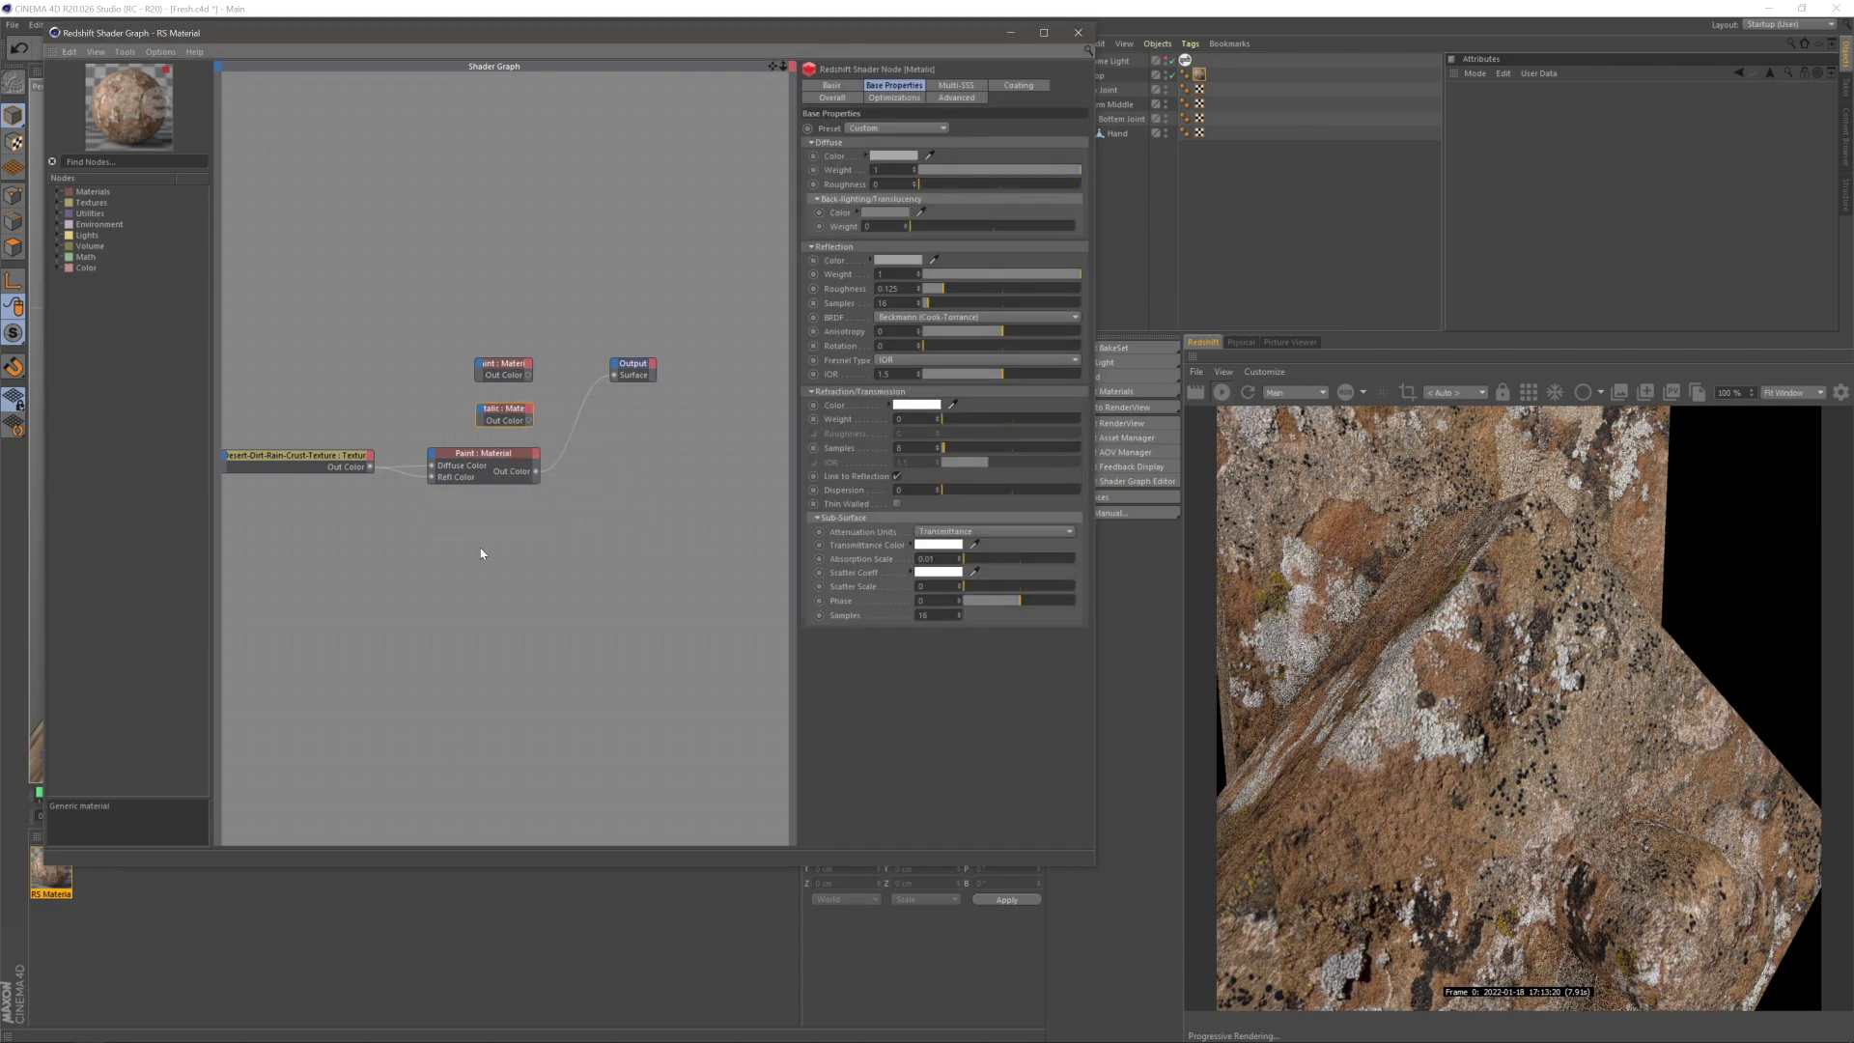
# - Rename the material node connected to the dirt texture as Dirt
pyautogui.rightClick(455, 461)
pyautogui.click(497, 549)
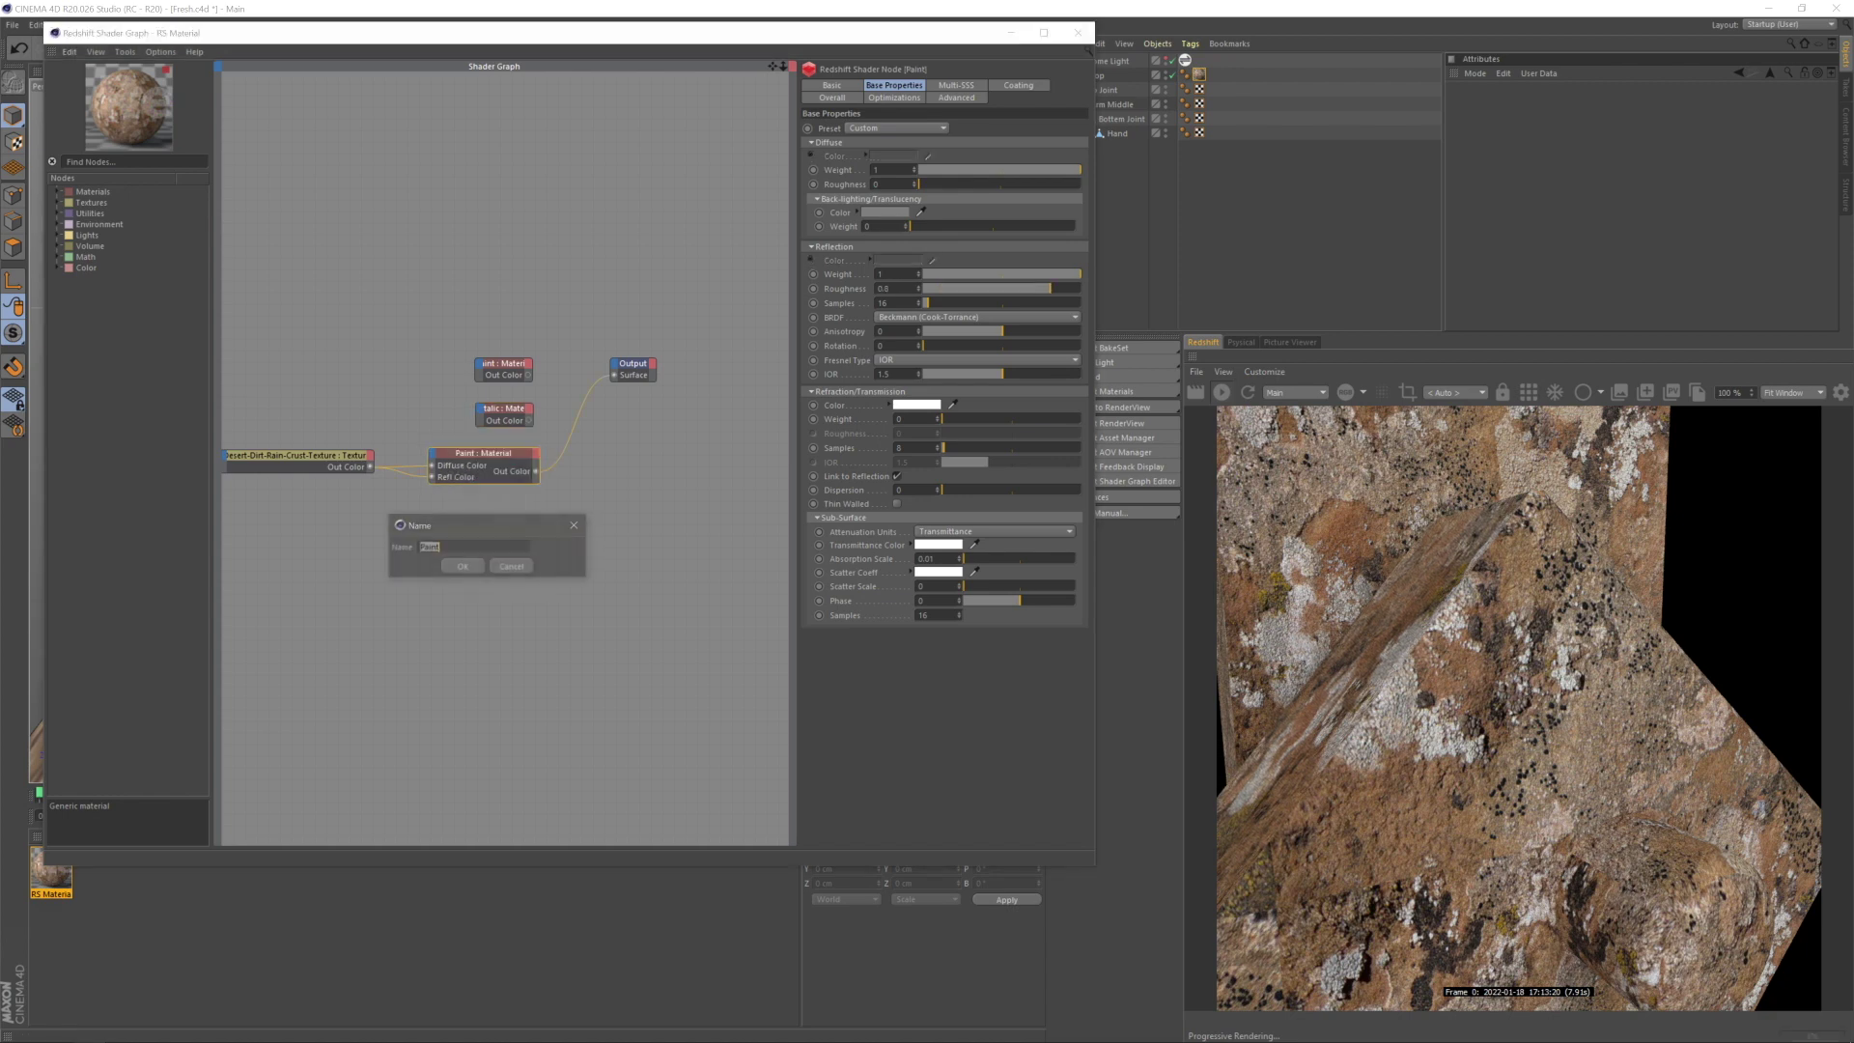
pyautogui.write('Dirt')
pyautogui.click(461, 566)
pyautogui.click(460, 570)
pyautogui.scroll(-1, 468, 585)
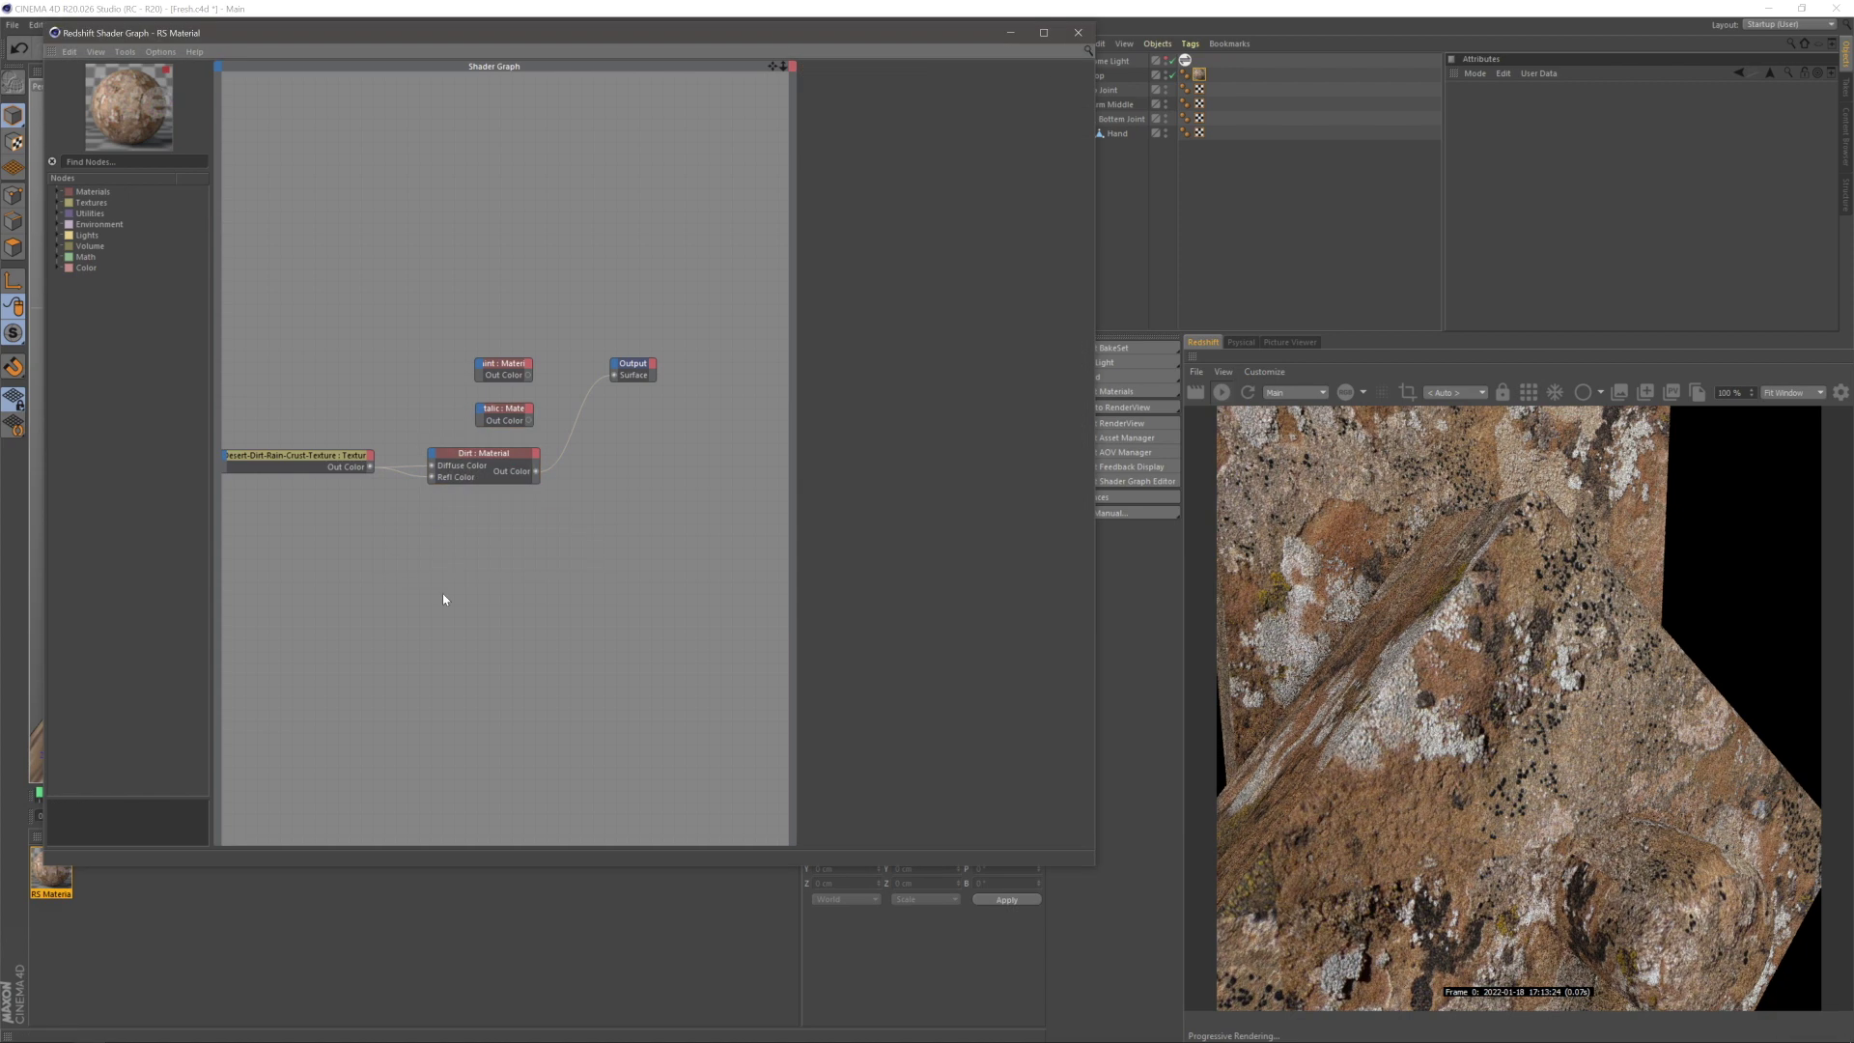
# - Move the three material nodes and the dirt texture node together to a spot above the Output node
pyautogui.moveTo(476, 605); pyautogui.dragTo(537, 625, button='middle')
pyautogui.moveTo(333, 313); pyautogui.dragTo(614, 517)
pyautogui.moveTo(573, 395); pyautogui.dragTo(675, 191)
# - Add a Material Blender node beside the Output and connect it to the Output's Surface
pyautogui.click(521, 442)
pyautogui.write('blender')
pyautogui.moveTo(138, 201); pyautogui.dragTo(524, 416)
pyautogui.scroll(3, 562, 394)
pyautogui.keyDown('alt'); pyautogui.moveTo(579, 363); pyautogui.dragTo(519, 380, button='middle'); pyautogui.keyUp('alt')
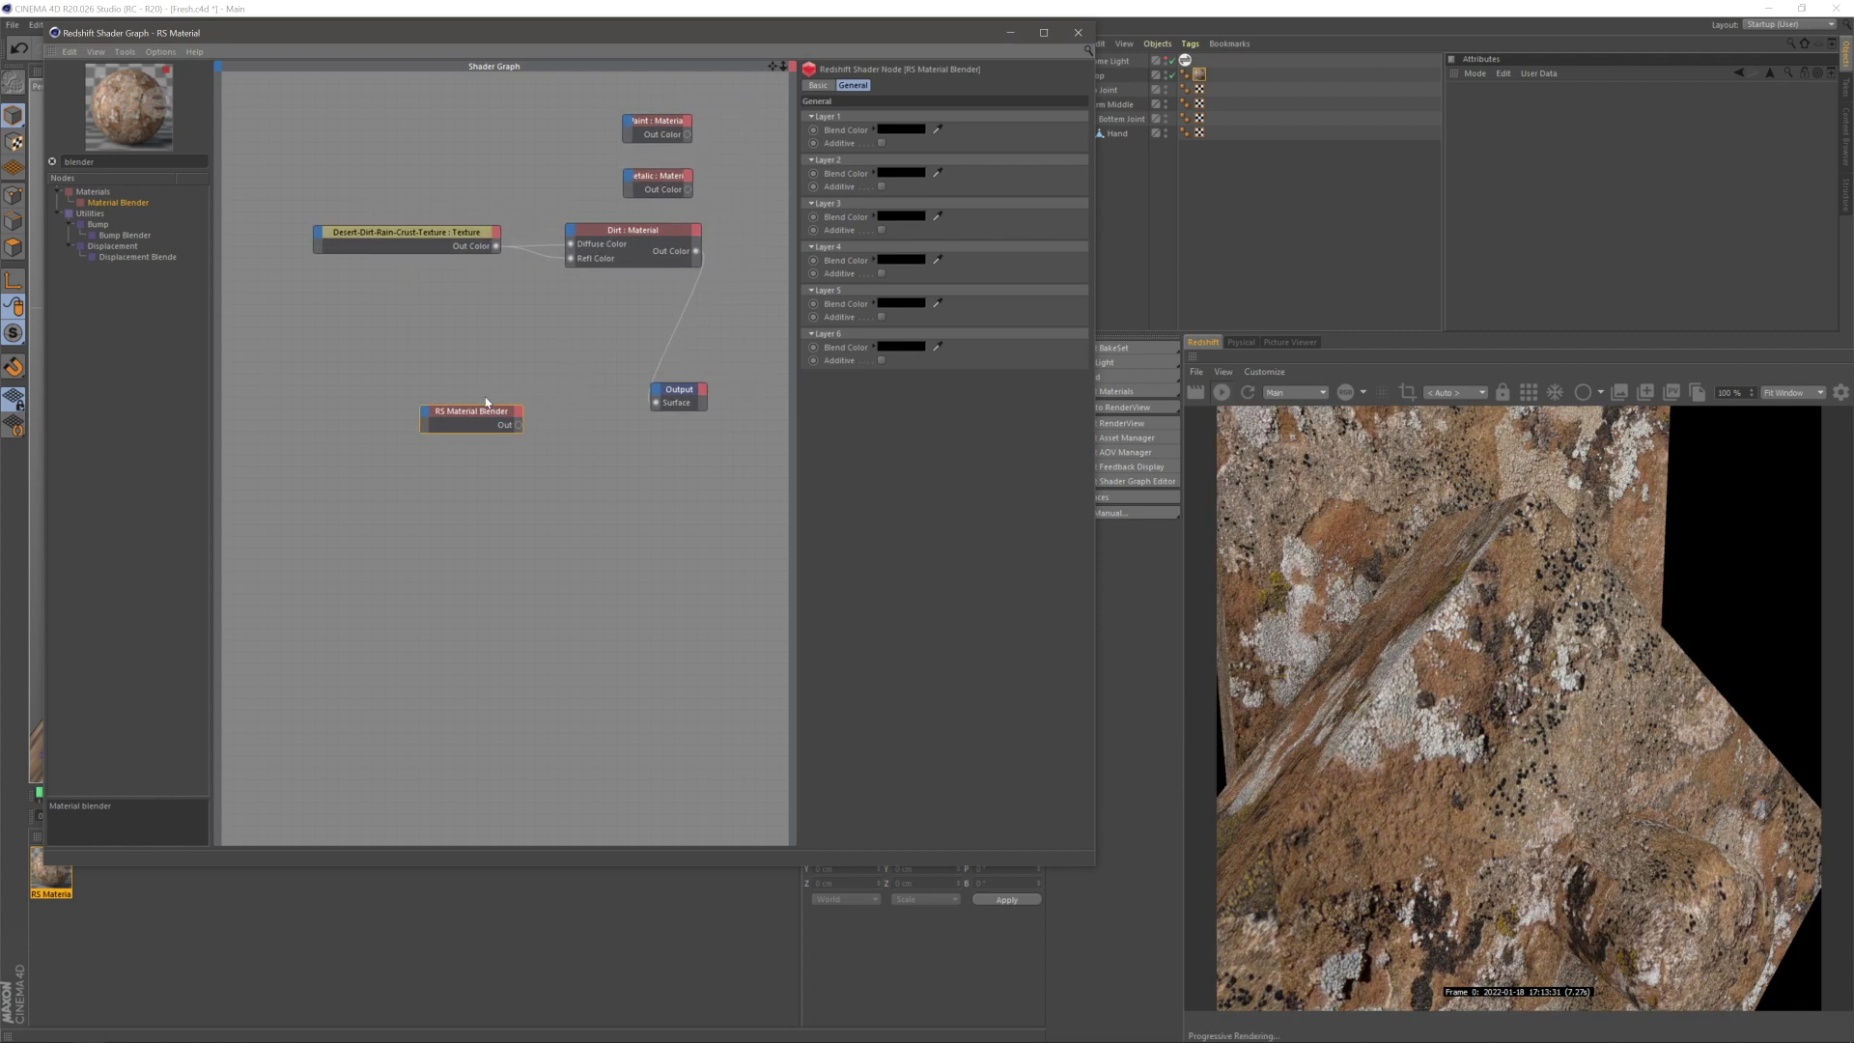
pyautogui.moveTo(487, 410); pyautogui.dragTo(533, 394)
pyautogui.moveTo(666, 415); pyautogui.dragTo(657, 403)
pyautogui.click(729, 314)
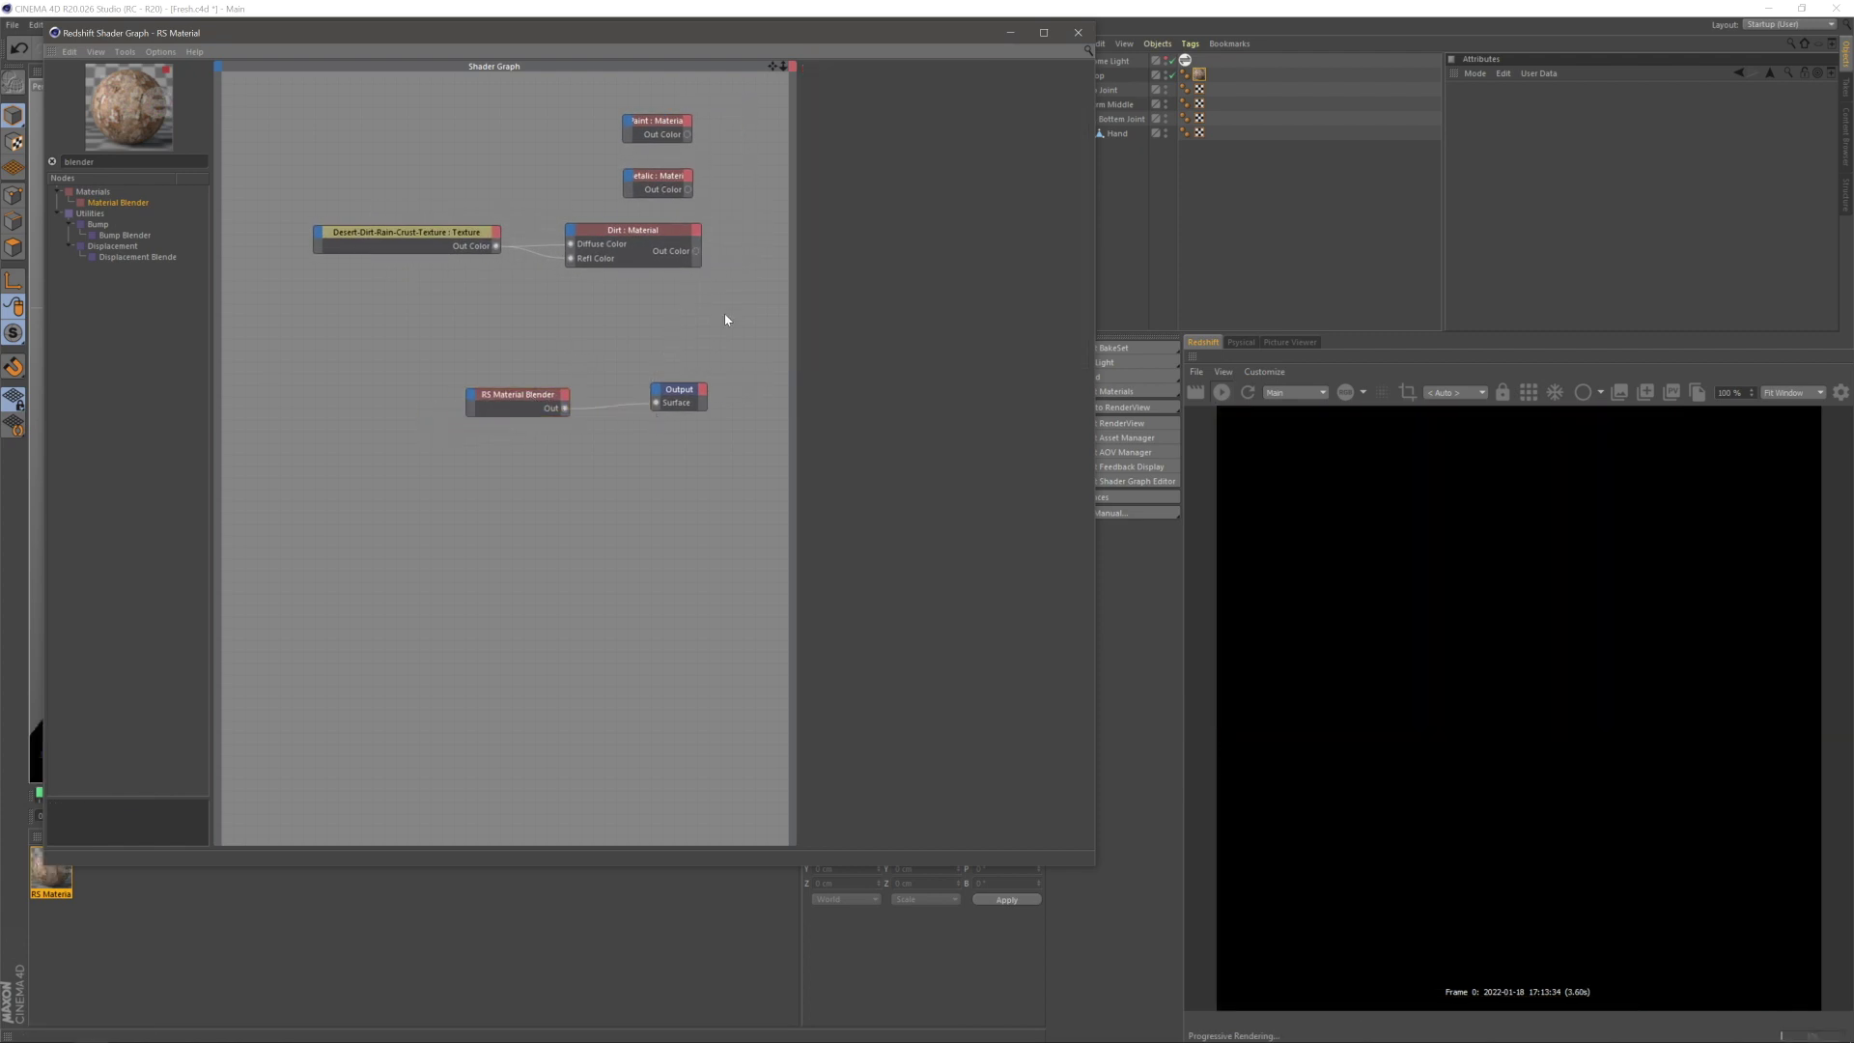
# - Place the Paint material node beside the Material Blender and connect it to the blender's Base Color
pyautogui.moveTo(653, 132)
pyautogui.mouseDown()
pyautogui.moveTo(324, 408)
pyautogui.moveTo(473, 400)
pyautogui.mouseUp()
pyautogui.click(562, 406)
pyautogui.click(460, 479)
pyautogui.moveTo(327, 403); pyautogui.dragTo(339, 395)
pyautogui.click(447, 476)
# - Place the Metalic material node below the Paint node and connect it to the blender's Layer Color 1
pyautogui.moveTo(666, 185)
pyautogui.mouseDown()
pyautogui.moveTo(404, 468)
pyautogui.moveTo(352, 460)
pyautogui.moveTo(422, 449)
pyautogui.moveTo(473, 399)
pyautogui.mouseUp()
pyautogui.moveTo(521, 419)
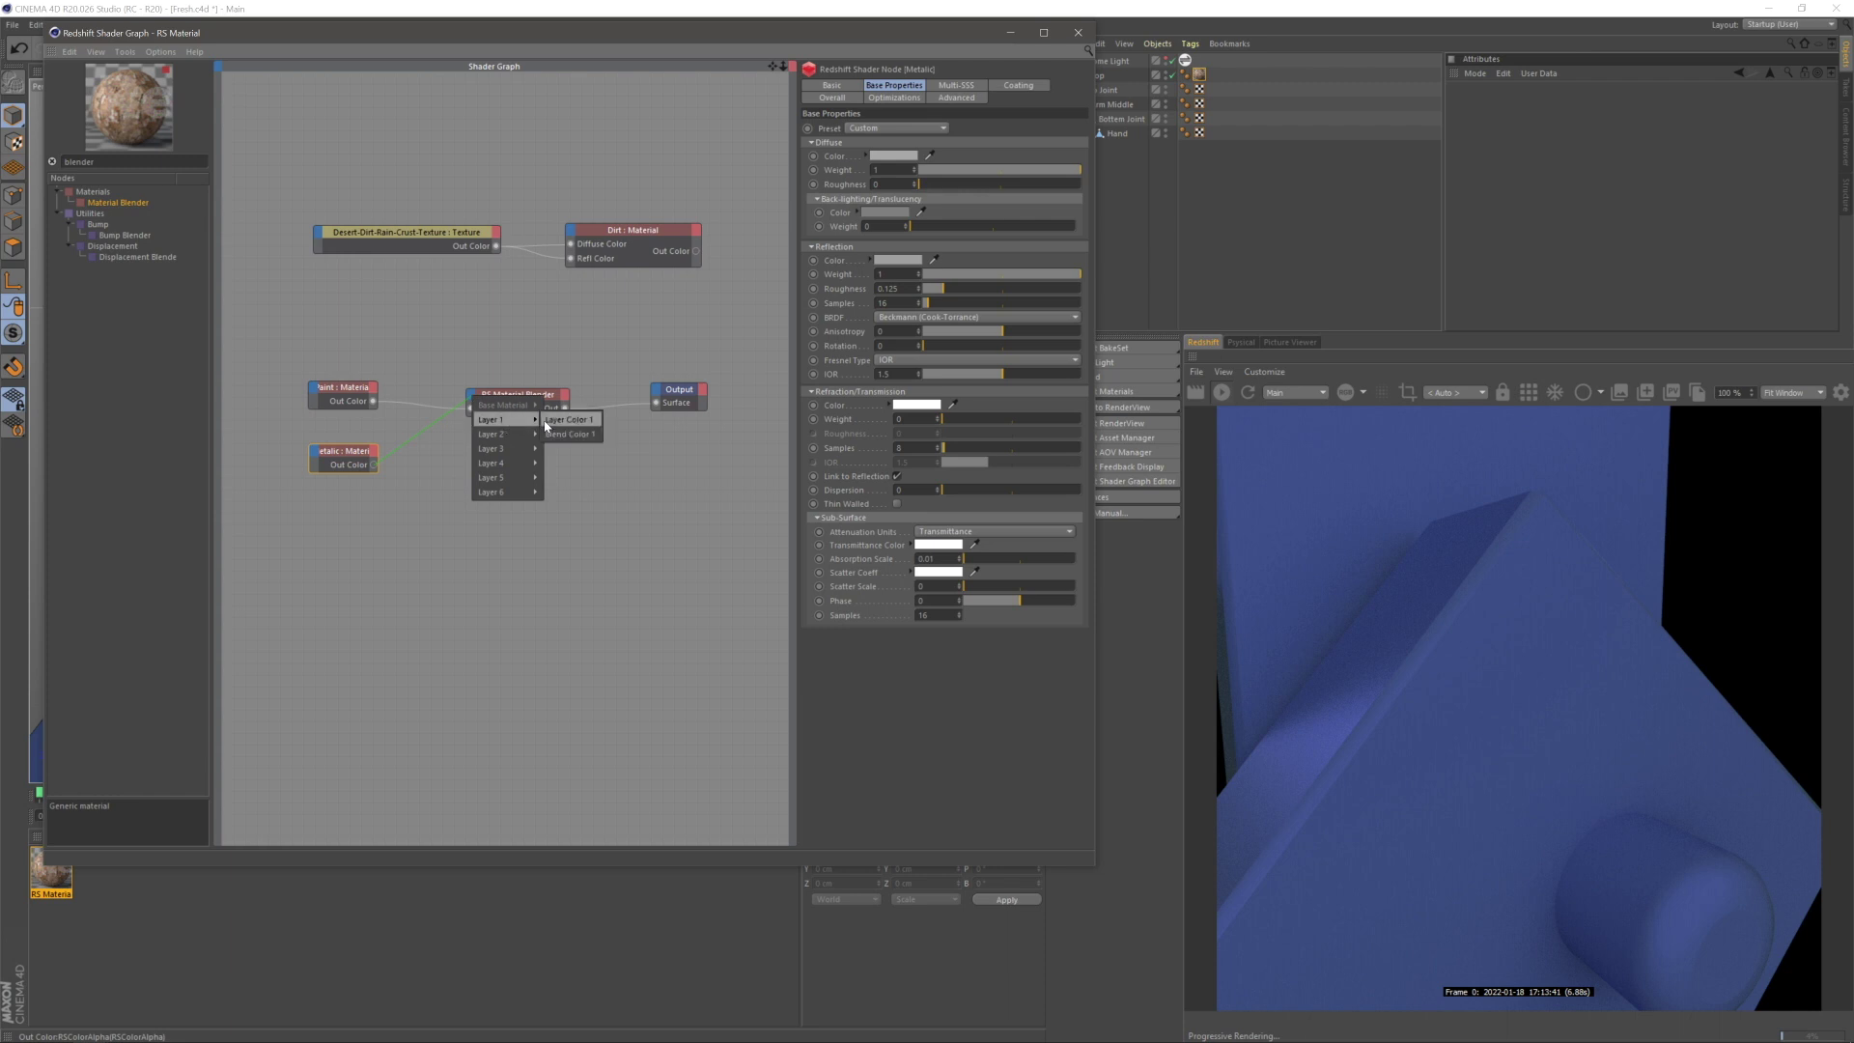
pyautogui.click(548, 421)
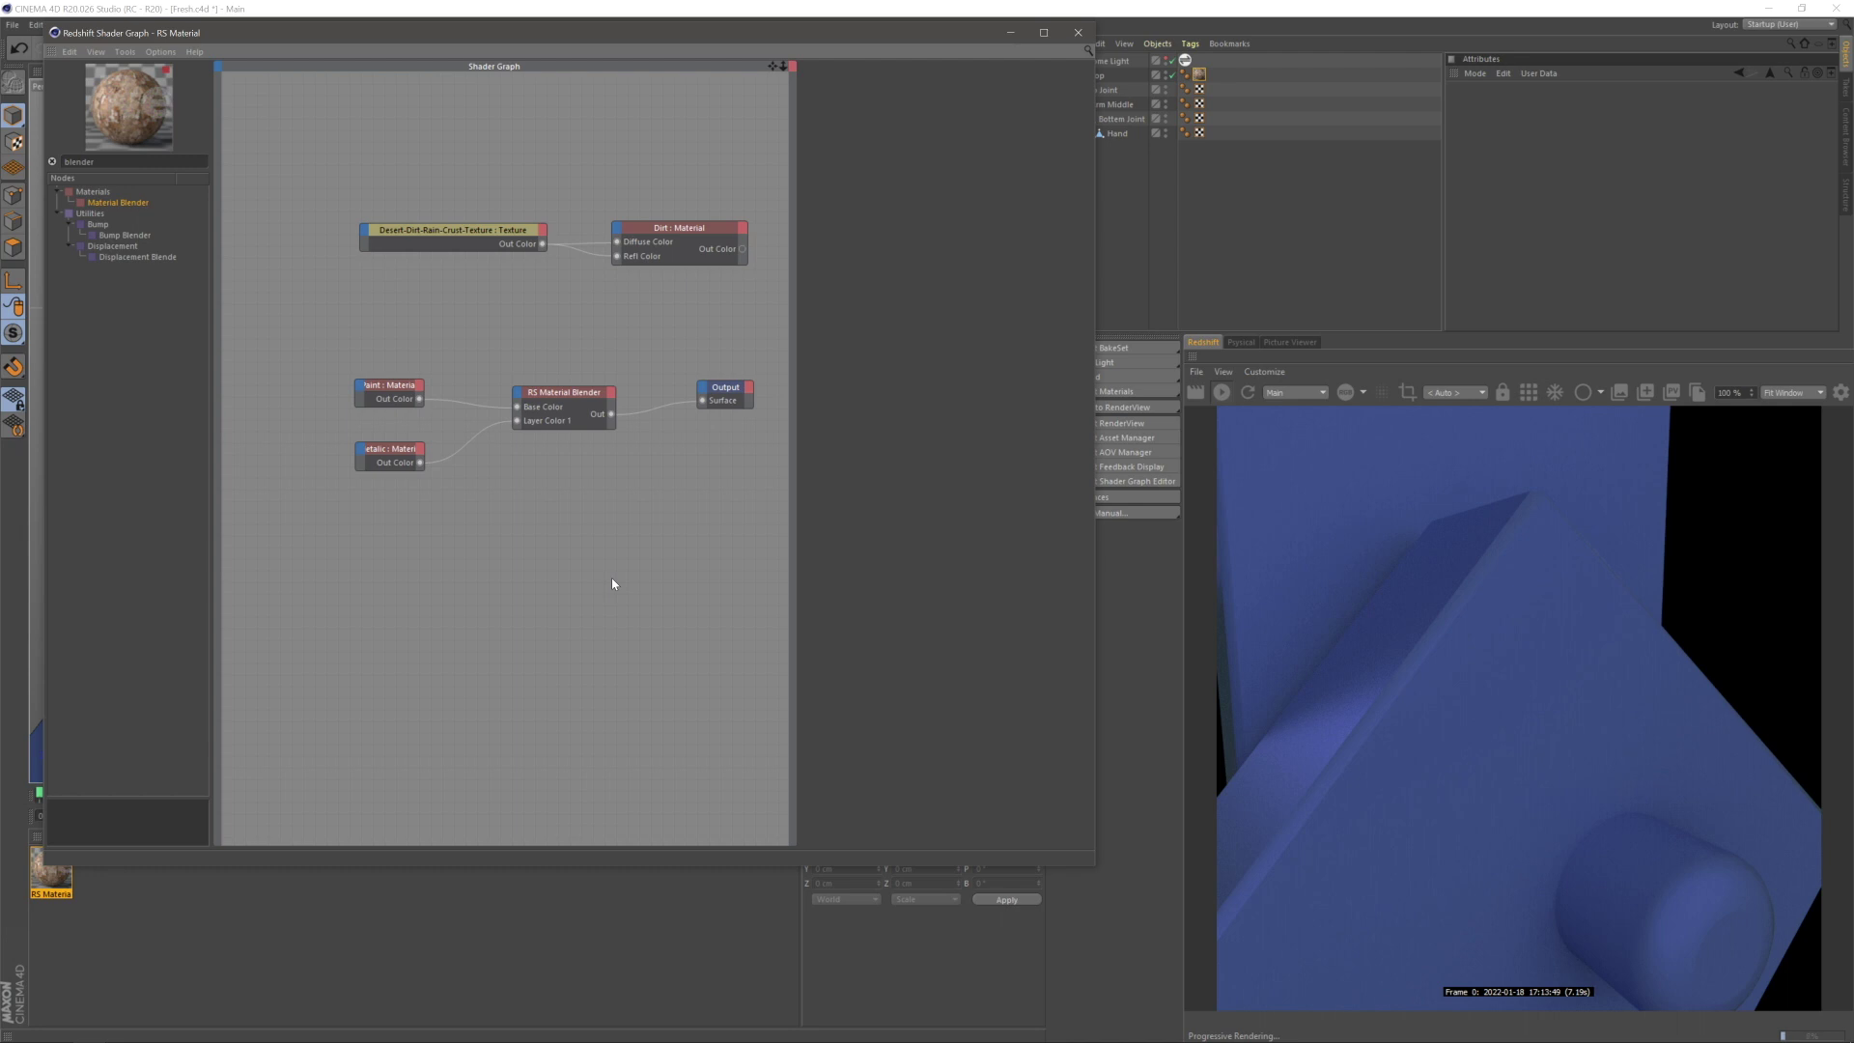
# - Add a Curvature node to the graph below the Metalic material node
pyautogui.doubleClick(79, 161)
pyautogui.write('cu')
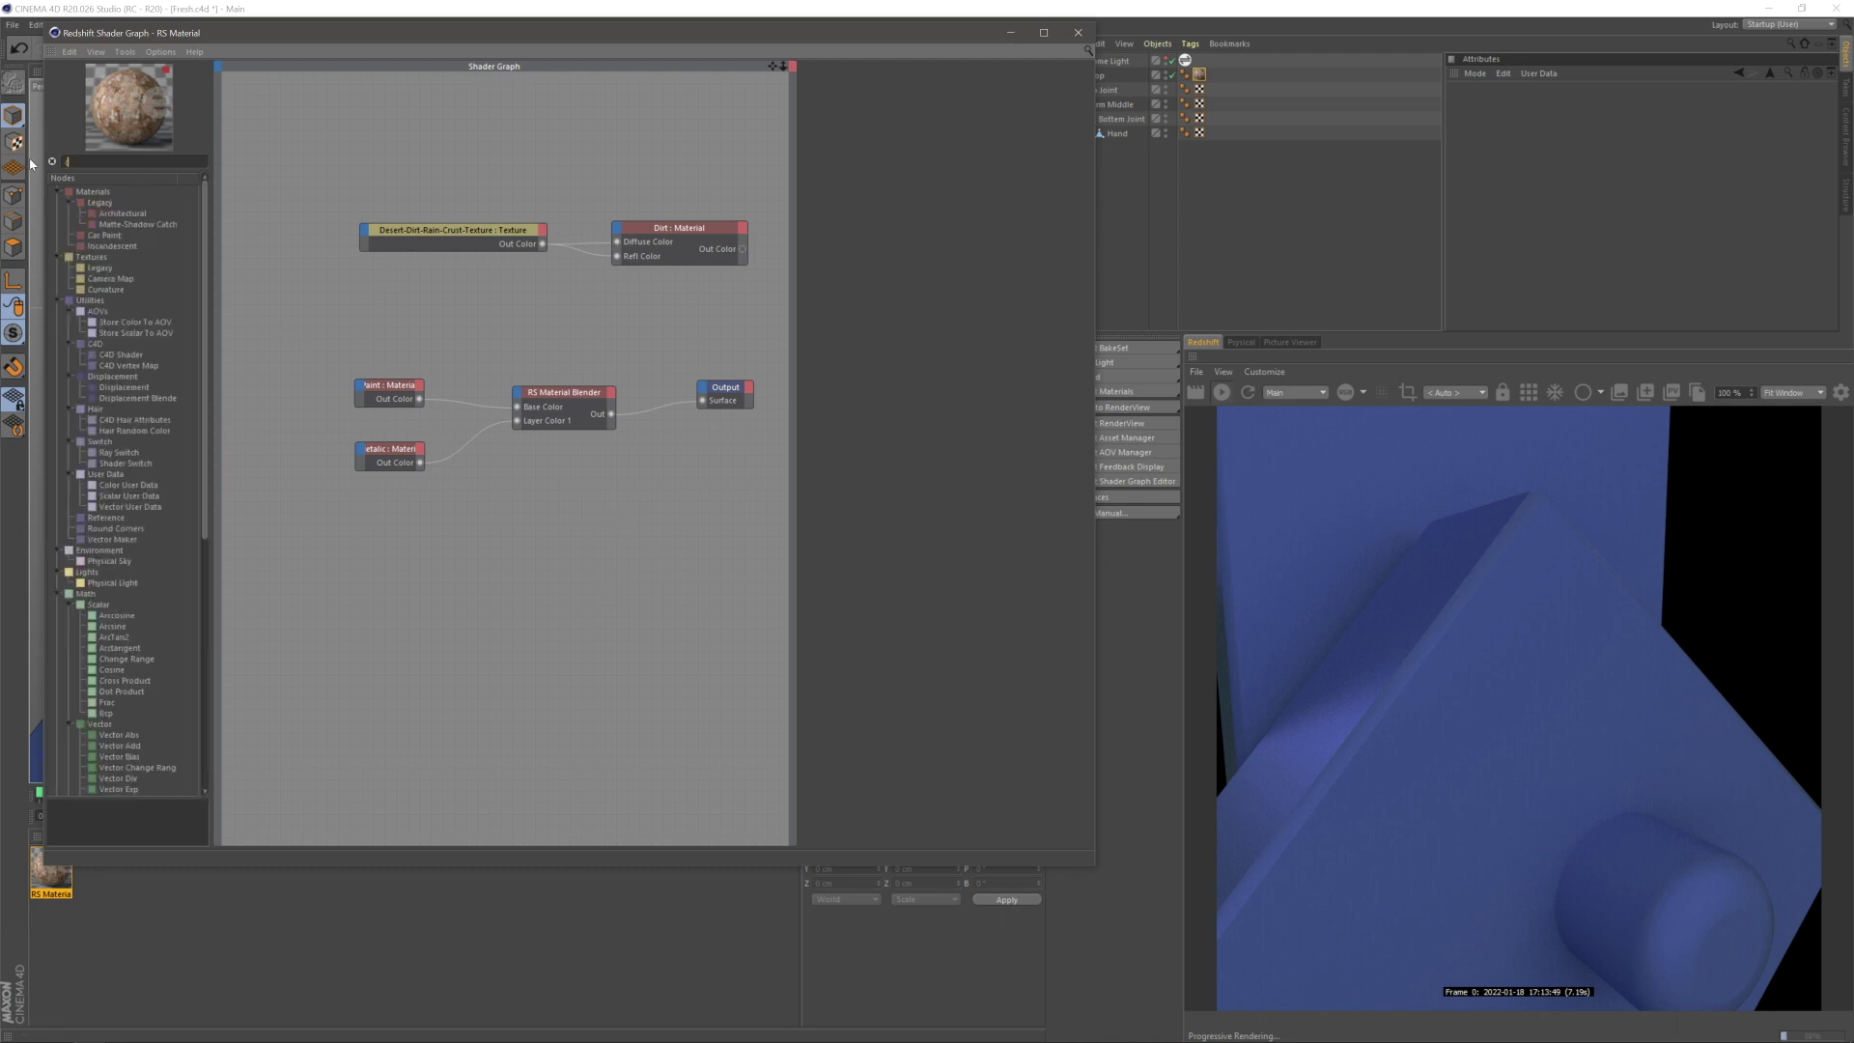
pyautogui.write('rv')
pyautogui.moveTo(105, 201); pyautogui.dragTo(334, 517)
# - Add a Ramp node fed by the Curvature node and connect it to the Output's Surface to preview the mask
pyautogui.doubleClick(87, 161)
pyautogui.write('ramp')
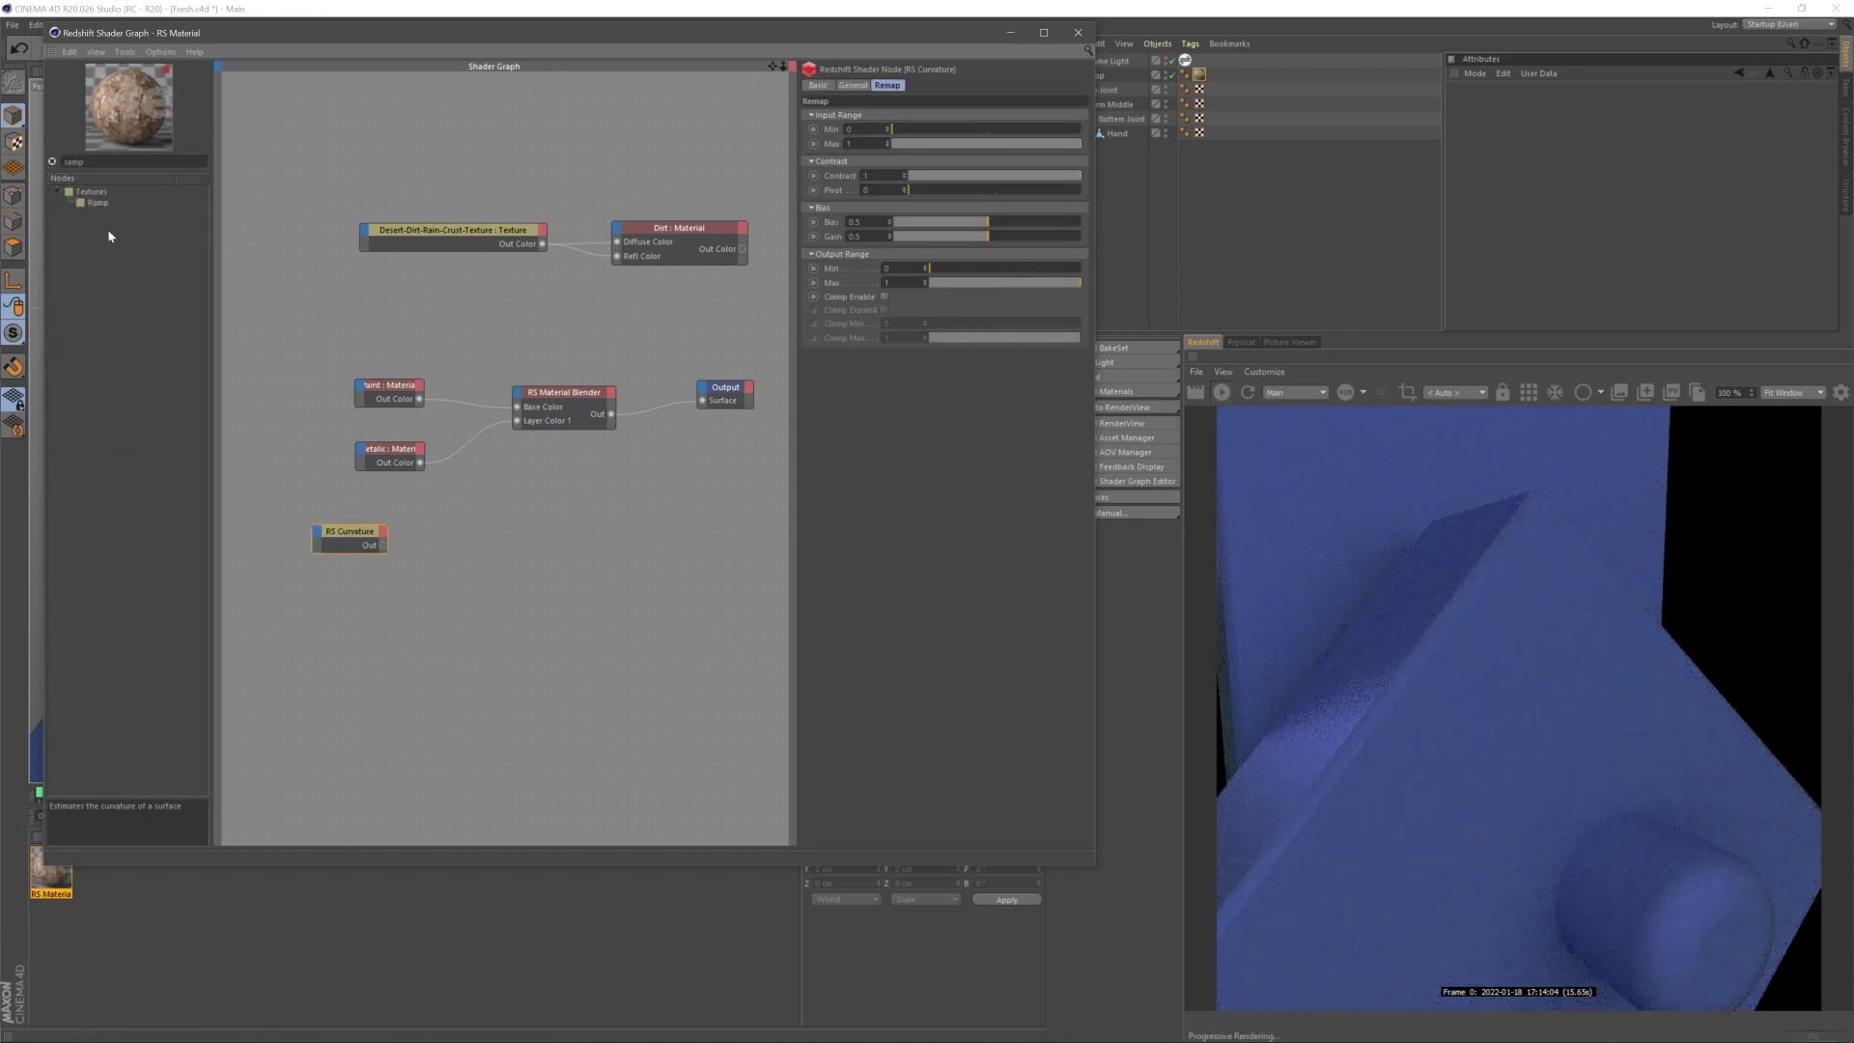
pyautogui.moveTo(97, 203); pyautogui.dragTo(498, 557)
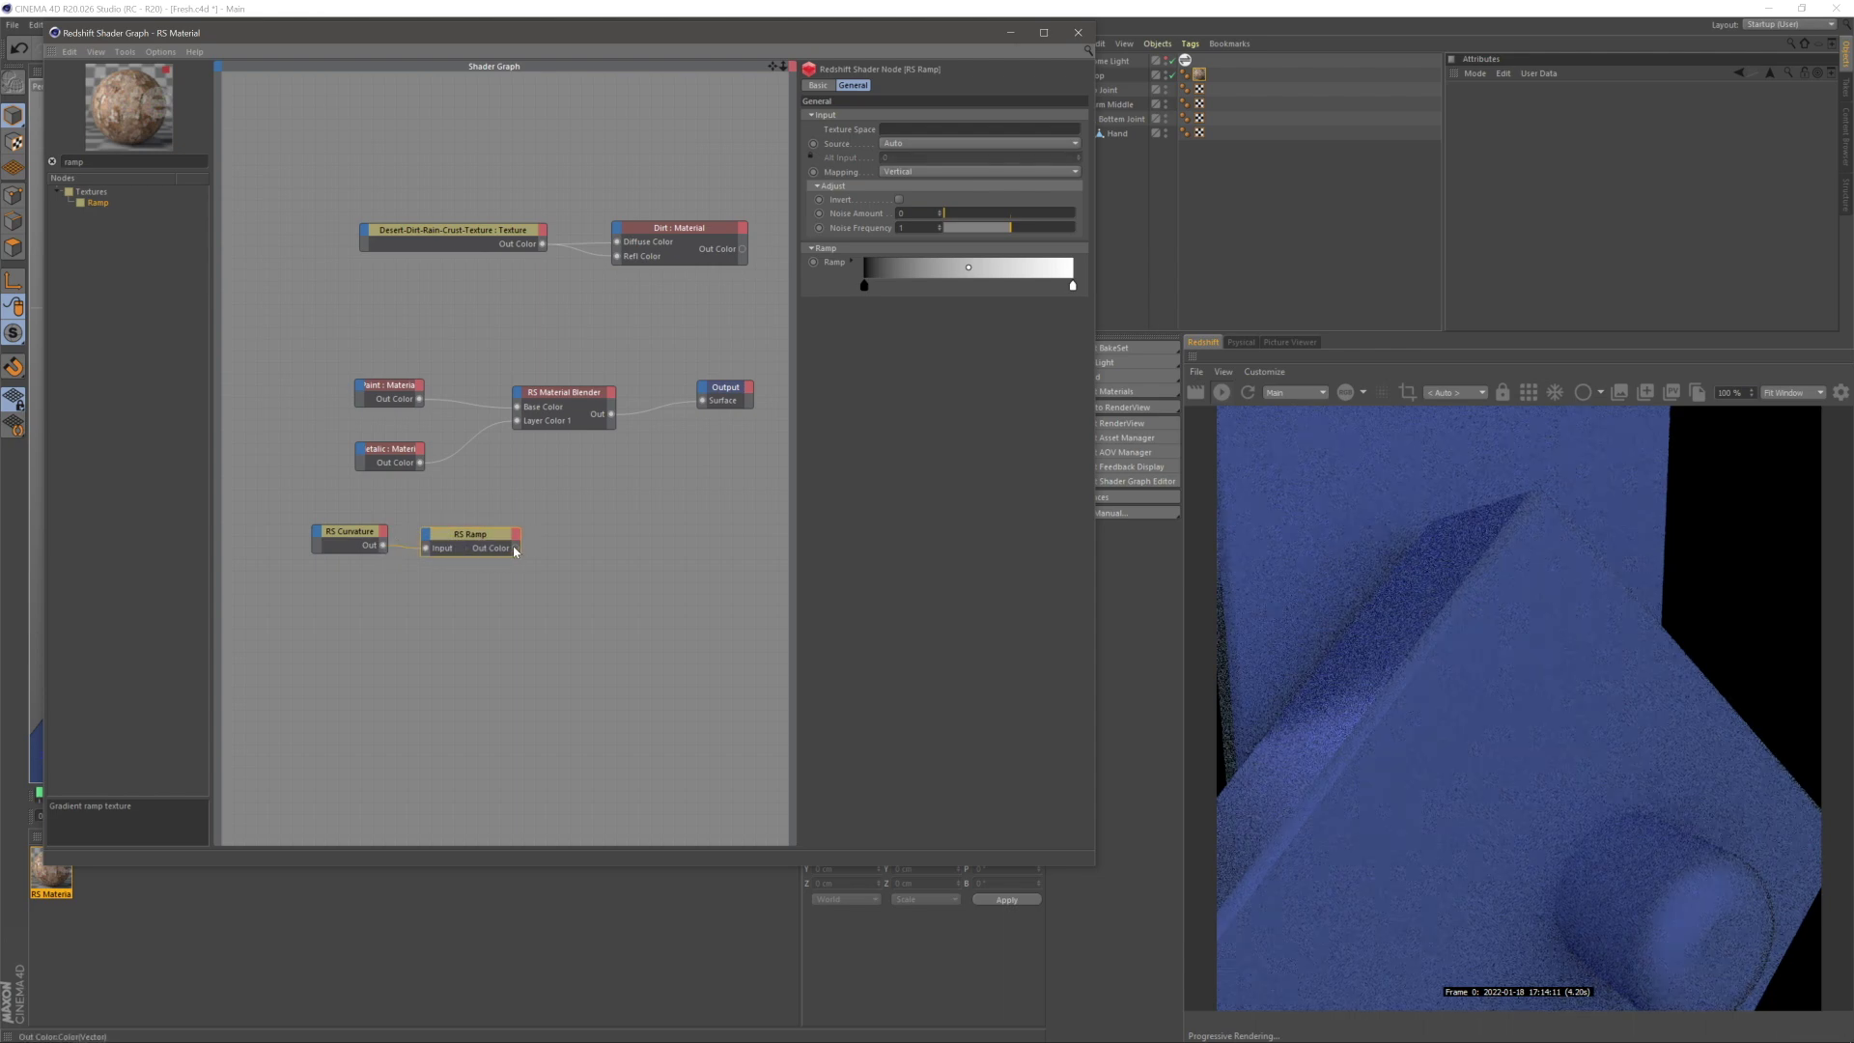
pyautogui.moveTo(700, 405); pyautogui.dragTo(702, 401)
pyautogui.click(476, 633)
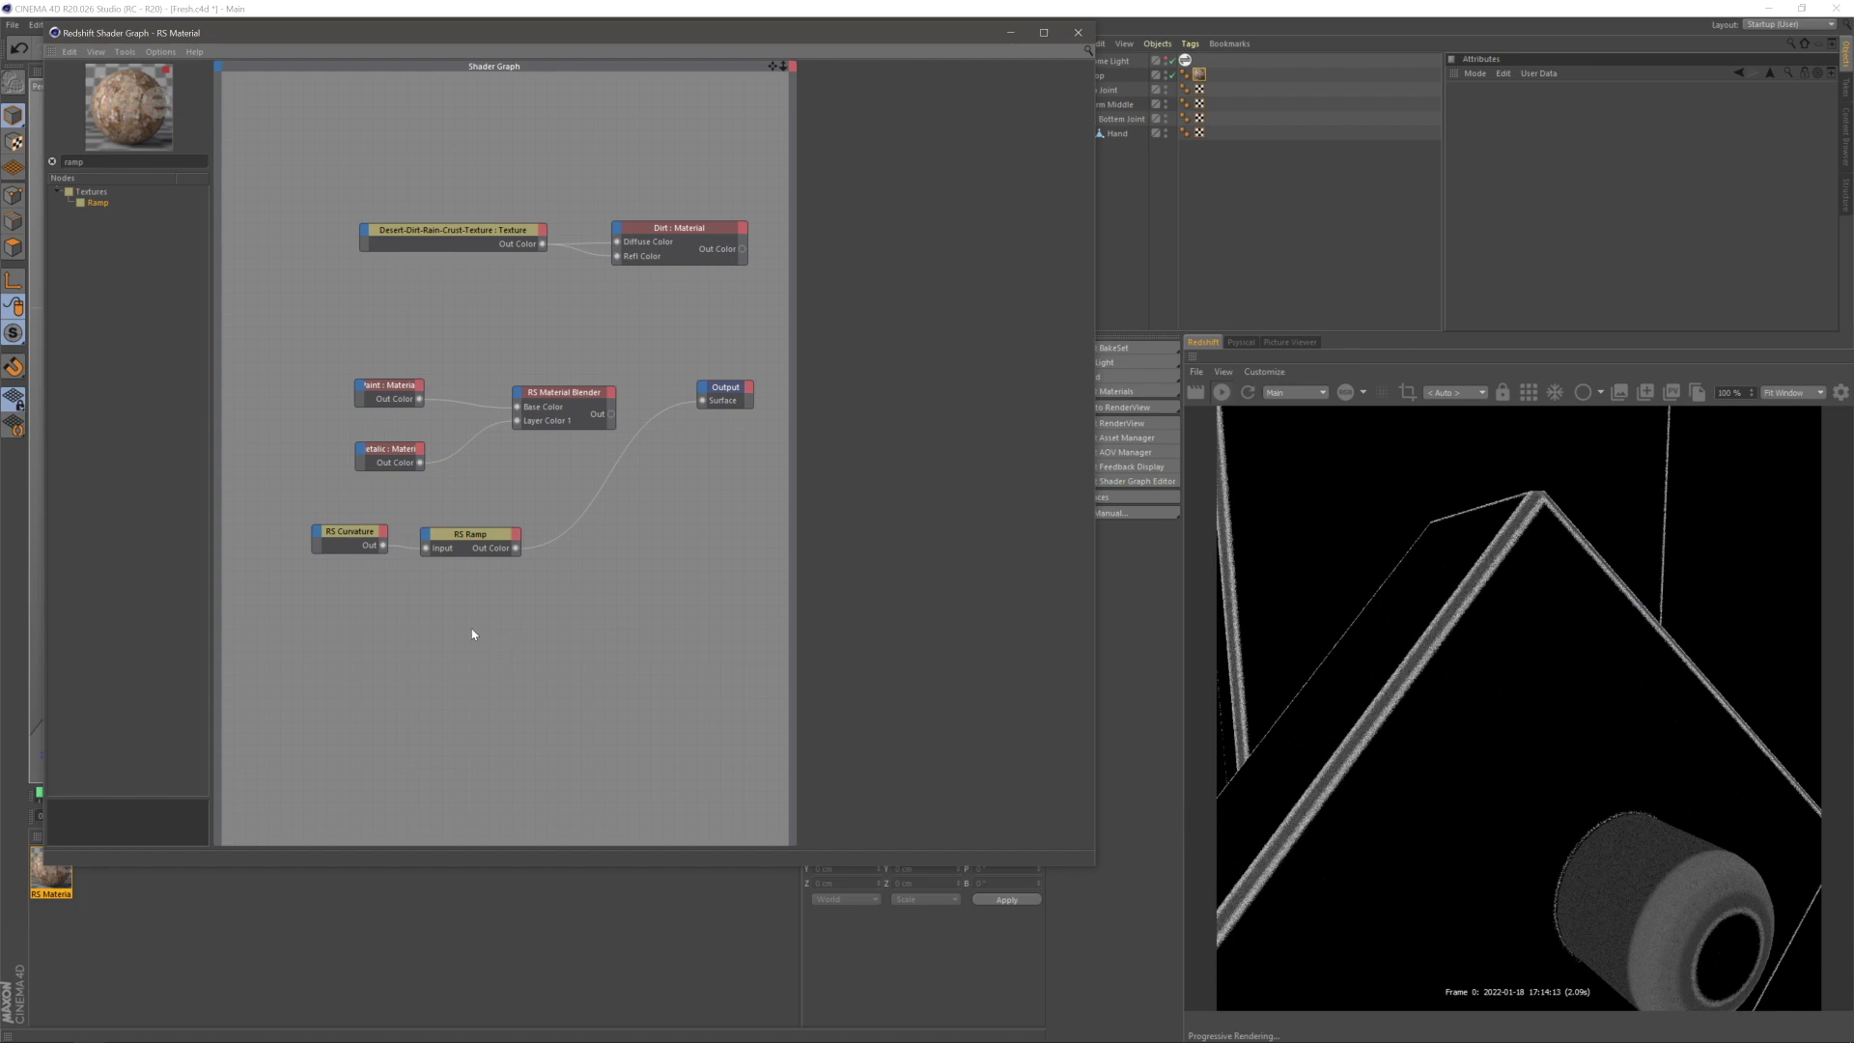
# - Try the Concave mode on the Curvature node and return it to Convex
pyautogui.click(336, 536)
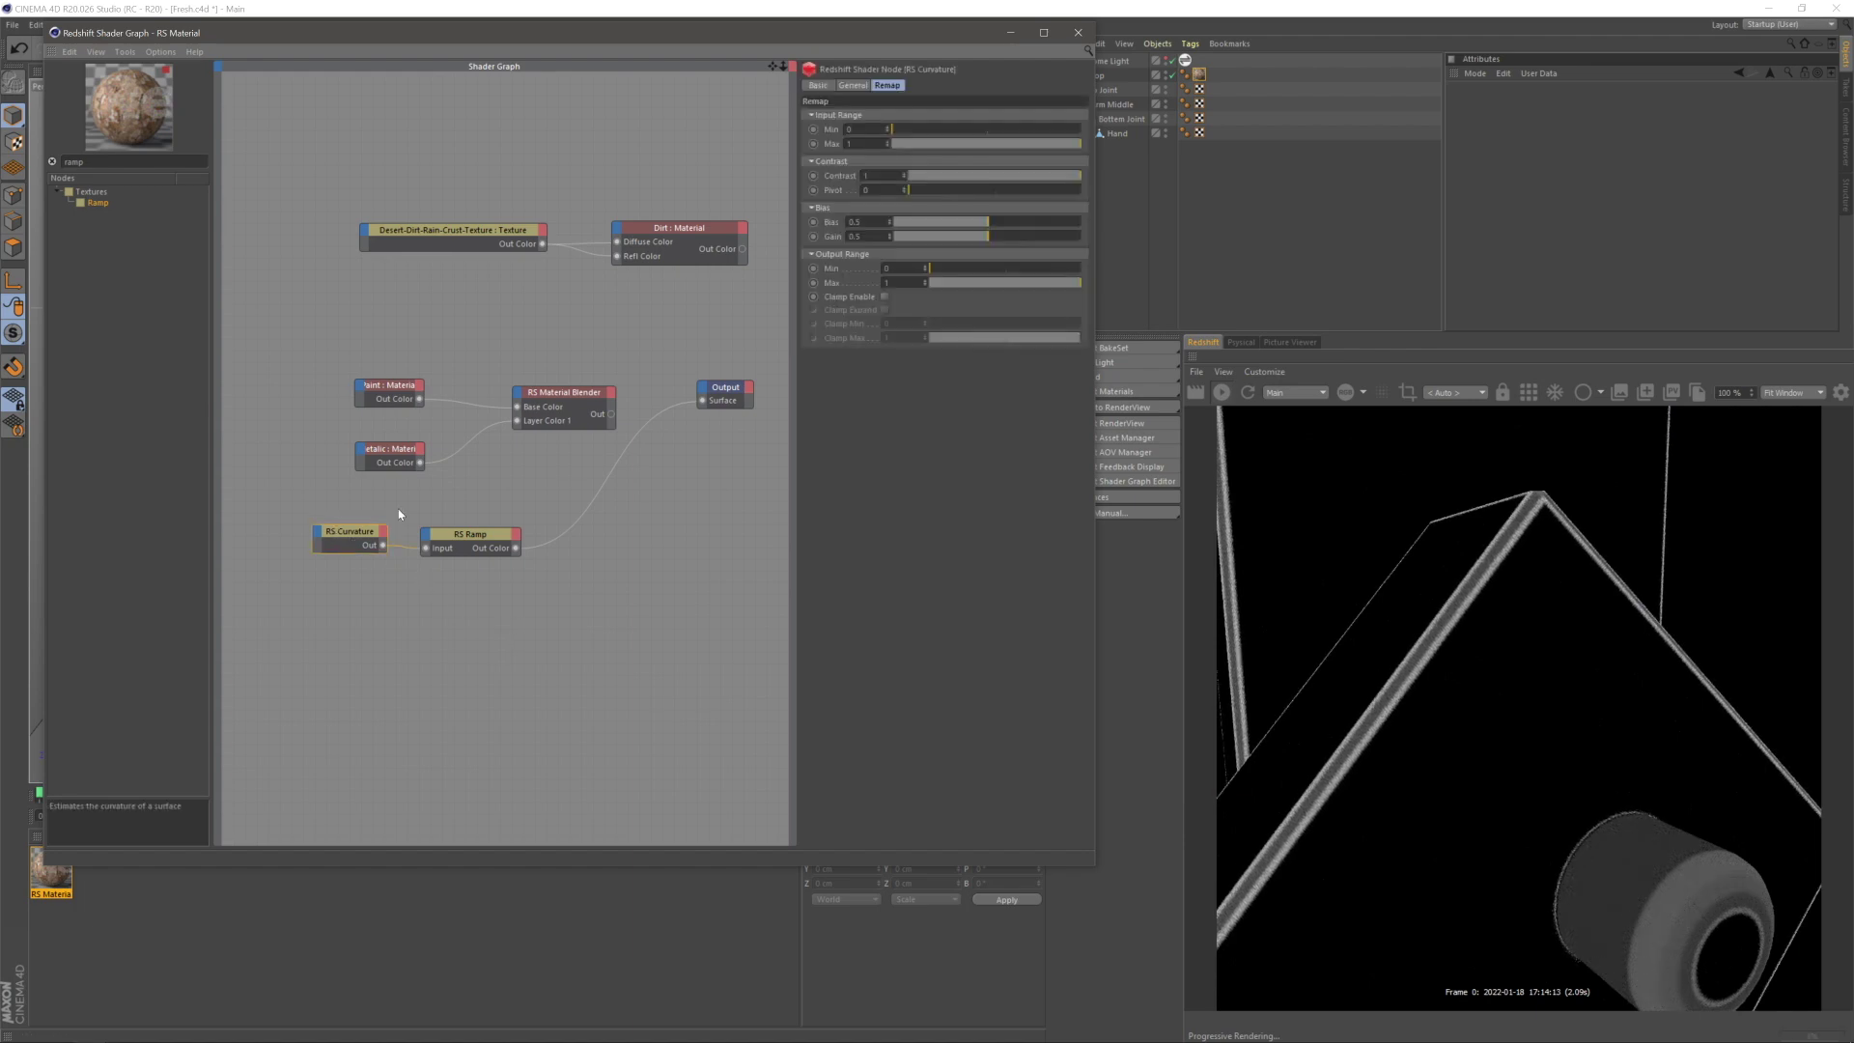
pyautogui.click(849, 87)
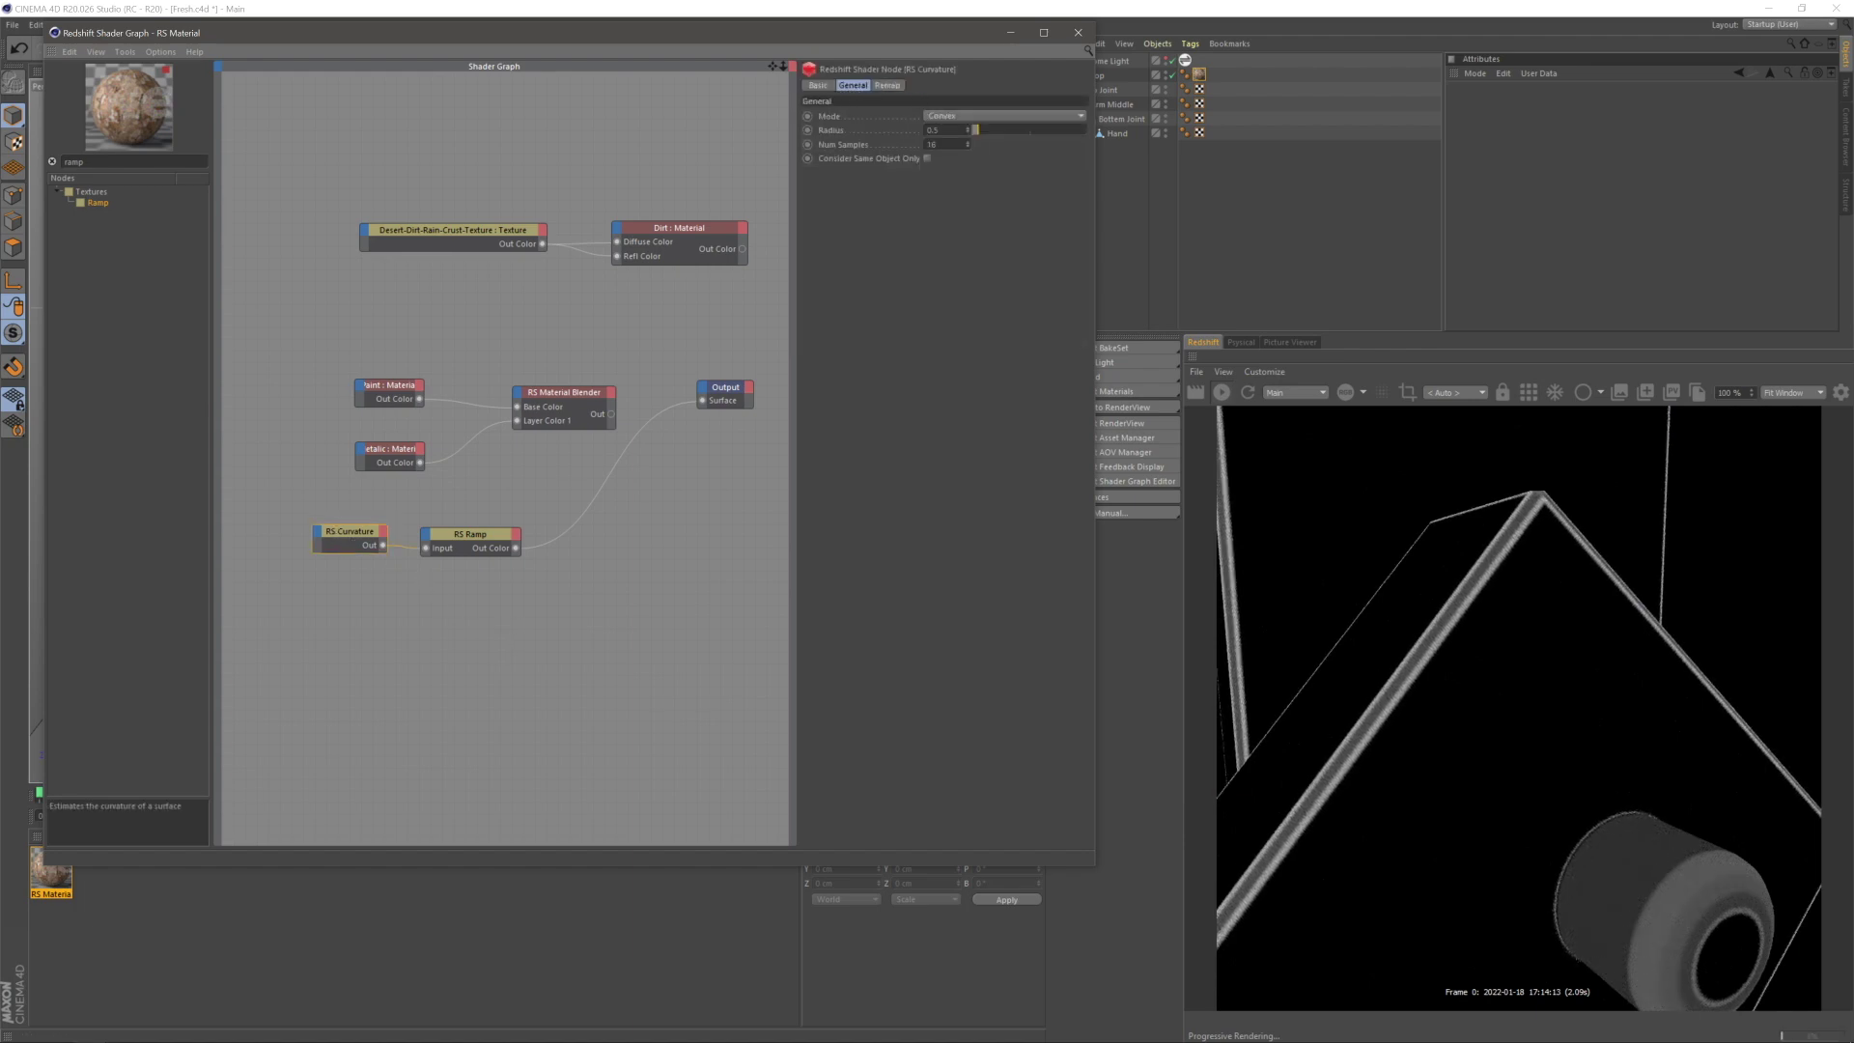
pyautogui.click(969, 116)
pyautogui.click(1004, 173)
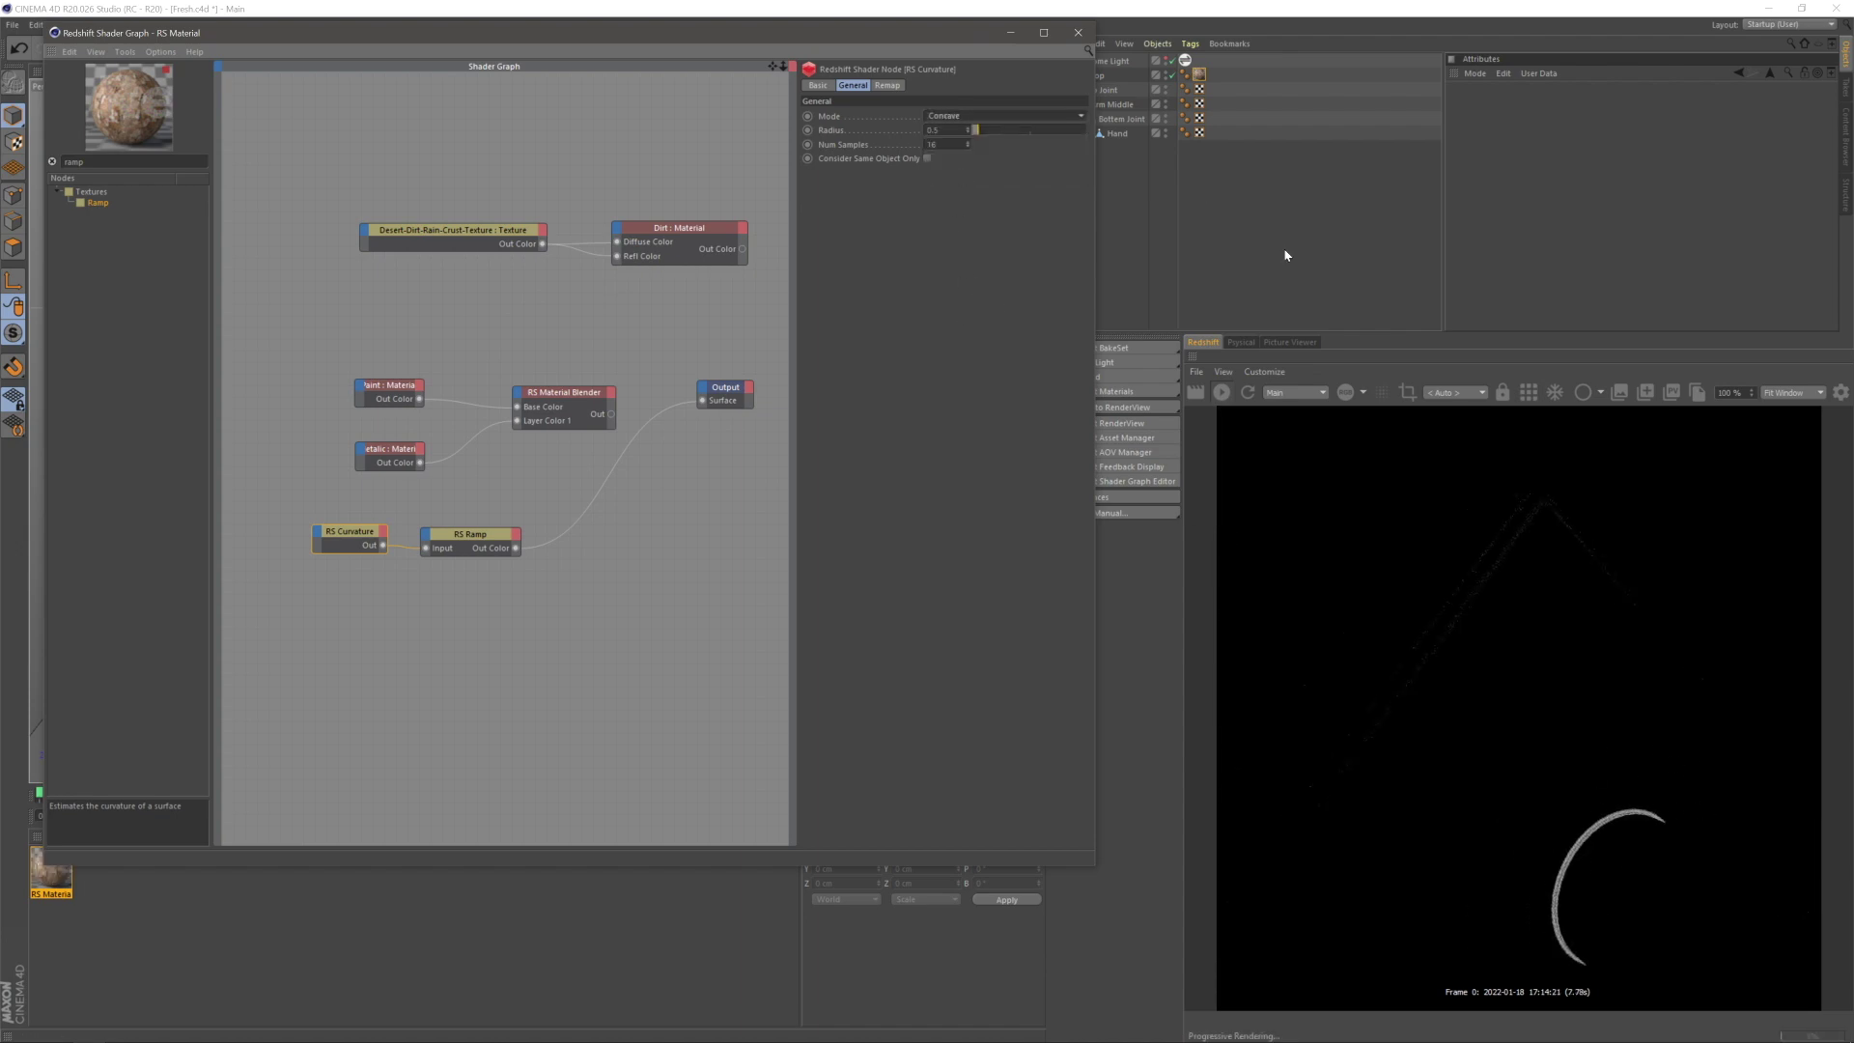
pyautogui.click(961, 116)
pyautogui.click(956, 161)
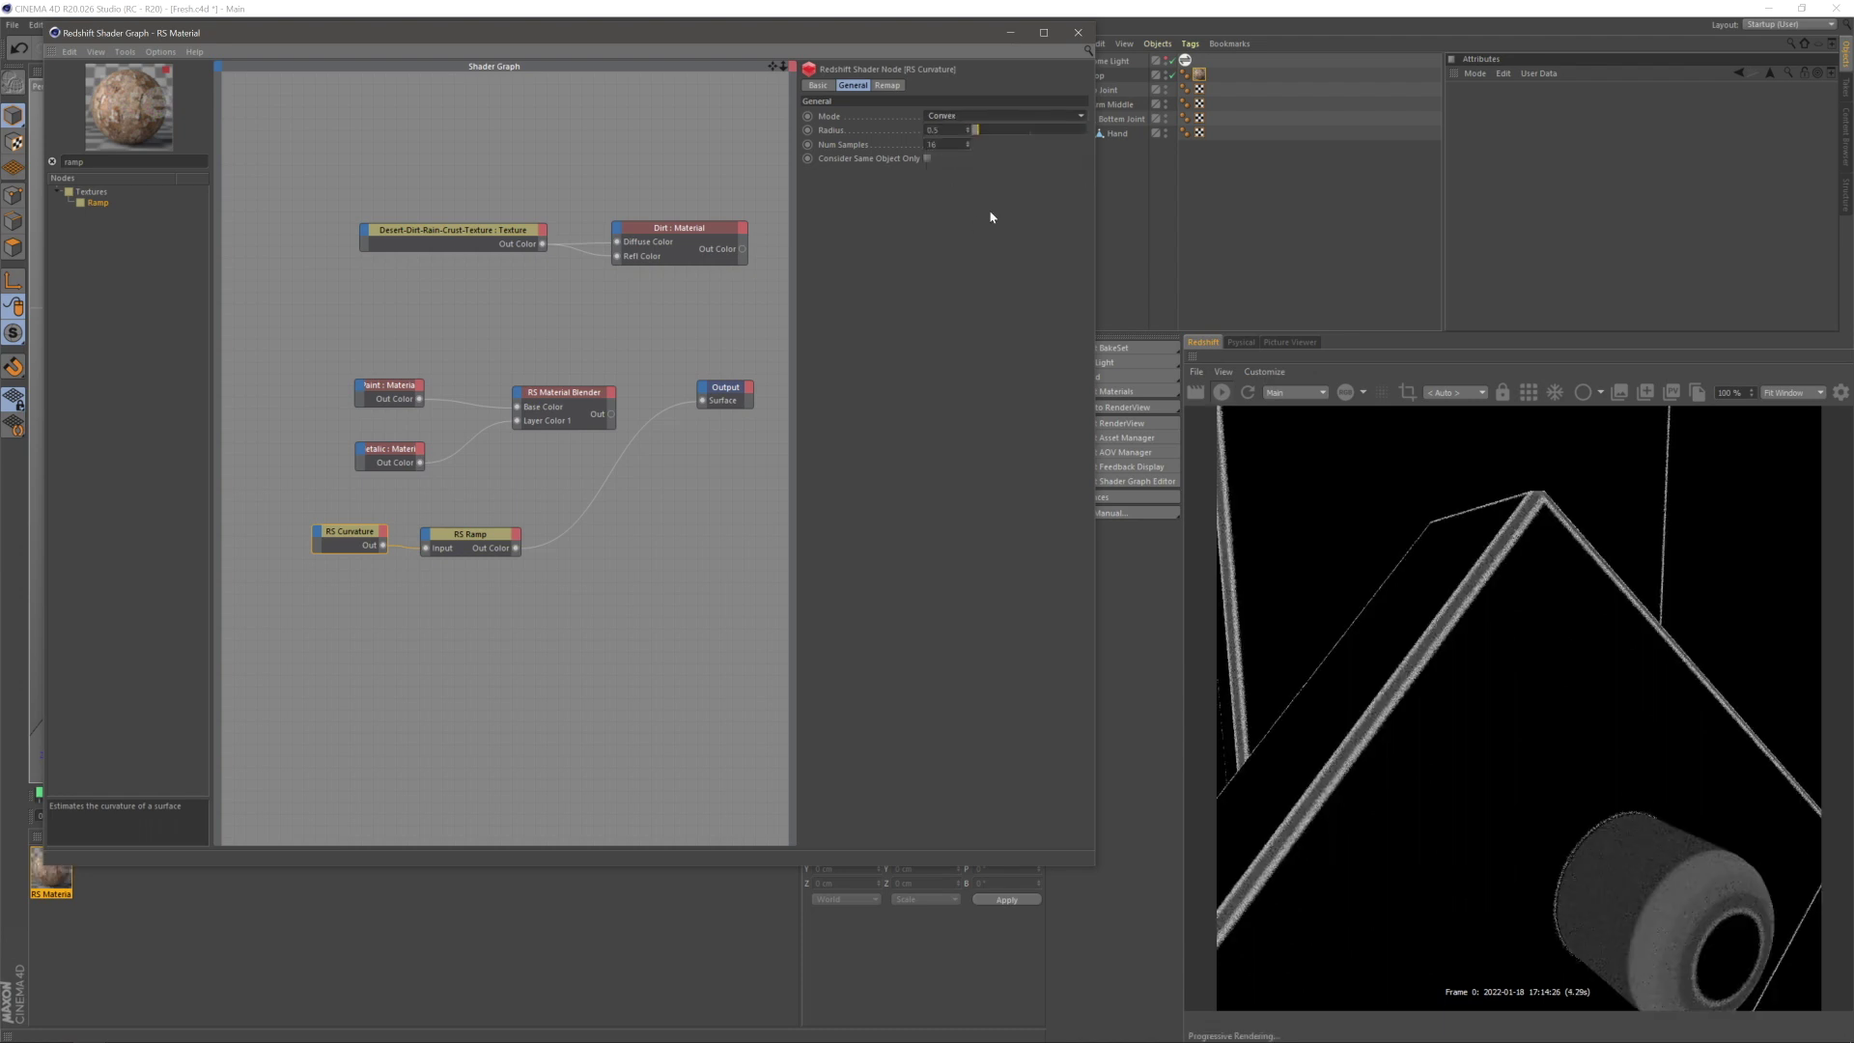
# - Set the Curvature node's radius to 2 and increase it further to 3
pyautogui.press('Tab')
pyautogui.write('2')
pyautogui.press('Return')
pyautogui.write('3')
pyautogui.press('Return')
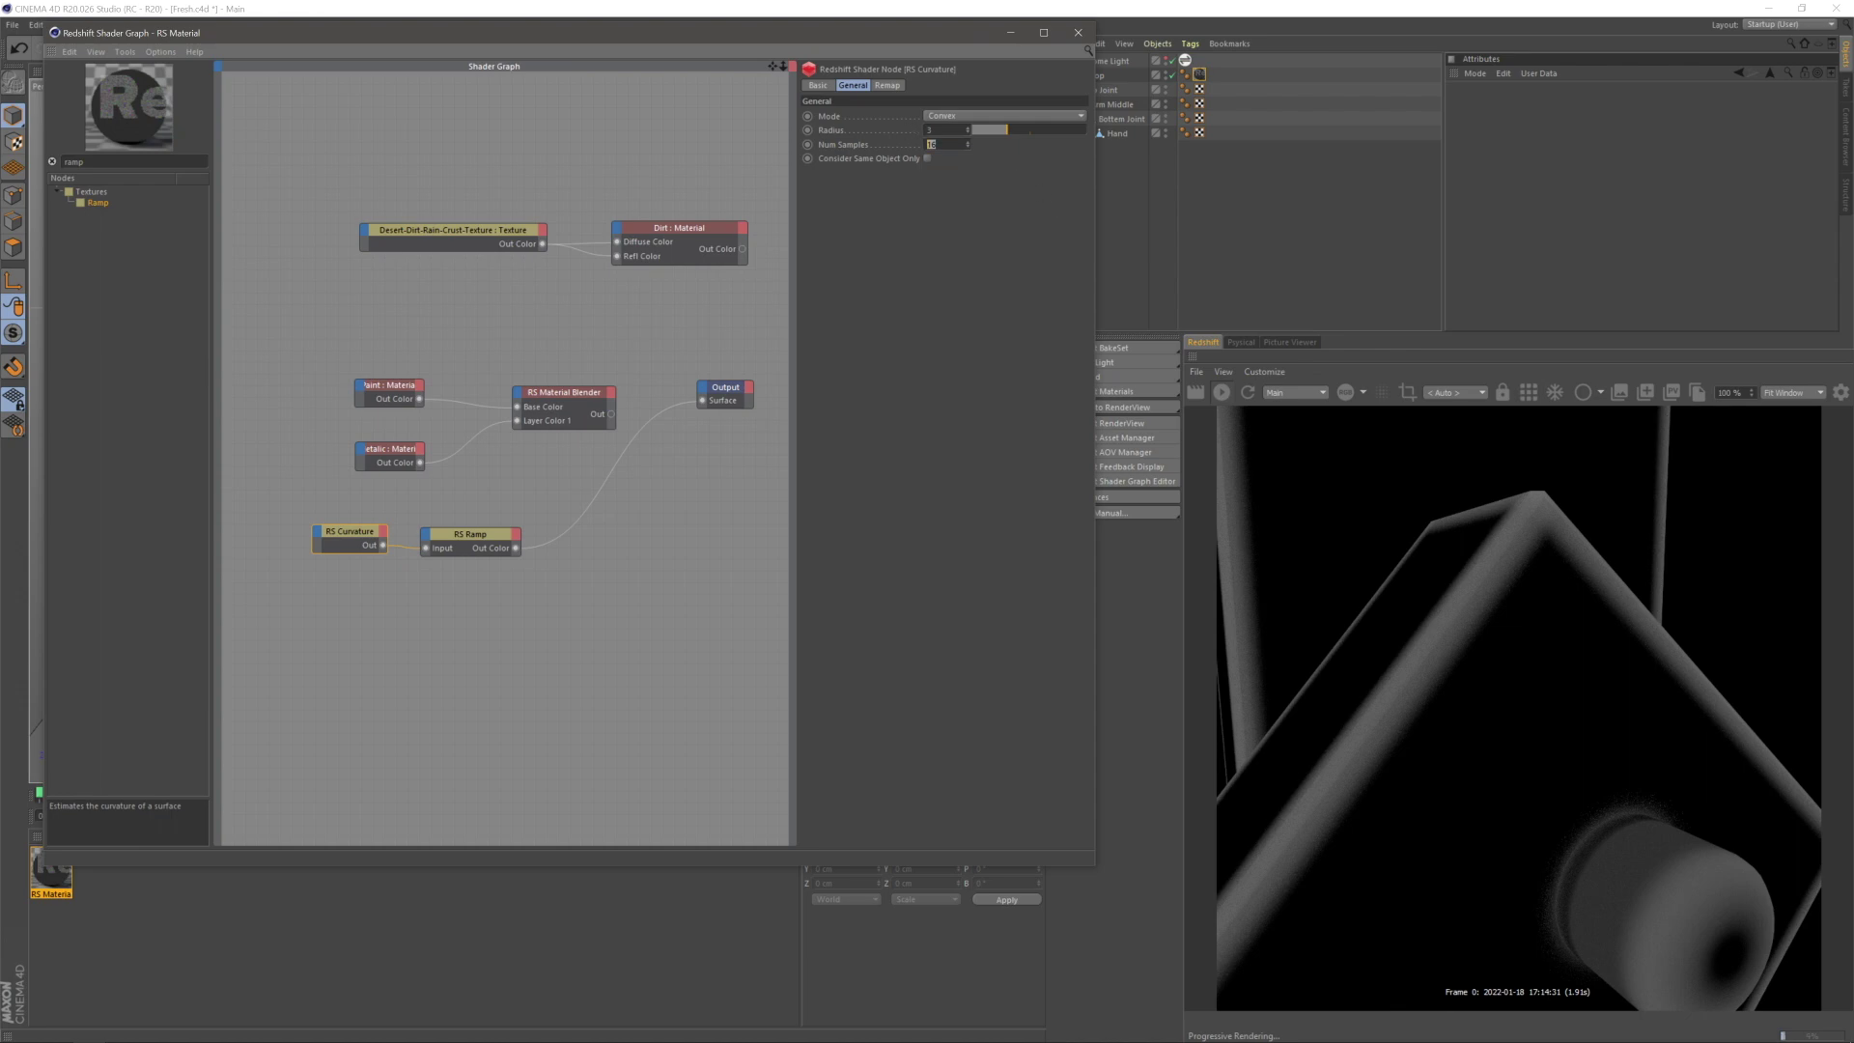
# - Try 200 samples on the Curvature node and reduce the number of samples to 15
pyautogui.write('200')
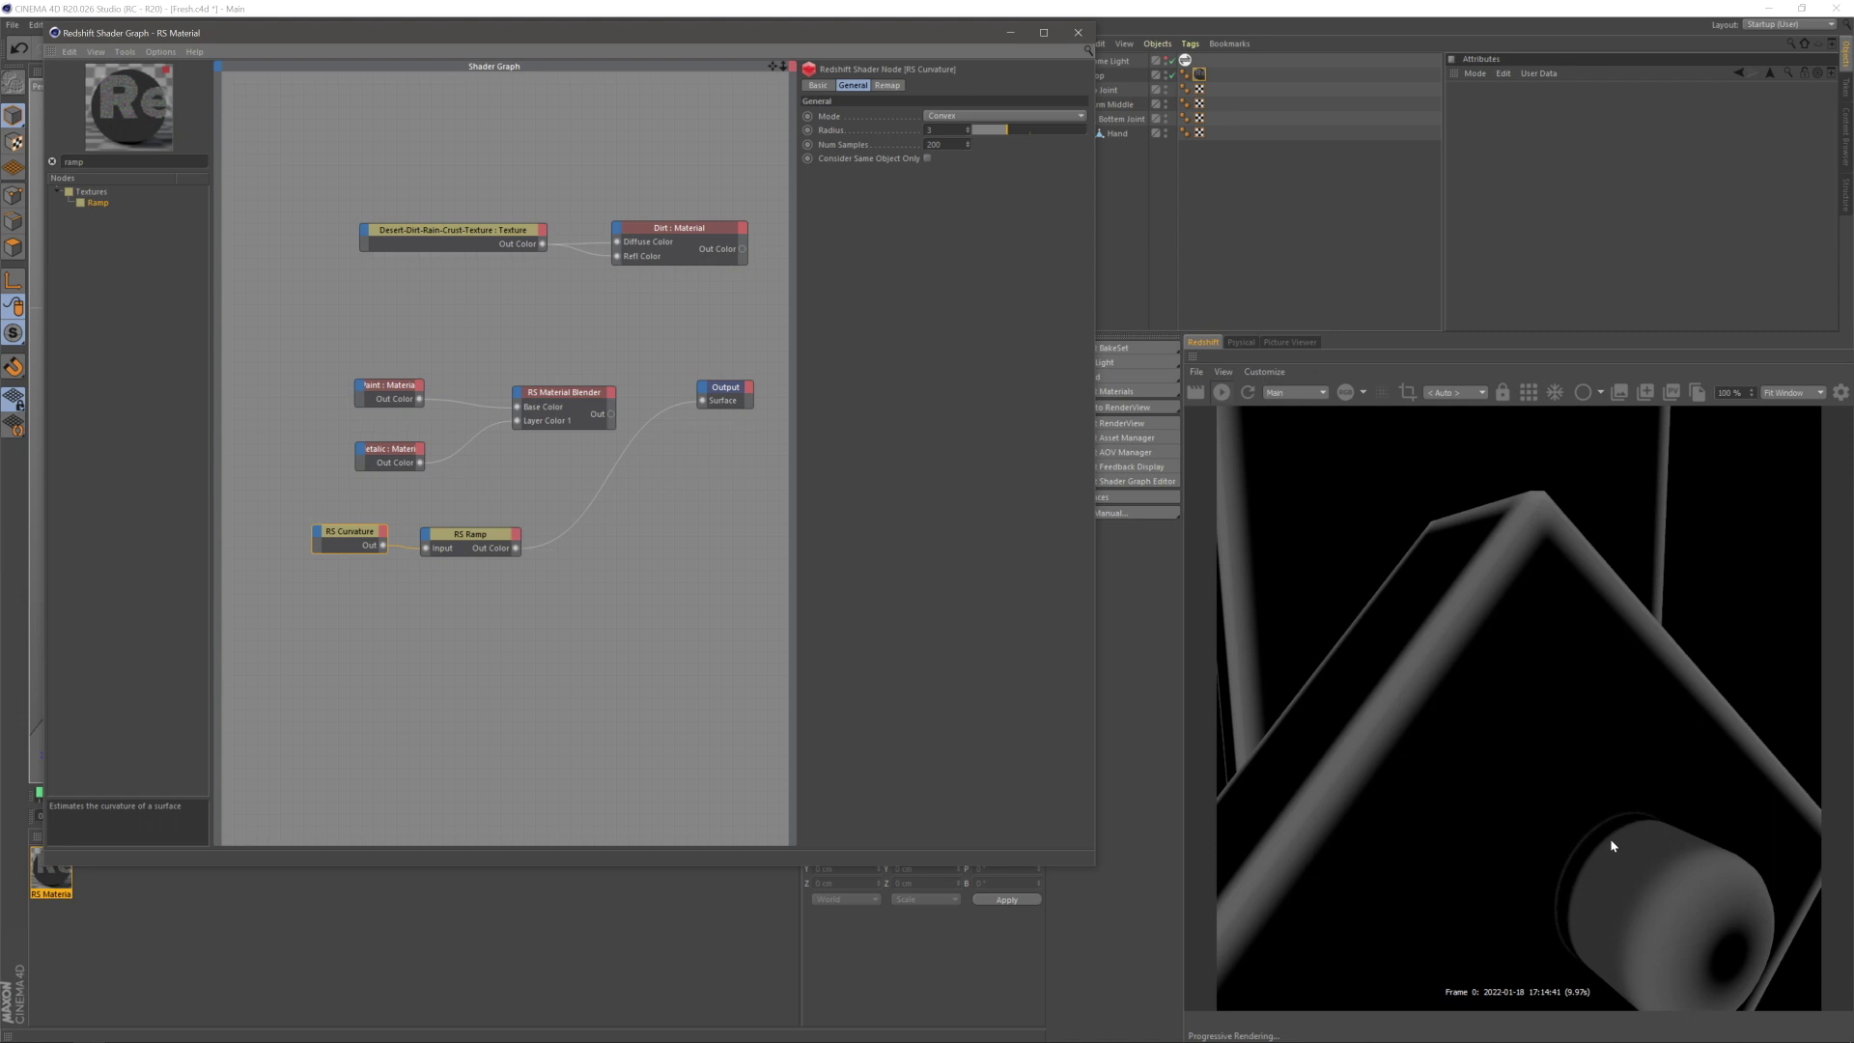
pyautogui.moveTo(945, 143); pyautogui.dragTo(907, 133)
pyautogui.write('15')
pyautogui.press('Return')
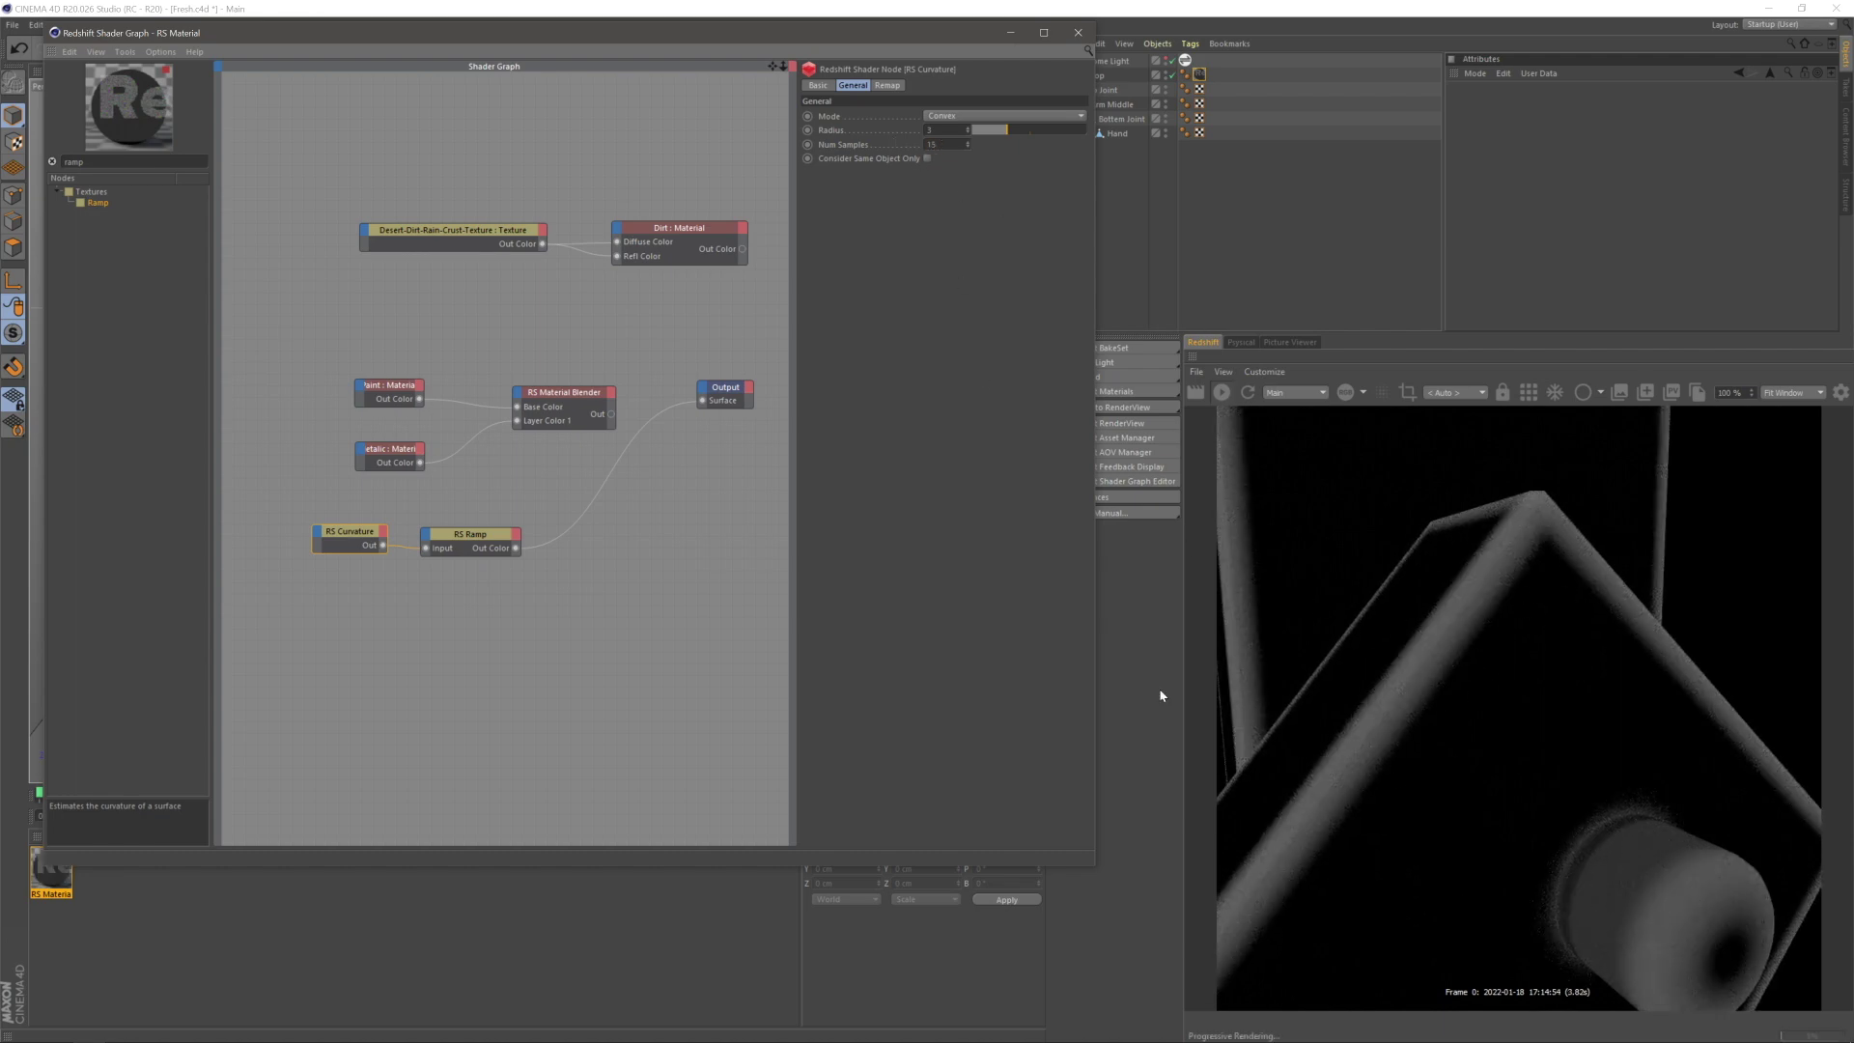
pyautogui.click(521, 693)
# - Reconnect the Material Blender to the Output's Surface and connect the Ramp to the blender's Blend Color 1
pyautogui.moveTo(698, 641); pyautogui.dragTo(654, 643, button='middle')
pyautogui.moveTo(626, 409); pyautogui.dragTo(628, 414)
pyautogui.moveTo(458, 404); pyautogui.dragTo(660, 403)
pyautogui.click(572, 429)
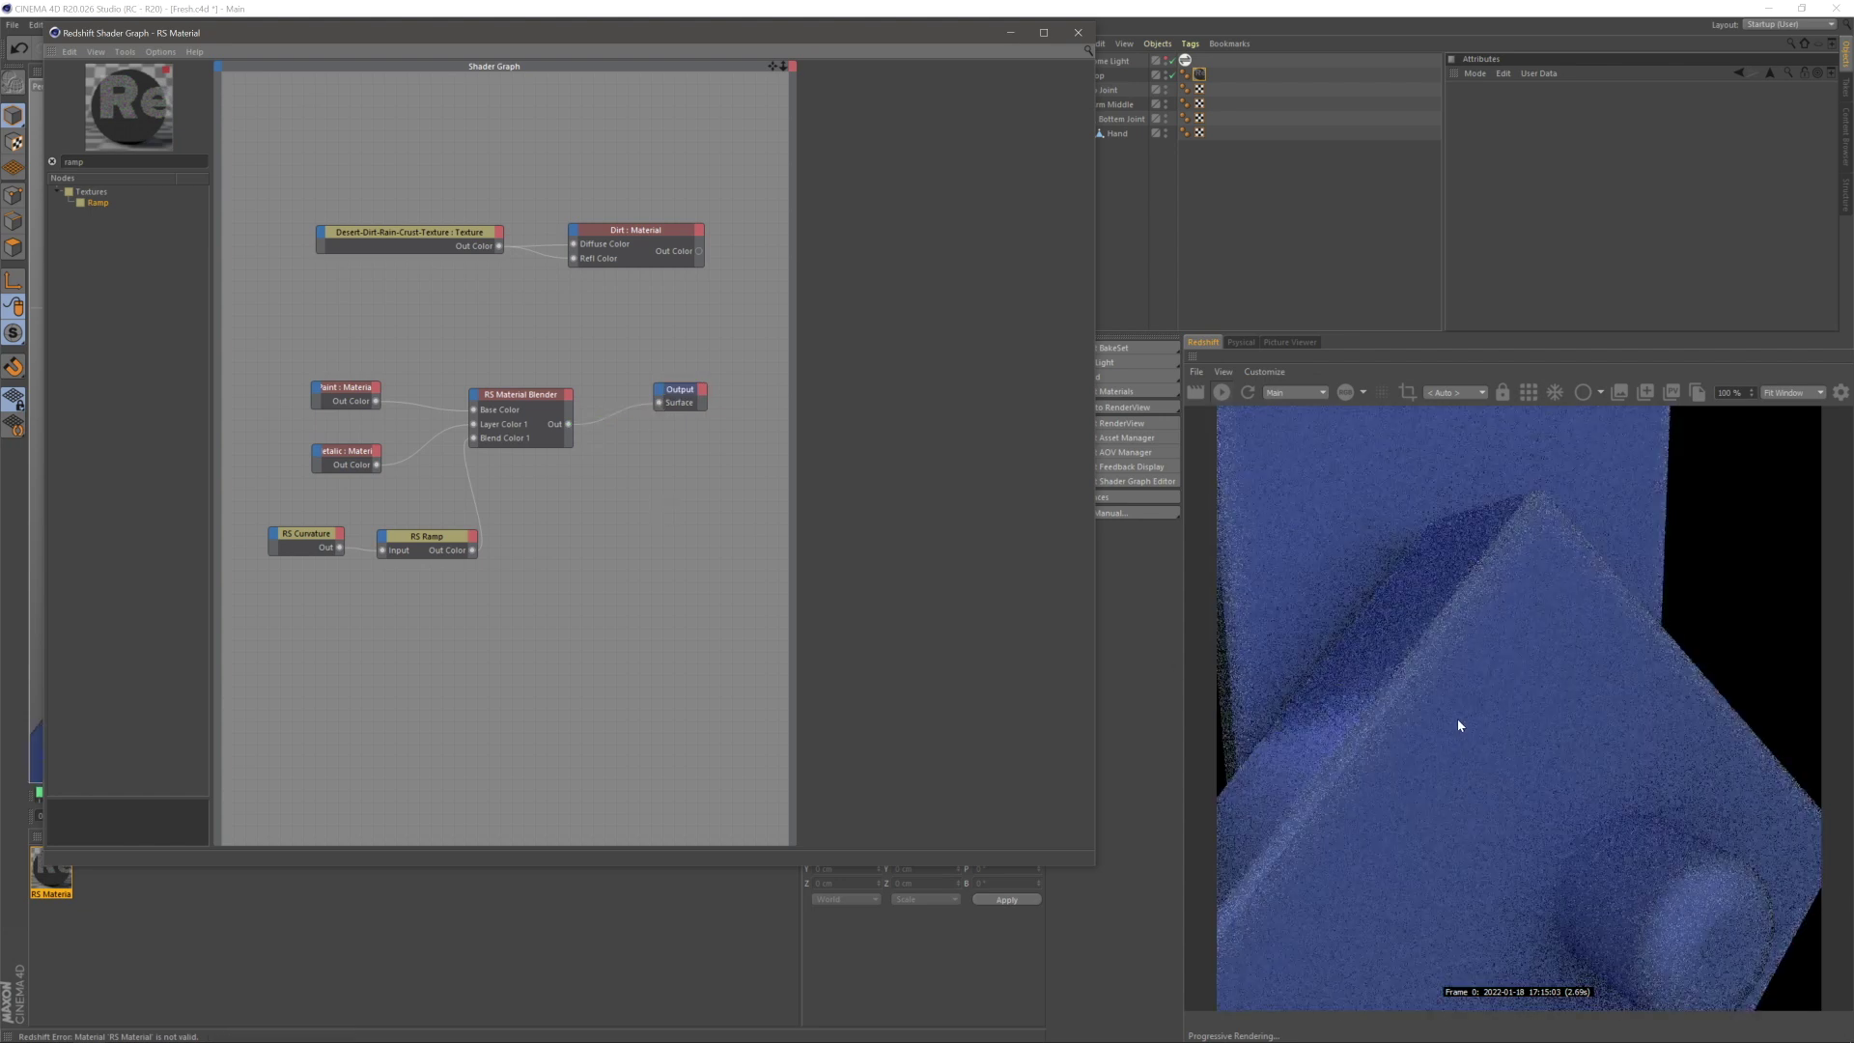
# - Move the Ramp's white knot to about a quarter of the gradient's length and check the edge wear in the render
pyautogui.click(1400, 655)
pyautogui.scroll(2, 1443, 668)
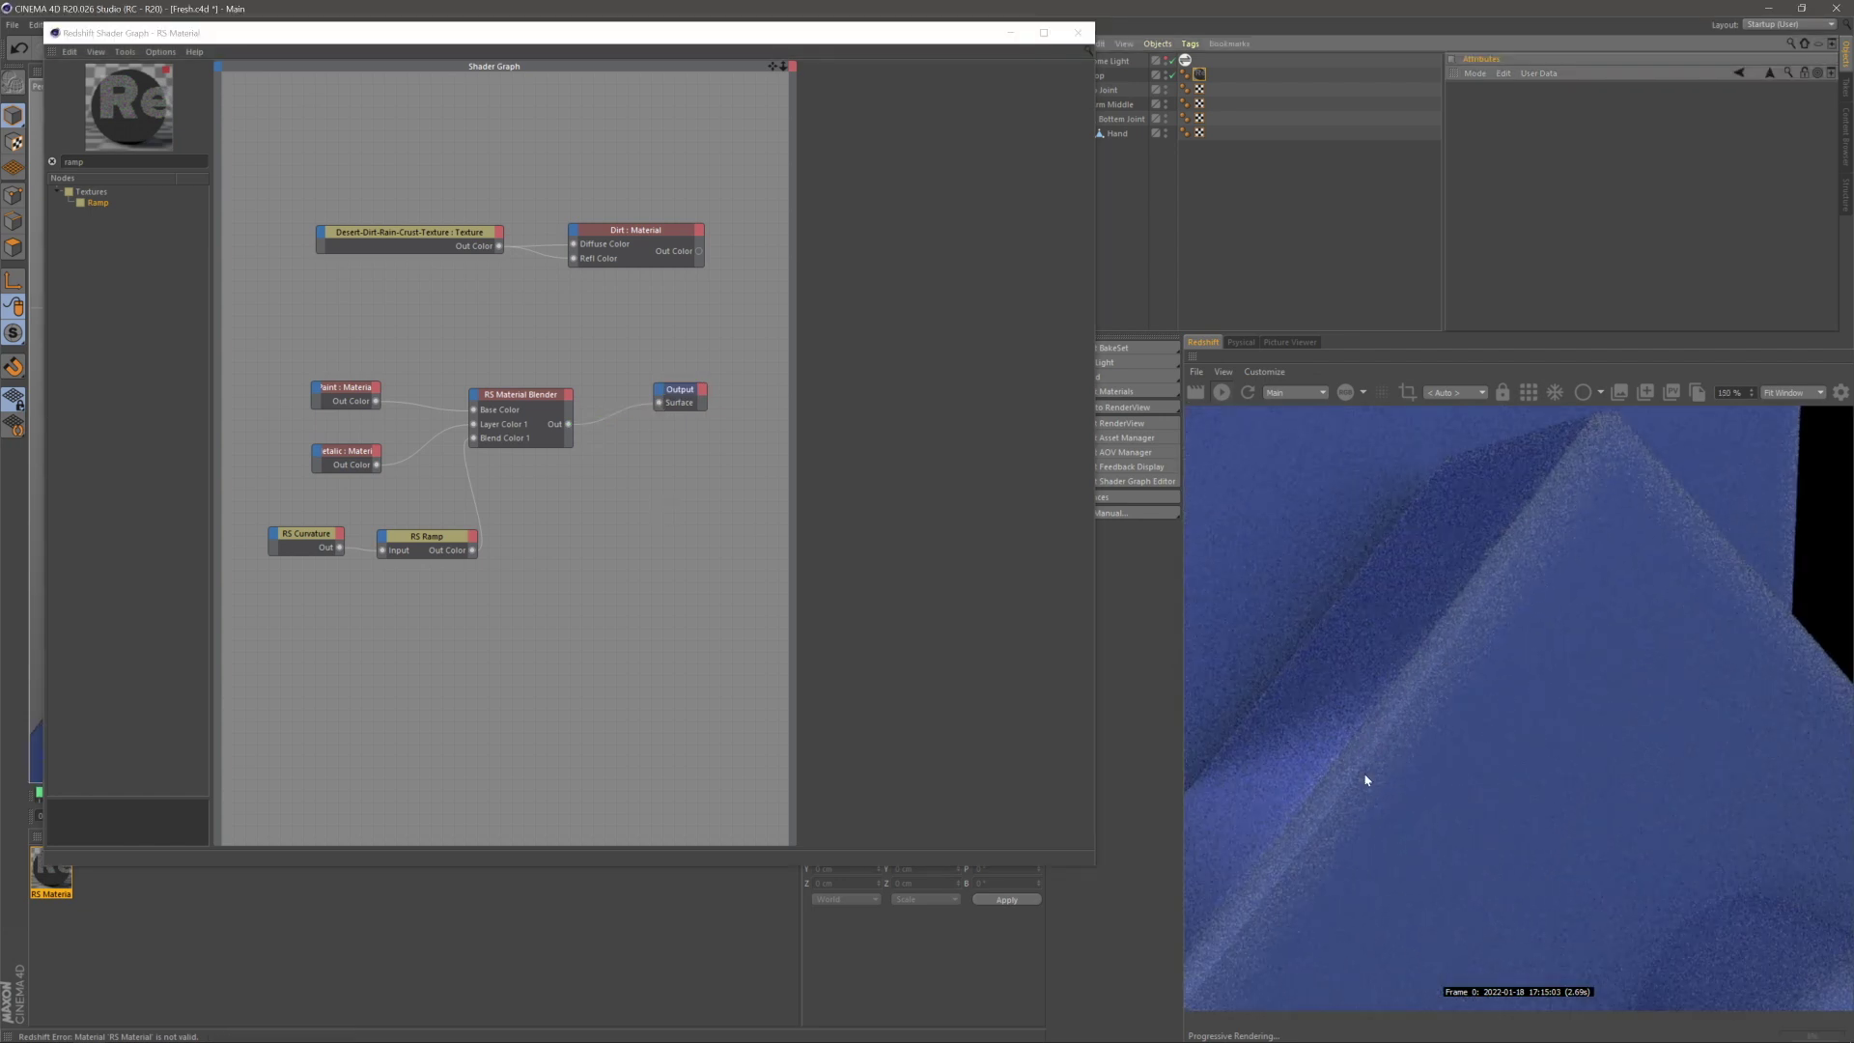
pyautogui.click(445, 548)
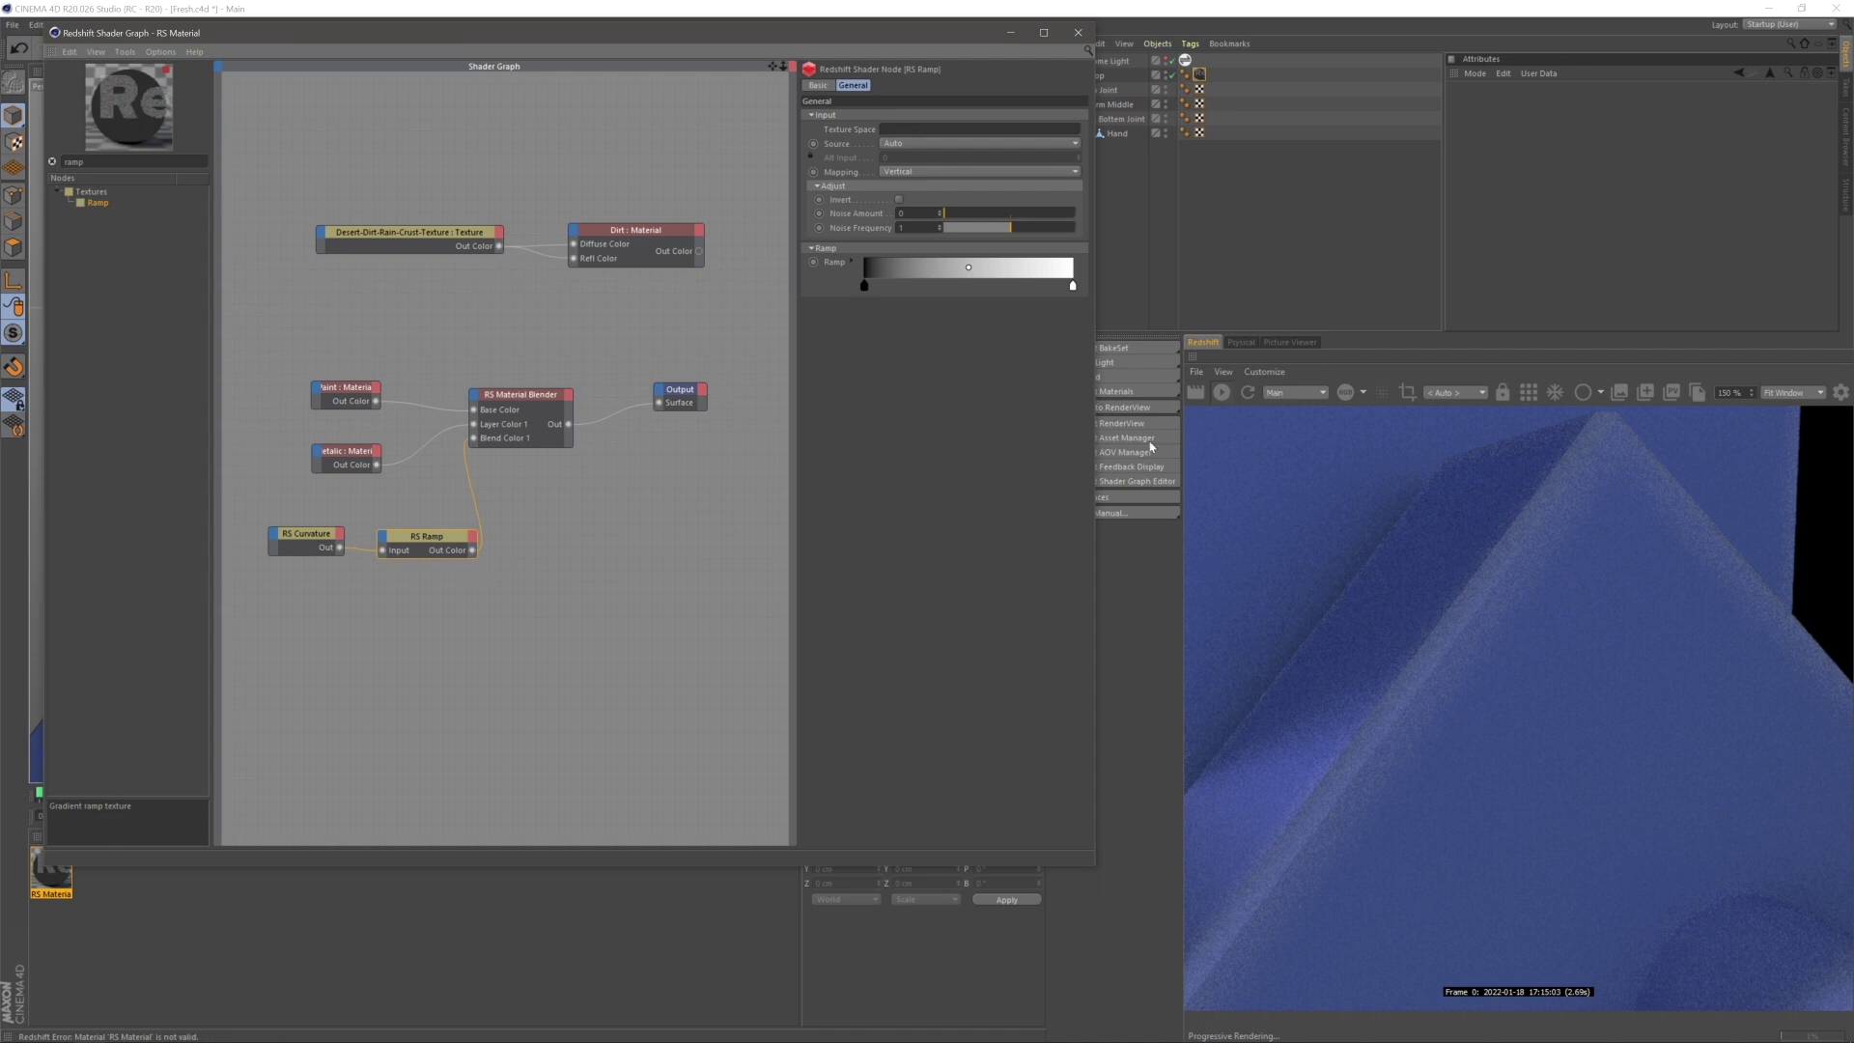
pyautogui.moveTo(1073, 286); pyautogui.dragTo(915, 285)
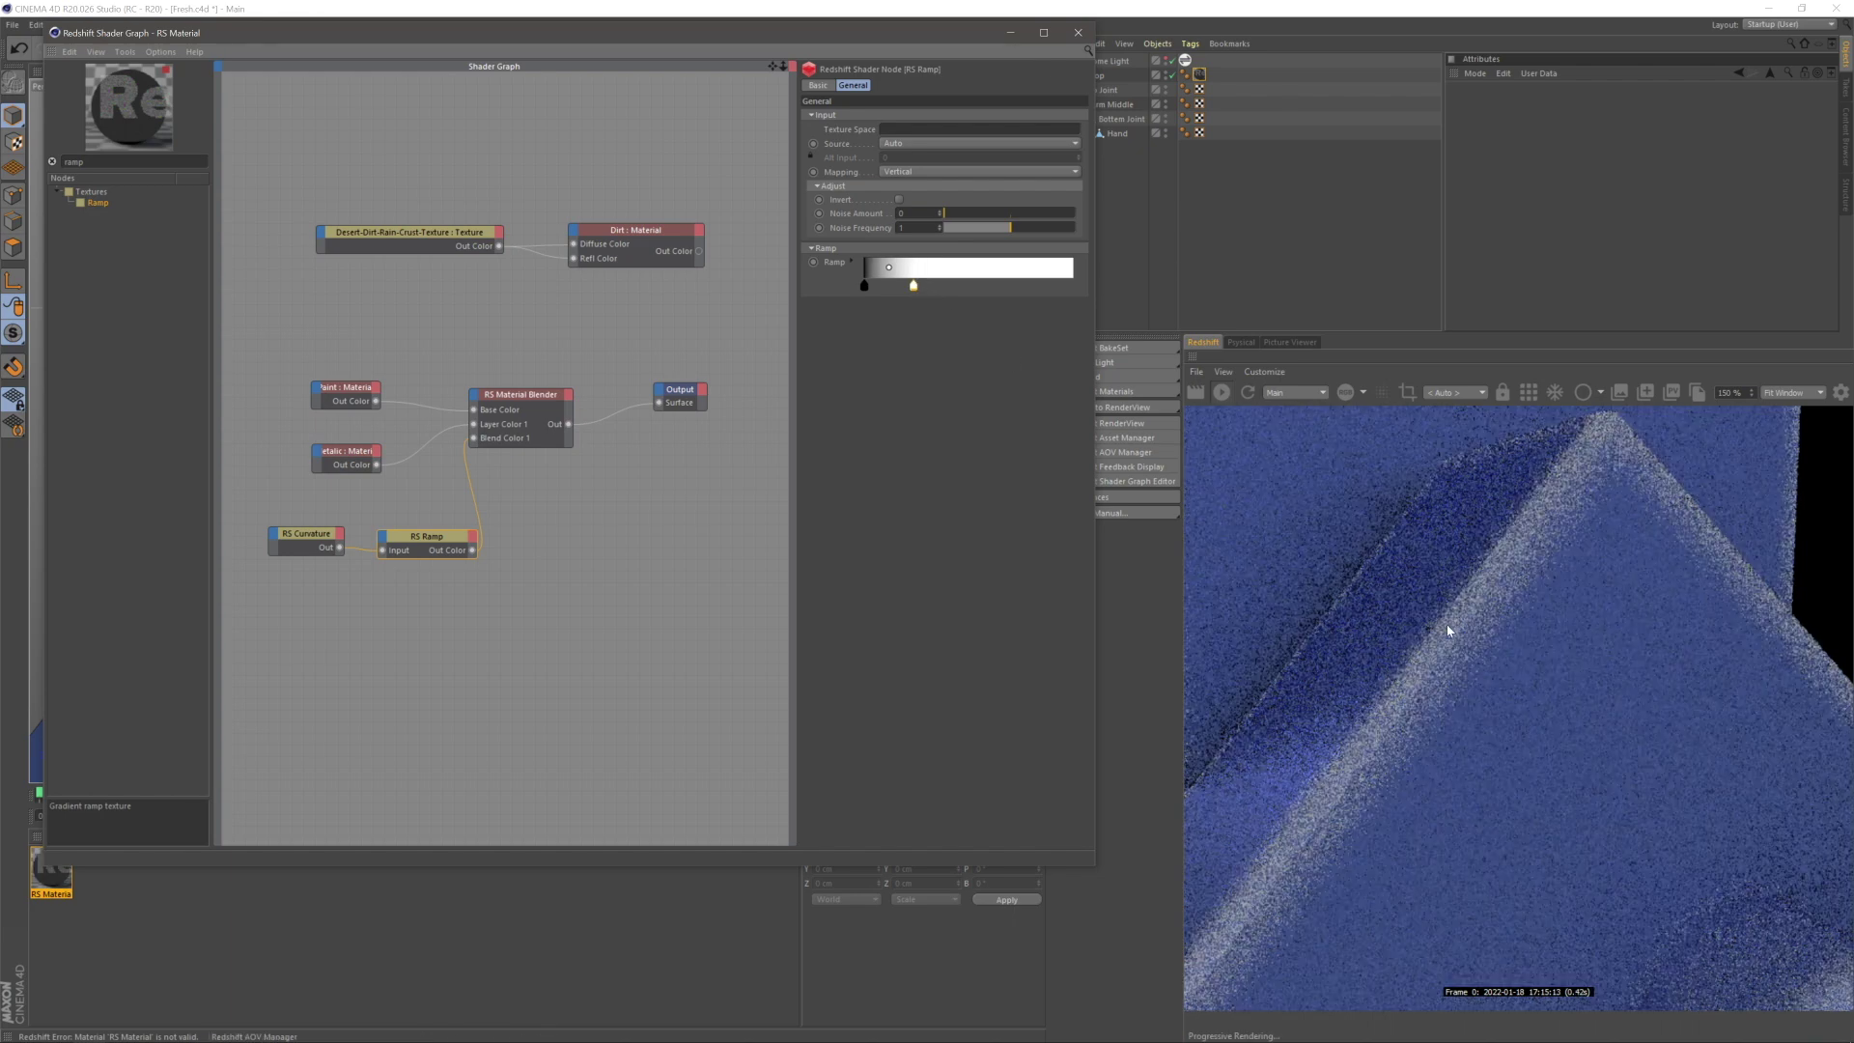
pyautogui.click(1493, 662)
pyautogui.scroll(-3, 1494, 661)
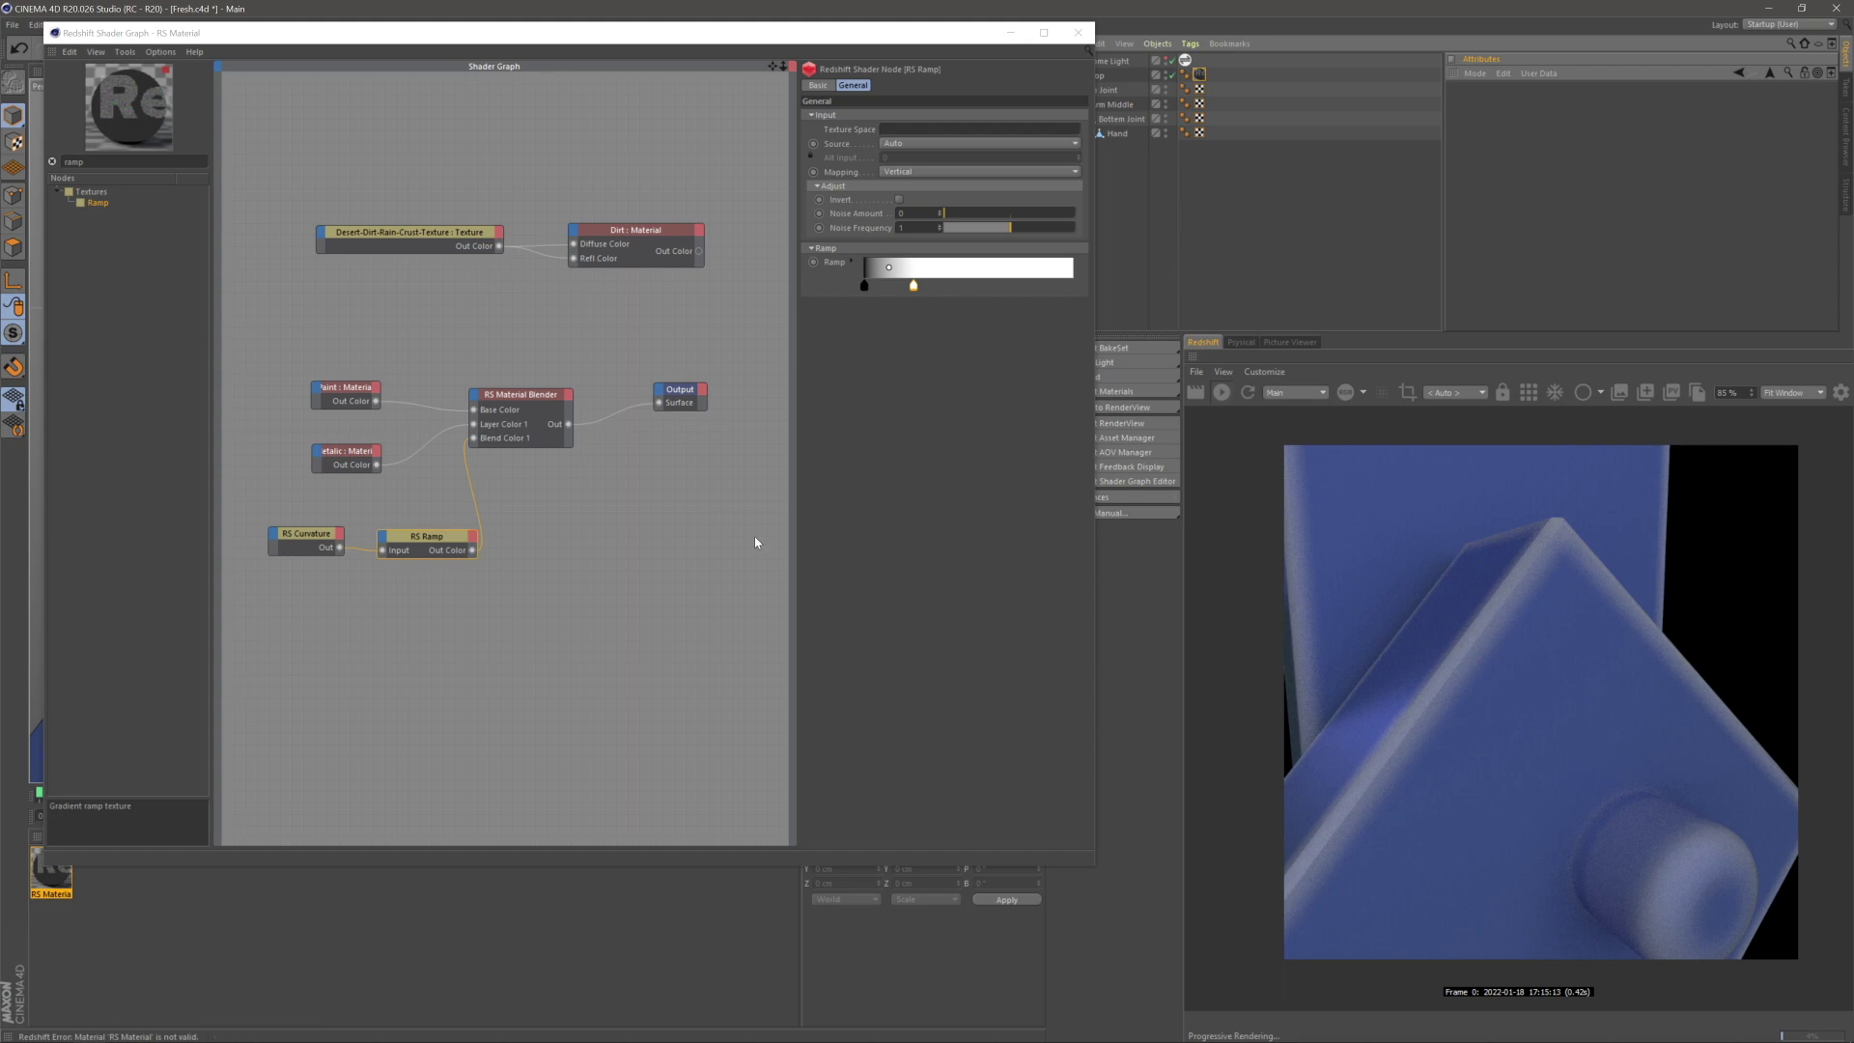
# - Add a Color Composite node, feed the Ramp into its Base Color and connect its output to the Output's Surface
pyautogui.click(560, 618)
pyautogui.moveTo(118, 162); pyautogui.dragTo(31, 165)
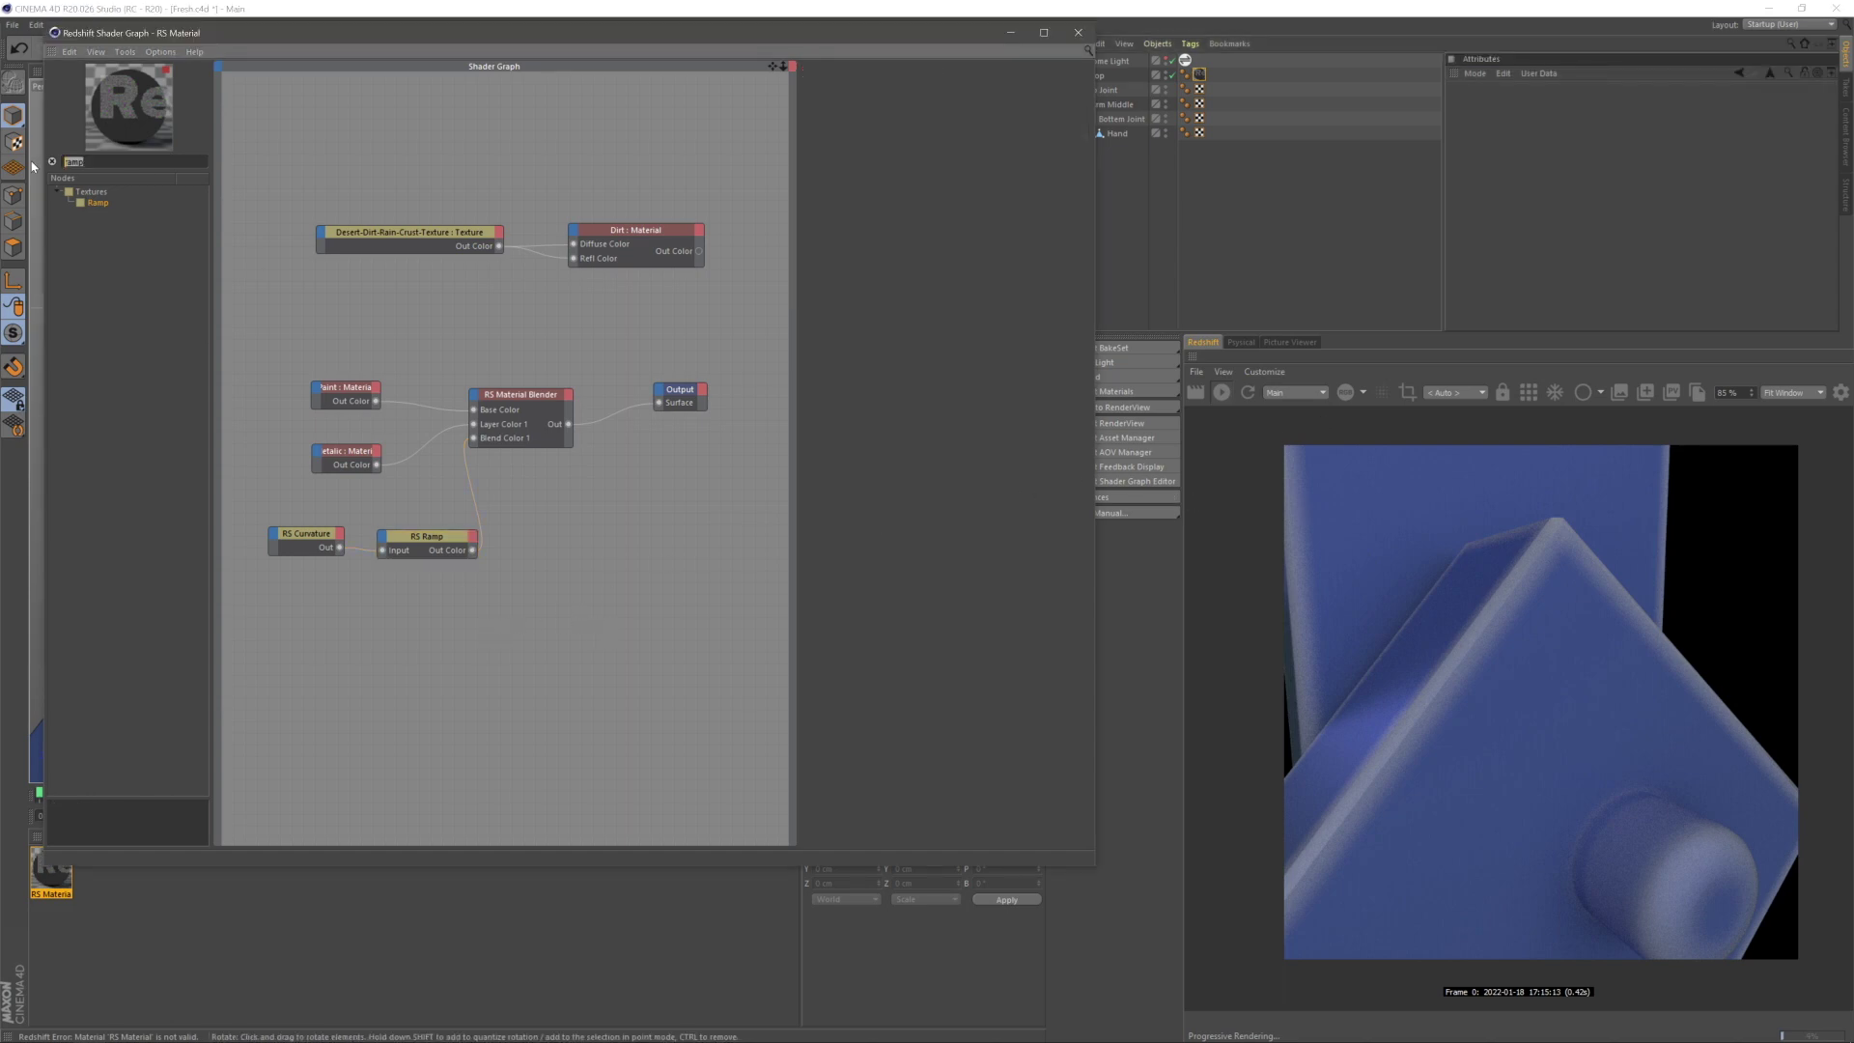
pyautogui.write('color comp')
pyautogui.moveTo(116, 203); pyautogui.dragTo(568, 556)
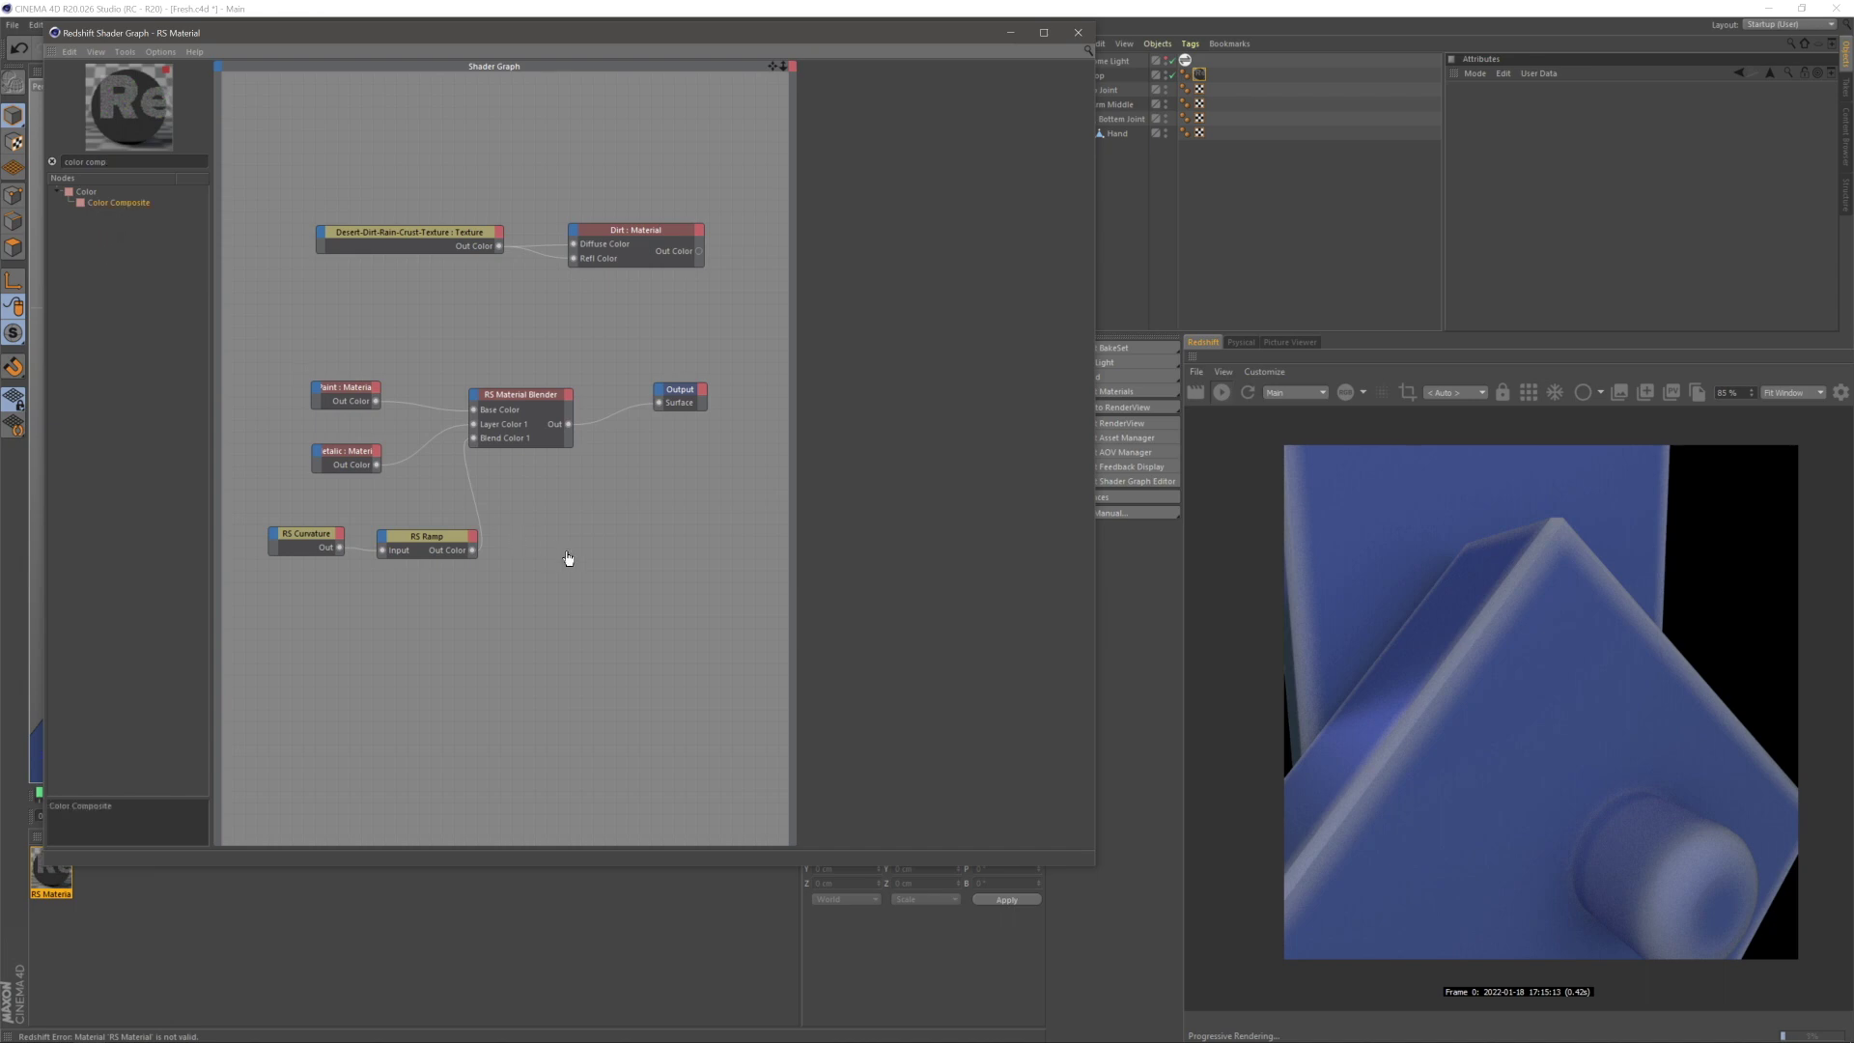
pyautogui.moveTo(544, 549); pyautogui.dragTo(529, 550)
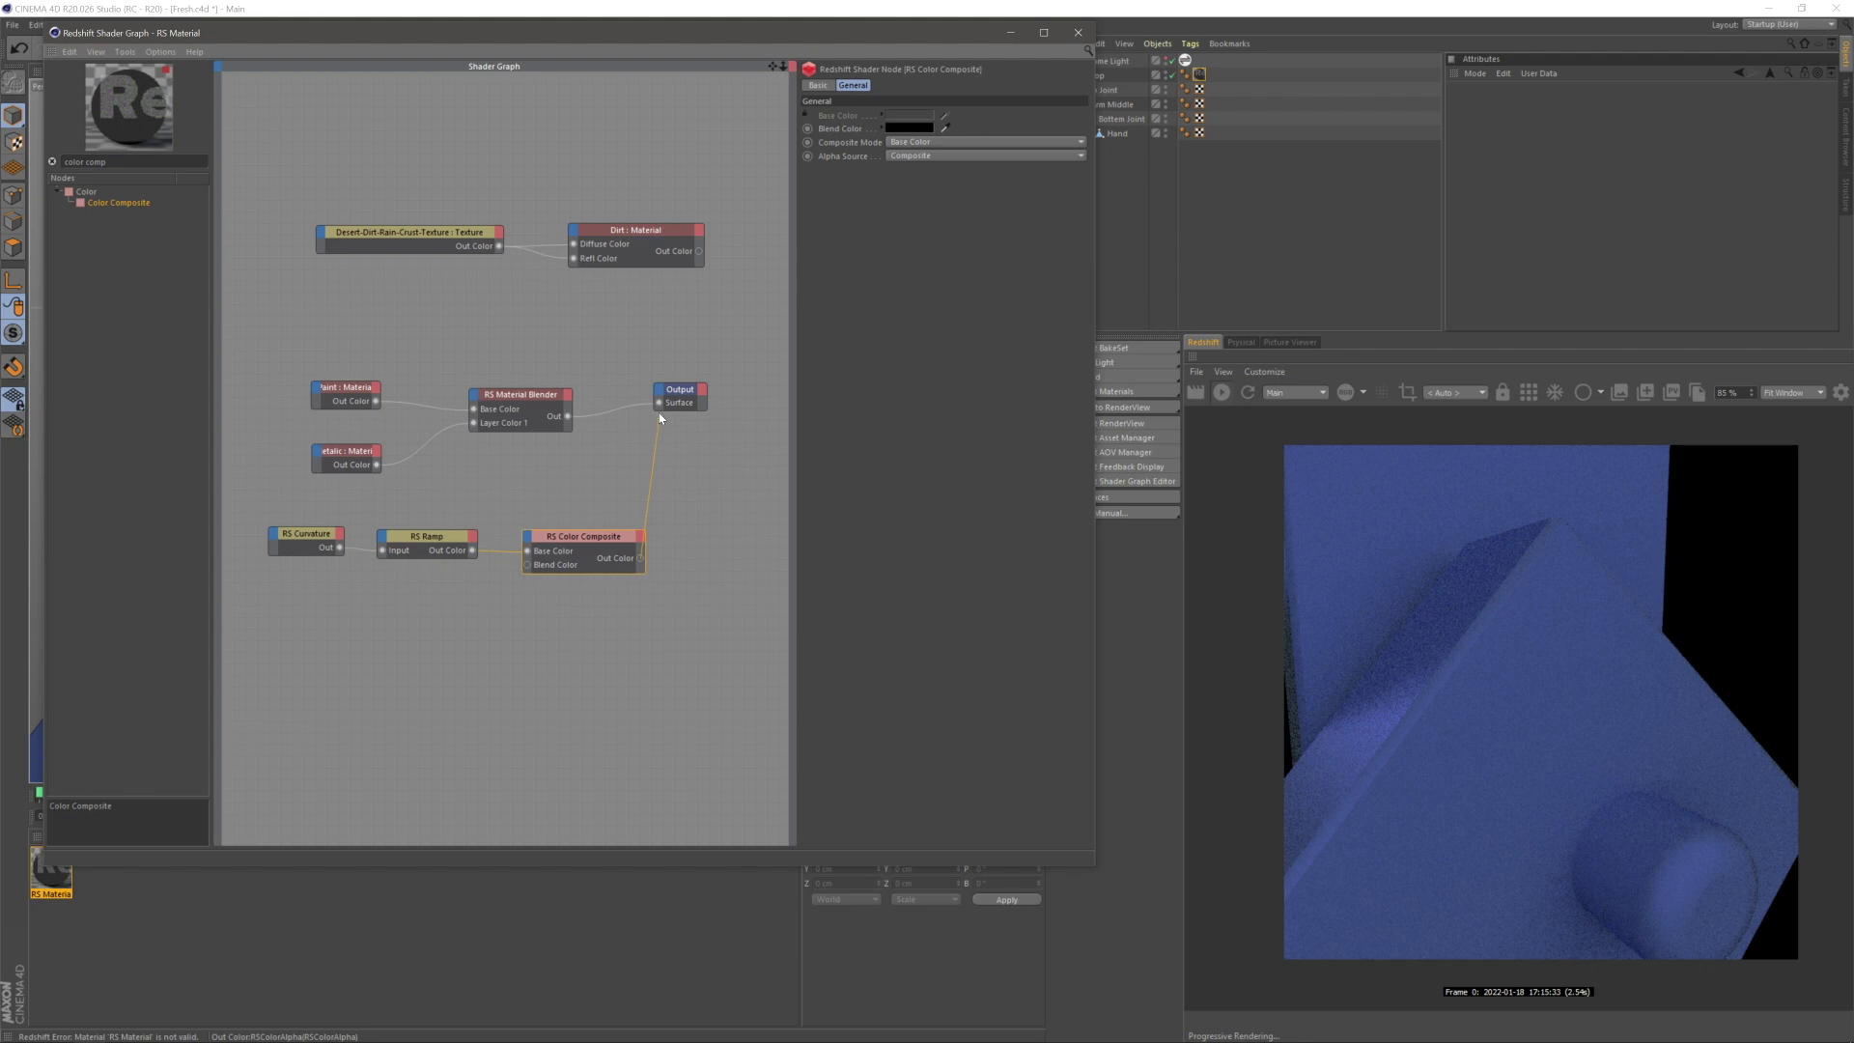
pyautogui.moveTo(661, 417); pyautogui.dragTo(659, 401)
pyautogui.click(583, 666)
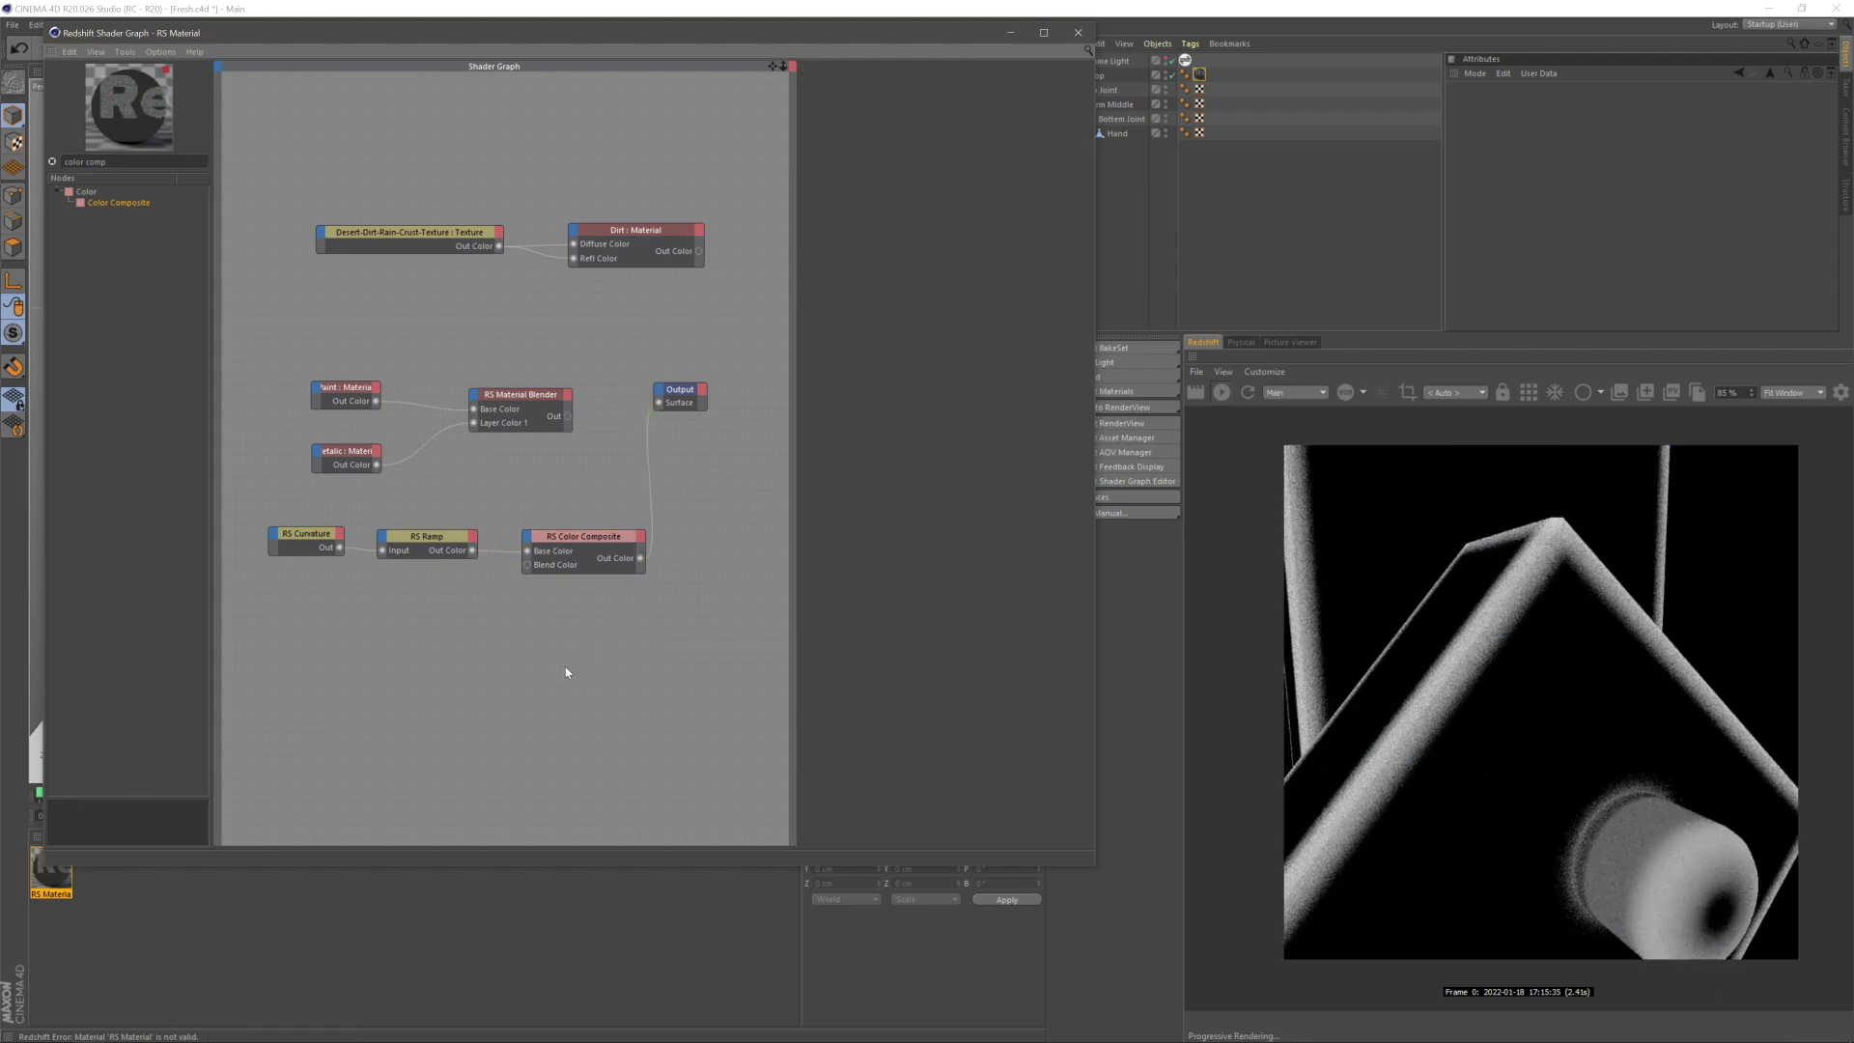
# - Duplicate the Ramp node below the original and move the copy's white knot to the far end of the gradient
pyautogui.moveTo(425, 767); pyautogui.dragTo(490, 715, button='middle')
pyautogui.moveTo(506, 482); pyautogui.dragTo(490, 546)
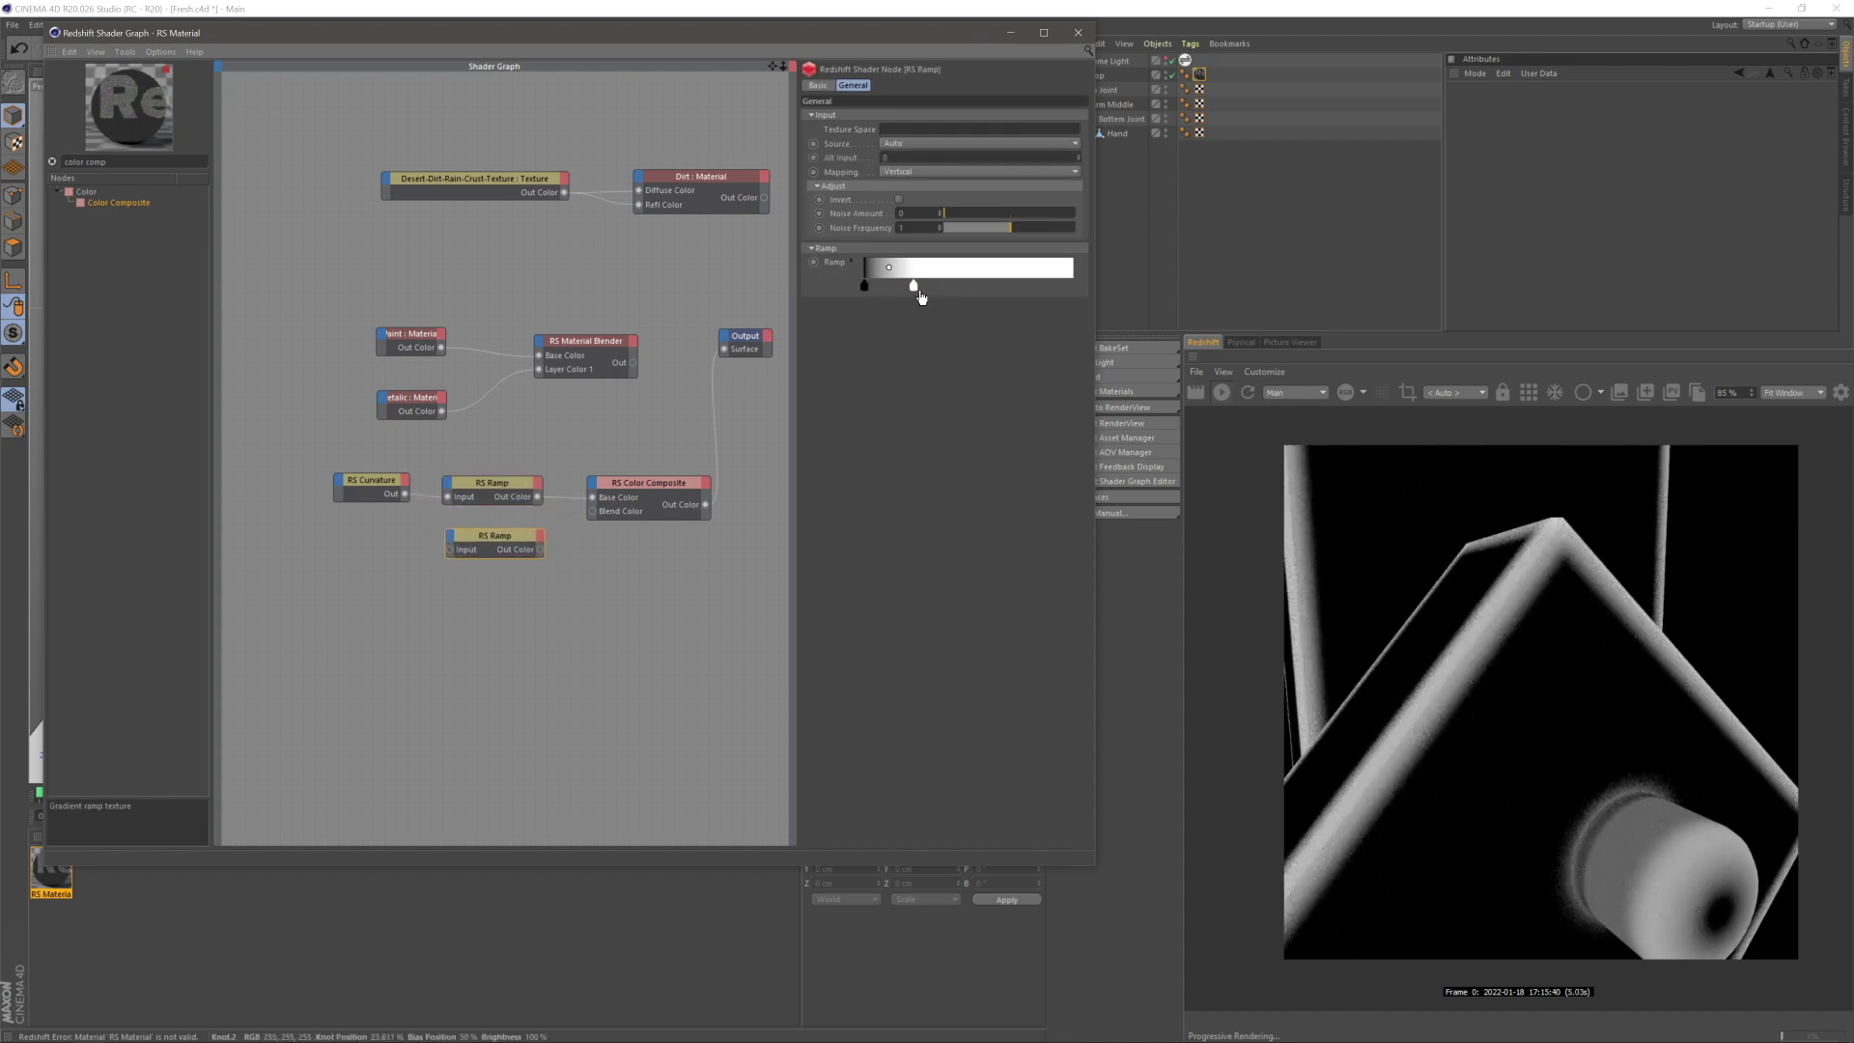
pyautogui.moveTo(921, 298); pyautogui.dragTo(1084, 290)
pyautogui.click(524, 725)
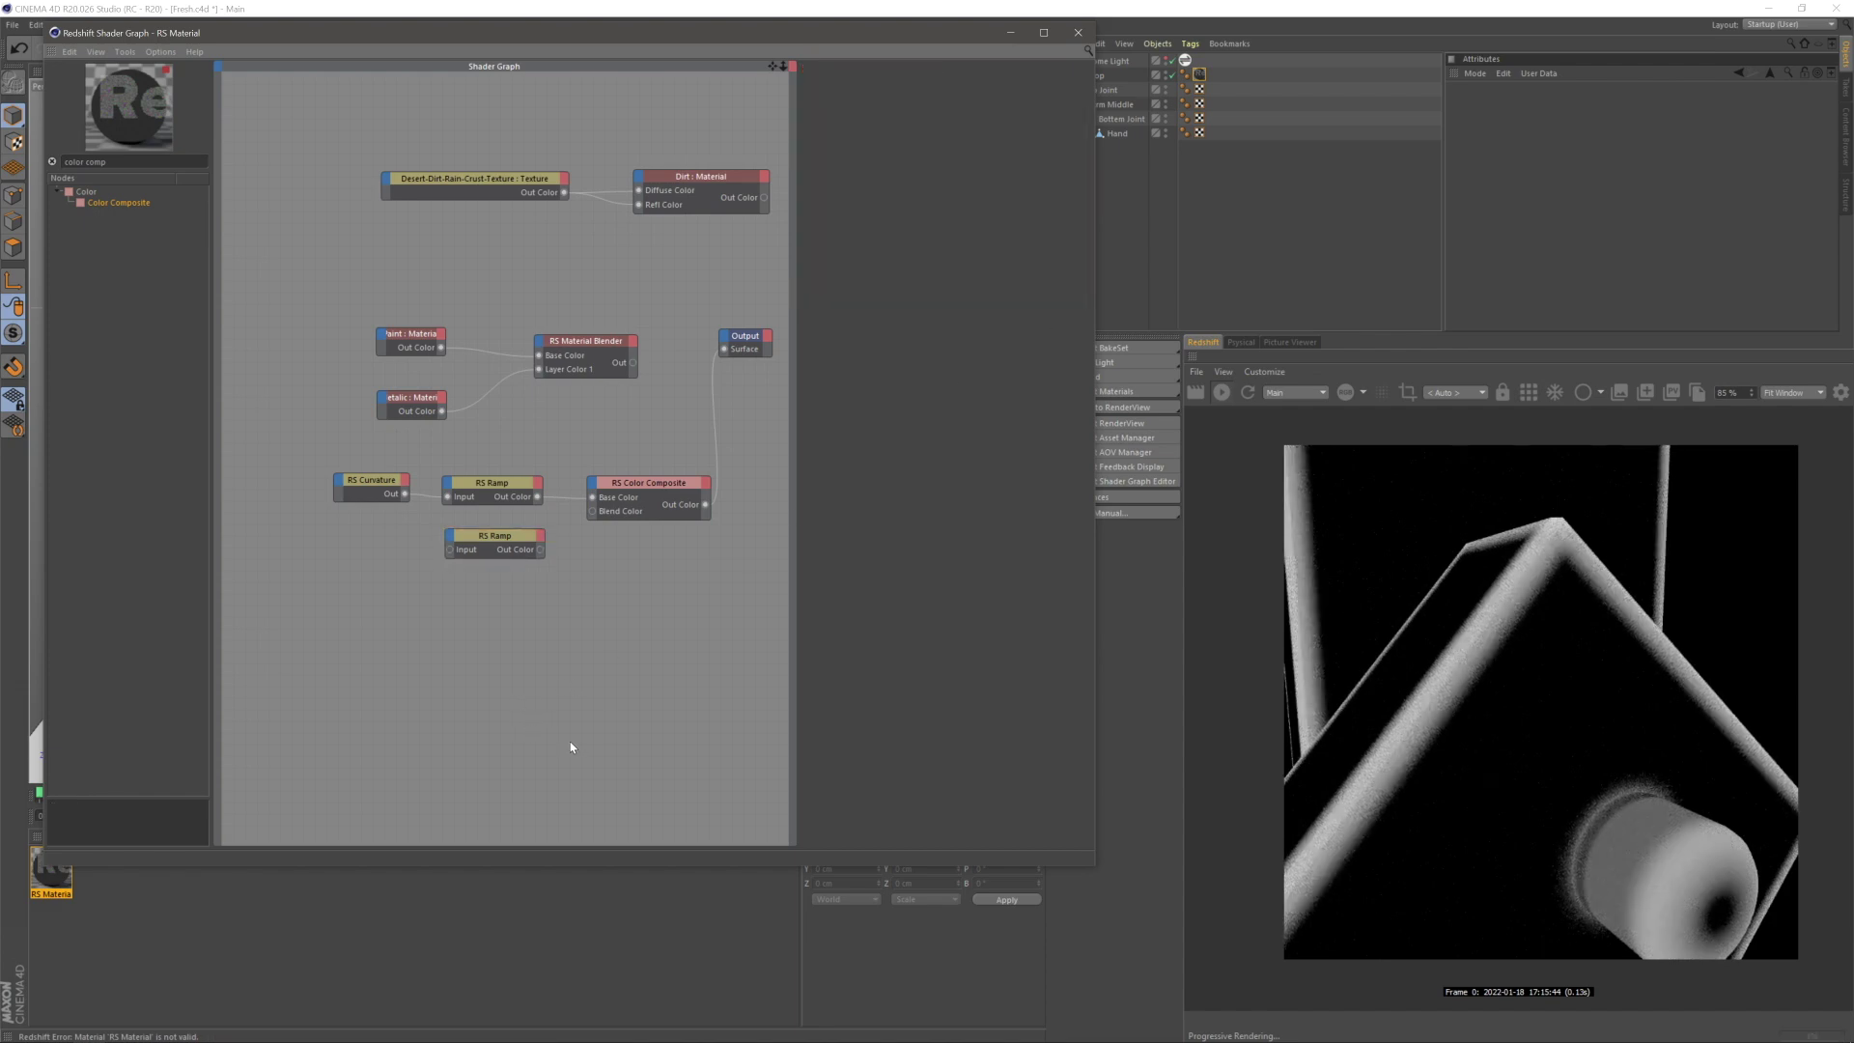
# - Preview grunge_map_16_bitmap_output in the Grunge folder, bring it into the shader graph and connect it to the second Ramp's input
pyautogui.hotkey('alt', 'Tab')
pyautogui.click(898, 577)
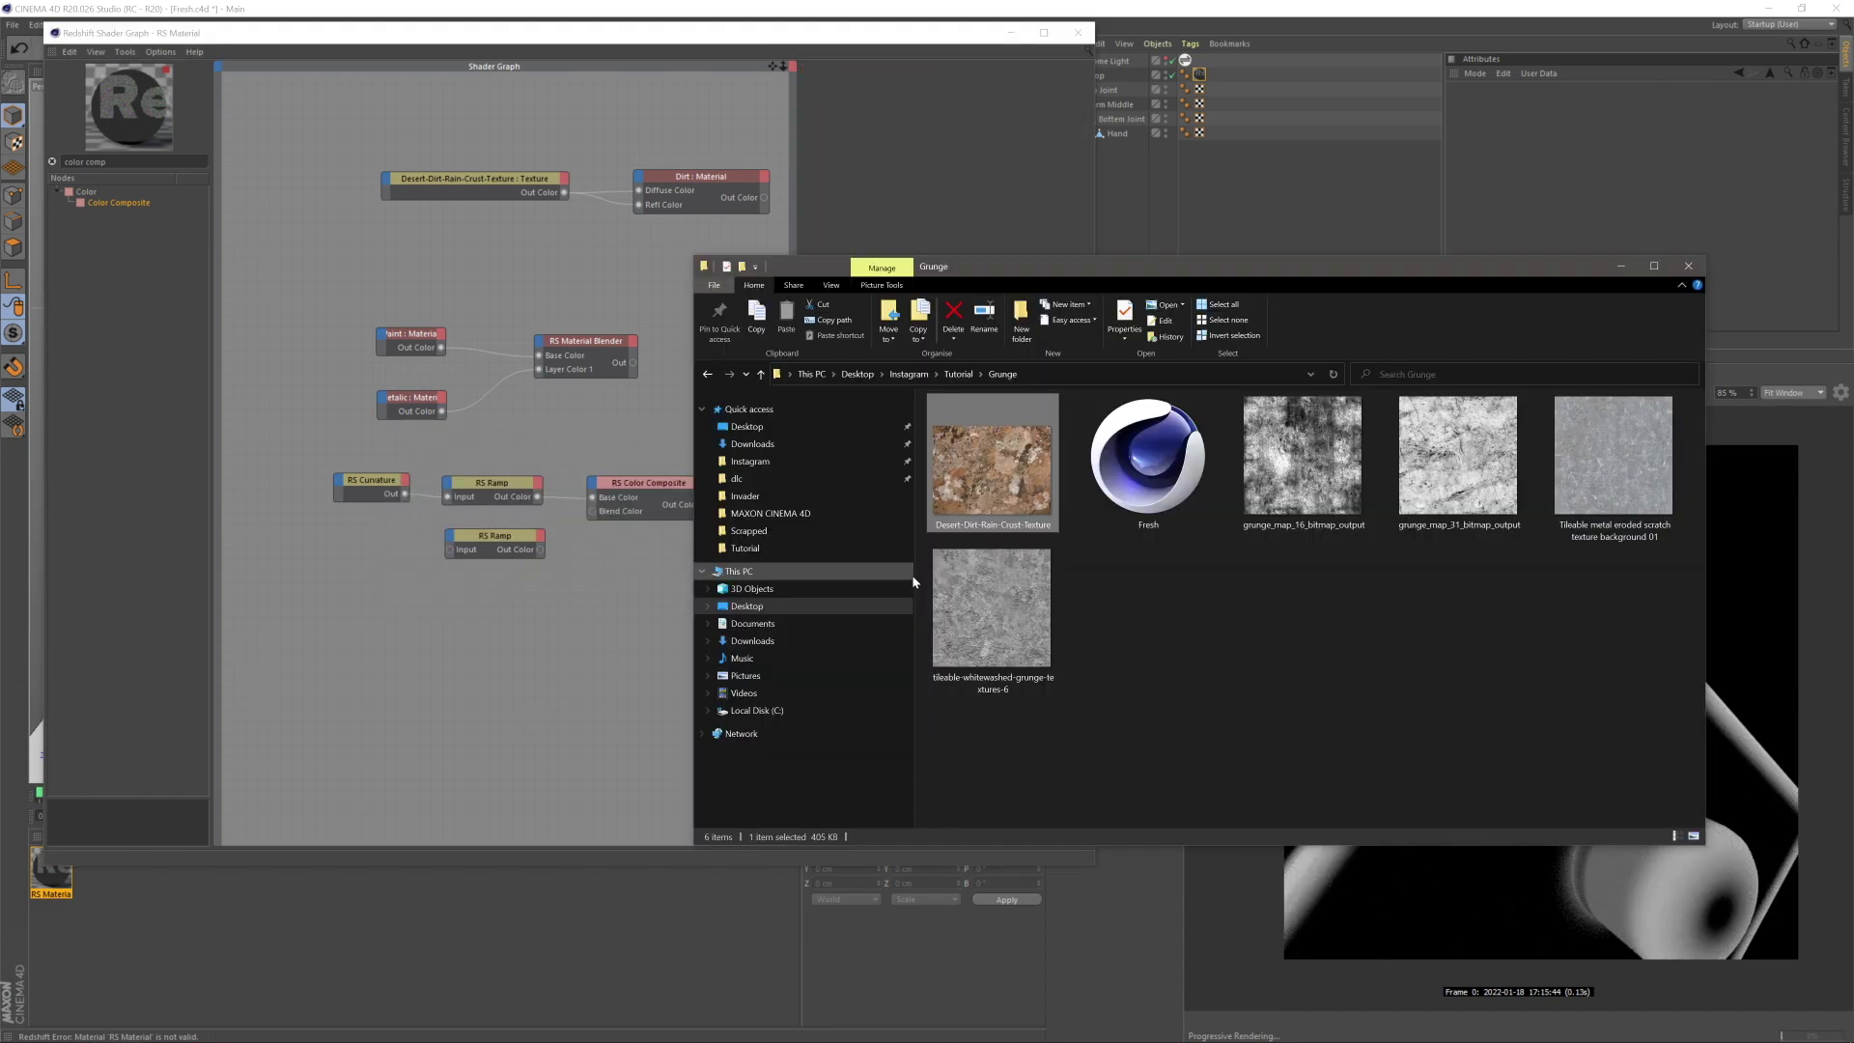
pyautogui.doubleClick(1324, 503)
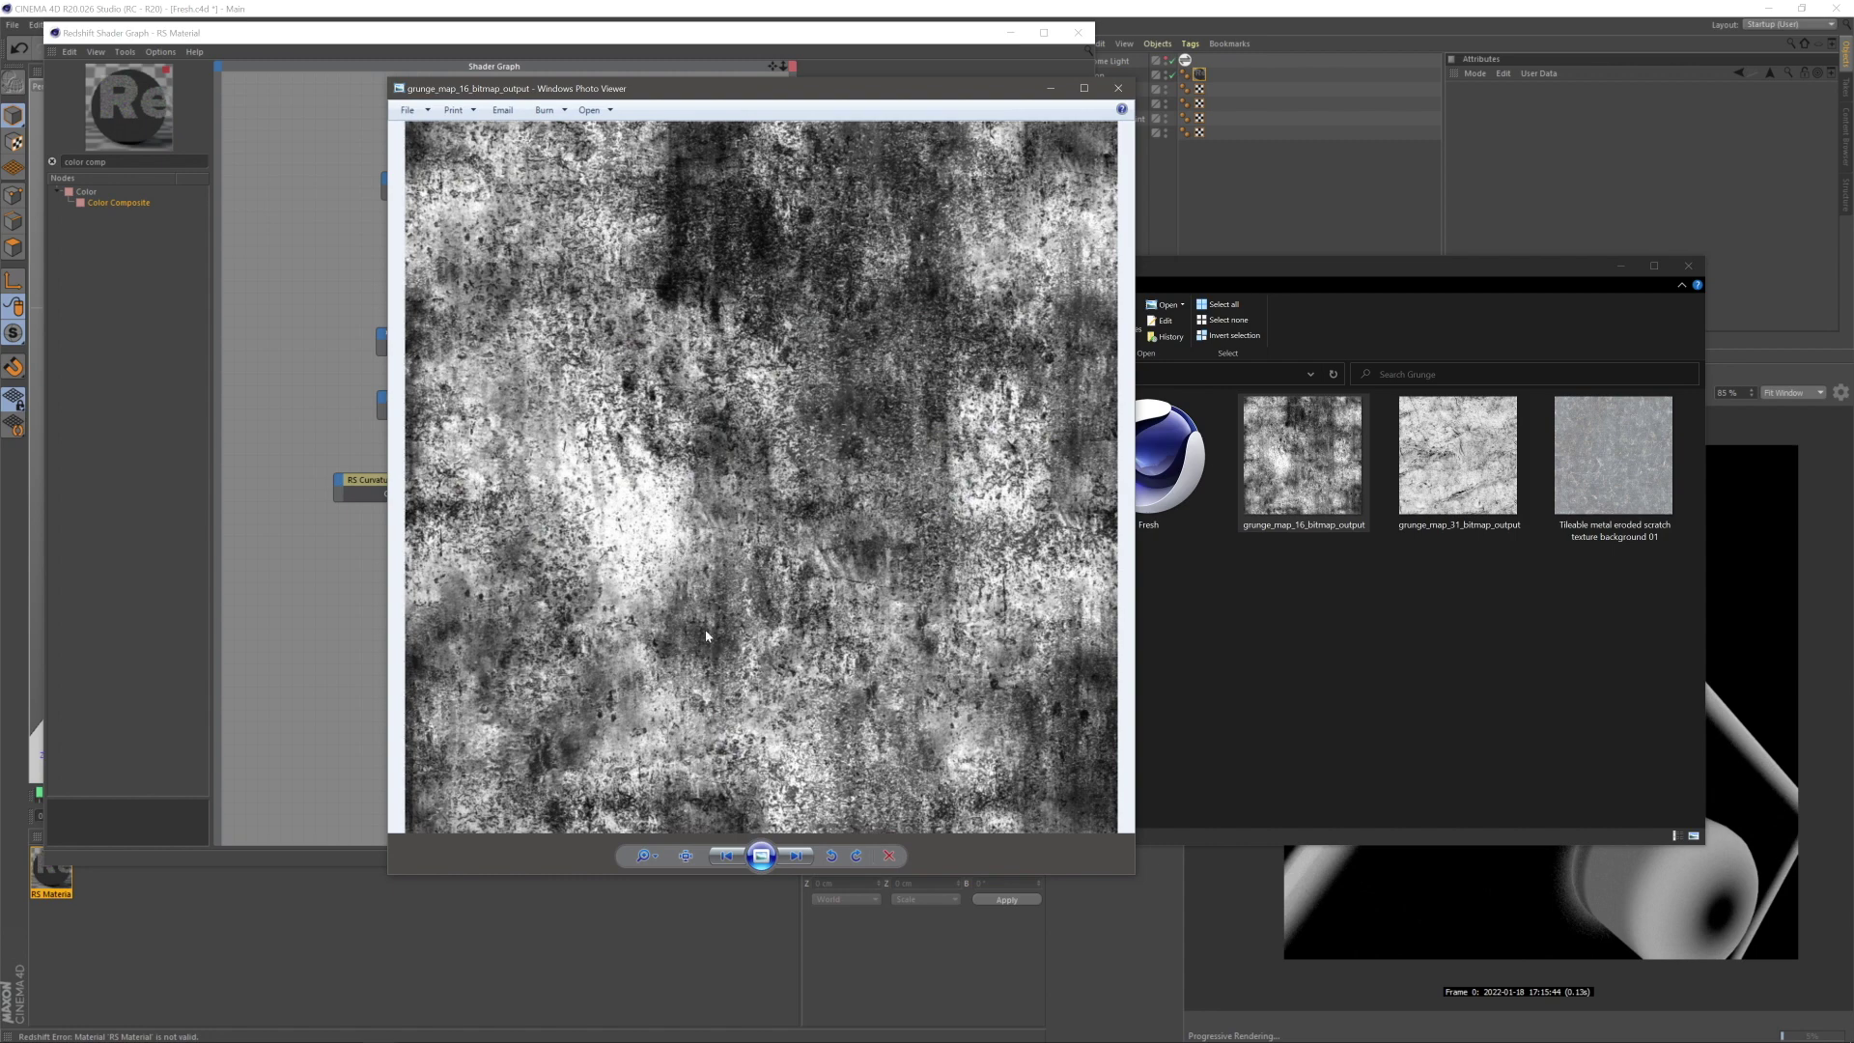
pyautogui.click(1118, 87)
pyautogui.moveTo(1303, 502); pyautogui.dragTo(329, 597)
pyautogui.click(462, 695)
pyautogui.moveTo(448, 553); pyautogui.dragTo(383, 540)
pyautogui.click(530, 612)
pyautogui.moveTo(653, 585); pyautogui.dragTo(612, 602, button='middle')
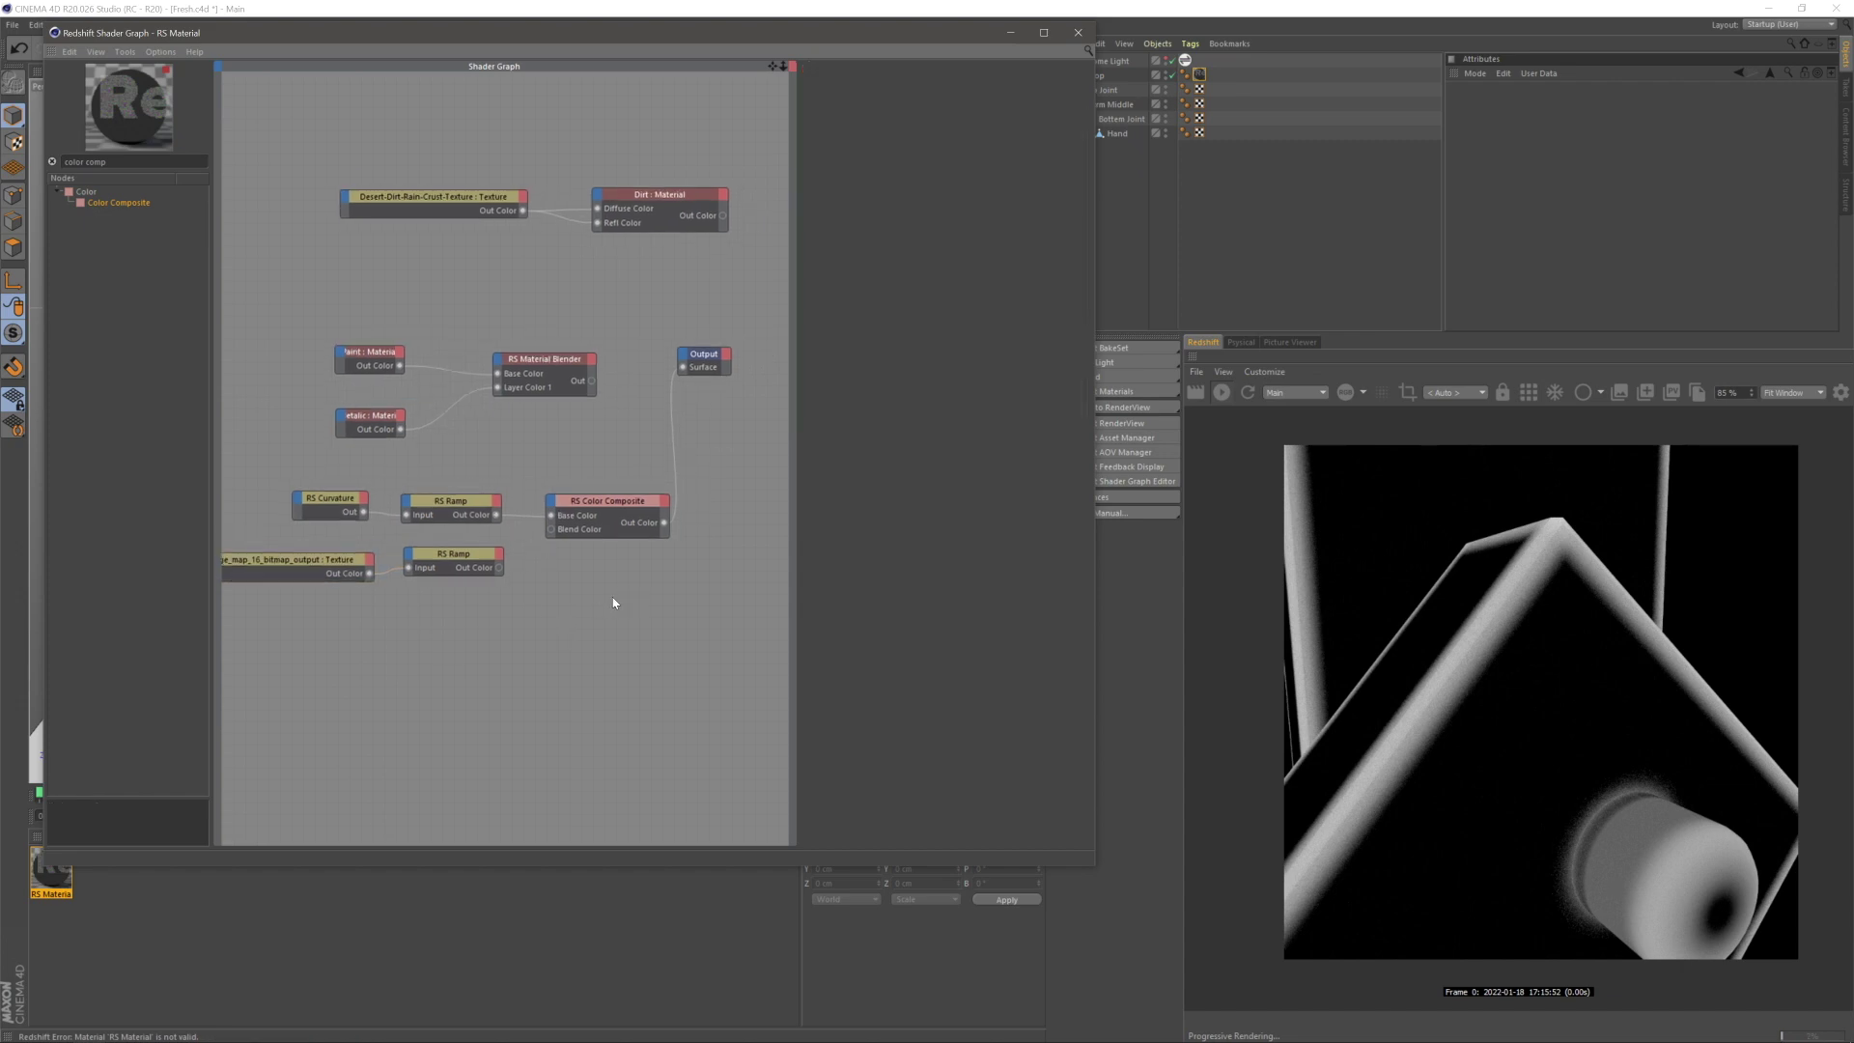
# - Connect the second Ramp to the Output's Surface and bring its black and white knots close together past the gradient's middle
pyautogui.moveTo(498, 568); pyautogui.dragTo(683, 368)
pyautogui.click(451, 563)
pyautogui.moveTo(869, 289); pyautogui.dragTo(993, 292)
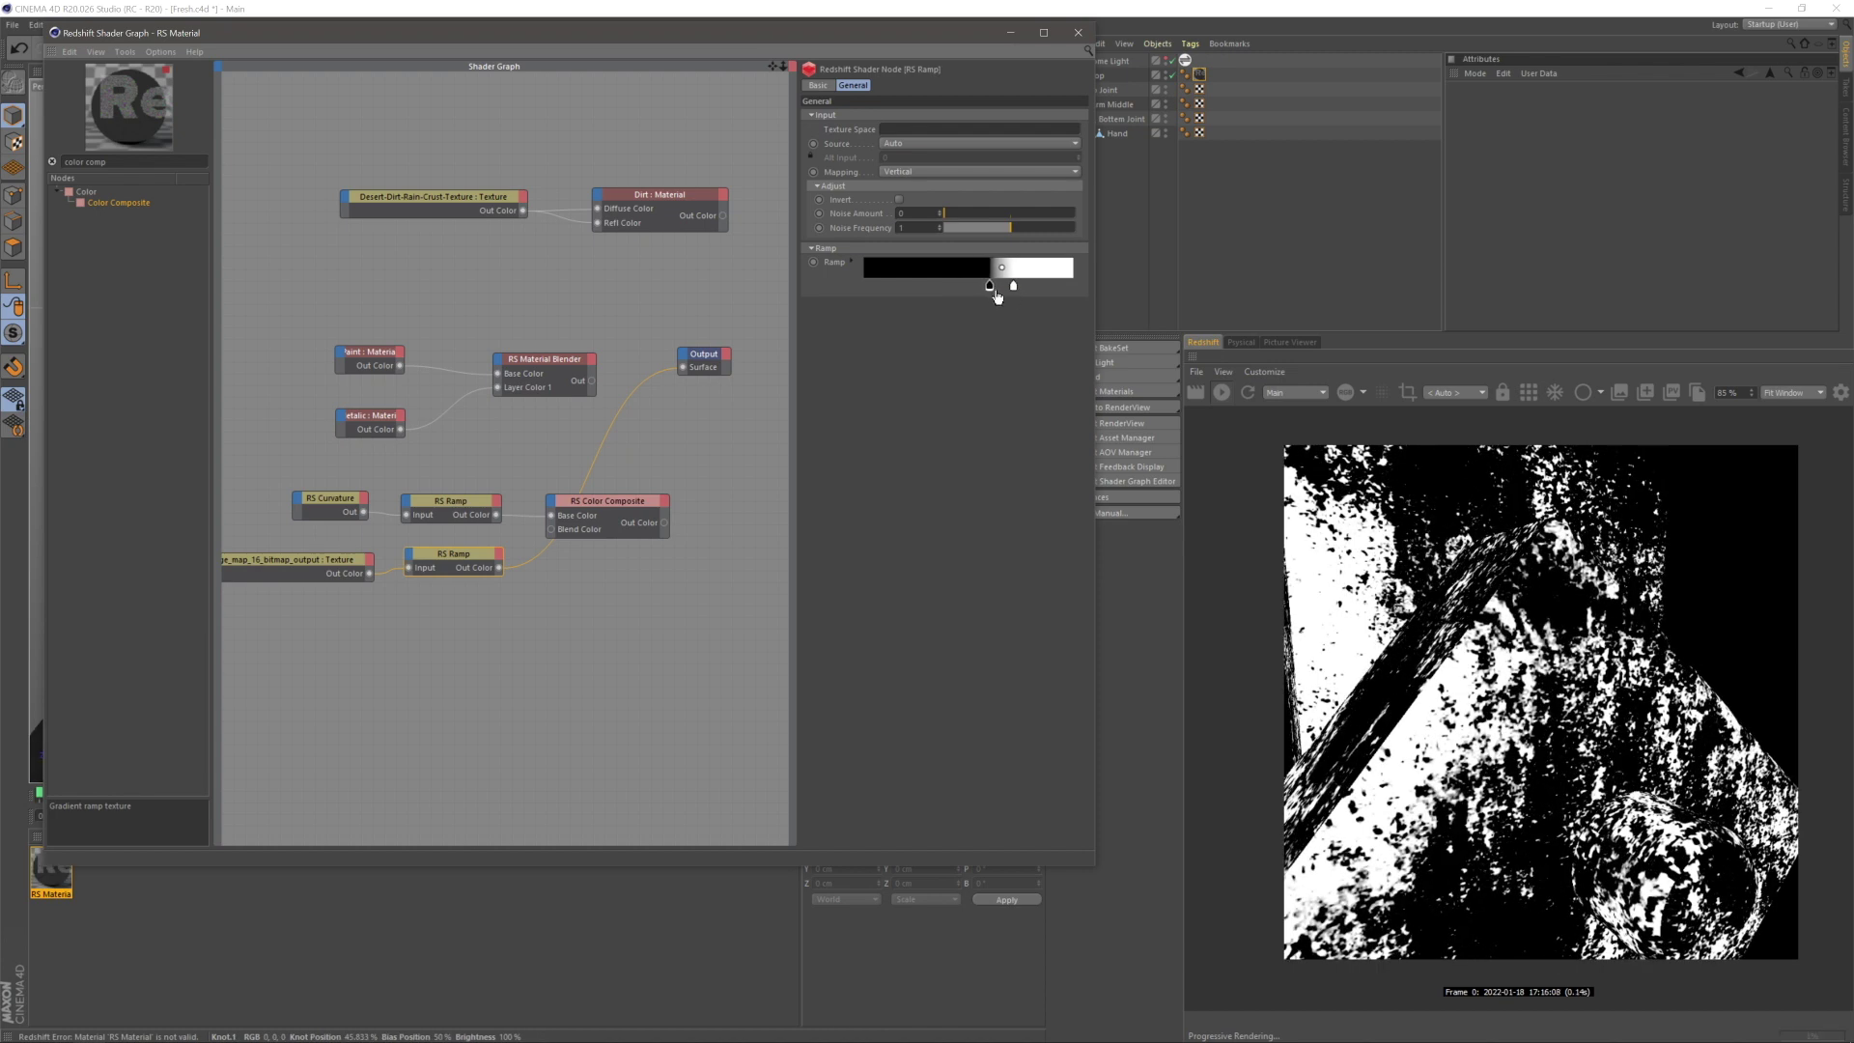
# - Try a scale of 2 in both directions on the grunge texture
pyautogui.click(322, 561)
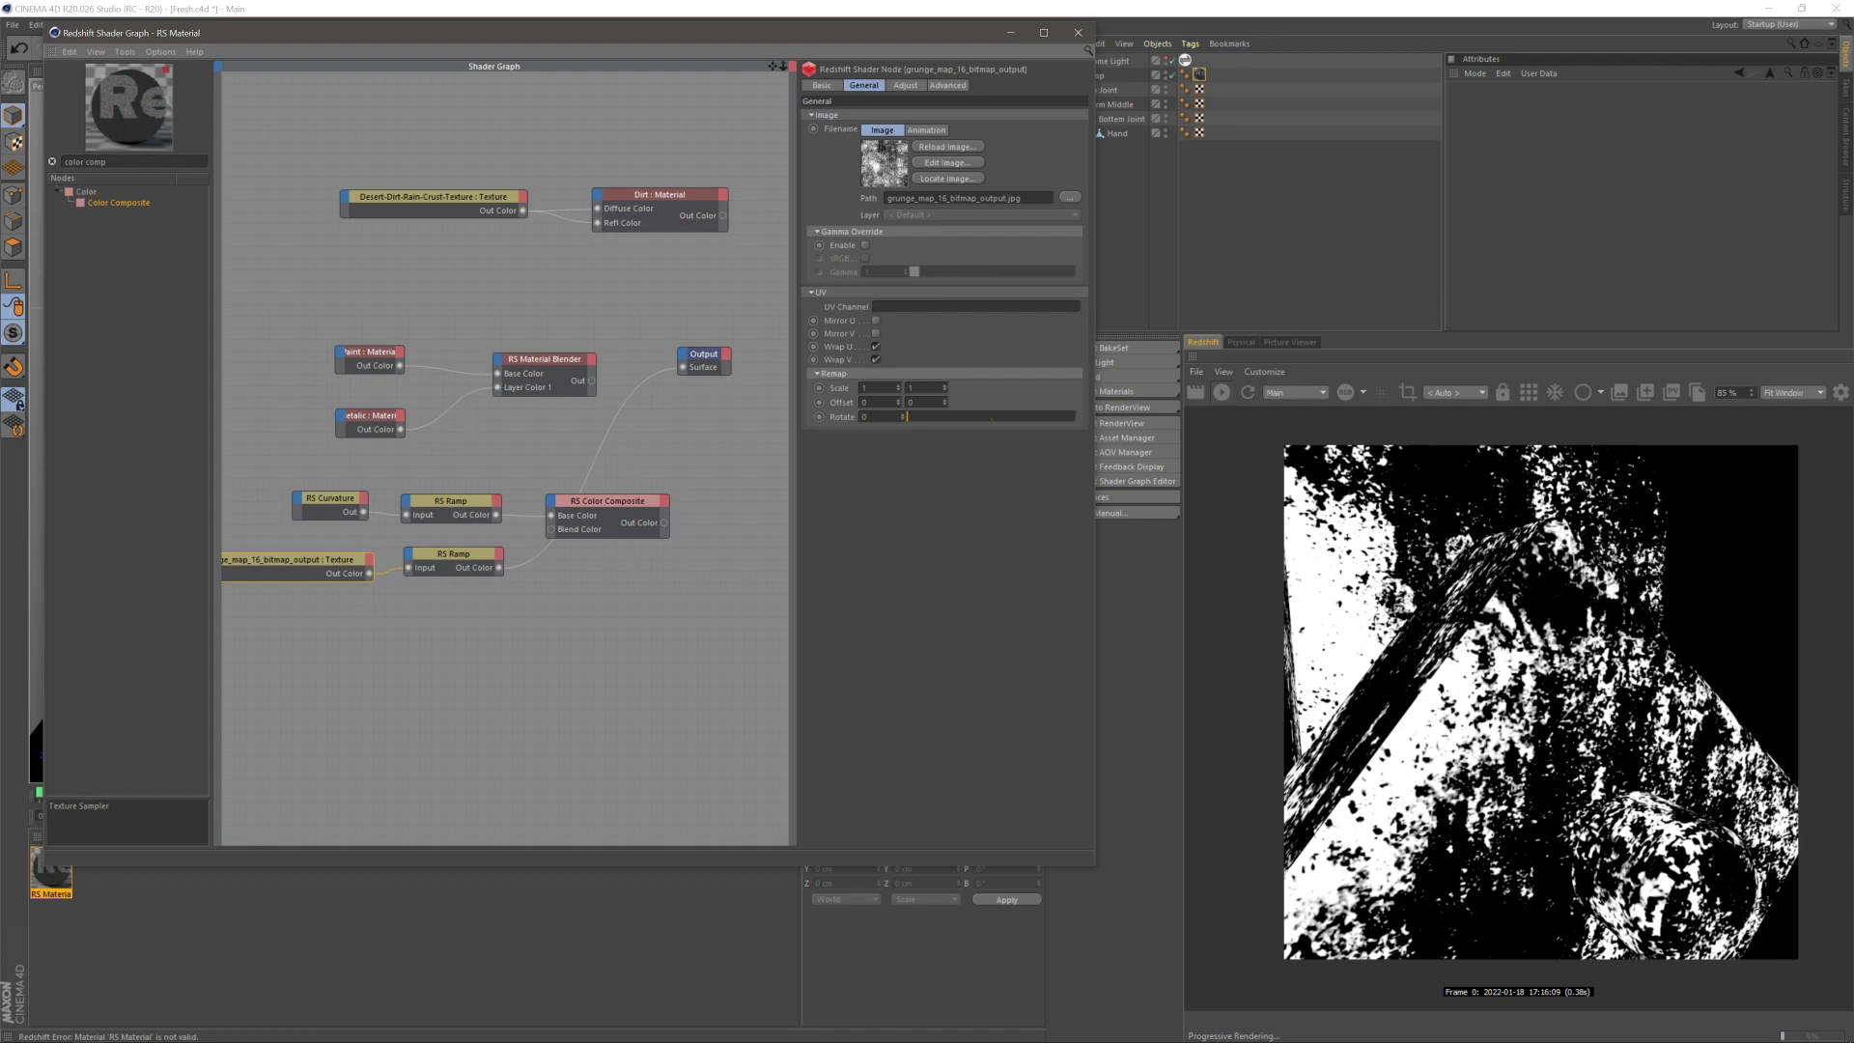
pyautogui.press('Tab')
pyautogui.write('2')
pyautogui.press('Return')
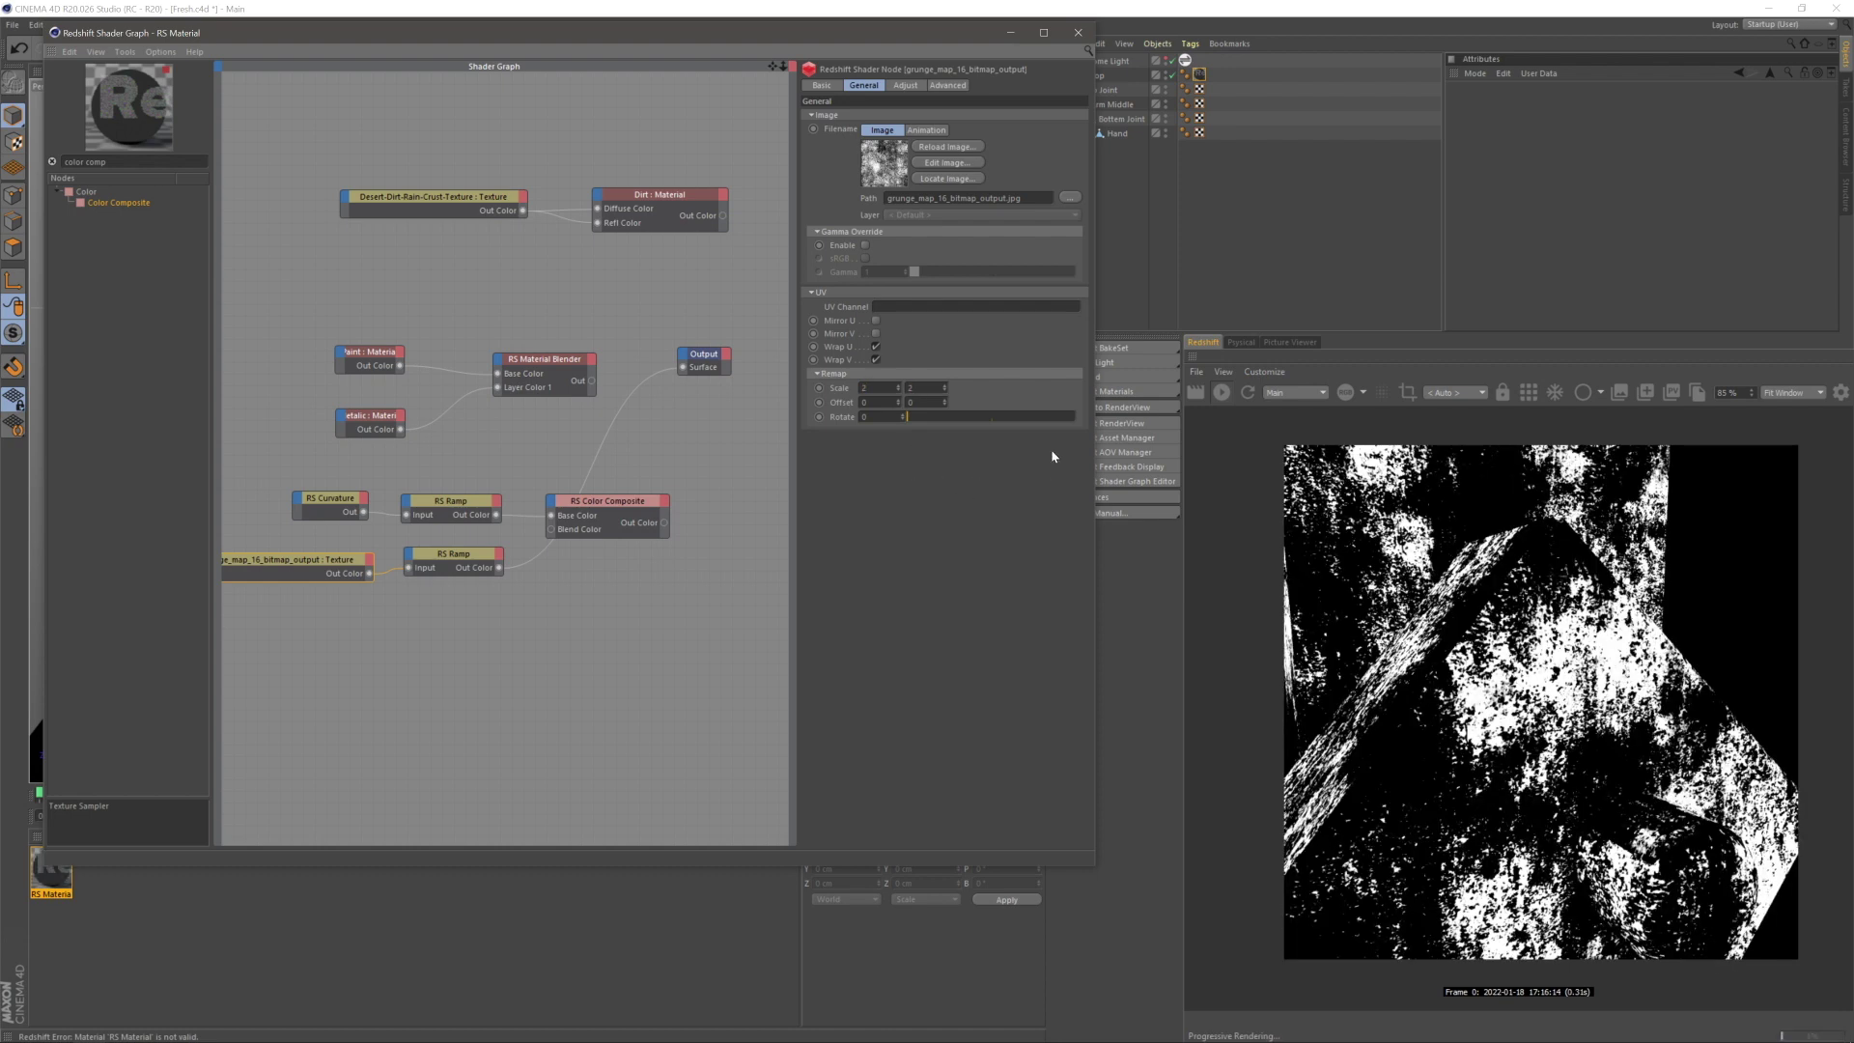
# - Adjust the second Ramp's knots, with black just past the middle and white at about three quarters of the gradient
pyautogui.click(455, 554)
pyautogui.moveTo(992, 286)
pyautogui.mouseDown()
pyautogui.moveTo(945, 297)
pyautogui.moveTo(998, 311)
pyautogui.moveTo(983, 299)
pyautogui.moveTo(1017, 289)
pyautogui.mouseUp()
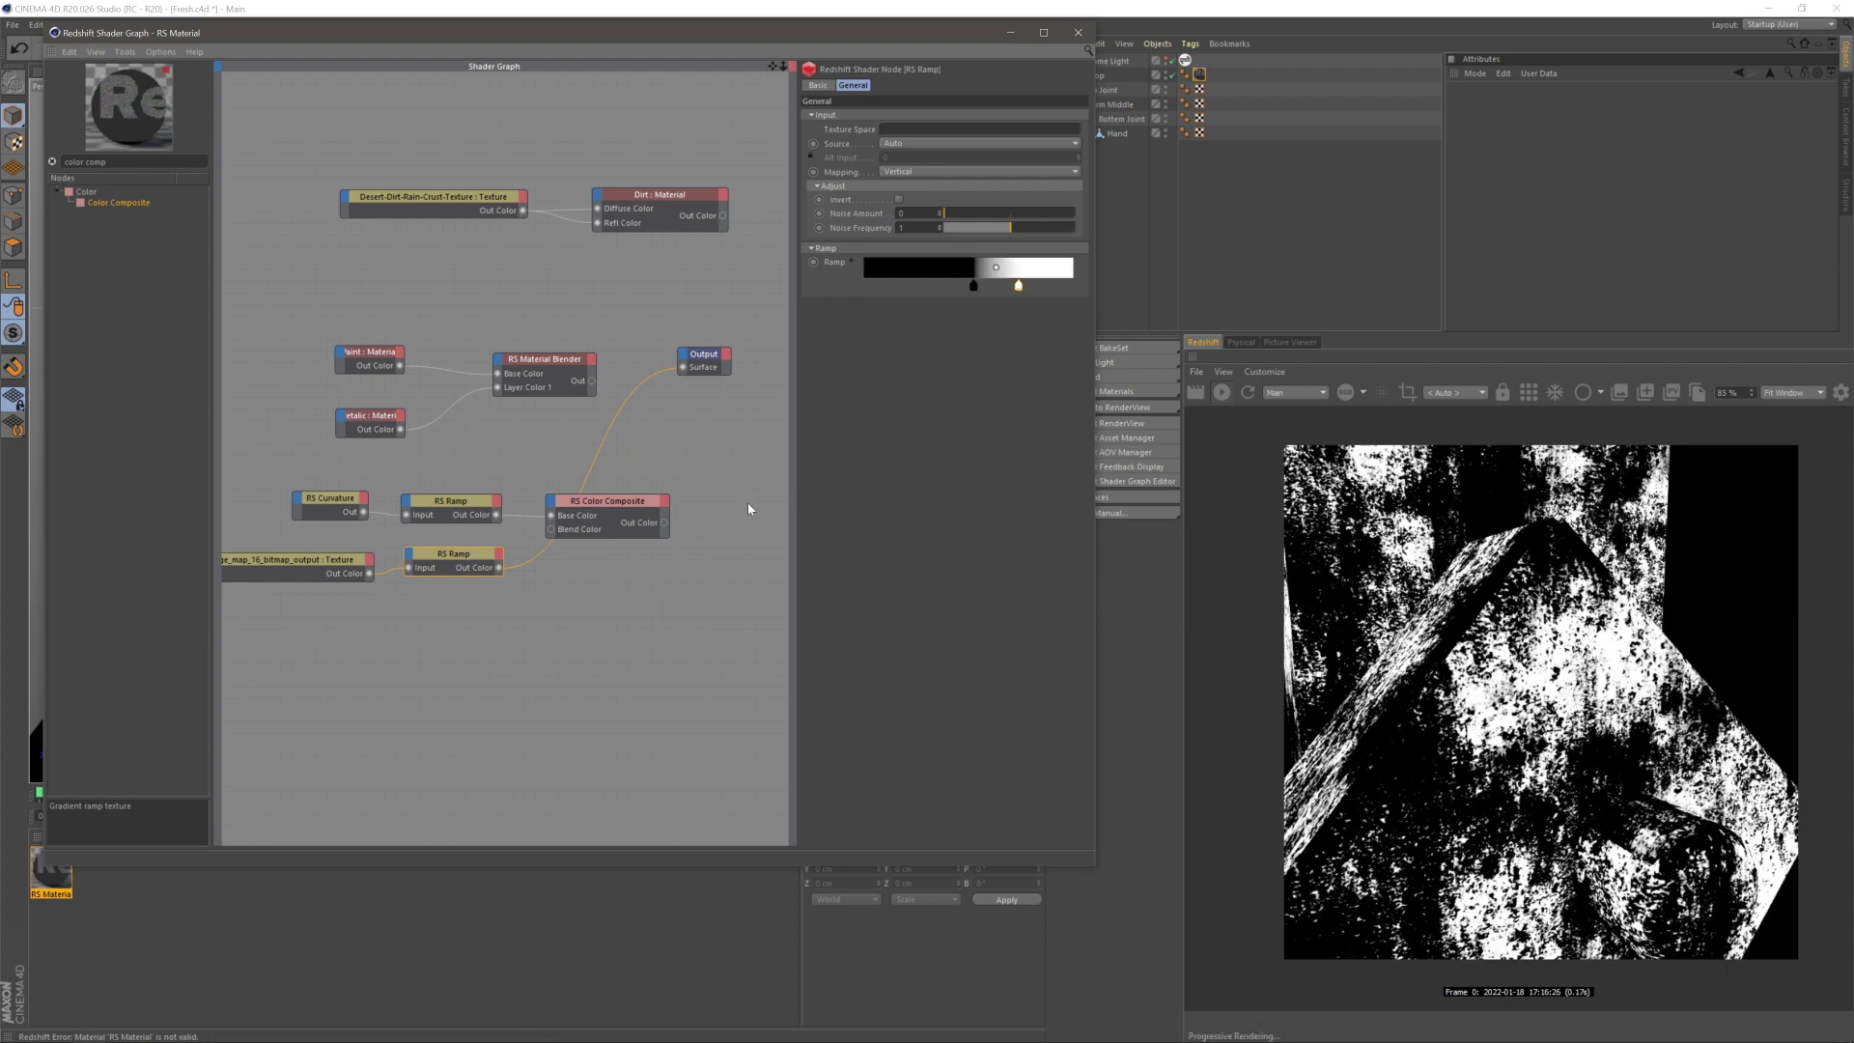
pyautogui.click(588, 650)
pyautogui.moveTo(570, 600); pyautogui.dragTo(591, 603, button='middle')
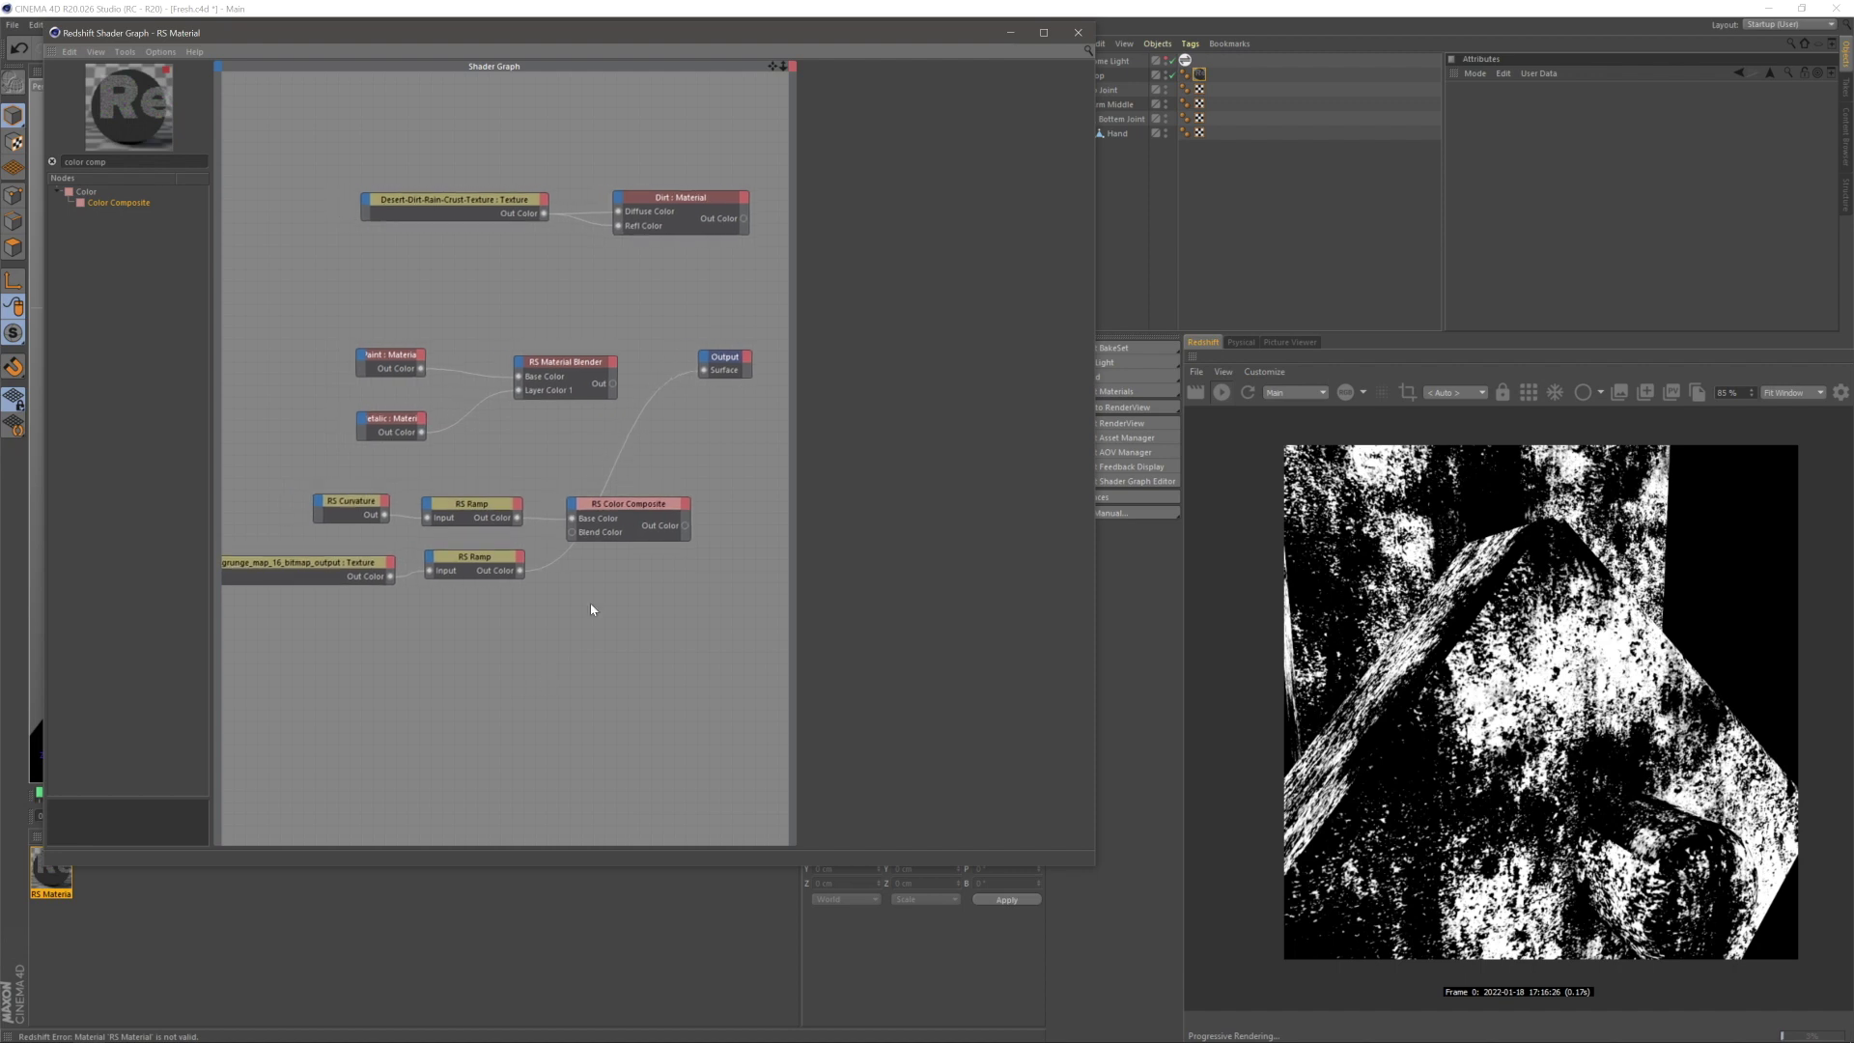
# - Connect the second Ramp to the Color Composite's Blend Color and the Color Composite to the Output's Surface
pyautogui.moveTo(703, 367); pyautogui.dragTo(690, 377)
pyautogui.moveTo(583, 538); pyautogui.dragTo(576, 536)
pyautogui.moveTo(615, 605); pyautogui.dragTo(504, 610, button='middle')
pyautogui.moveTo(574, 529); pyautogui.dragTo(596, 380)
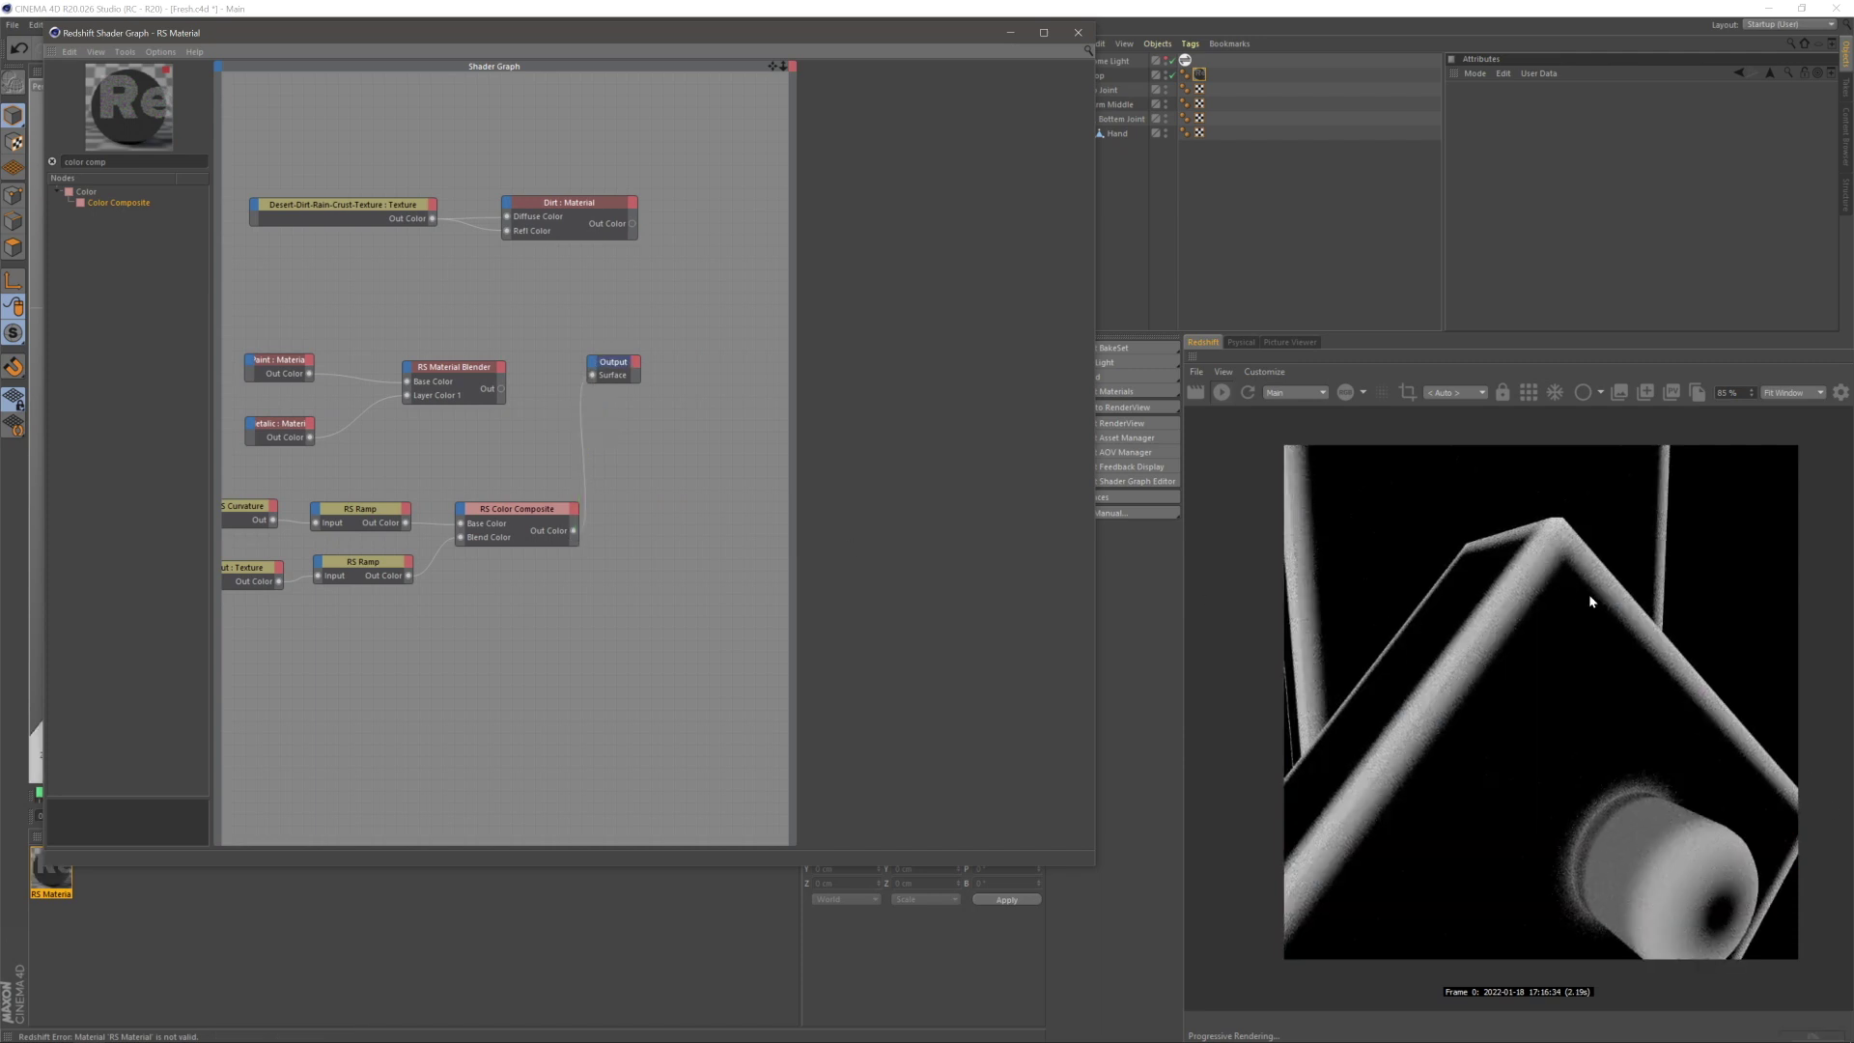
# - Try the Add composite mode on the Color Composite node and switch it to Multiply
pyautogui.click(533, 519)
pyautogui.click(941, 142)
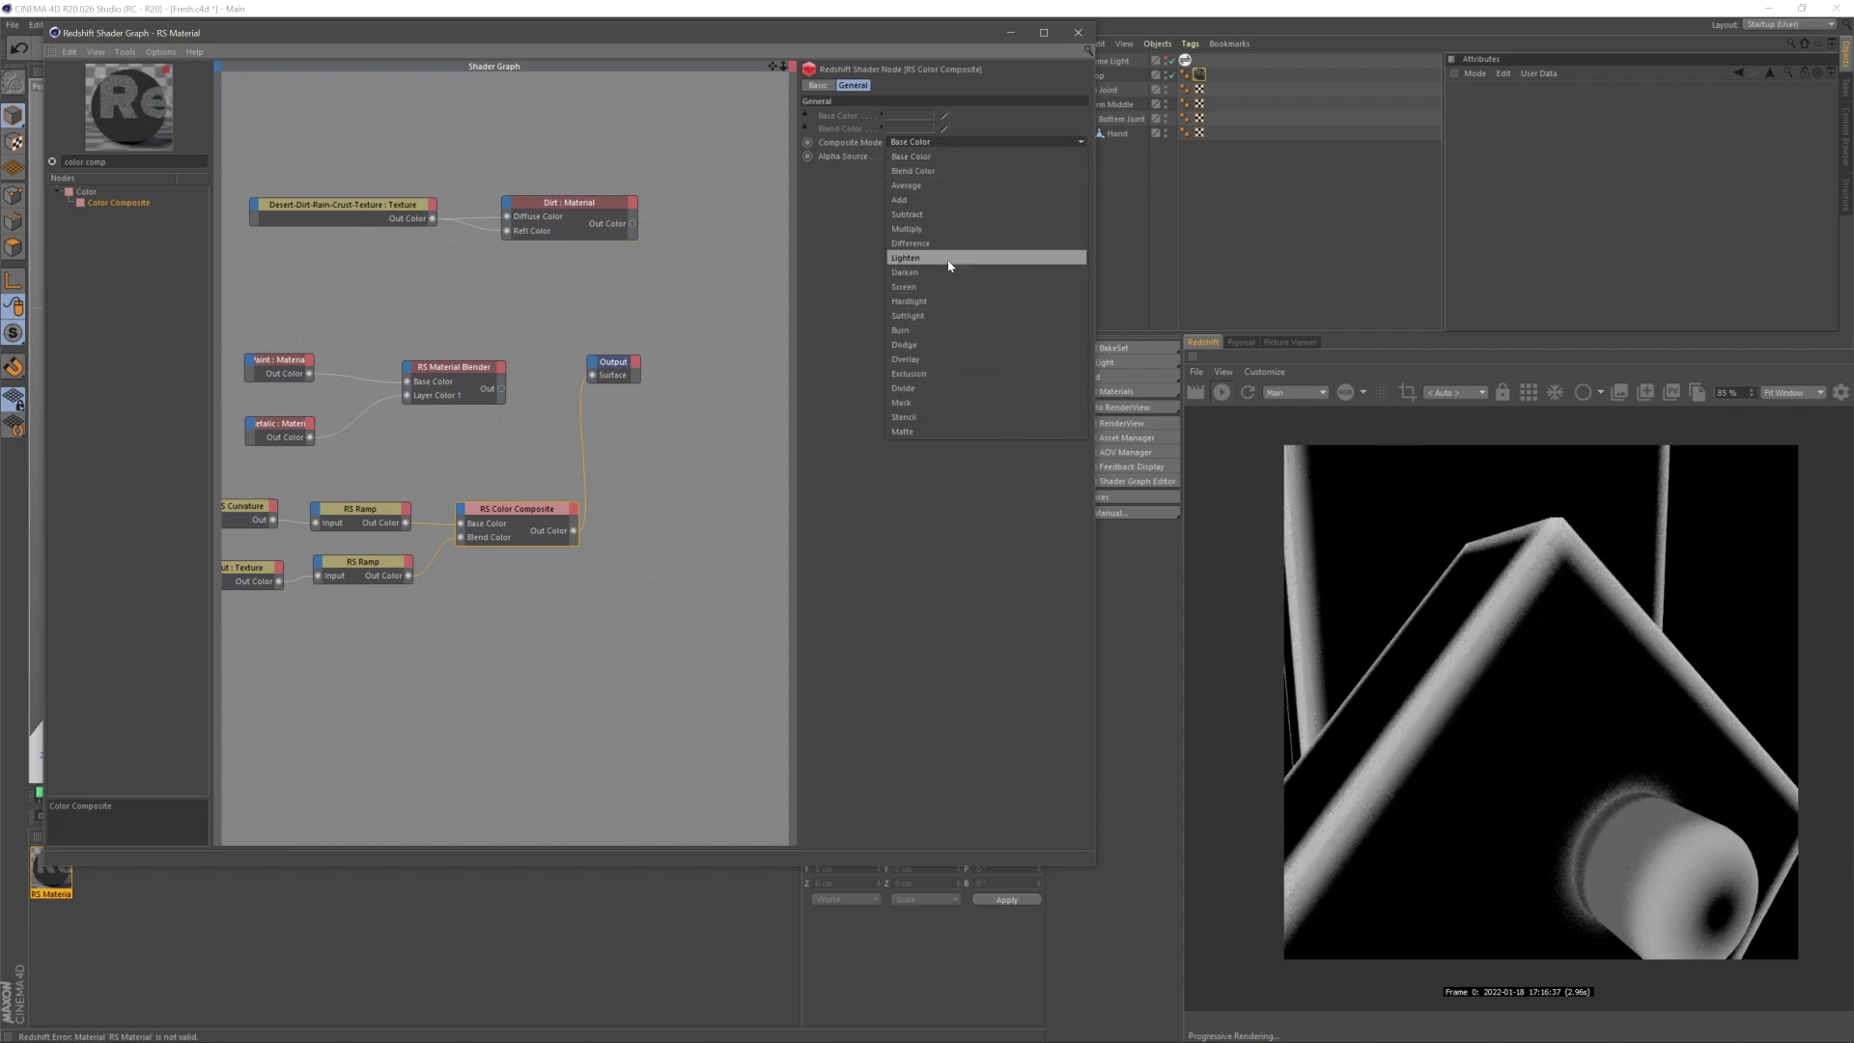
pyautogui.click(923, 205)
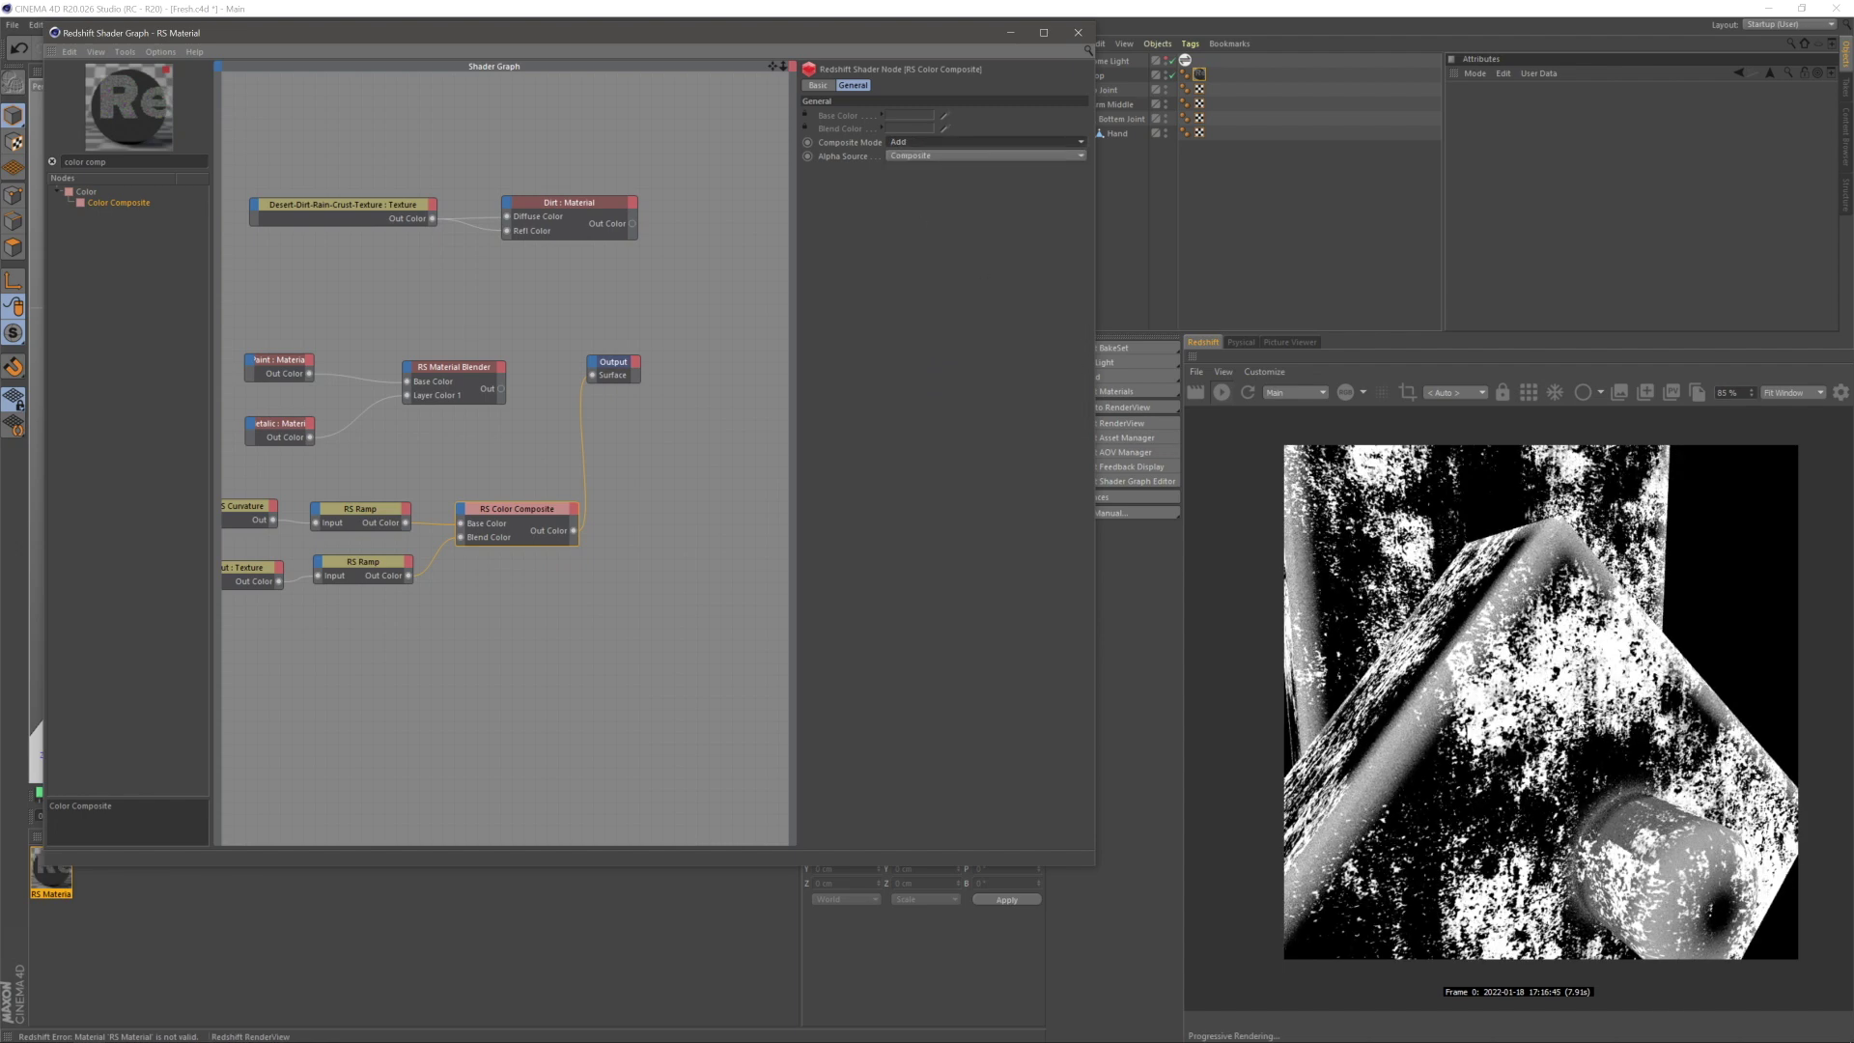
pyautogui.click(908, 142)
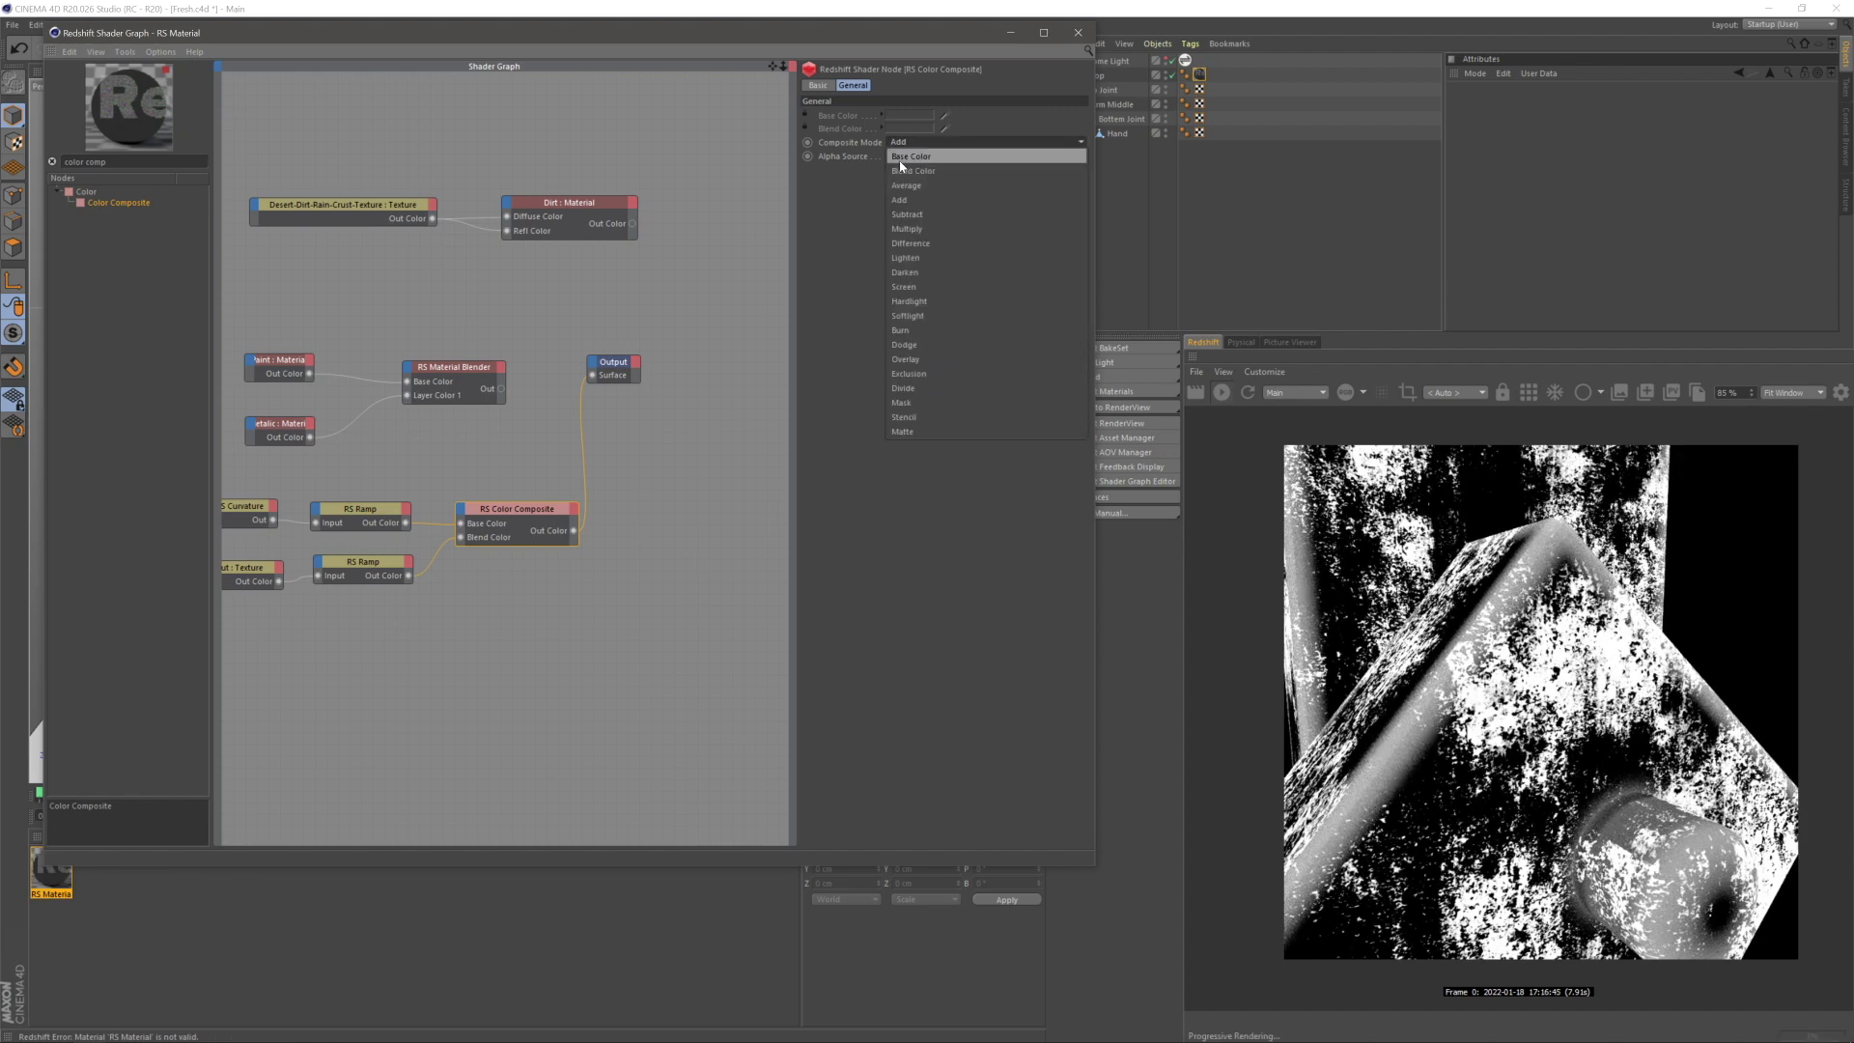
pyautogui.click(932, 240)
pyautogui.click(1492, 682)
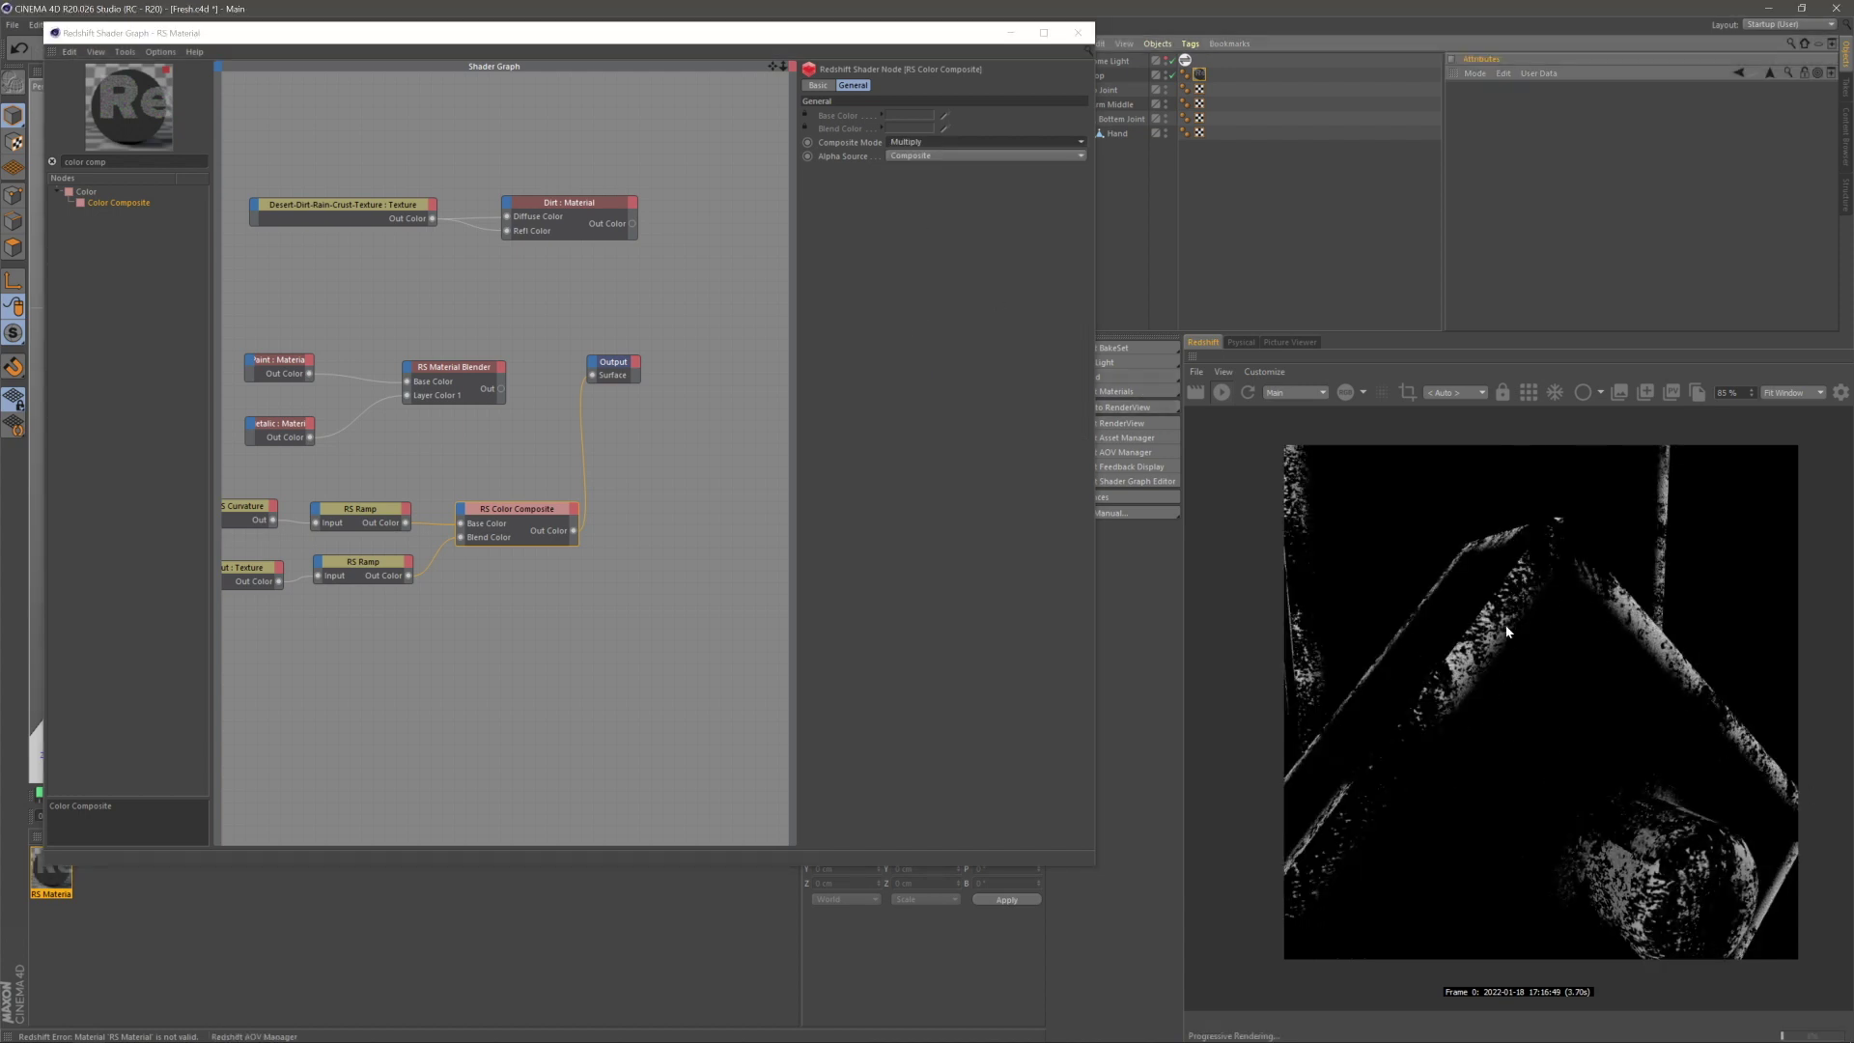
pyautogui.click(621, 662)
pyautogui.moveTo(458, 722); pyautogui.dragTo(564, 699, button='middle')
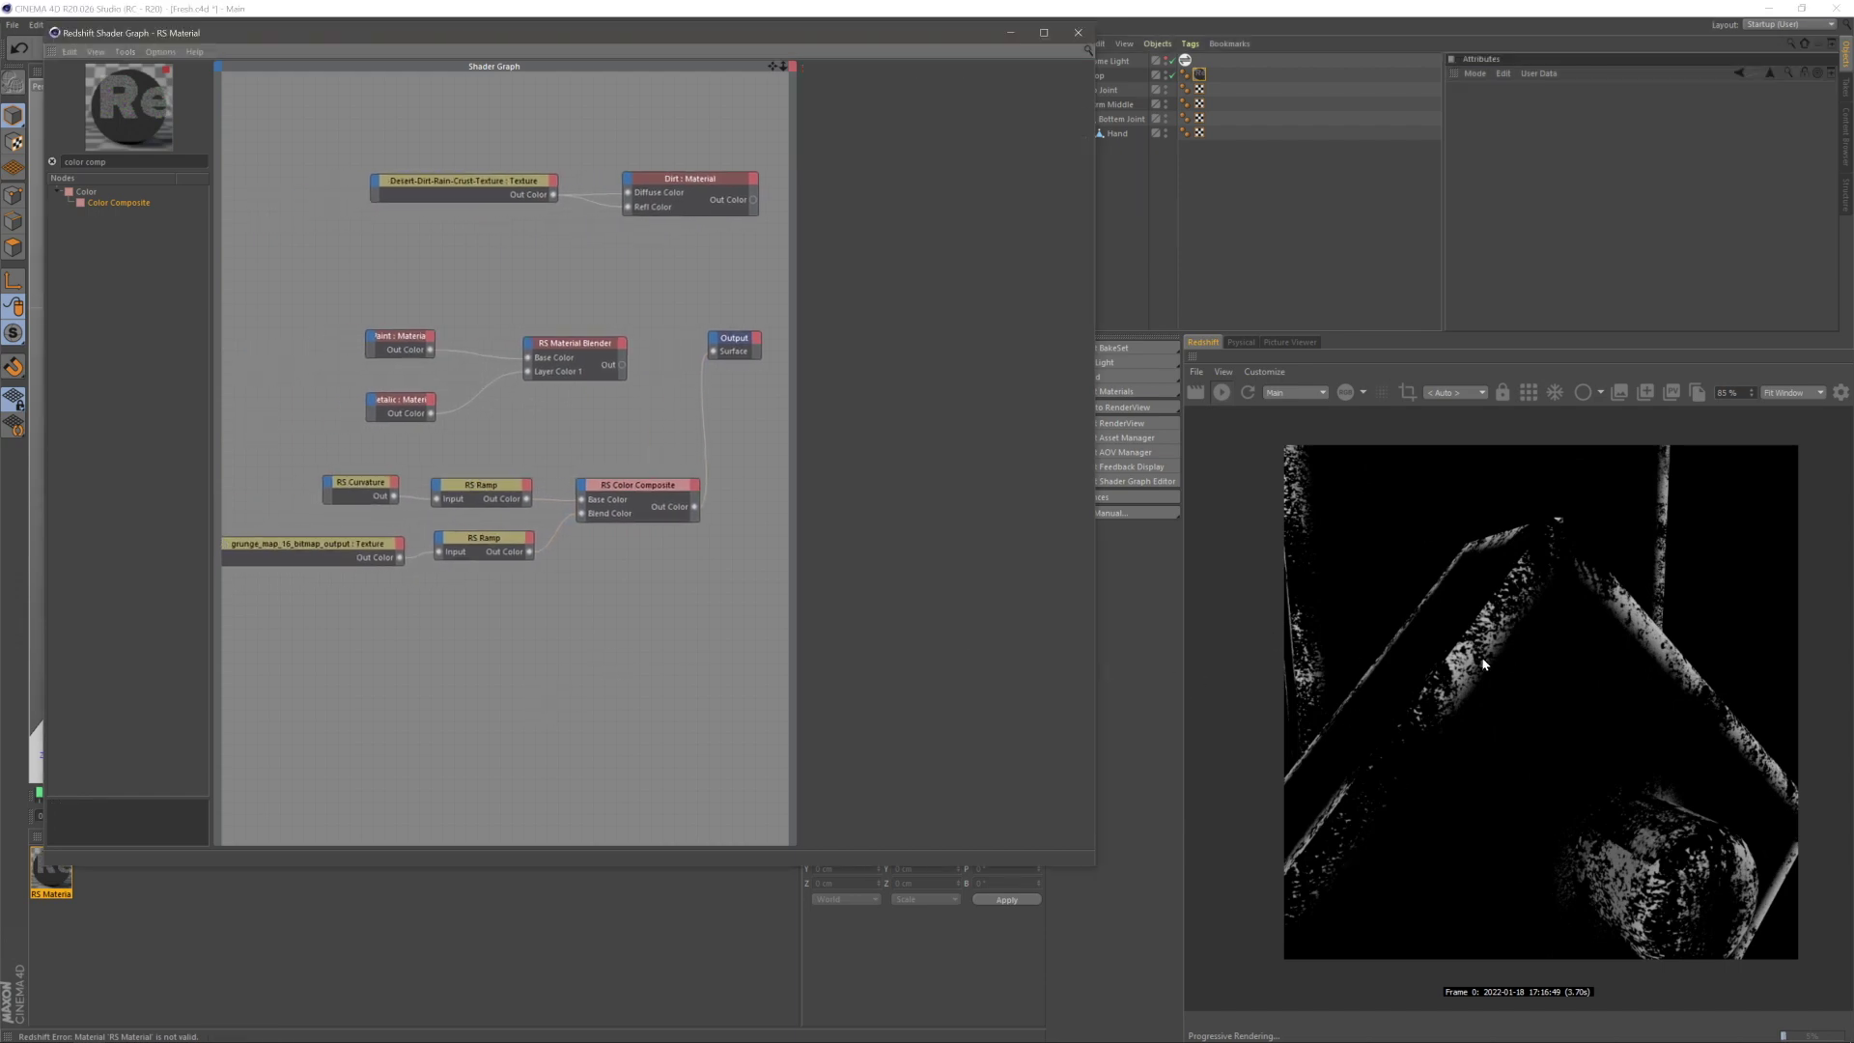
# - Try a scale of 0.5 in both directions on the grunge texture and inspect the cylinder's mask closely in the render
pyautogui.moveTo(493, 662); pyautogui.dragTo(541, 673, button='middle')
pyautogui.click(428, 562)
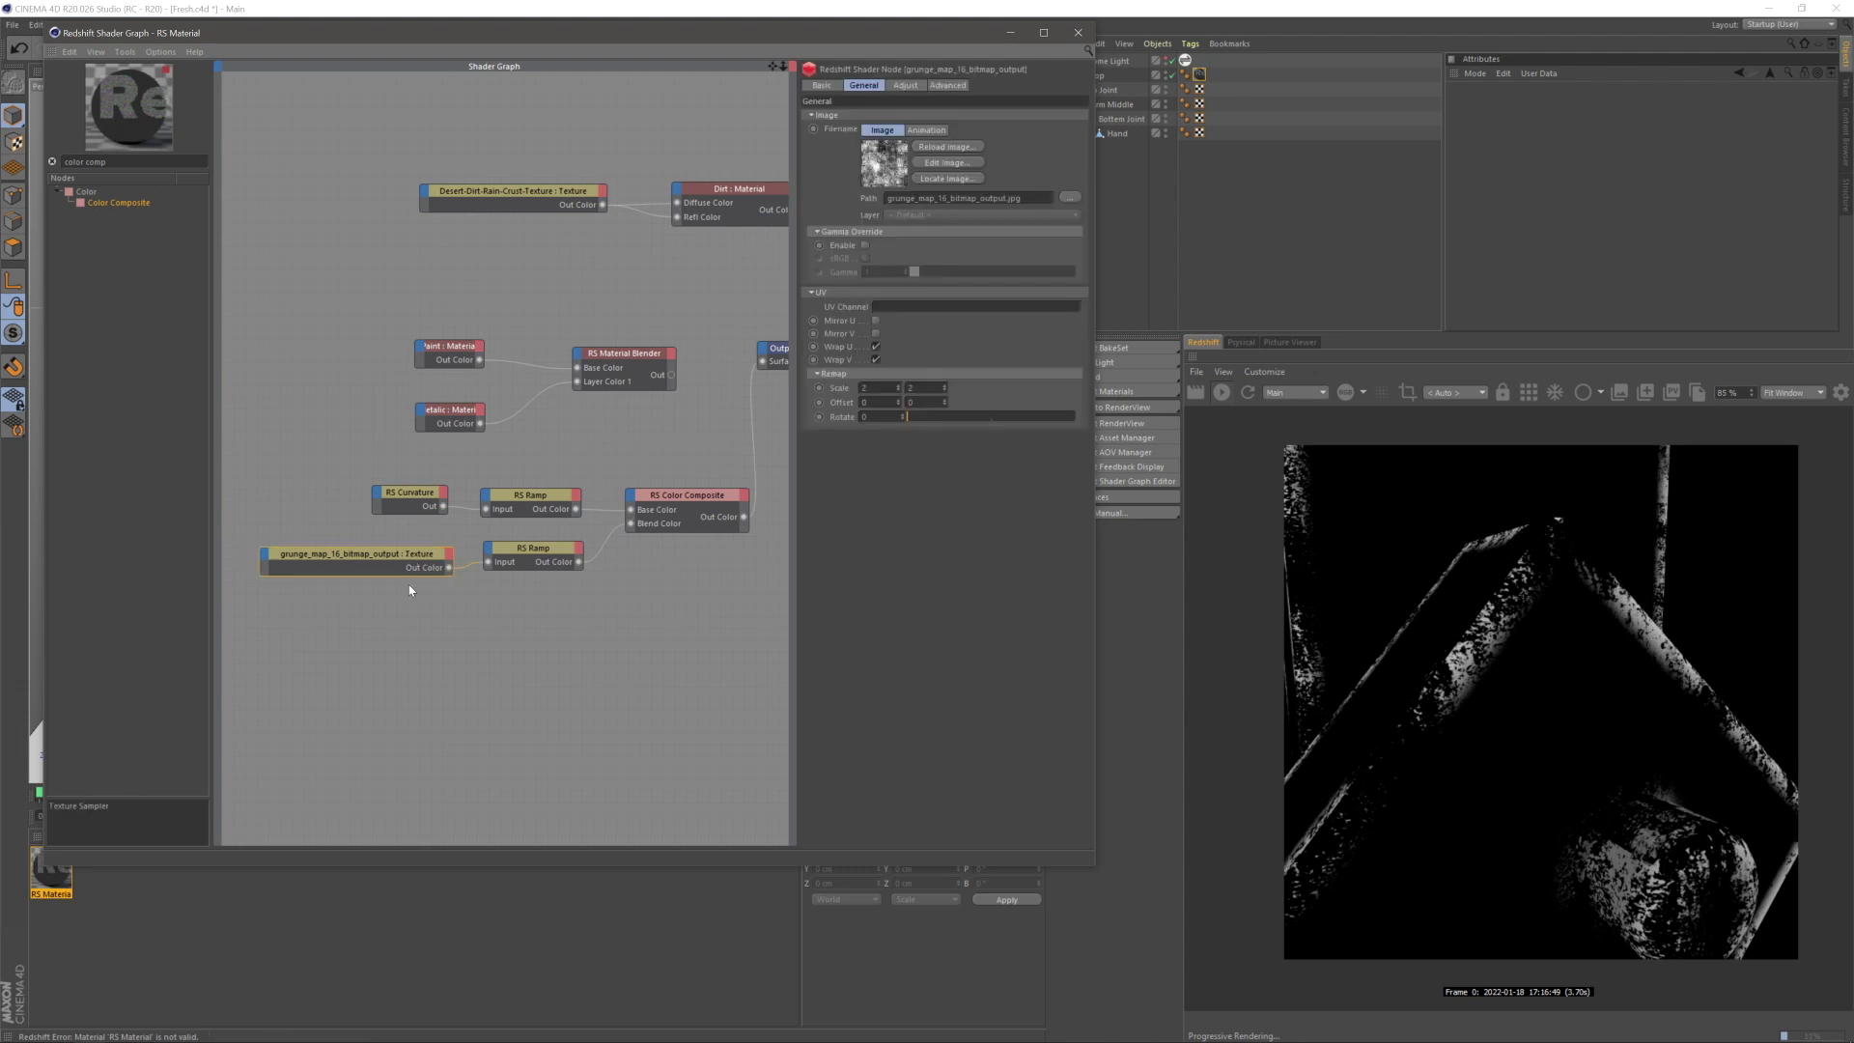
pyautogui.write('0.5')
pyautogui.press('Tab')
pyautogui.write('0.5')
pyautogui.press('Return')
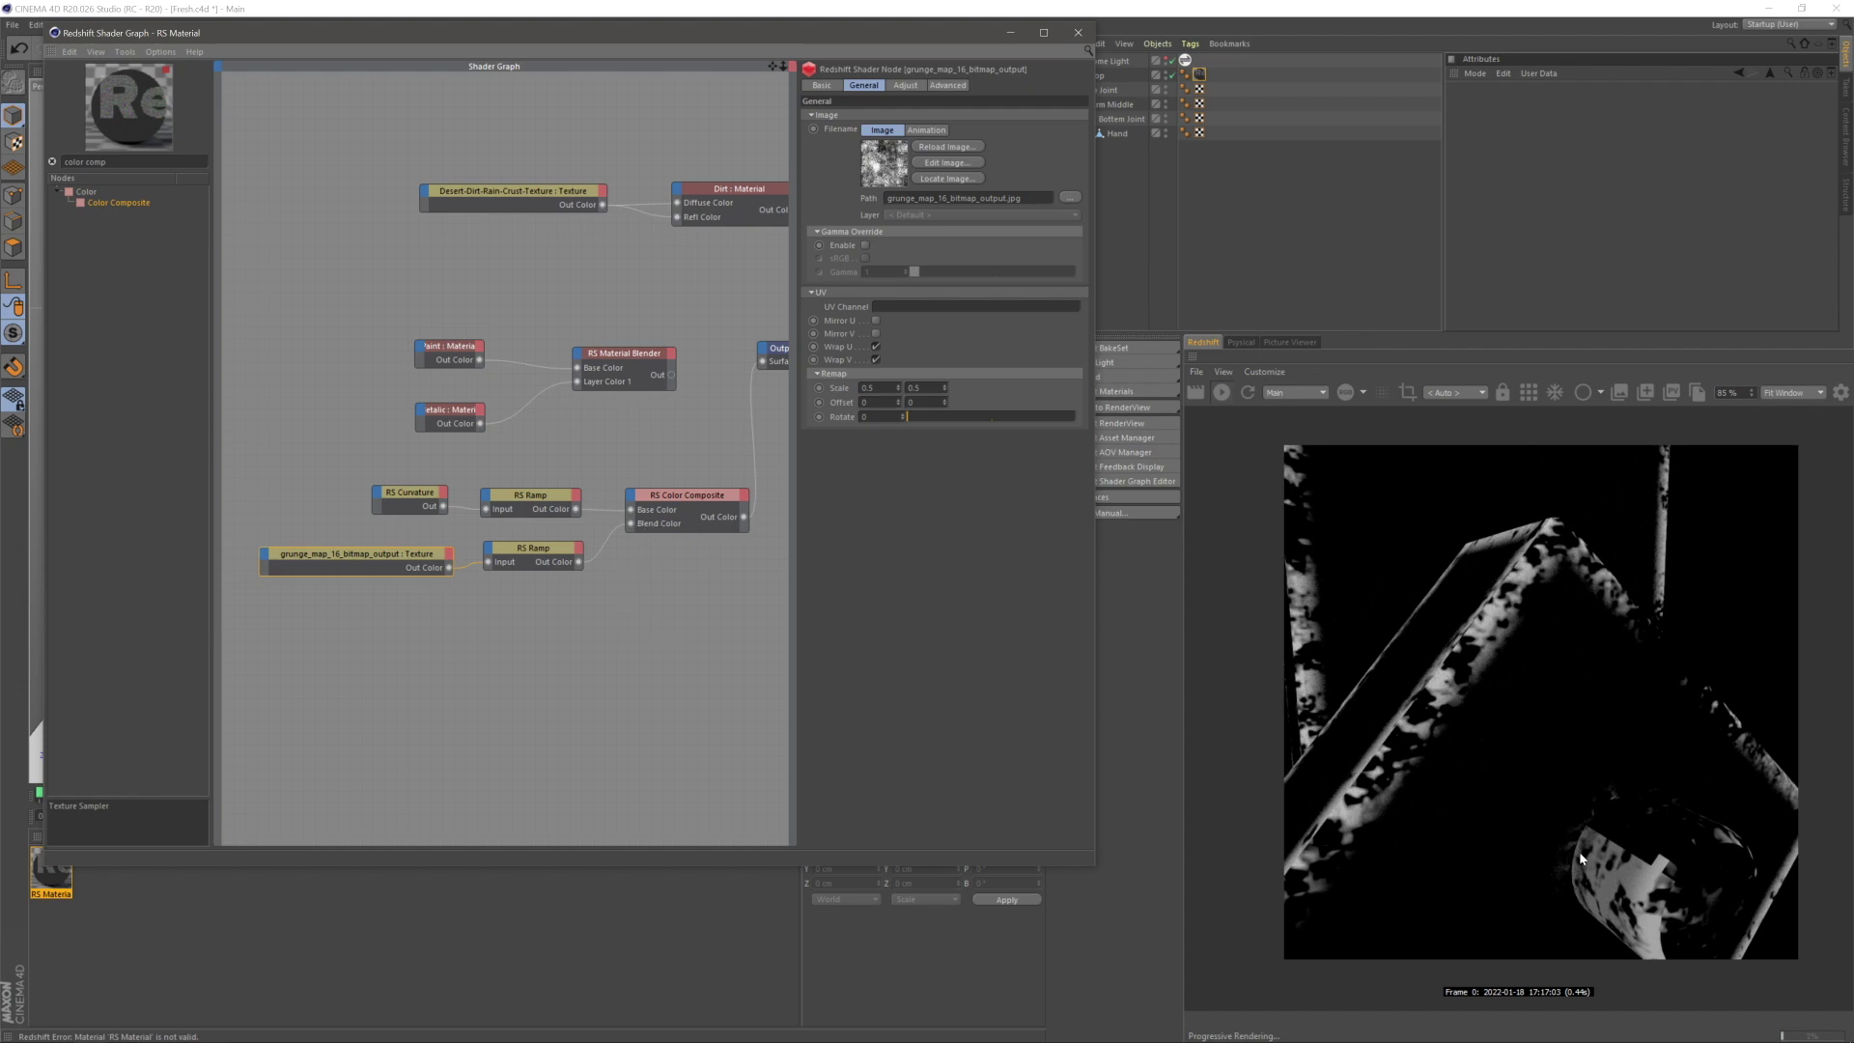
pyautogui.click(1659, 834)
pyautogui.scroll(4, 1680, 878)
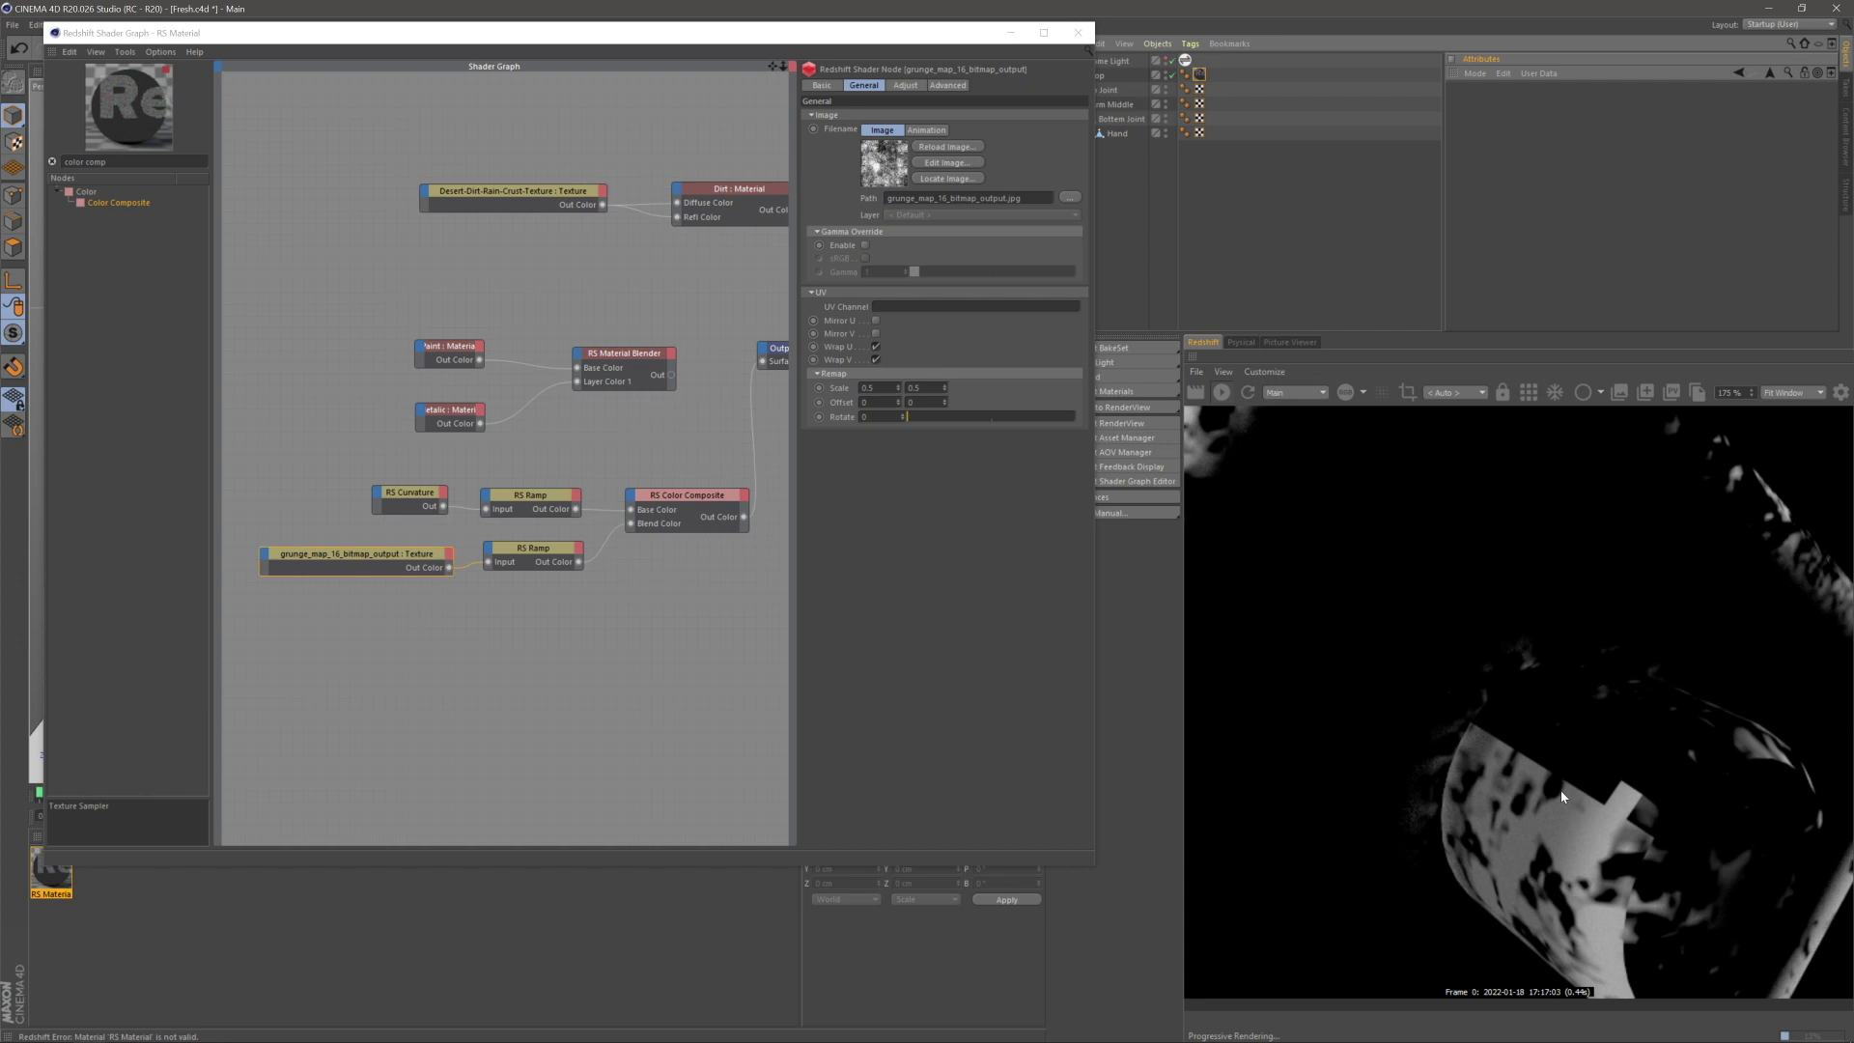
pyautogui.scroll(-3, 1560, 790)
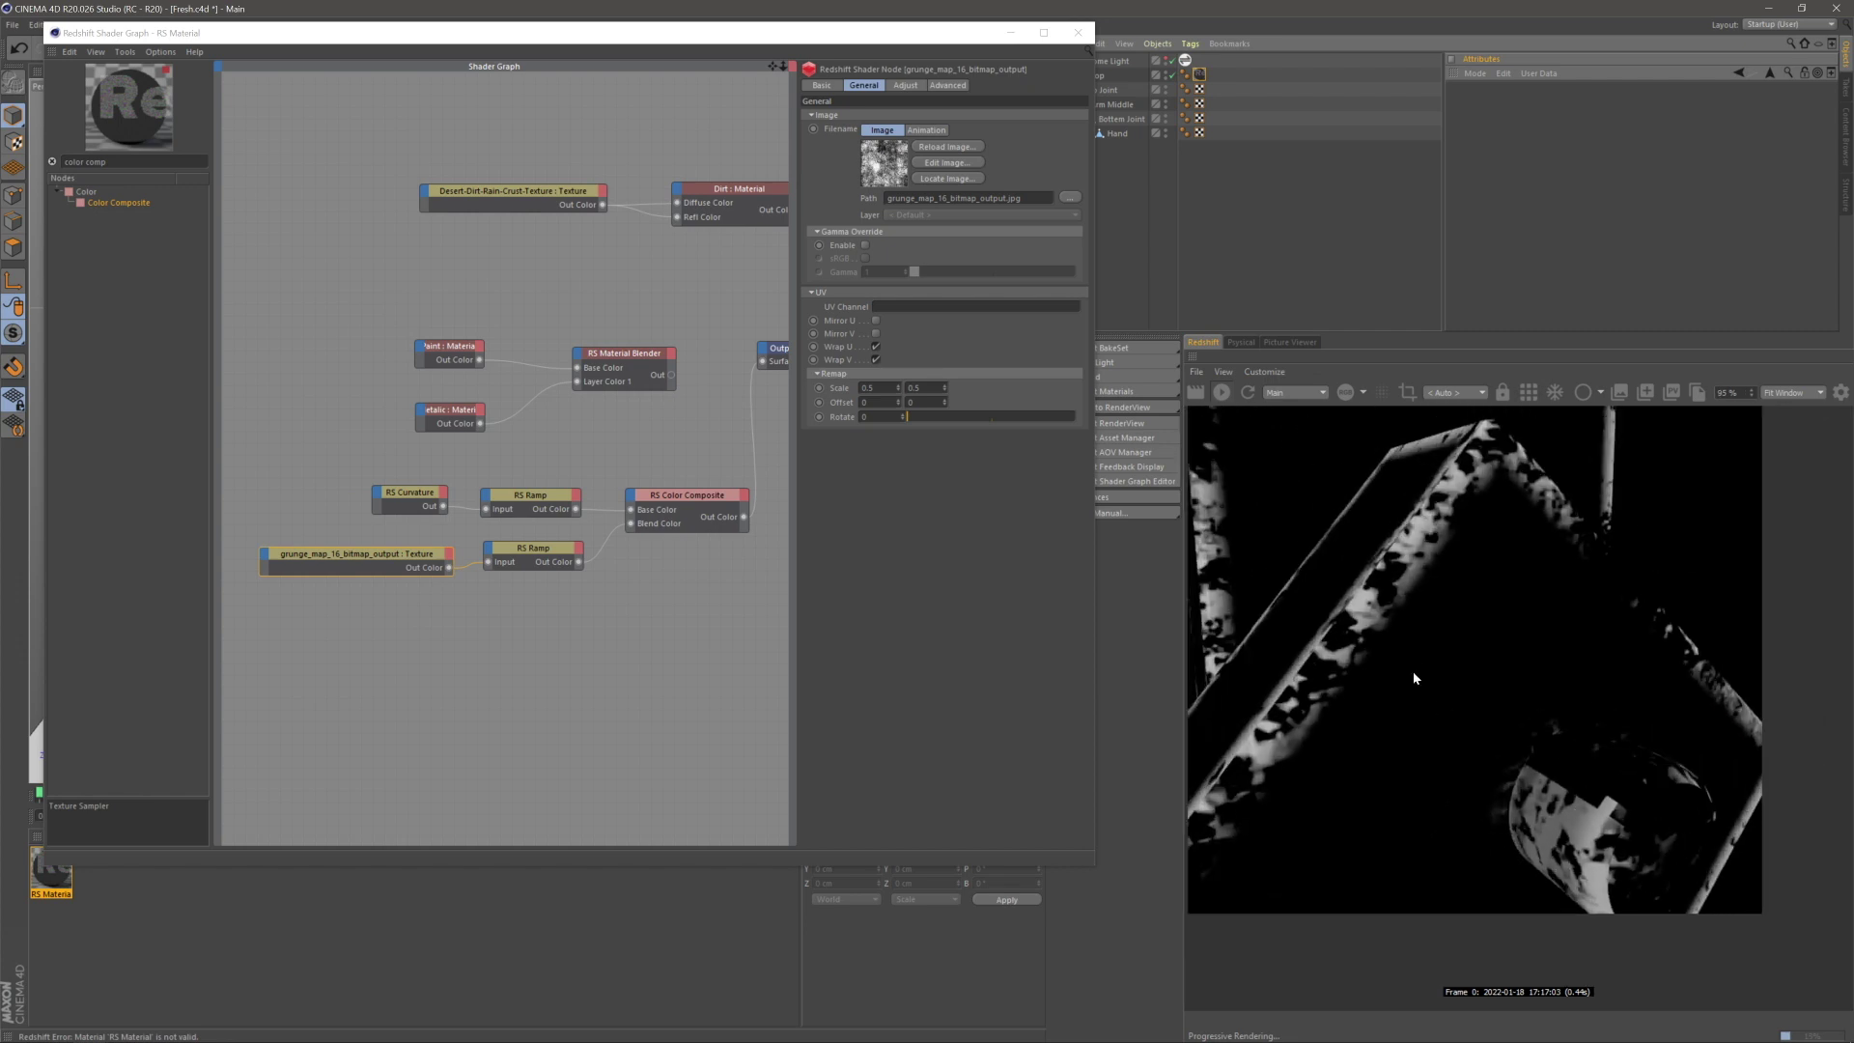
# - Search the node list for "tri" and add a TriPlanar node below the second Ramp
pyautogui.click(529, 641)
pyautogui.click(529, 641)
pyautogui.moveTo(410, 41); pyautogui.dragTo(474, 46)
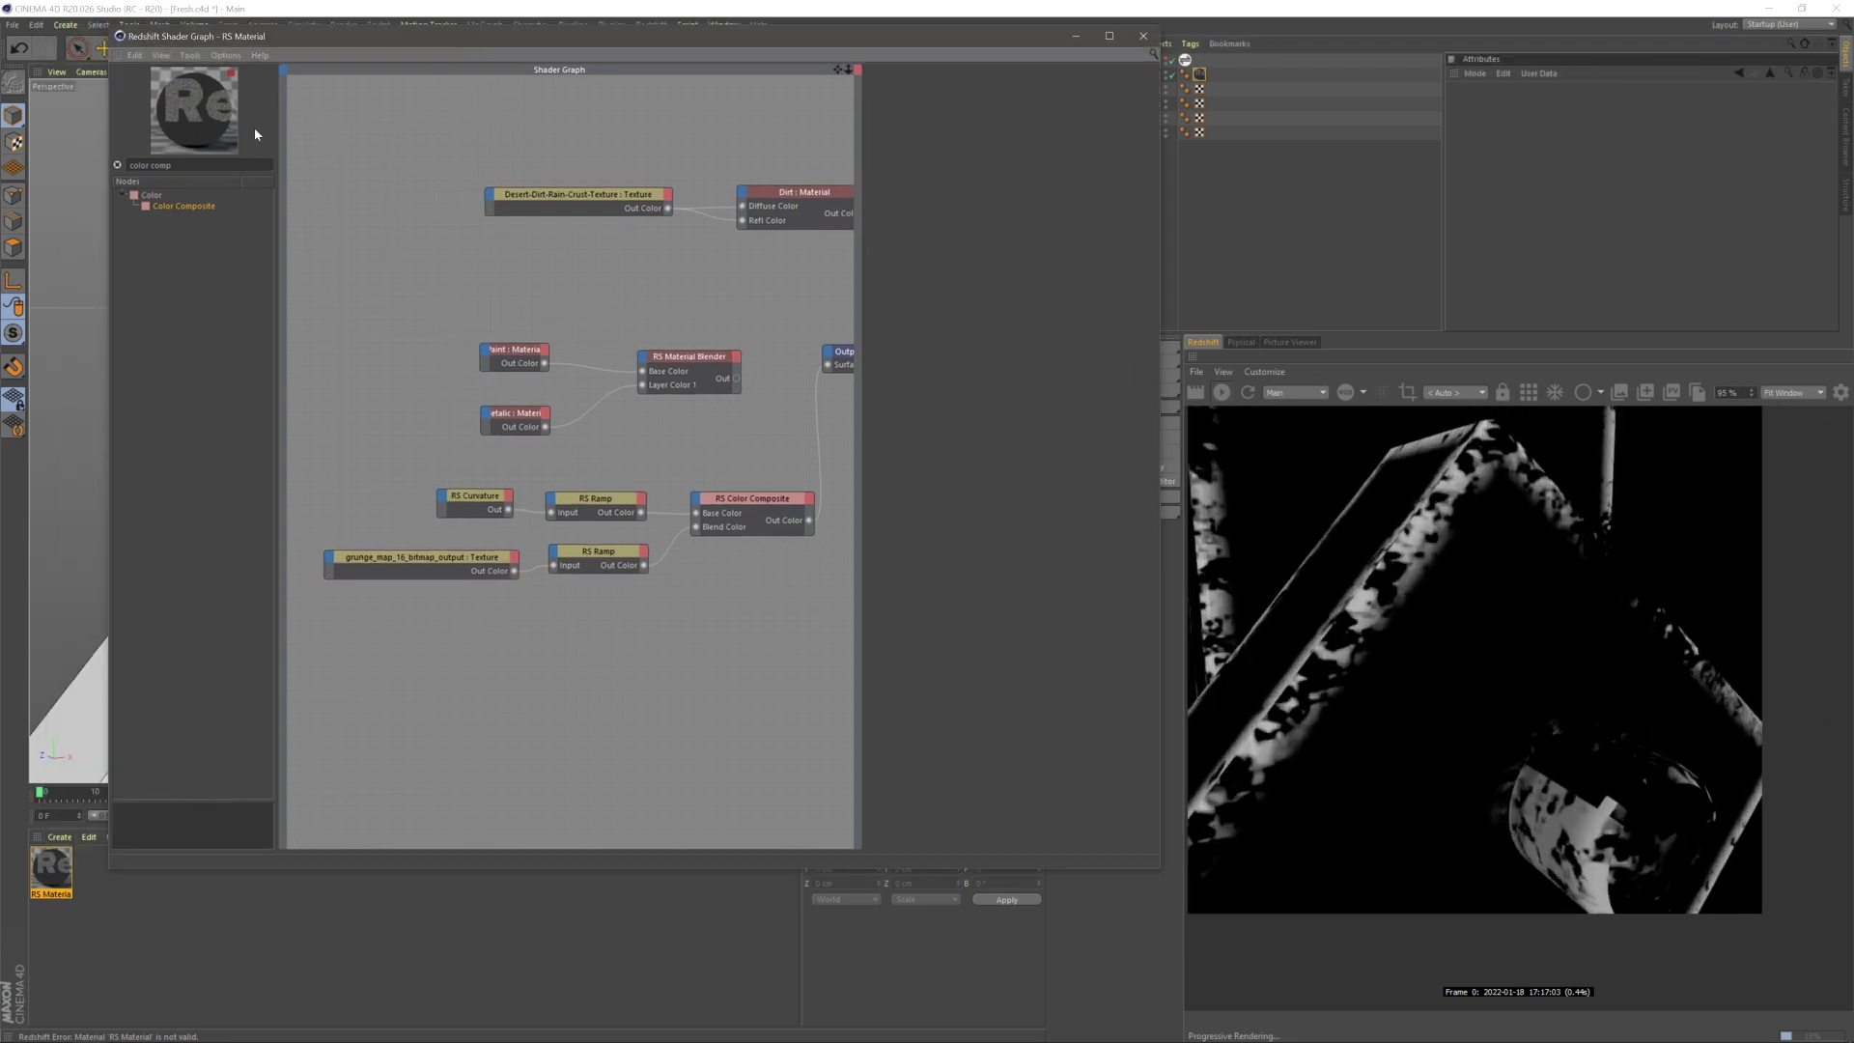
pyautogui.moveTo(174, 164); pyautogui.dragTo(126, 165)
pyautogui.write('tri')
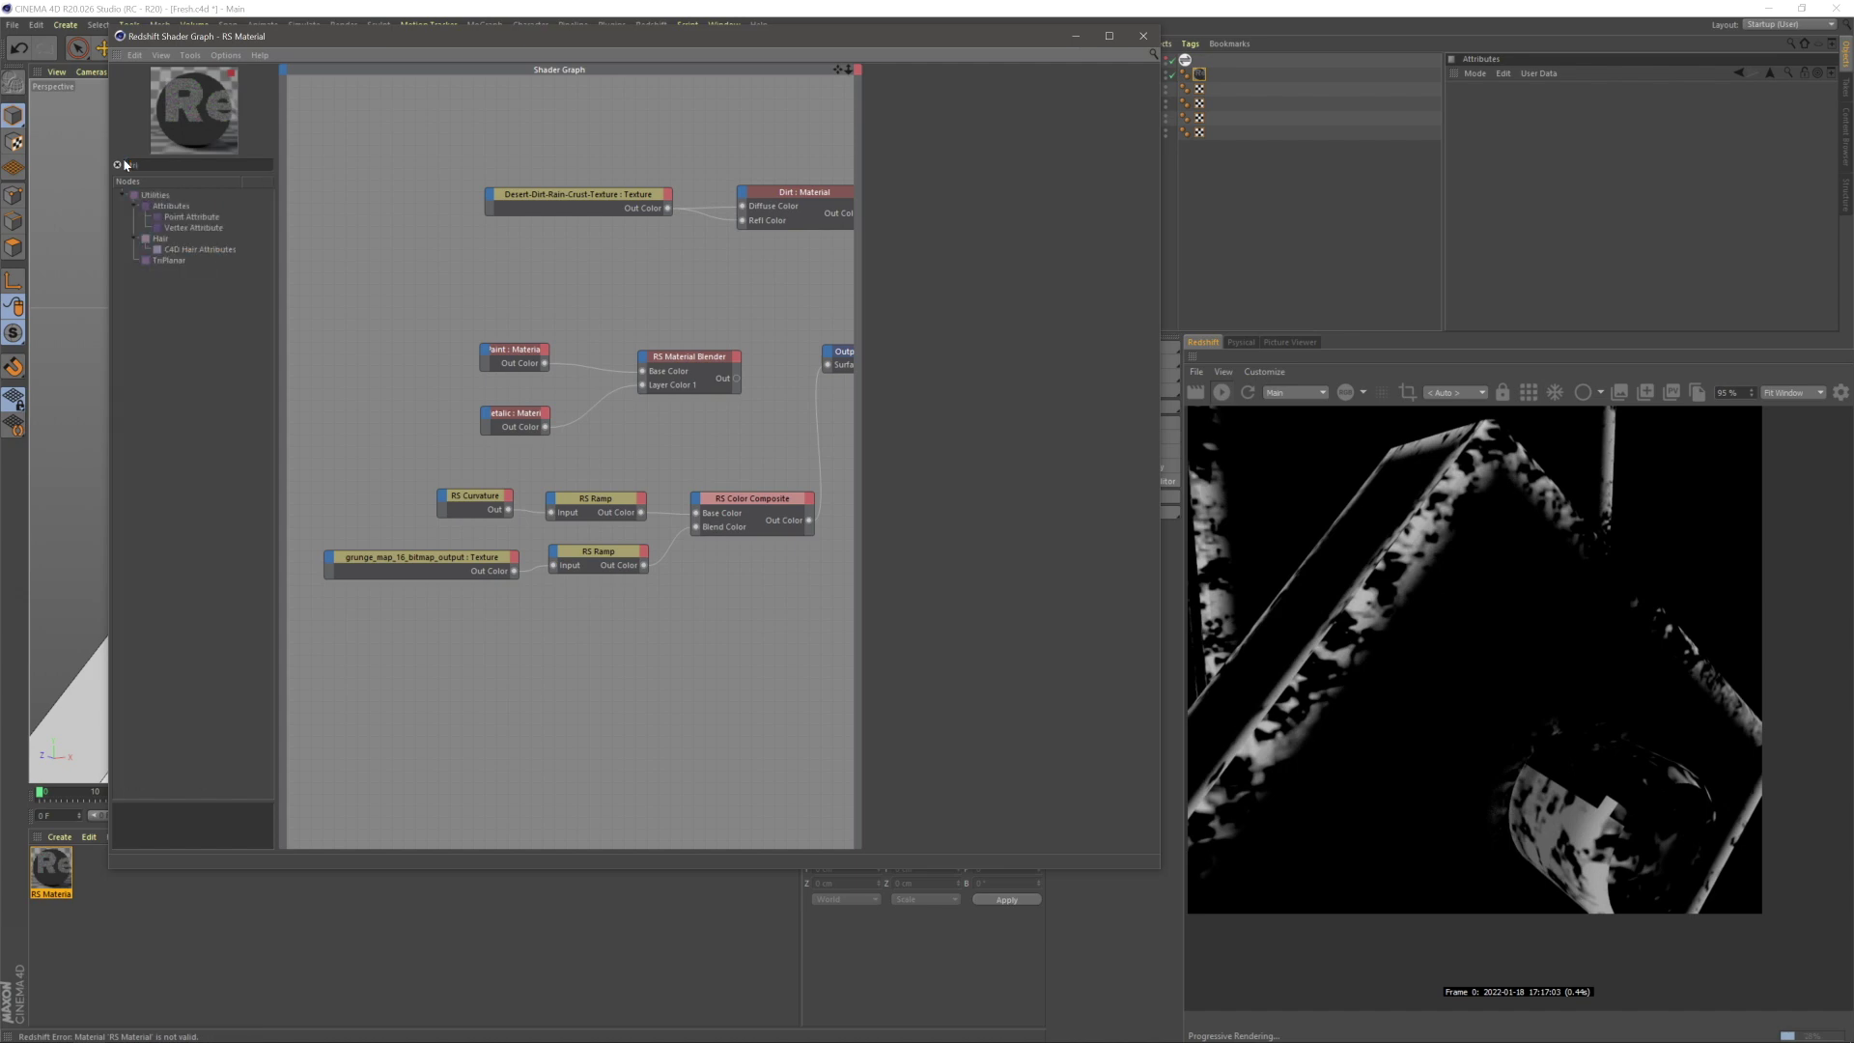
pyautogui.moveTo(172, 261); pyautogui.dragTo(598, 637)
pyautogui.click(552, 660)
# - Move the grunge texture node away from the second Ramp and place the TriPlanar node between them
pyautogui.moveTo(405, 562); pyautogui.dragTo(320, 552)
pyautogui.click(425, 641)
pyautogui.moveTo(425, 641); pyautogui.dragTo(538, 654, button='middle')
pyautogui.moveTo(491, 577); pyautogui.dragTo(442, 580)
pyautogui.moveTo(715, 660); pyautogui.dragTo(553, 579)
# - Connect the grunge texture to the TriPlanar's Image X, Image Y and Image Z, and the TriPlanar's output to the second Ramp
pyautogui.moveTo(580, 597)
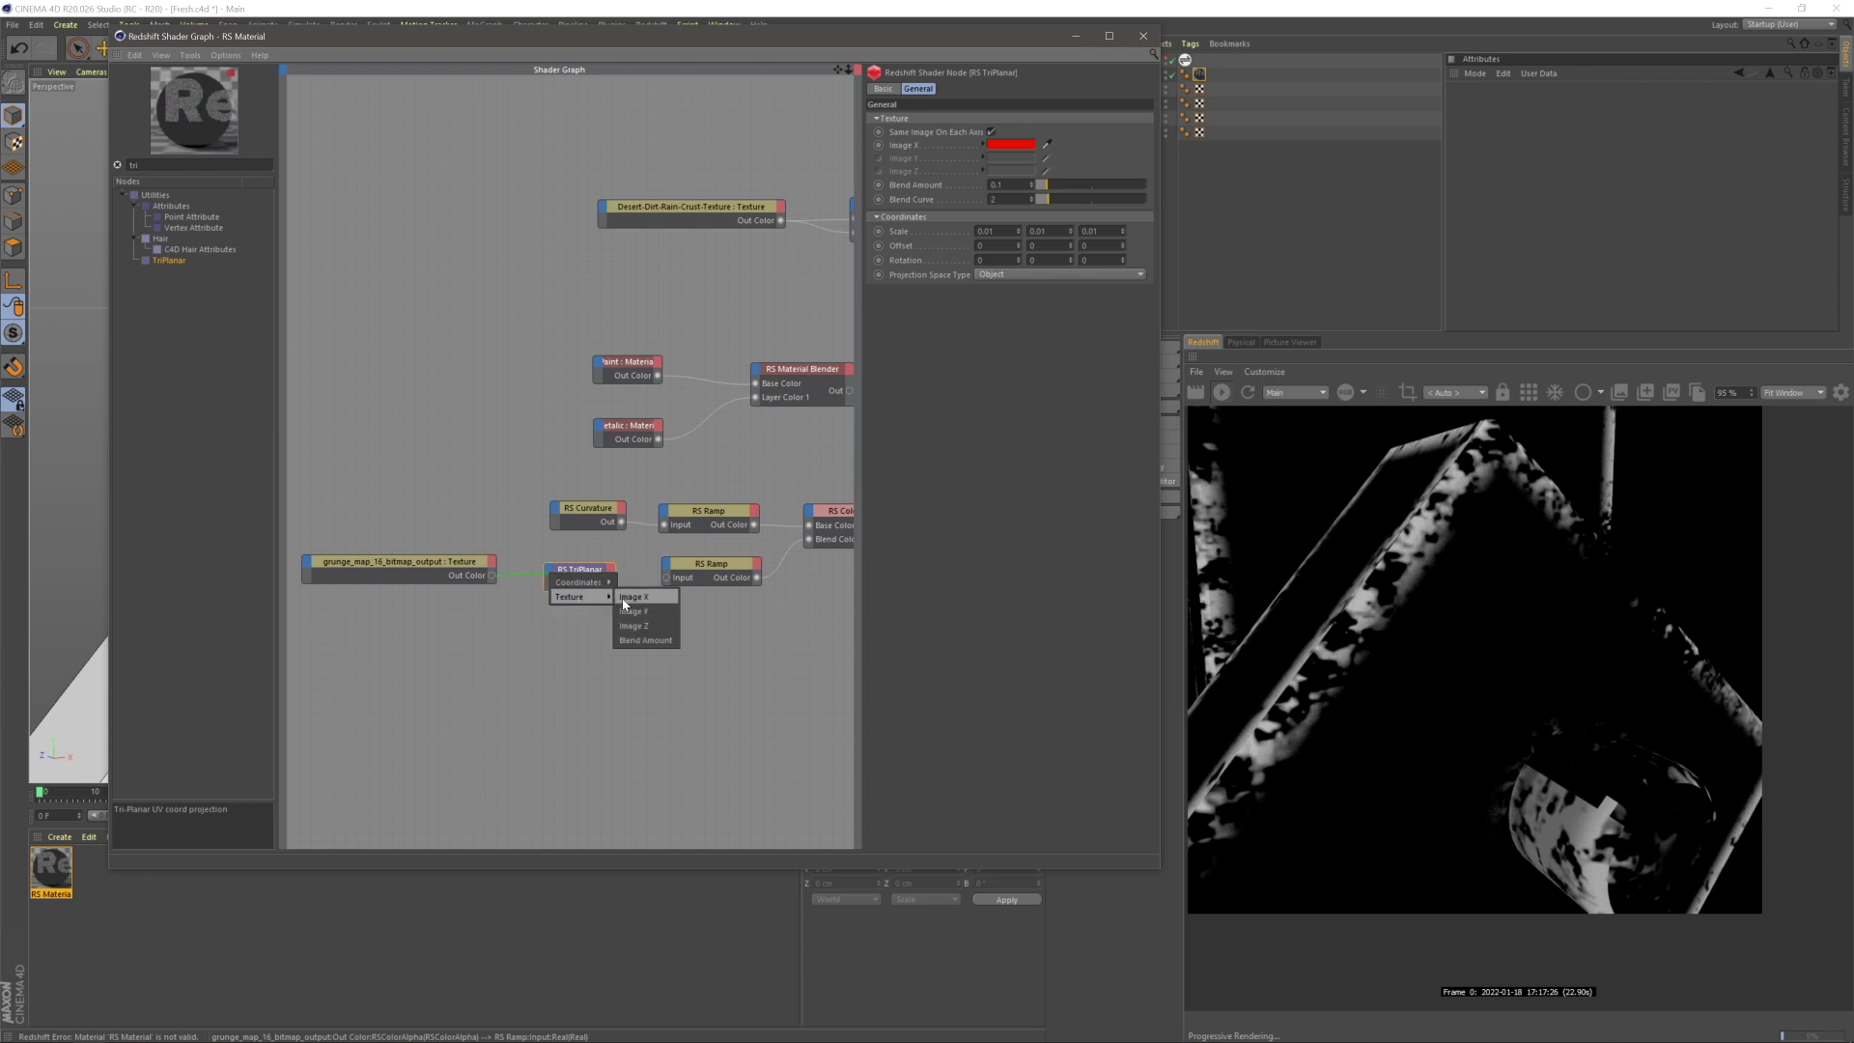
pyautogui.click(623, 599)
pyautogui.moveTo(550, 576); pyautogui.dragTo(552, 577)
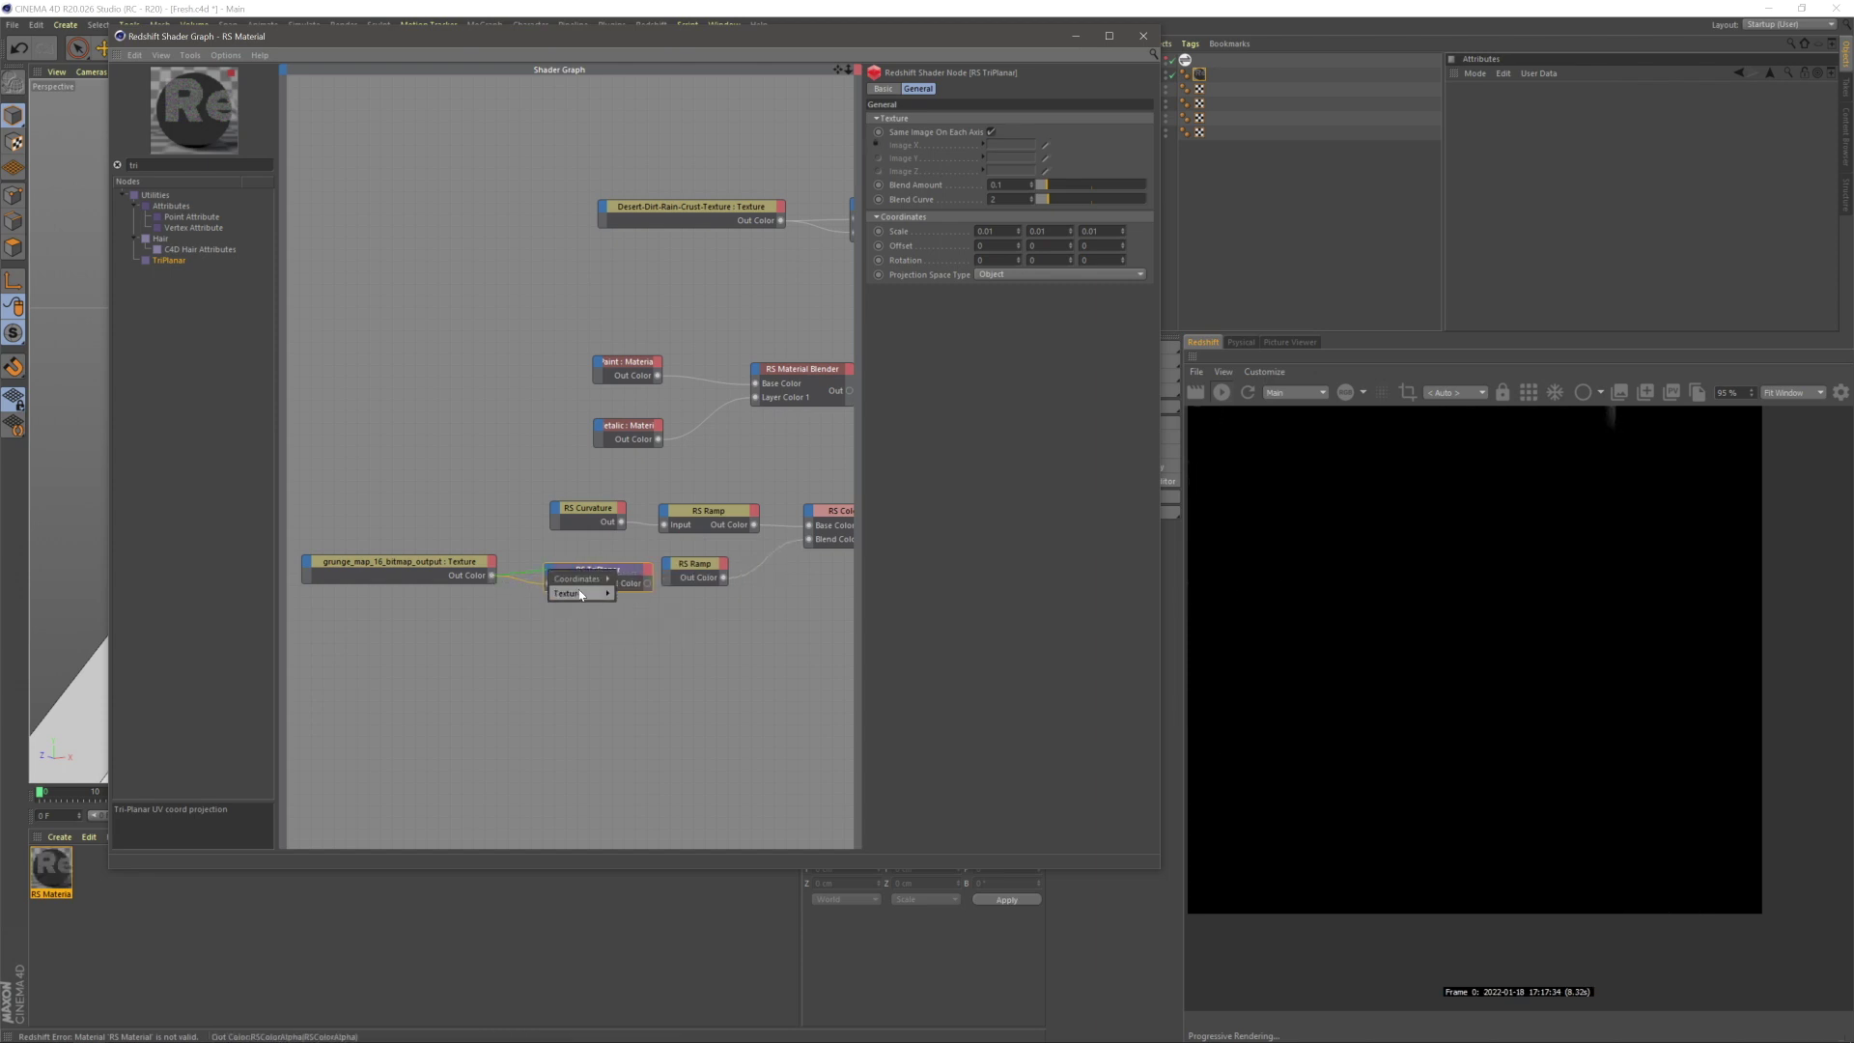
pyautogui.click(637, 610)
pyautogui.moveTo(552, 577); pyautogui.dragTo(665, 564)
pyautogui.click(622, 600)
pyautogui.click(636, 596)
pyautogui.click(749, 571)
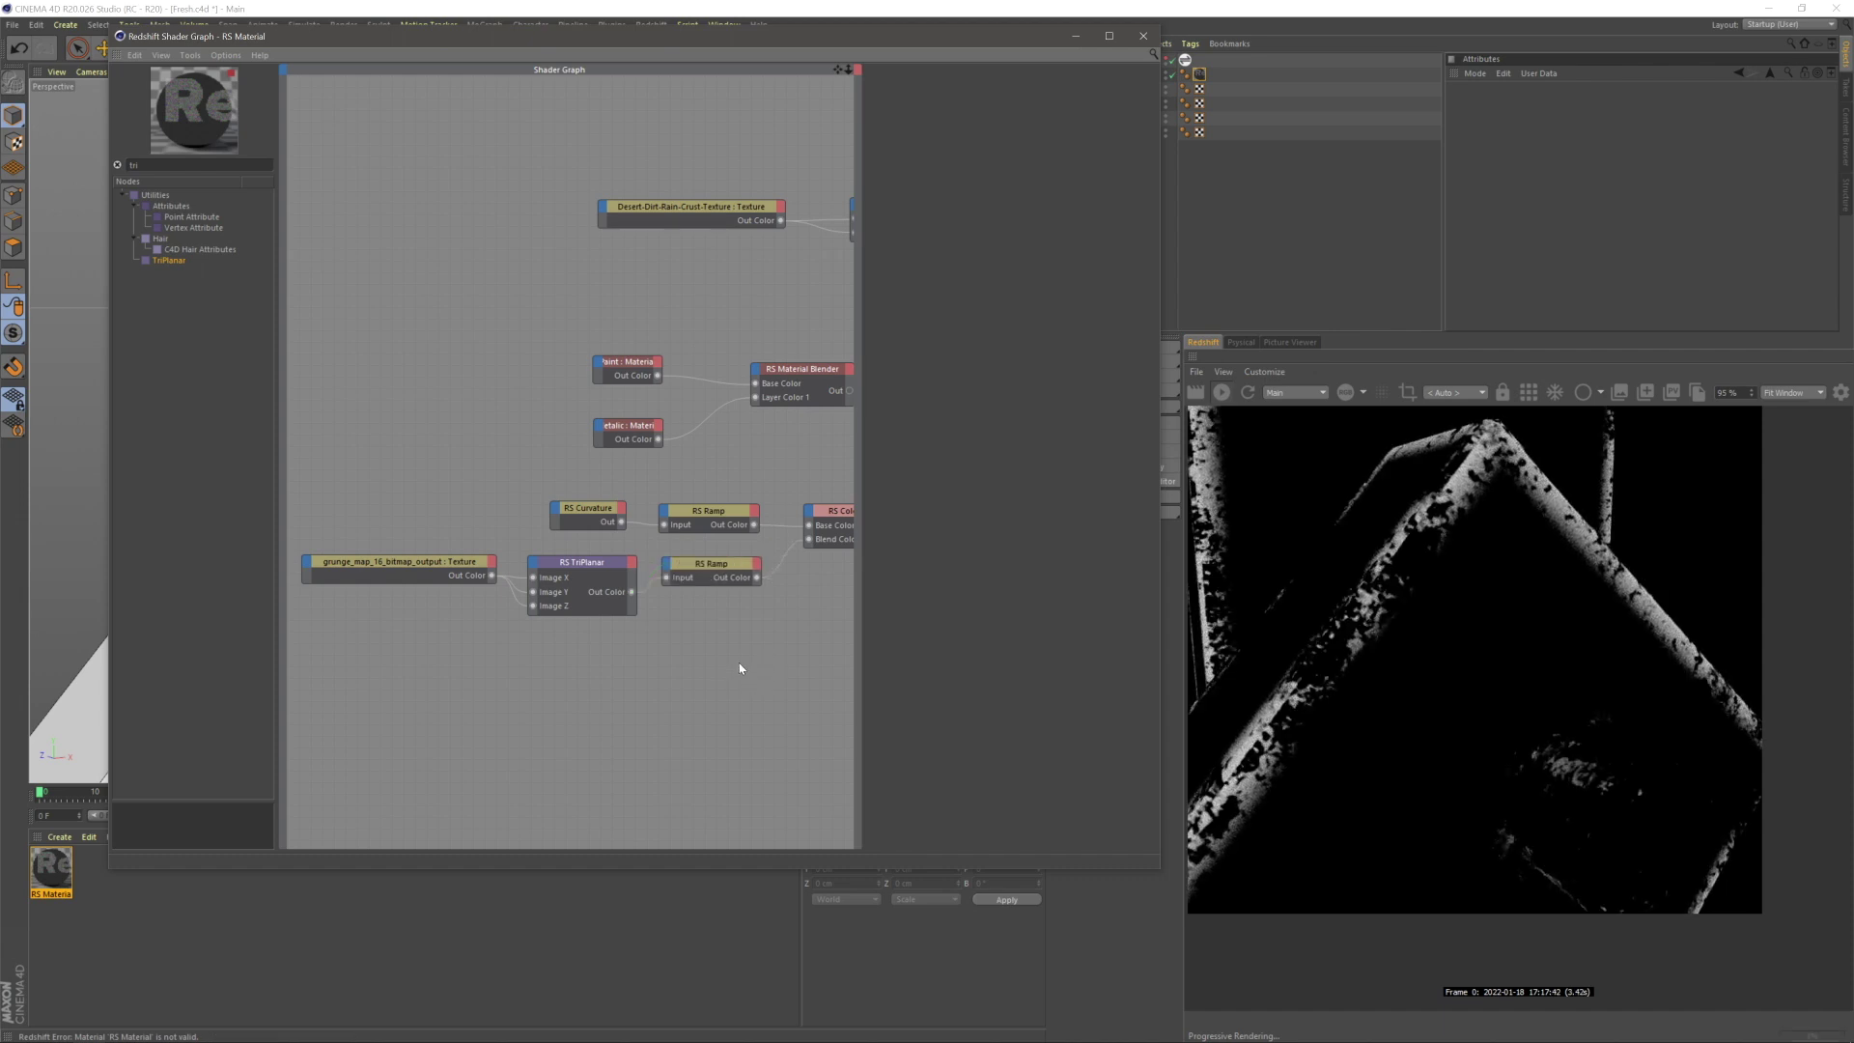
# - Try a scale of 2 on the grunge texture and set it to 1 in both directions
pyautogui.moveTo(739, 668); pyautogui.dragTo(711, 662, button='middle')
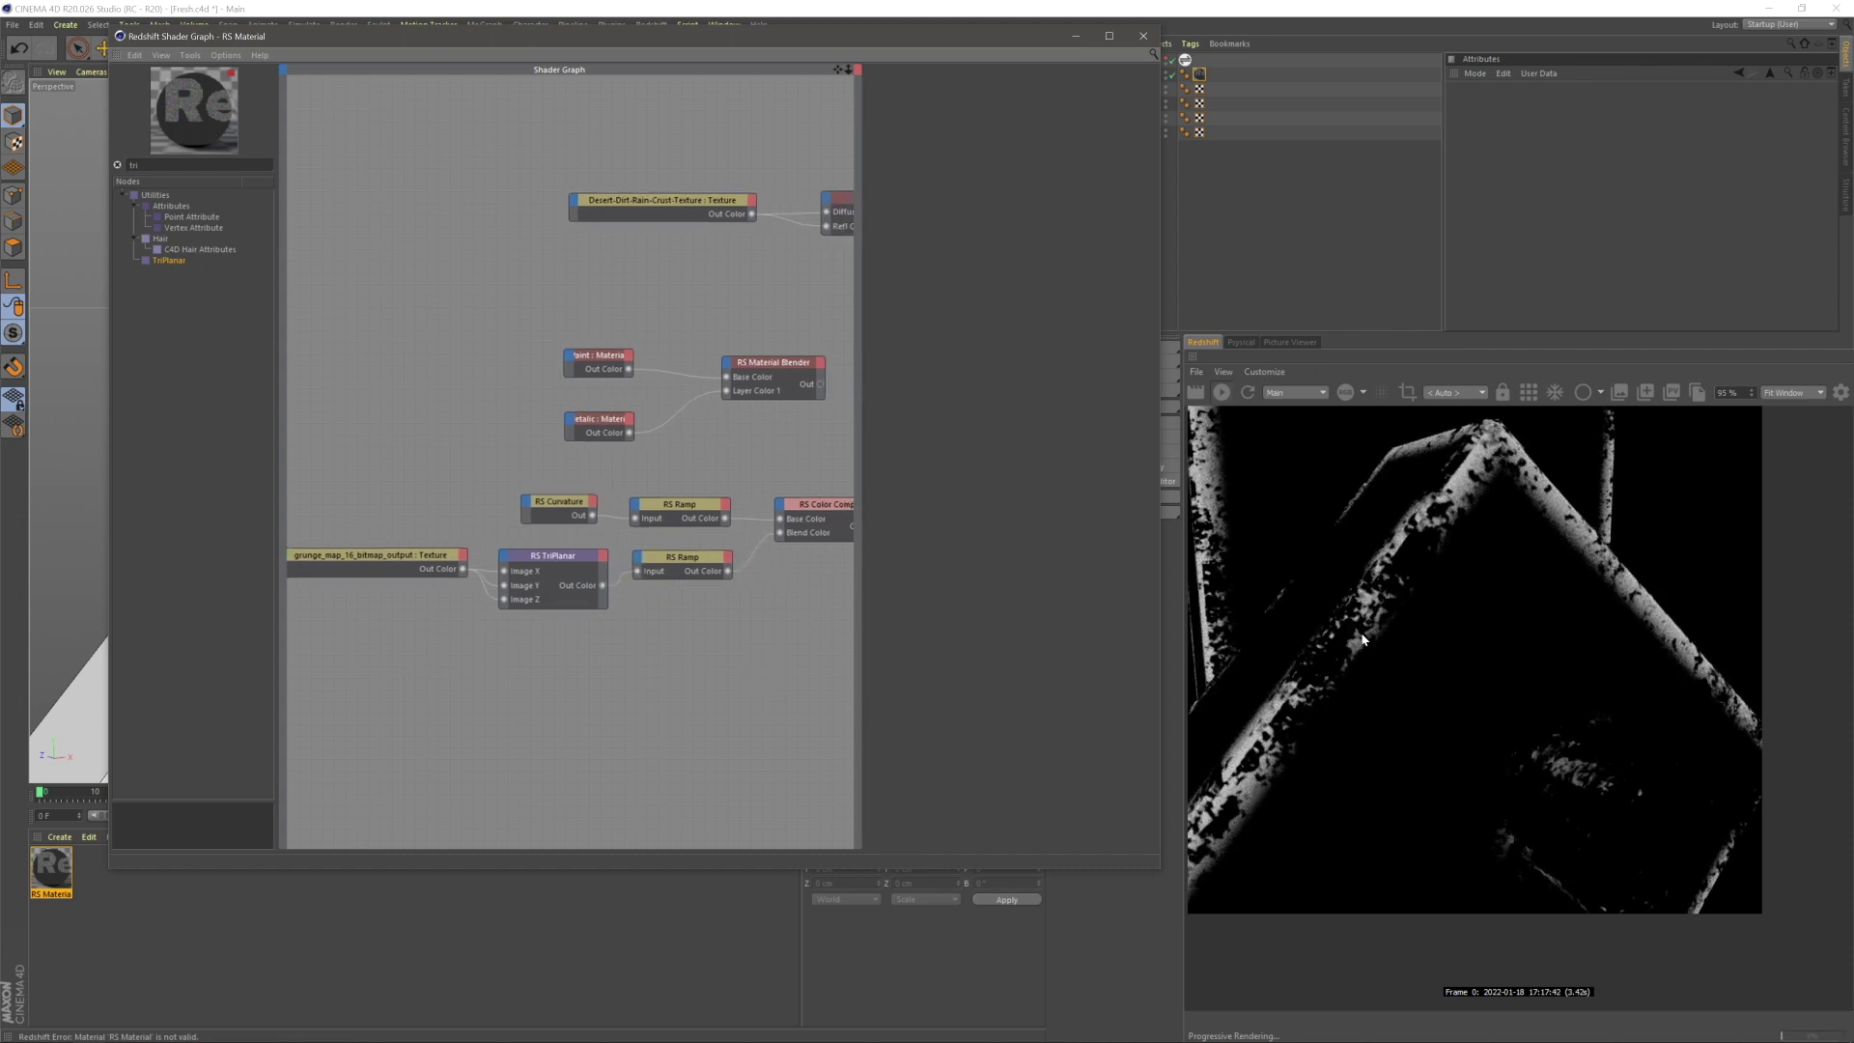
pyautogui.click(411, 561)
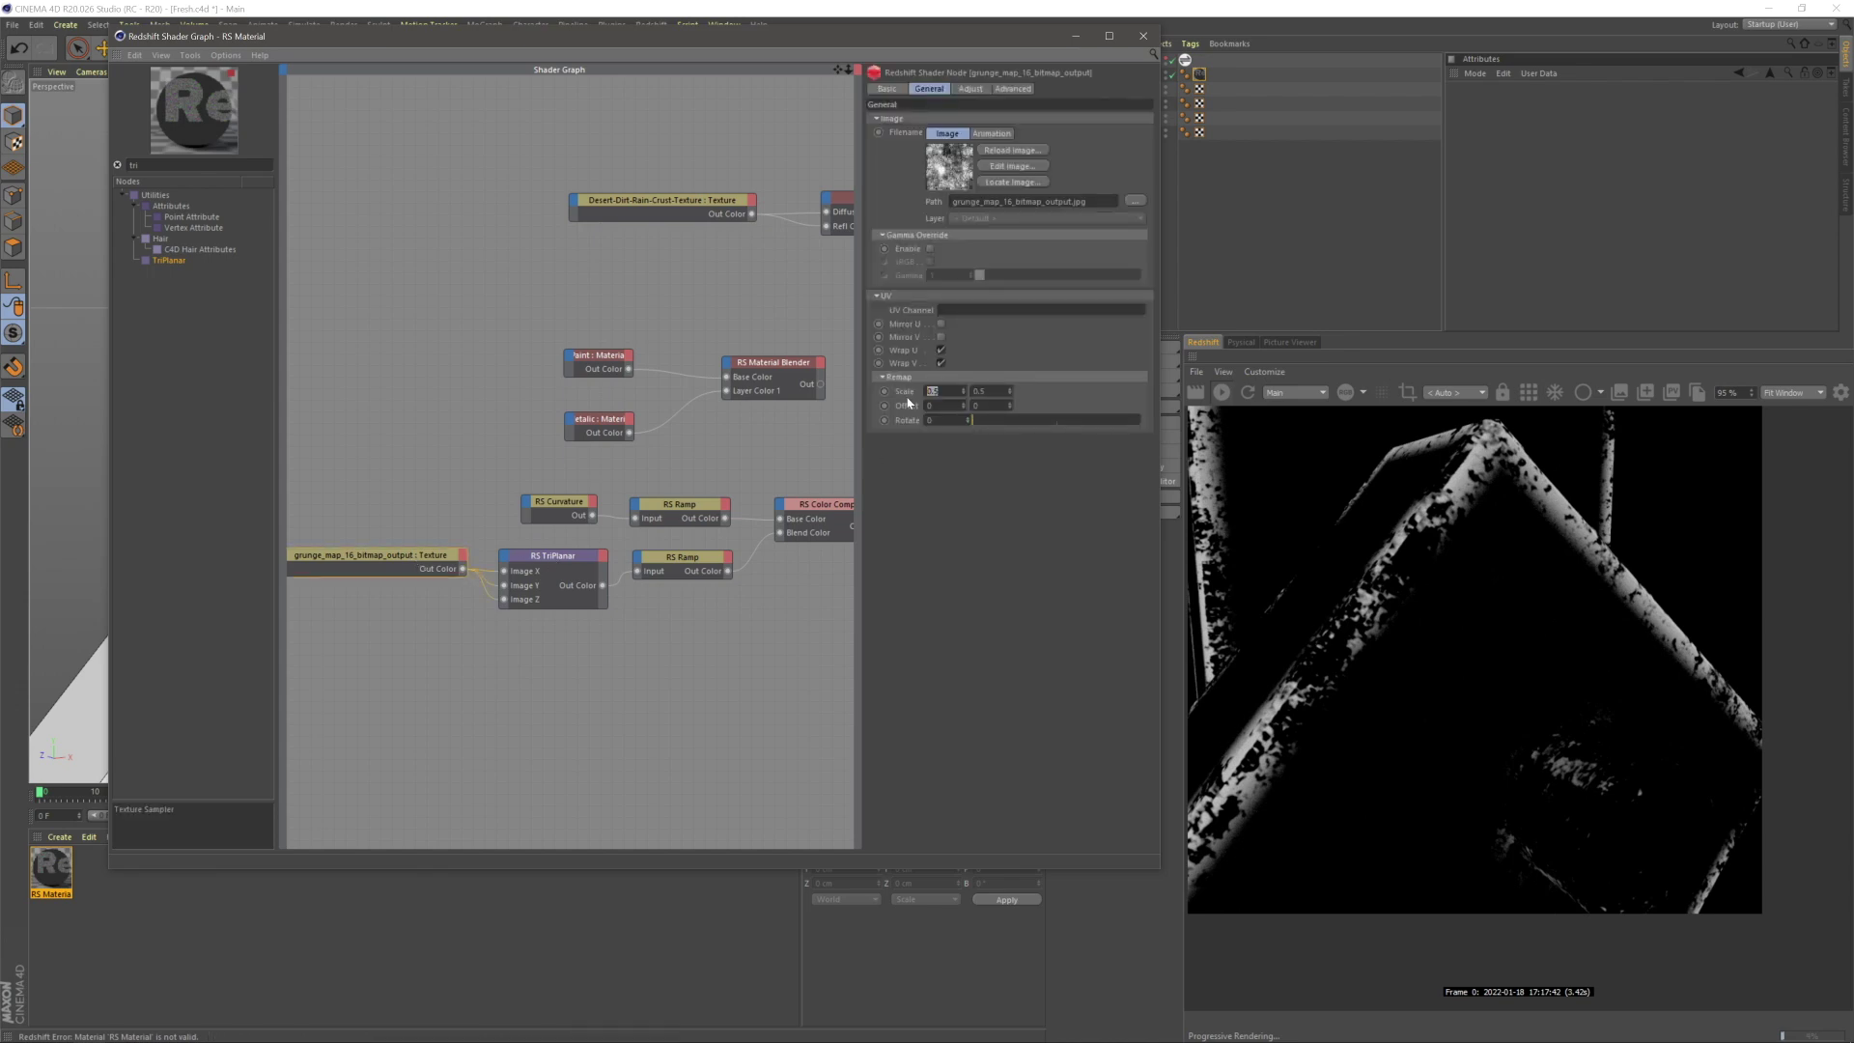
pyautogui.press('Tab')
pyautogui.write('2')
pyautogui.press('Return')
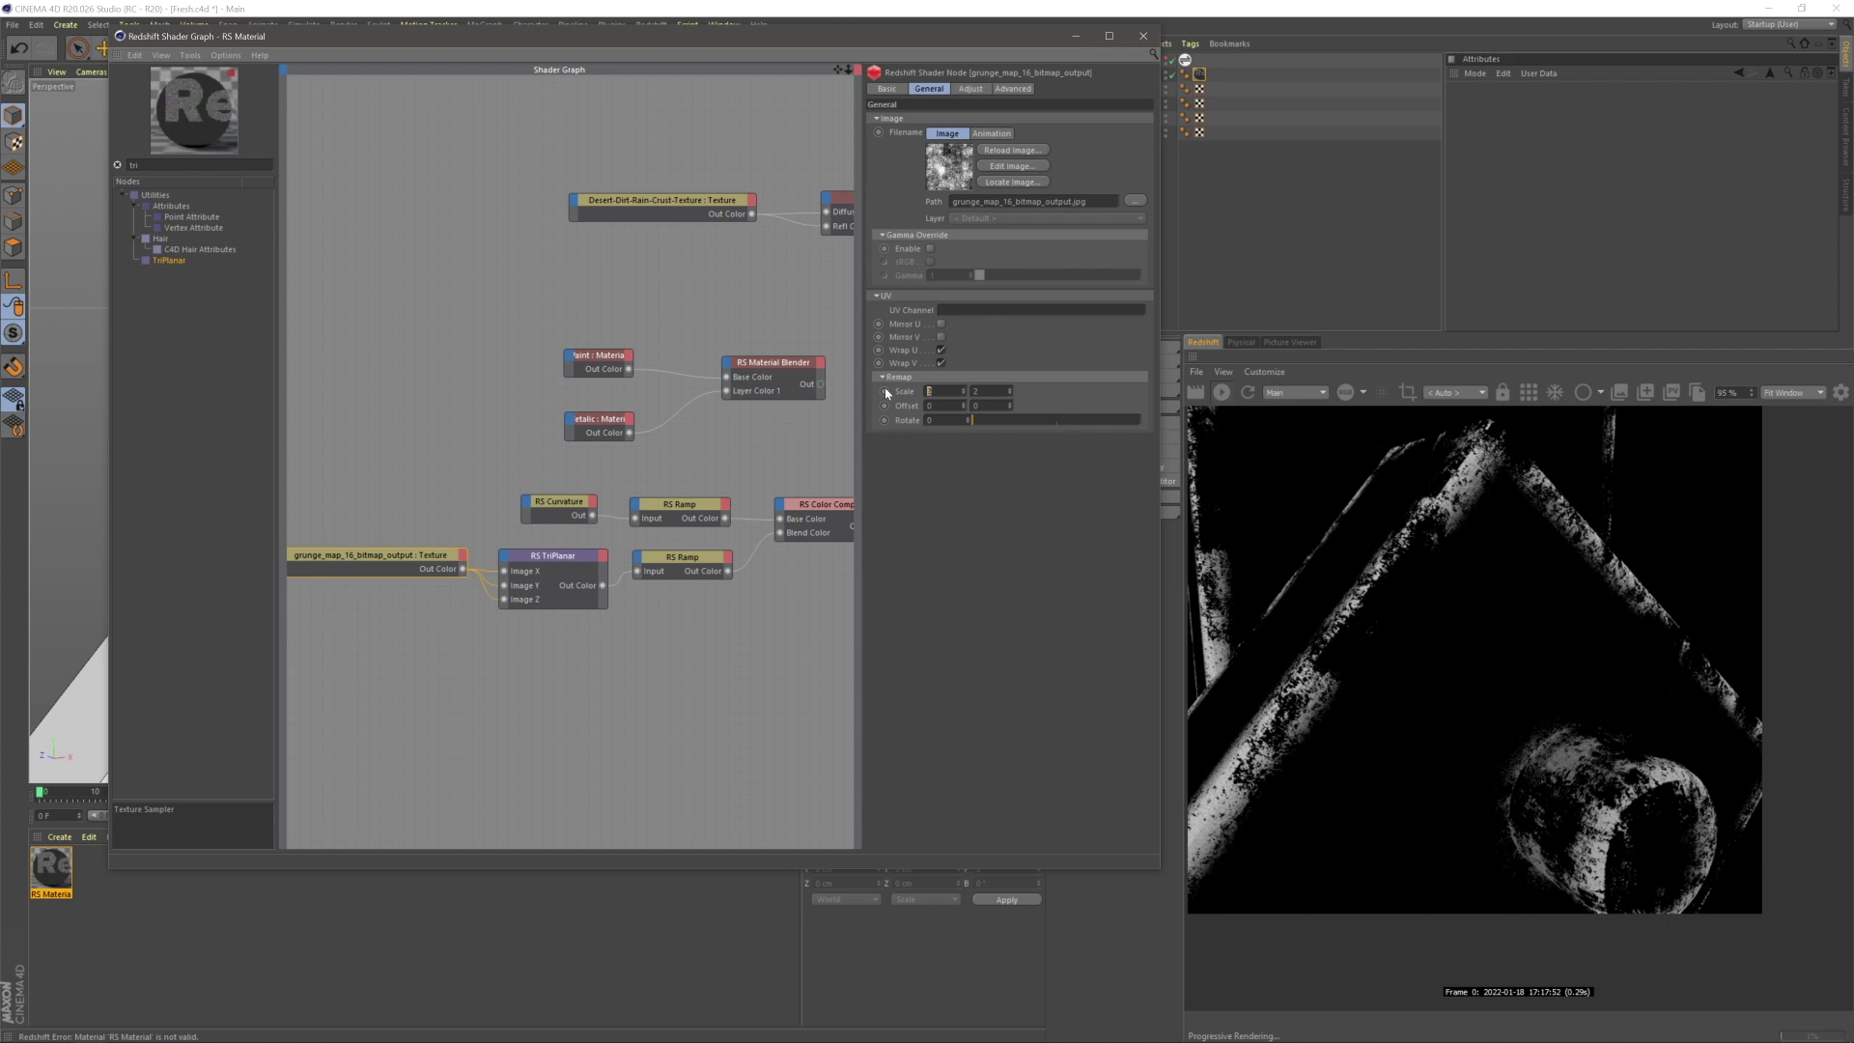
pyautogui.write('1')
pyautogui.press('Tab')
pyautogui.write('1')
pyautogui.press('Return')
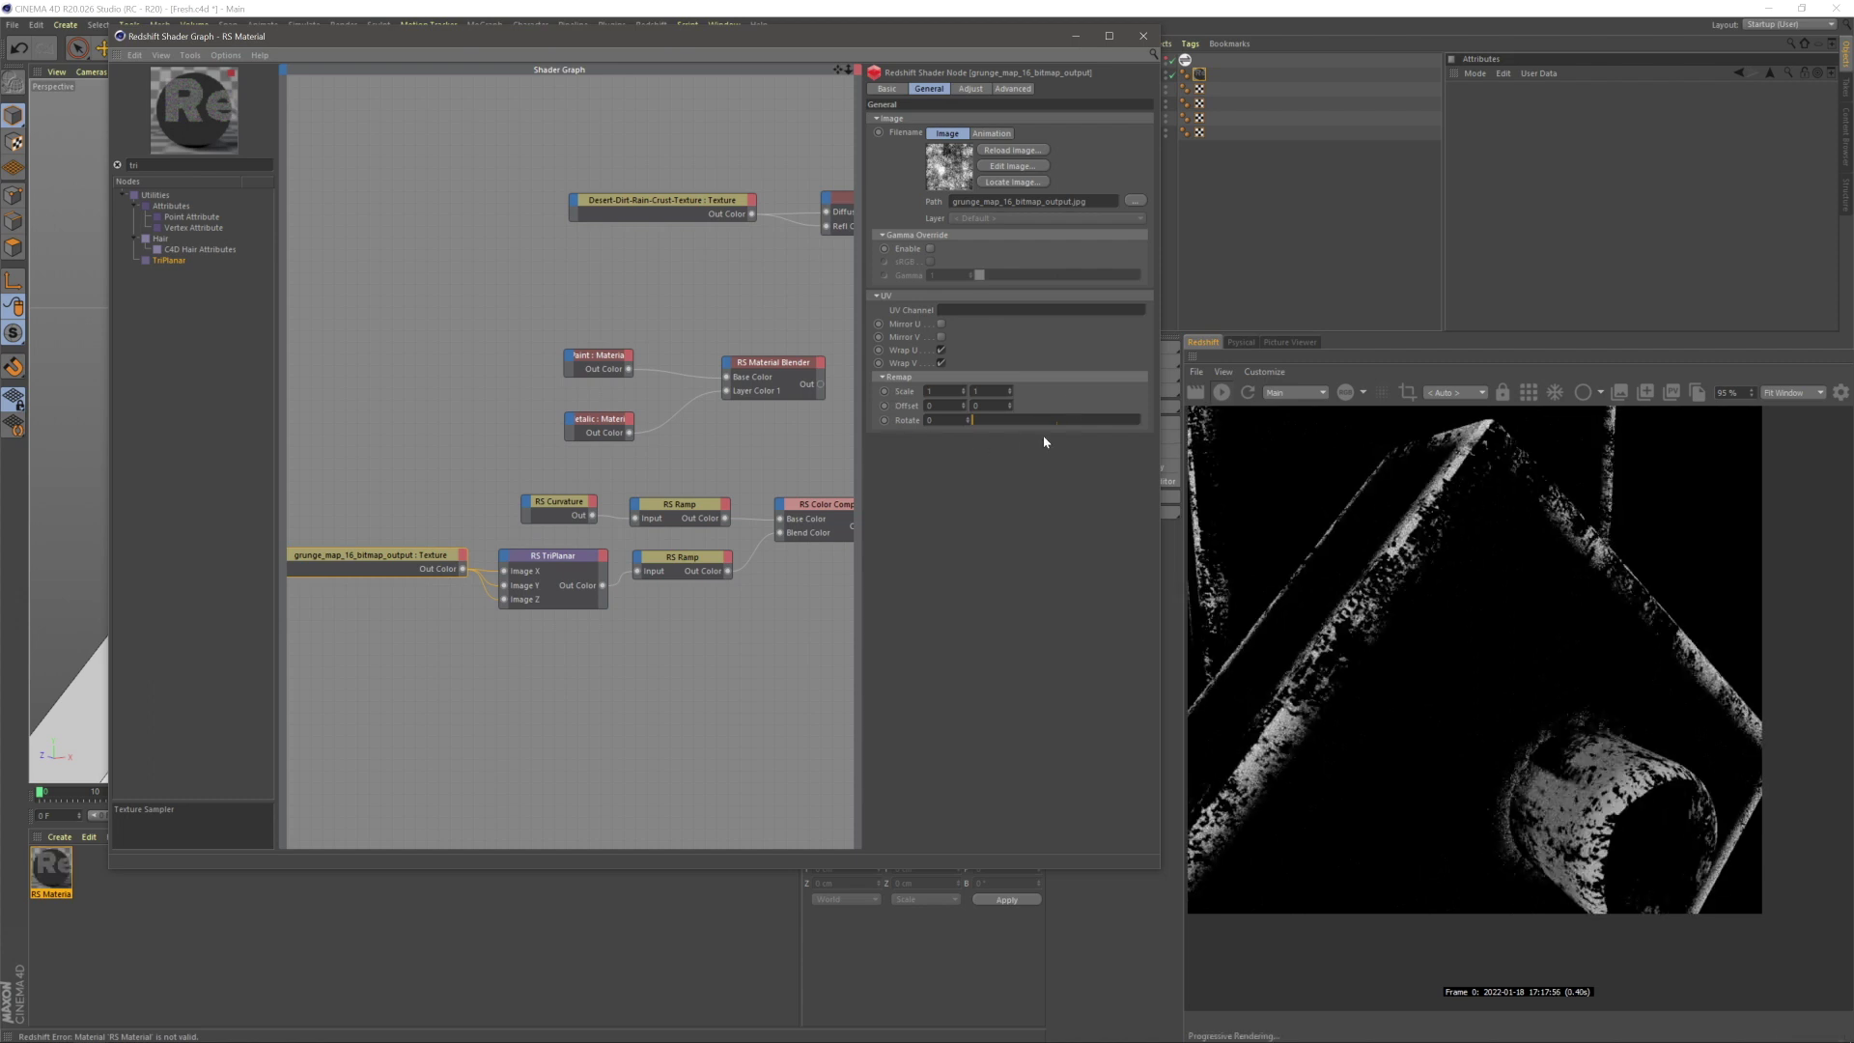
pyautogui.click(669, 675)
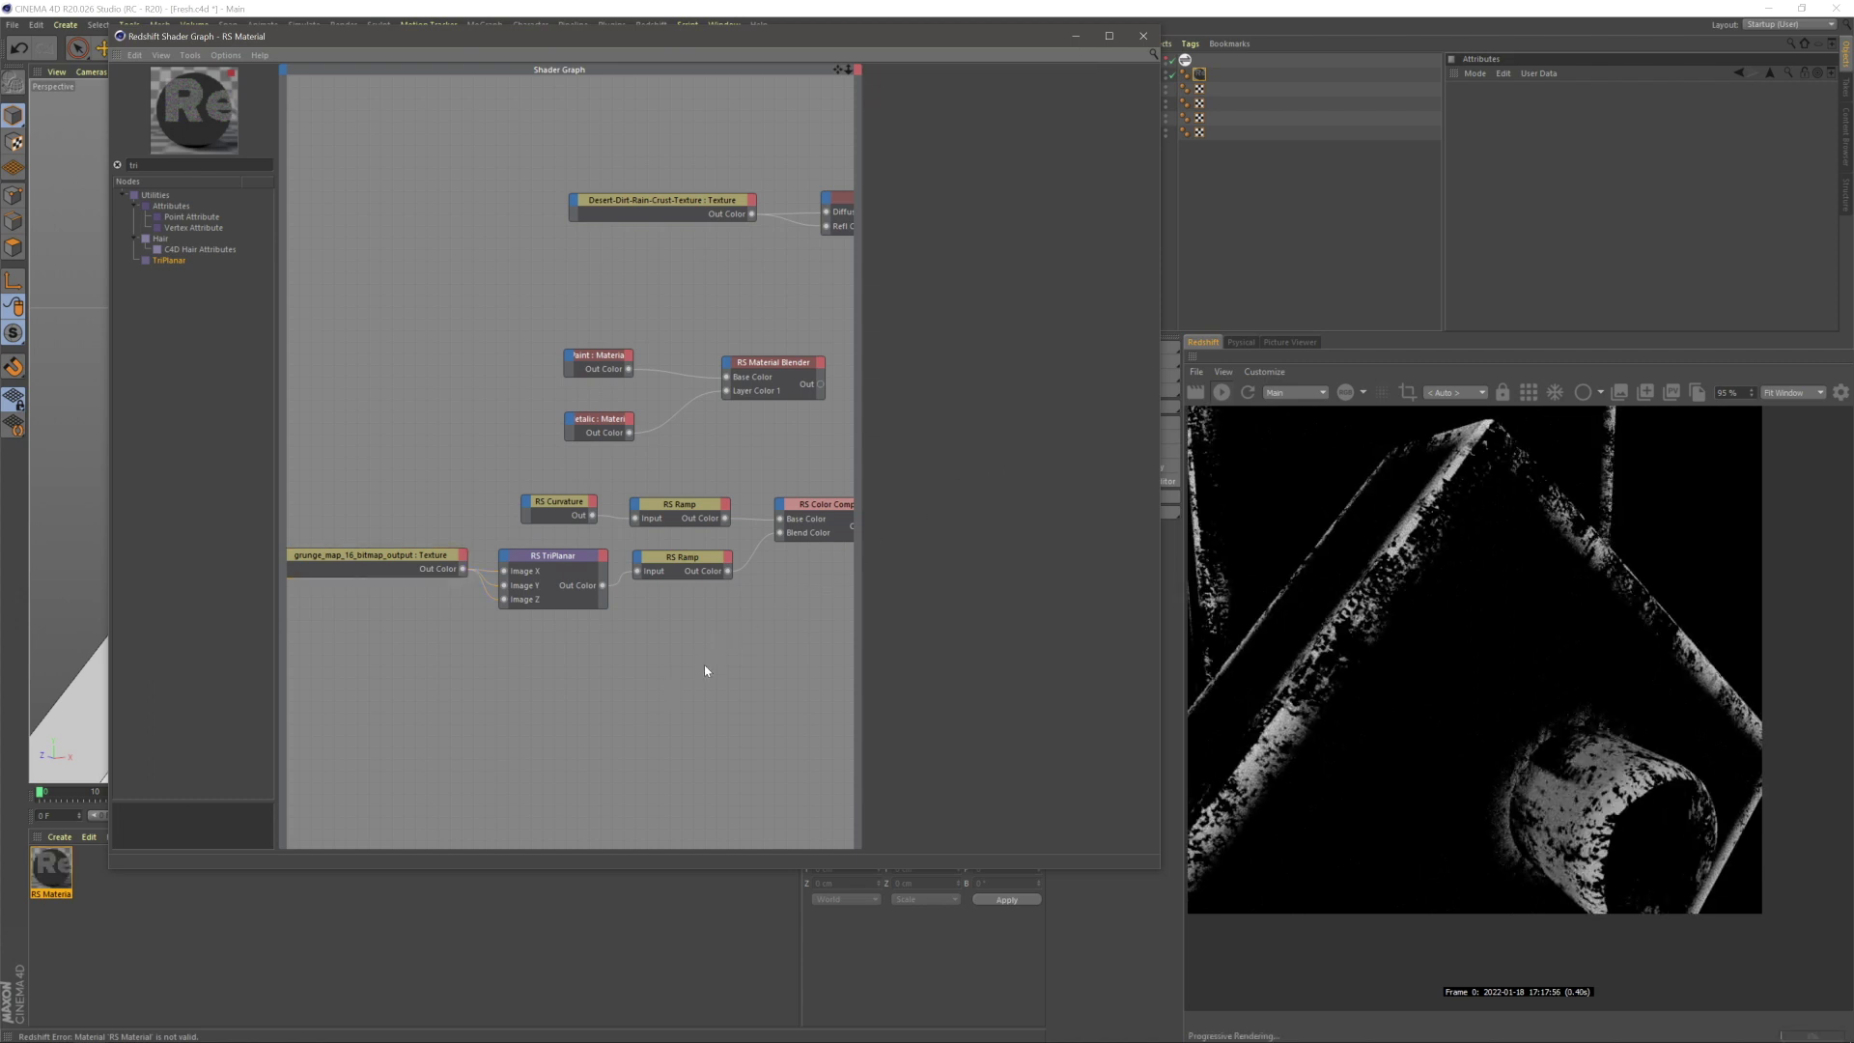
pyautogui.moveTo(740, 520); pyautogui.dragTo(514, 535, button='middle')
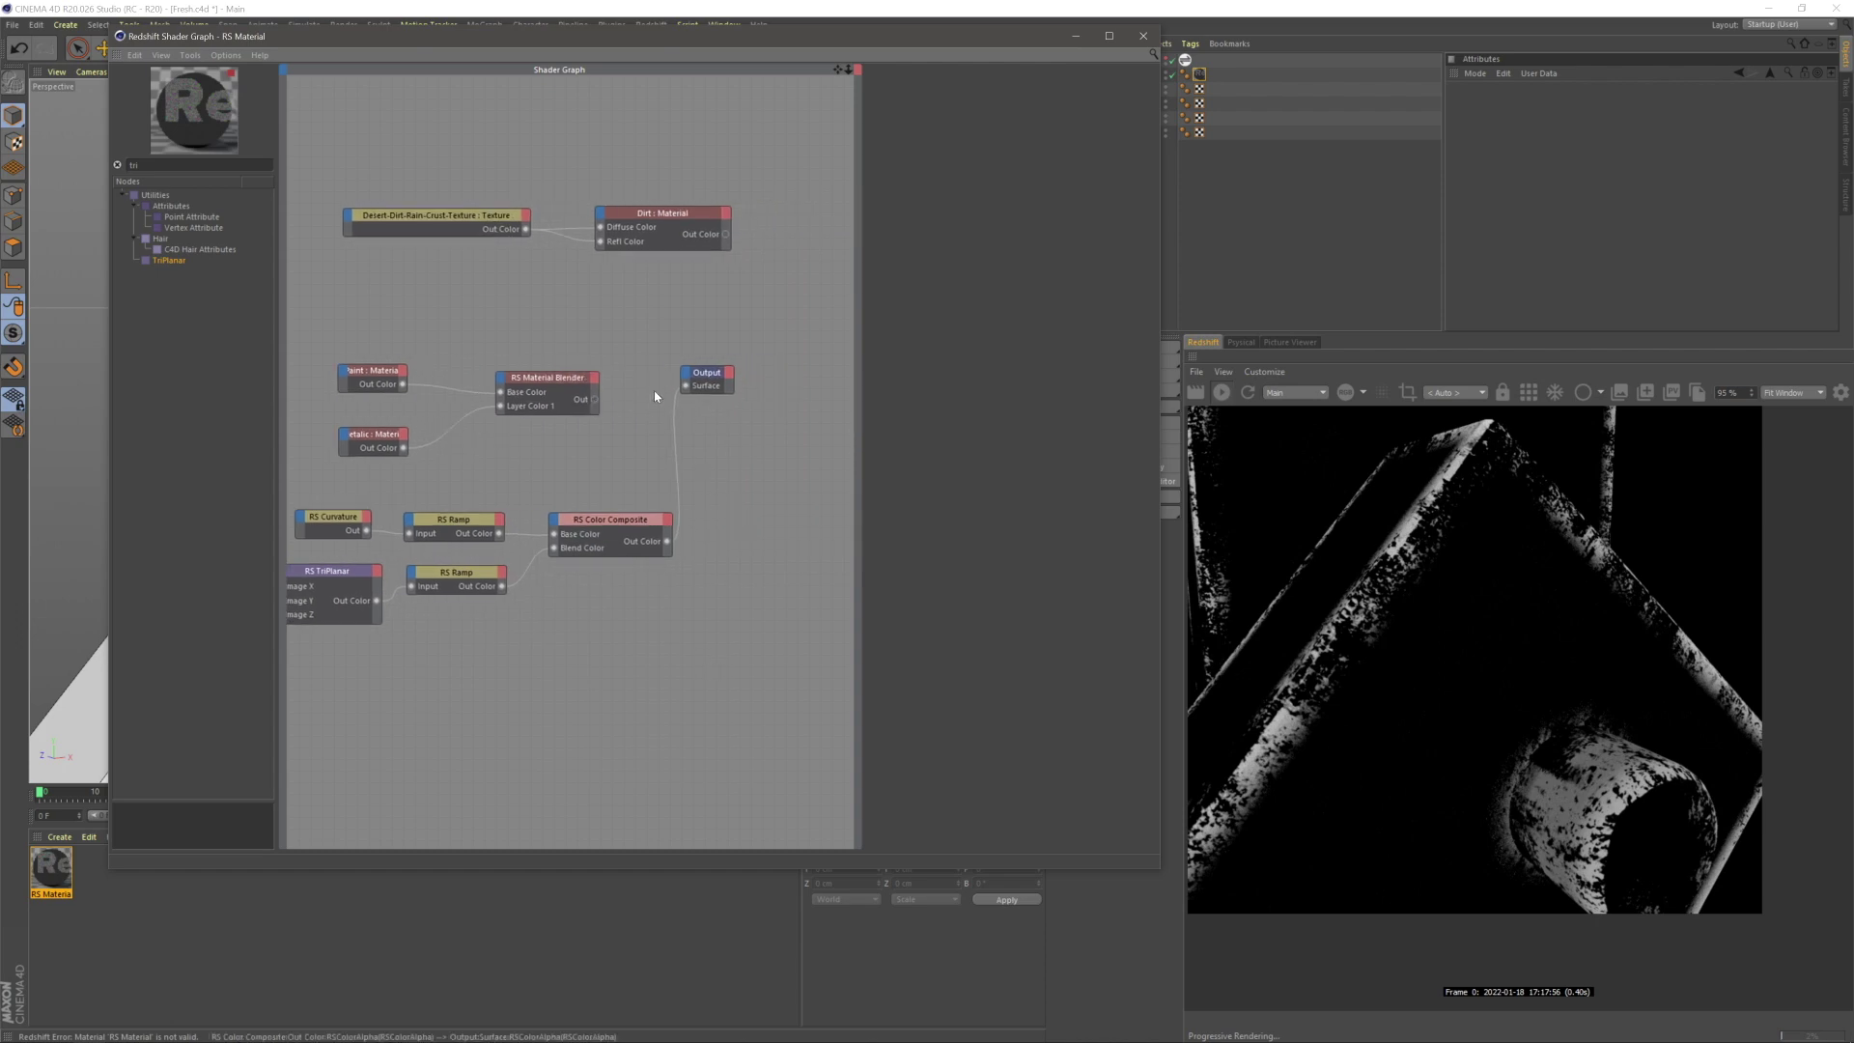
# - Connect the Color Composite's output to the Material Blender's Blend Color 1 and the Material Blender's output to the Output's Surface
pyautogui.moveTo(684, 385); pyautogui.dragTo(547, 385)
pyautogui.moveTo(686, 385); pyautogui.dragTo(505, 384)
pyautogui.click(606, 414)
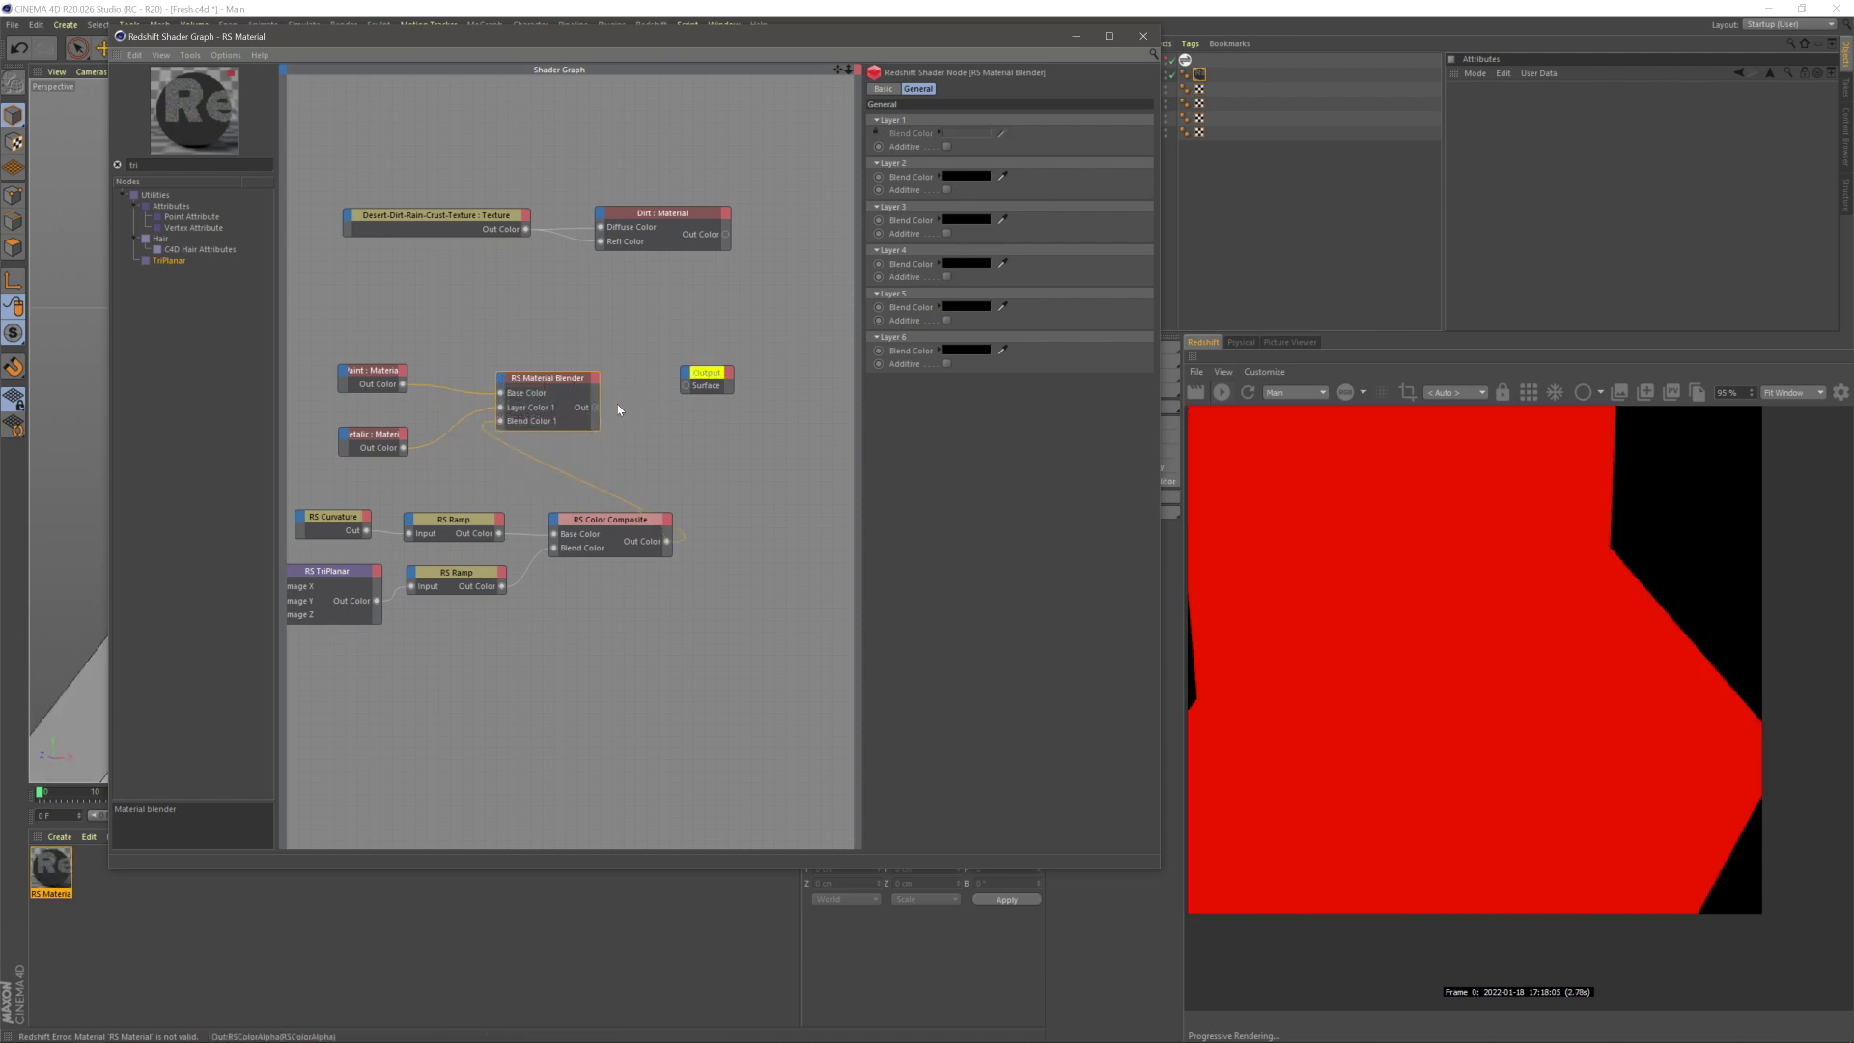
pyautogui.moveTo(684, 386); pyautogui.dragTo(685, 385)
# - Shift the curvature, TriPlanar, Ramp and Color Composite nodes away from the Material Blender and inspect the paint chipping in the render
pyautogui.moveTo(746, 681); pyautogui.dragTo(672, 662, button='middle')
pyautogui.scroll(-2, 672, 662)
pyautogui.moveTo(495, 676); pyautogui.dragTo(667, 673, button='middle')
pyautogui.moveTo(737, 601); pyautogui.dragTo(370, 483)
pyautogui.moveTo(695, 500); pyautogui.dragTo(542, 500)
pyautogui.click(770, 581)
pyautogui.scroll(5, 1361, 656)
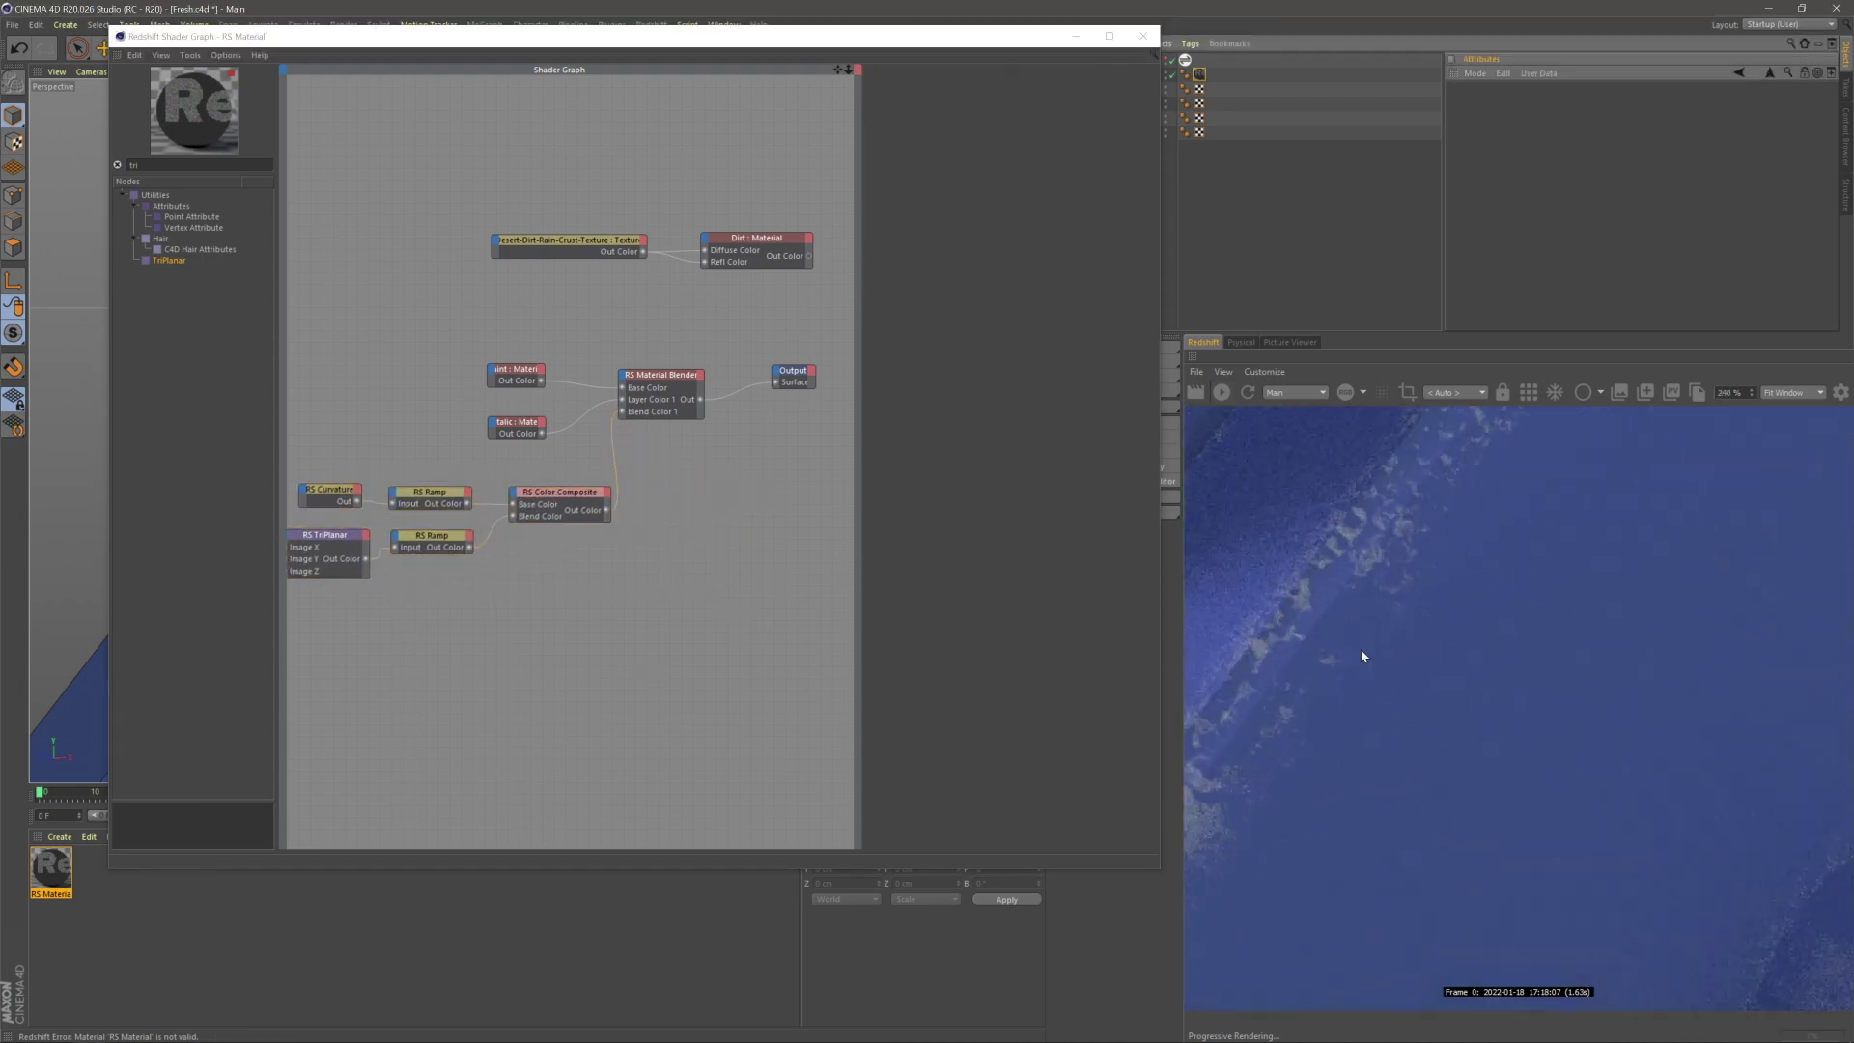
pyautogui.scroll(-5, 1475, 503)
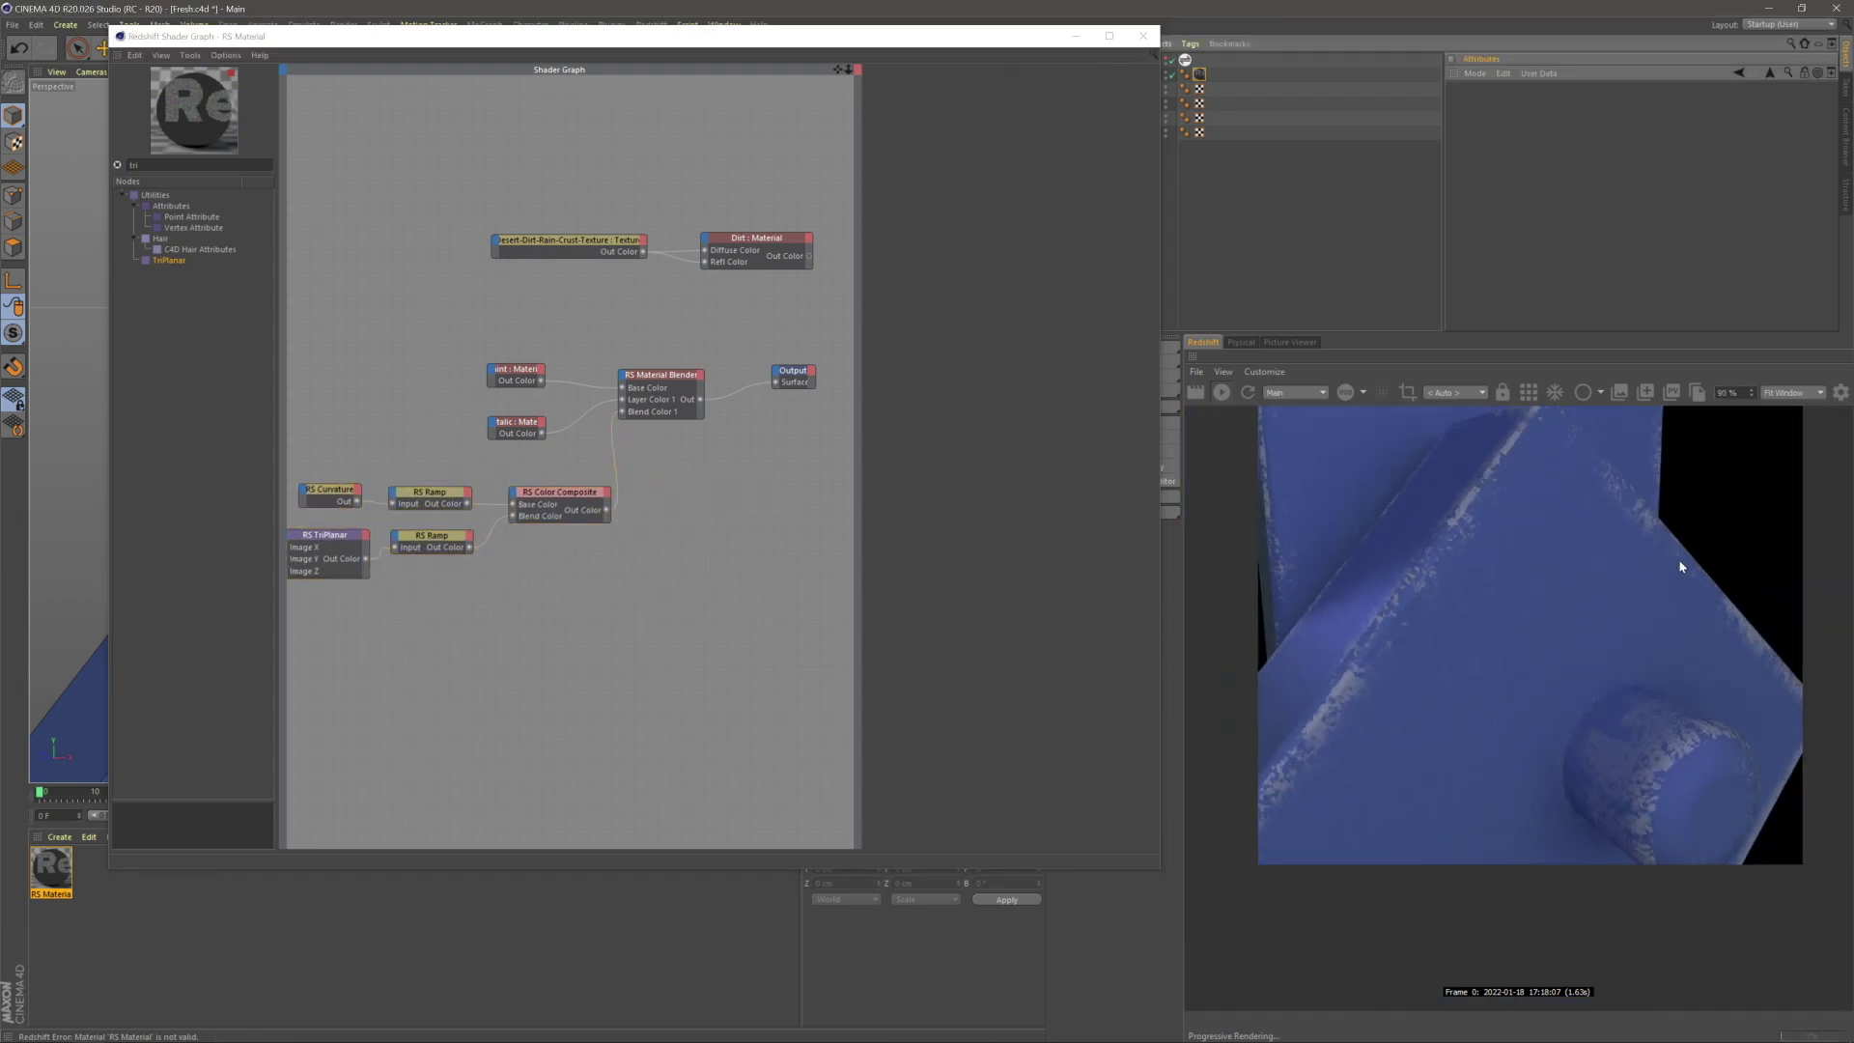
pyautogui.scroll(-1, 1352, 570)
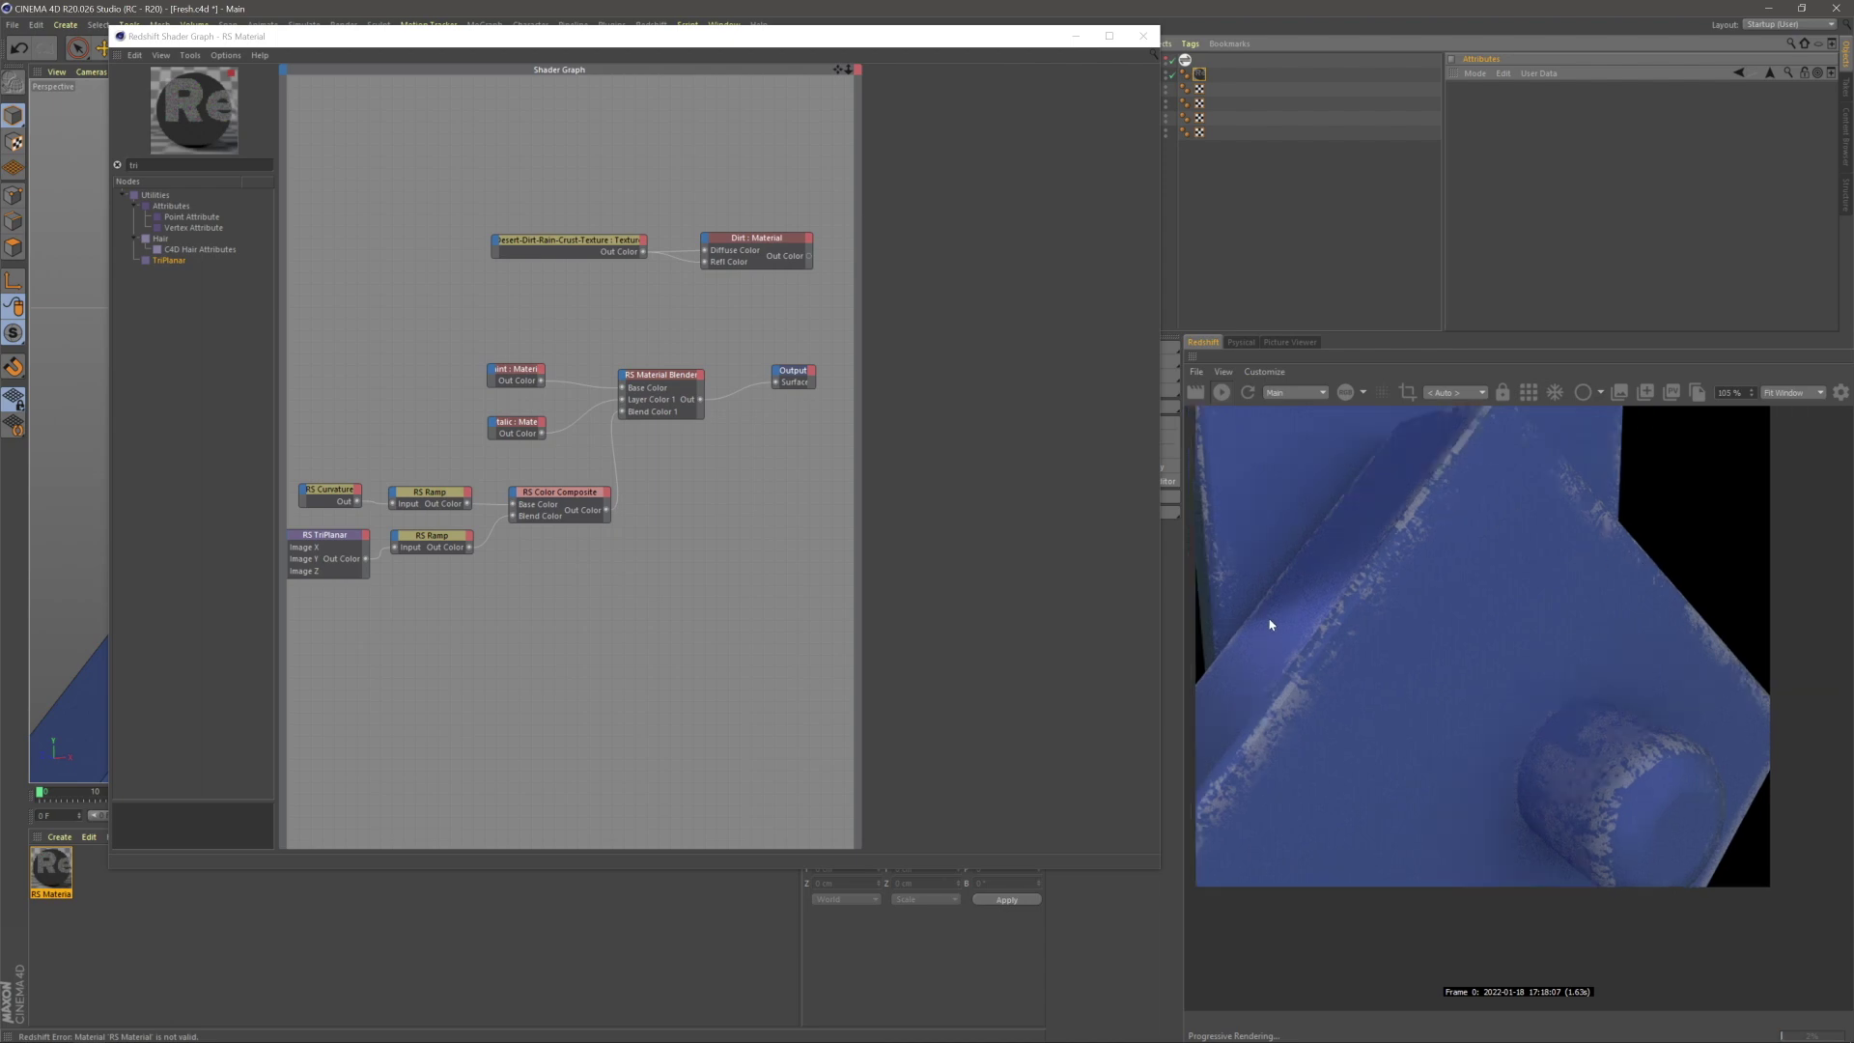
# - Search the node list for "ramp" and add a new Ramp node beside the Color Composite
pyautogui.click(658, 603)
pyautogui.moveTo(160, 166); pyautogui.dragTo(97, 167)
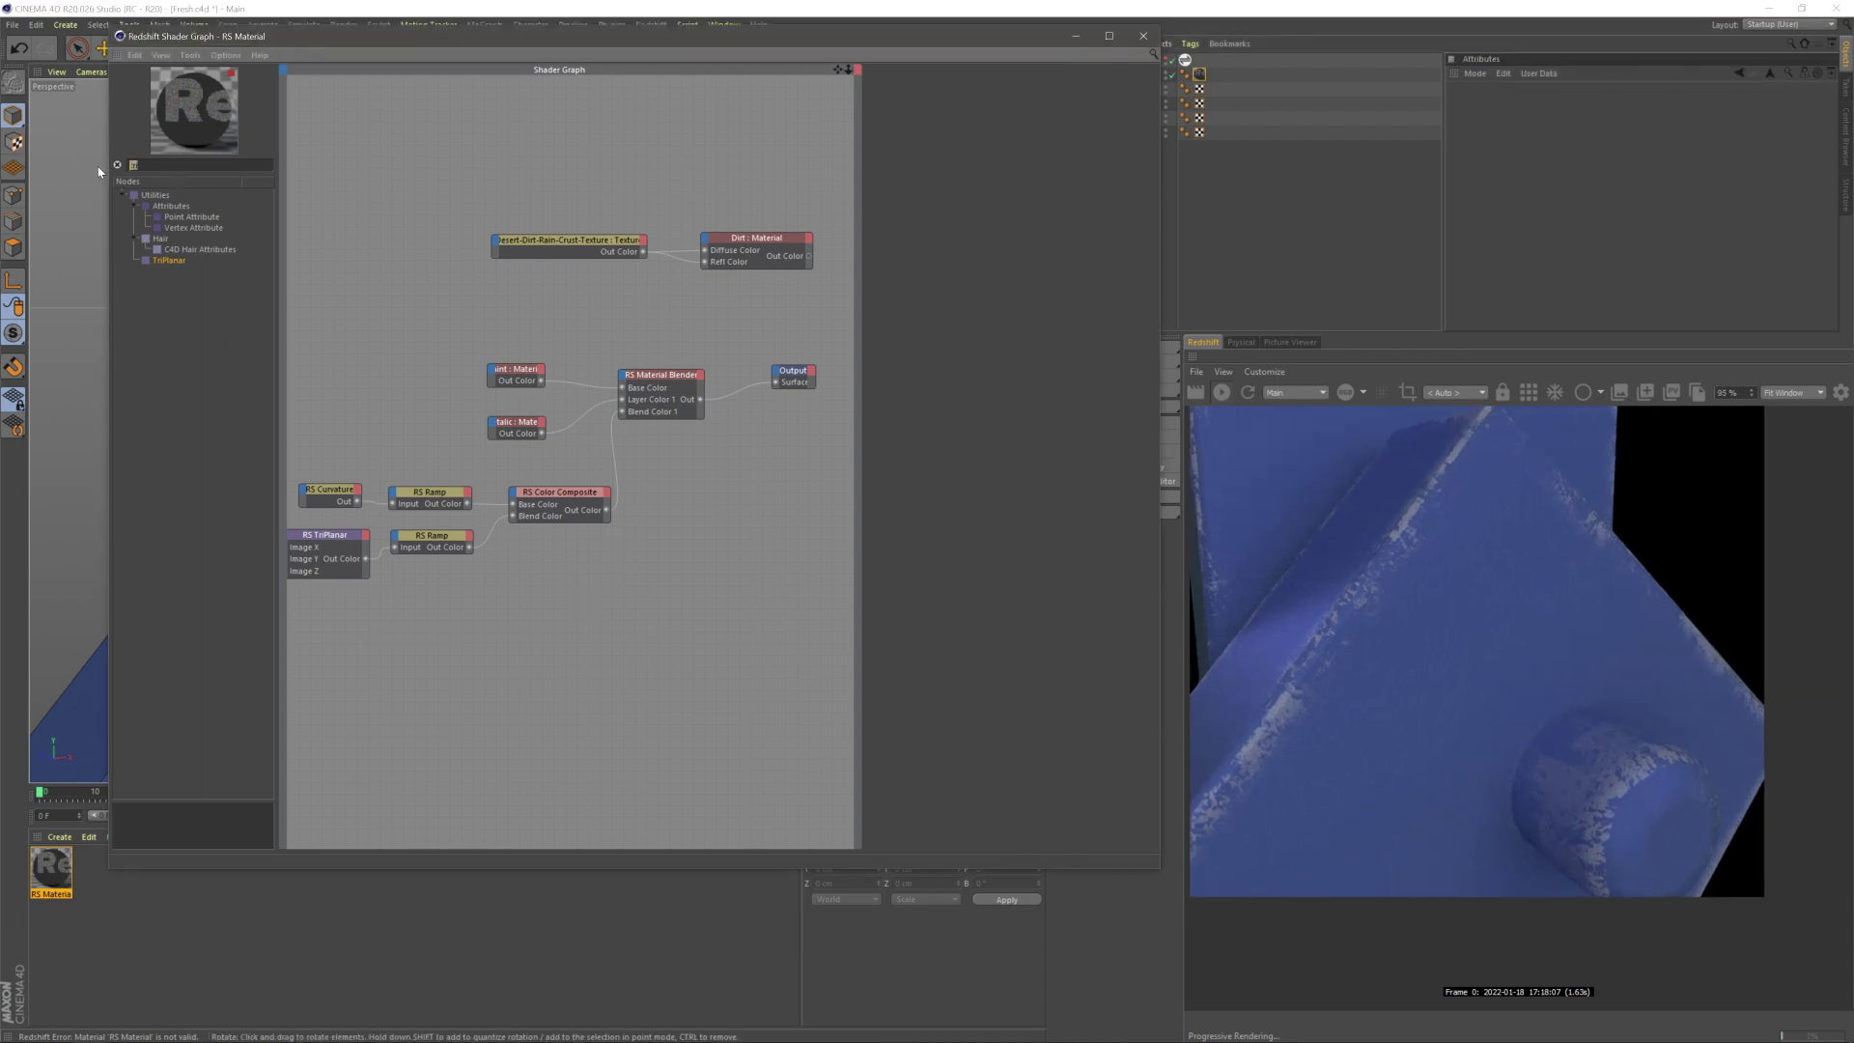
pyautogui.write('ramp')
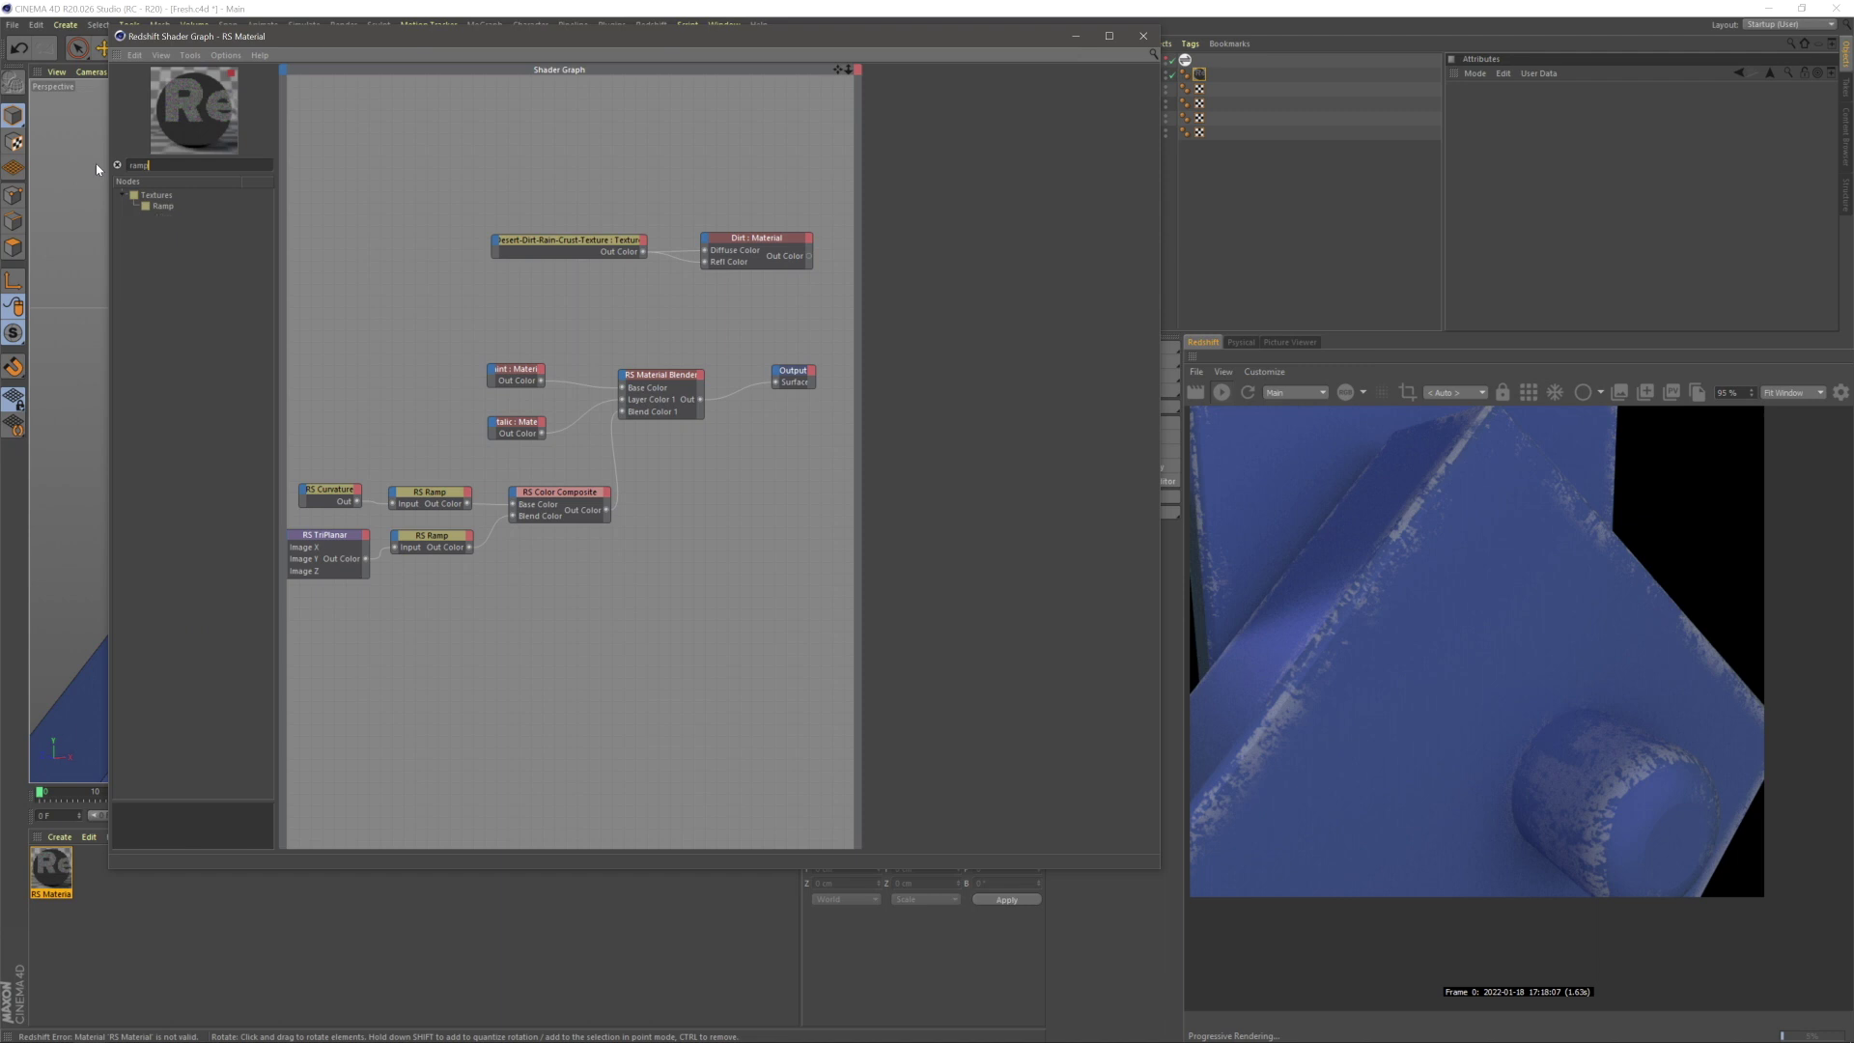
pyautogui.moveTo(165, 208); pyautogui.dragTo(654, 530)
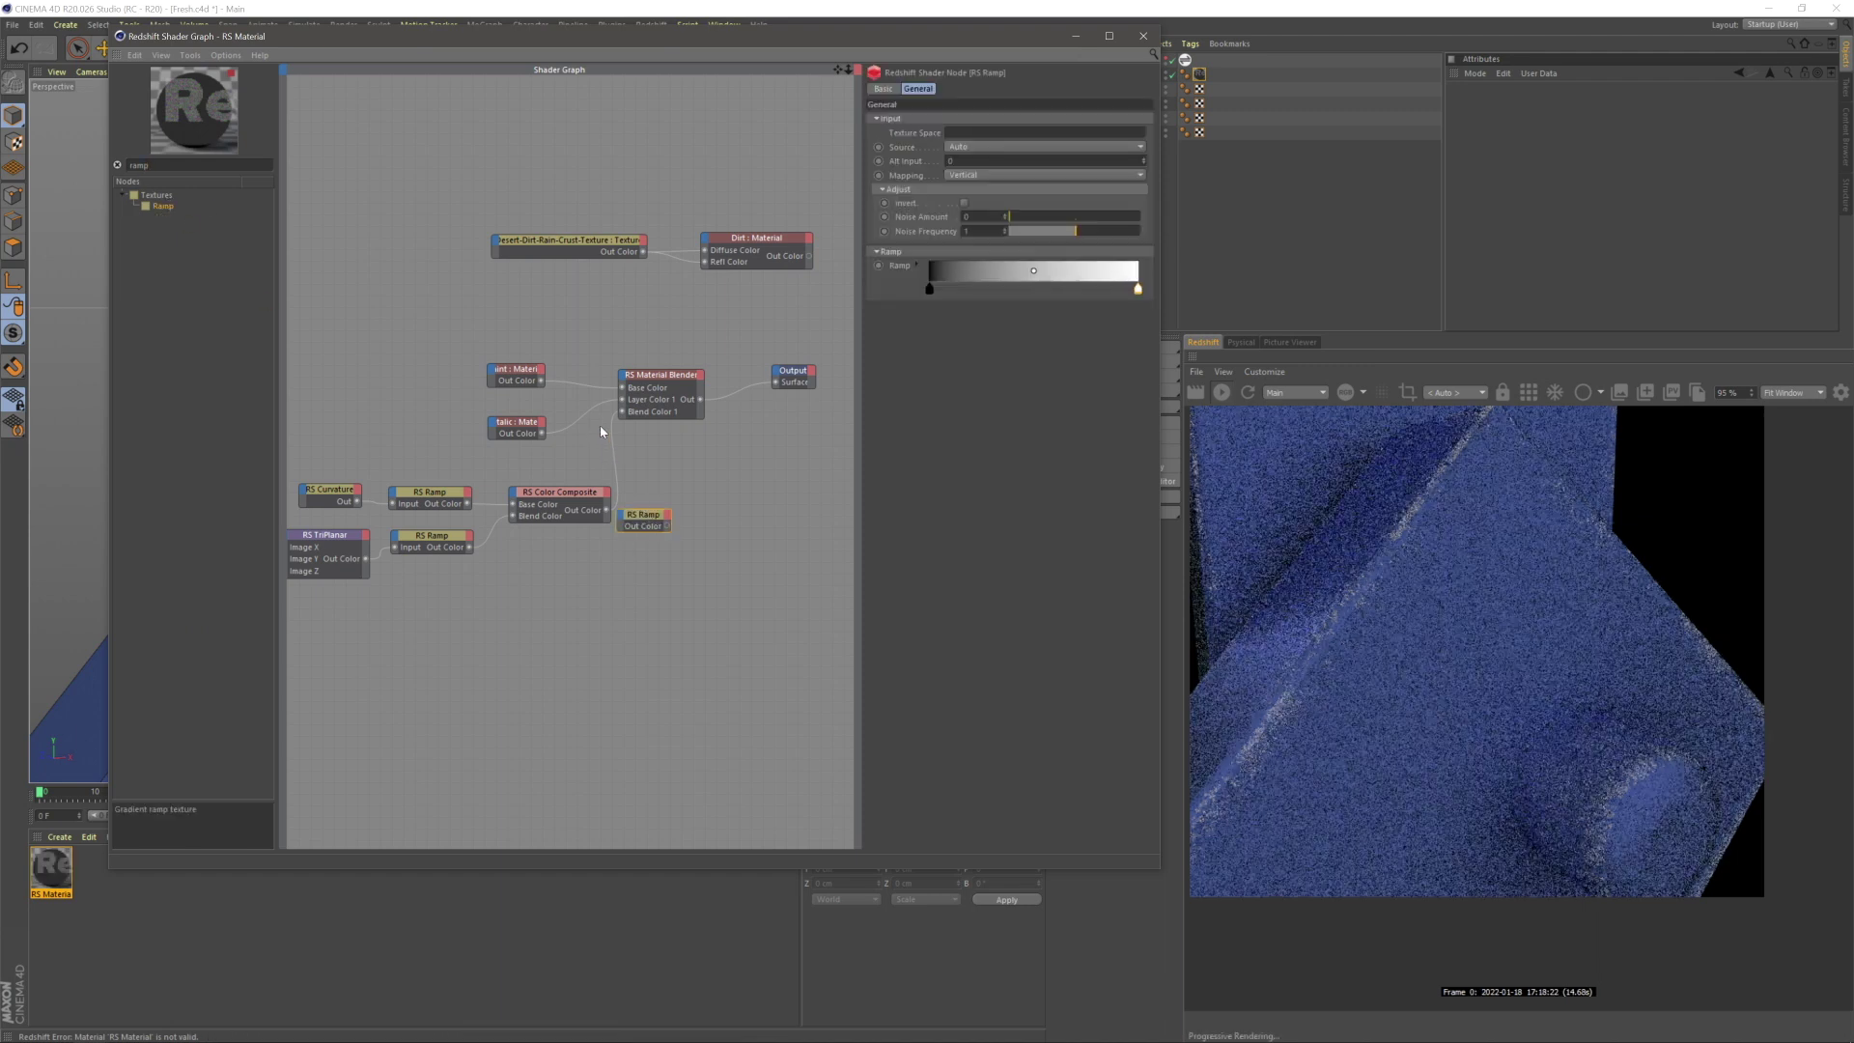
# - Connect the Color Composite to the new Ramp's input and the Ramp's output to the Material Blender's Blend Color 1
pyautogui.moveTo(621, 516); pyautogui.dragTo(684, 502)
pyautogui.click(697, 527)
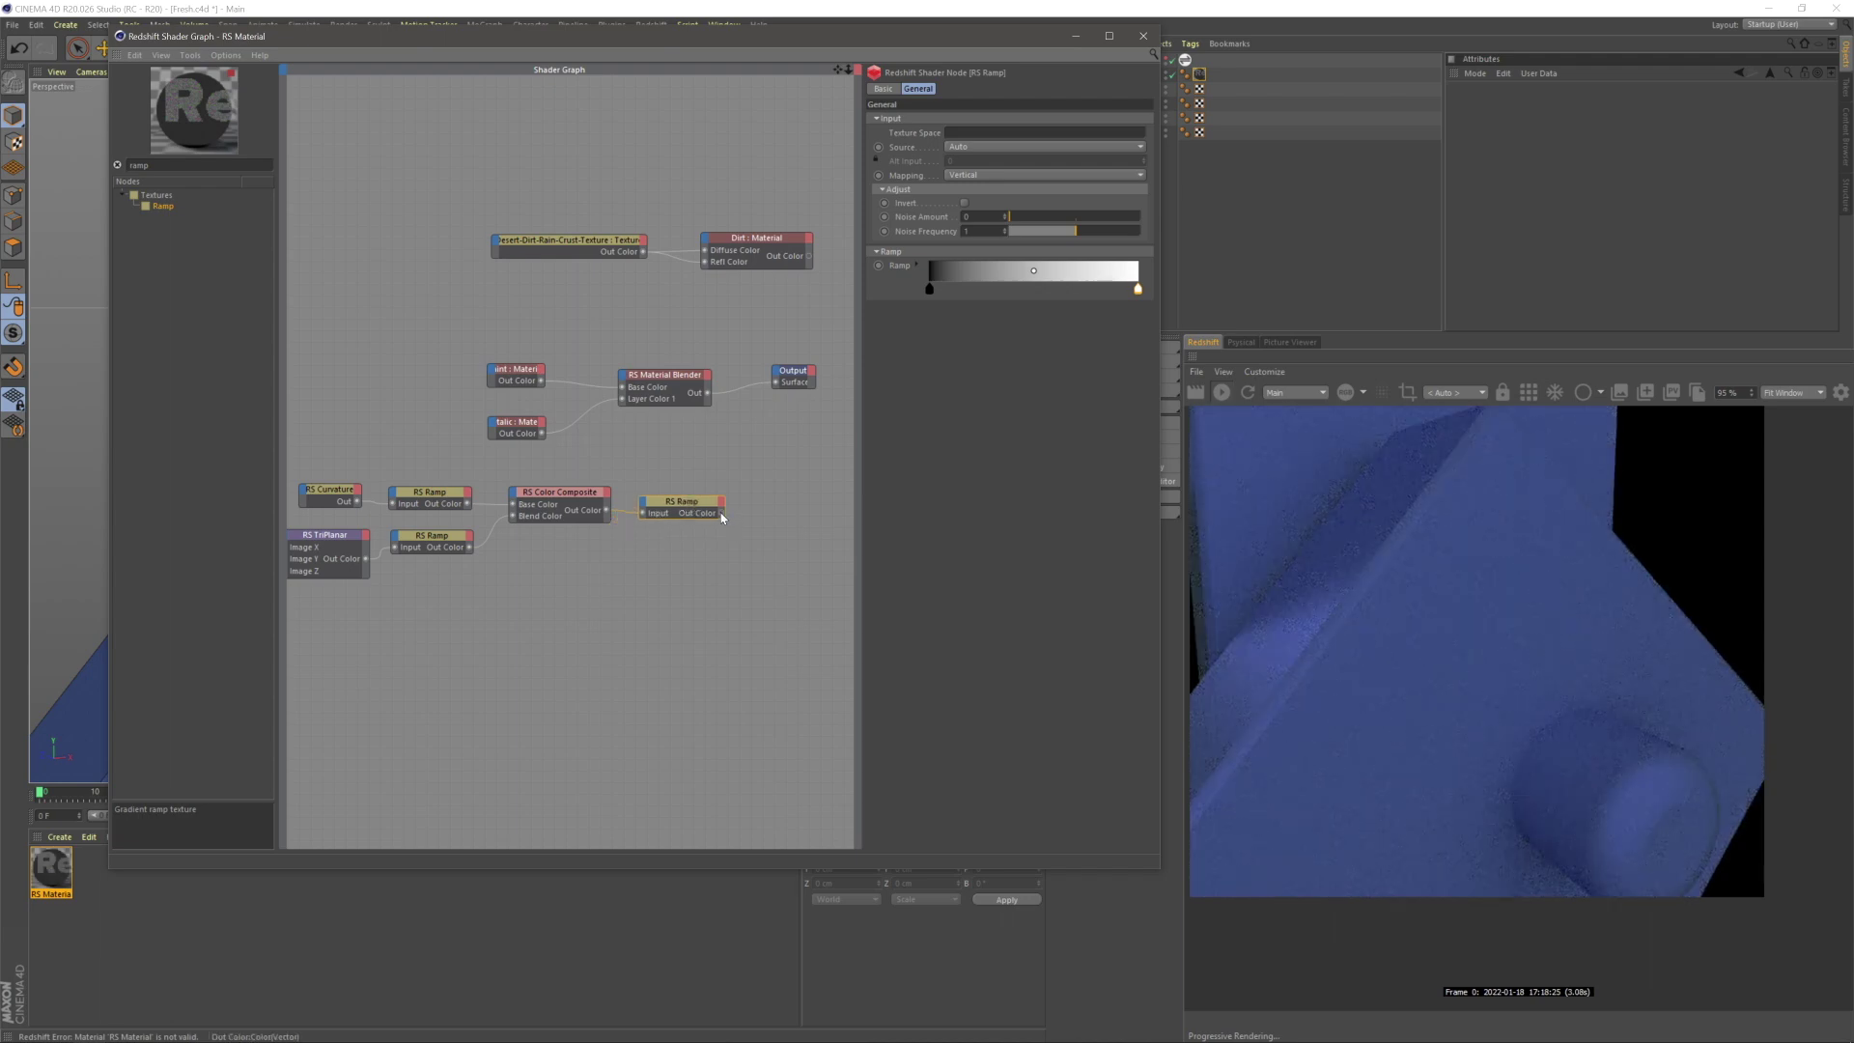
pyautogui.moveTo(625, 382); pyautogui.dragTo(626, 386)
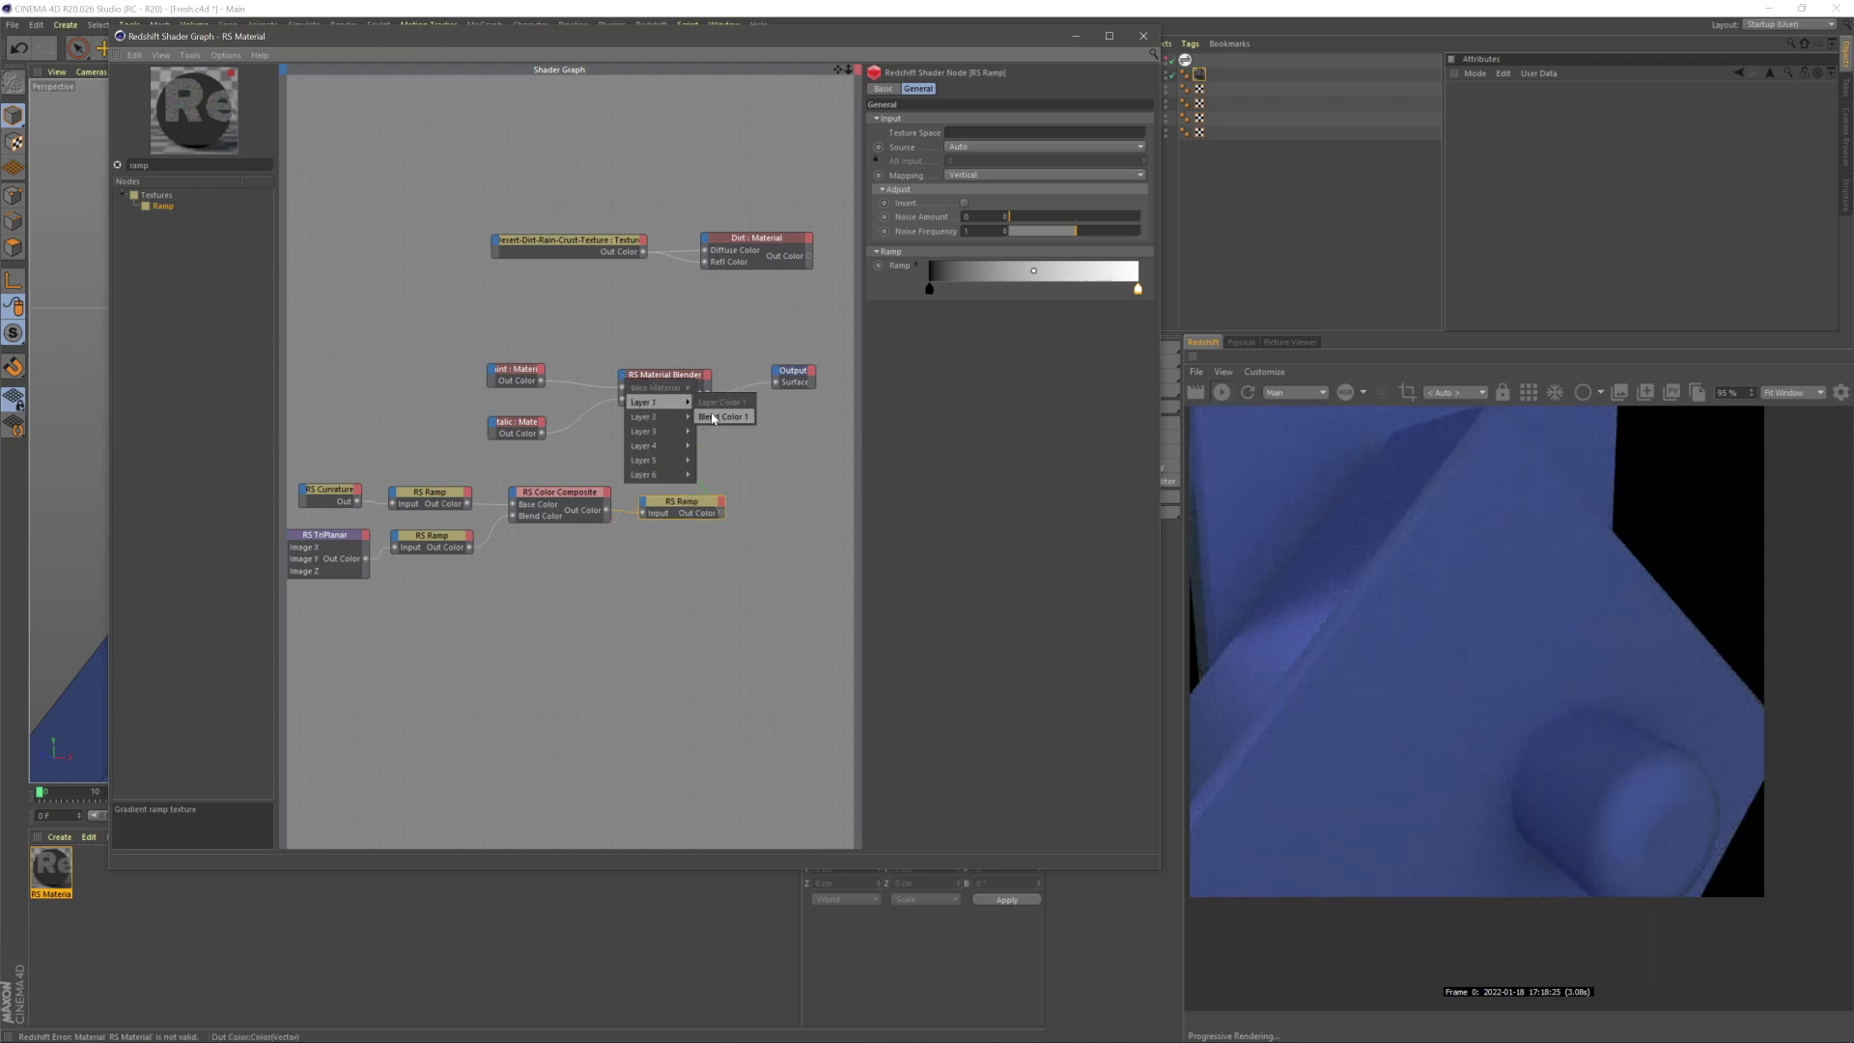
pyautogui.click(726, 399)
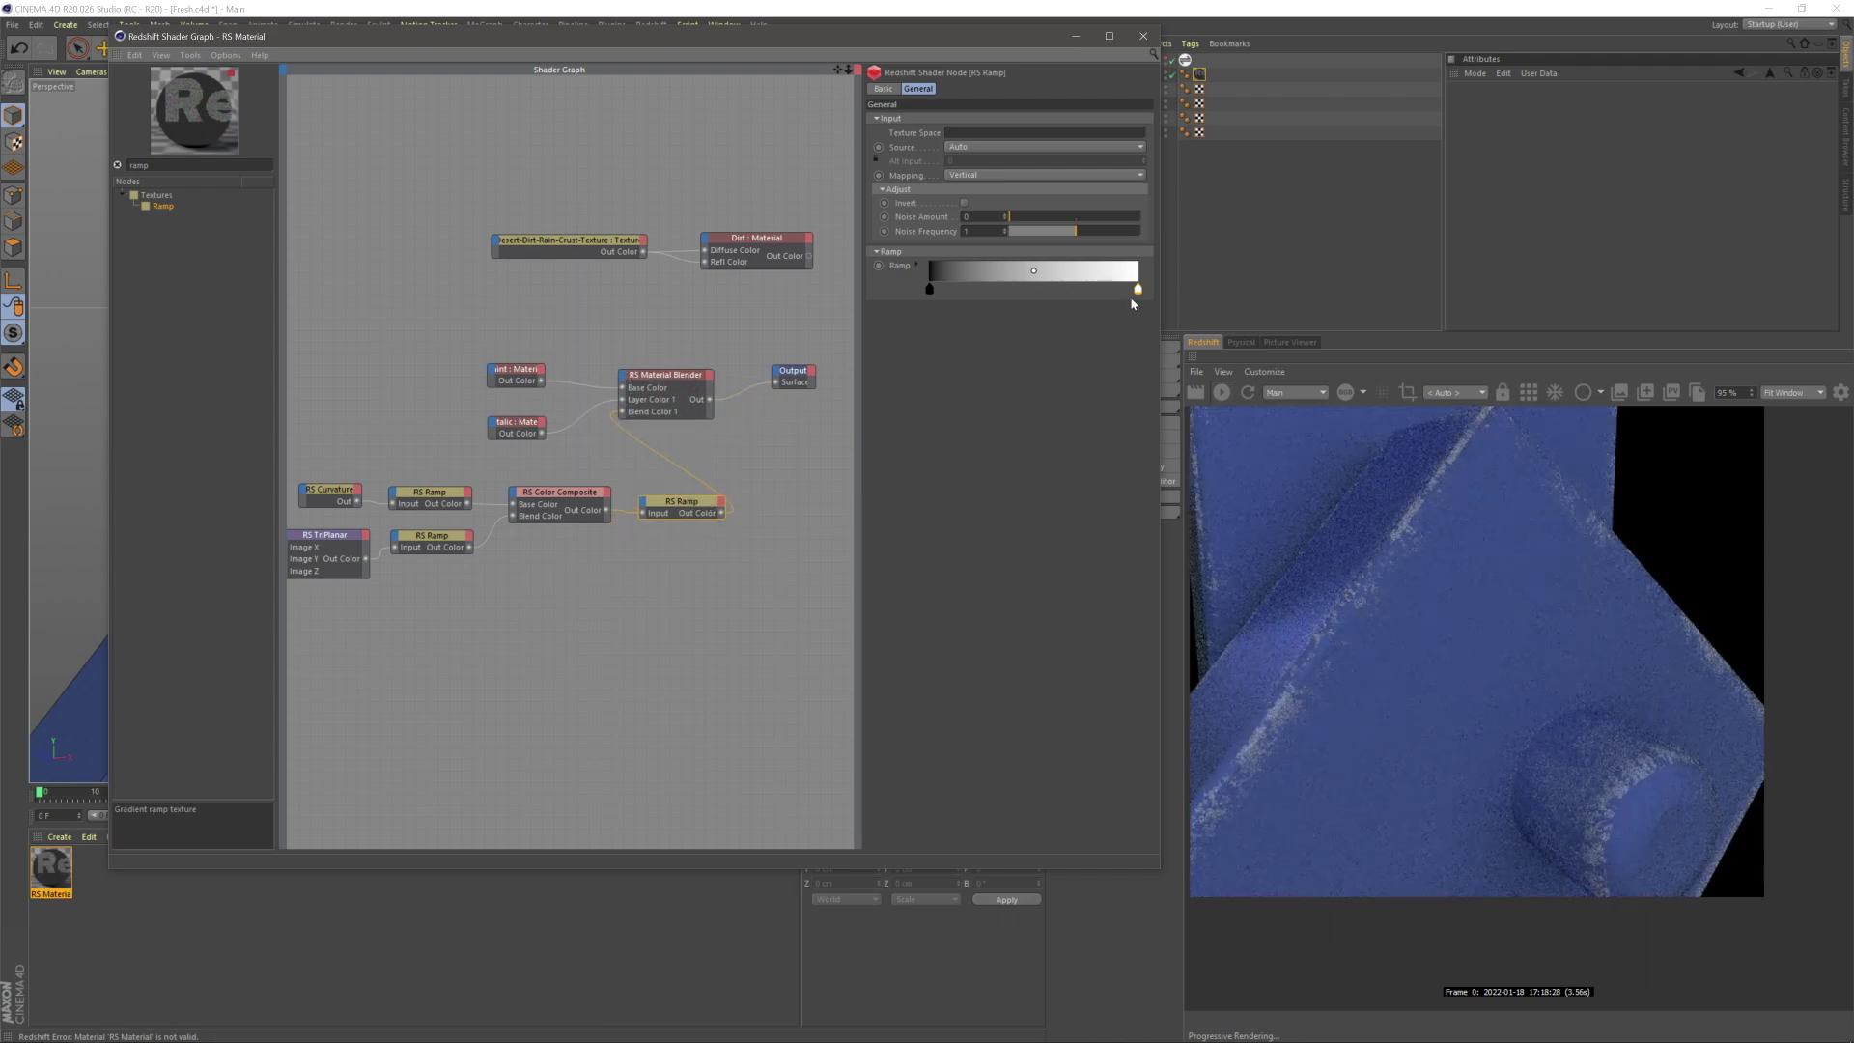
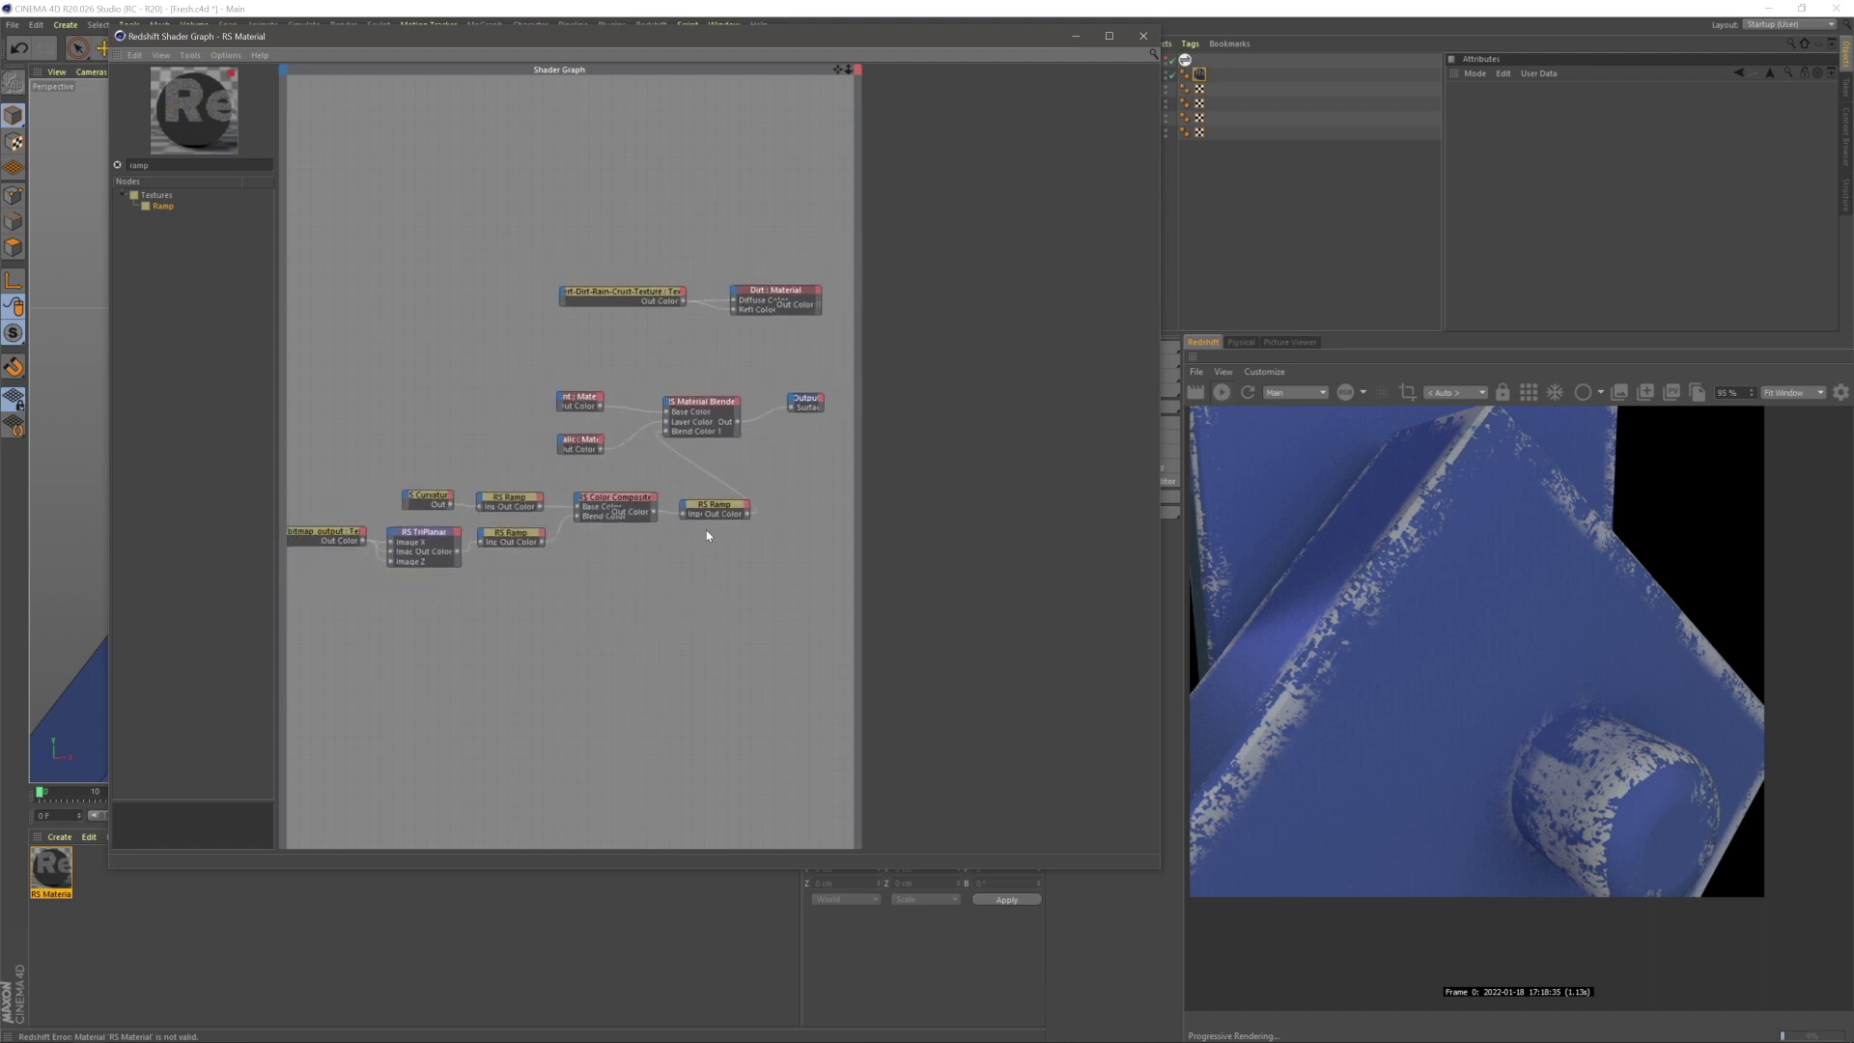
# - Move the final Ramp and the group of mask nodes apart to make room after the Color Composite
pyautogui.moveTo(719, 513); pyautogui.dragTo(773, 509)
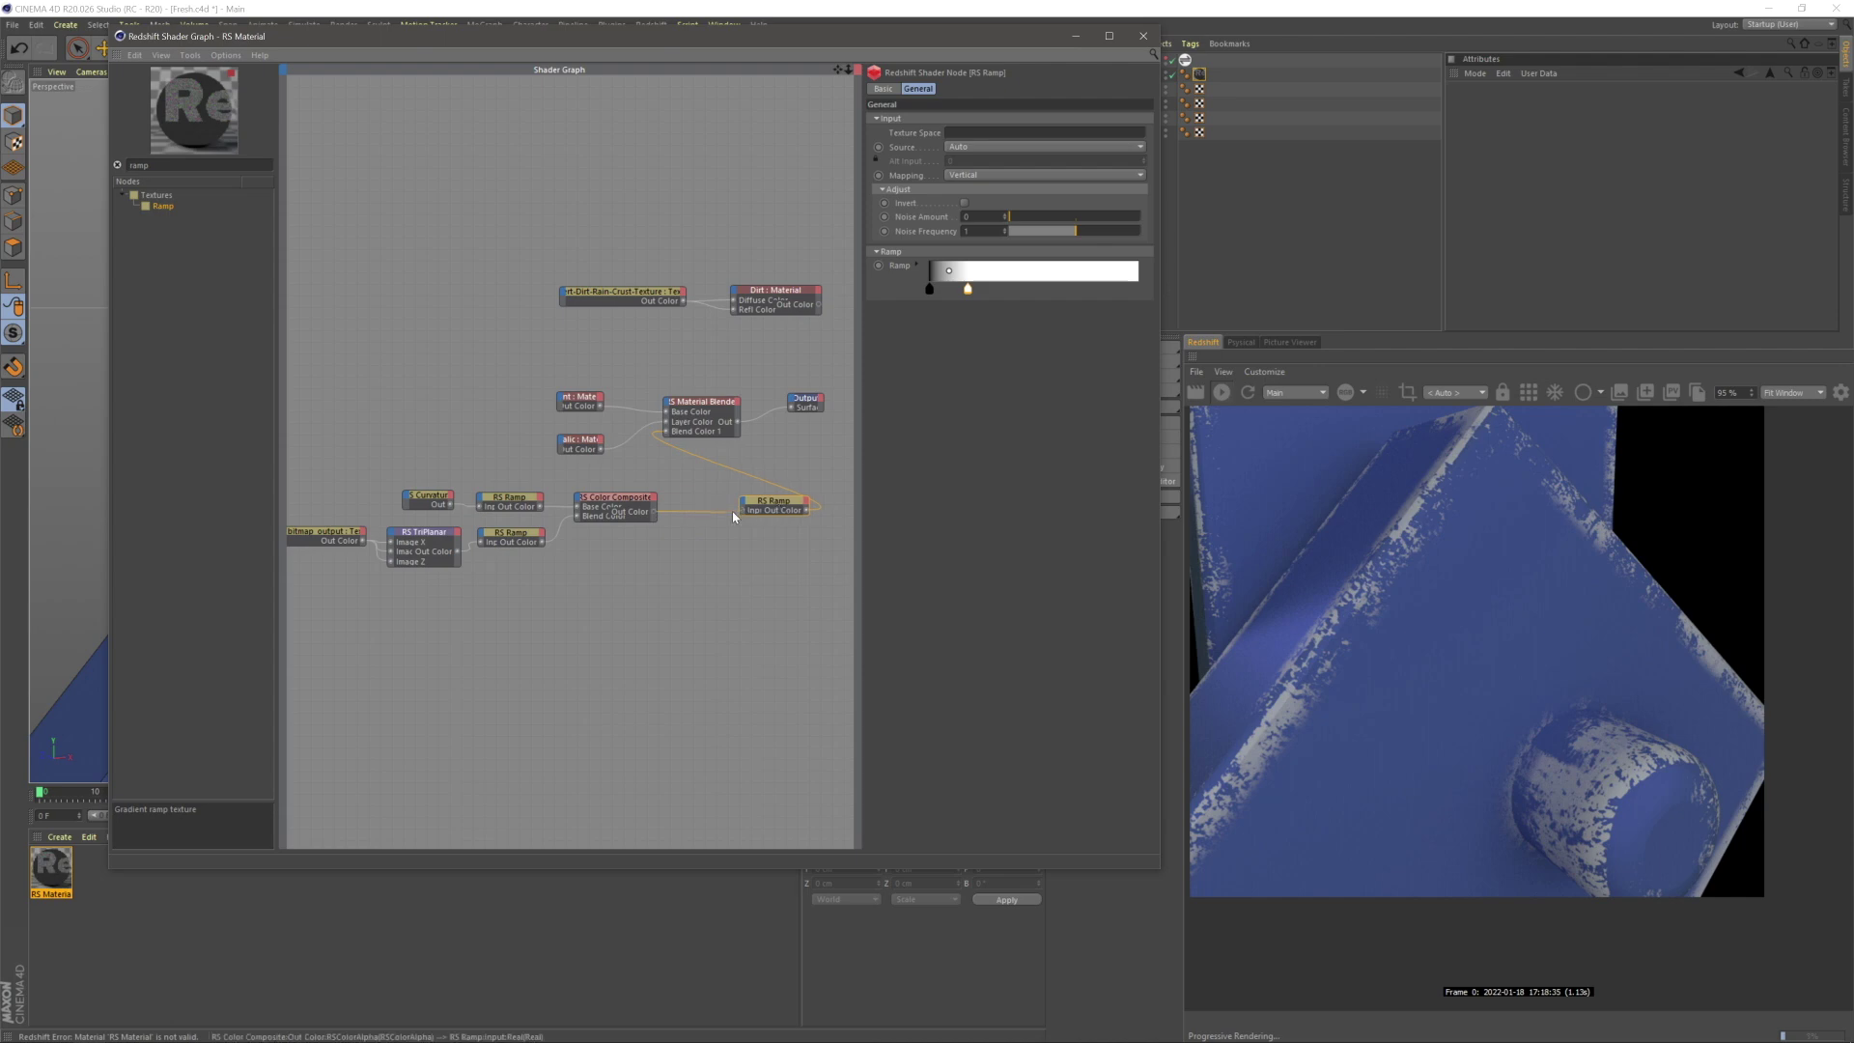
pyautogui.moveTo(695, 631); pyautogui.dragTo(748, 633, button='middle')
pyautogui.moveTo(748, 633); pyautogui.dragTo(315, 498)
pyautogui.moveTo(474, 624); pyautogui.dragTo(550, 627, button='middle')
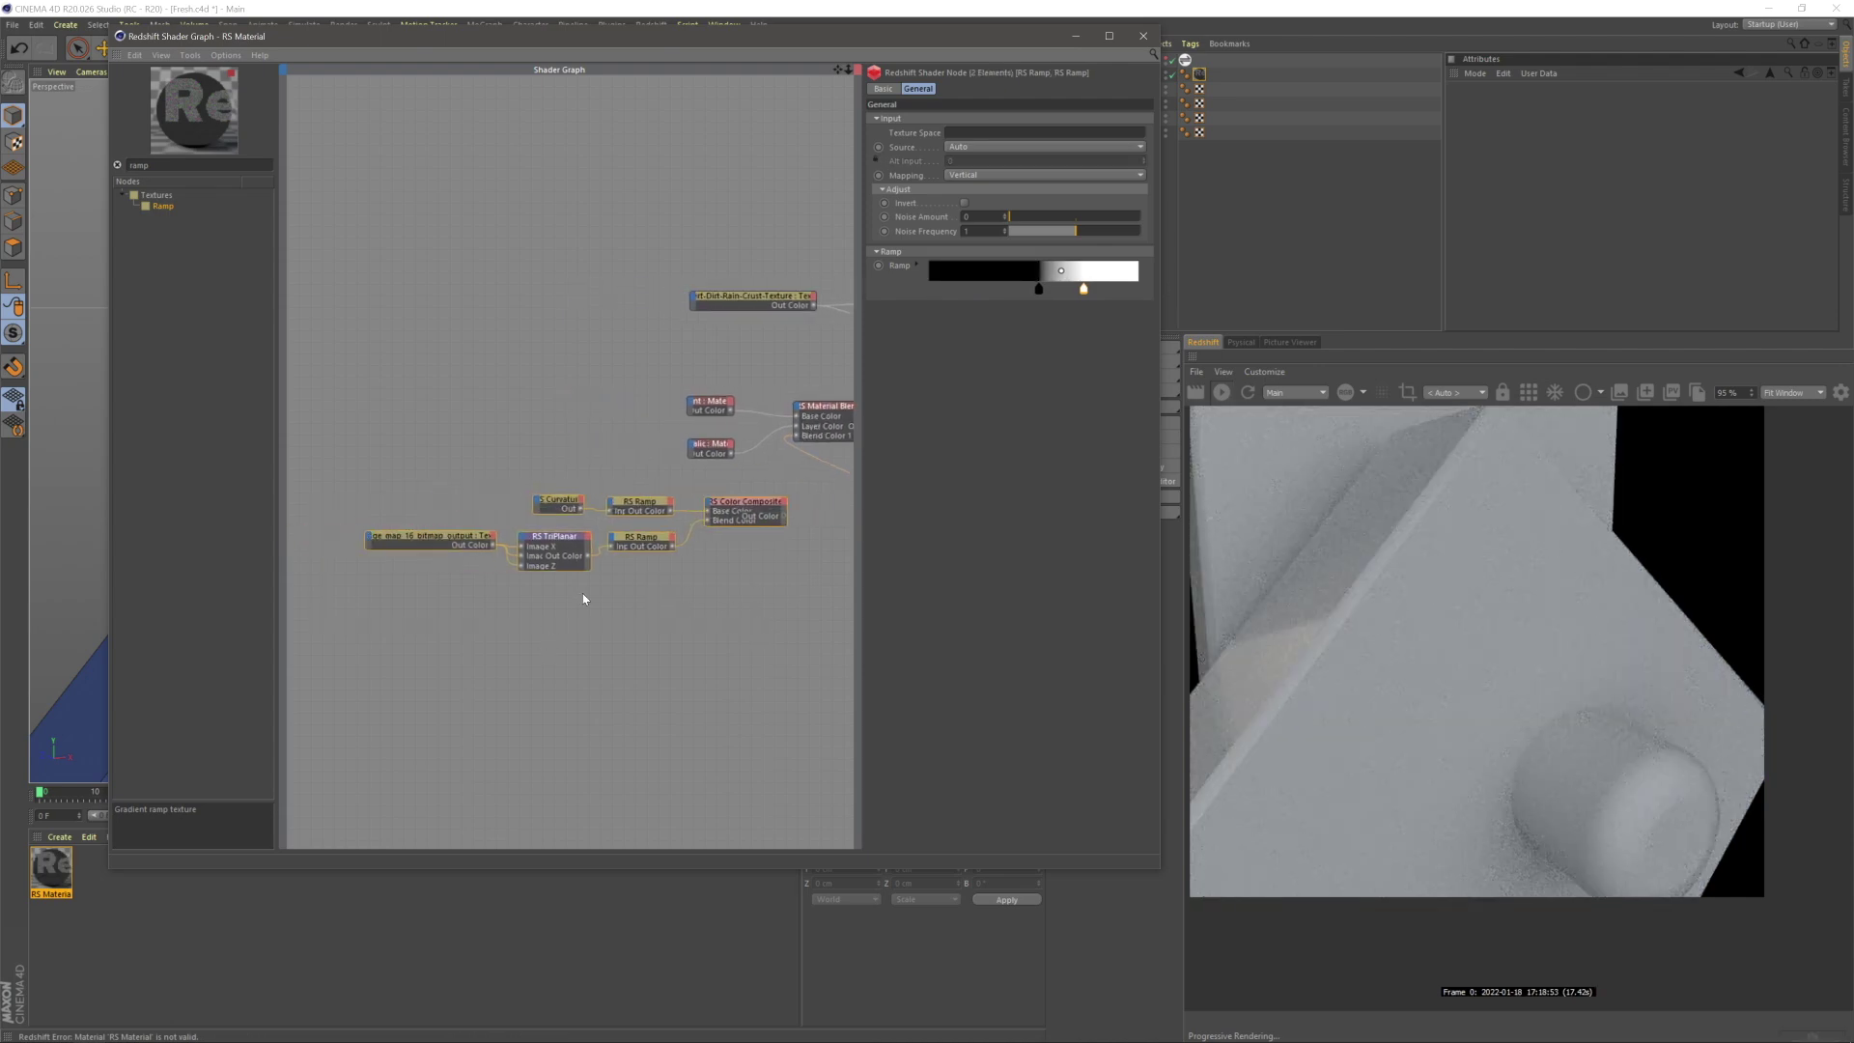
pyautogui.moveTo(582, 504); pyautogui.dragTo(437, 511)
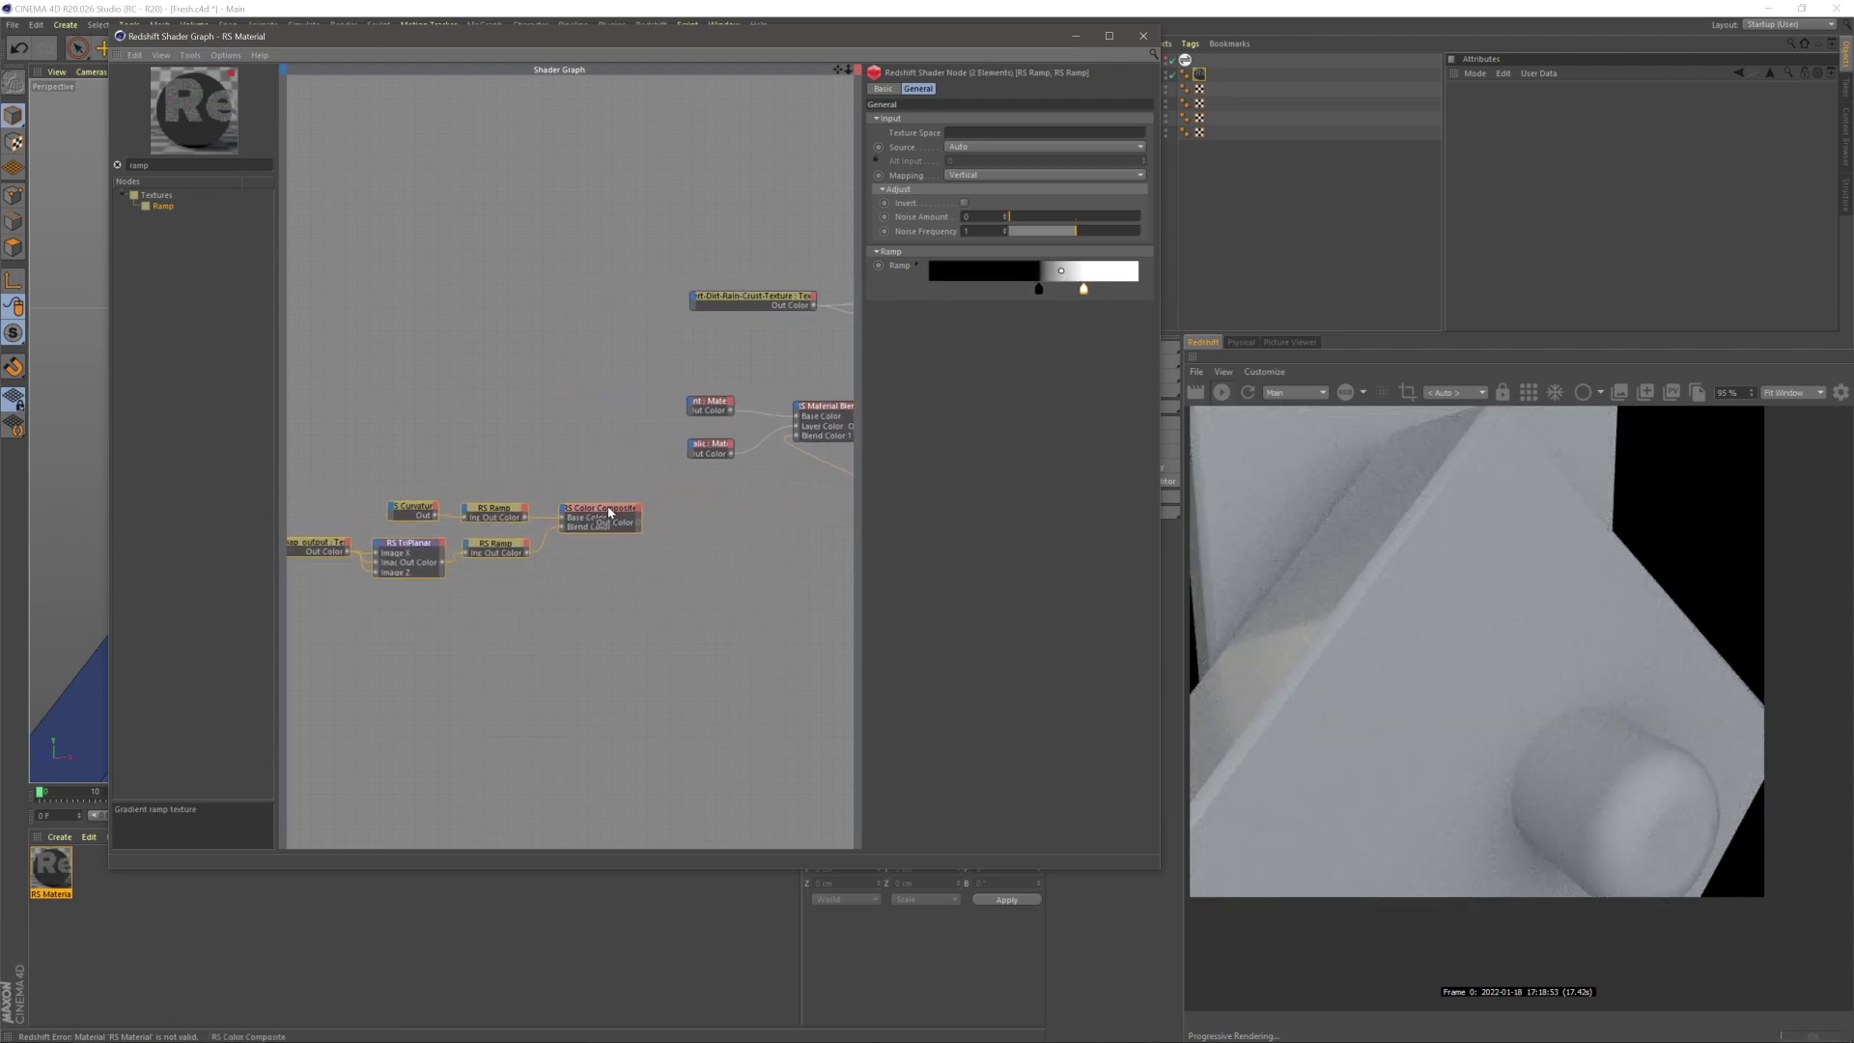
pyautogui.click(726, 623)
pyautogui.moveTo(726, 623); pyautogui.dragTo(660, 597, button='middle')
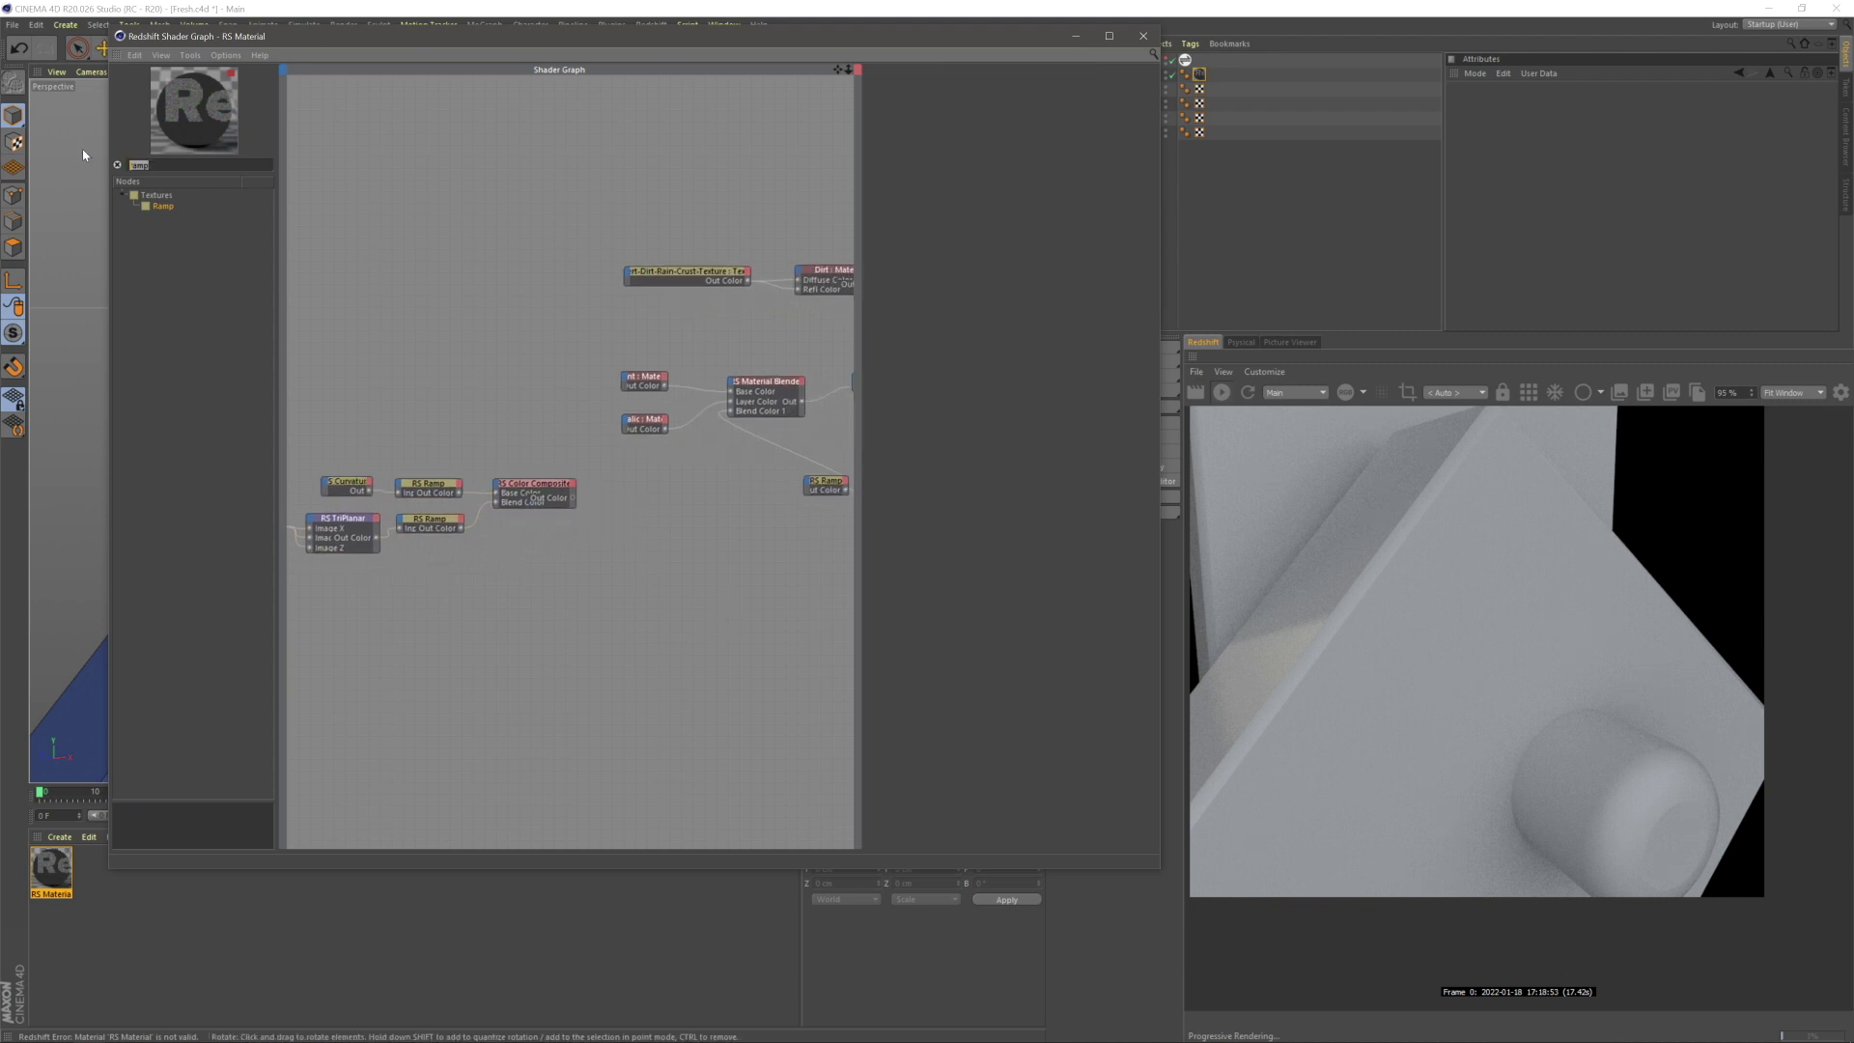
# - Duplicate the Color Composite node and connect the original's output to the copy's Base Color
pyautogui.scroll(2, 579, 558)
pyautogui.click(558, 493)
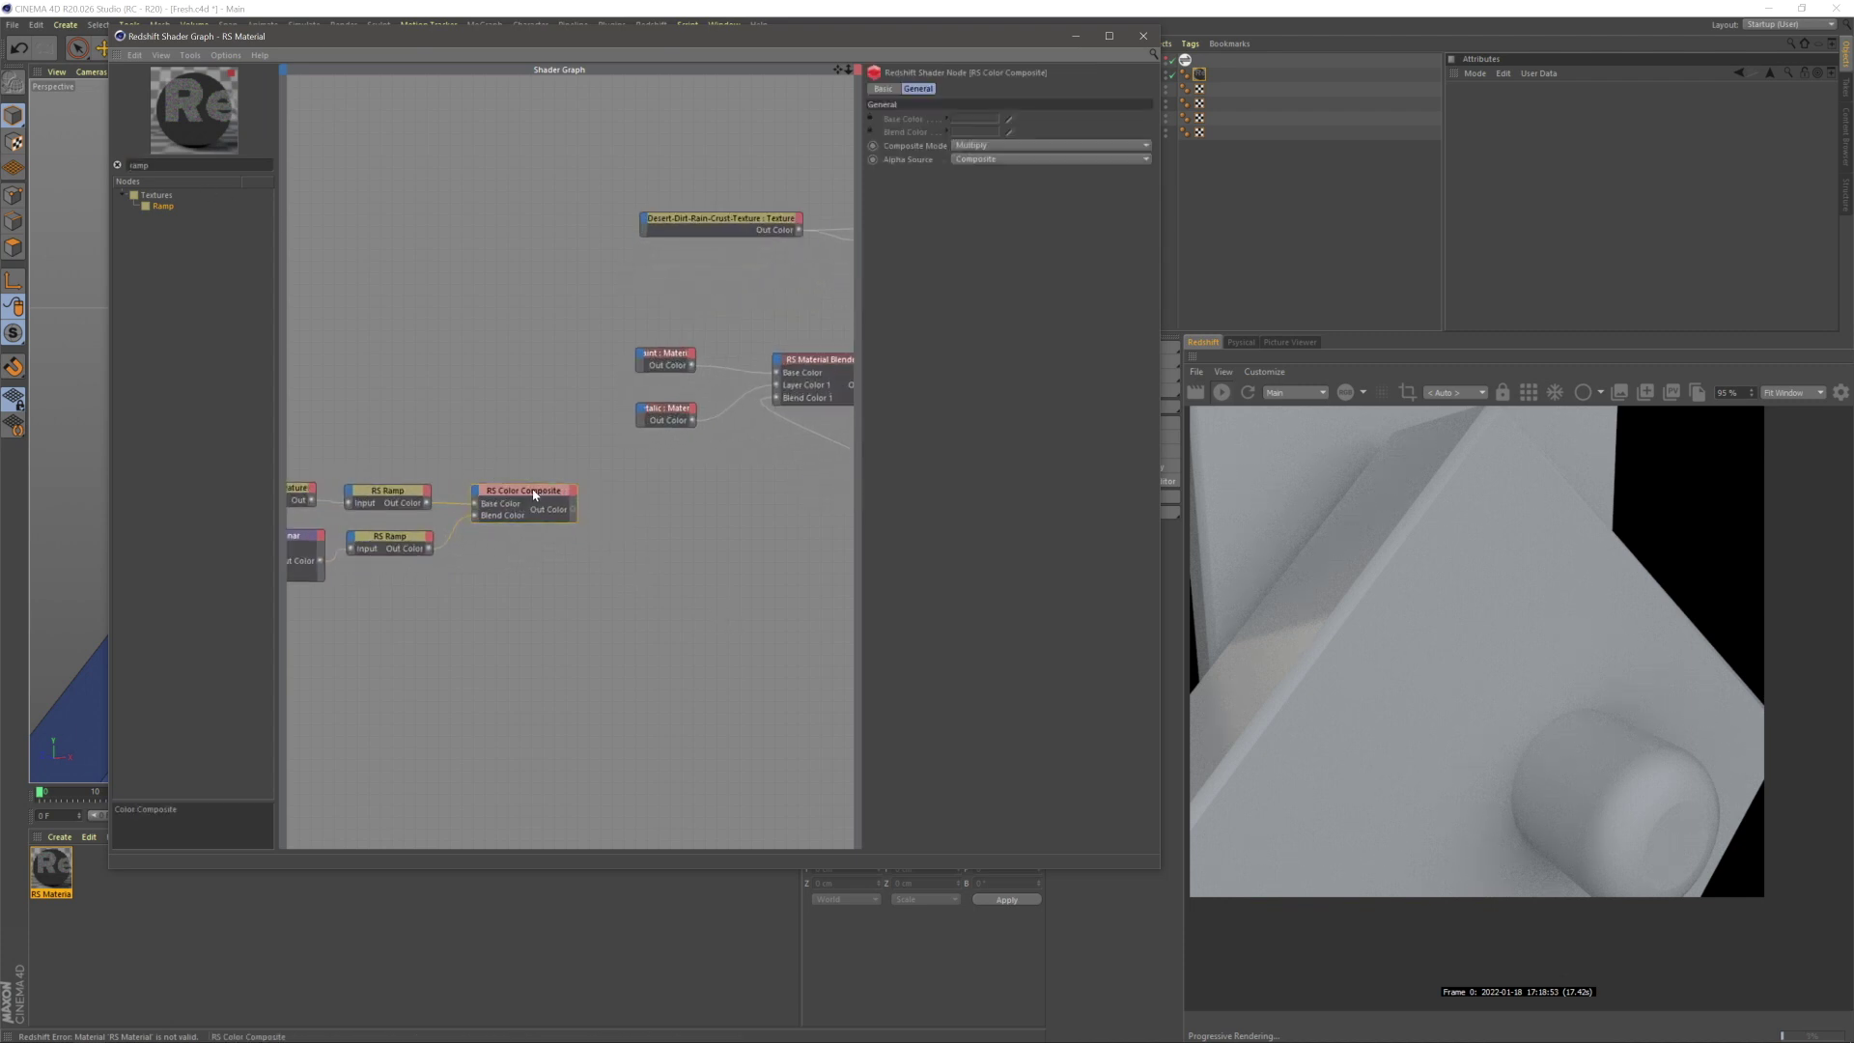
pyautogui.keyDown('ctrl'); pyautogui.moveTo(558, 492); pyautogui.dragTo(653, 526); pyautogui.keyUp('ctrl')
pyautogui.click(597, 547)
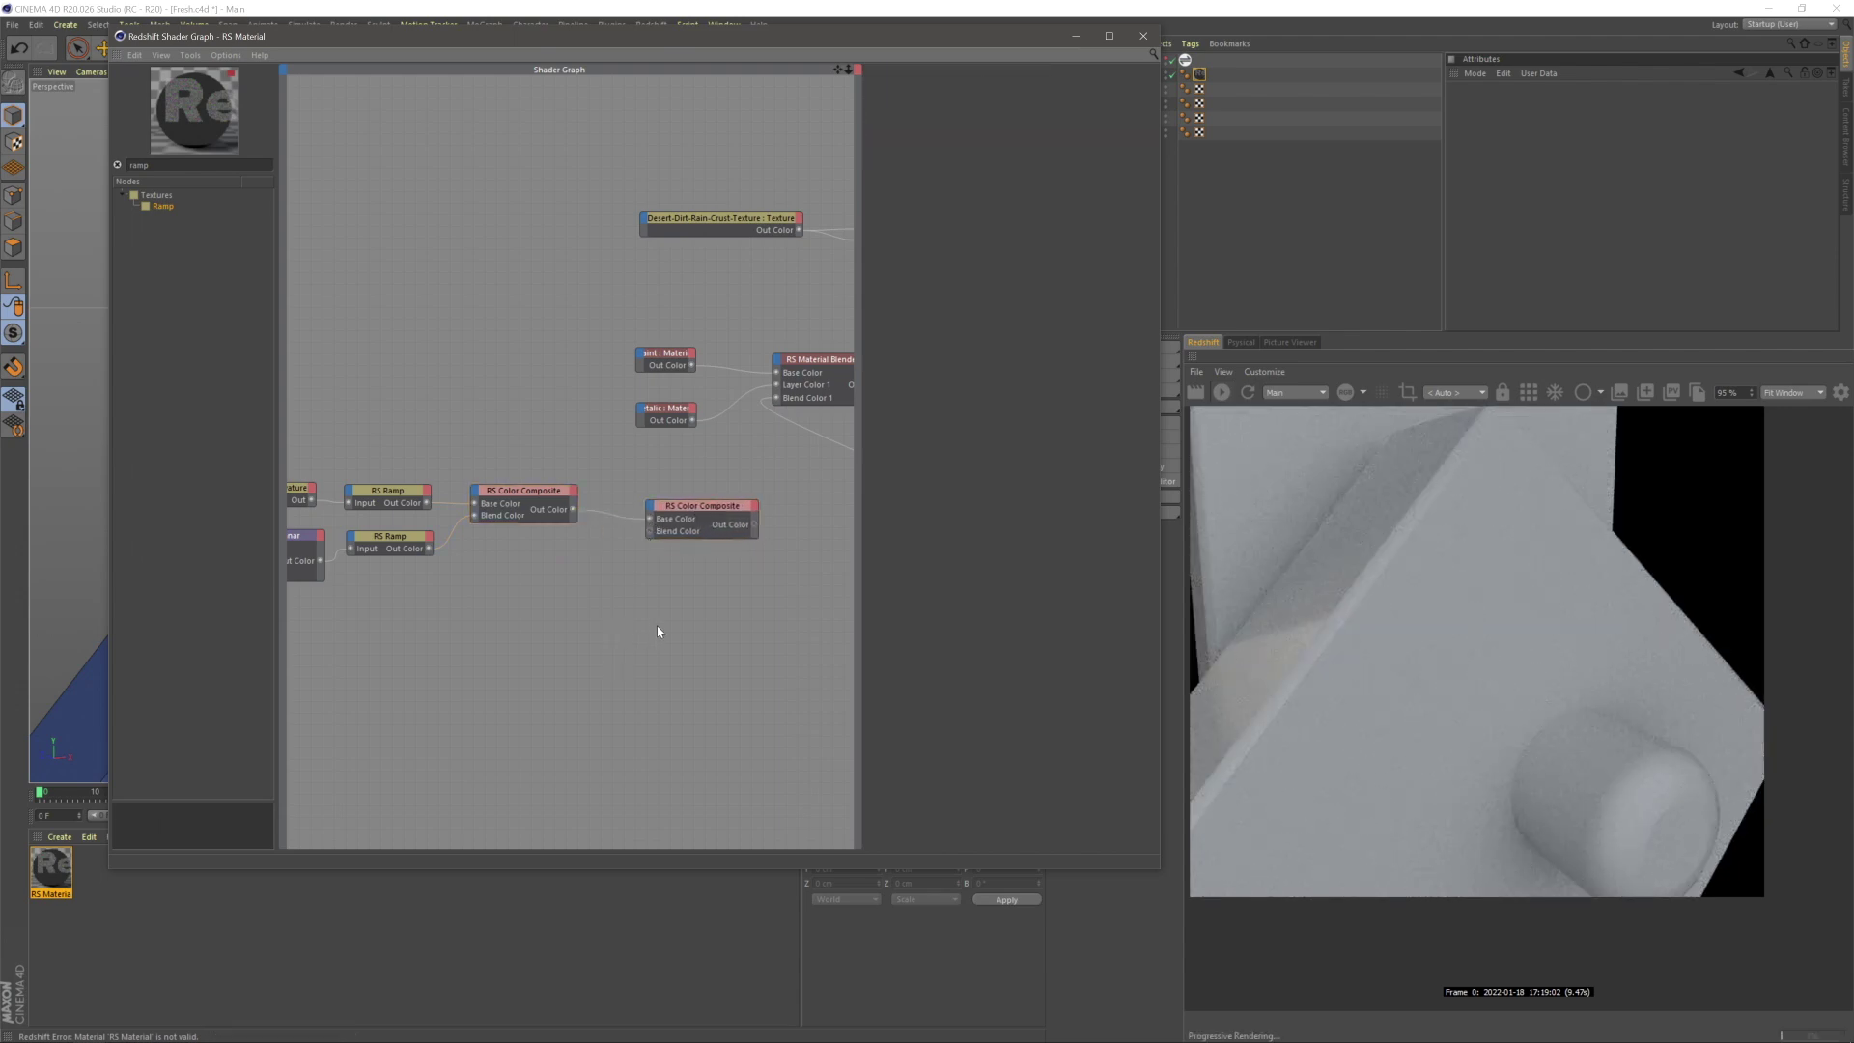
# - Switch to the Grunge folder, add "Tileable metal eroded scratch texture background 01" to the shader graph as a texture node, and preview the image
pyautogui.moveTo(657, 631); pyautogui.dragTo(615, 590, button='middle')
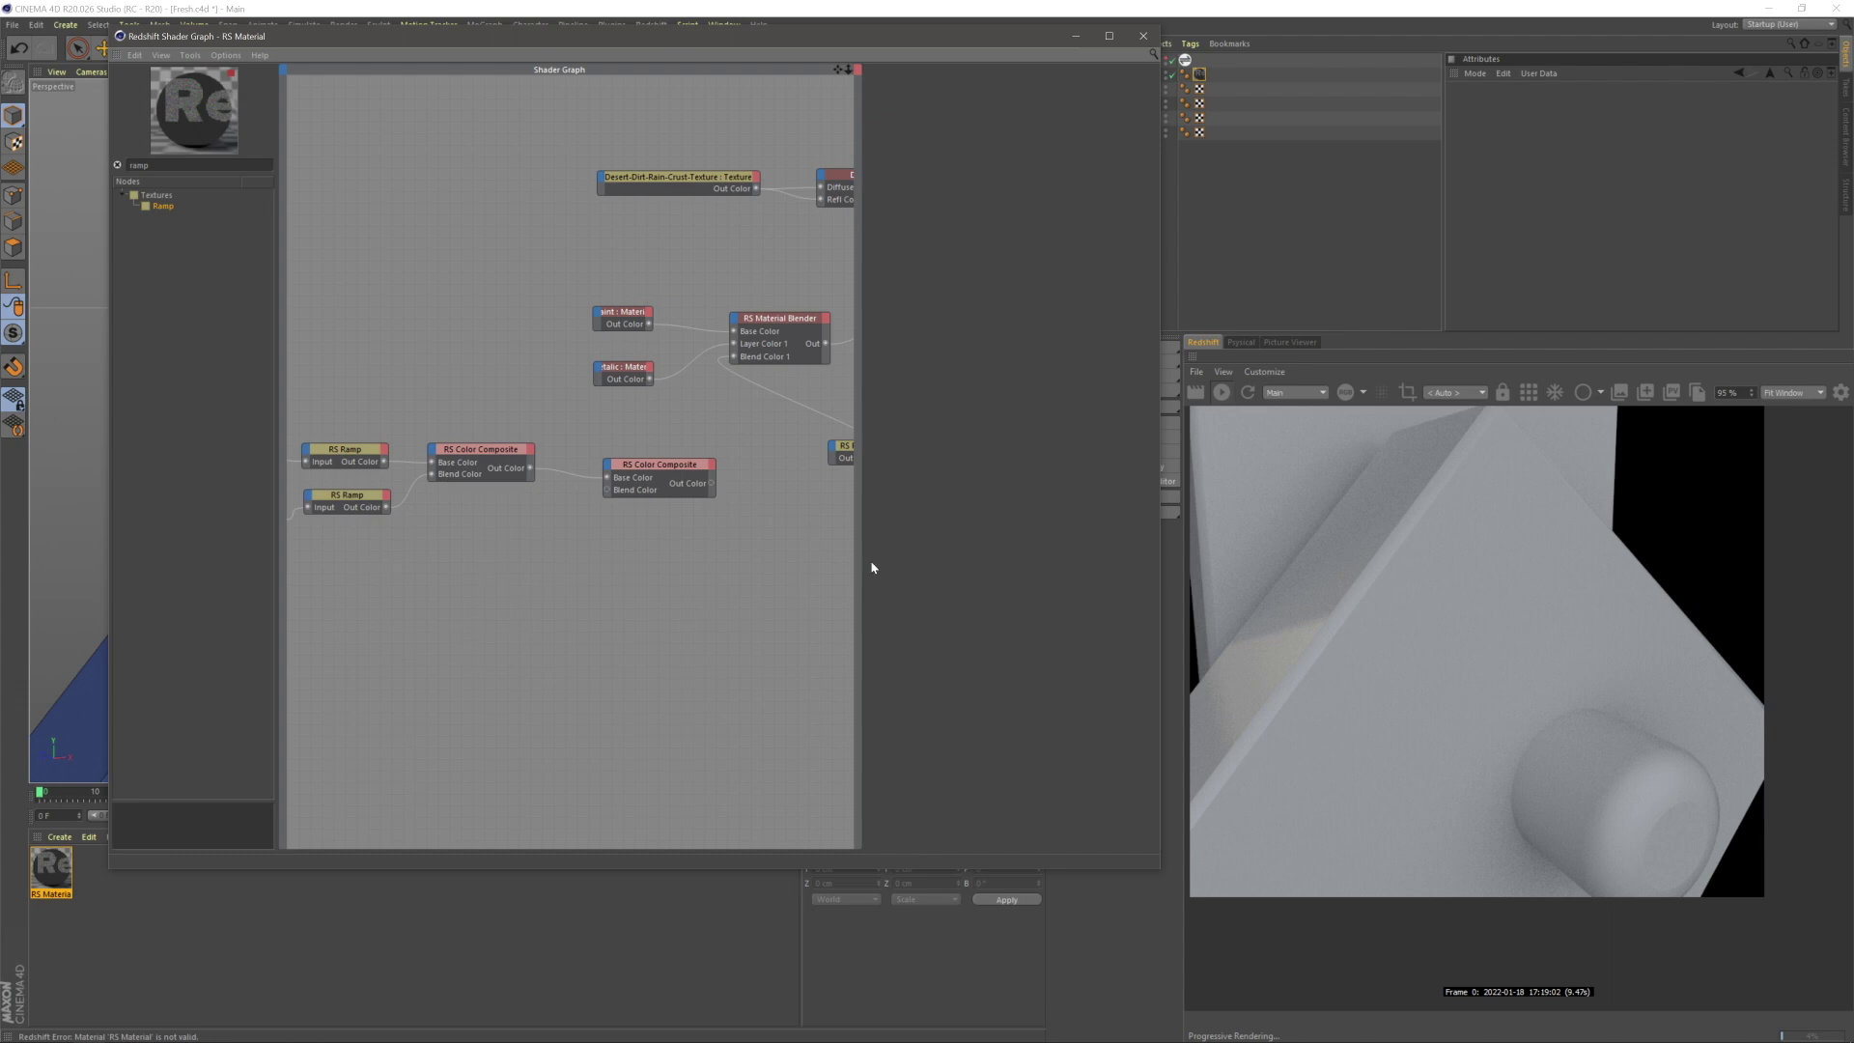
pyautogui.hotkey('alt', 'Tab')
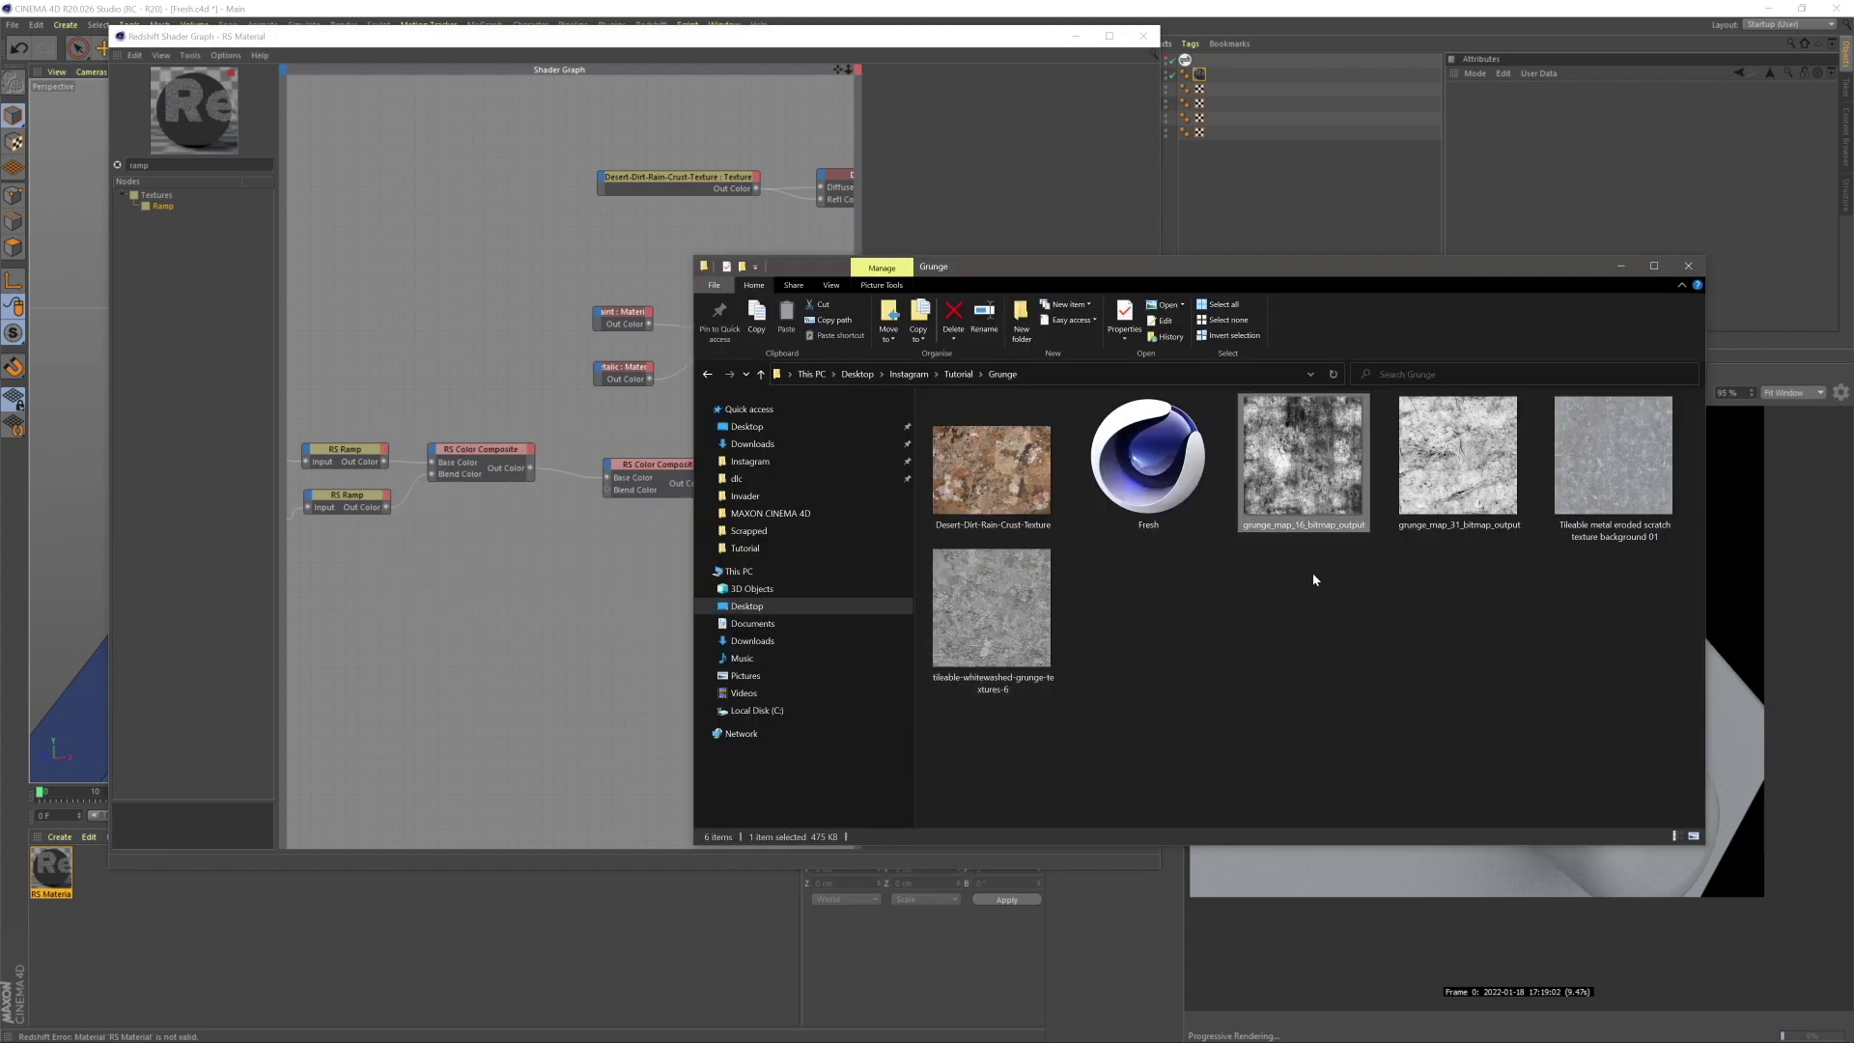
pyautogui.moveTo(1562, 544); pyautogui.dragTo(480, 632)
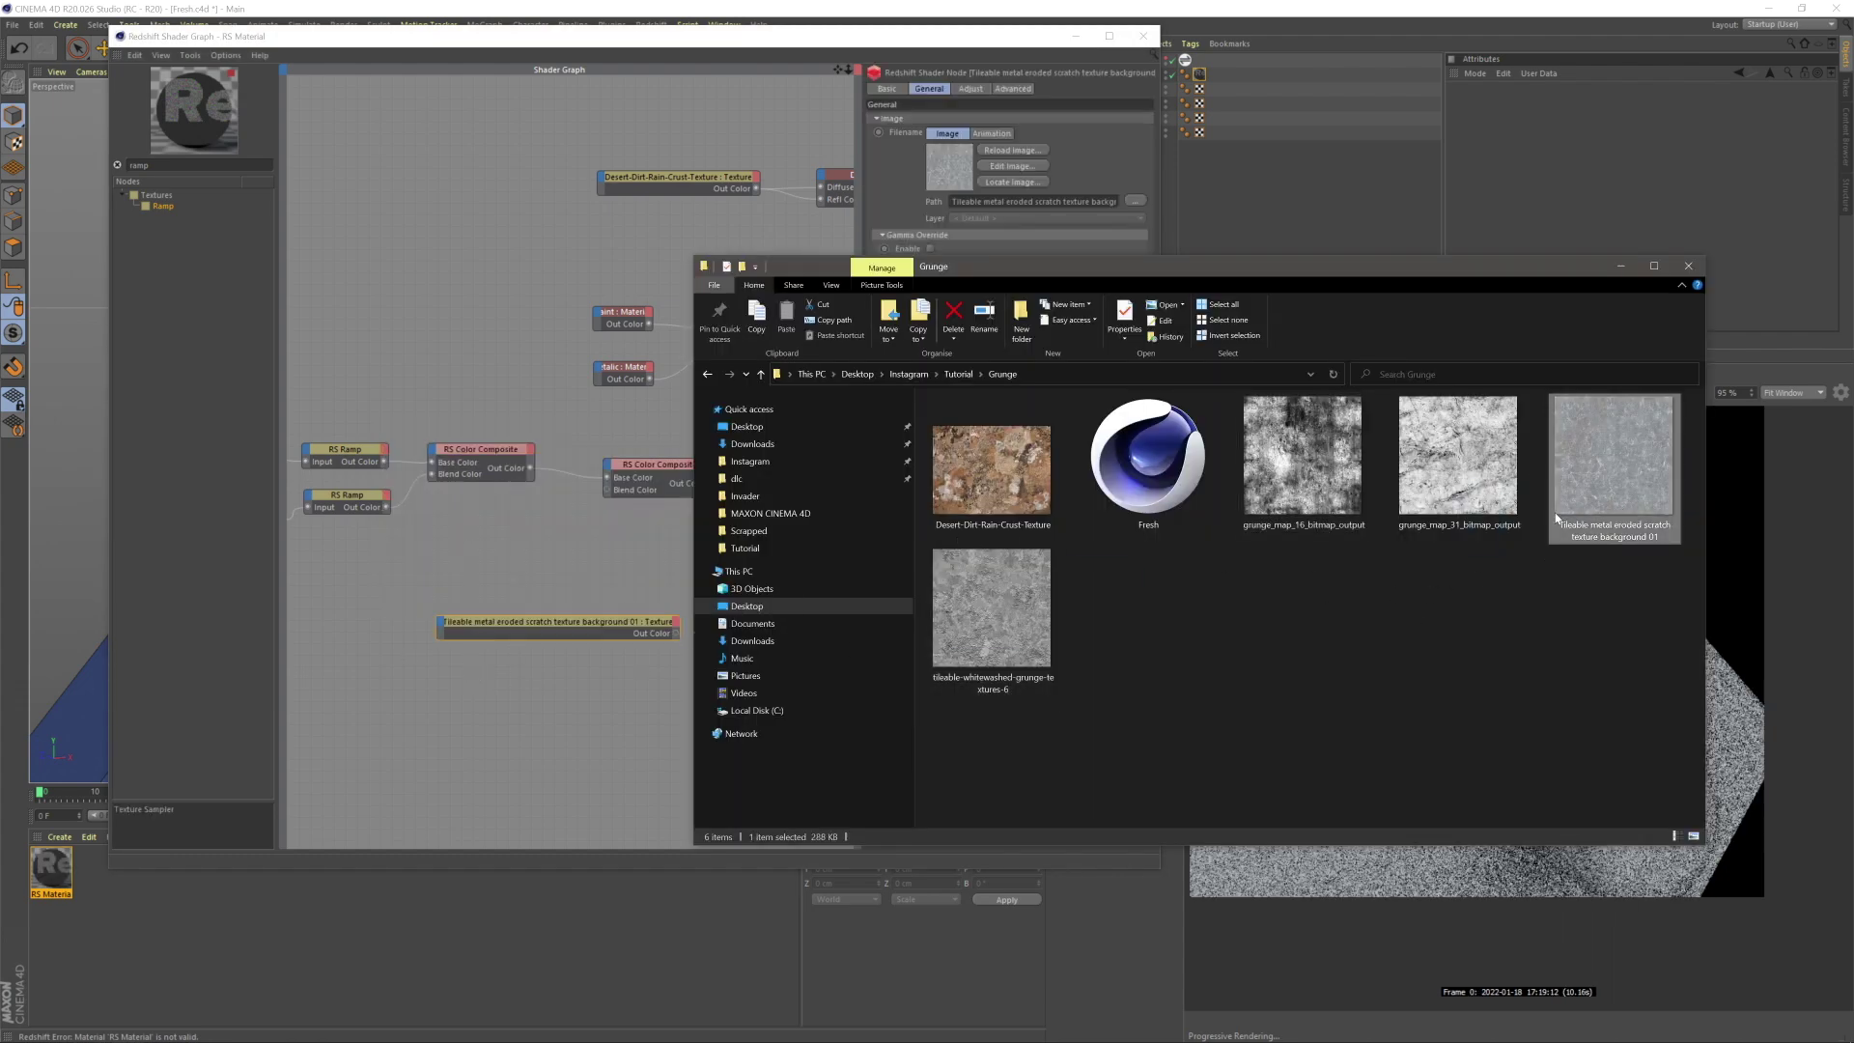
pyautogui.doubleClick(1619, 448)
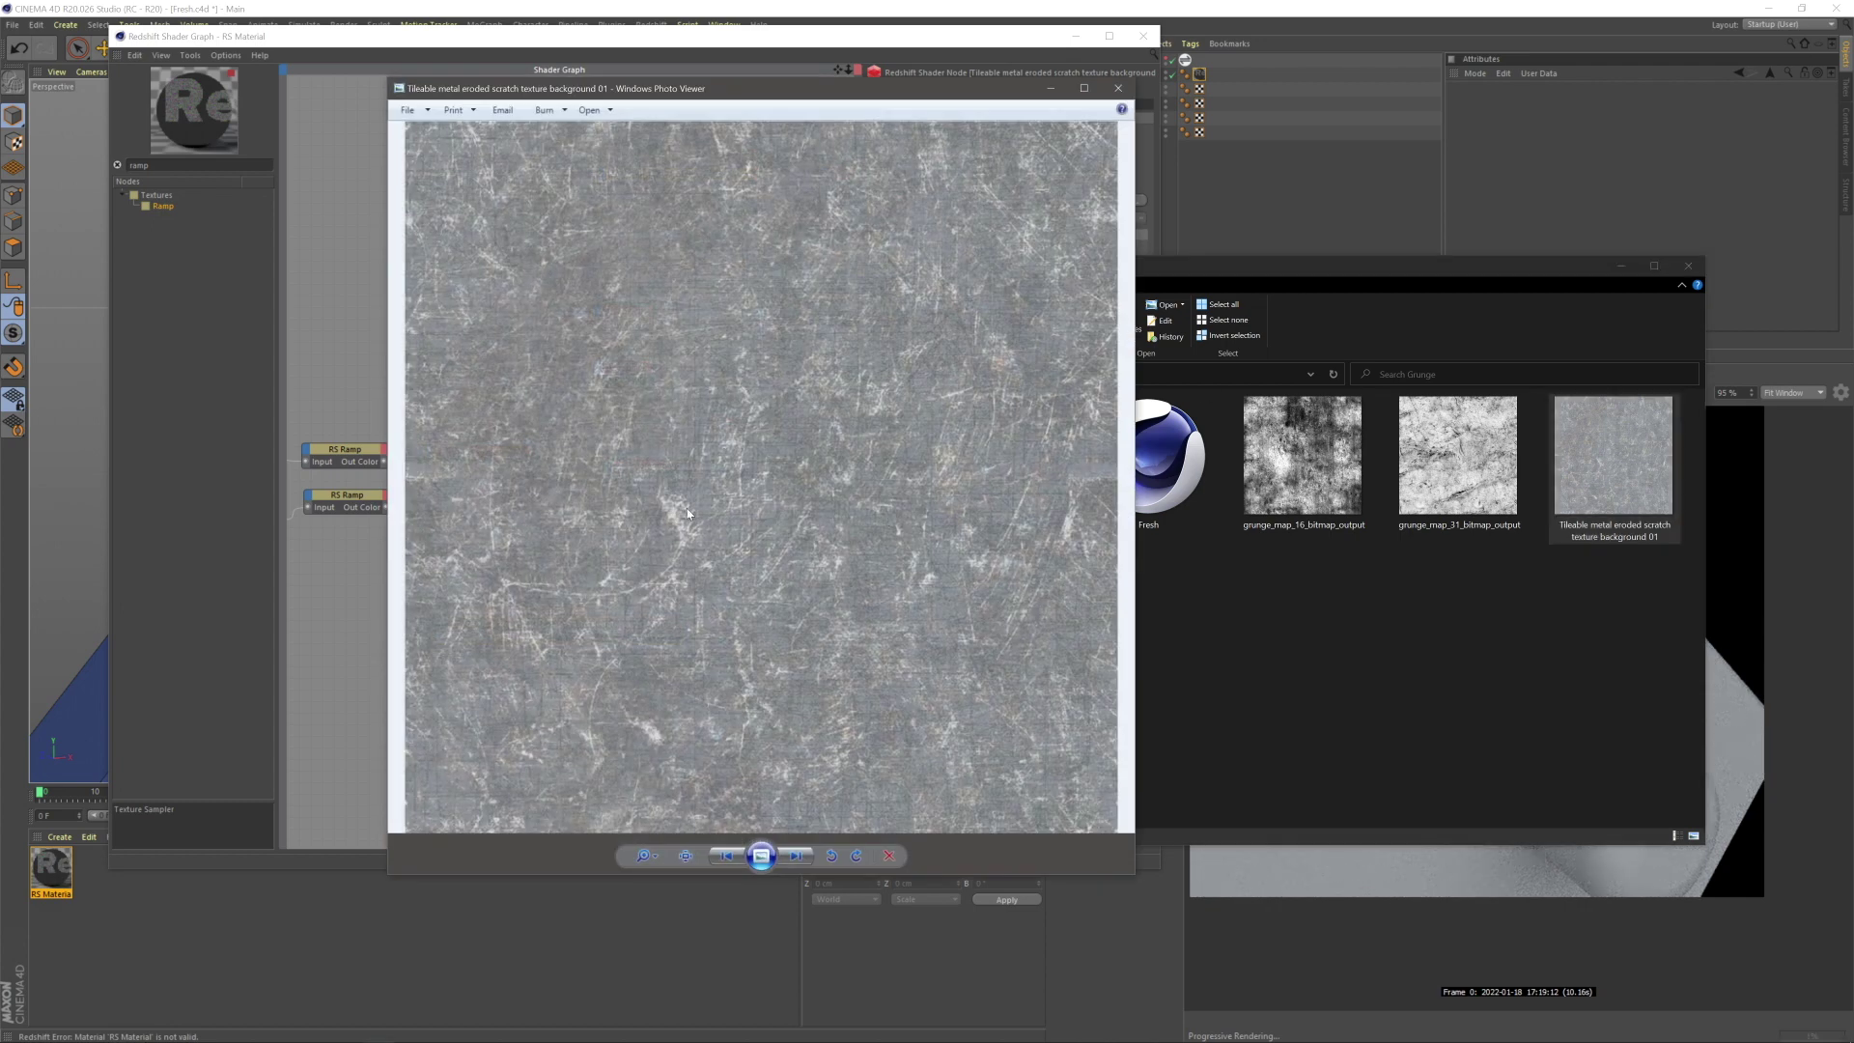
pyautogui.click(1118, 89)
pyautogui.click(595, 487)
pyautogui.click(737, 563)
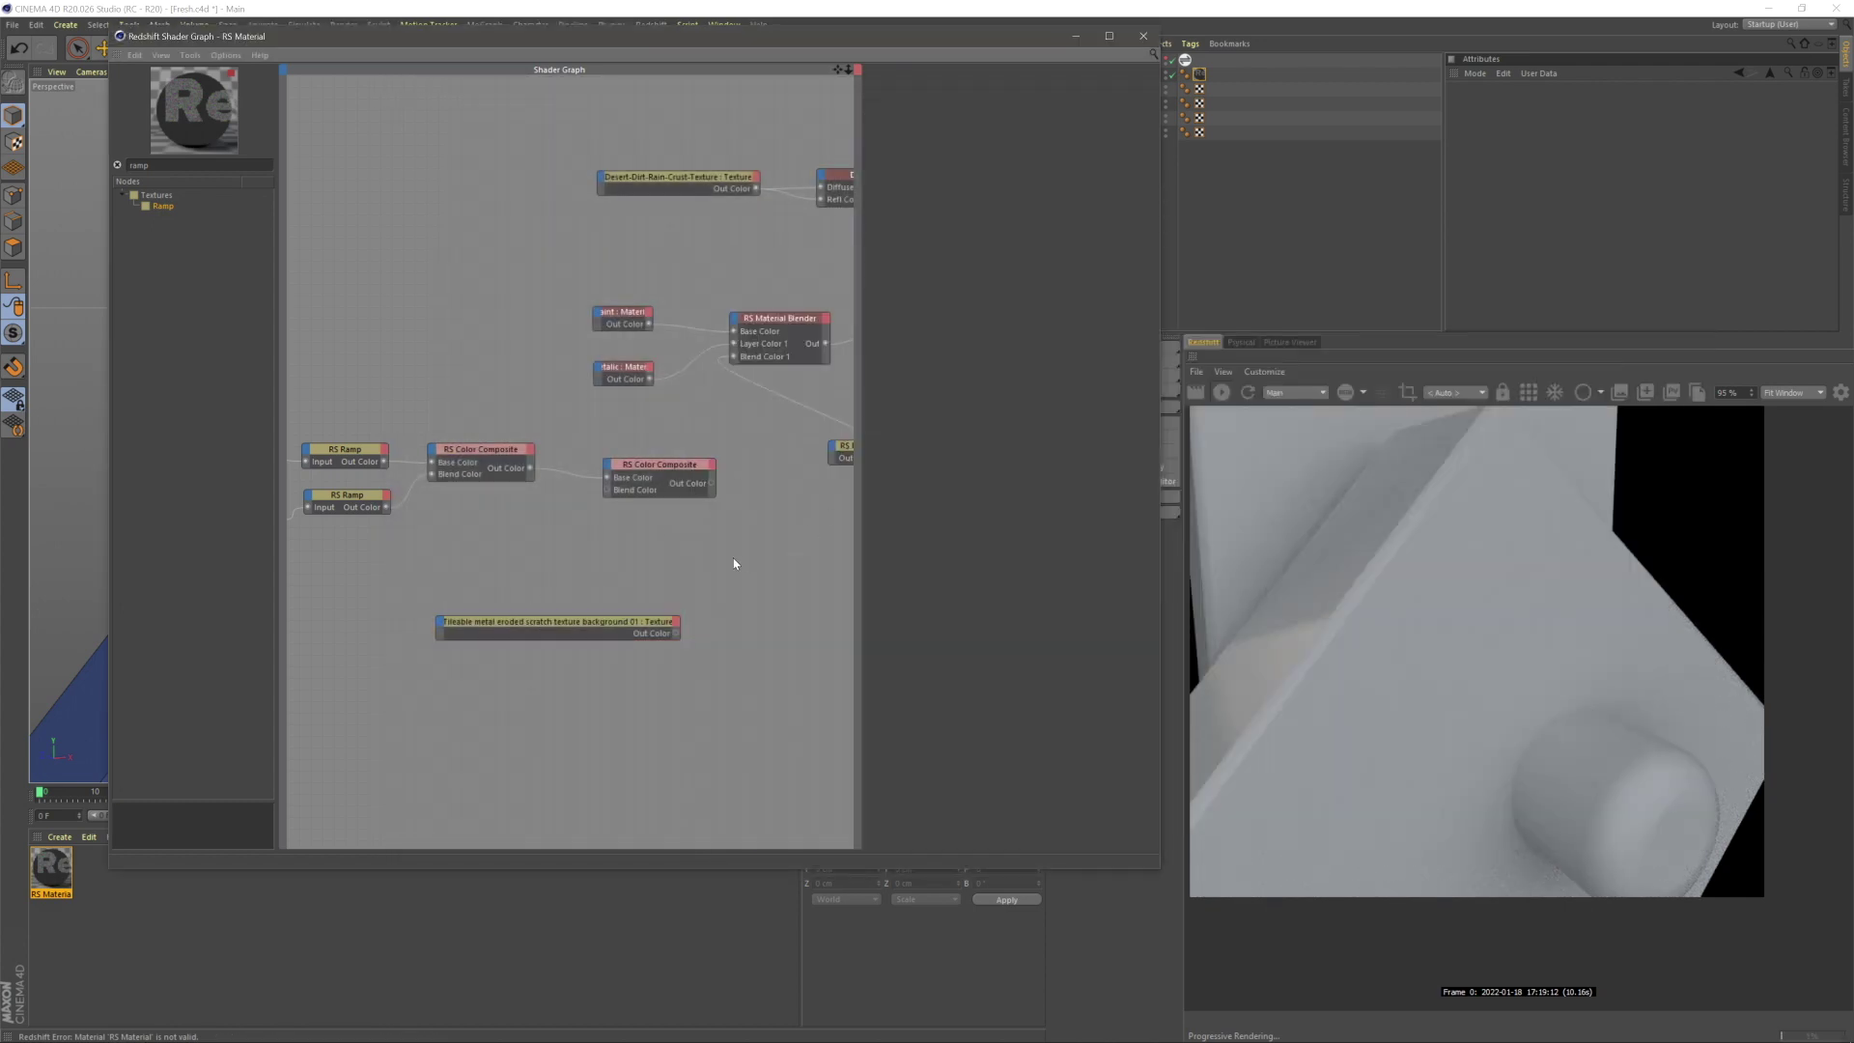
# - Add a Ramp beside the scratch texture, feed the texture into it, and connect its output to the Output's Surface
pyautogui.moveTo(737, 563); pyautogui.dragTo(711, 559, button='middle')
pyautogui.moveTo(160, 206); pyautogui.dragTo(686, 612)
pyautogui.click(770, 620)
pyautogui.moveTo(769, 613); pyautogui.dragTo(597, 603, button='middle')
pyautogui.moveTo(715, 314); pyautogui.dragTo(713, 313)
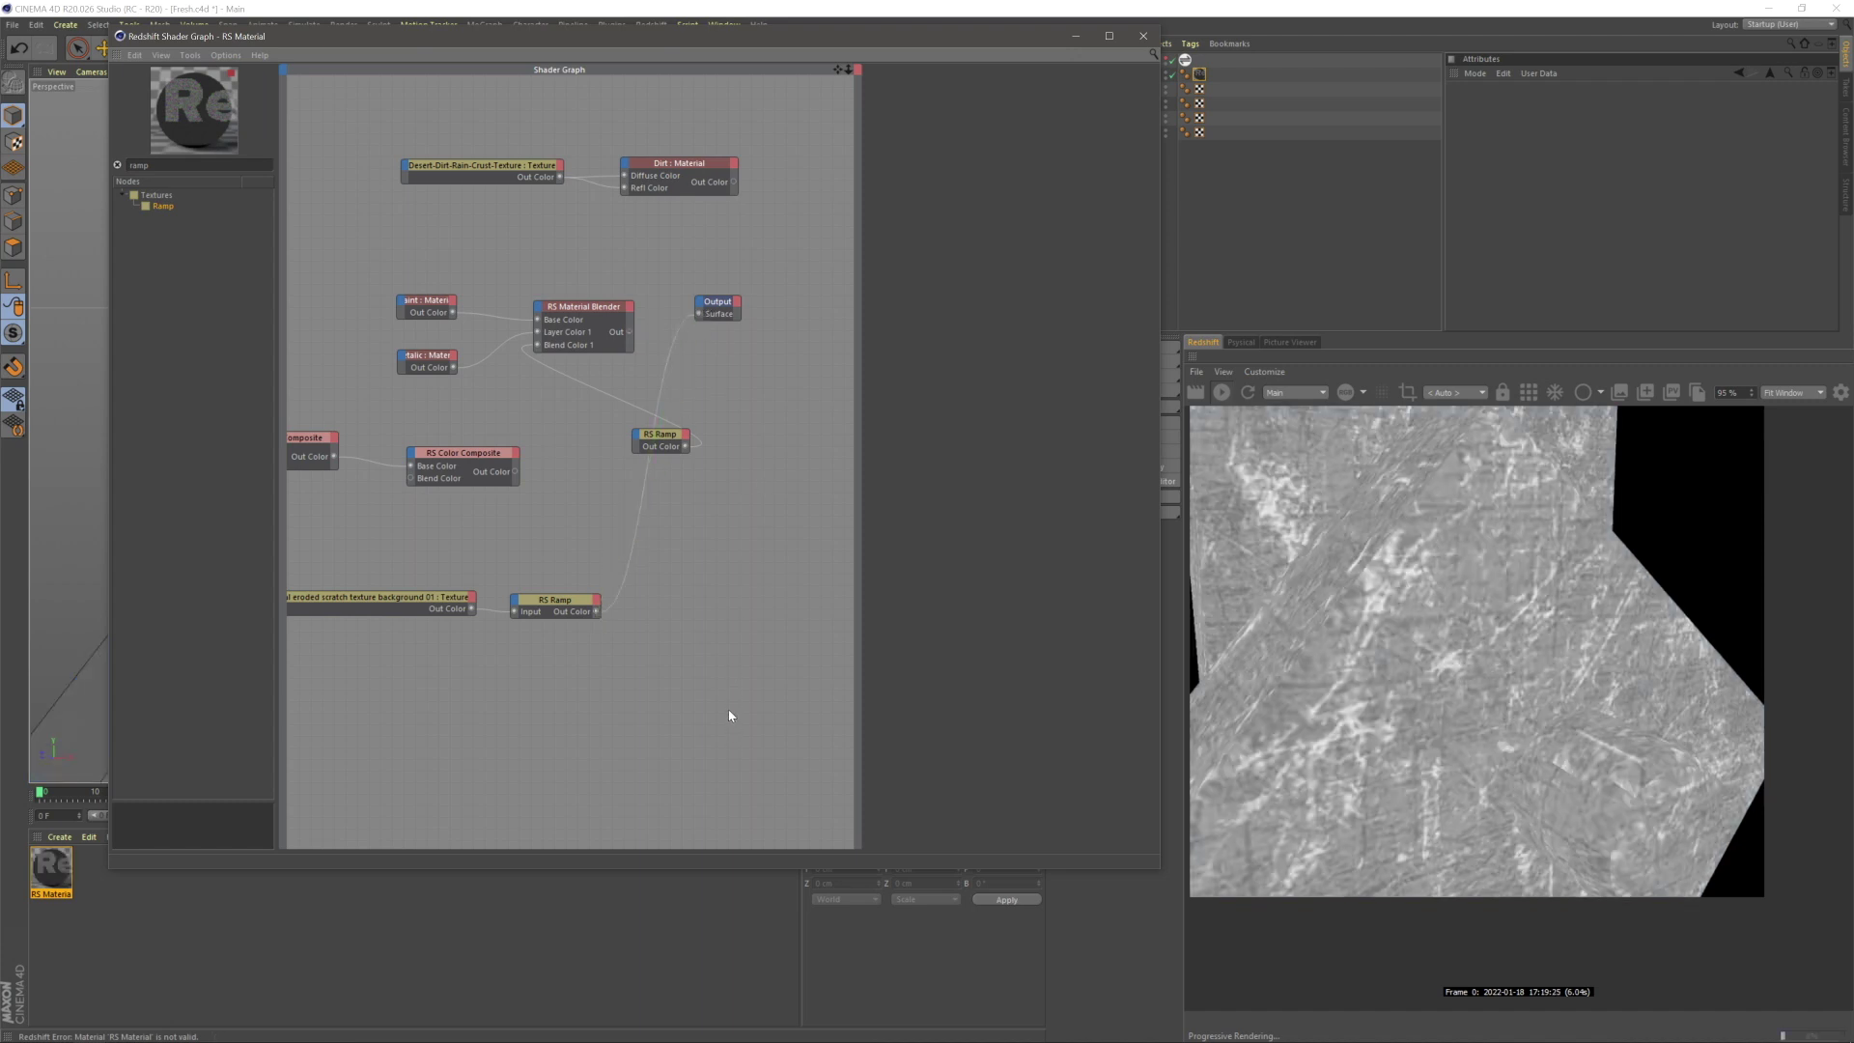
# - Move the scratch Ramp's black knot to just below the middle and its white knot close beside it for strong contrast
pyautogui.click(577, 602)
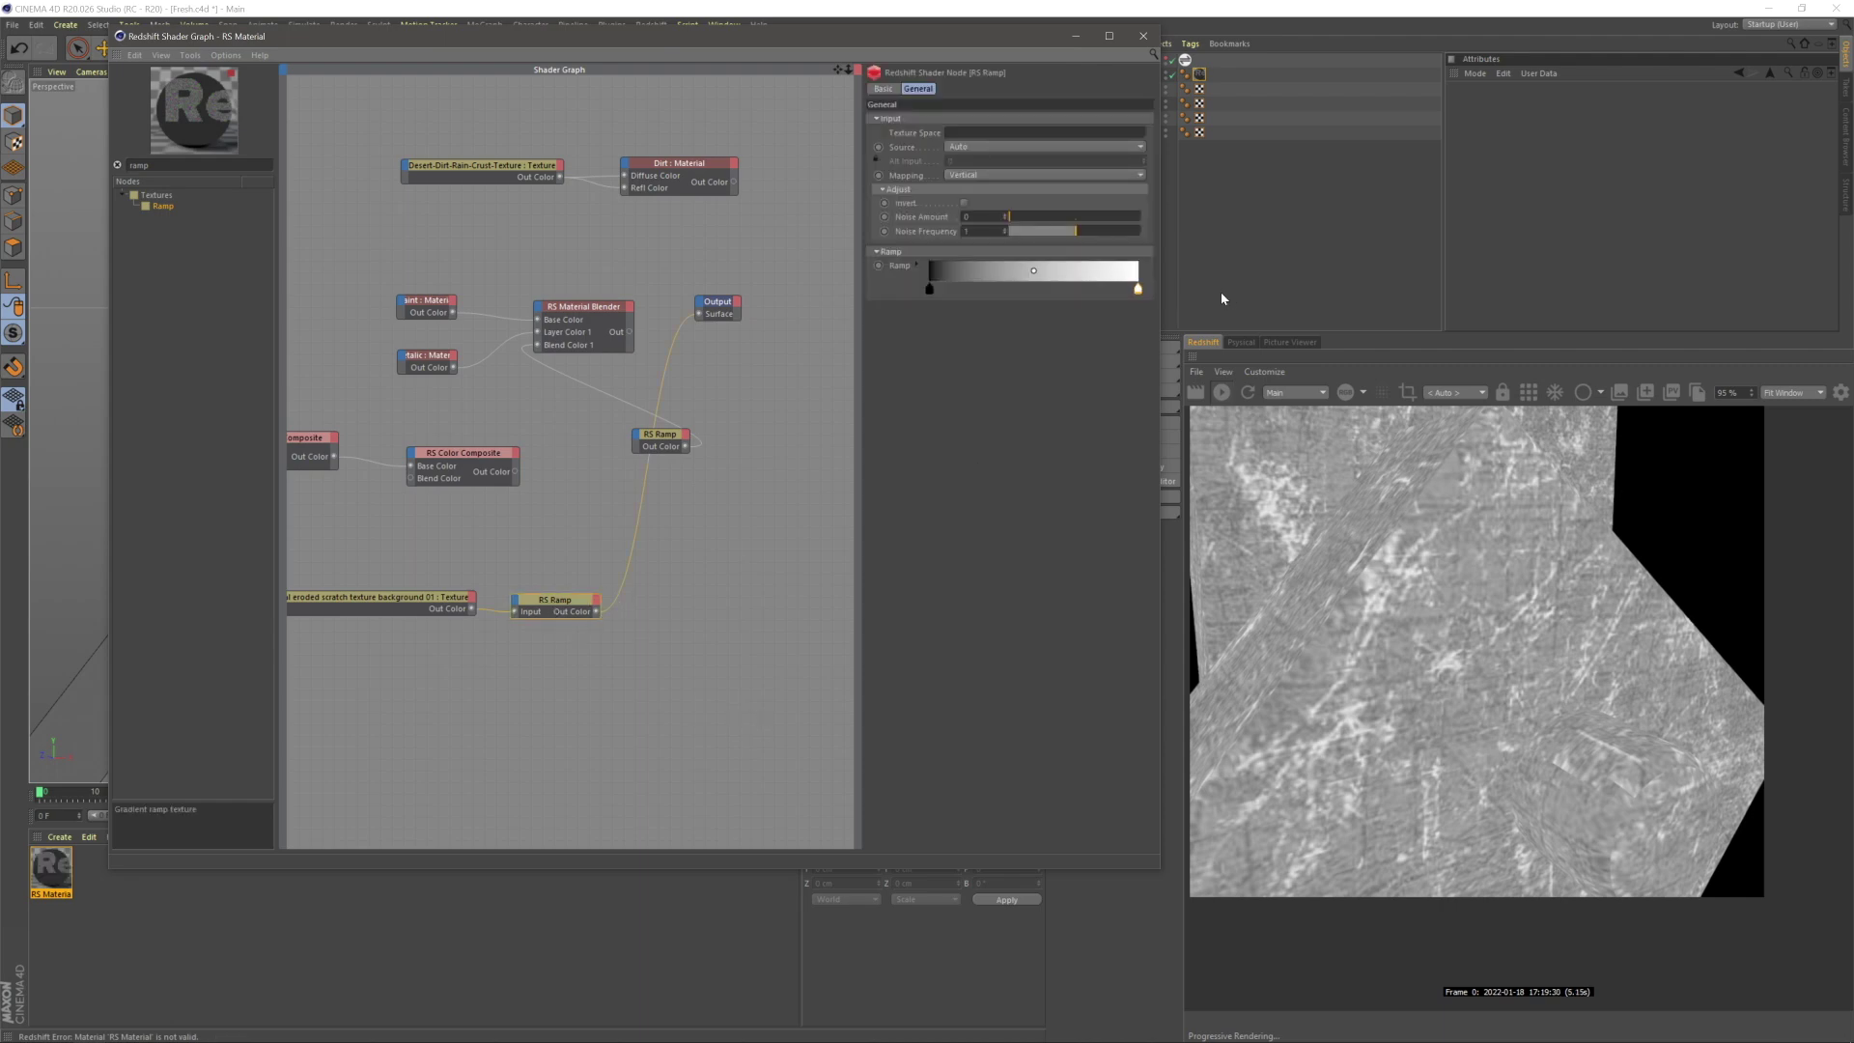
pyautogui.moveTo(935, 291); pyautogui.dragTo(1010, 298)
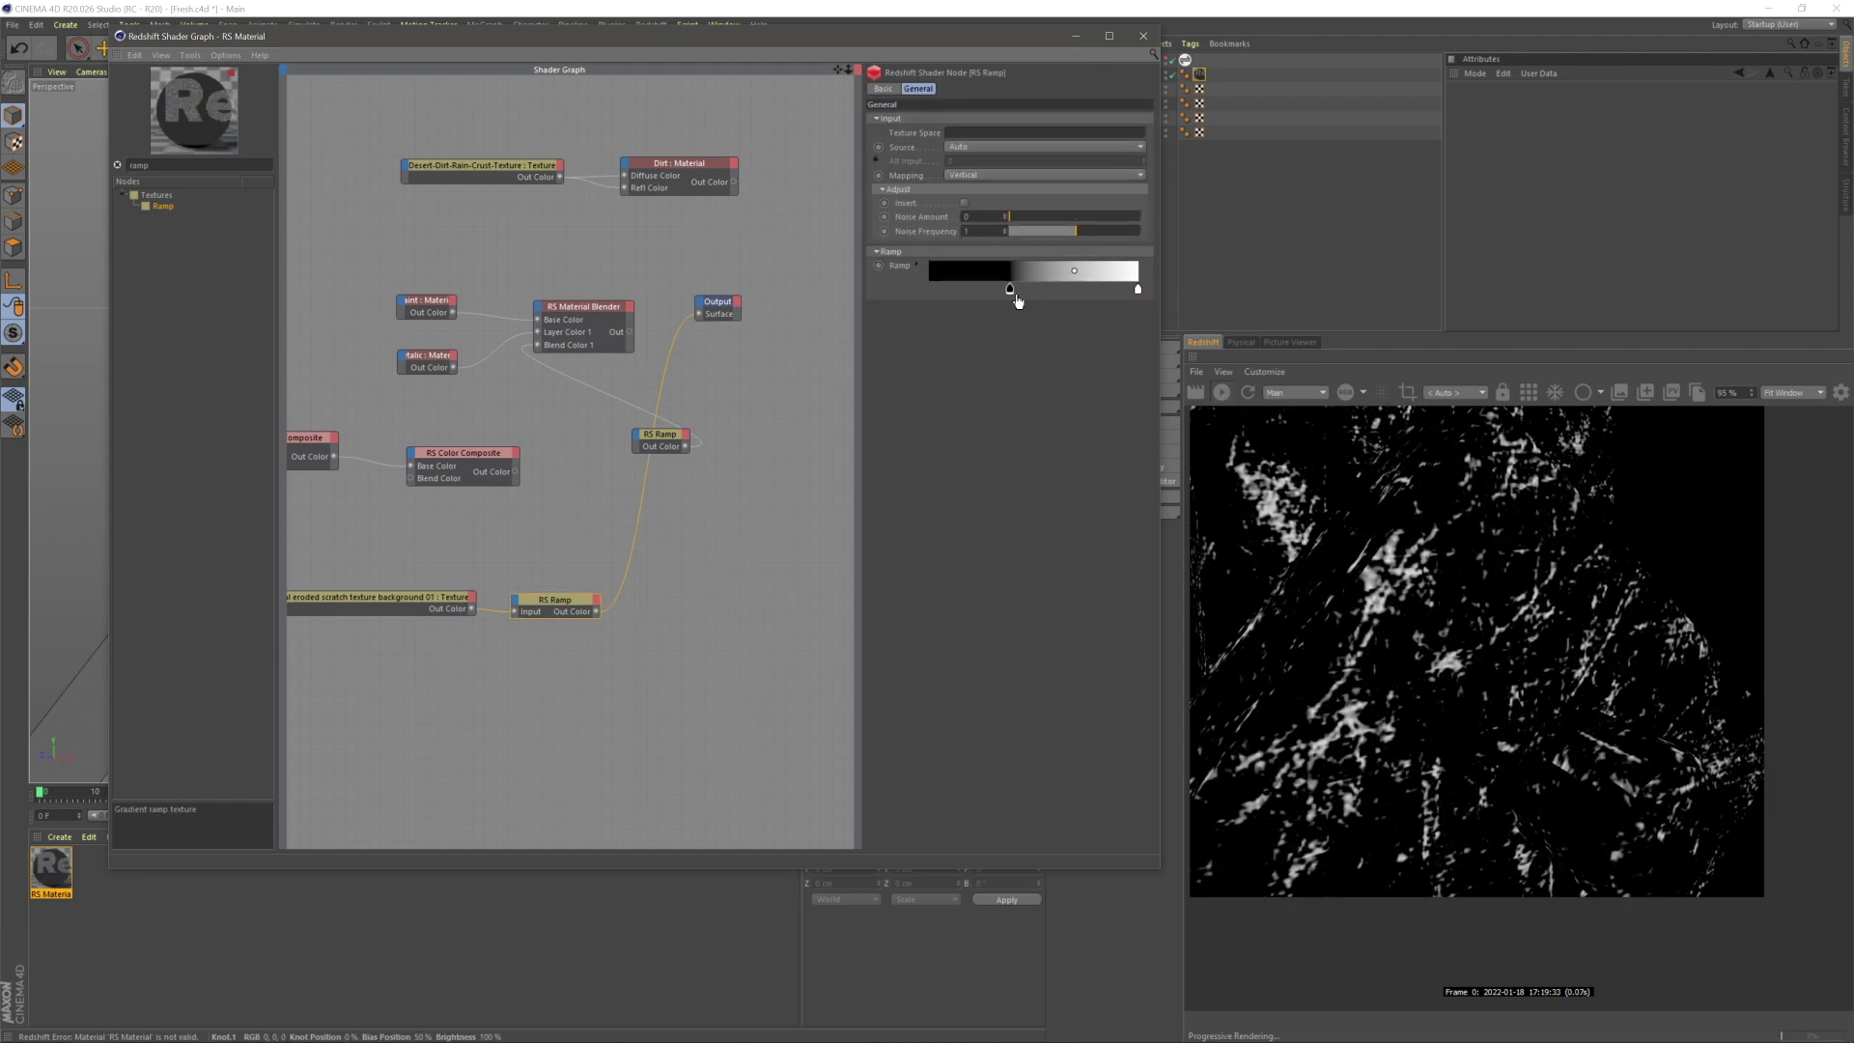
pyautogui.moveTo(1138, 290); pyautogui.dragTo(1022, 300)
# - Move the scratch texture and its Ramp closer to the second Color Composite and connect the Ramp to that composite's Blend Color
pyautogui.click(699, 567)
pyautogui.moveTo(699, 567); pyautogui.dragTo(860, 560, button='middle')
pyautogui.moveTo(617, 637); pyautogui.dragTo(496, 536)
pyautogui.click(840, 309)
pyautogui.moveTo(842, 314); pyautogui.dragTo(573, 472)
# - Change the second Color Composite's Composite Mode from Multiply to another blending mode
pyautogui.click(602, 448)
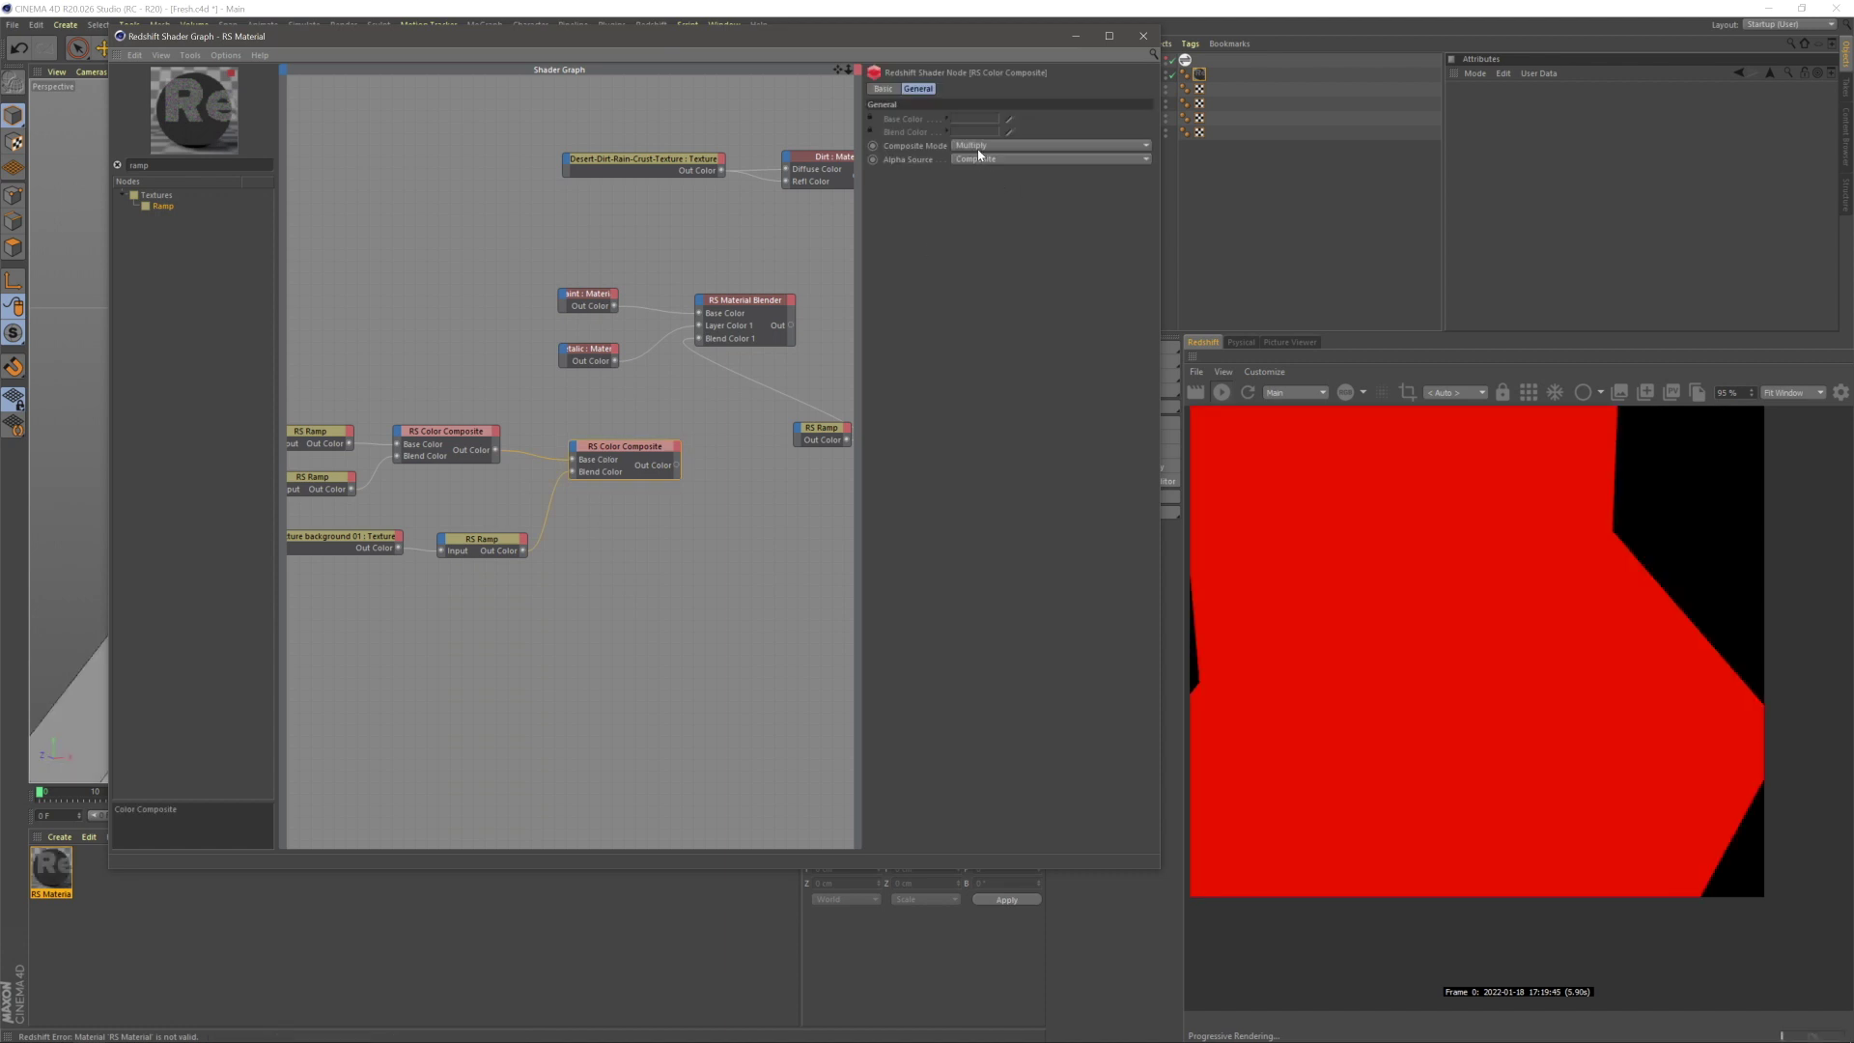
pyautogui.click(978, 146)
pyautogui.click(973, 200)
pyautogui.click(749, 541)
# - Connect the second Color Composite to the final Ramp's input and the Material Blender to the Output's Surface, and place the Ramp nearer the composite
pyautogui.moveTo(719, 476); pyautogui.dragTo(645, 499, button='middle')
pyautogui.moveTo(602, 487); pyautogui.dragTo(752, 467)
pyautogui.moveTo(755, 457)
pyautogui.click(813, 457)
pyautogui.moveTo(781, 335); pyautogui.dragTo(786, 329)
pyautogui.moveTo(776, 452); pyautogui.dragTo(713, 455)
pyautogui.click(1399, 692)
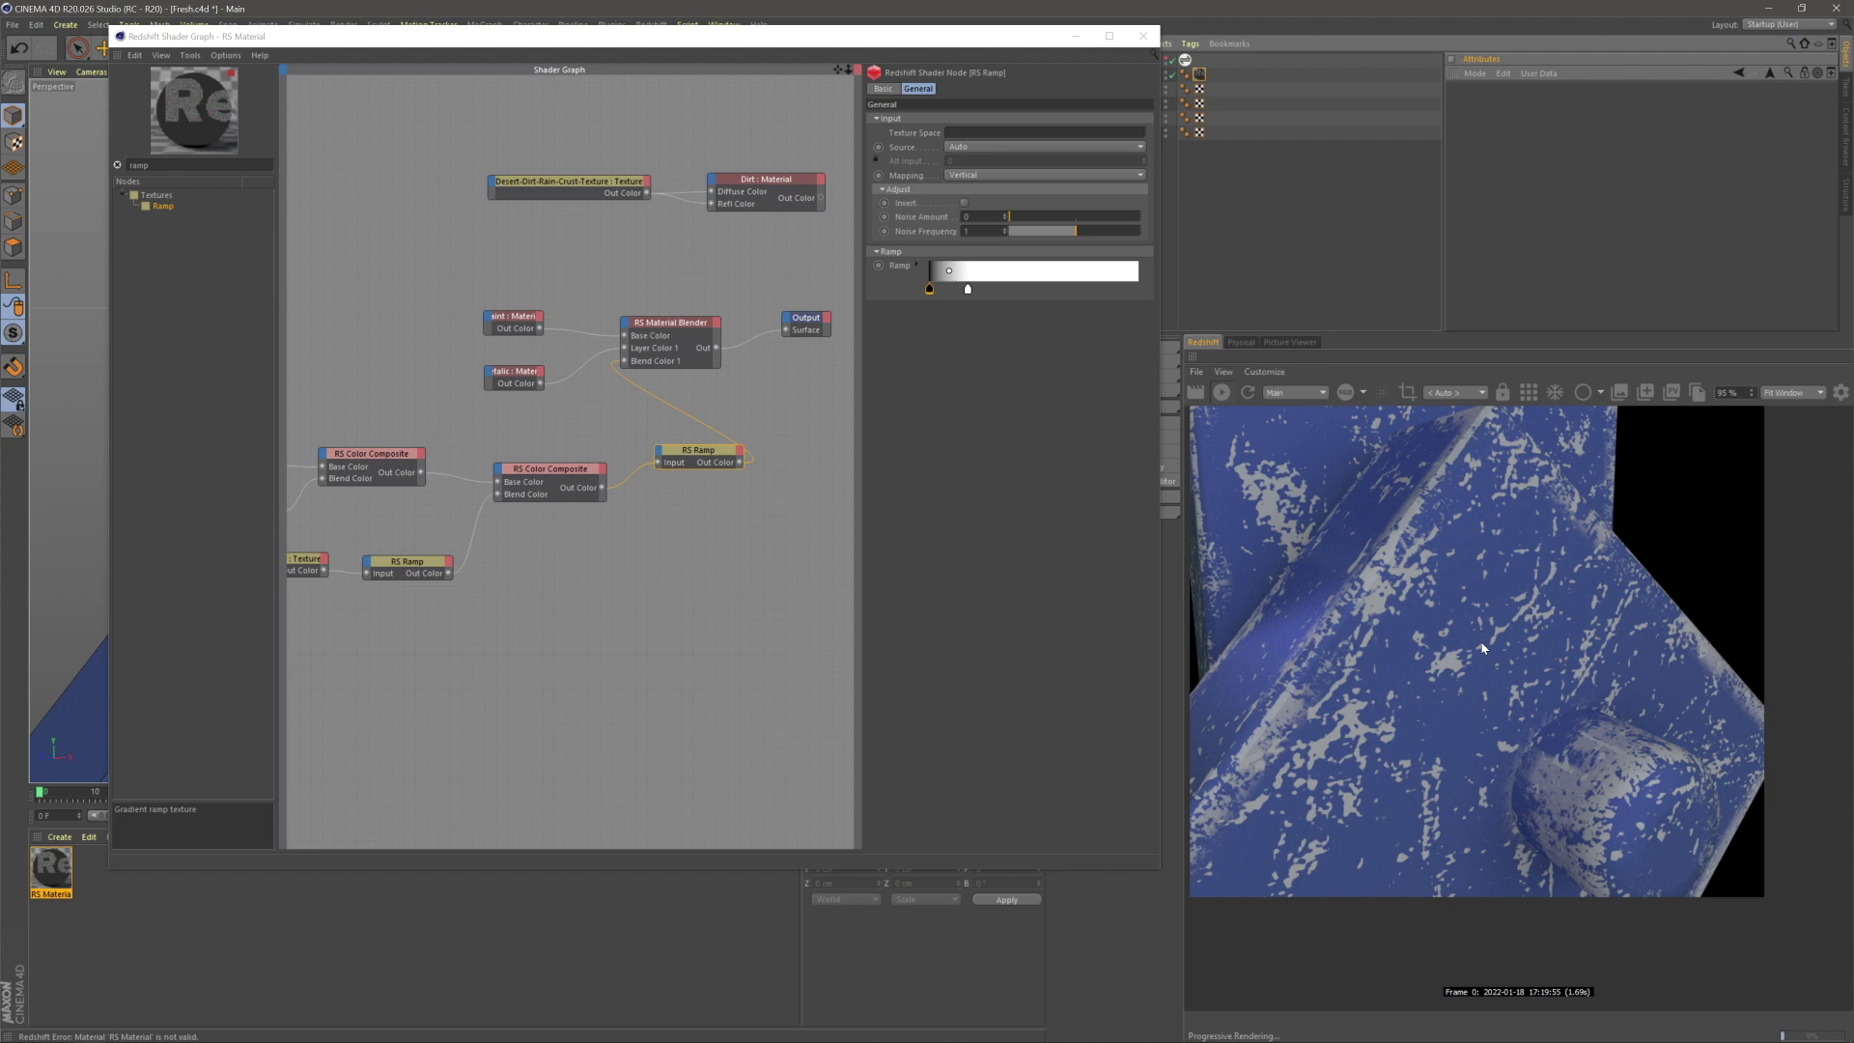
# - Search the node list for "bump" and add a Bump Map node beside the paint and metal materials
pyautogui.click(599, 519)
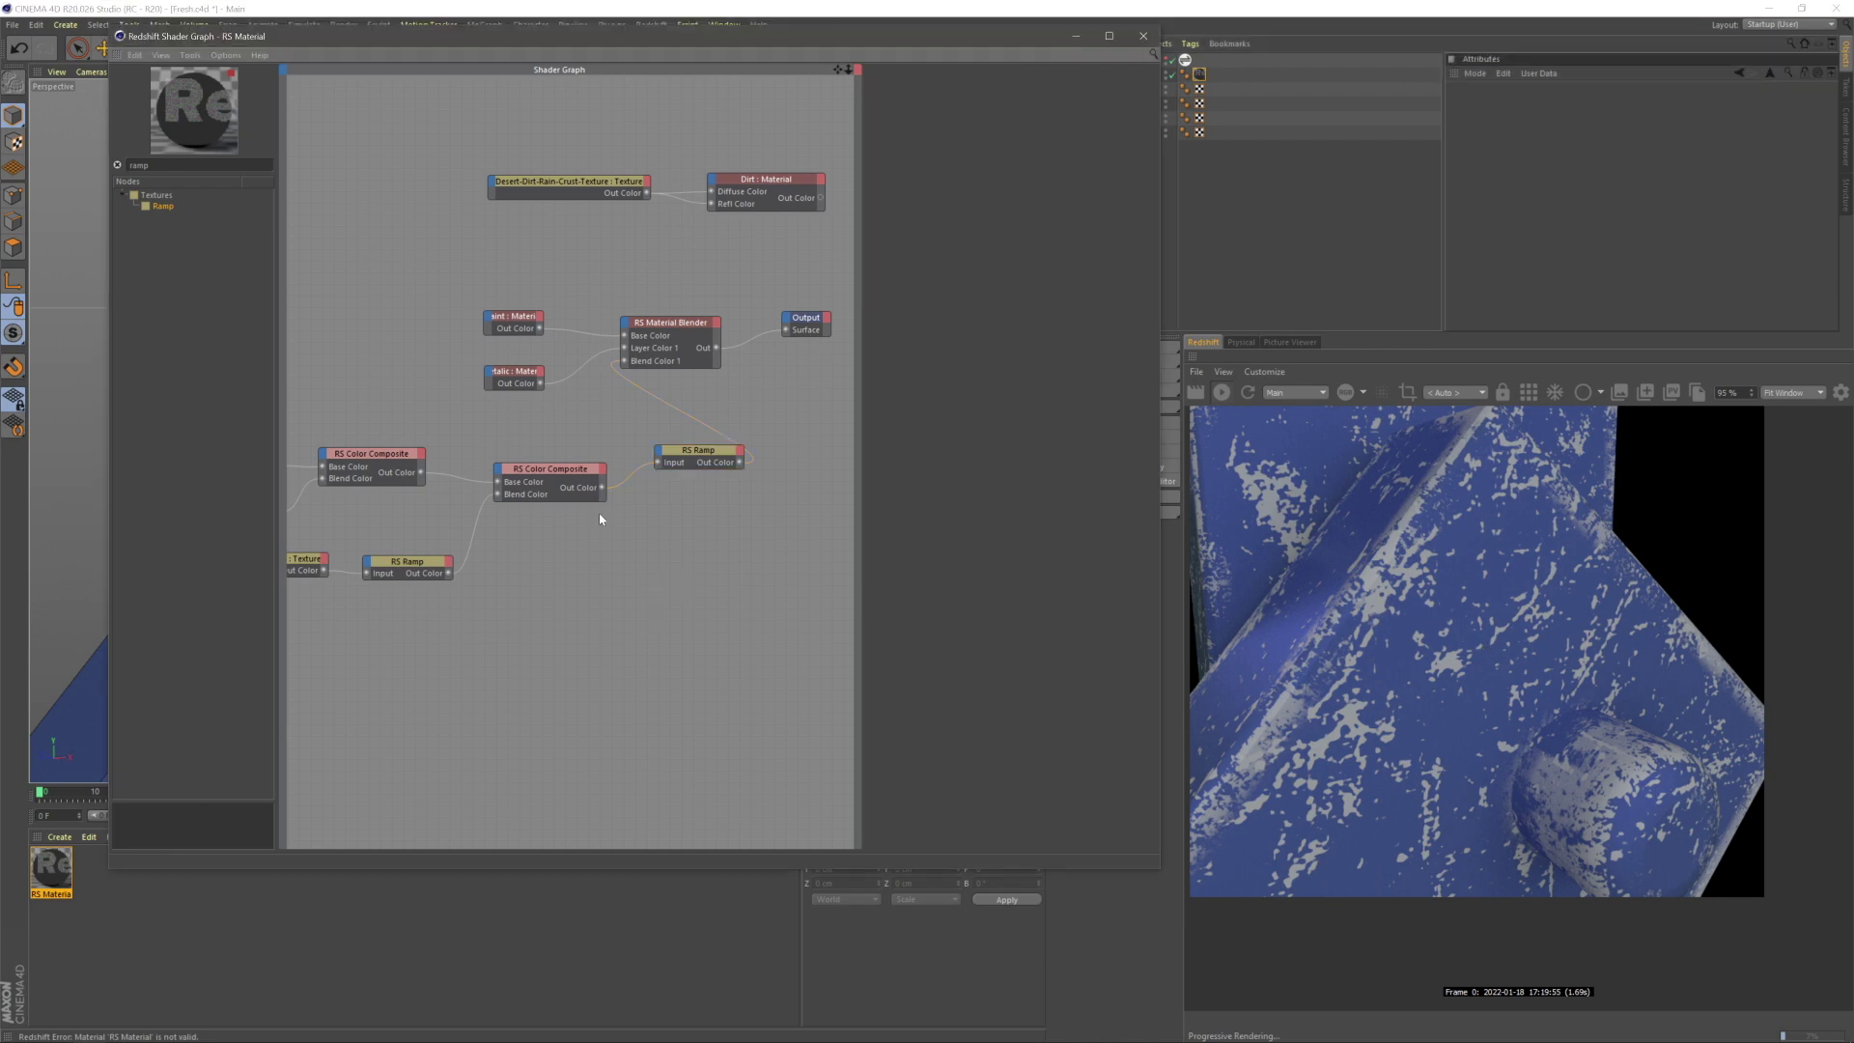
pyautogui.doubleClick(175, 166)
pyautogui.write('bum')
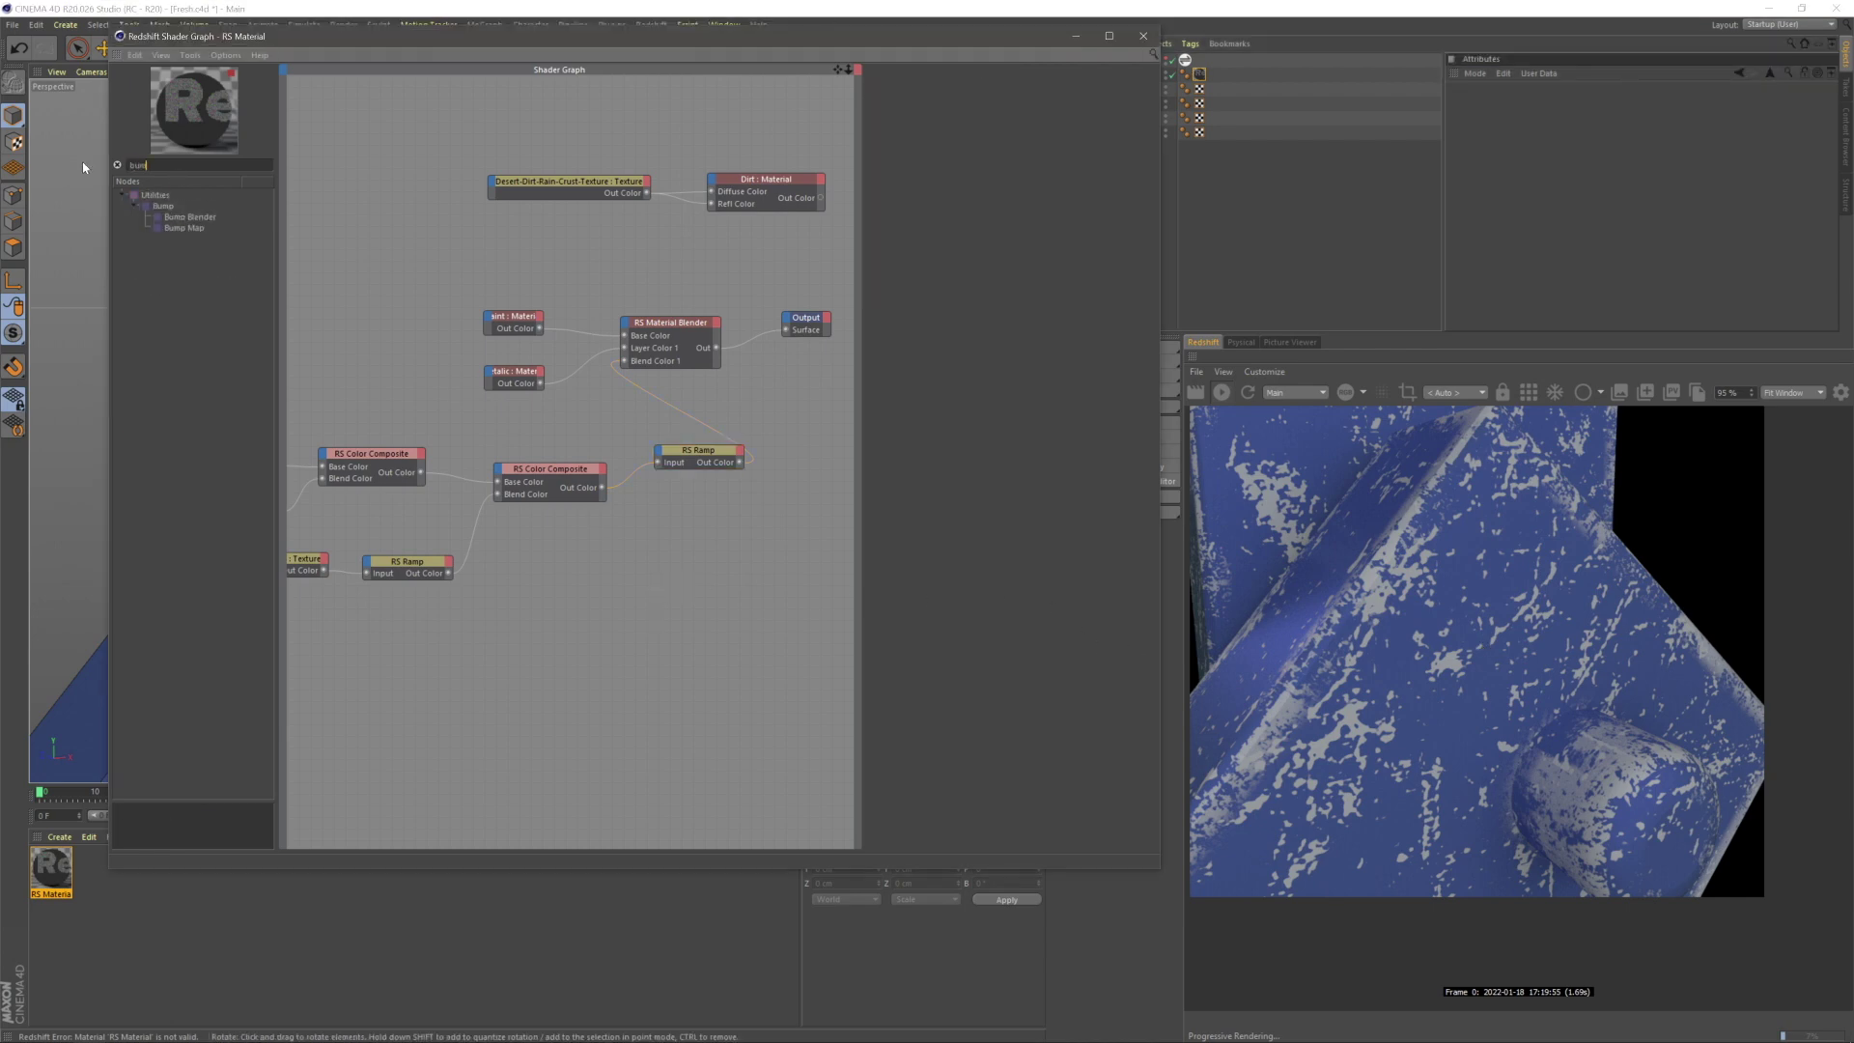
pyautogui.moveTo(198, 229); pyautogui.dragTo(406, 365)
pyautogui.click(397, 307)
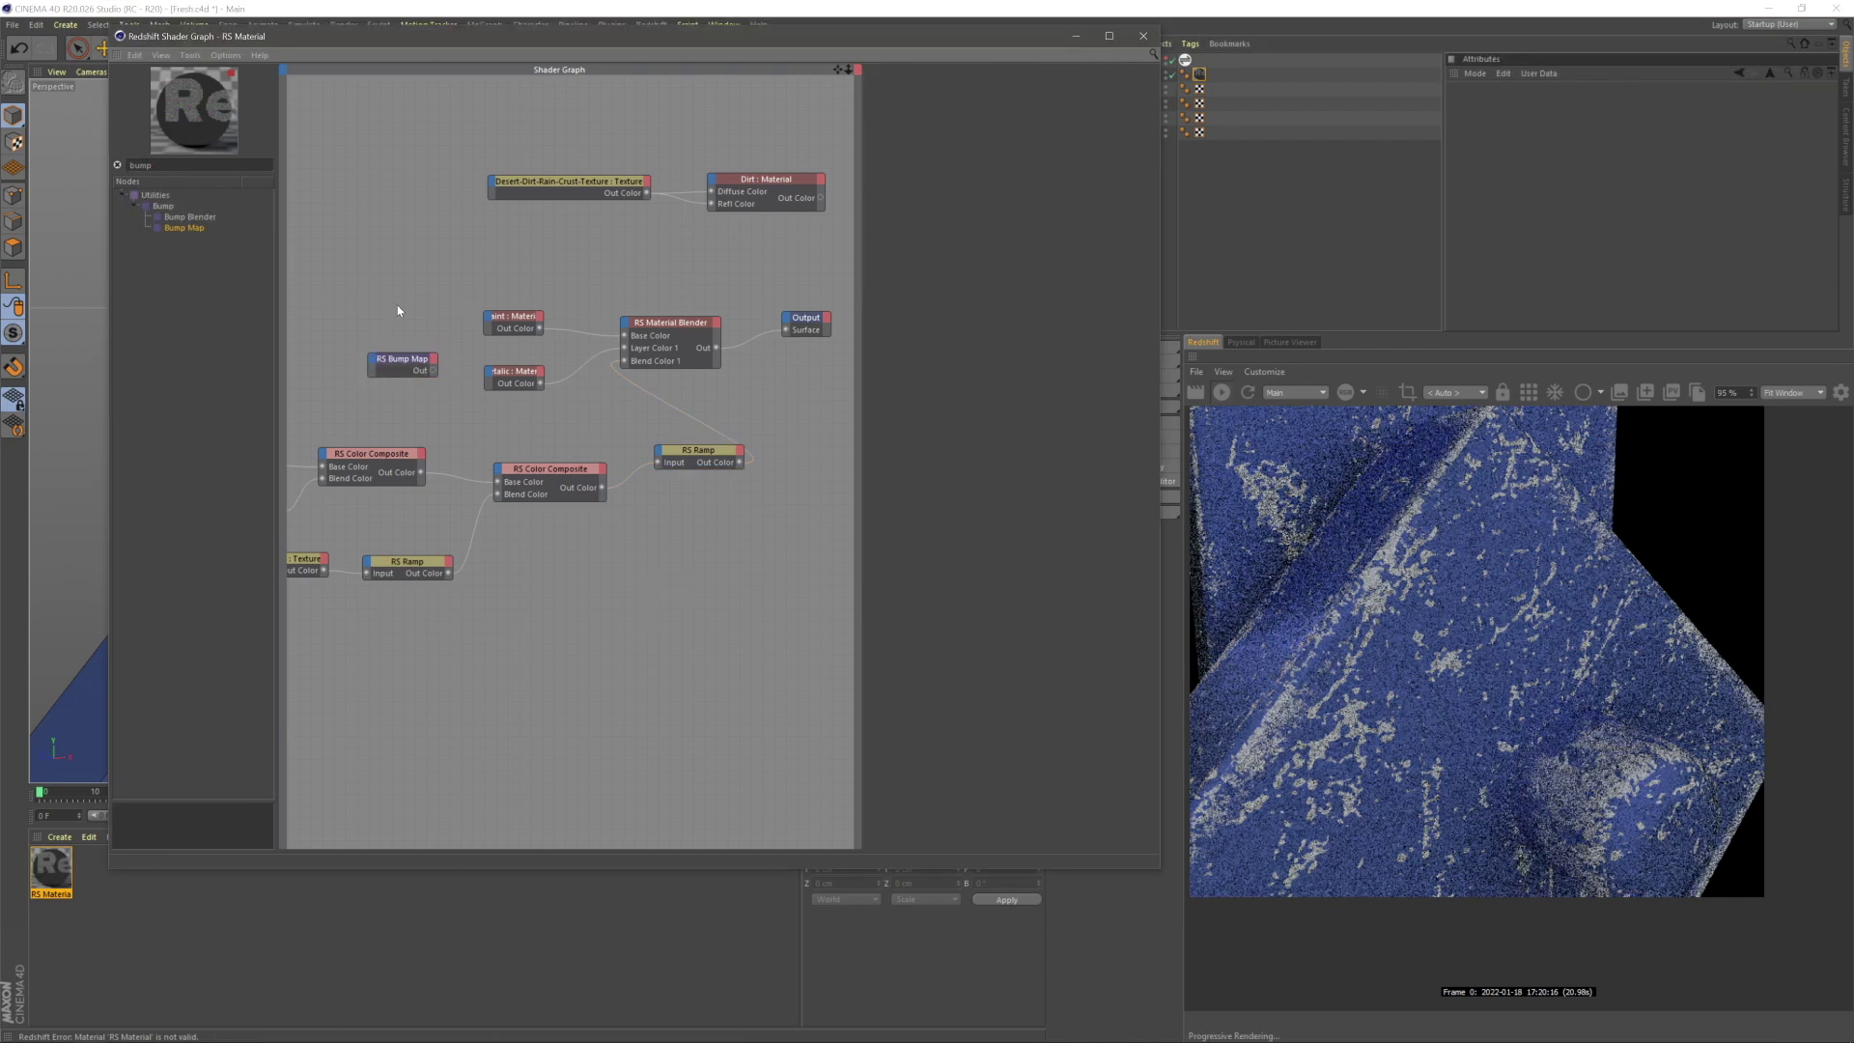
# - Move the Bump Map in line with the Paint material and connect its output to the material's overall Bump Input
pyautogui.moveTo(397, 307); pyautogui.dragTo(482, 309, button='middle')
pyautogui.moveTo(495, 374); pyautogui.dragTo(577, 326)
pyautogui.moveTo(637, 431)
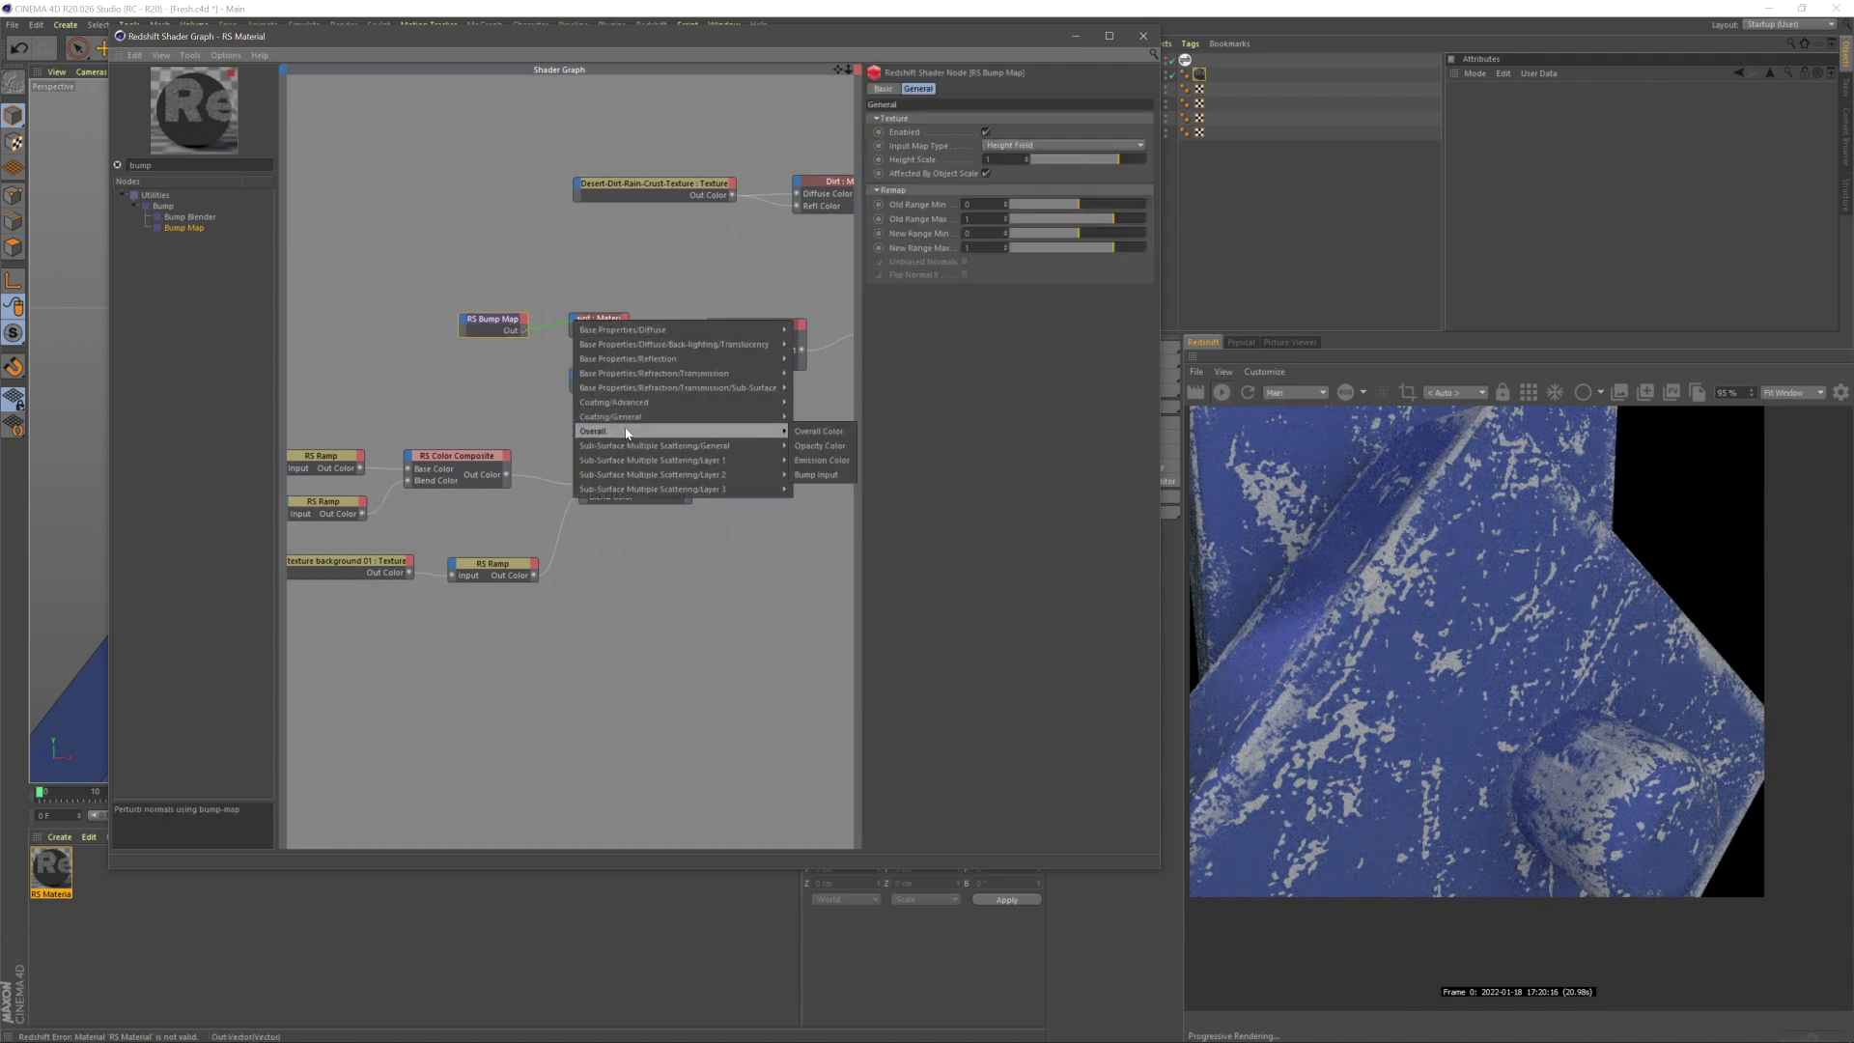
pyautogui.click(817, 474)
pyautogui.click(749, 575)
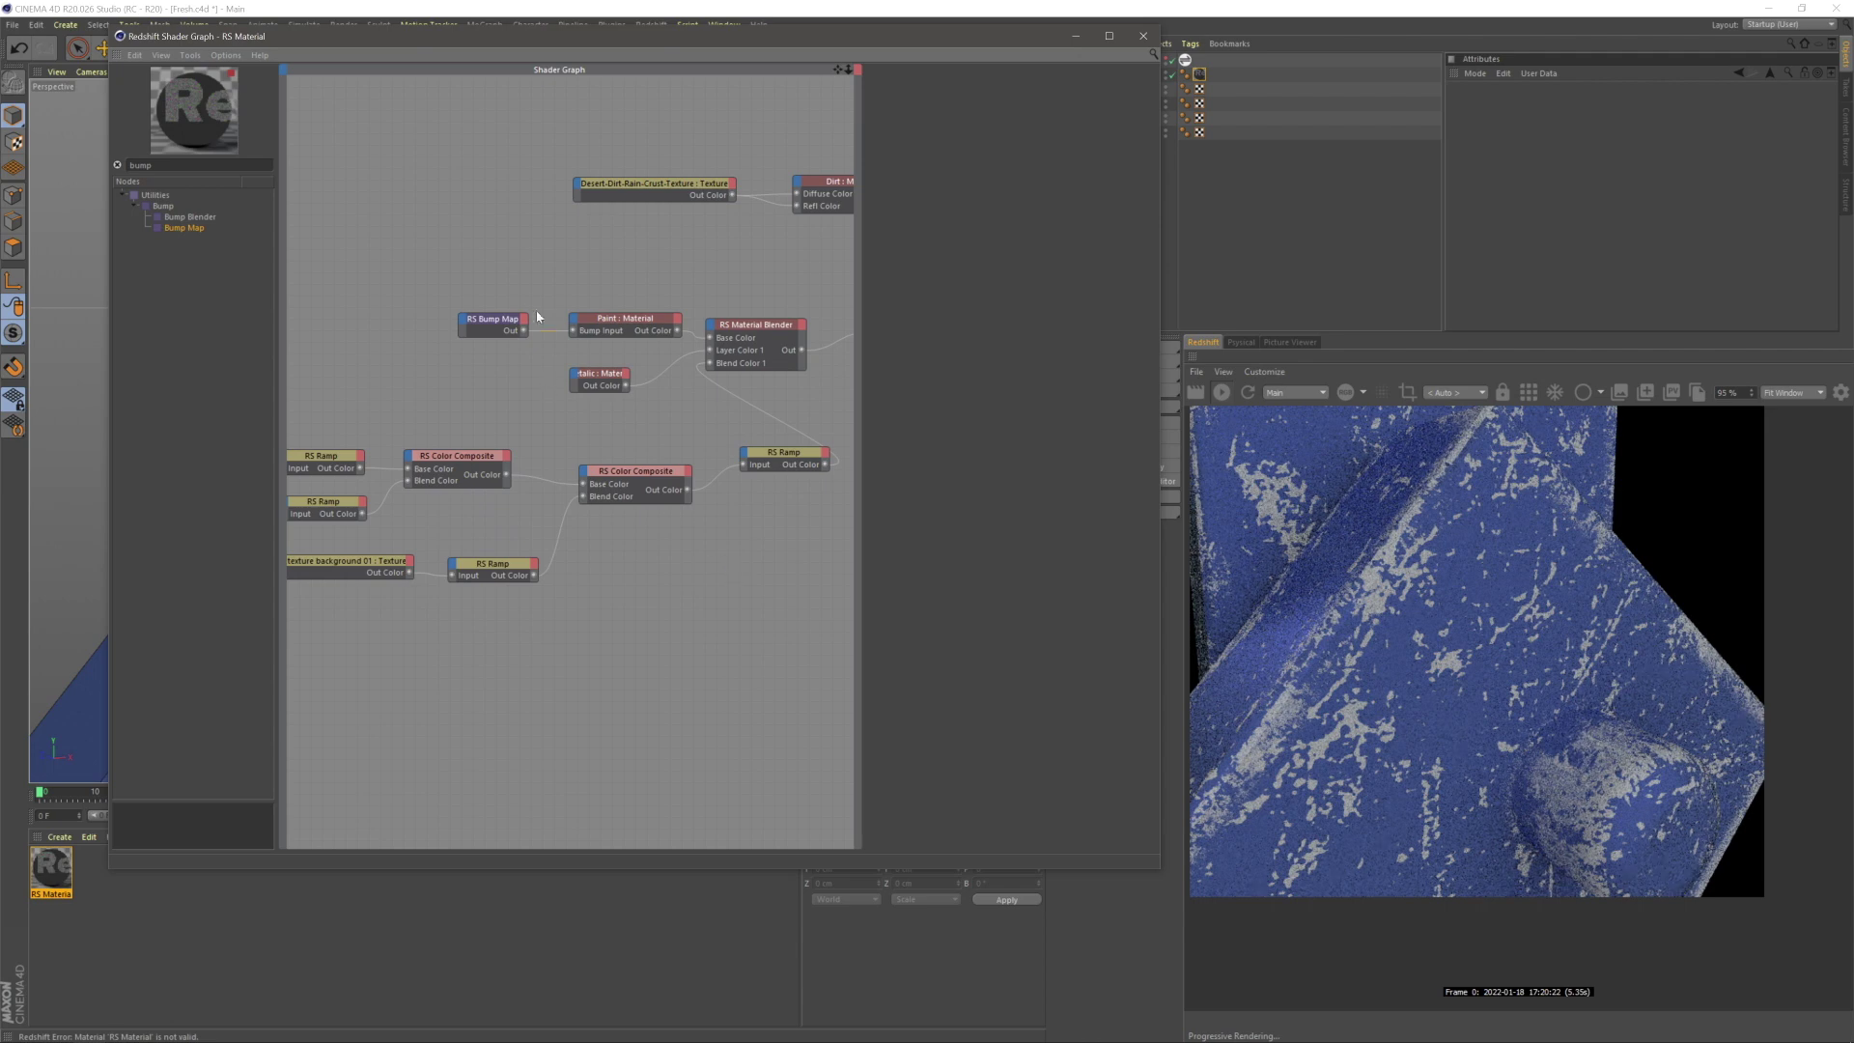
# - Space the Paint material and Bump Map away from the Material Blender, connect the final Ramp to the Bump Map's input, and inspect the render closely
pyautogui.click(639, 325)
pyautogui.moveTo(638, 326); pyautogui.dragTo(602, 325)
pyautogui.click(822, 490)
pyautogui.moveTo(822, 490); pyautogui.dragTo(779, 510, button='middle')
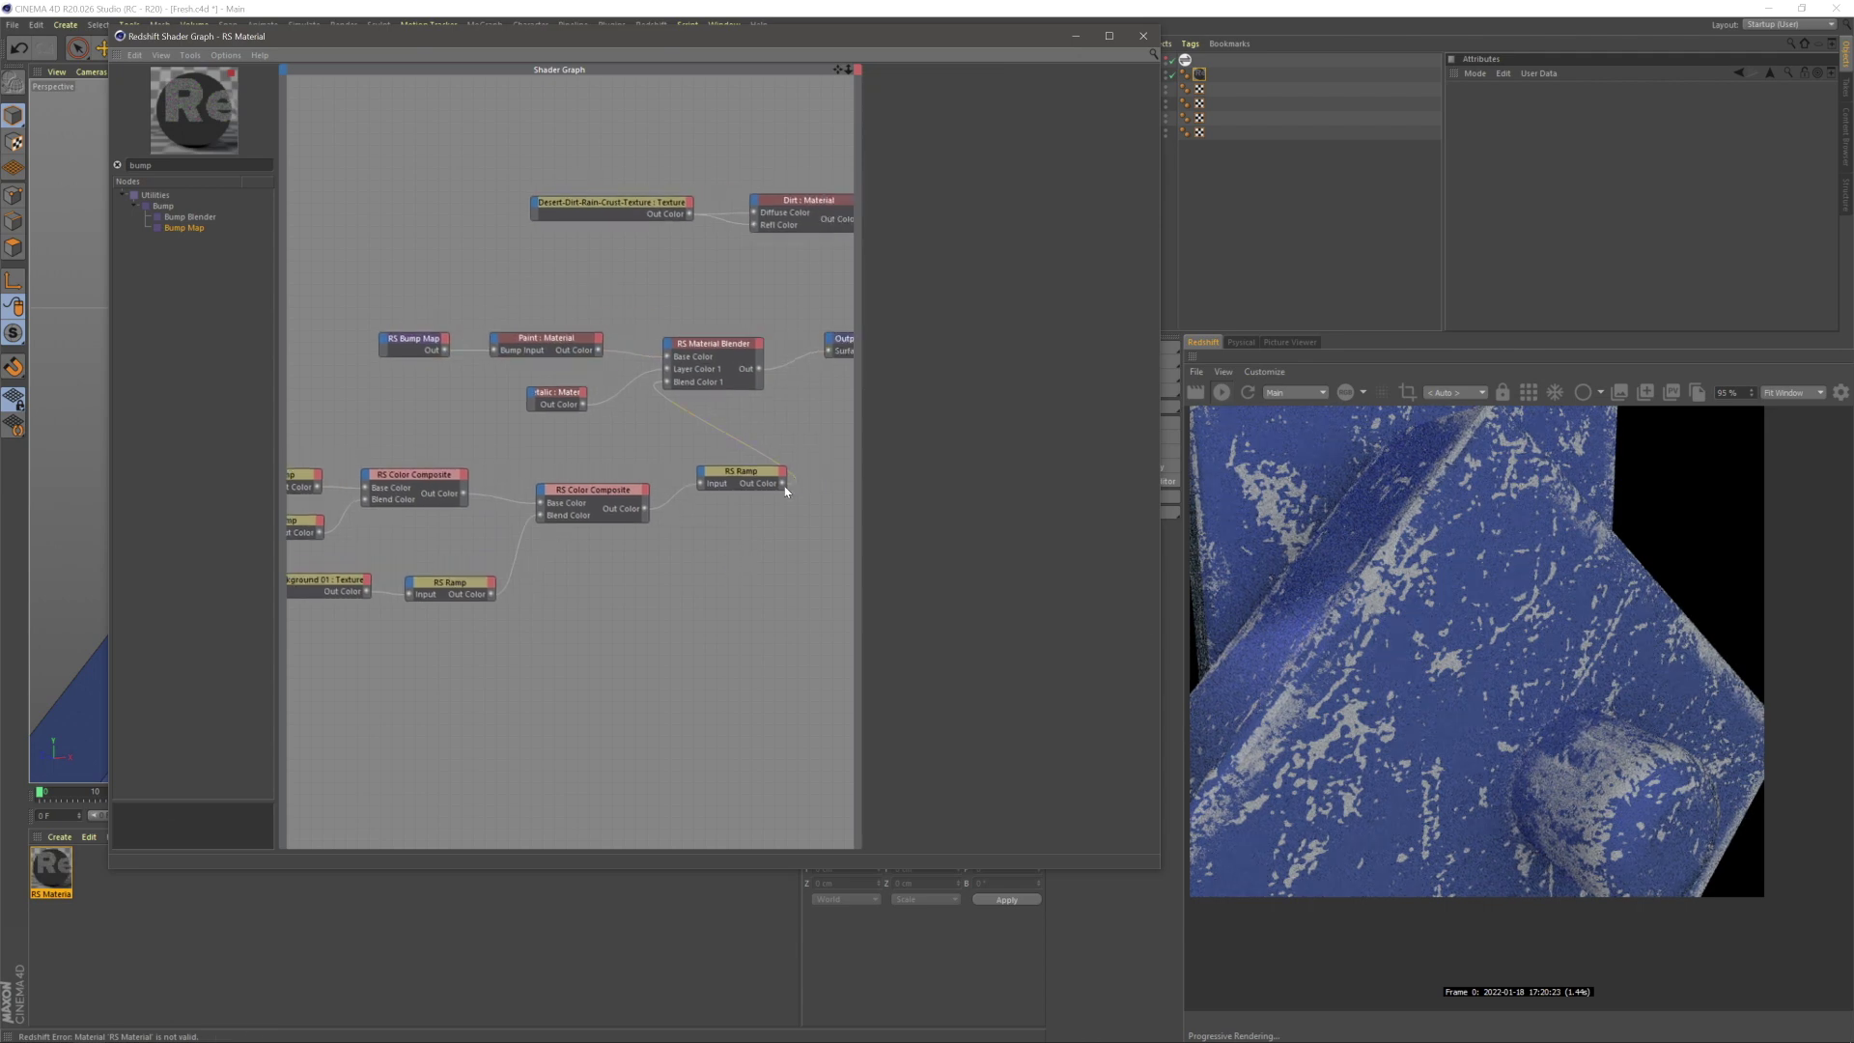
pyautogui.moveTo(606, 407); pyautogui.dragTo(398, 351)
pyautogui.click(452, 363)
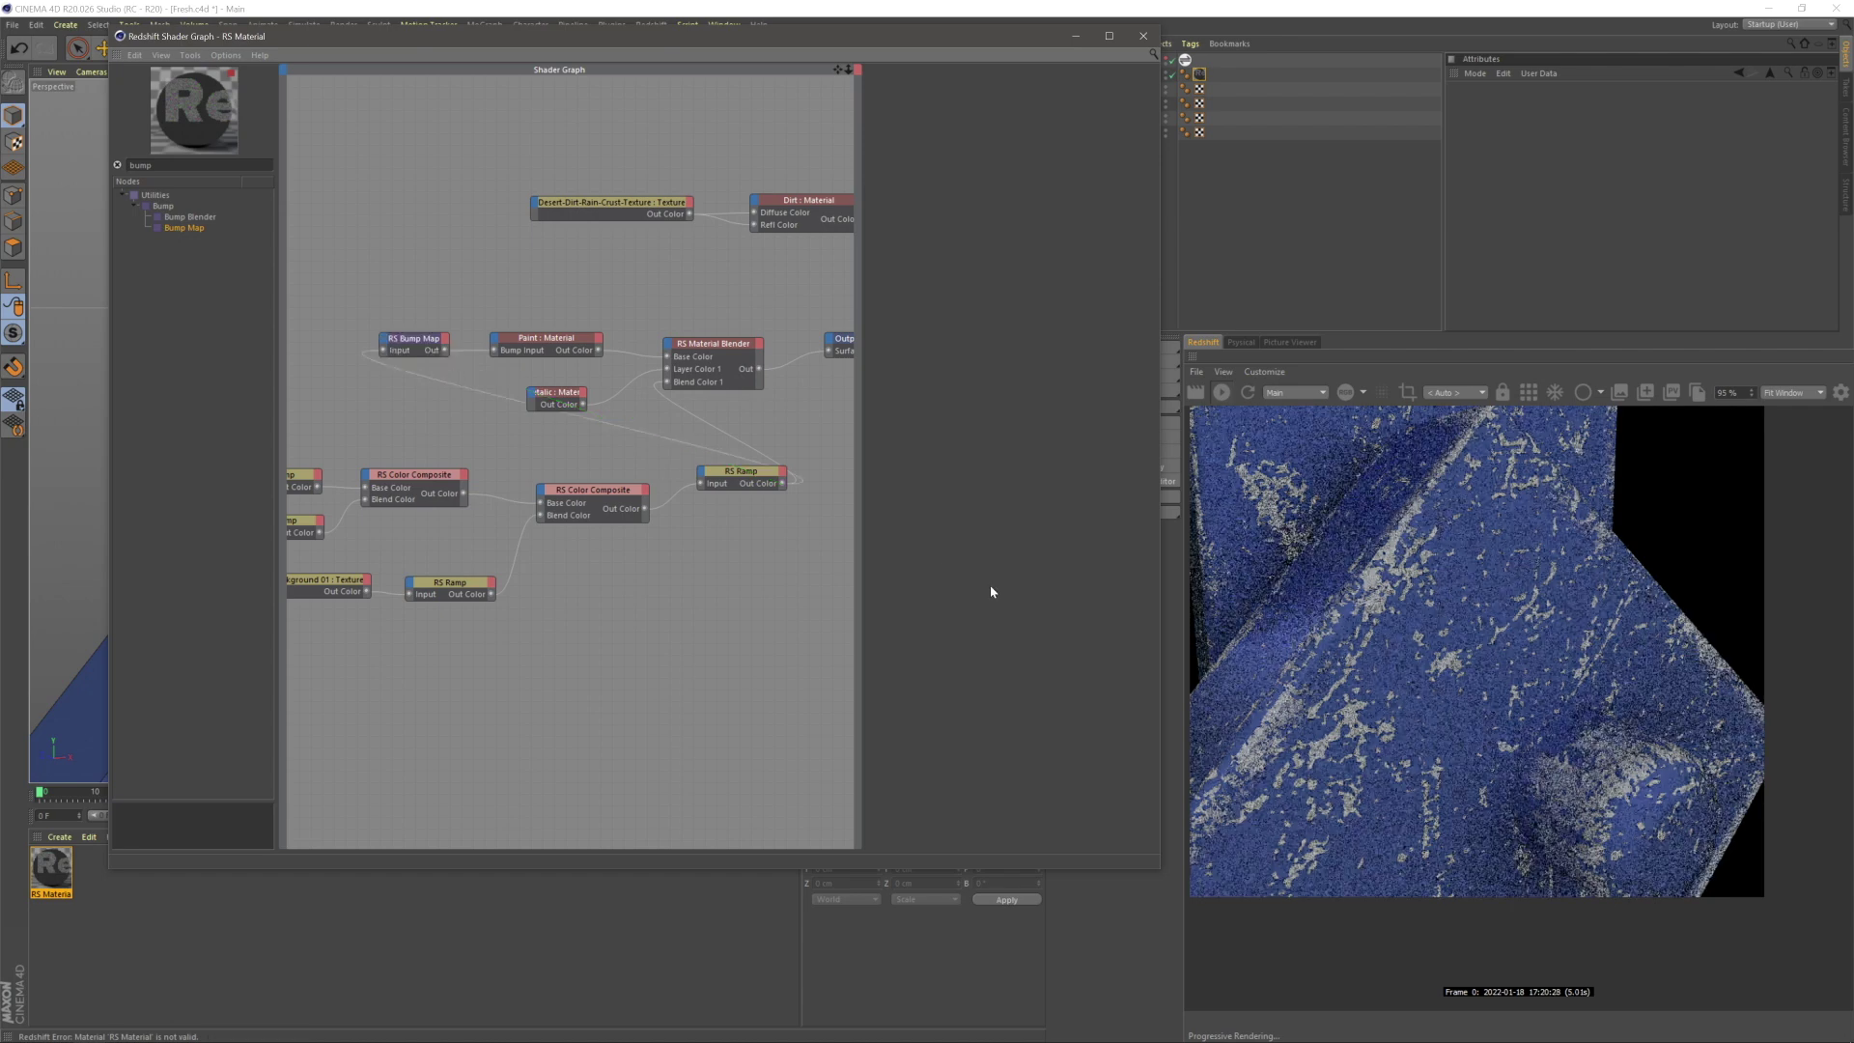
pyautogui.click(1369, 659)
pyautogui.scroll(5, 1369, 658)
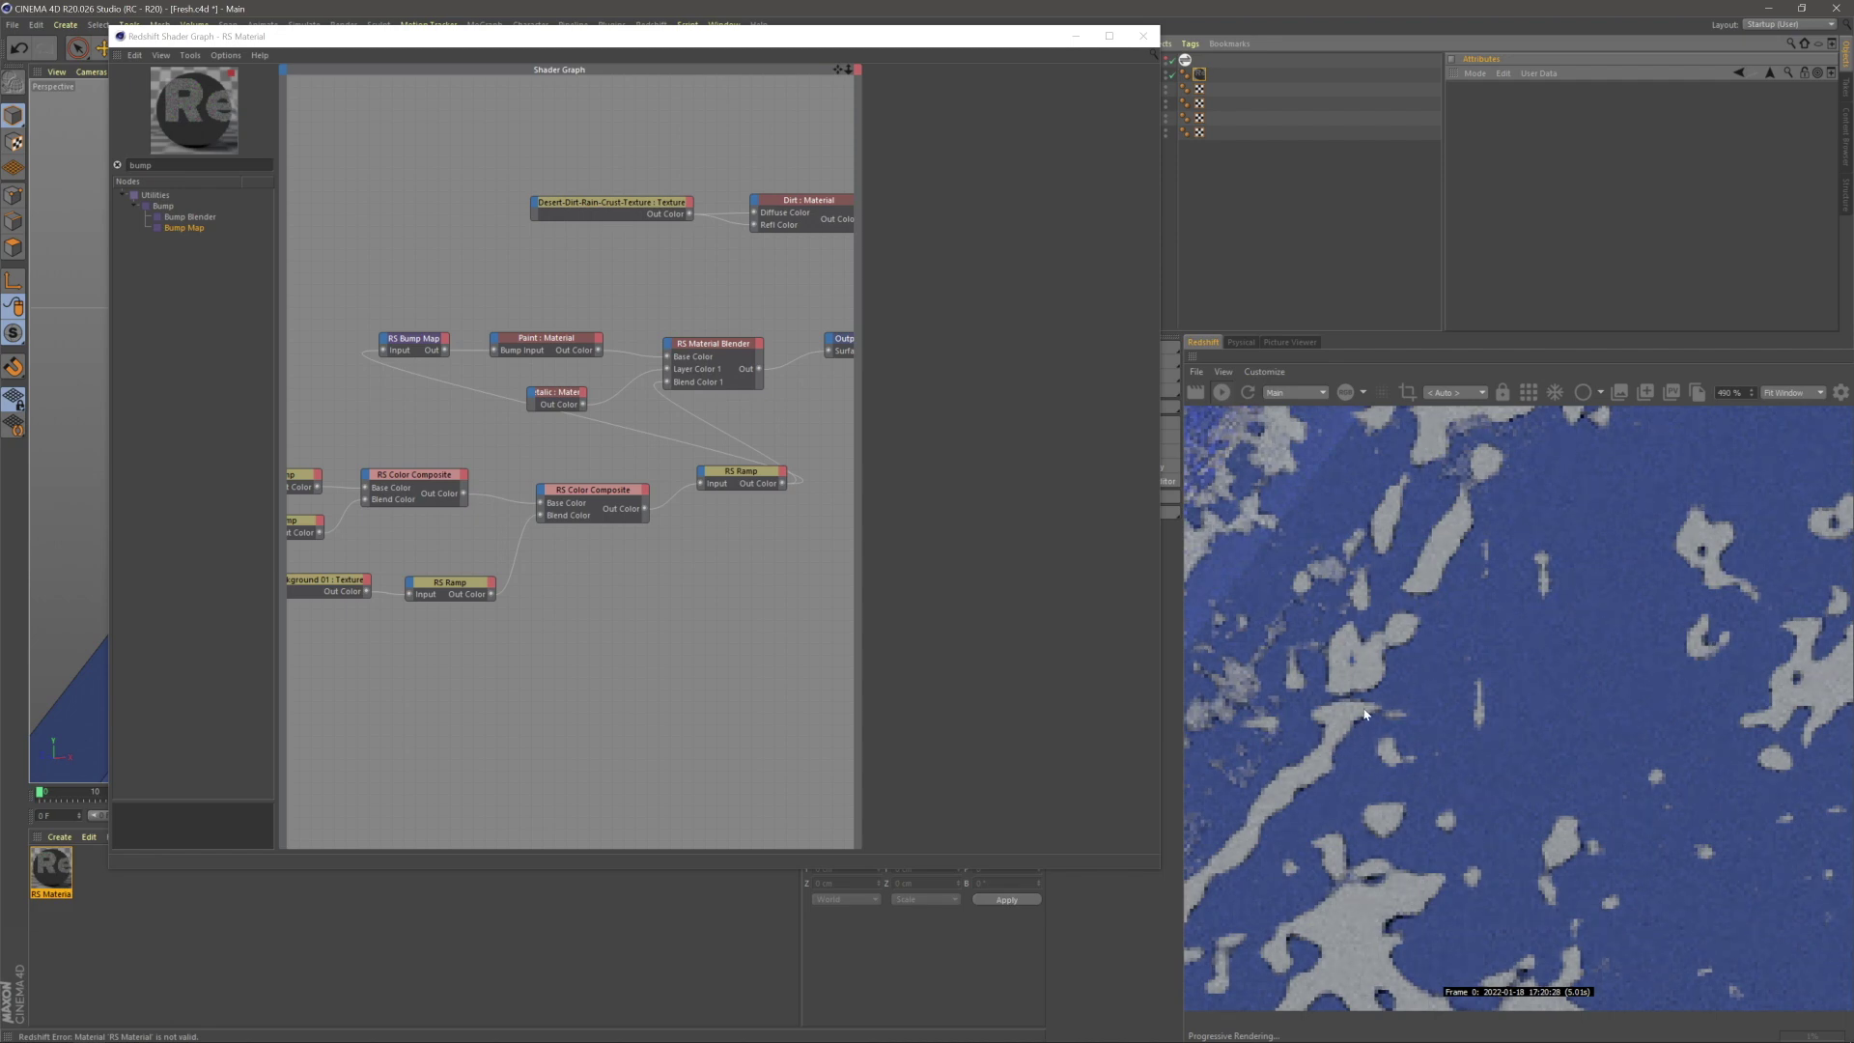
# - Inspect the render, tidy the node chain feeding the Material Blender, and move the Dirt texture and material below the final Ramp
pyautogui.scroll(-4, 1616, 701)
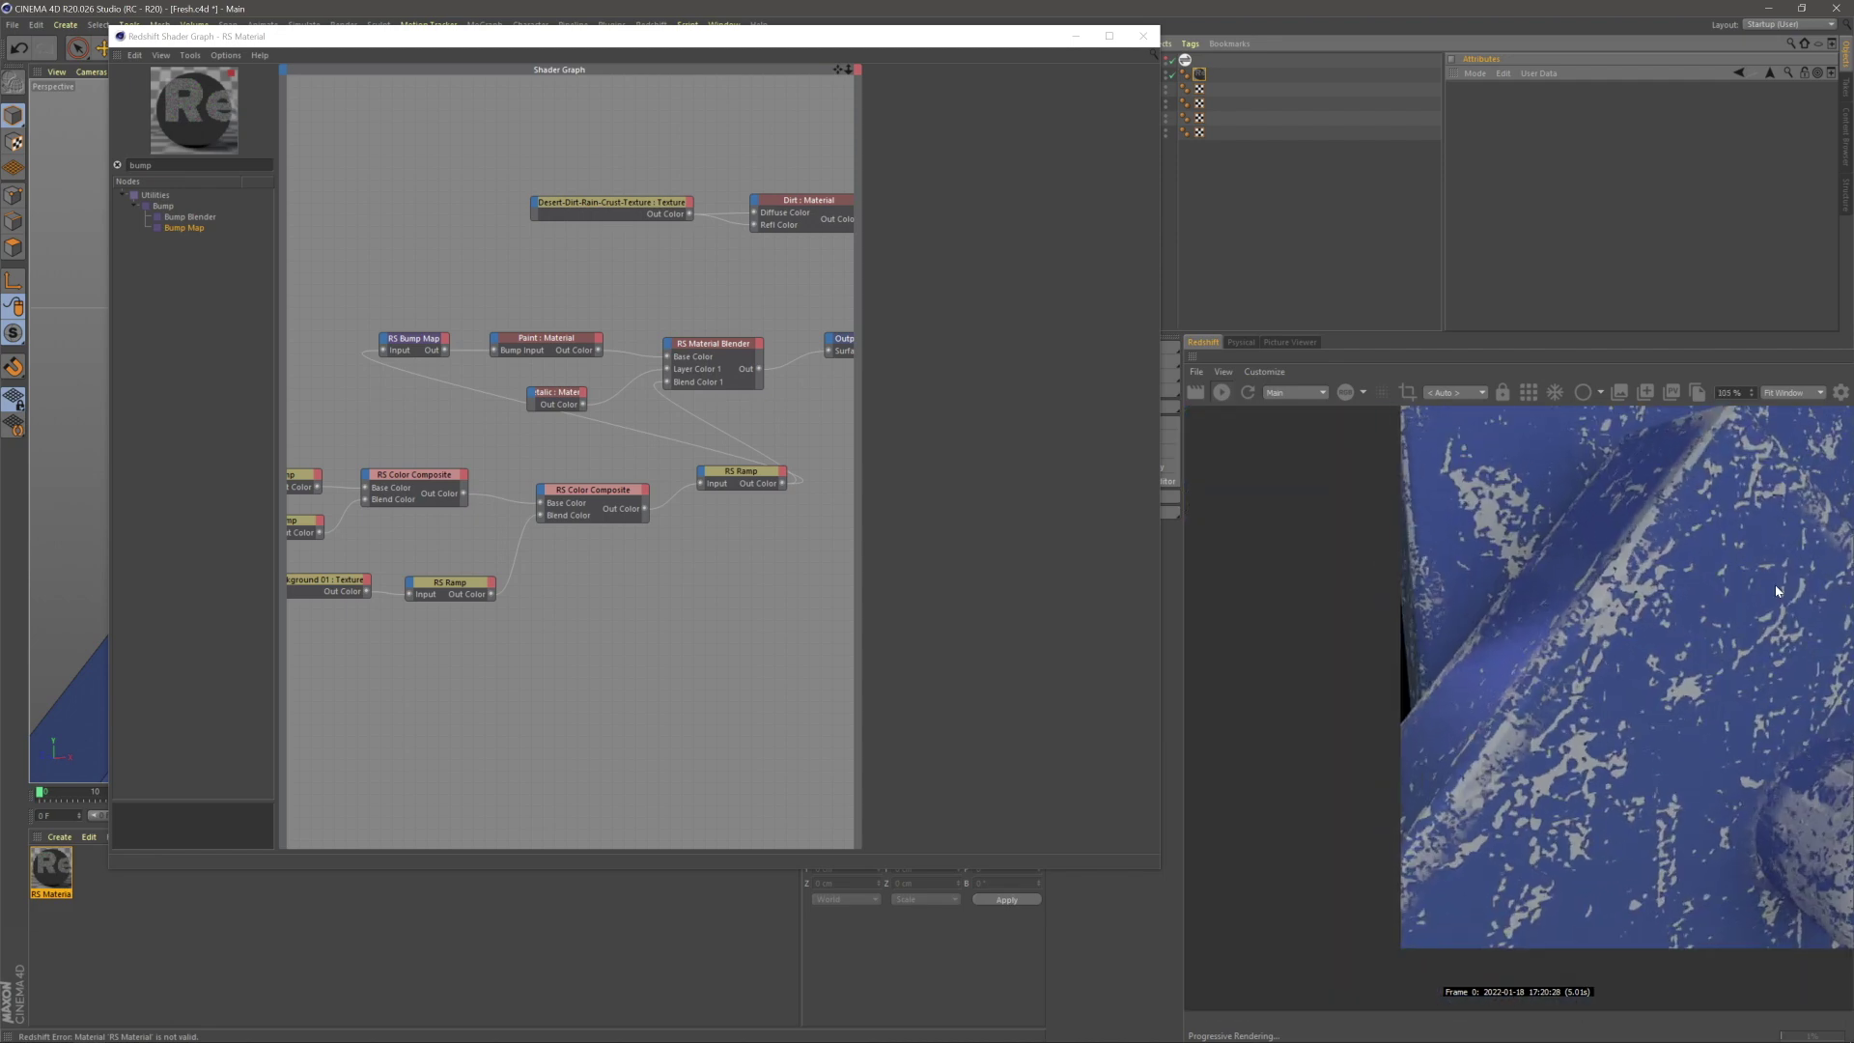
pyautogui.click(1223, 373)
pyautogui.click(1247, 503)
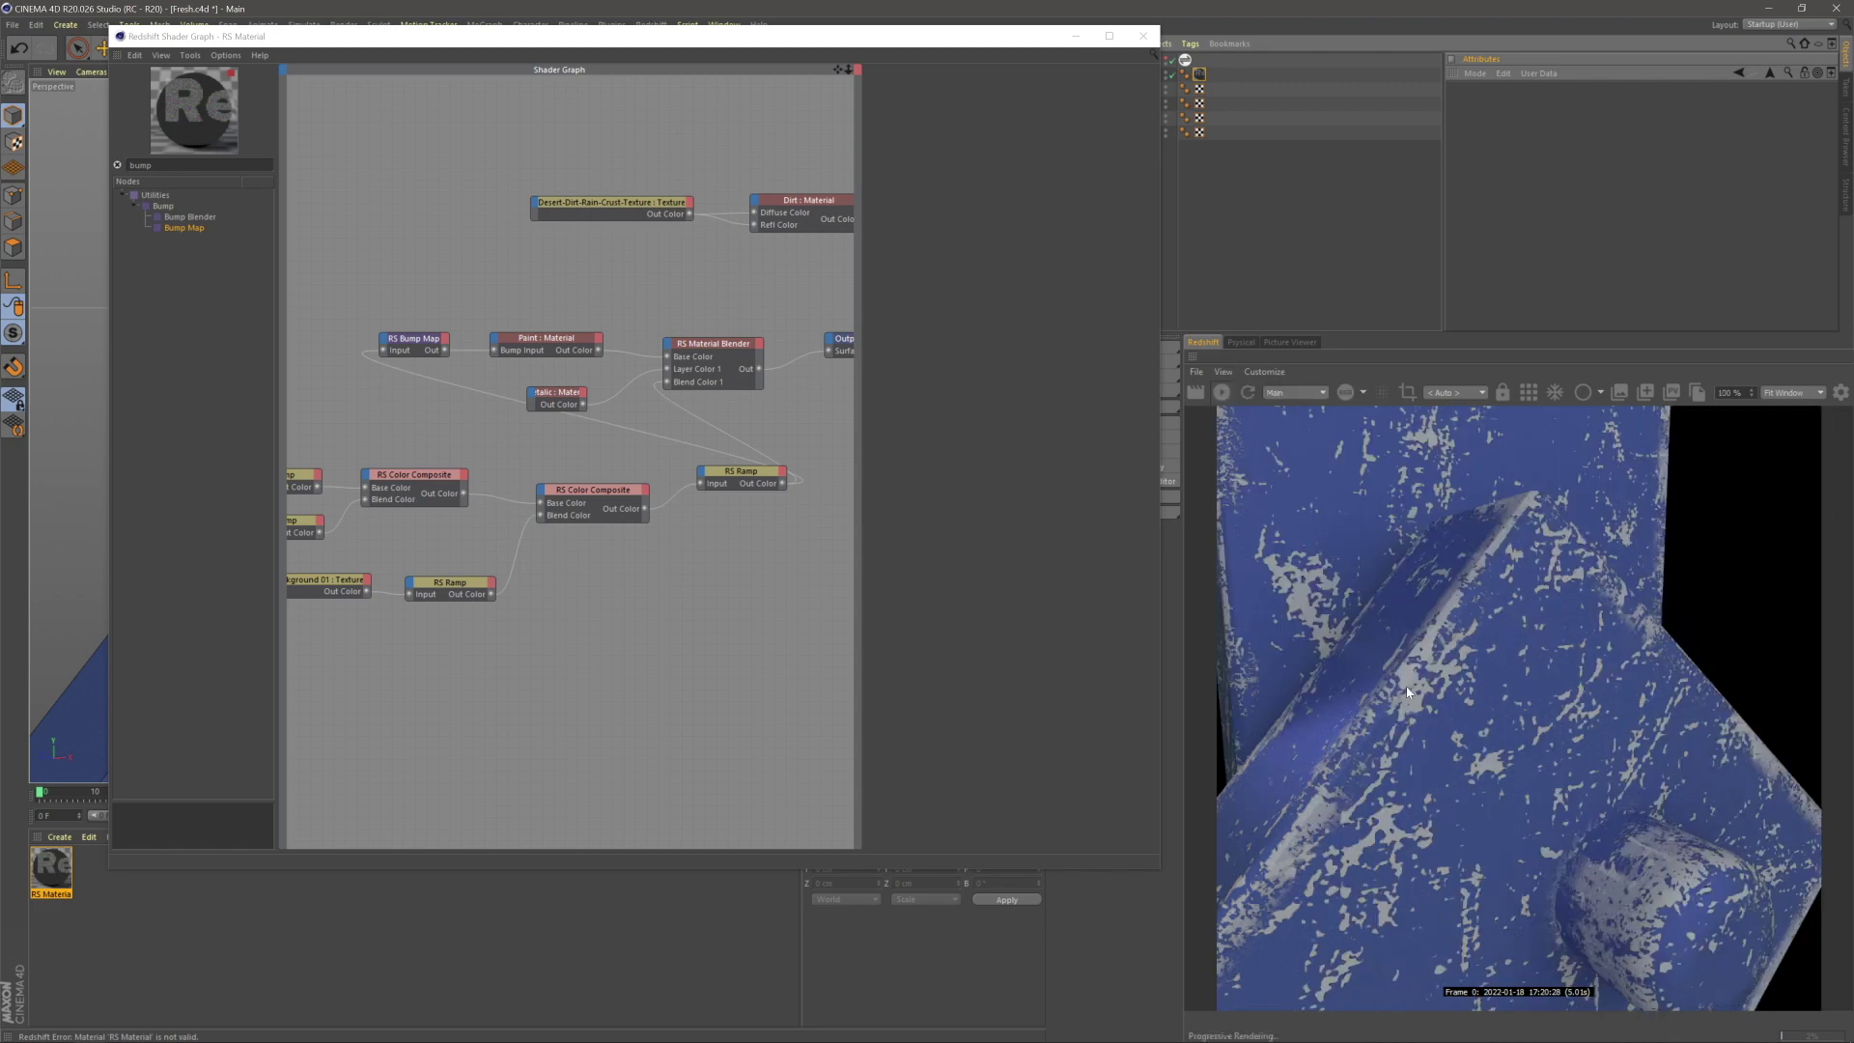
pyautogui.scroll(-5, 670, 584)
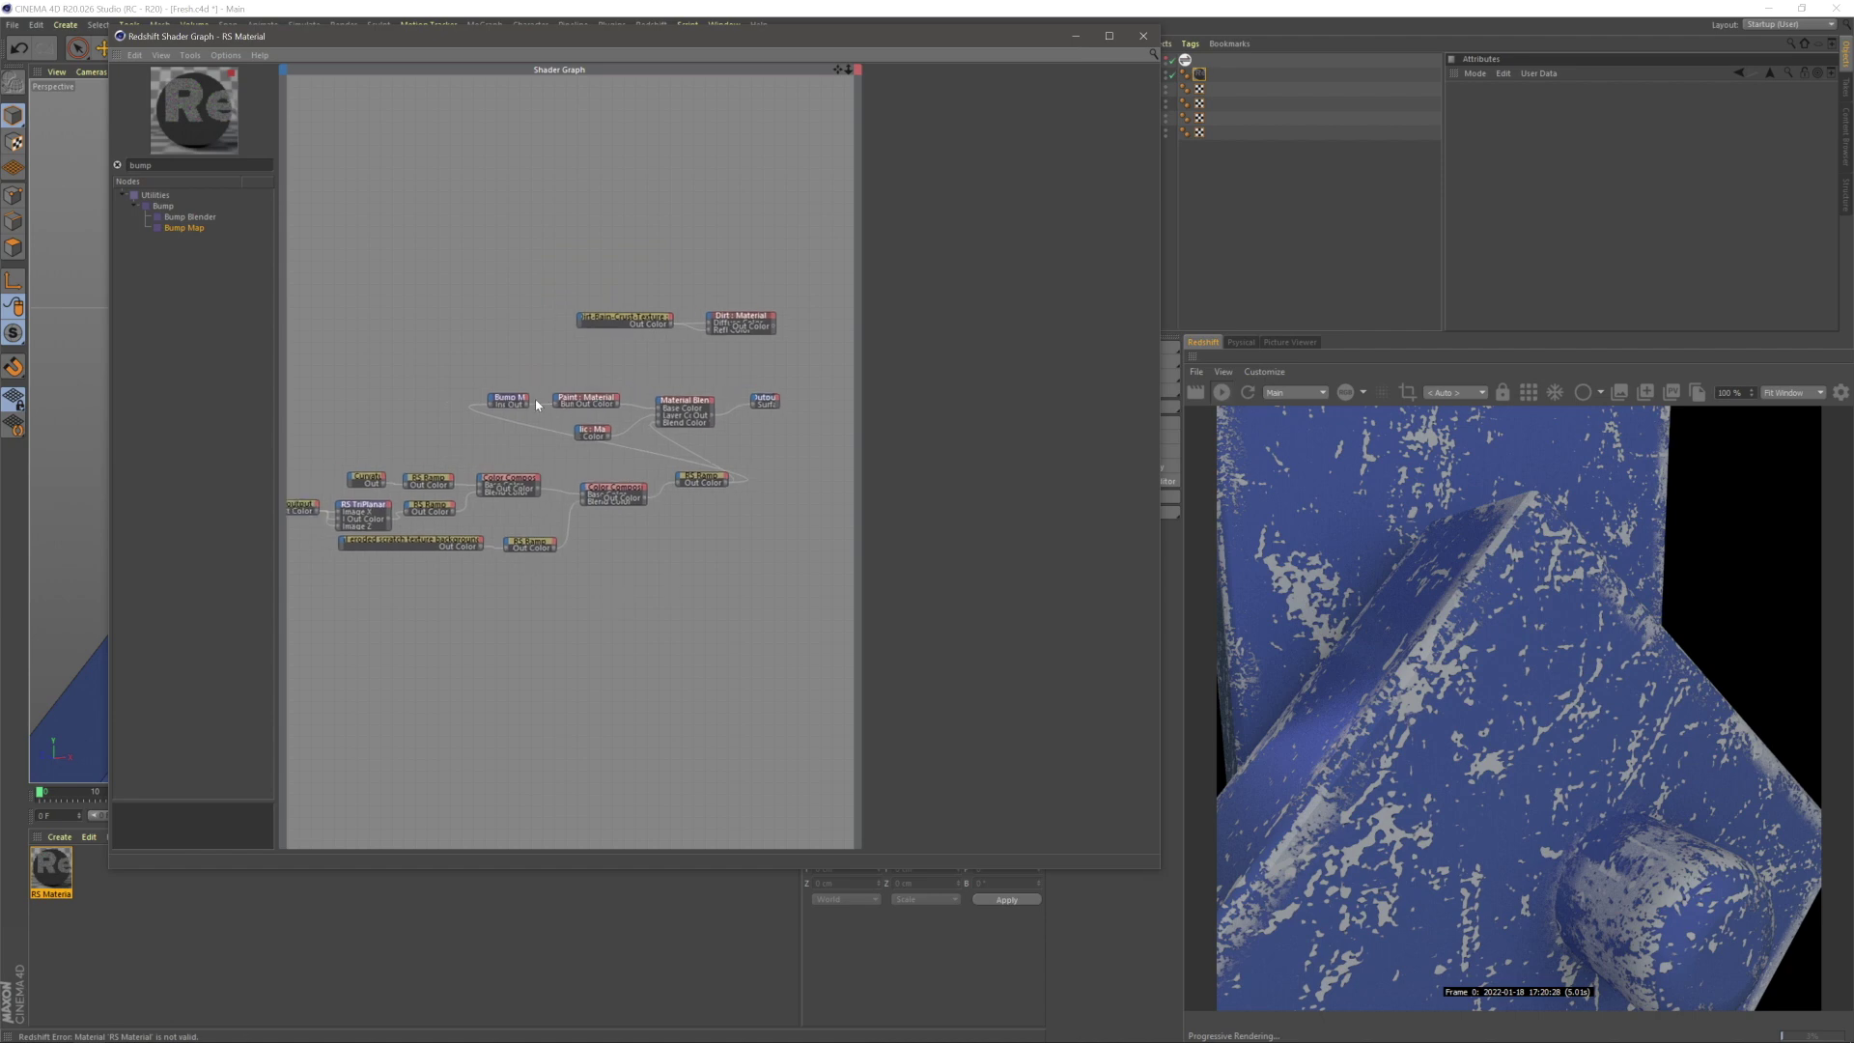
pyautogui.moveTo(532, 538); pyautogui.dragTo(598, 552, button='middle')
pyautogui.moveTo(344, 477); pyautogui.dragTo(786, 588)
pyautogui.moveTo(773, 496)
pyautogui.mouseDown()
pyautogui.moveTo(664, 499)
pyautogui.moveTo(615, 477)
pyautogui.mouseUp()
pyautogui.moveTo(560, 383)
pyautogui.mouseDown()
pyautogui.moveTo(667, 452)
pyautogui.moveTo(626, 403)
pyautogui.mouseUp()
pyautogui.click(756, 550)
pyautogui.moveTo(802, 436); pyautogui.dragTo(751, 436, button='middle')
pyautogui.moveTo(628, 307); pyautogui.dragTo(625, 538)
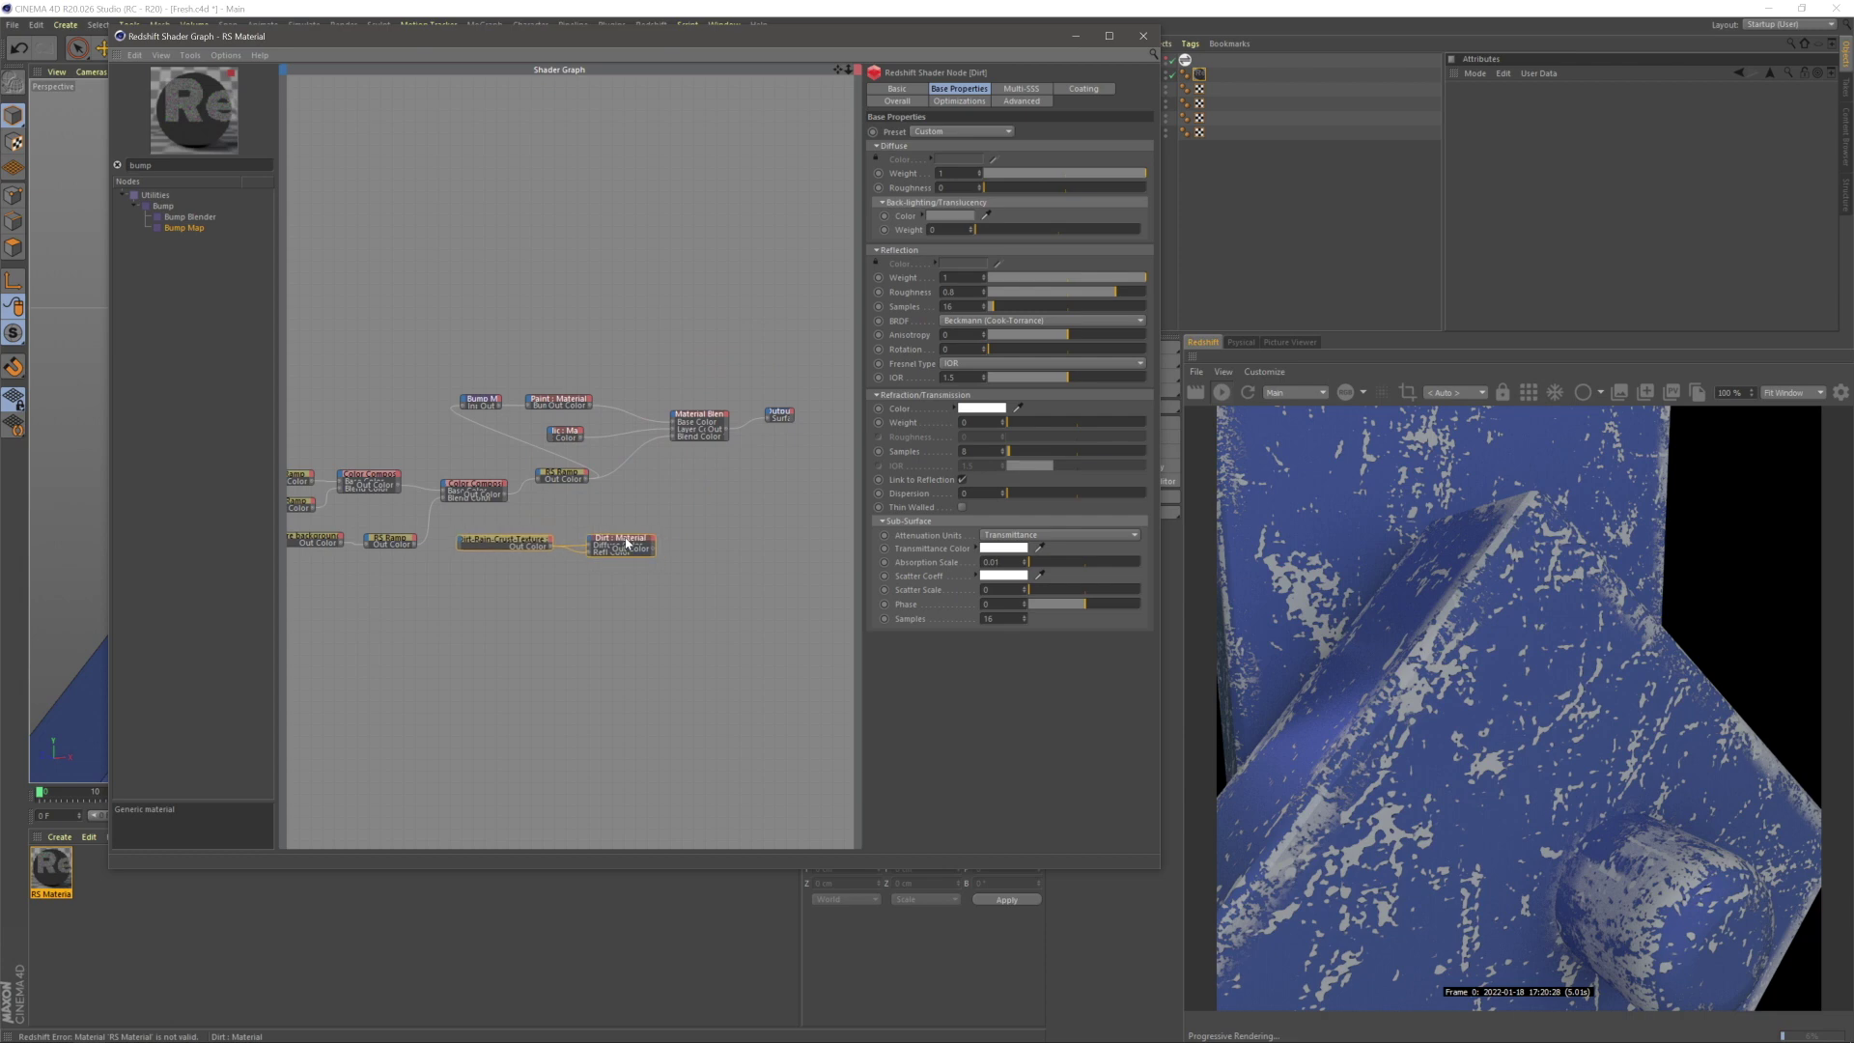
# - Connect the Dirt material's output to the Material Blender's Layer Color 2
pyautogui.click(663, 487)
pyautogui.moveTo(735, 503); pyautogui.dragTo(678, 505, button='middle')
pyautogui.scroll(3, 679, 505)
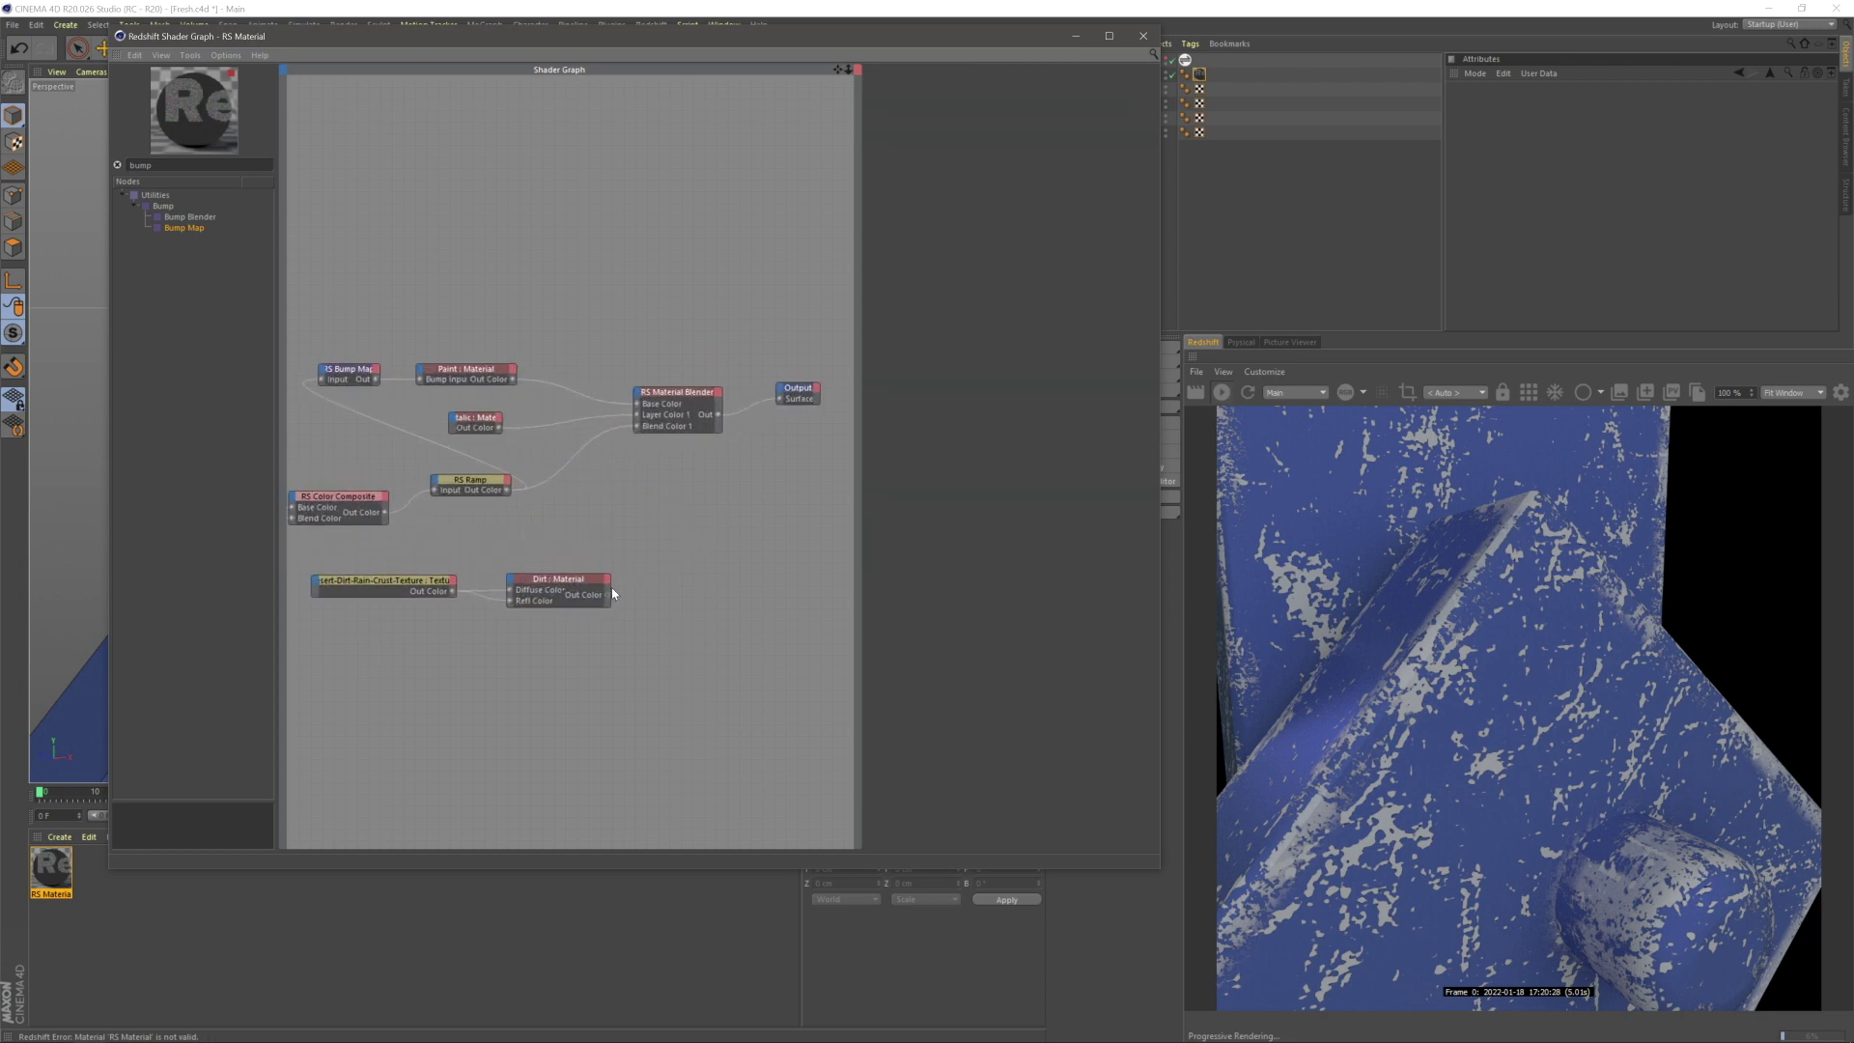
pyautogui.moveTo(629, 402); pyautogui.dragTo(719, 430)
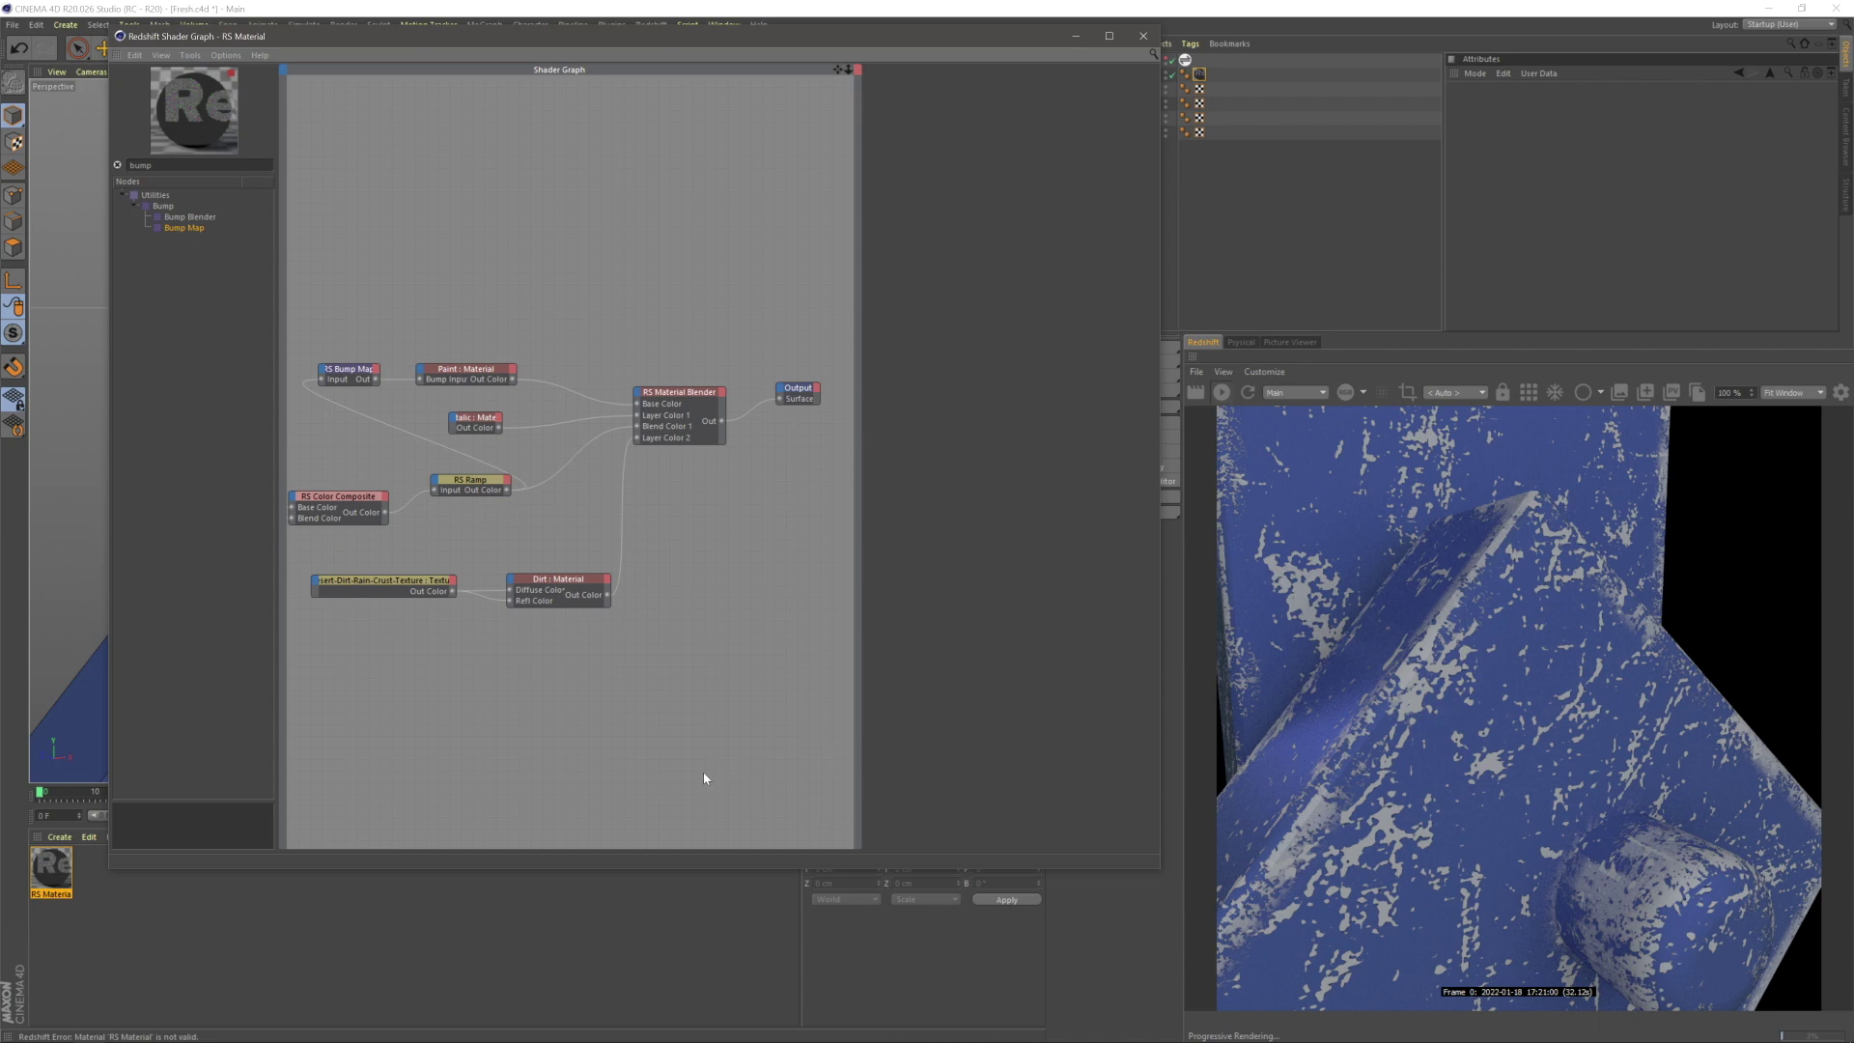
# - Add a Curvature node and a Ramp node below the Dirt nodes and connect the Curvature output to the Ramp's input
pyautogui.keyDown('alt'); pyautogui.moveTo(463, 502); pyautogui.dragTo(665, 410, button='middle'); pyautogui.keyUp('alt')
pyautogui.moveTo(159, 165); pyautogui.dragTo(90, 164)
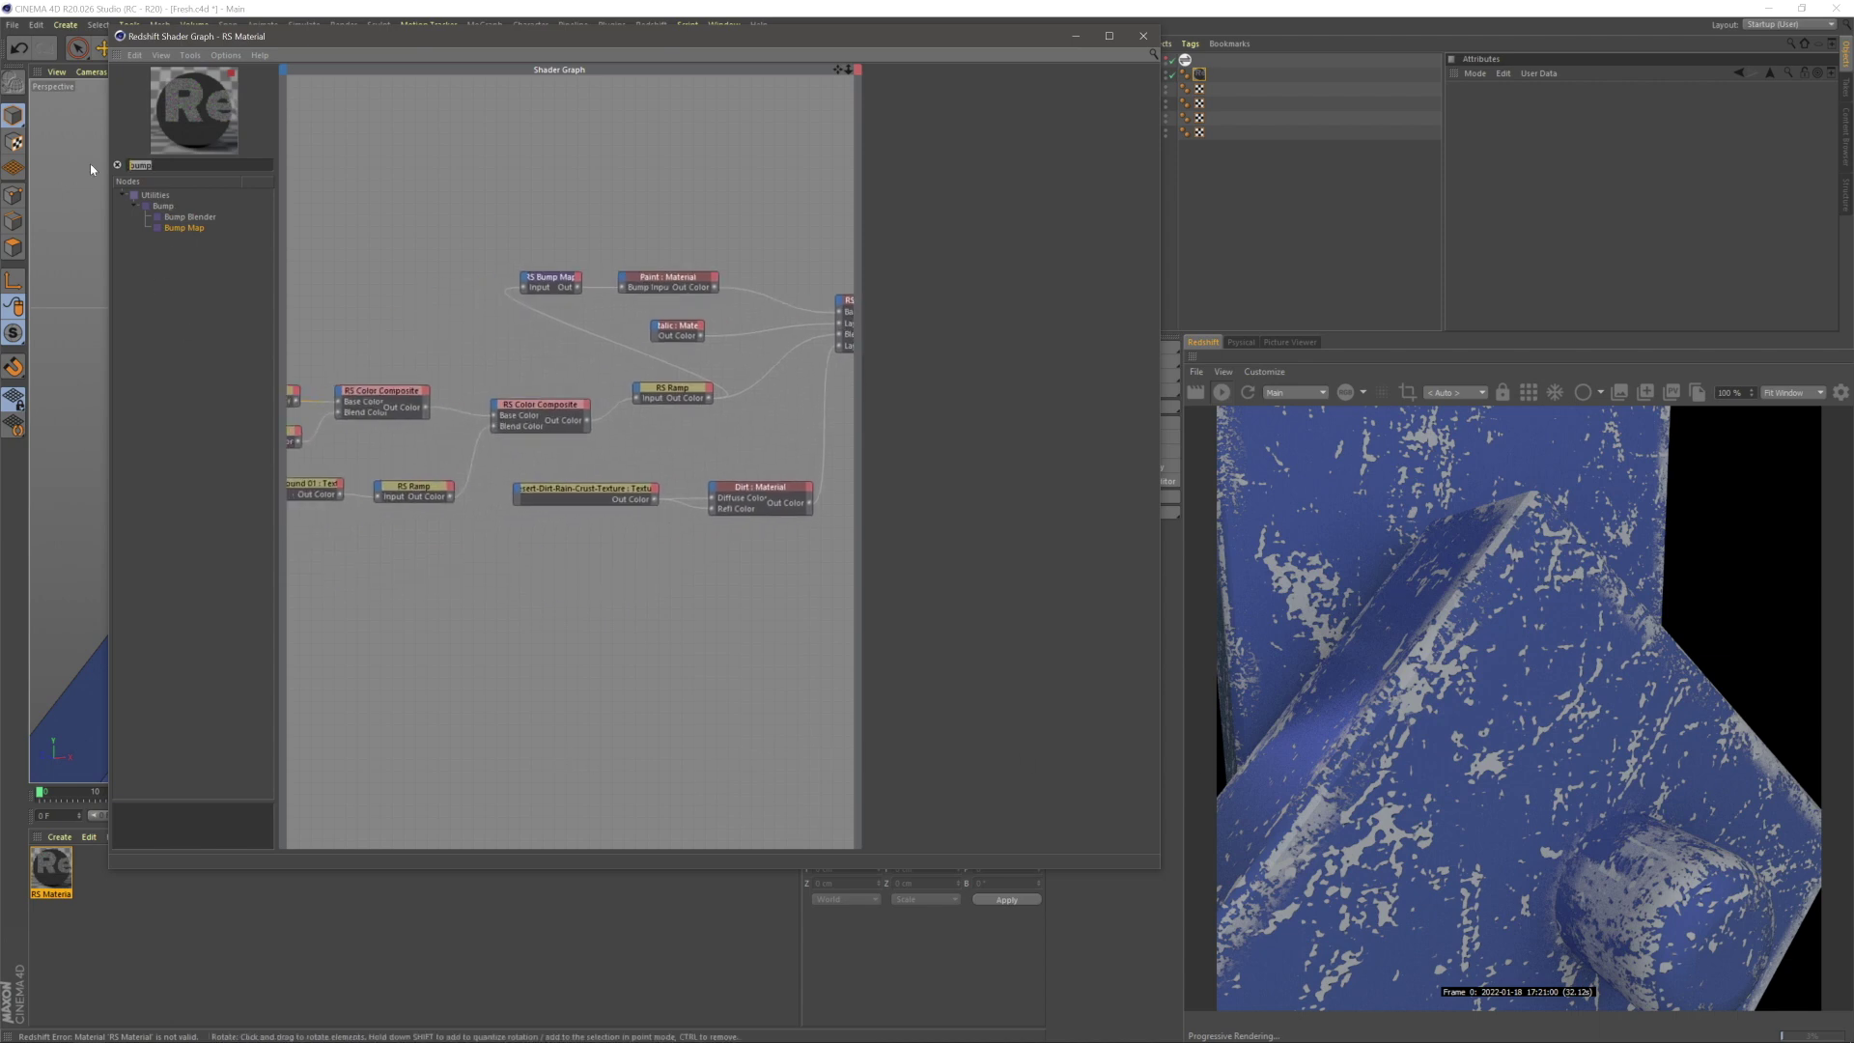
pyautogui.write('curv')
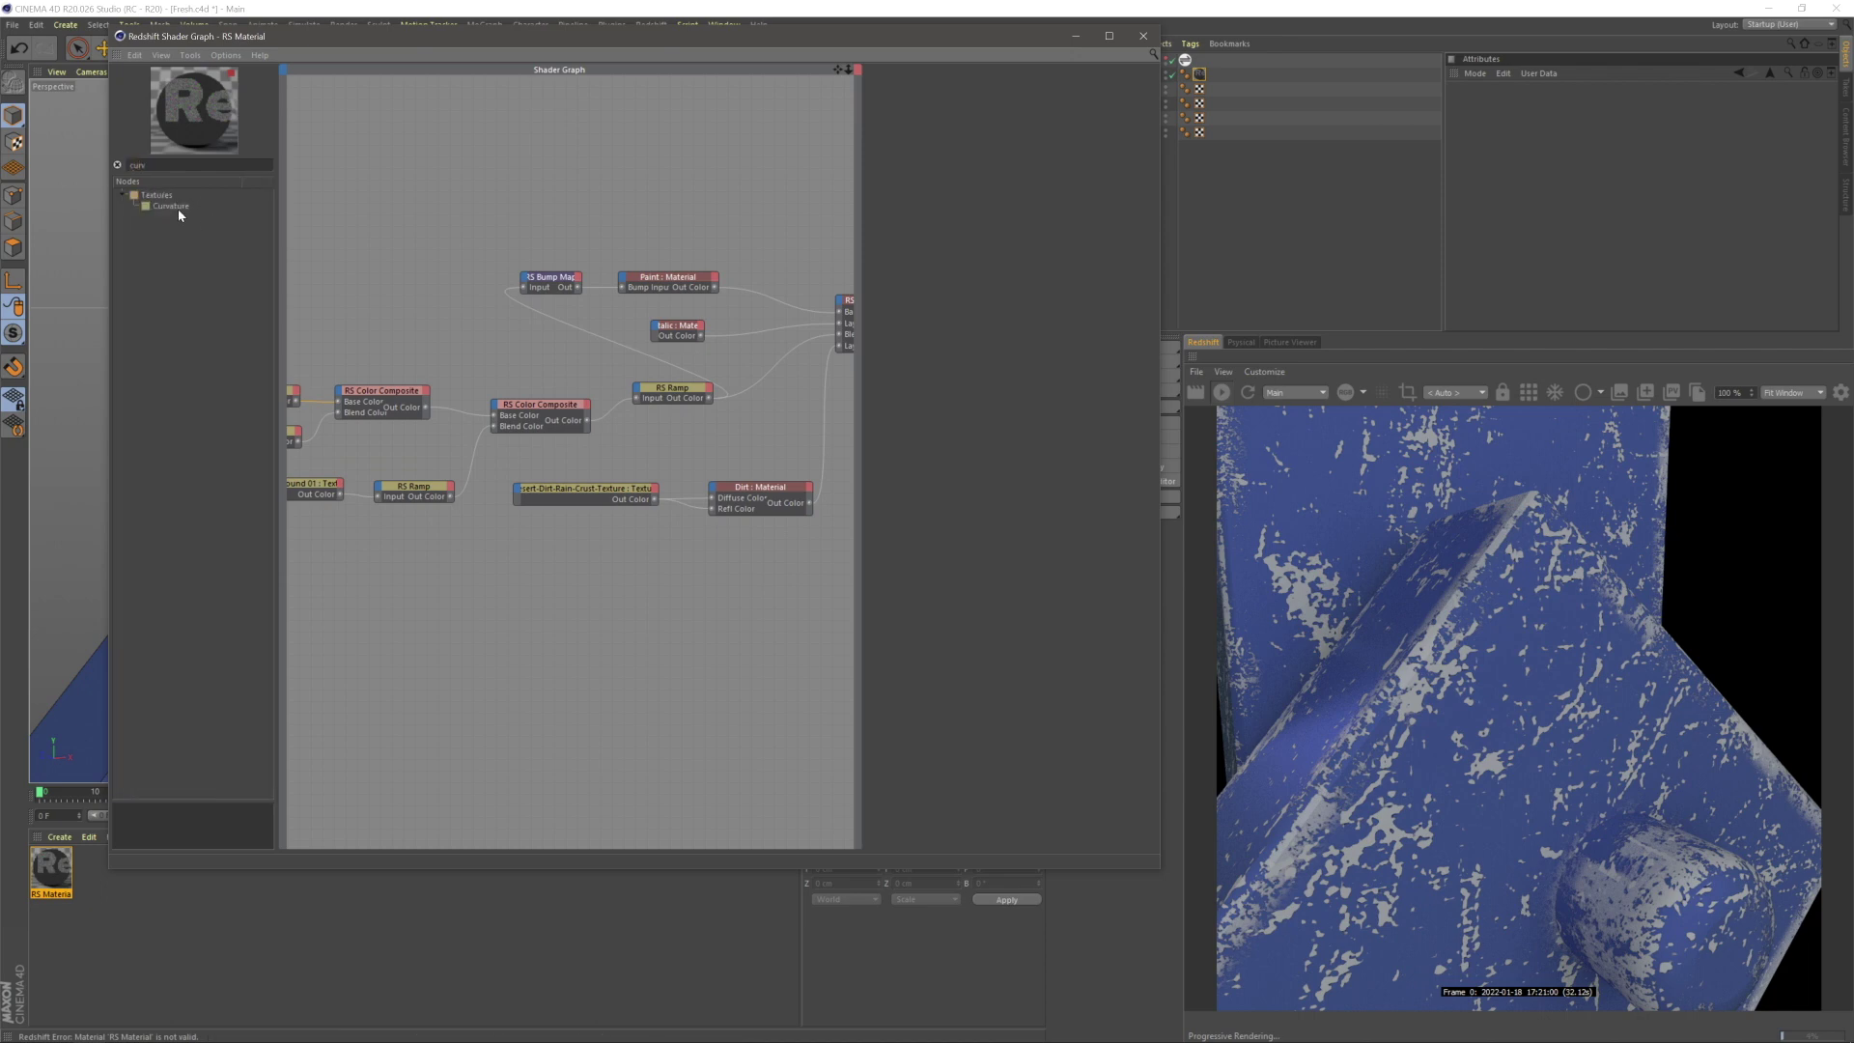
pyautogui.moveTo(471, 540); pyautogui.dragTo(488, 588)
pyautogui.write('ram')
pyautogui.moveTo(154, 165); pyautogui.dragTo(570, 627)
pyautogui.scroll(2, 568, 618)
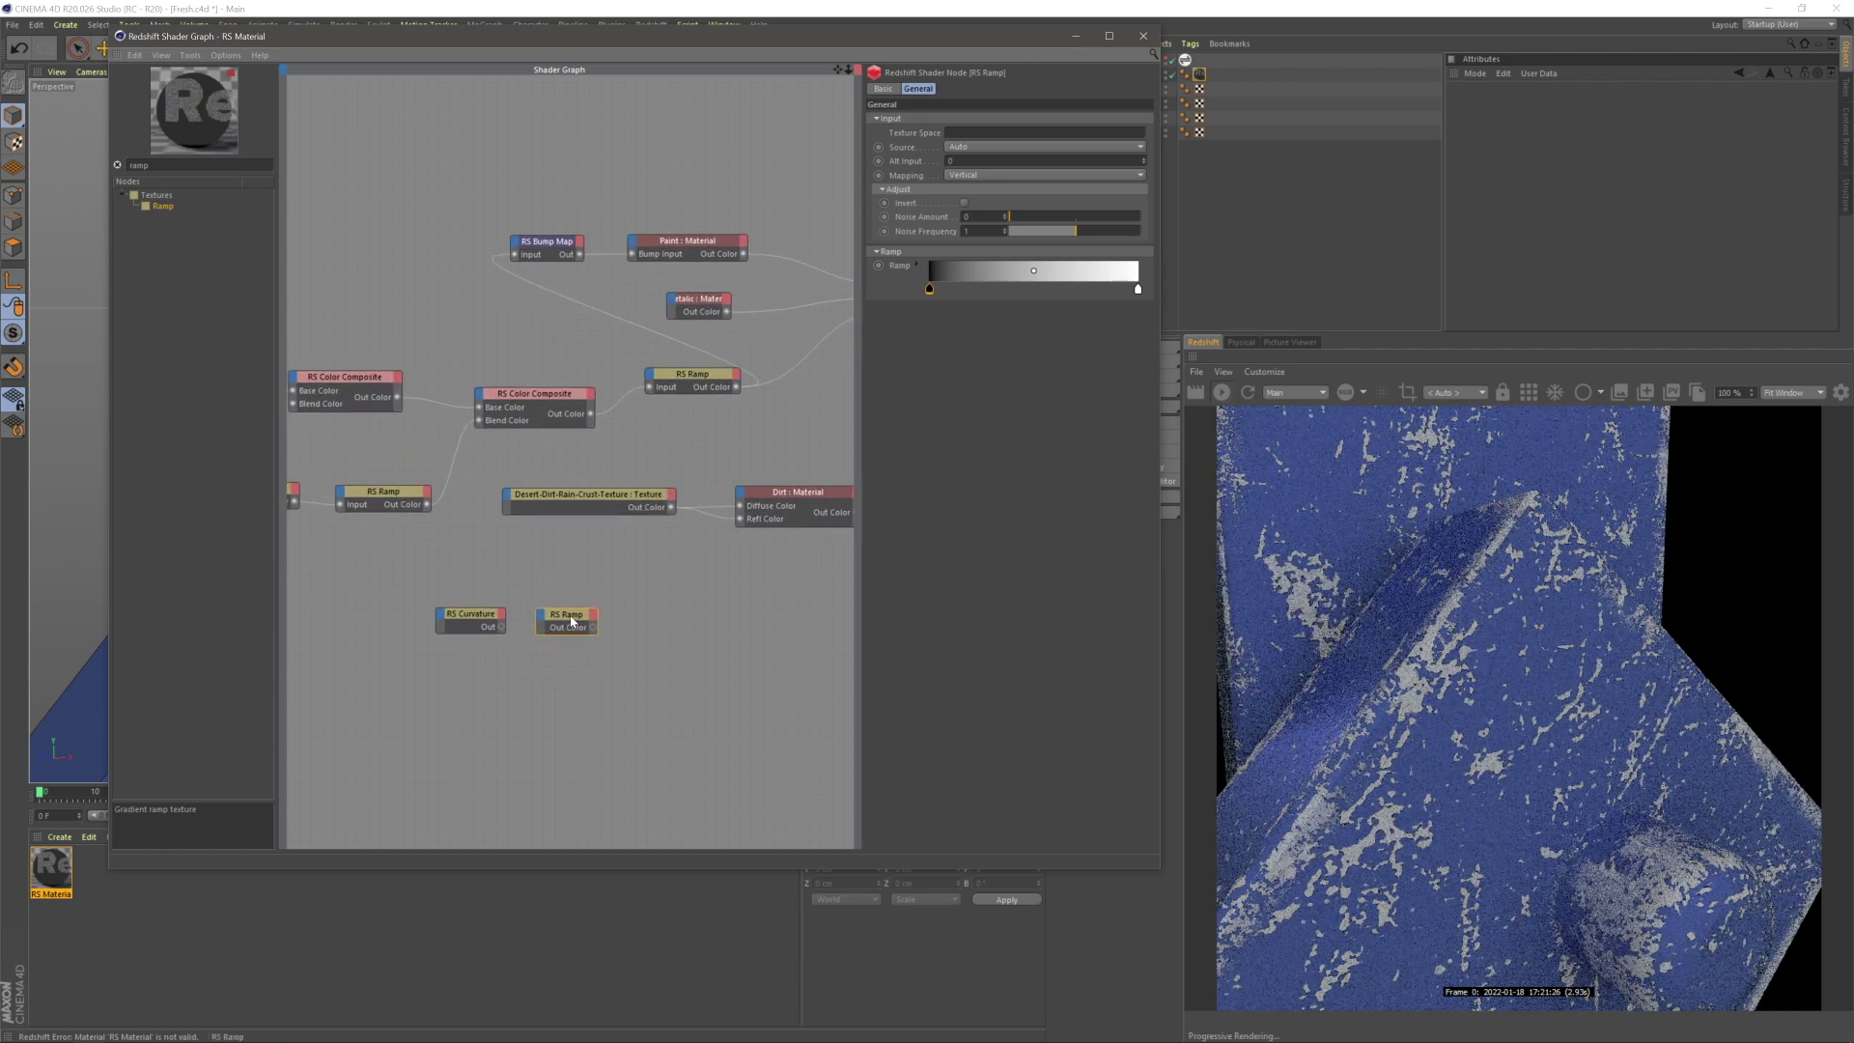
pyautogui.click(498, 627)
pyautogui.moveTo(541, 619); pyautogui.dragTo(540, 620)
pyautogui.click(625, 627)
# - Move the Curvature and new Ramp beneath the Dirt material and connect the Ramp to the Output's Surface to preview it
pyautogui.moveTo(627, 628); pyautogui.dragTo(381, 719, button='middle')
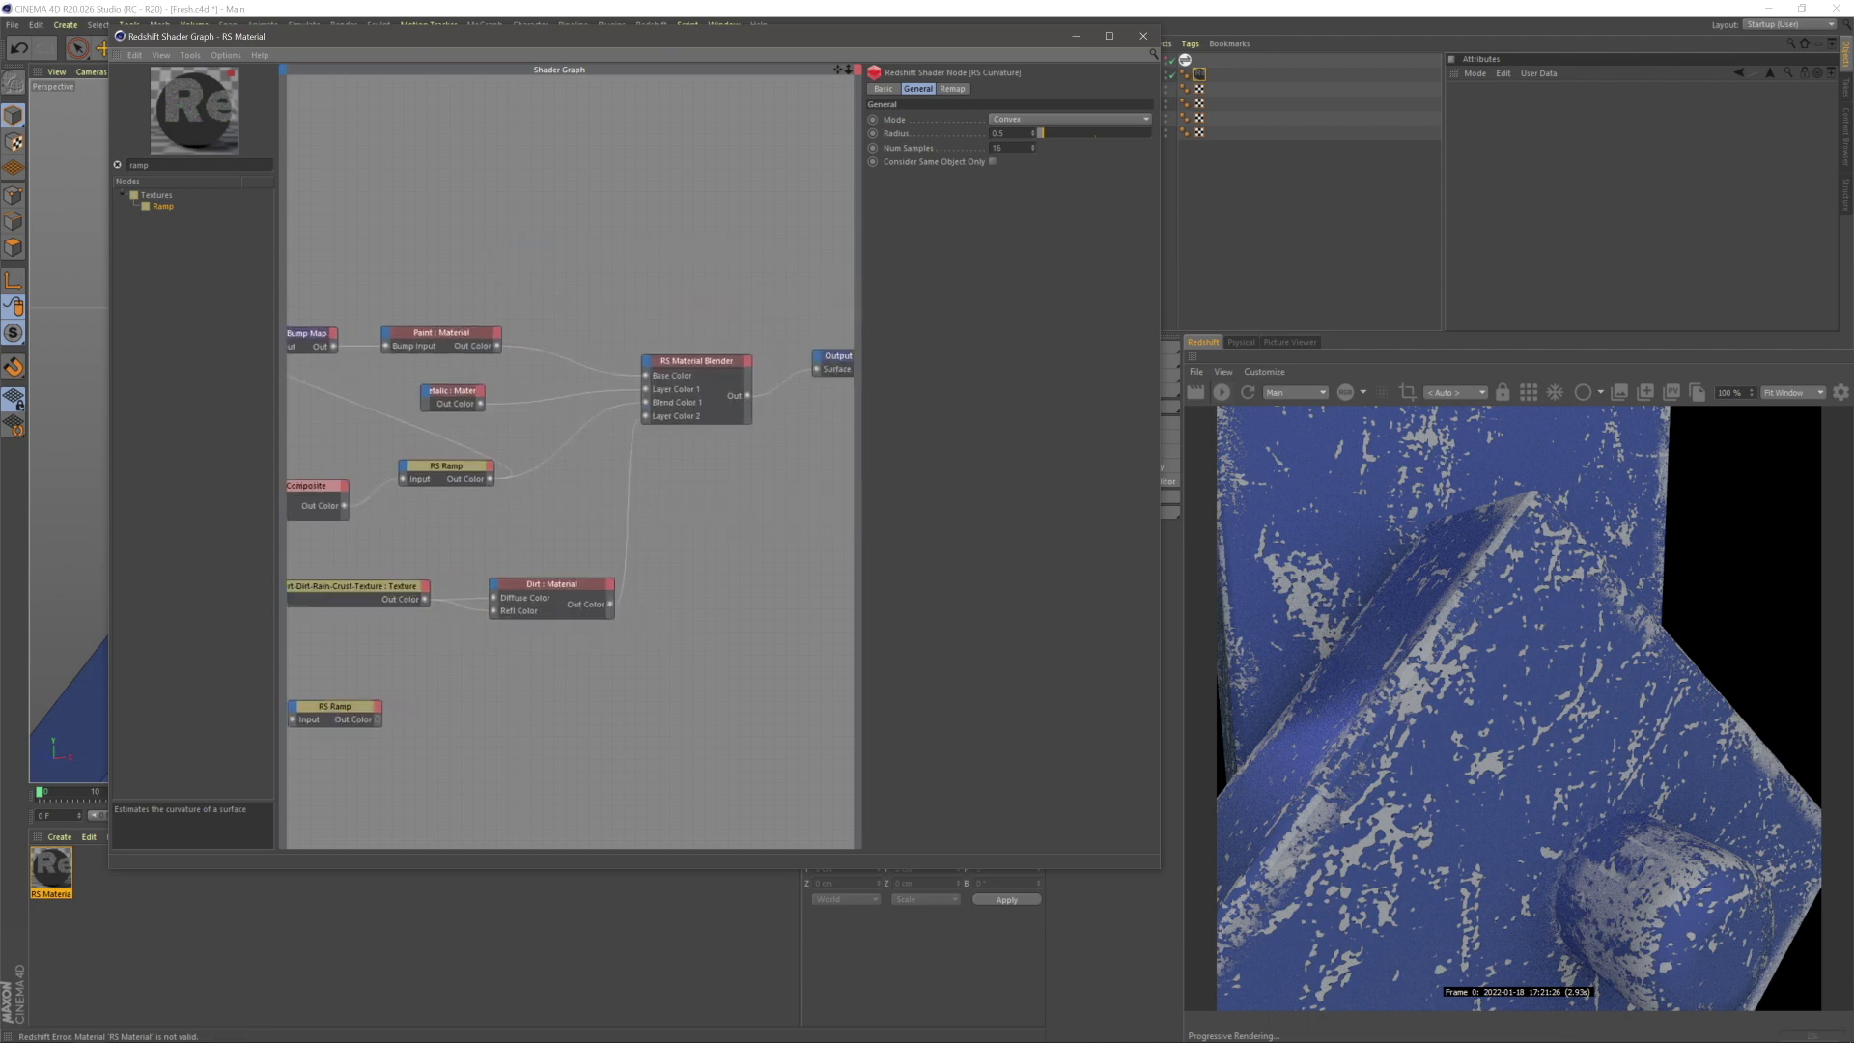
pyautogui.scroll(-2, 425, 651)
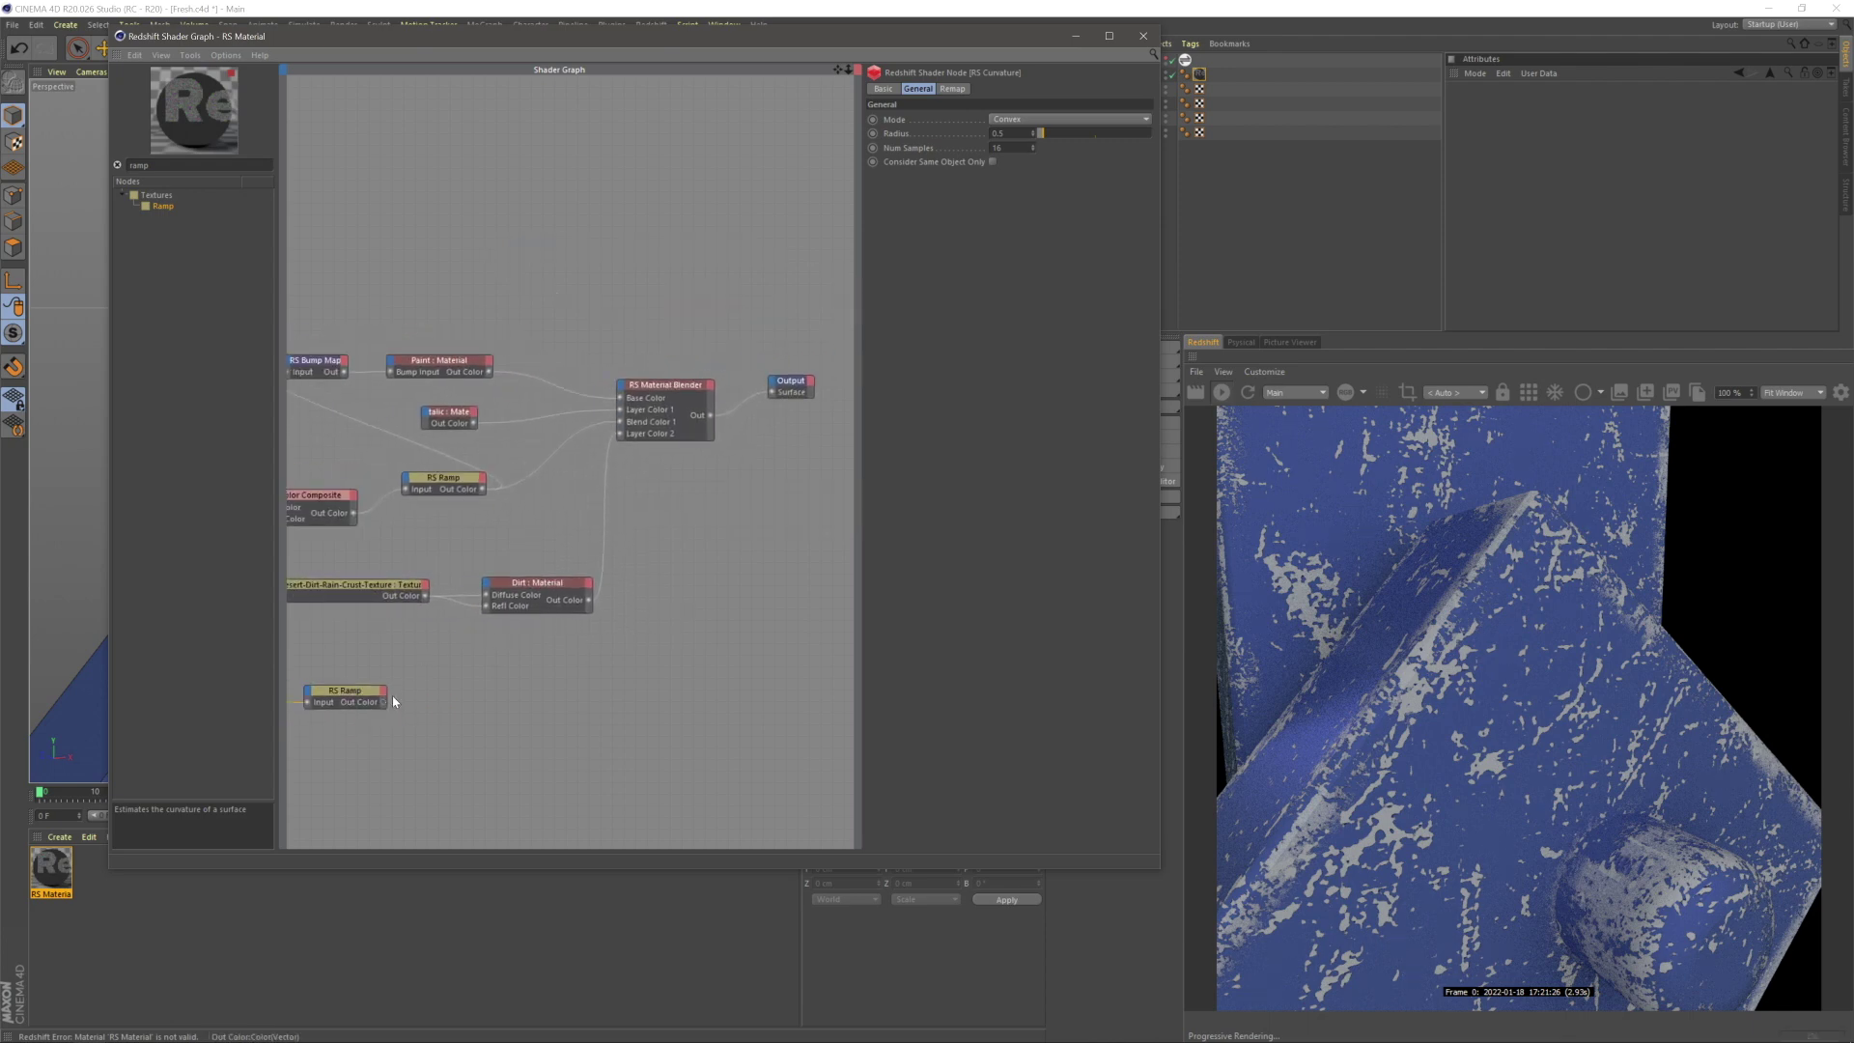
pyautogui.moveTo(787, 403); pyautogui.dragTo(772, 392)
pyautogui.moveTo(404, 722); pyautogui.dragTo(558, 697, button='middle')
pyautogui.moveTo(363, 718); pyautogui.dragTo(511, 668)
pyautogui.click(508, 673)
pyautogui.moveTo(394, 716); pyautogui.dragTo(537, 671)
pyautogui.moveTo(540, 673); pyautogui.dragTo(712, 683)
pyautogui.click(745, 649)
pyautogui.moveTo(824, 736); pyautogui.dragTo(751, 728, button='middle')
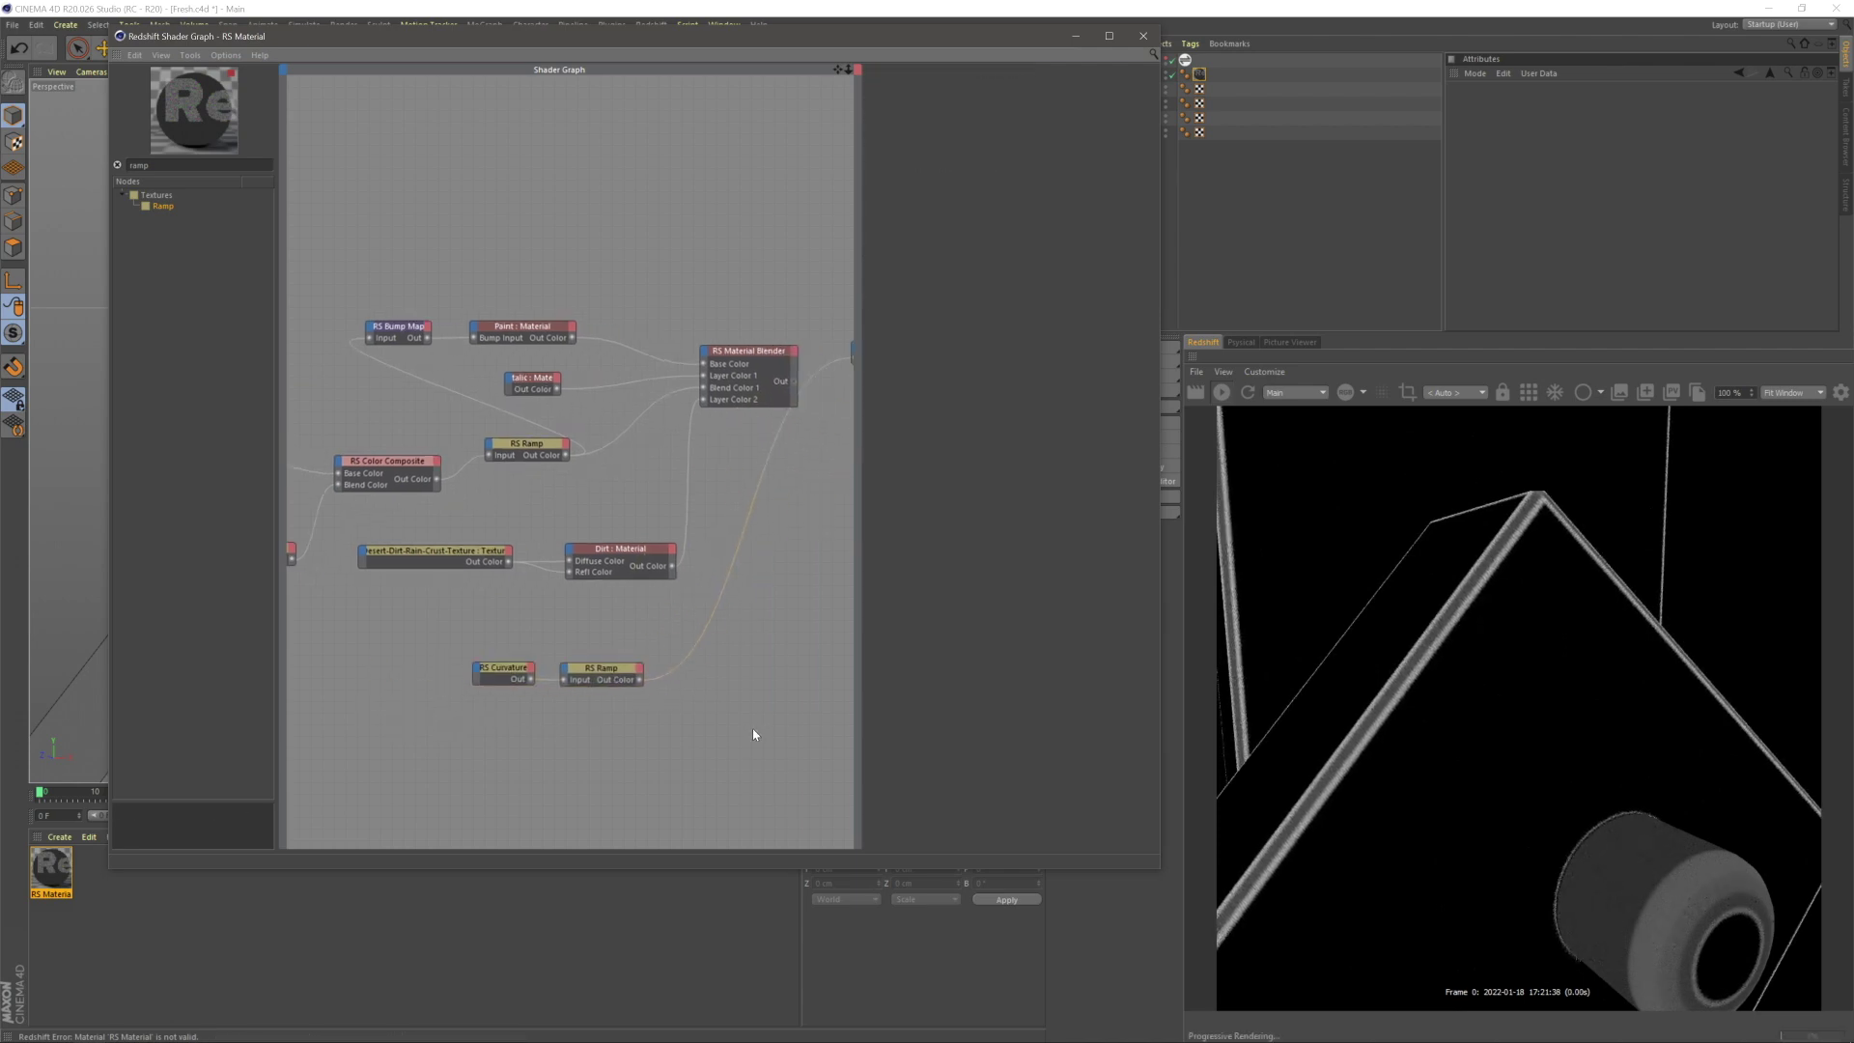
# - Set the new Curvature node's mode to Concave and its radius to 3, checking the cylinder's base in the render
pyautogui.click(511, 673)
pyautogui.click(1136, 123)
pyautogui.click(1035, 164)
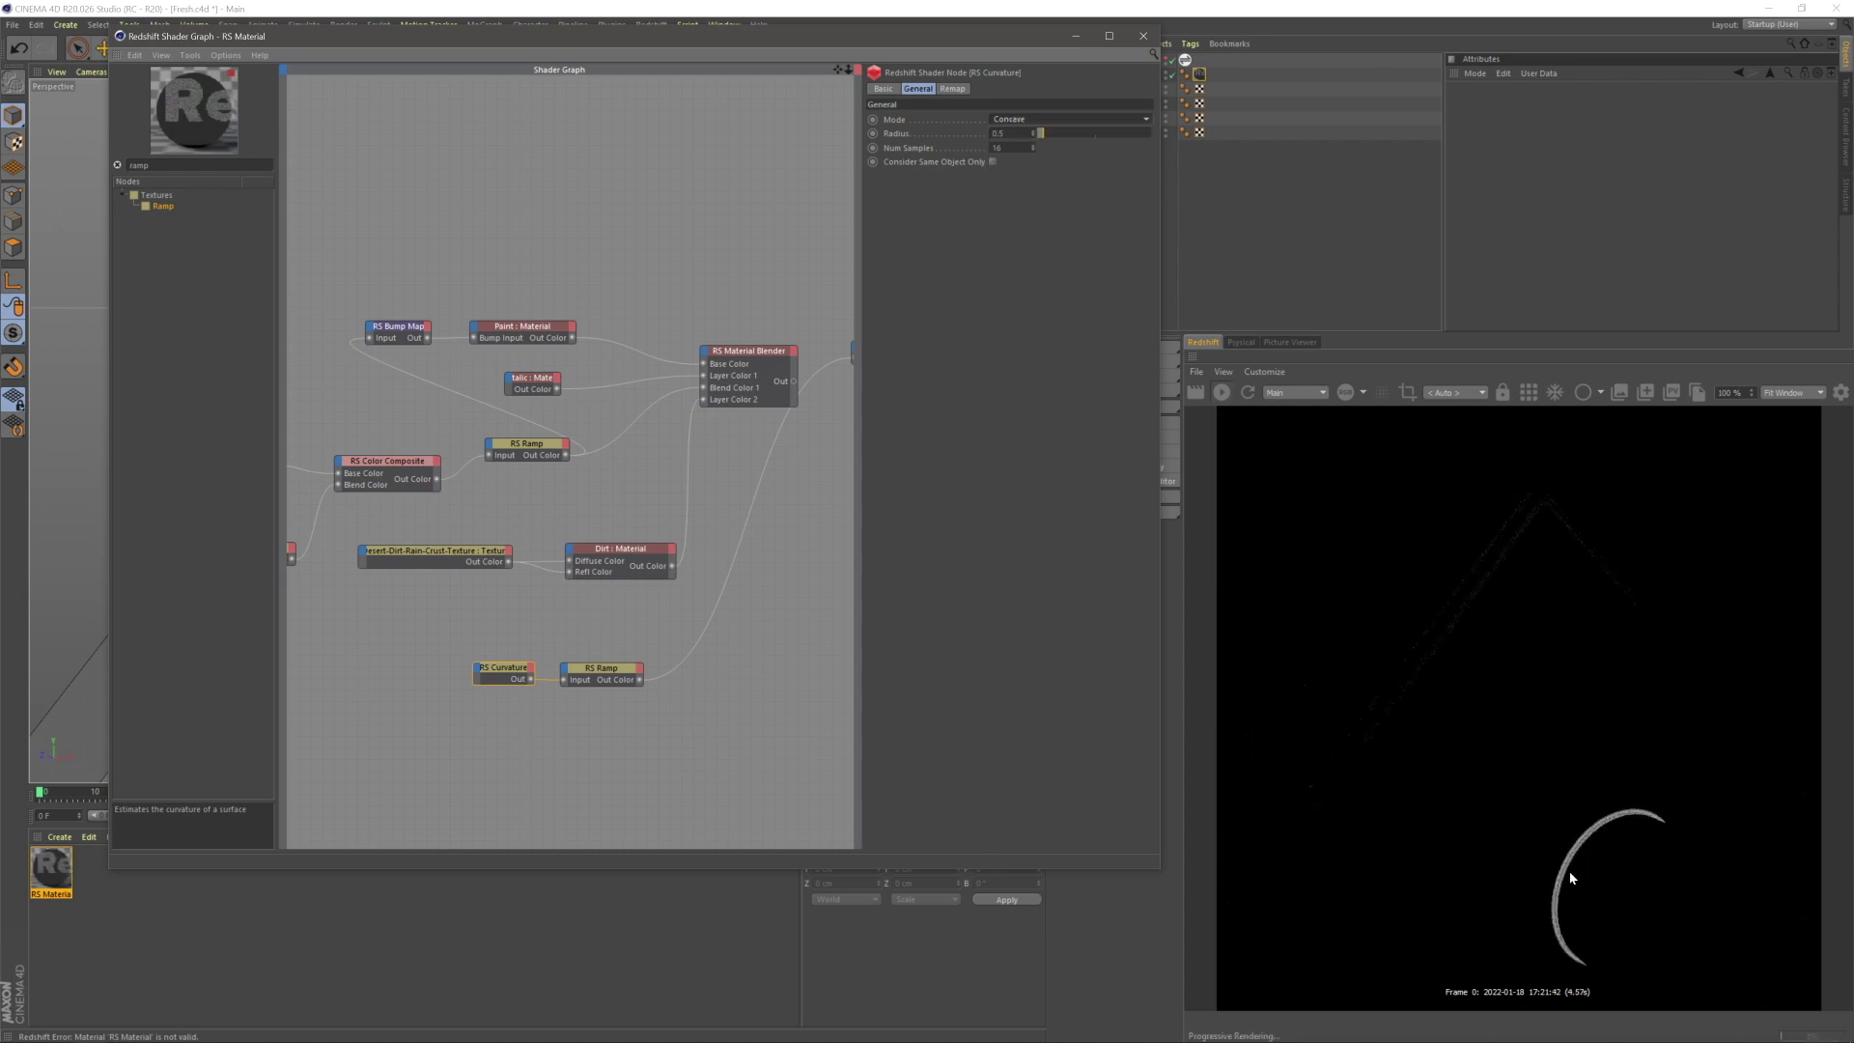
pyautogui.click(1626, 922)
pyautogui.scroll(5, 1612, 898)
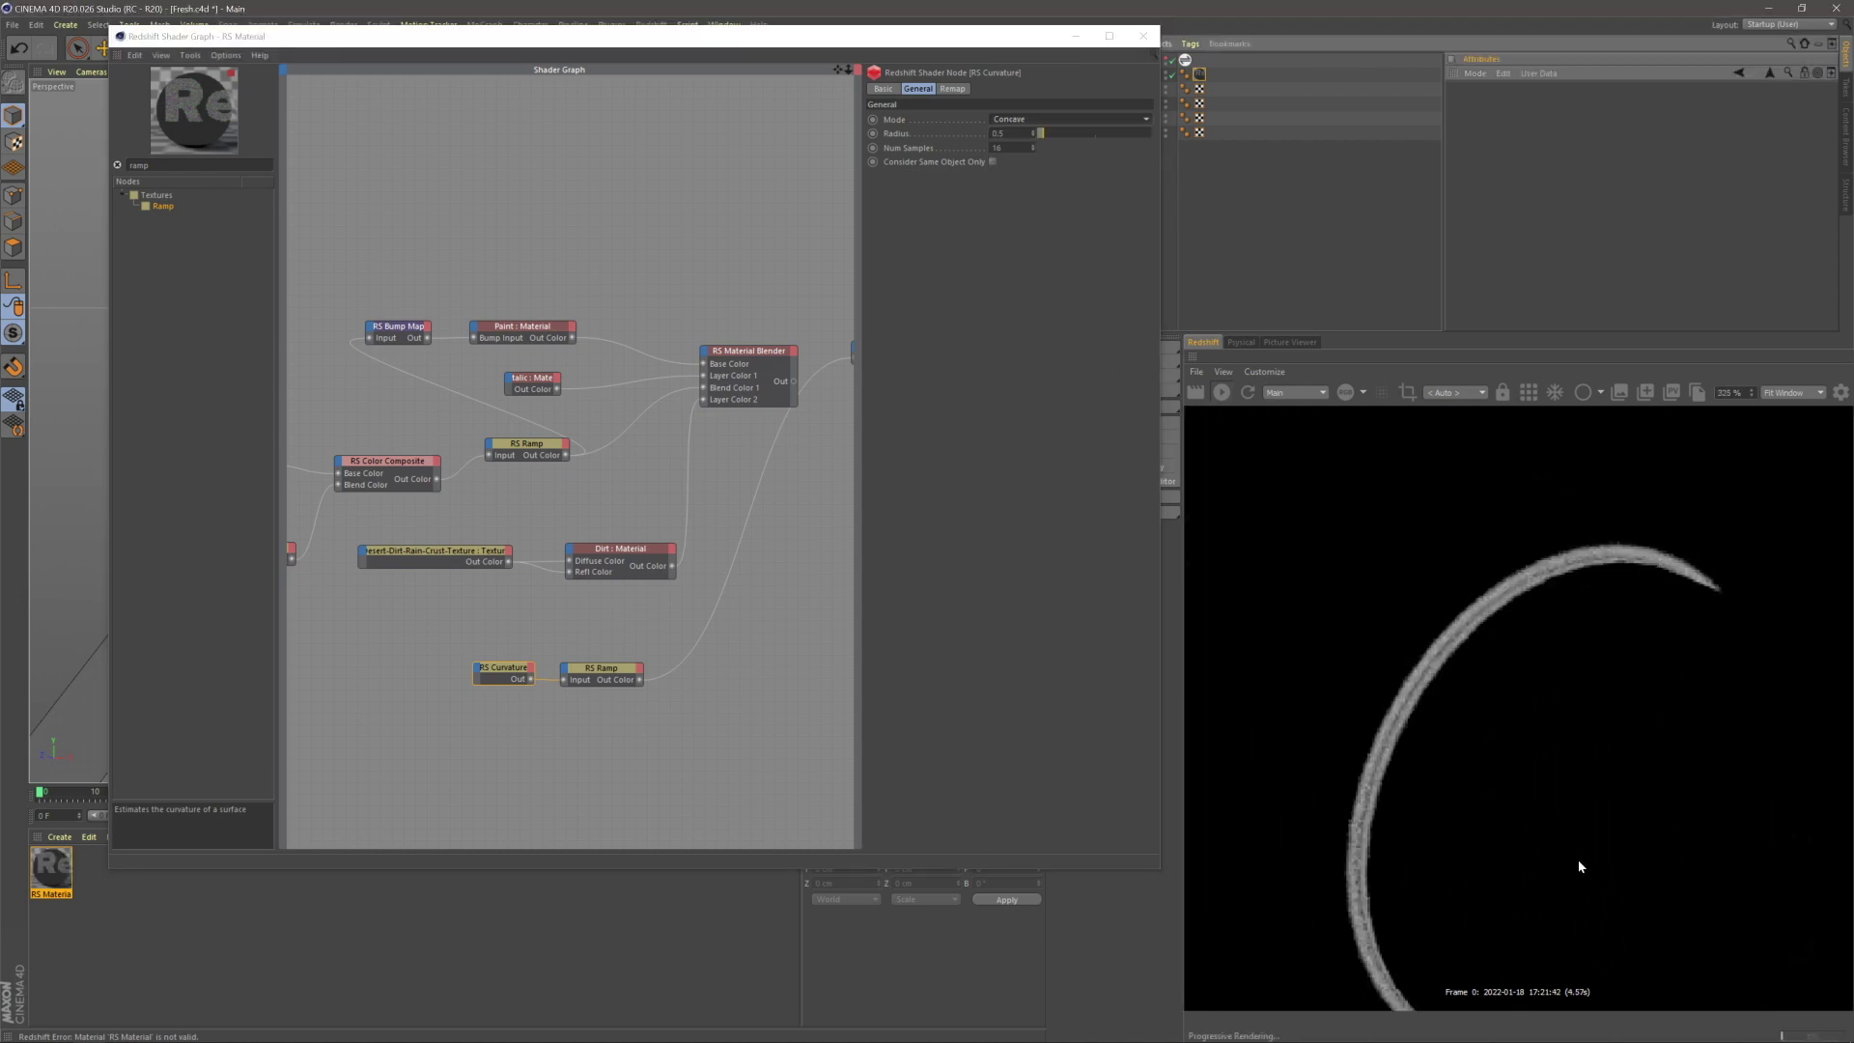
pyautogui.click(1004, 133)
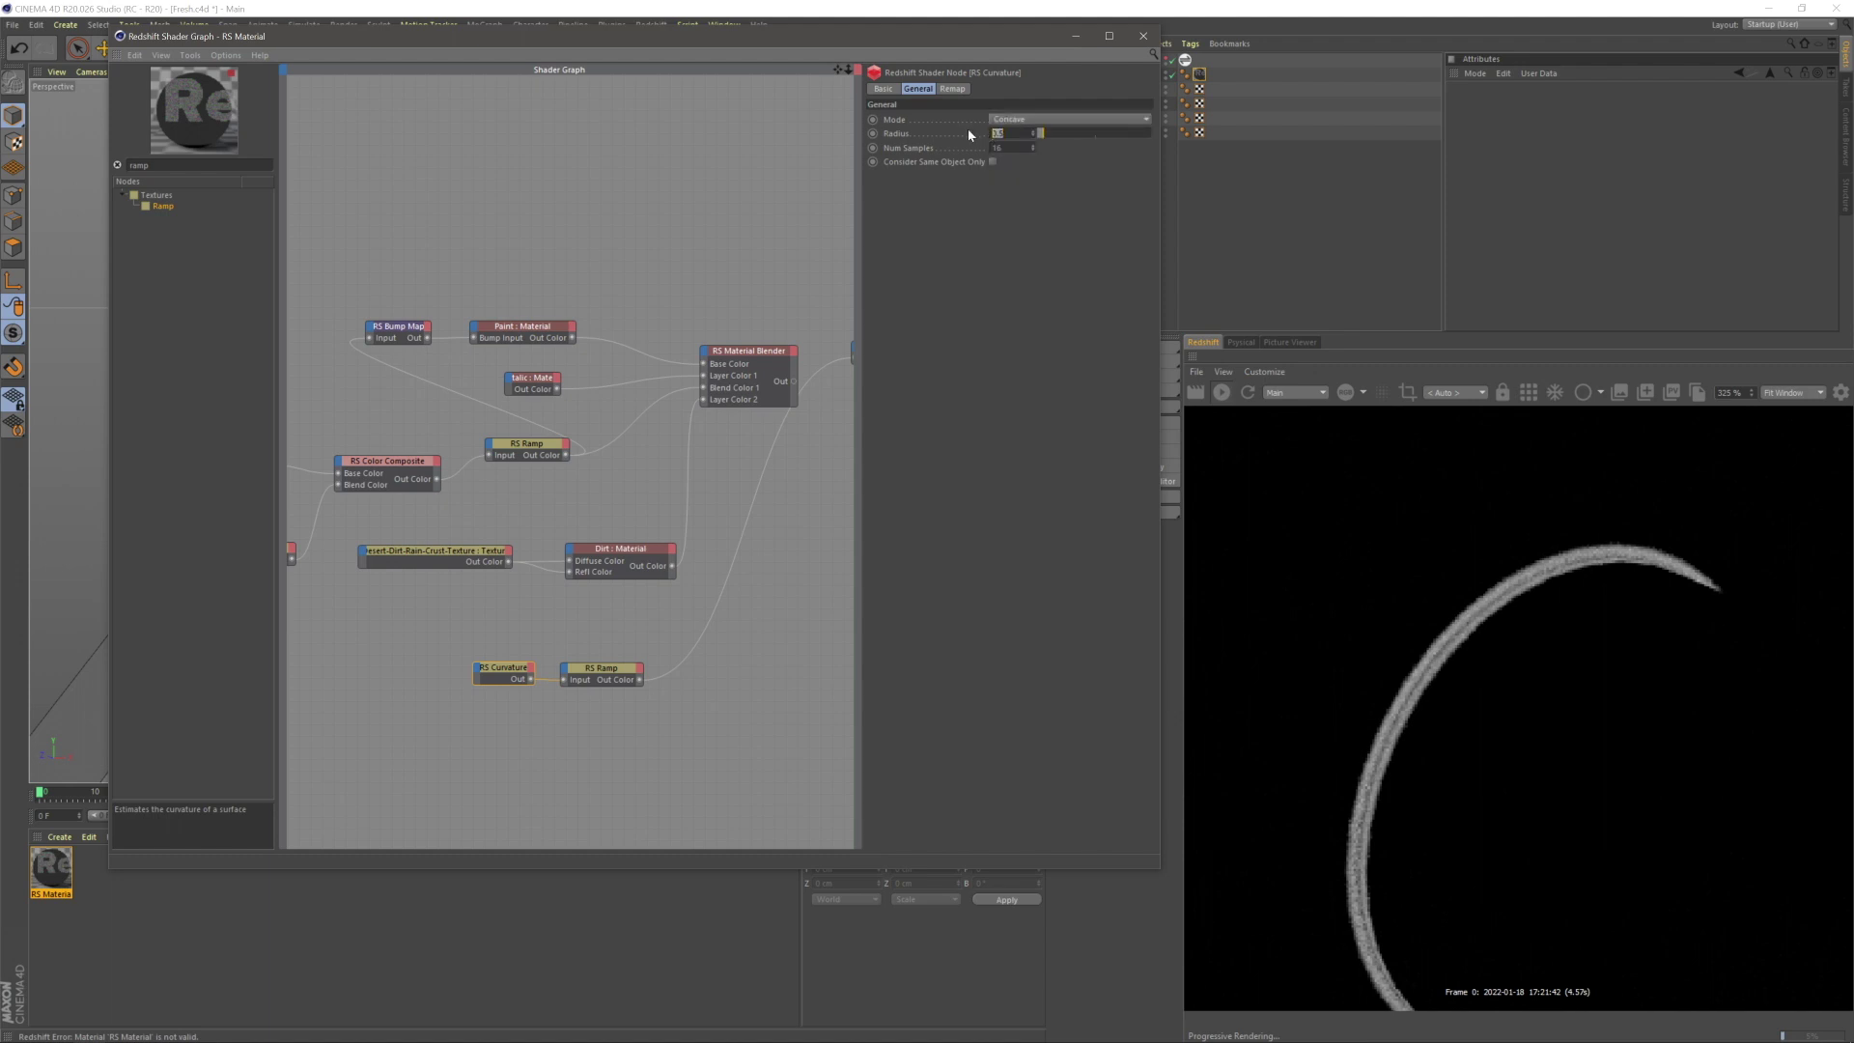
pyautogui.write('3')
pyautogui.press('Return')
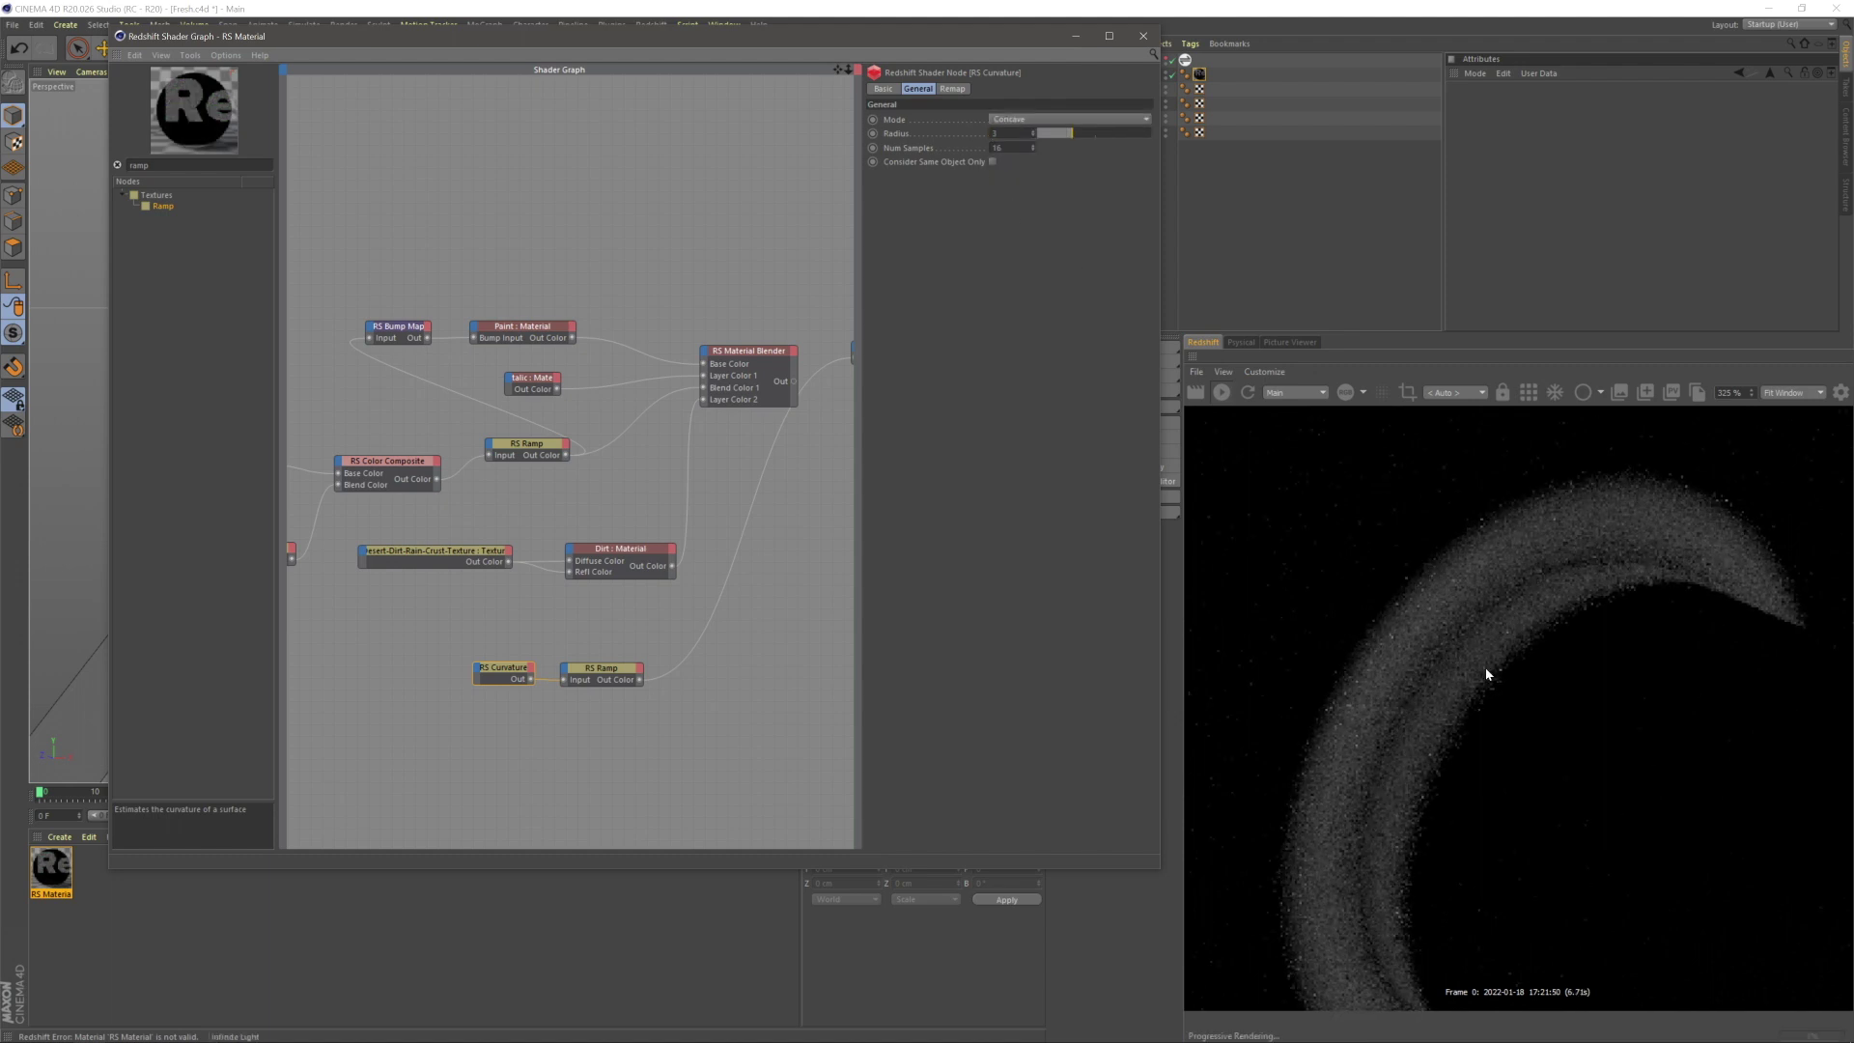
# - Examine the noise in the curvature preview and set the Curvature node's number of samples to 200
pyautogui.click(1482, 673)
pyautogui.scroll(-5, 1468, 670)
pyautogui.scroll(-2, 1468, 668)
pyautogui.scroll(5, 1467, 664)
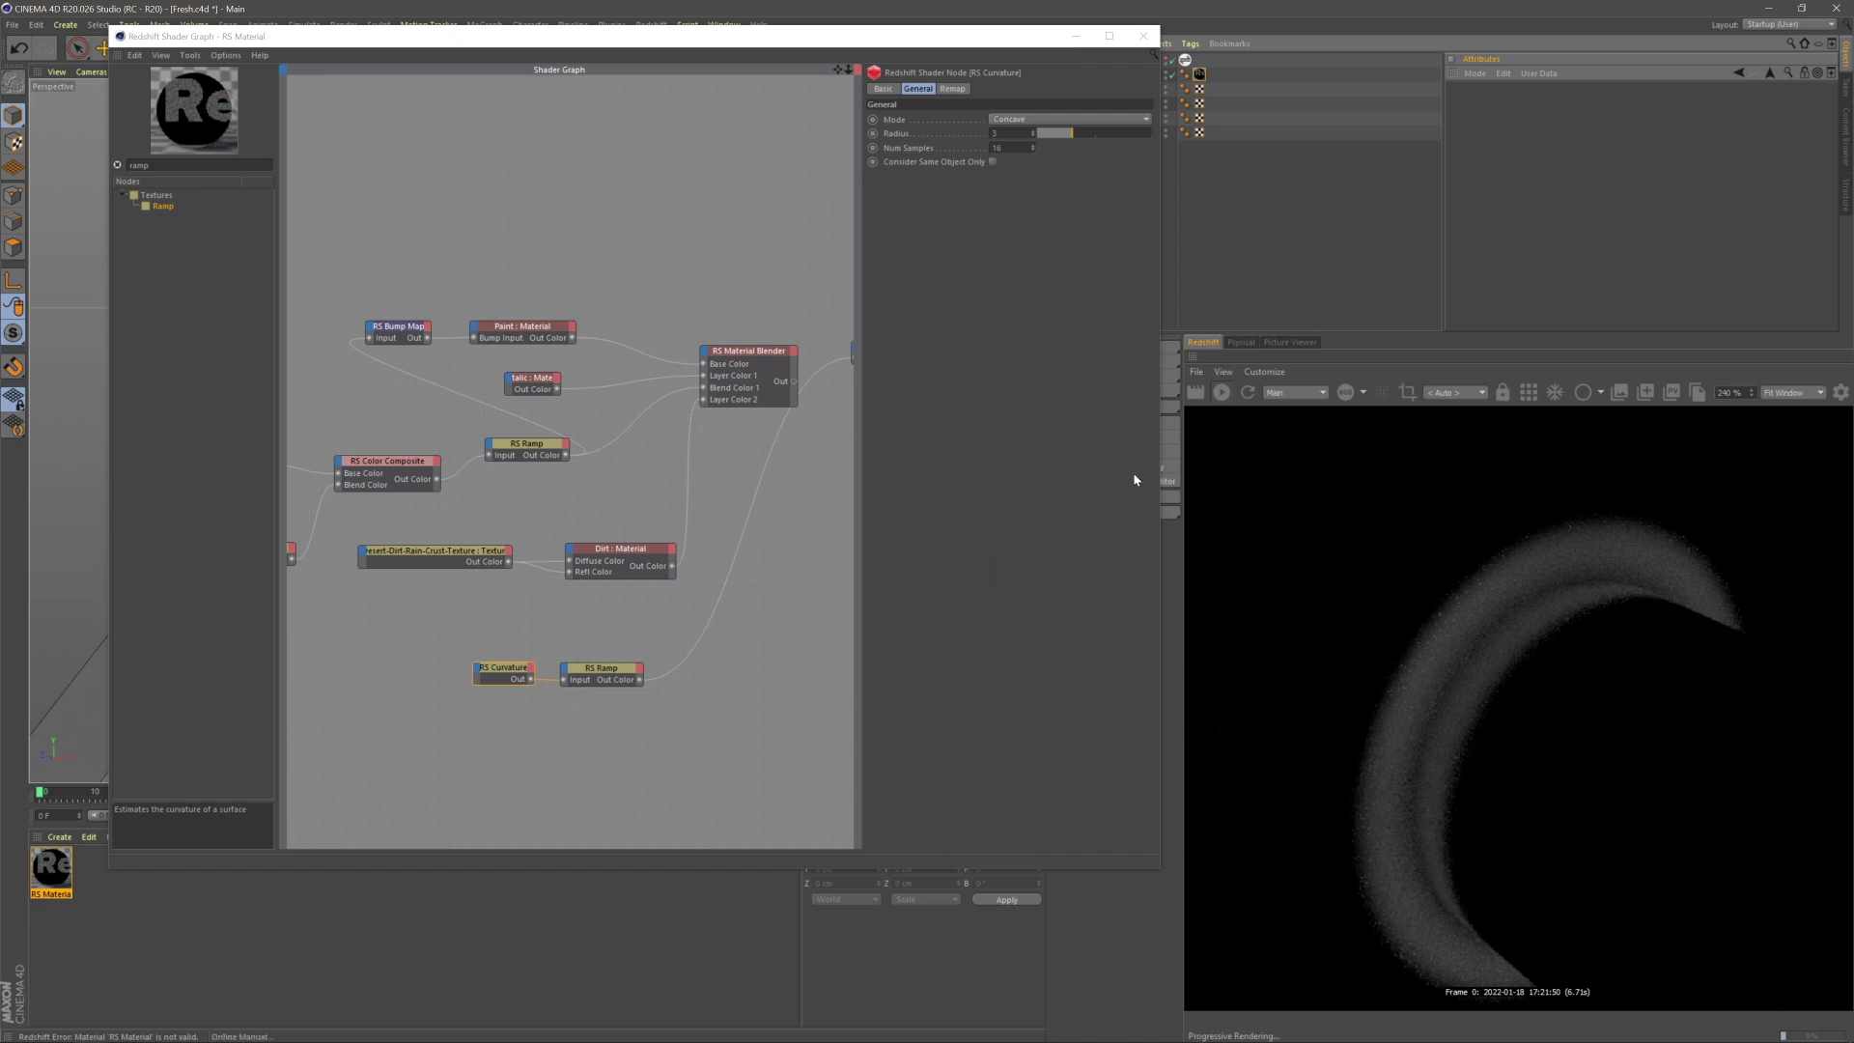
pyautogui.doubleClick(994, 148)
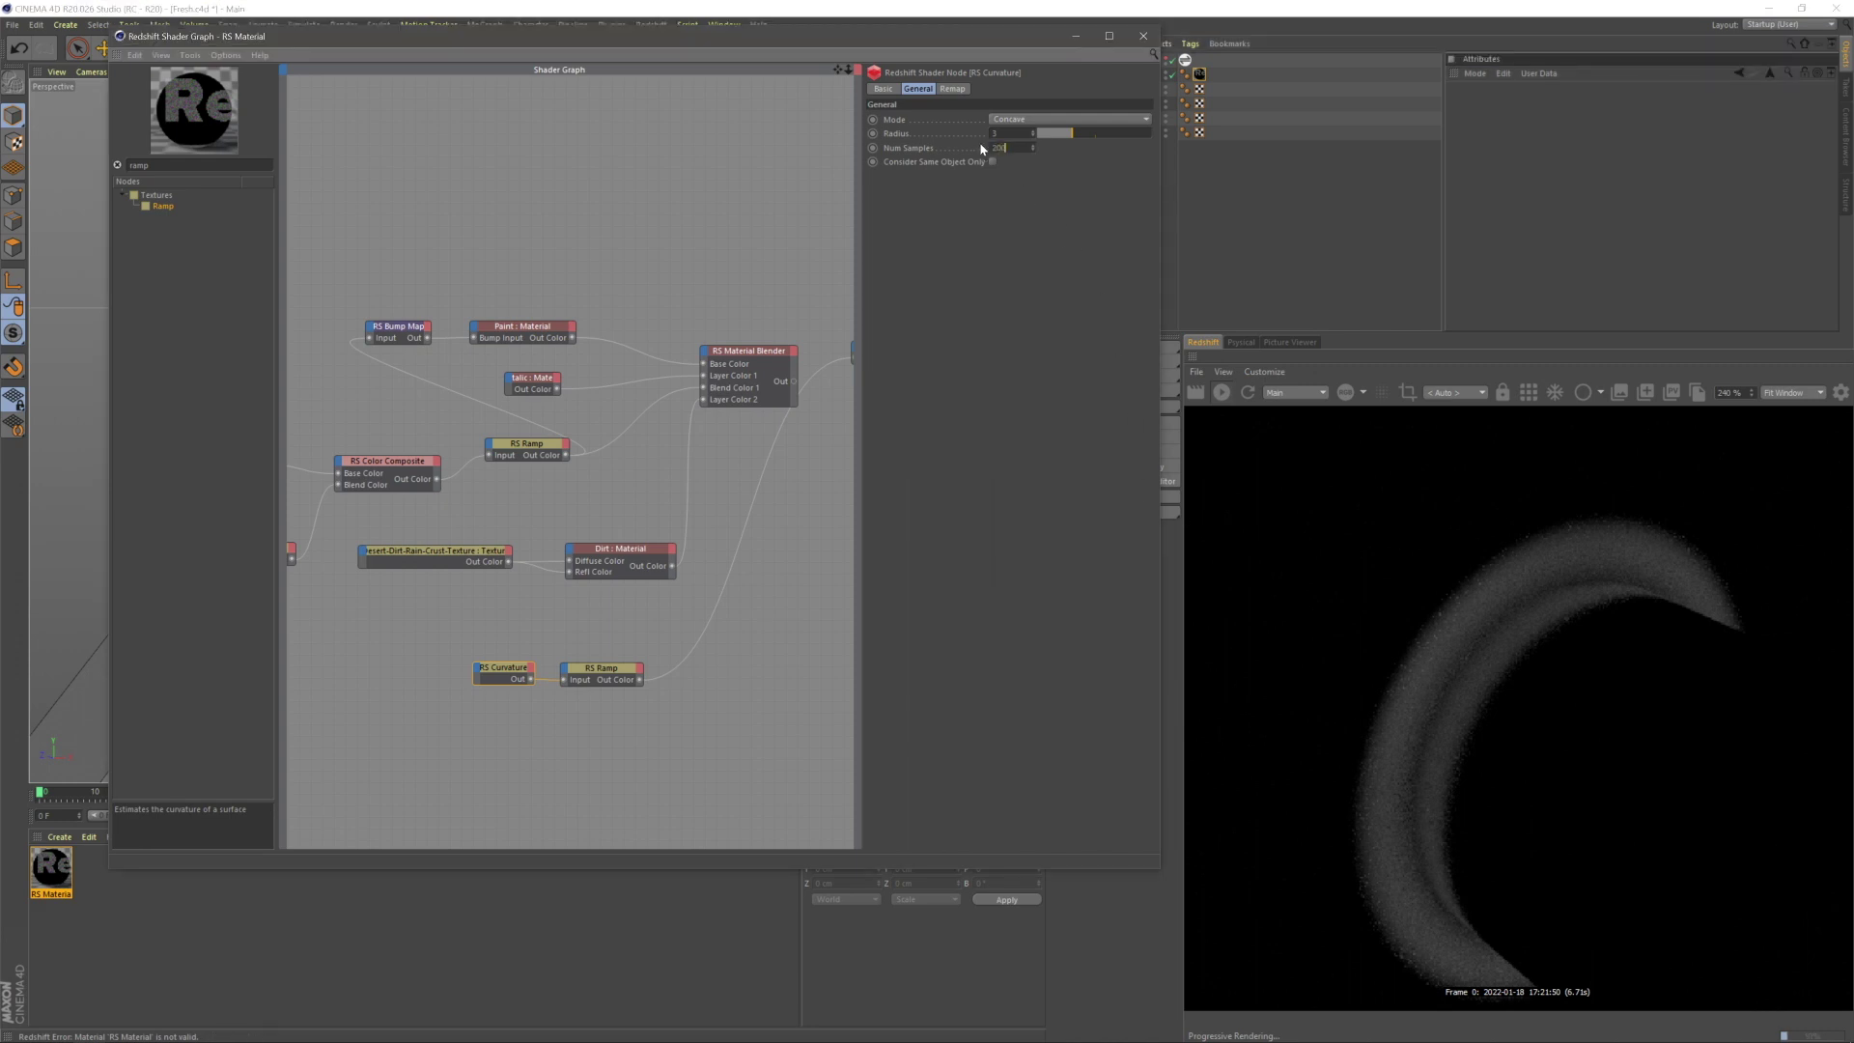
pyautogui.press('Return')
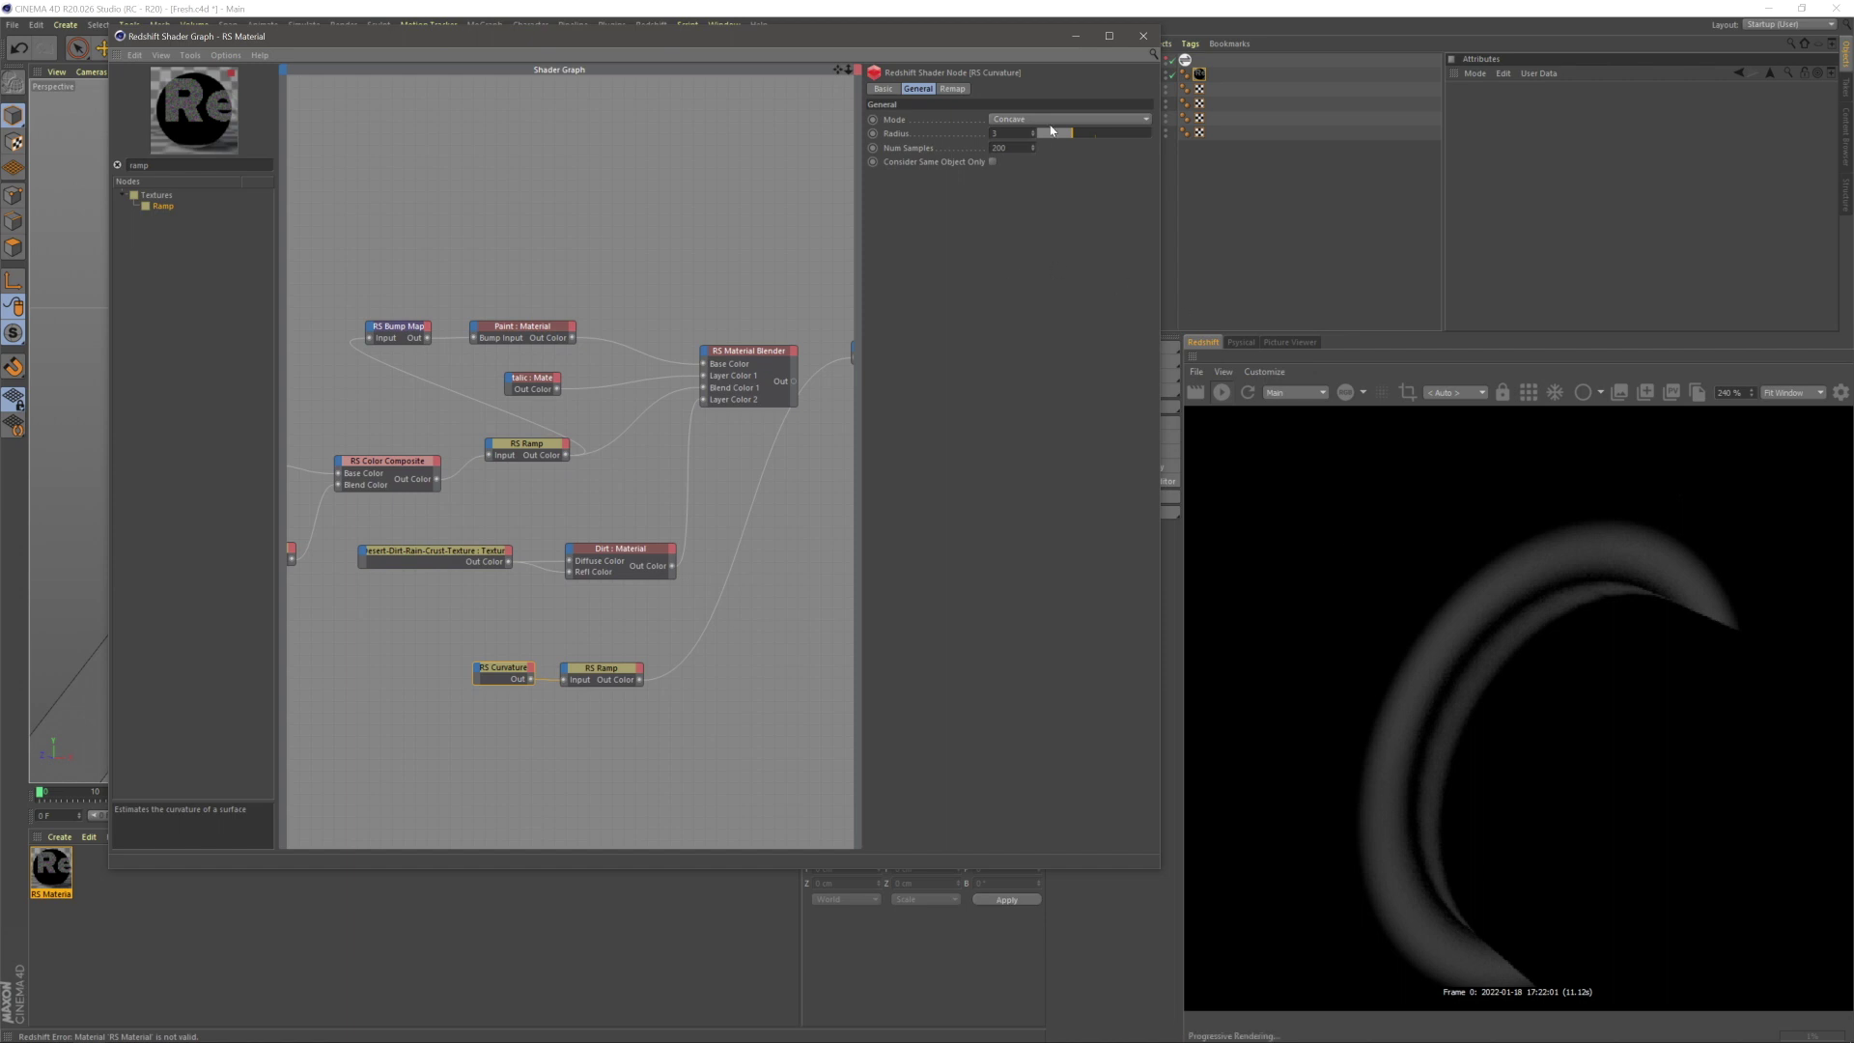
# - Set the Curvature node's number of samples to 5 and check the grain in the render
pyautogui.press('Return')
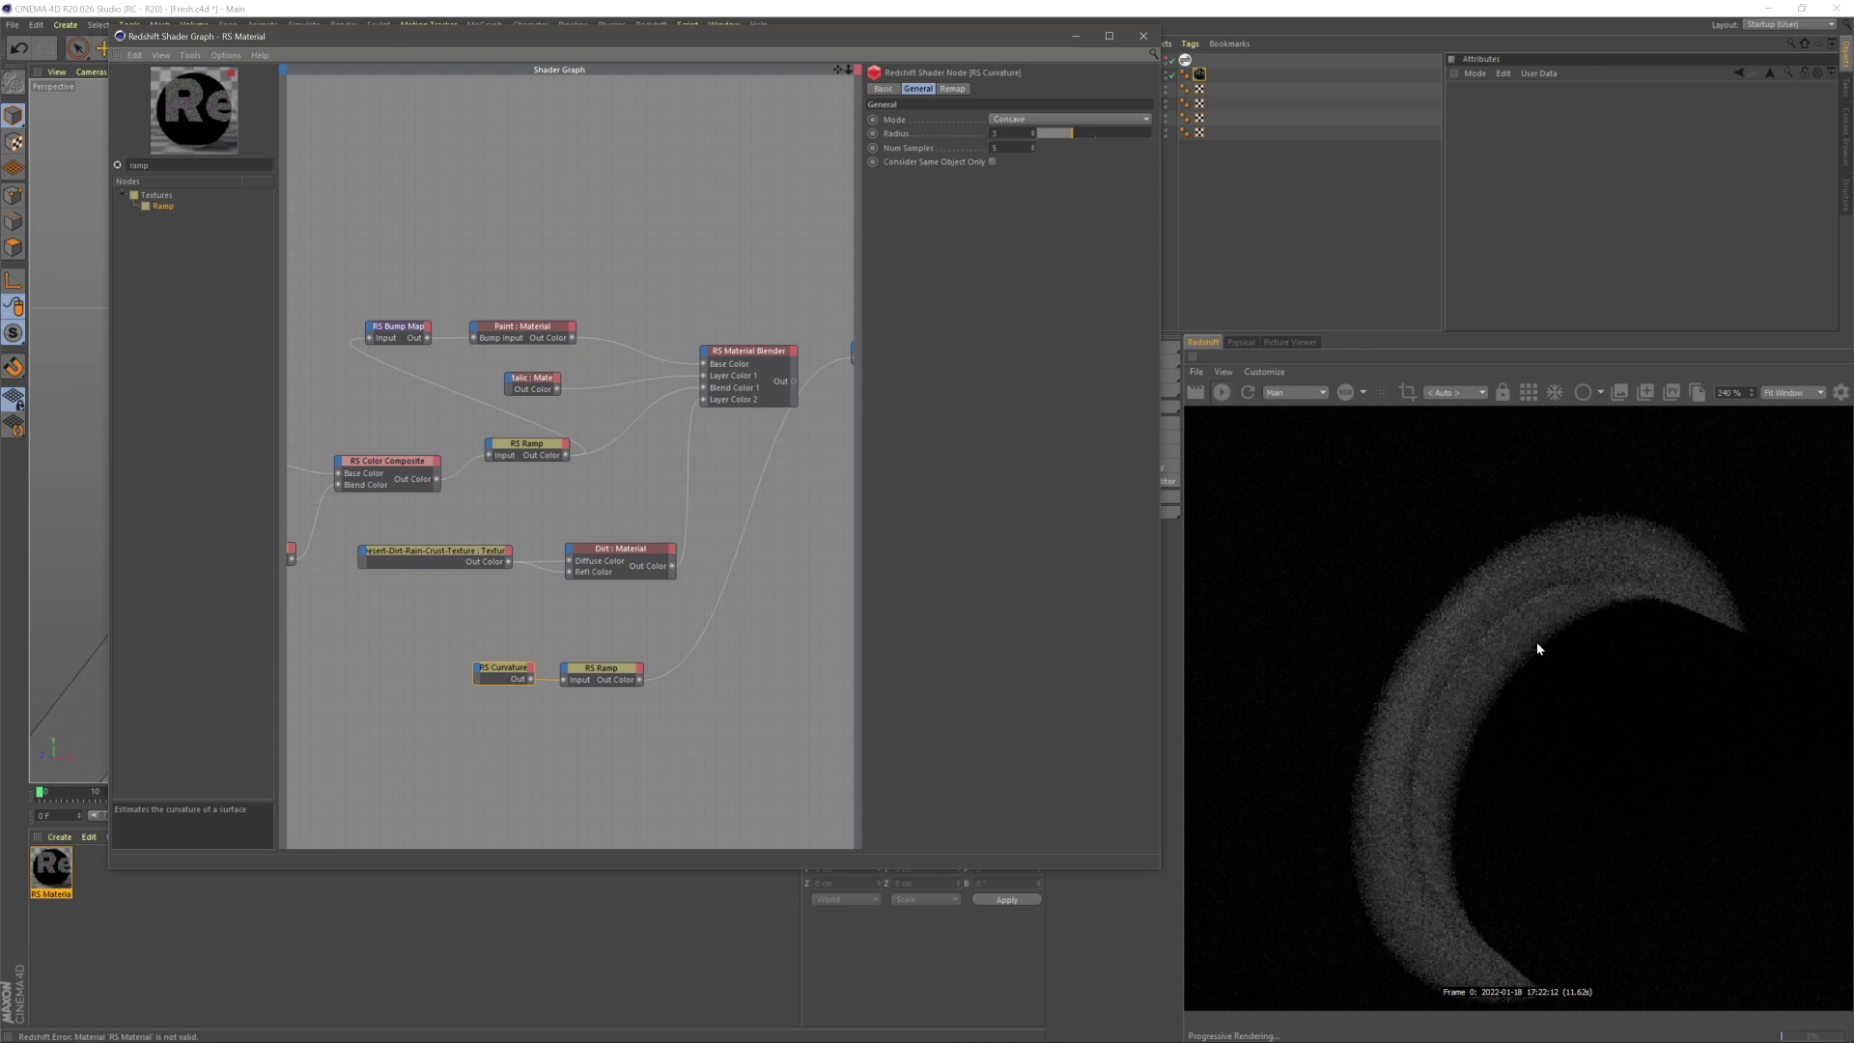
pyautogui.click(1487, 675)
pyautogui.scroll(-5, 1469, 655)
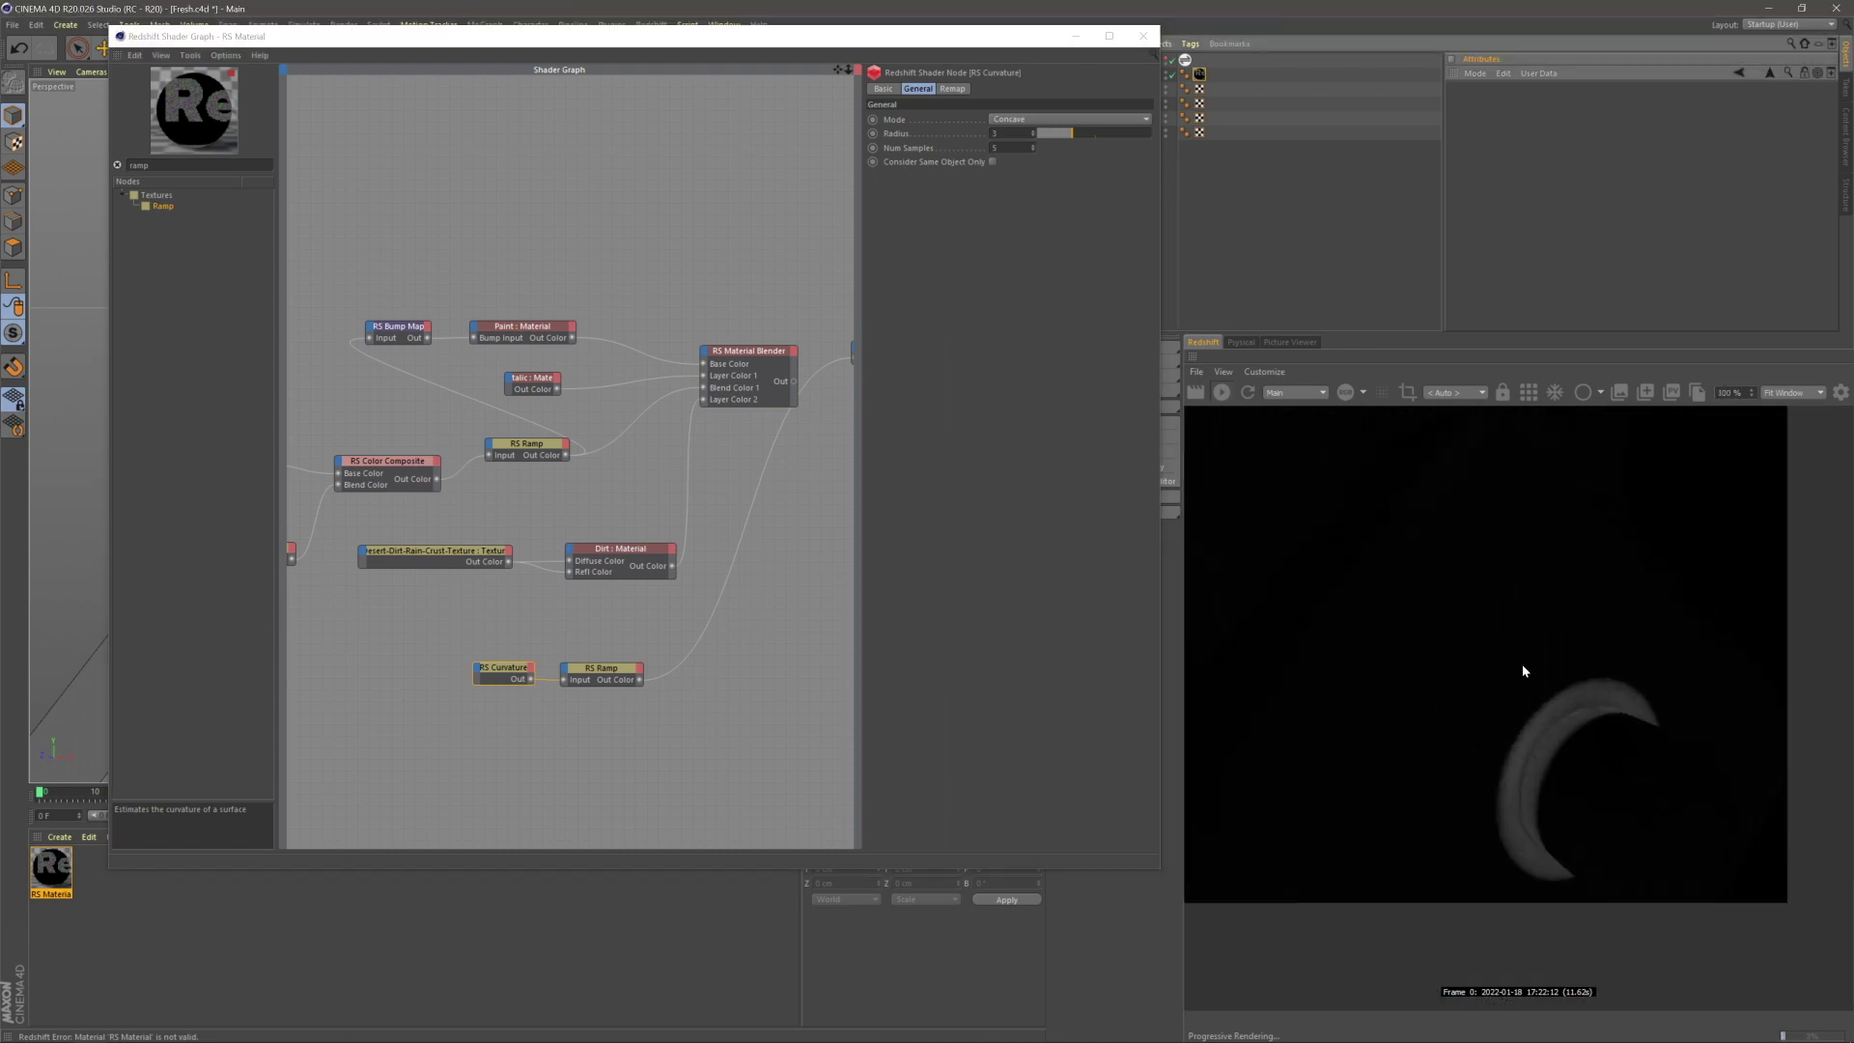
pyautogui.scroll(1, 1501, 706)
pyautogui.click(708, 674)
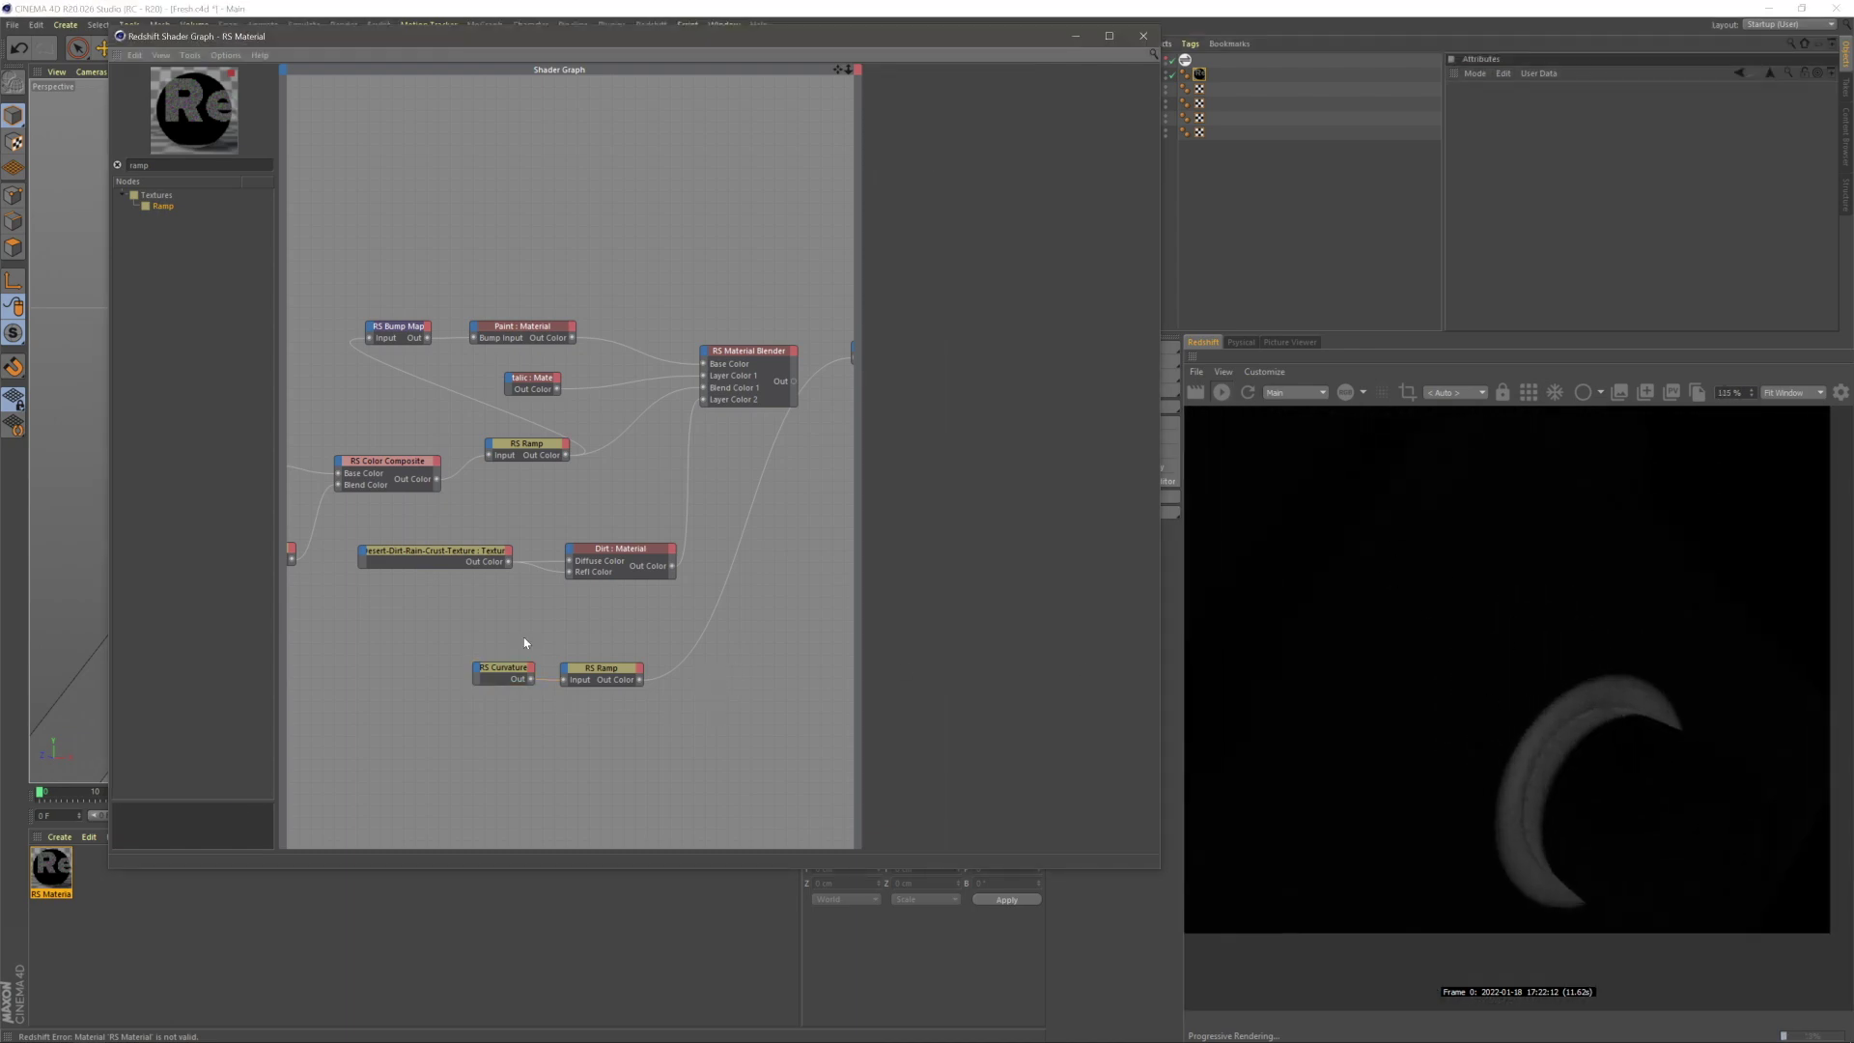
# - Search the node list for "color comp" and add a Color Composite node below the curvature Ramp
pyautogui.moveTo(157, 165); pyautogui.dragTo(107, 167)
pyautogui.write('colo')
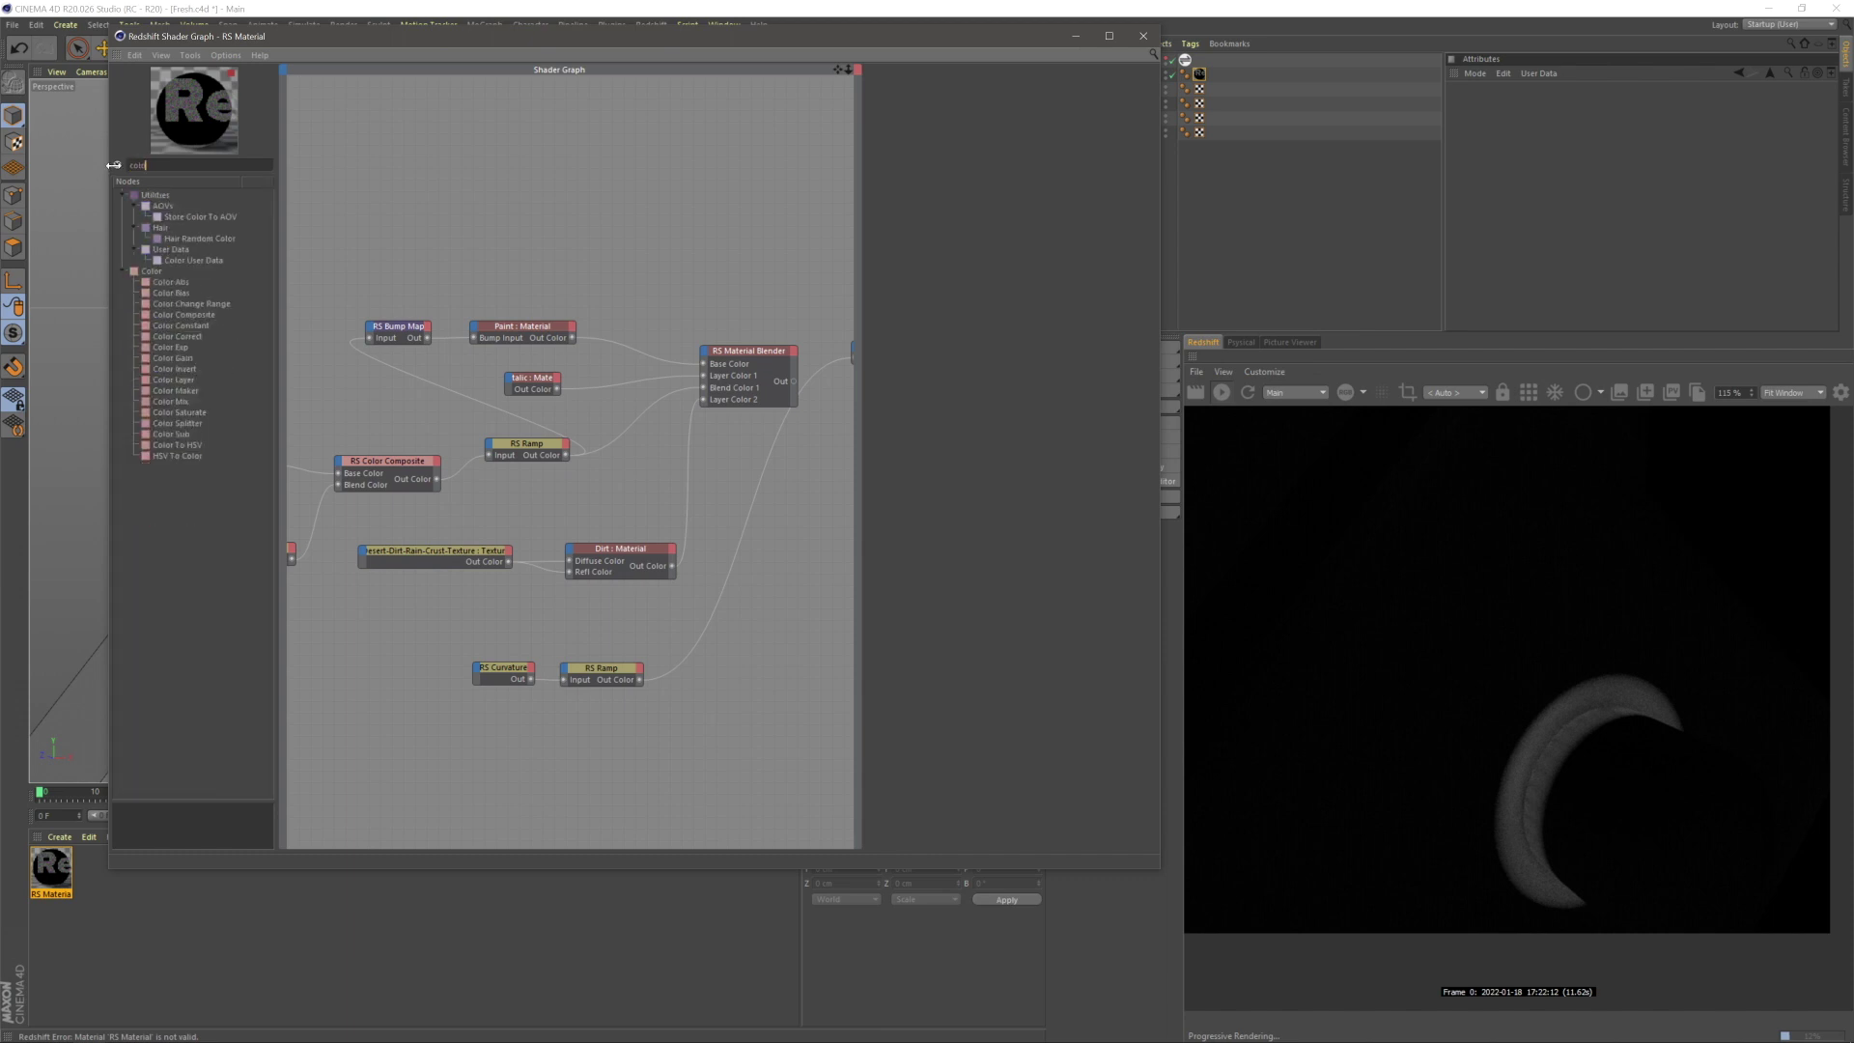
pyautogui.write('r comp')
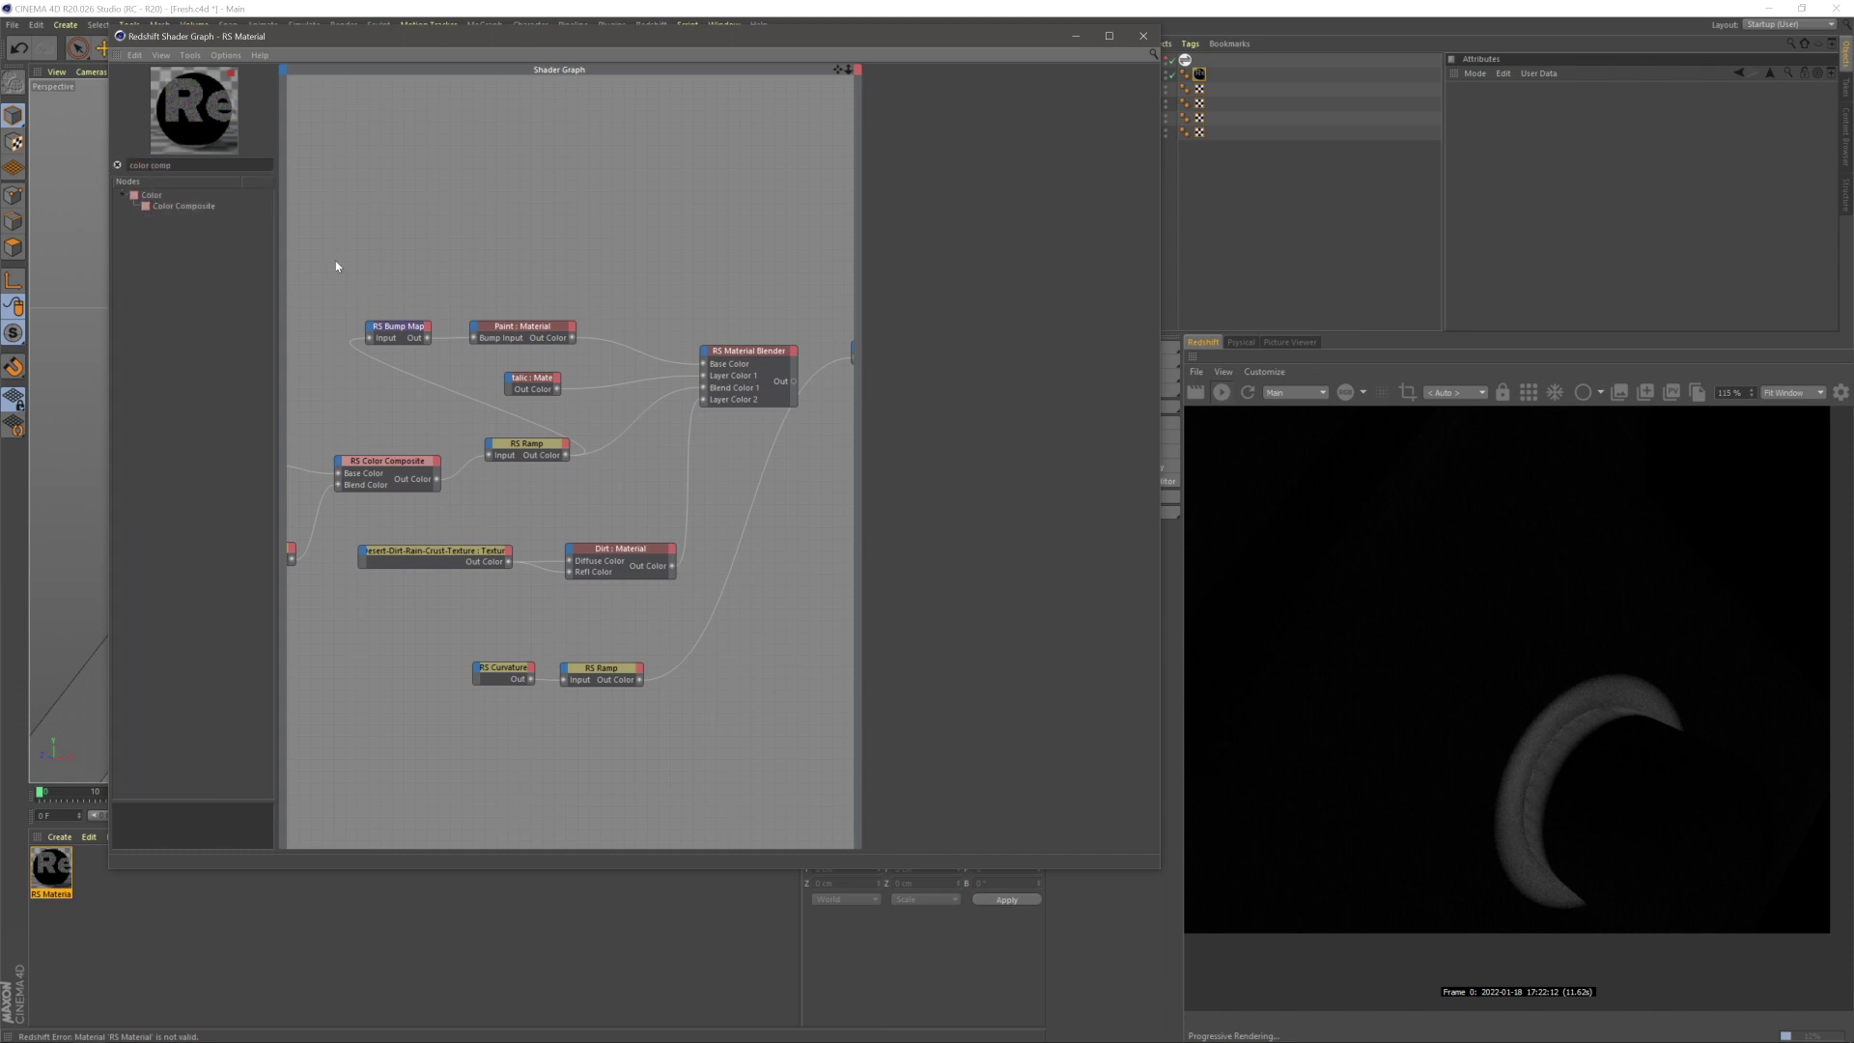
pyautogui.moveTo(177, 210); pyautogui.dragTo(666, 739)
# - Move the Curvature and Ramp beside the new Color Composite and reroute the Ramp from the Output to the composite's Base Color
pyautogui.click(500, 668)
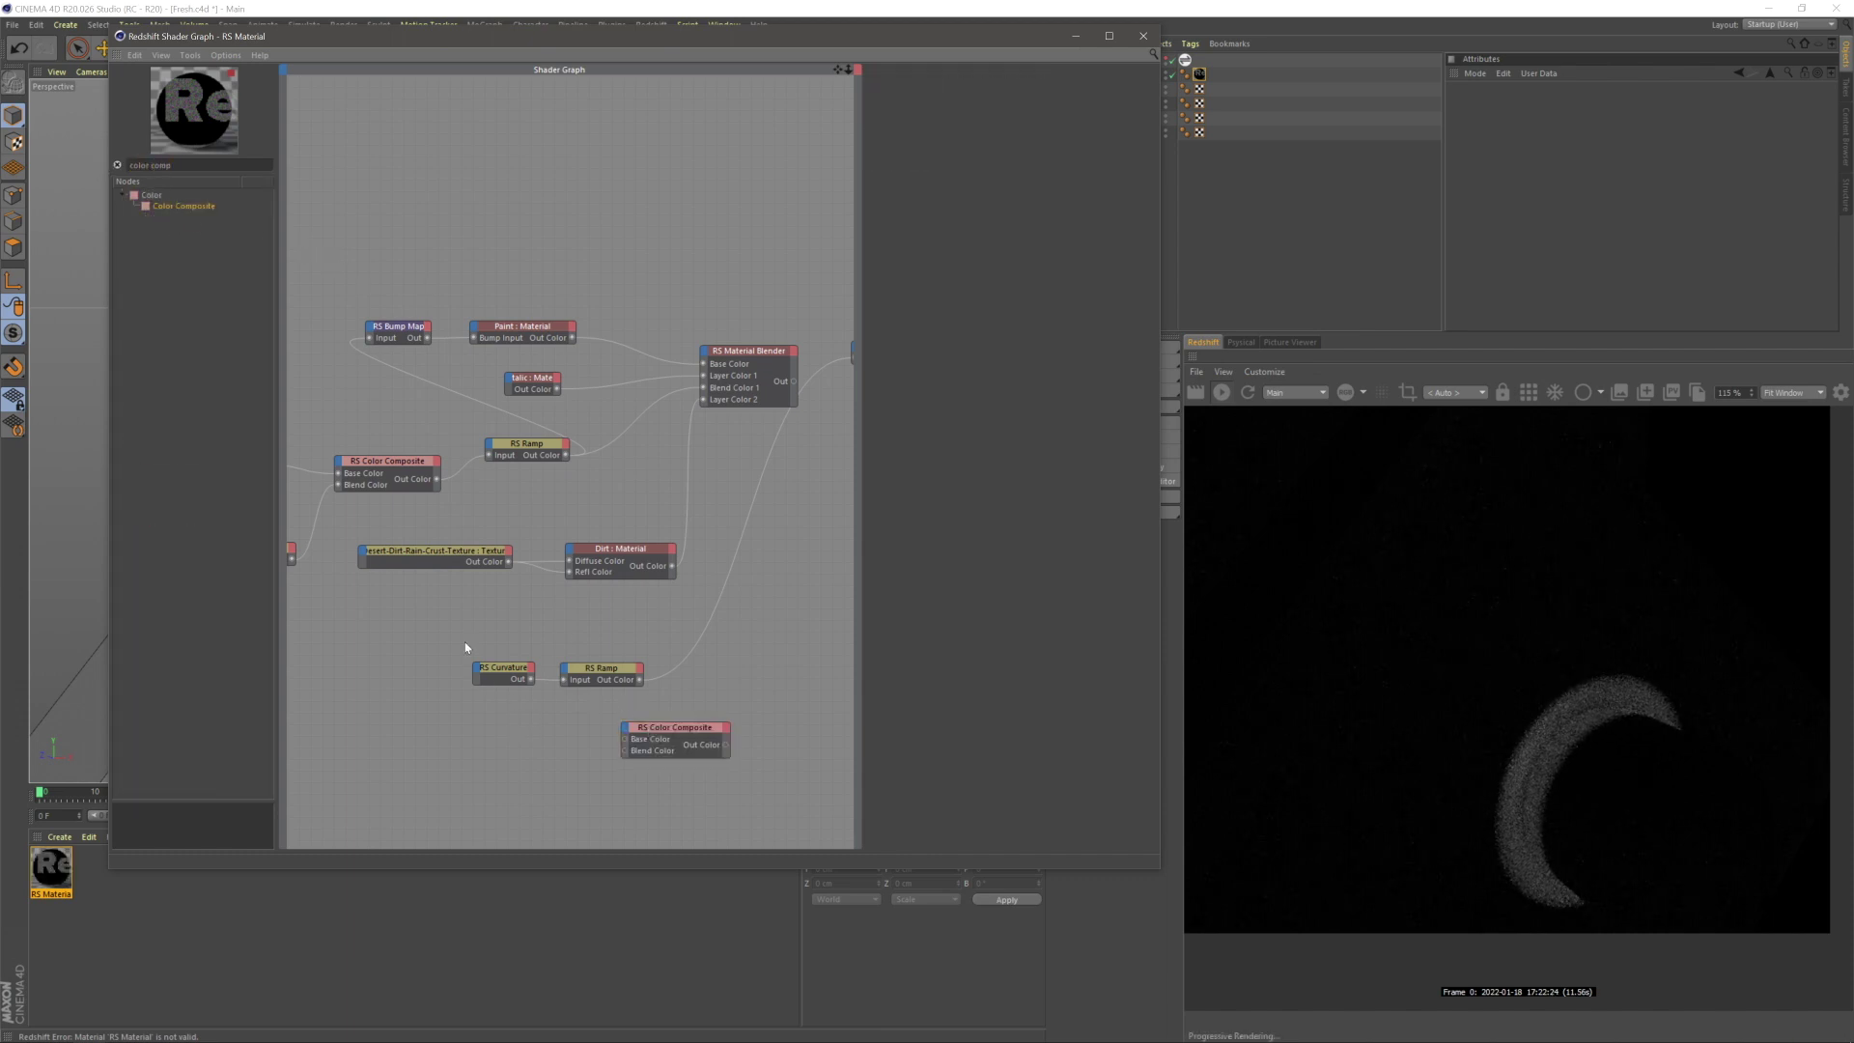
pyautogui.moveTo(614, 679); pyautogui.dragTo(516, 735)
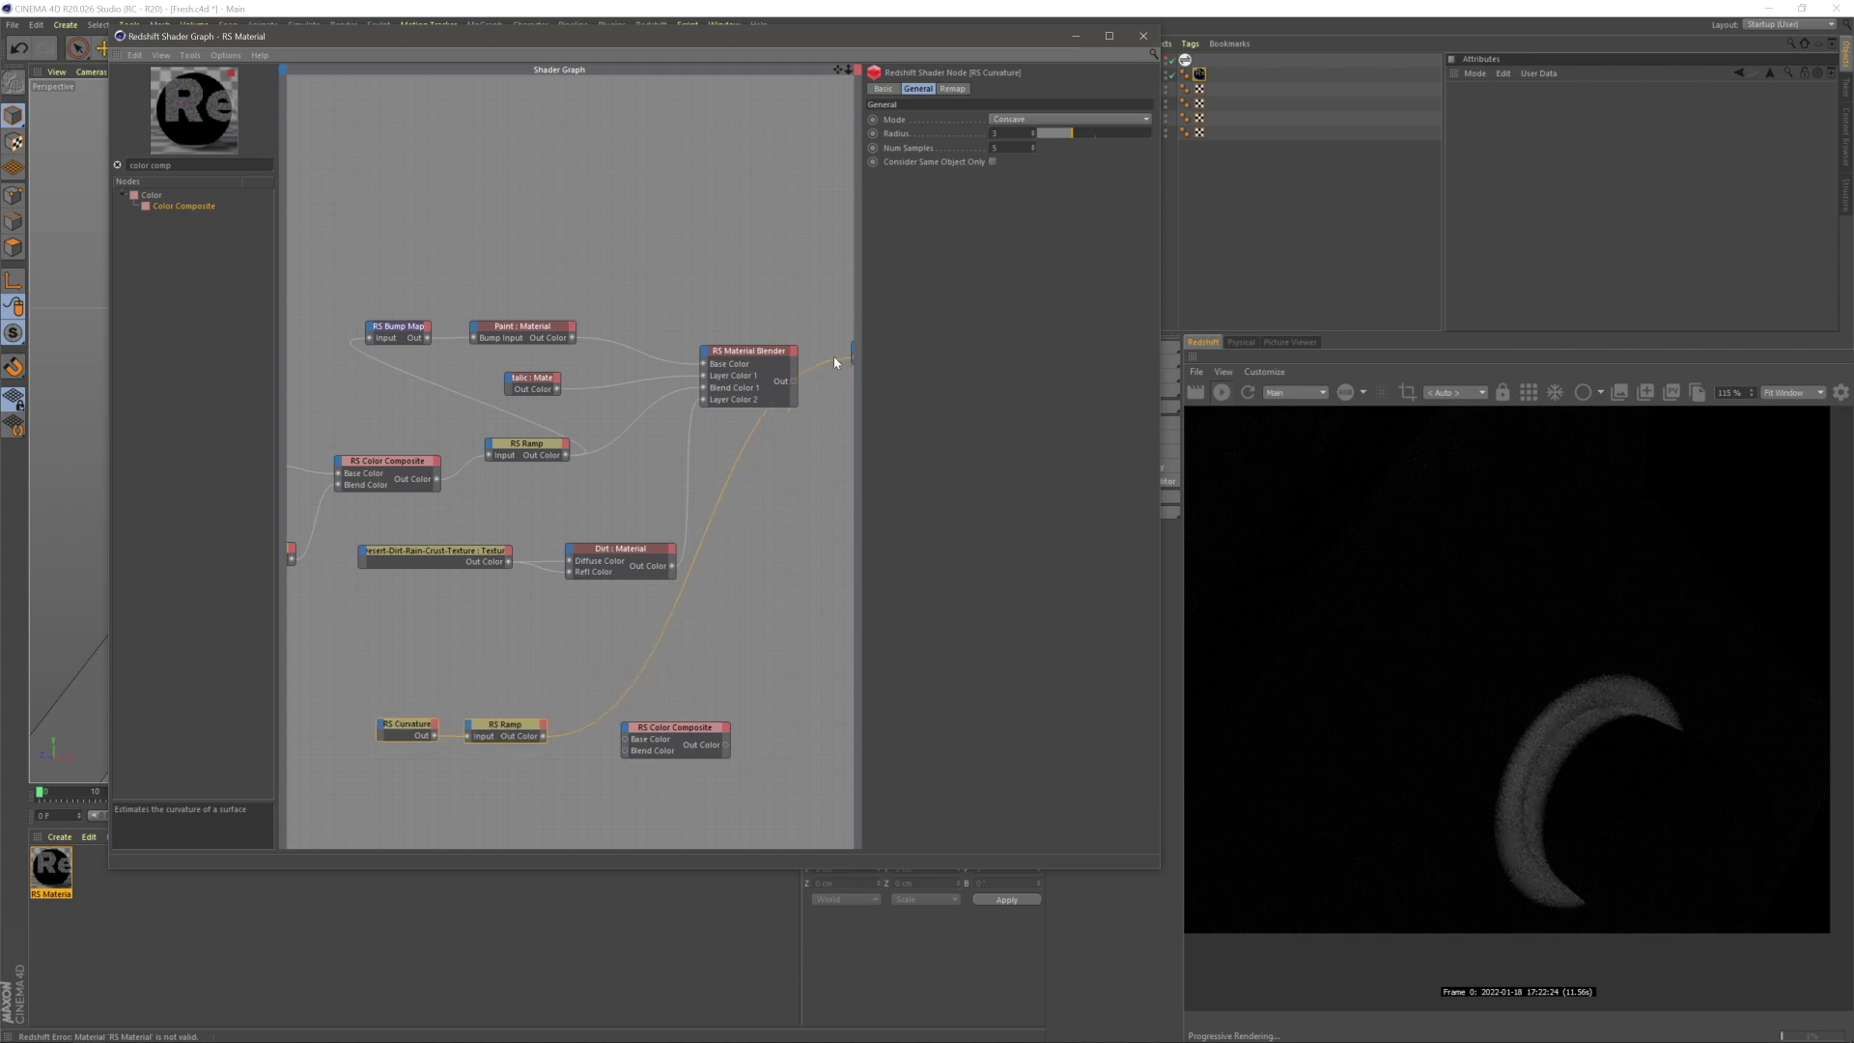
pyautogui.moveTo(836, 361); pyautogui.dragTo(626, 738)
pyautogui.moveTo(402, 760); pyautogui.dragTo(536, 727)
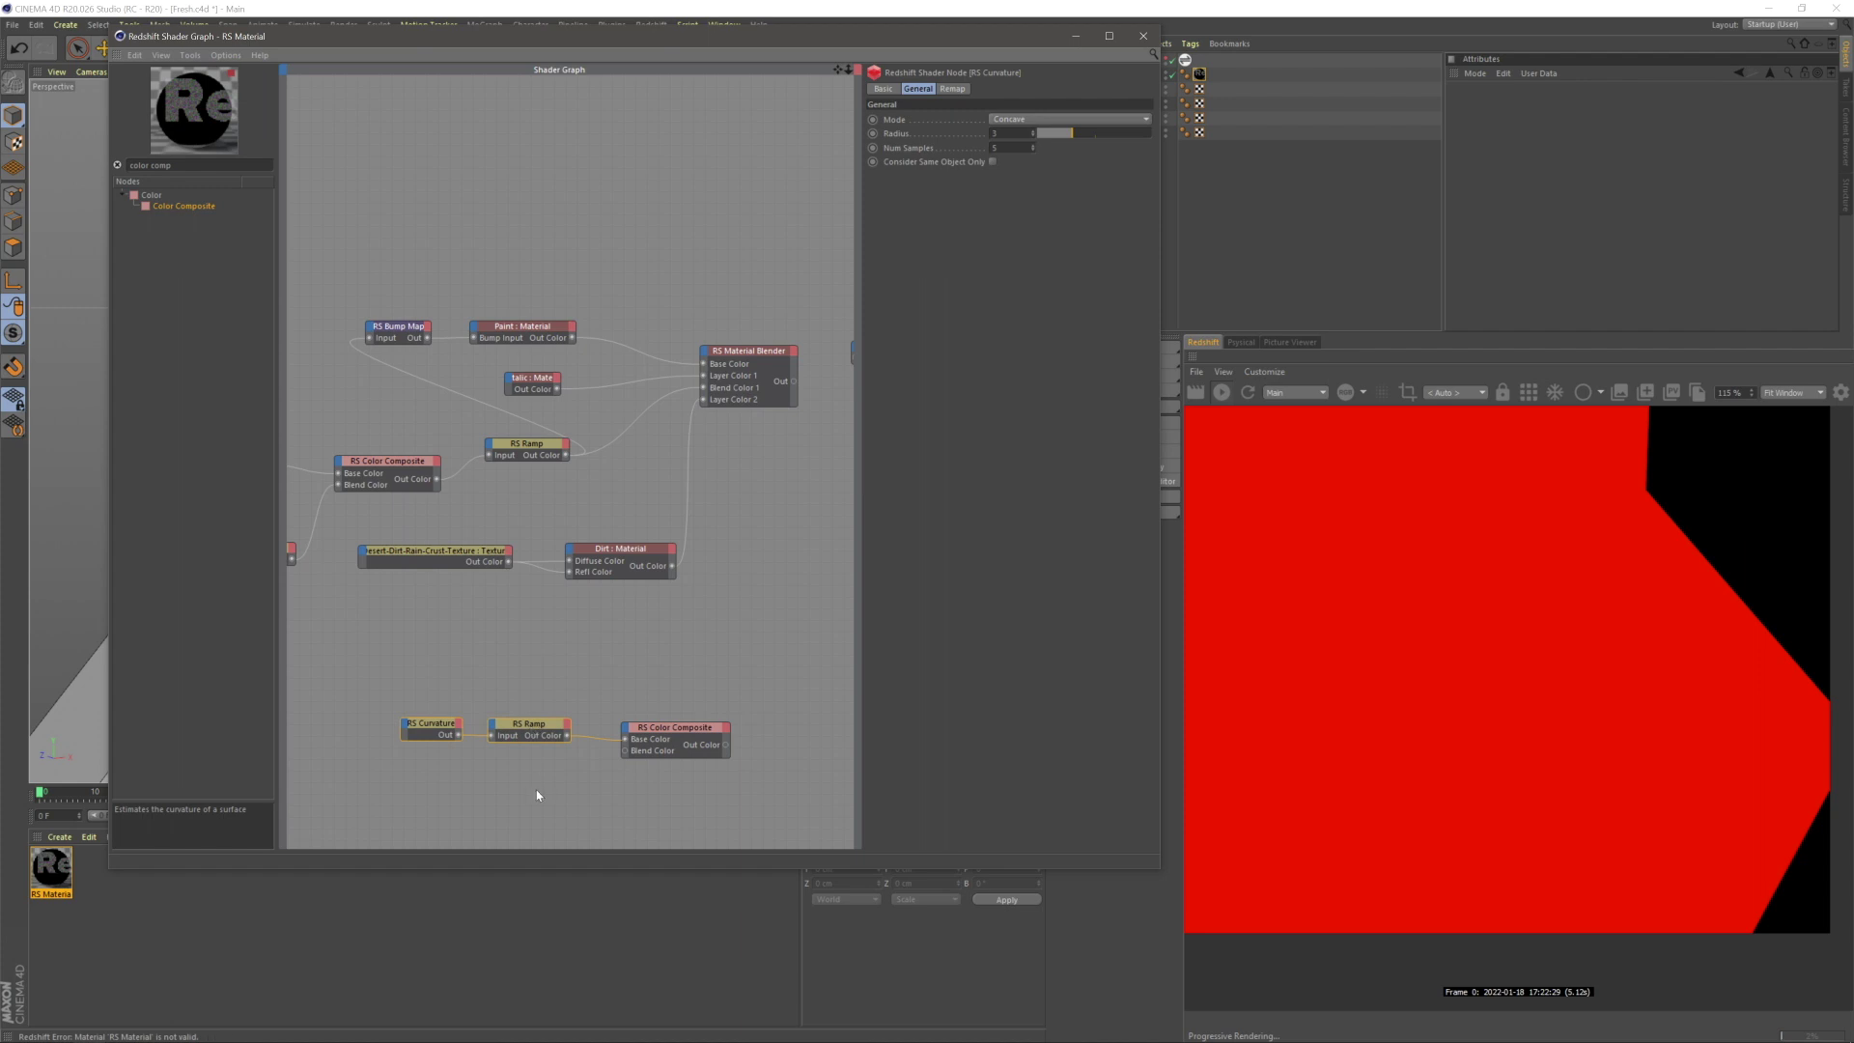
# - Tighten the curvature Ramp by moving its white knot to about one third of the gradient
pyautogui.click(543, 734)
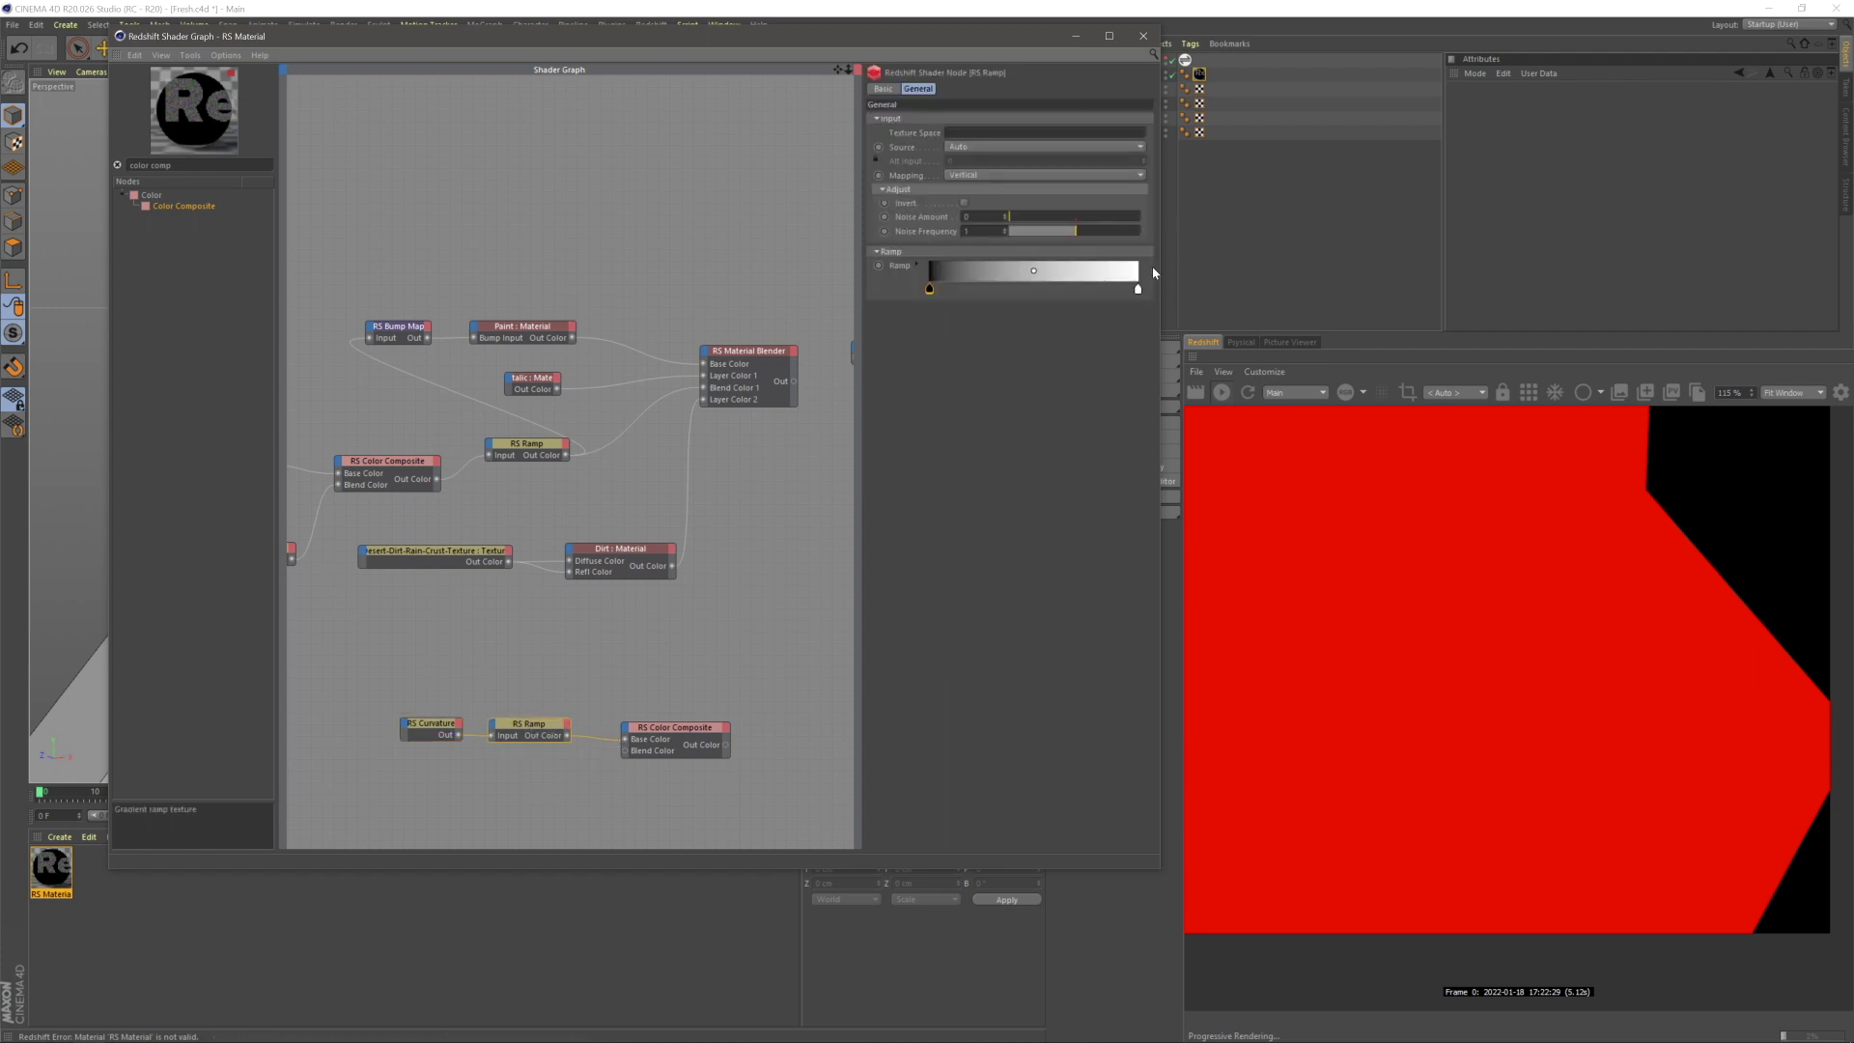
pyautogui.moveTo(1137, 288); pyautogui.dragTo(1002, 293)
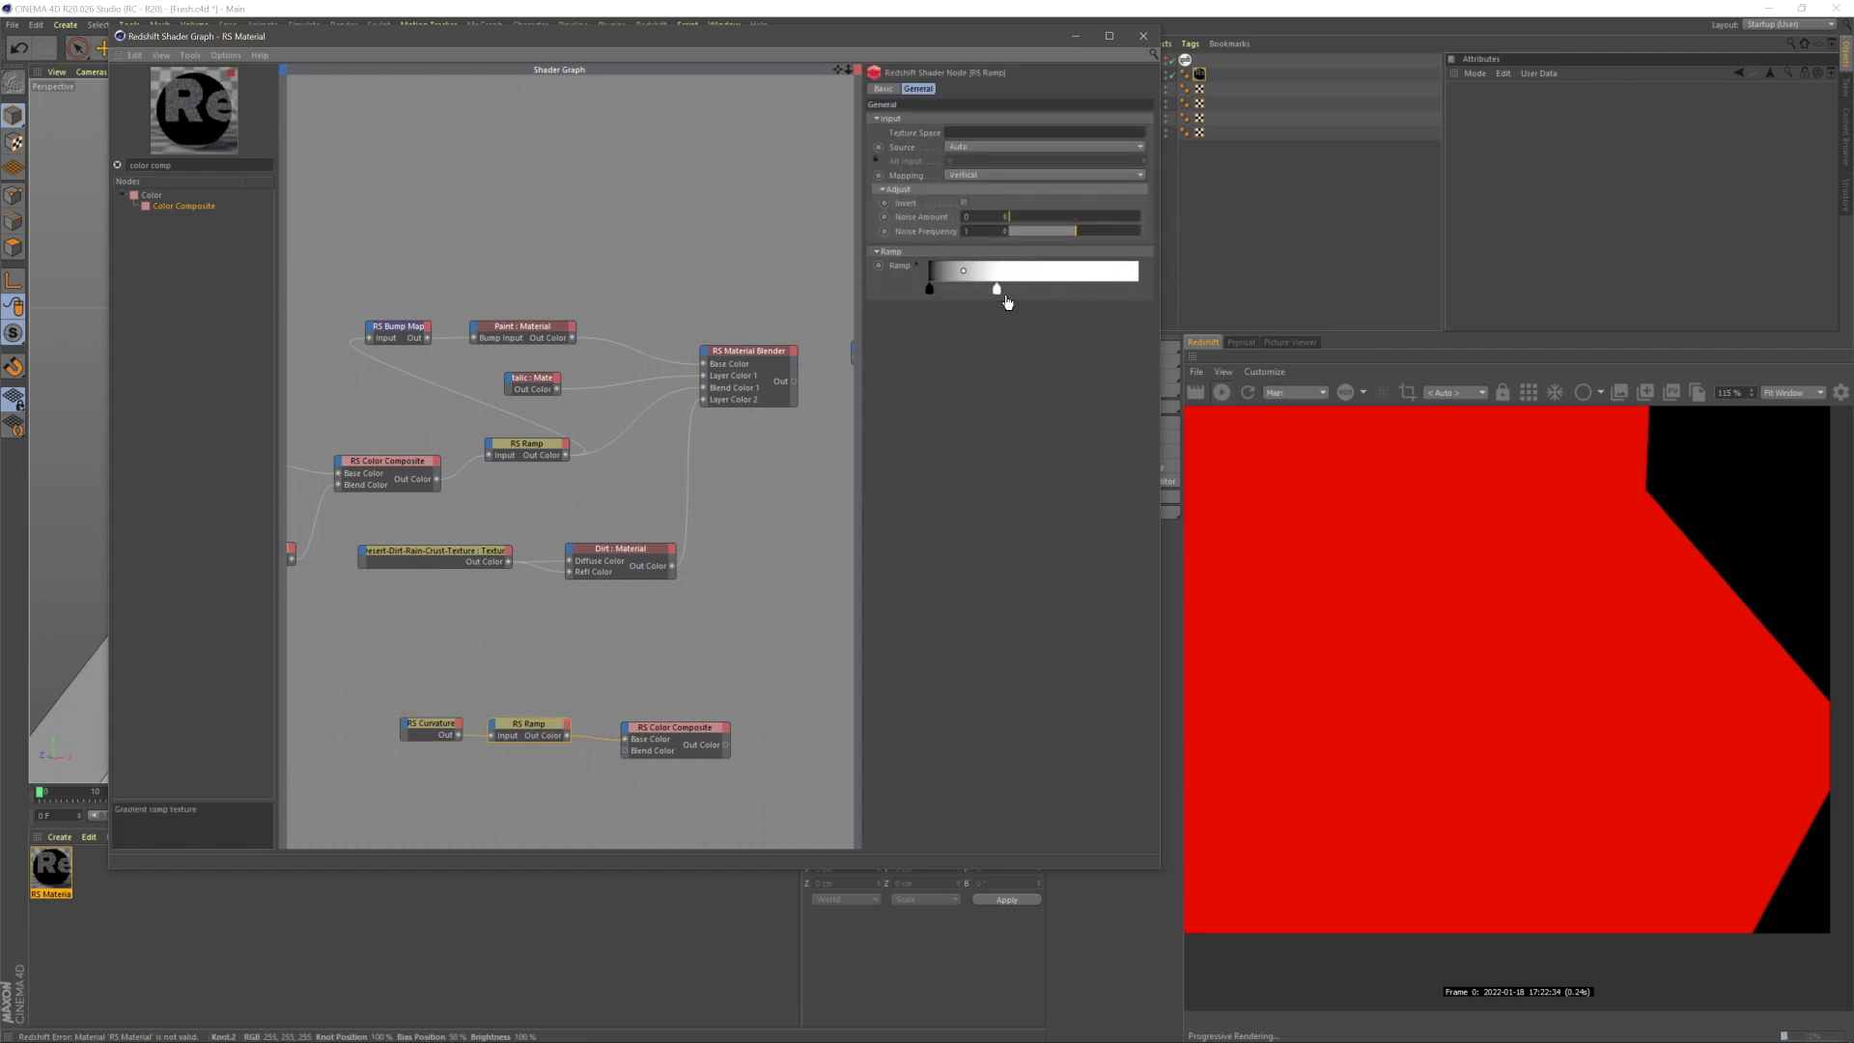
pyautogui.click(712, 638)
pyautogui.moveTo(712, 637); pyautogui.dragTo(654, 536, button='middle')
# - Switch to the Grunge folder in File Explorer and preview the eroded metal scratch and whitewashed grunge textures
pyautogui.hotkey('alt', 'Tab')
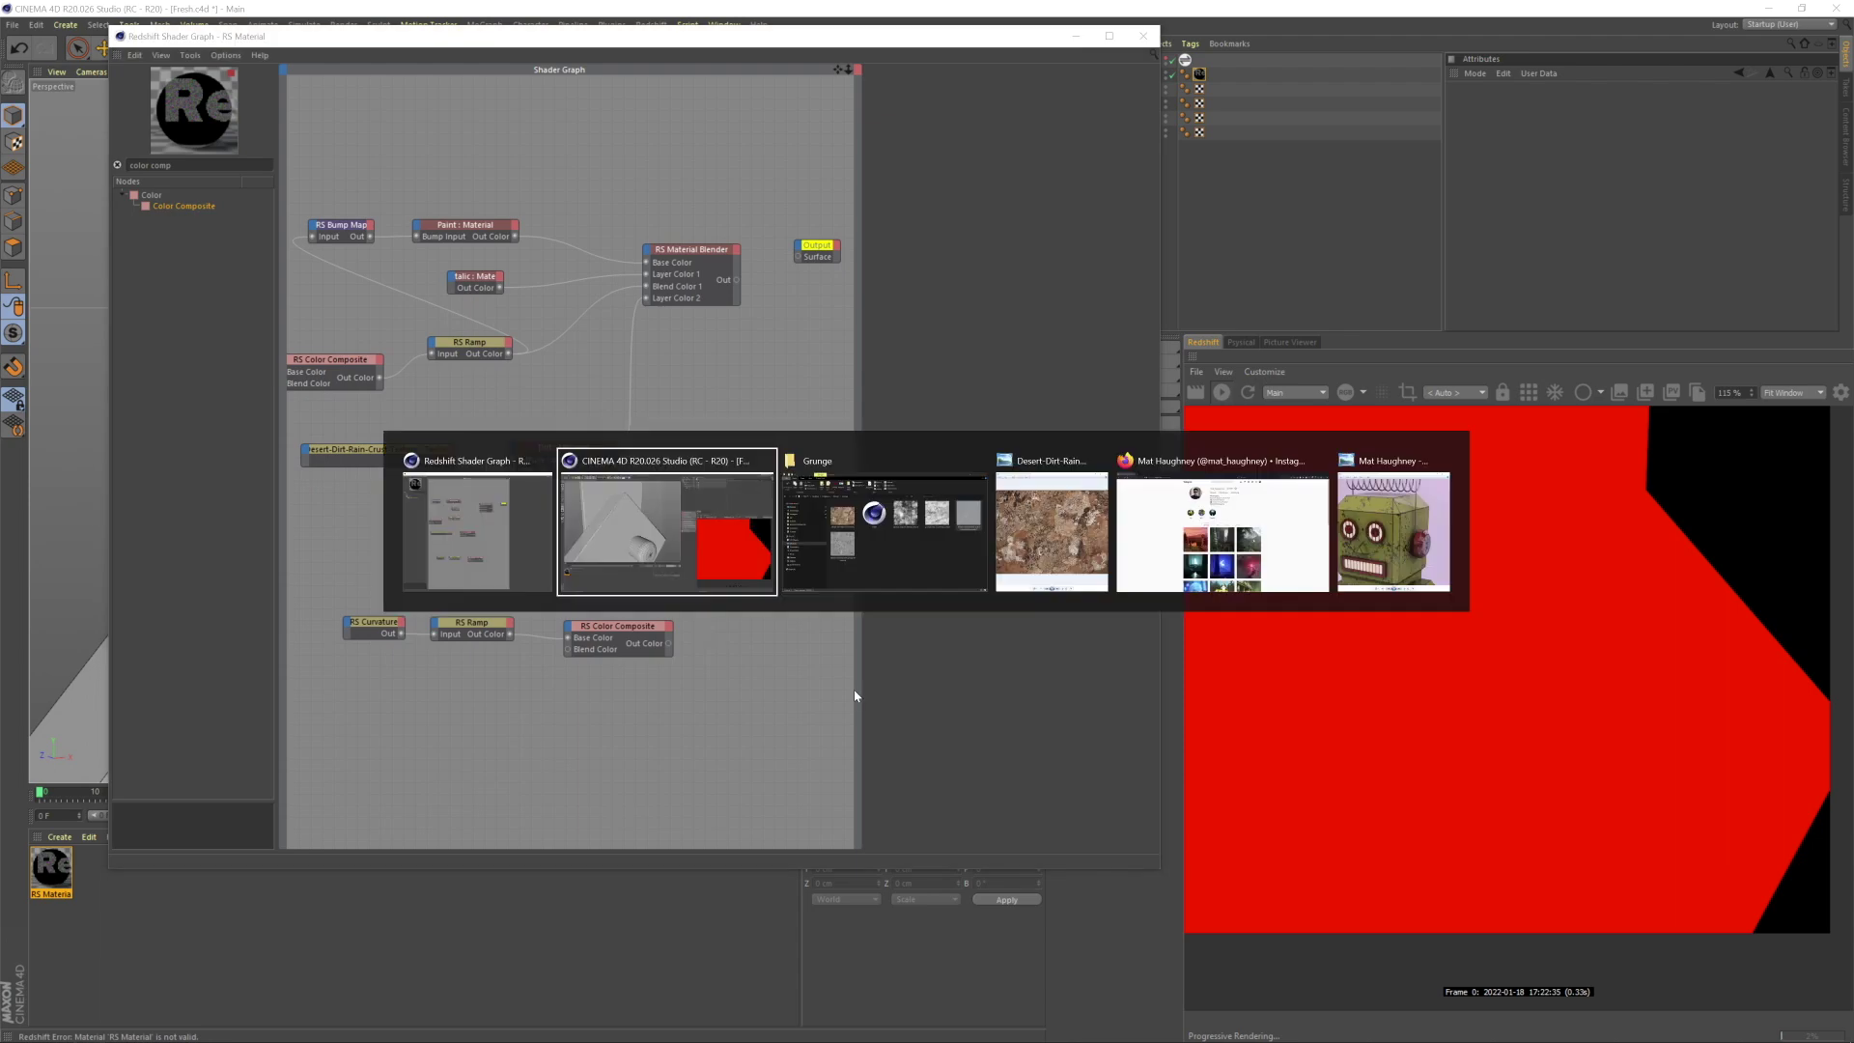
pyautogui.click(944, 537)
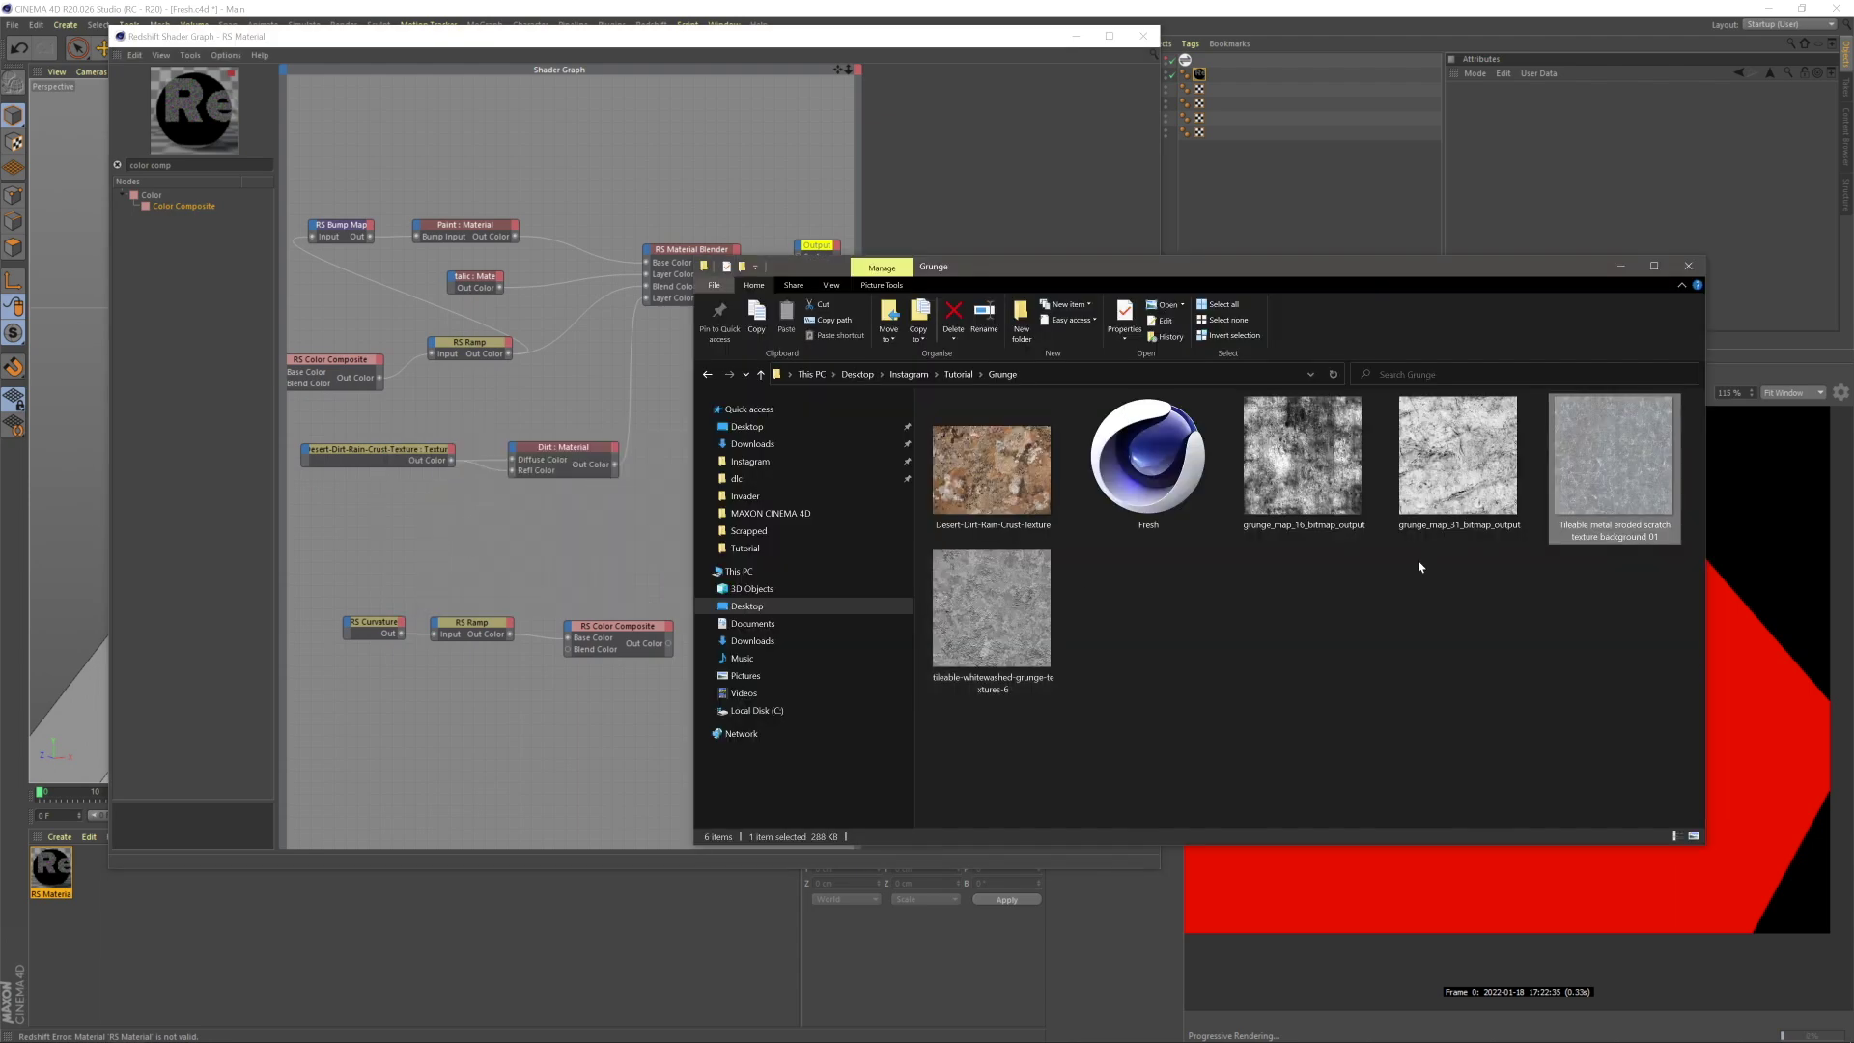
pyautogui.doubleClick(1632, 467)
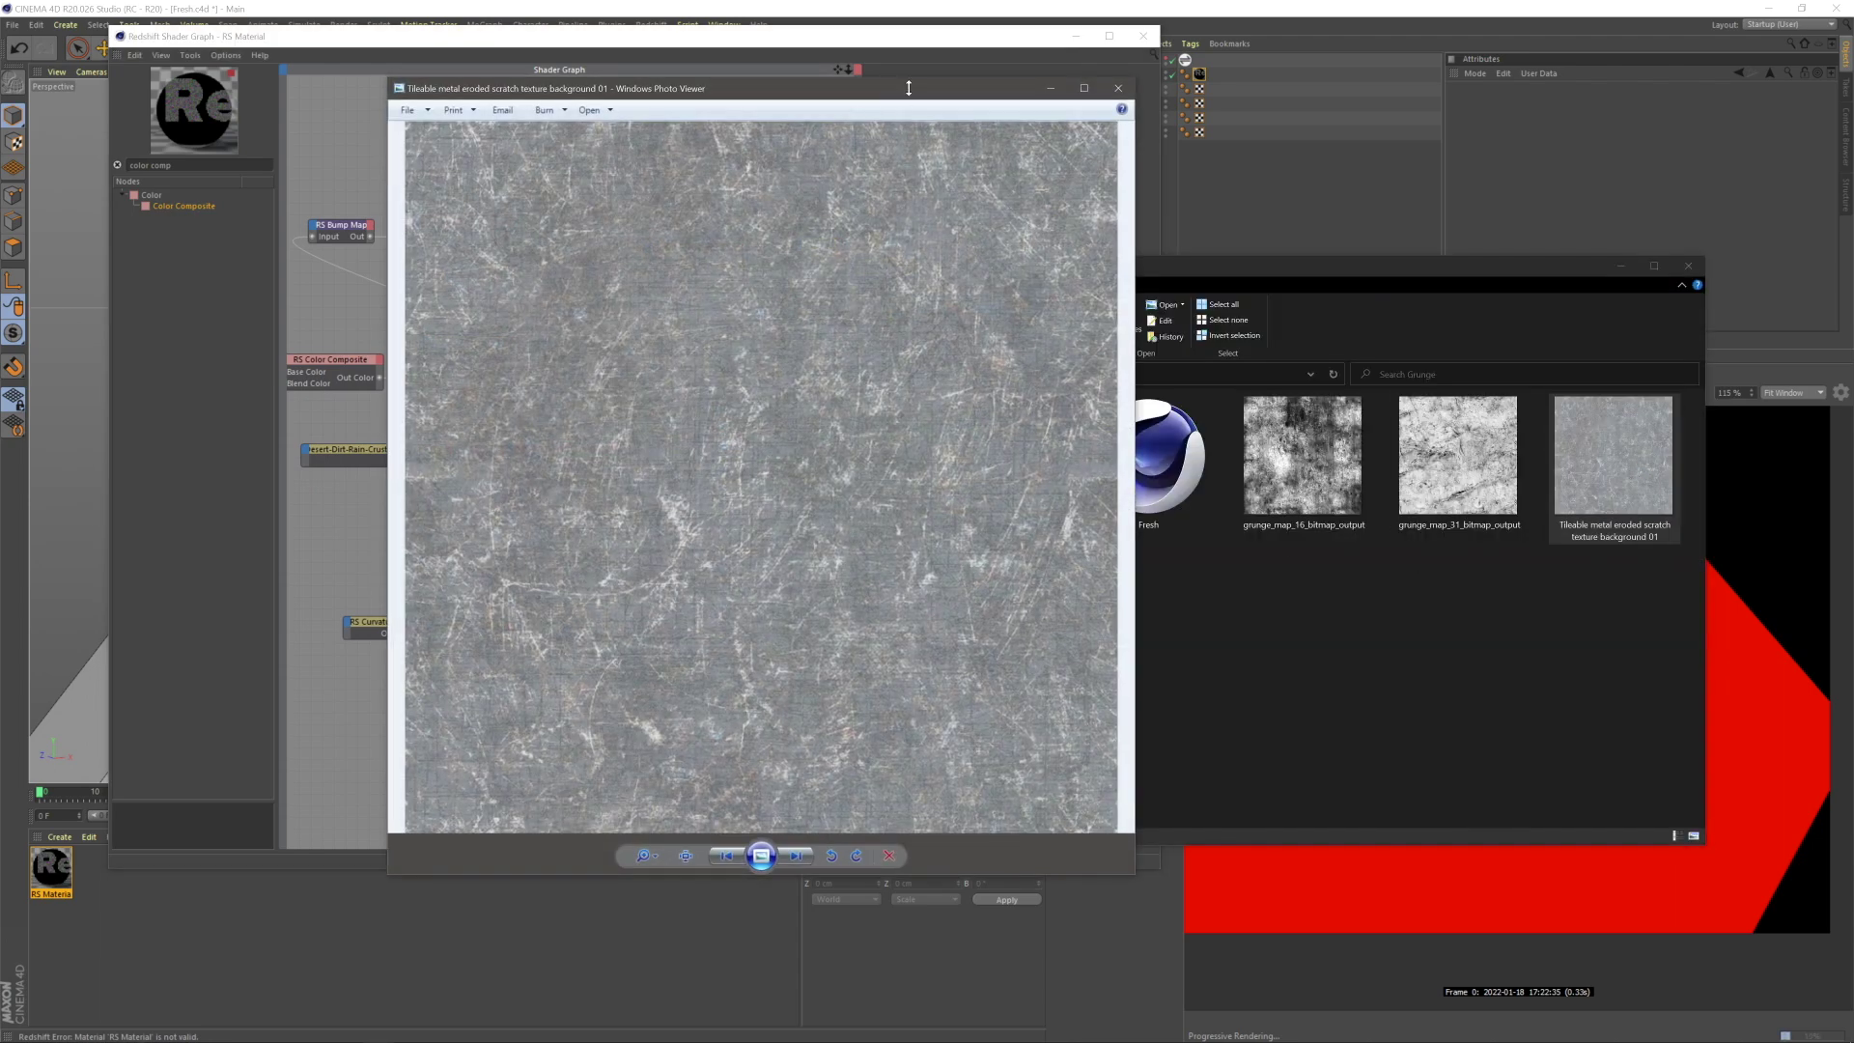
pyautogui.moveTo(908, 95); pyautogui.dragTo(1305, 126)
pyautogui.click(1193, 884)
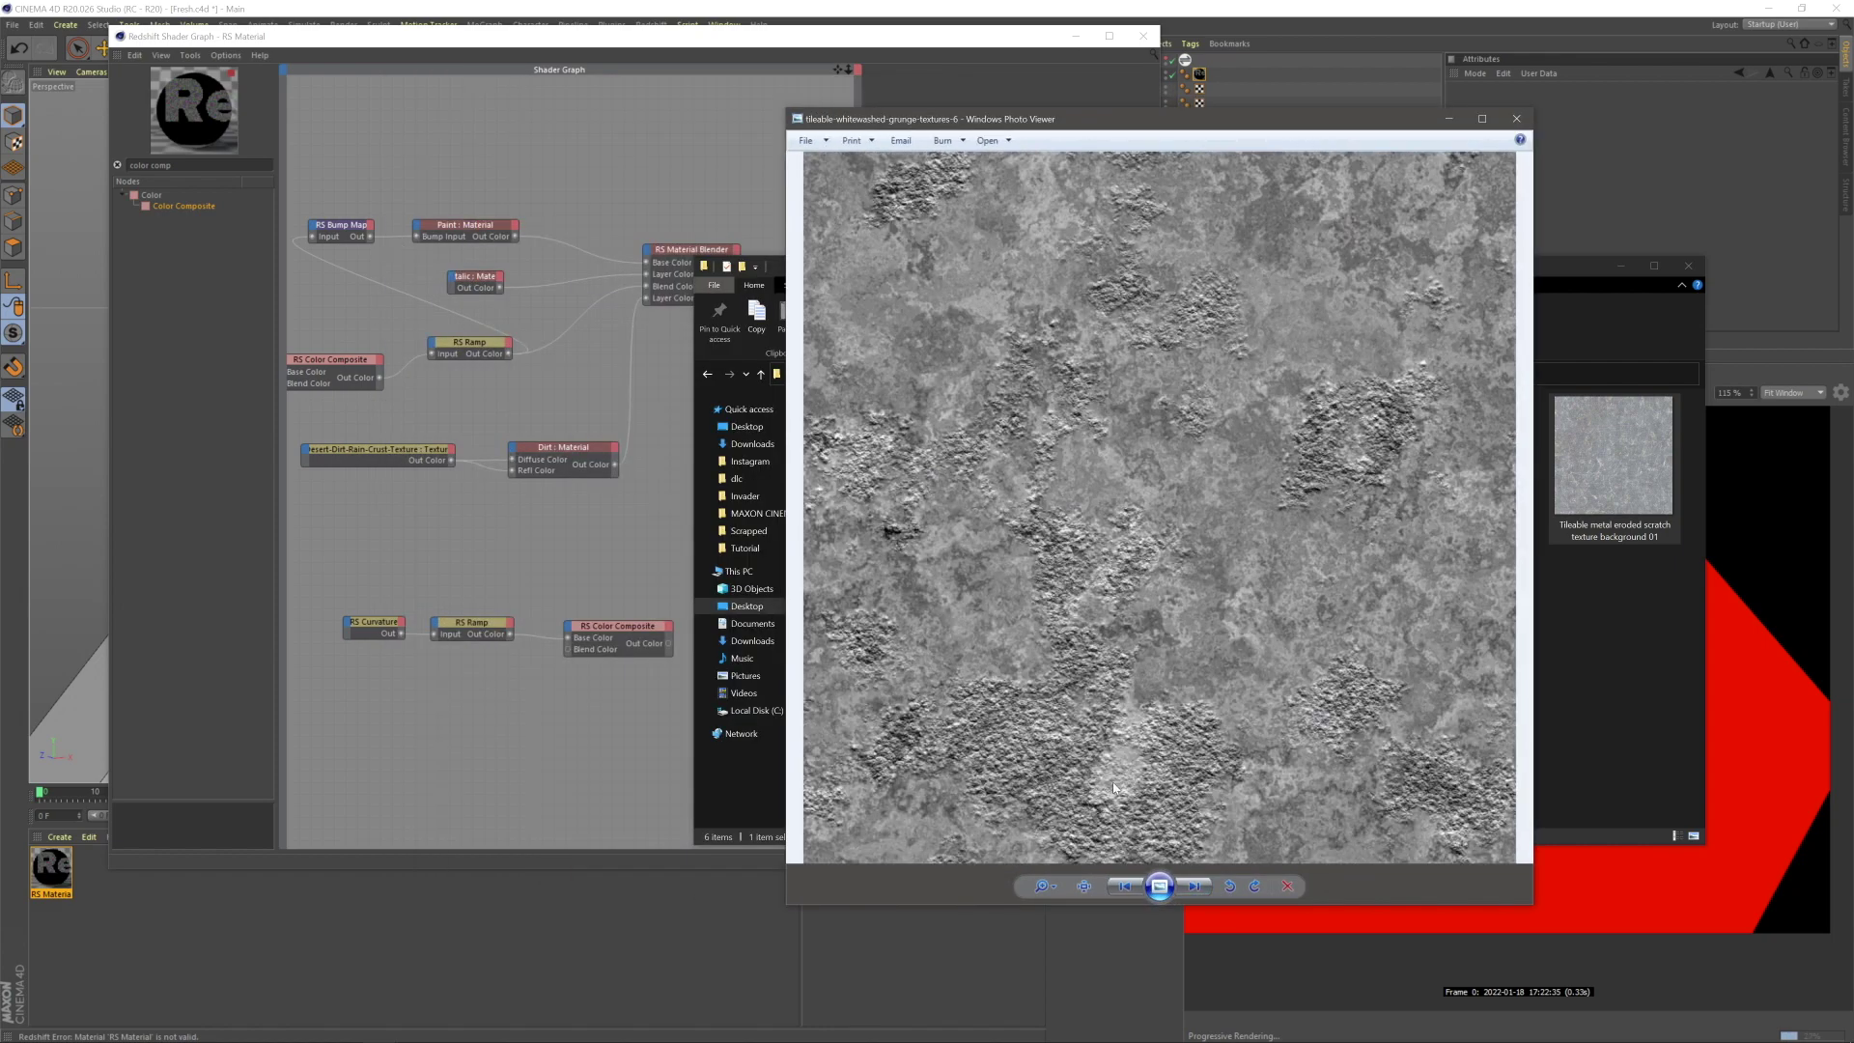
pyautogui.click(1517, 117)
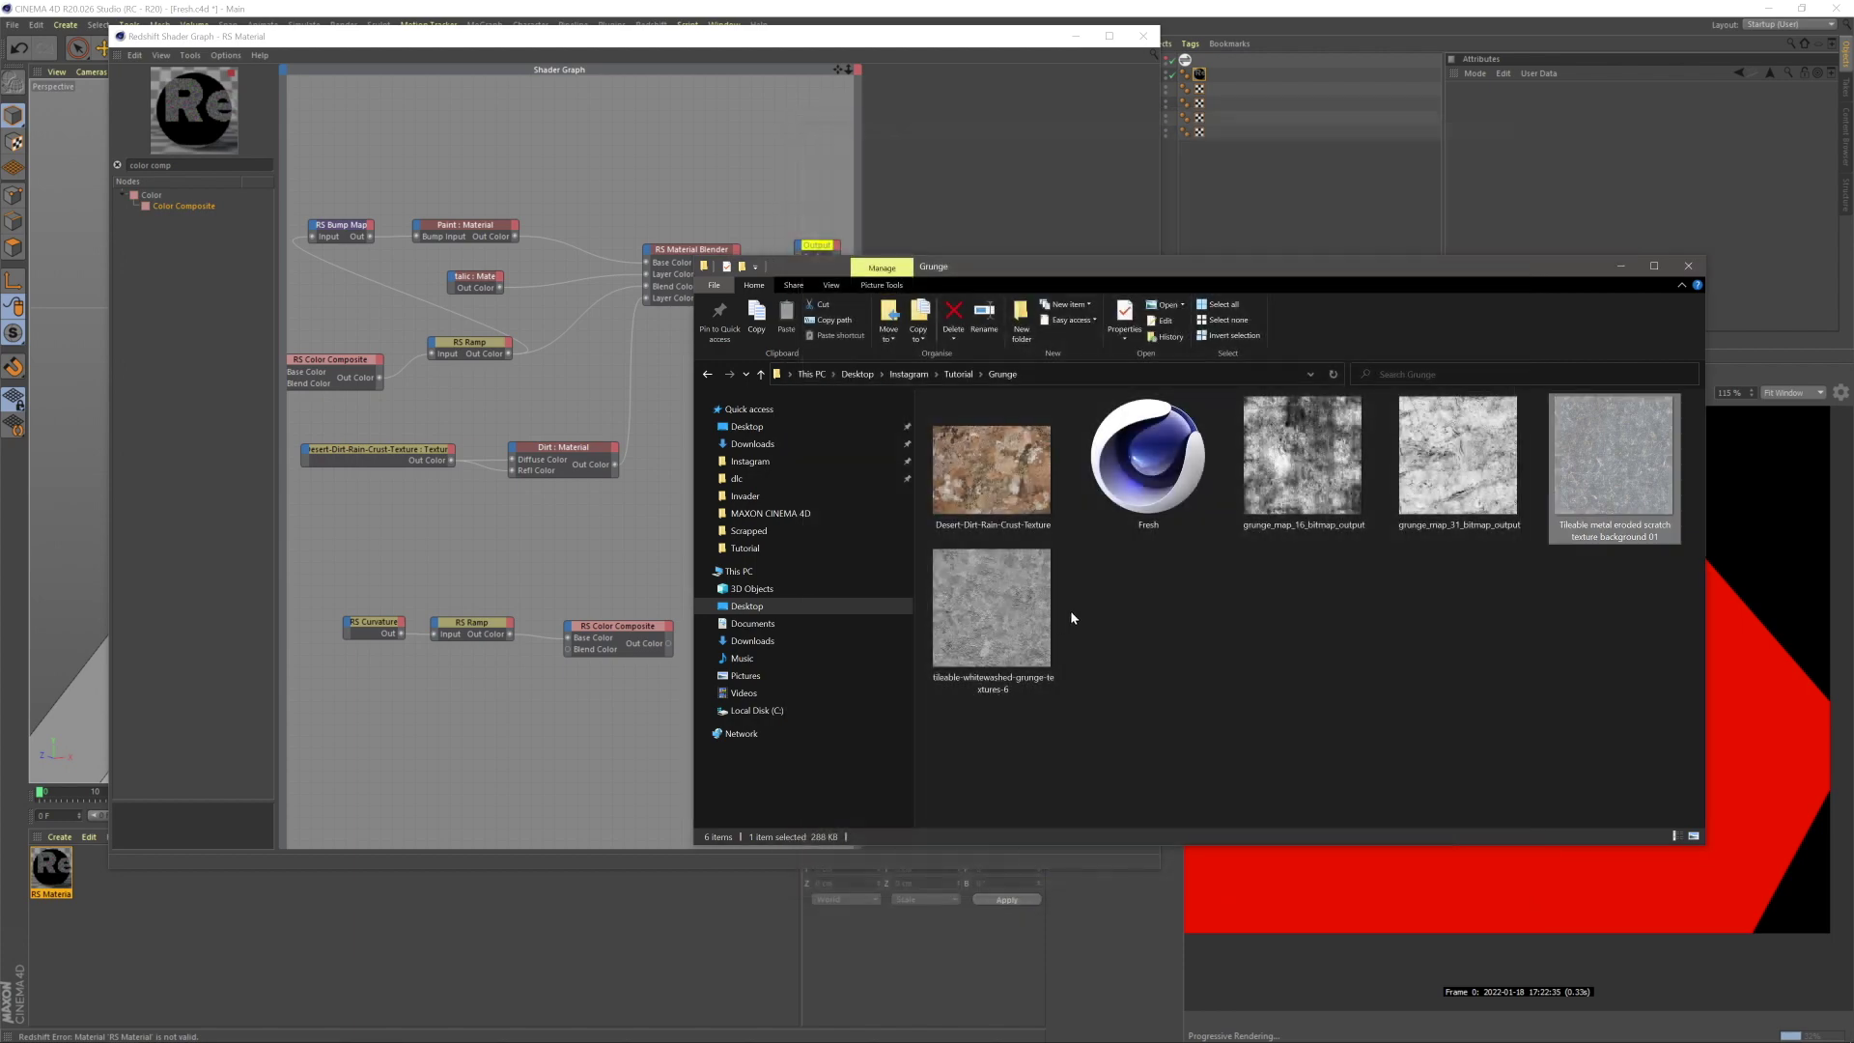
# - Bring the tileable-whitewashed-grunge-textures-6 image into the shader graph below the Curvature node and place a copy of the curvature Ramp beside it
pyautogui.moveTo(993, 618); pyautogui.dragTo(425, 712)
pyautogui.click(555, 780)
pyautogui.keyDown('ctrl'); pyautogui.moveTo(473, 630); pyautogui.dragTo(540, 713); pyautogui.keyUp('ctrl')
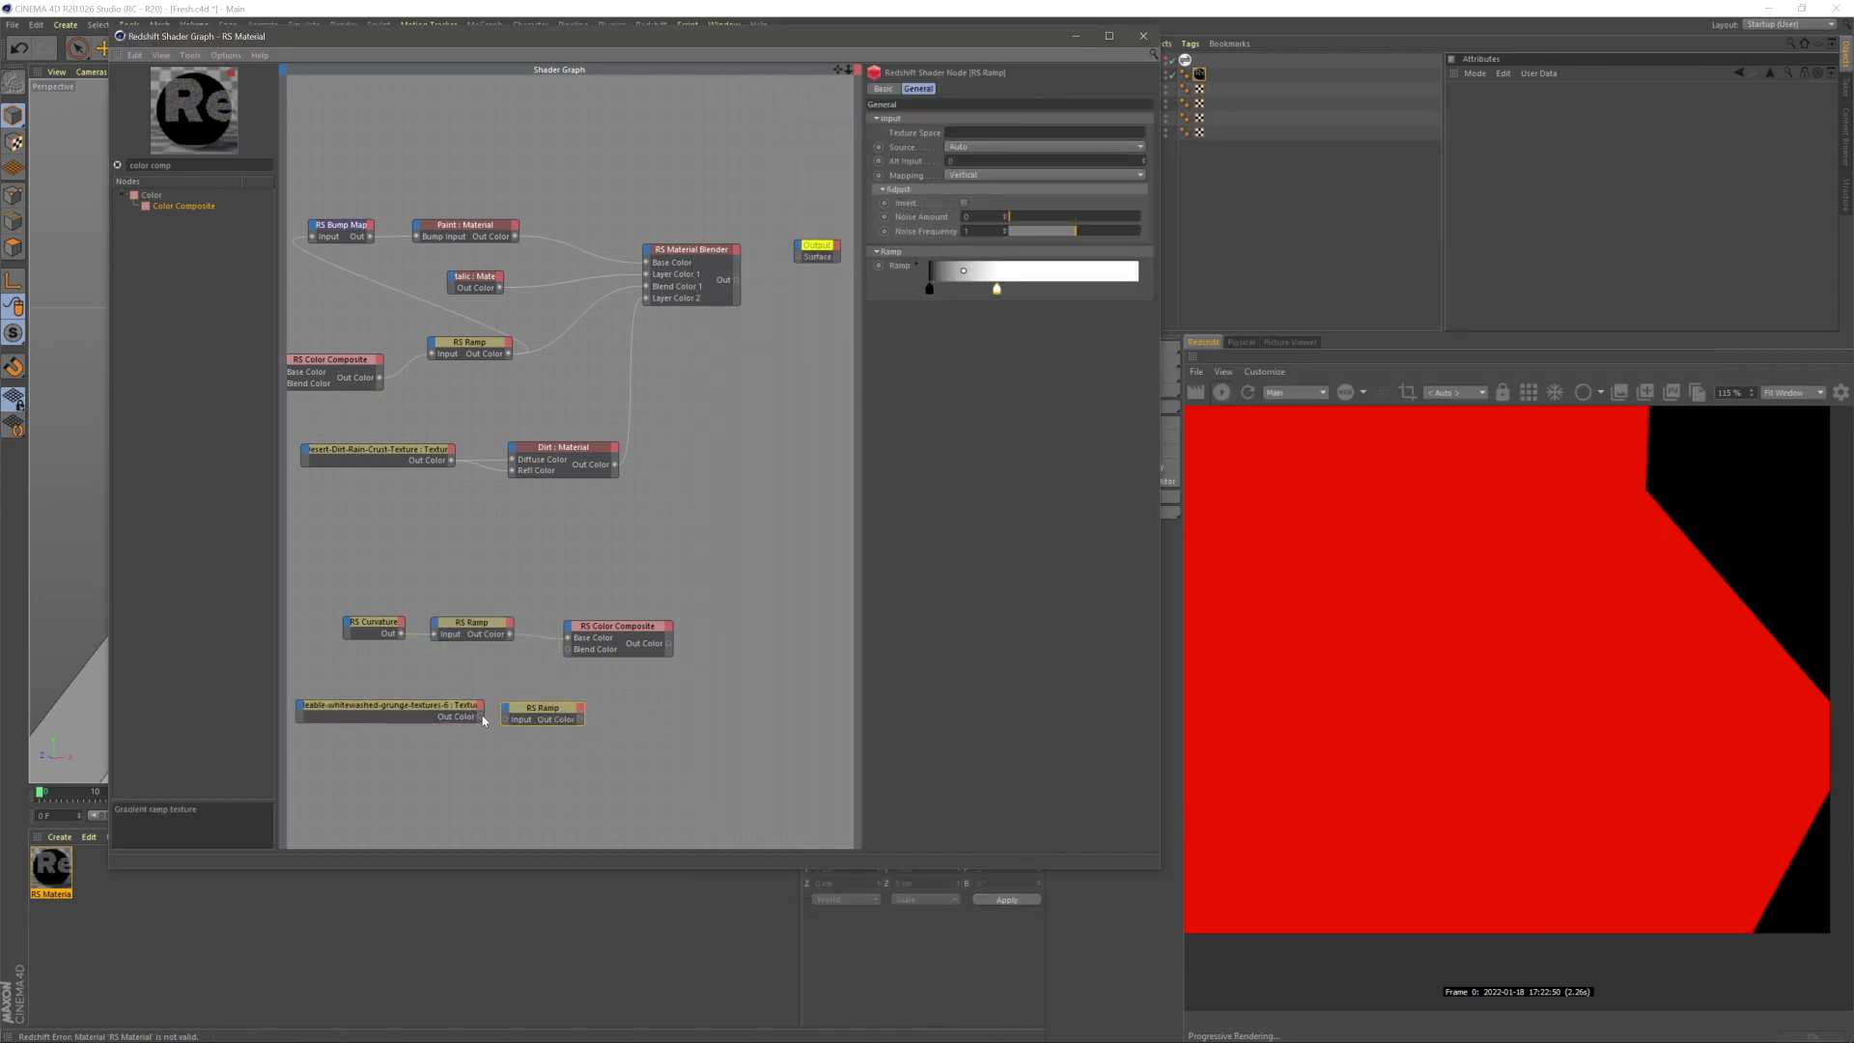
# - Connect the whitewashed grunge texture to its Ramp and wire the Ramp into the Output's Surface to preview it
pyautogui.moveTo(504, 722); pyautogui.dragTo(505, 721)
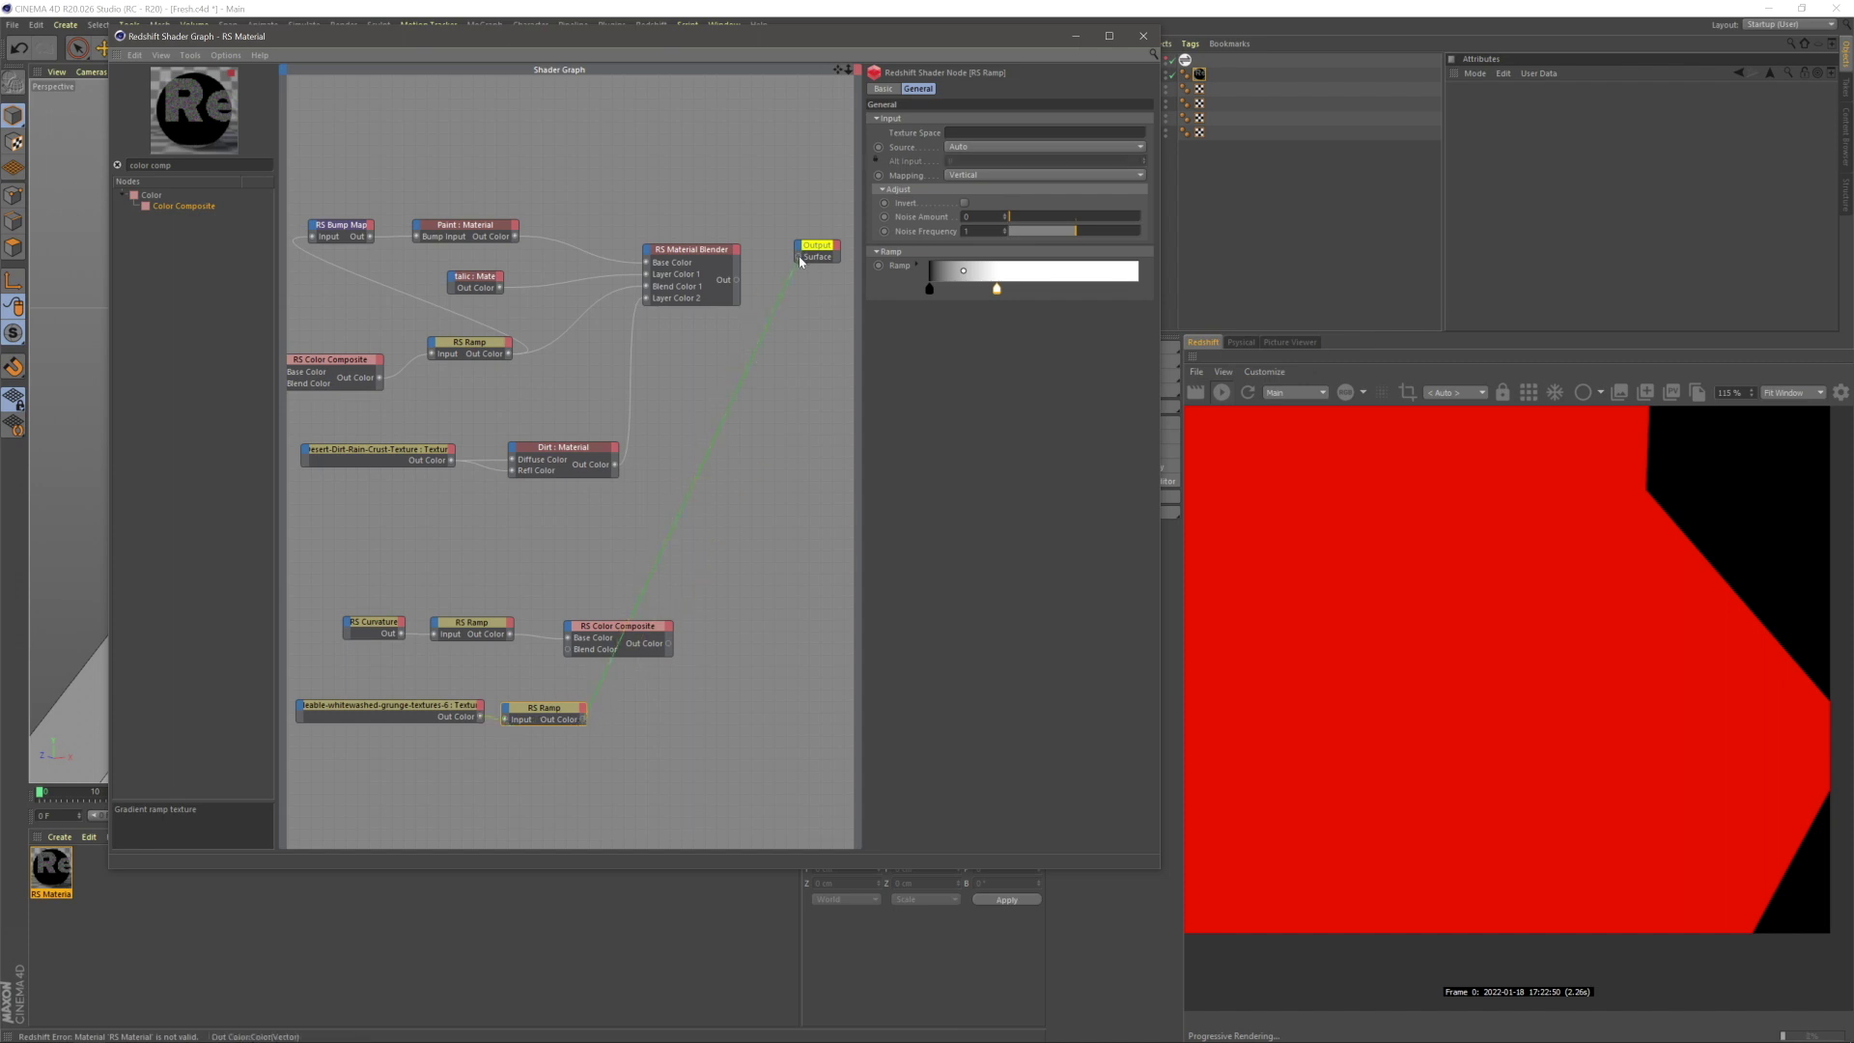
pyautogui.click(1288, 634)
pyautogui.scroll(-3, 1294, 599)
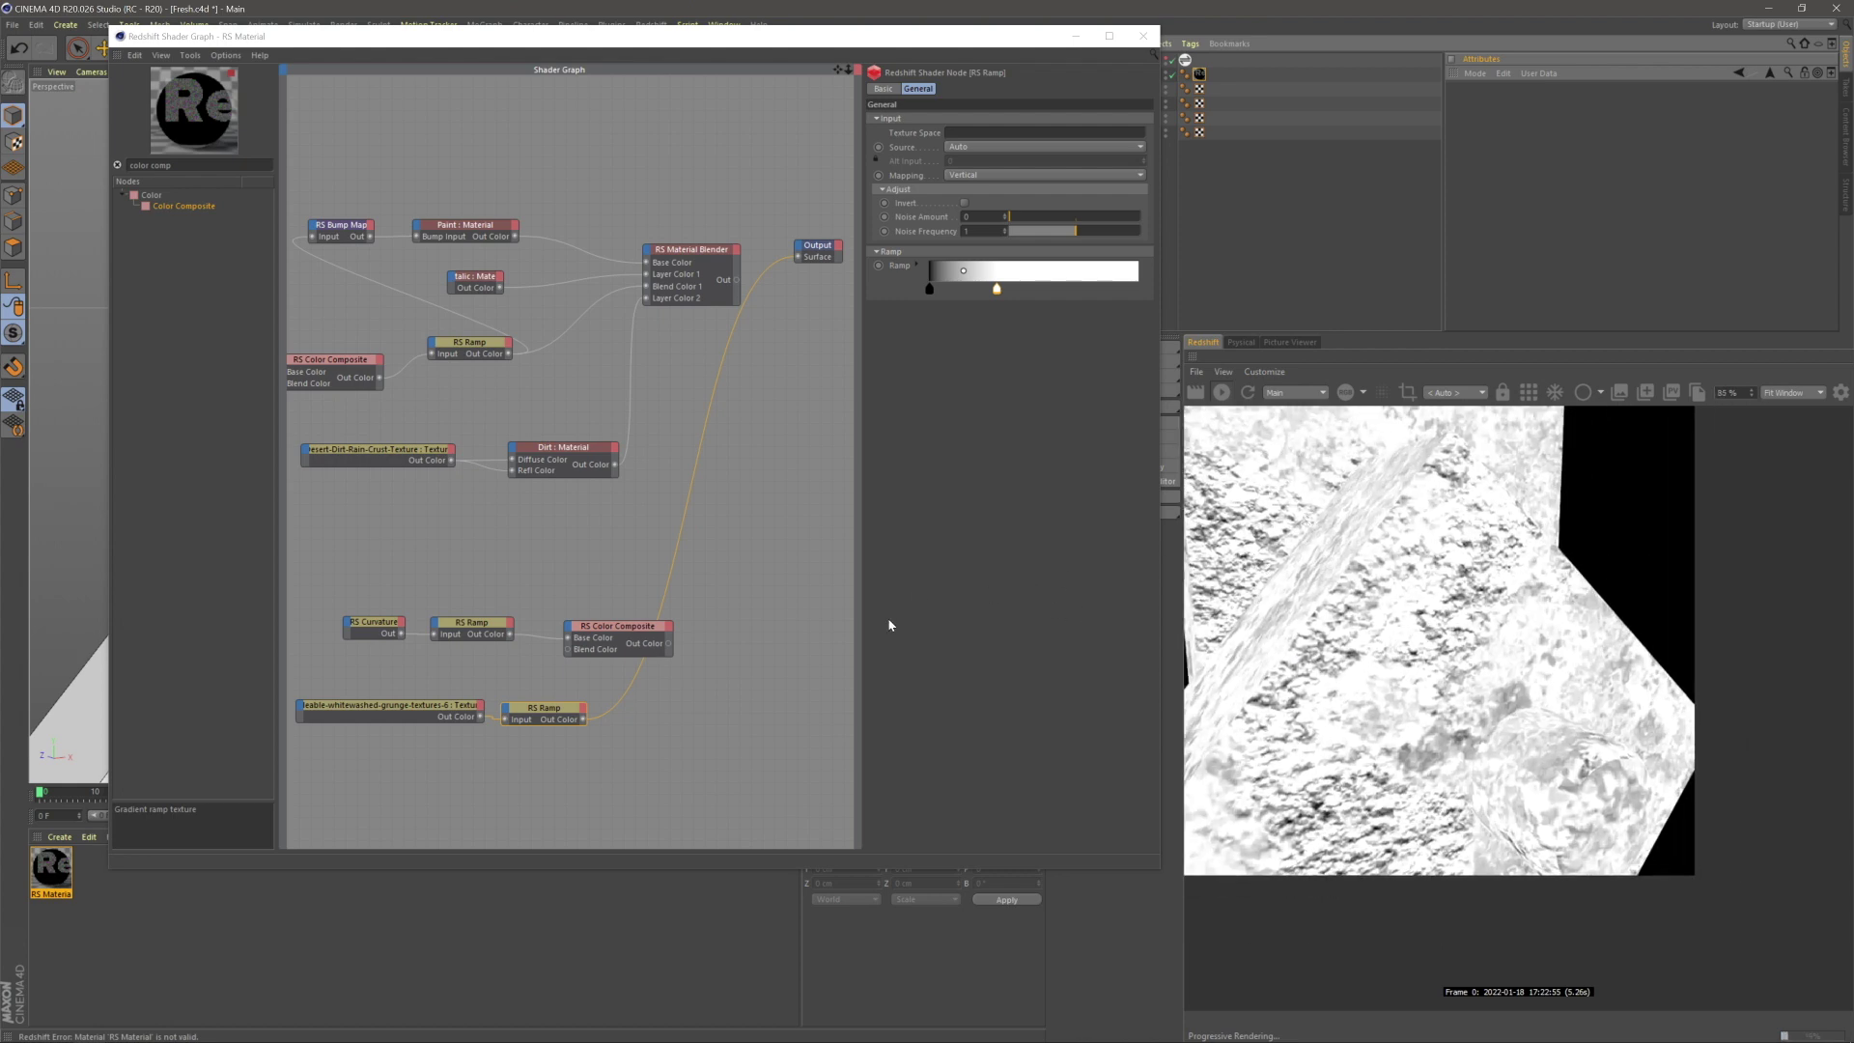
# - Set the whitewashed grunge texture's UV remap scale to 5 in both directions
pyautogui.click(435, 711)
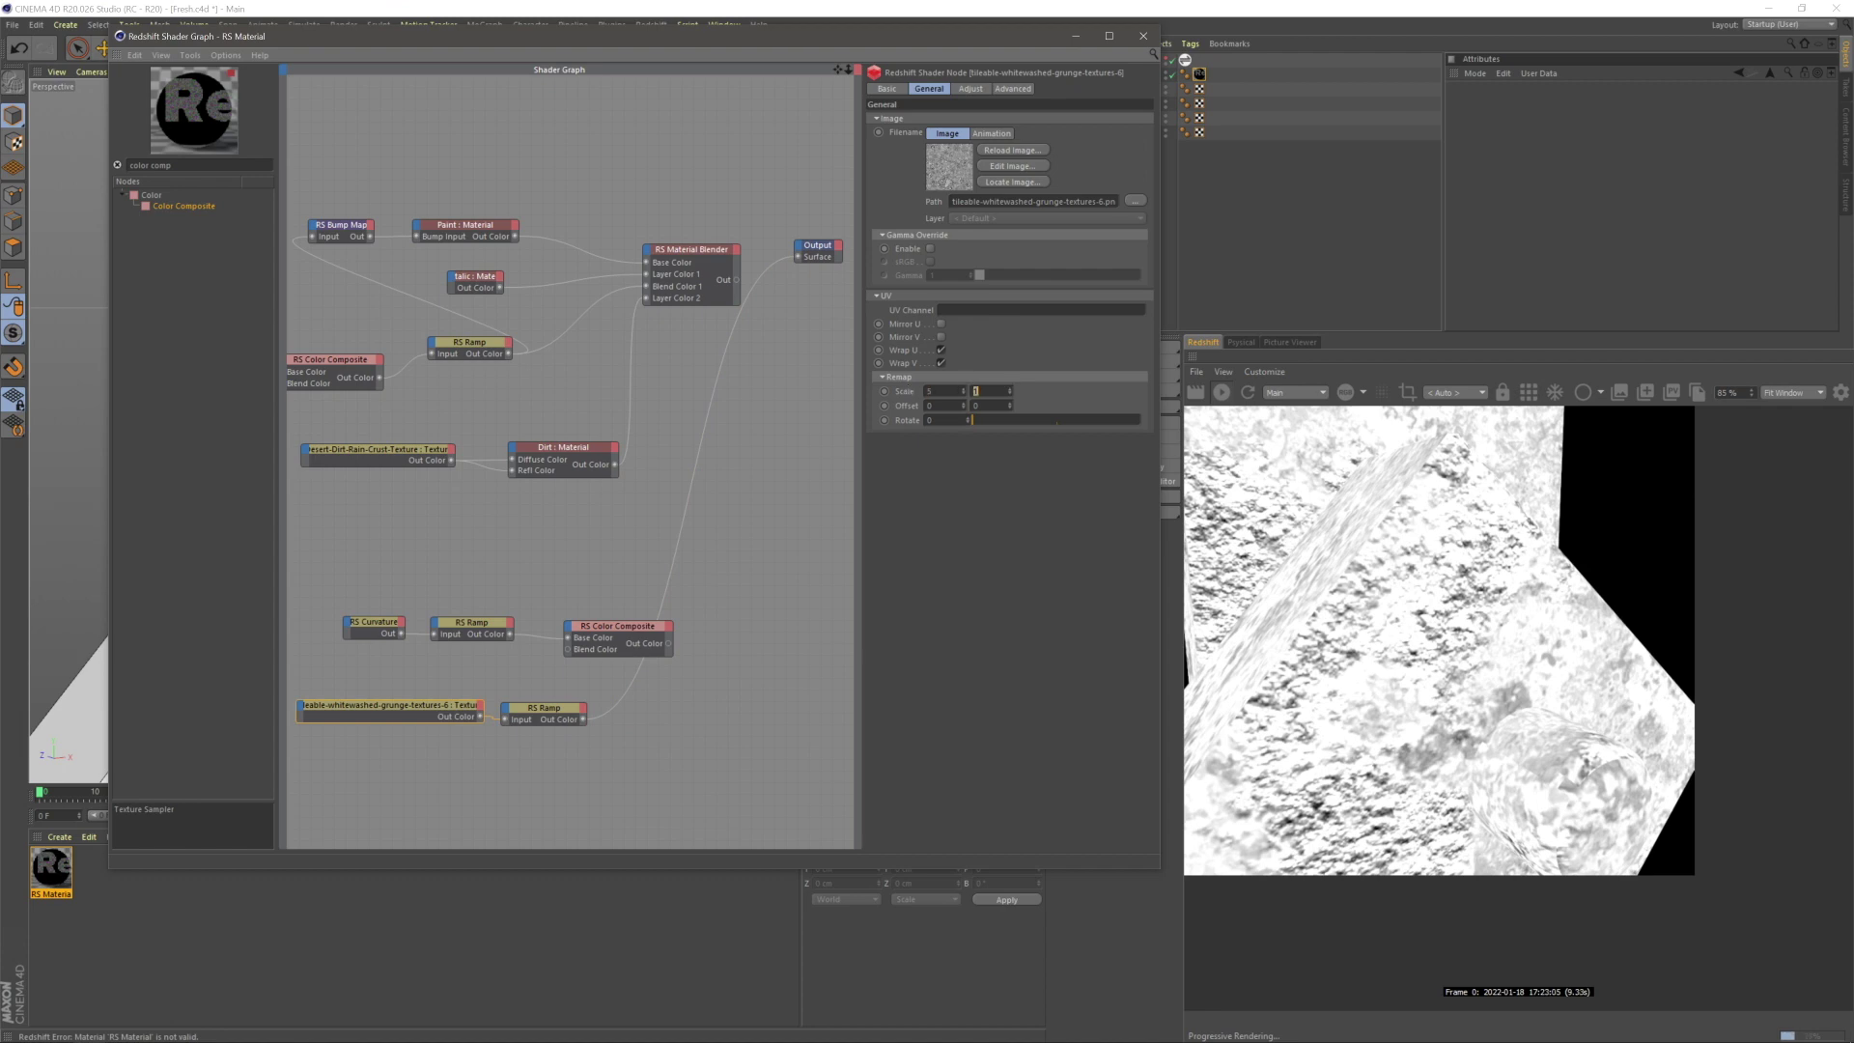
pyautogui.write('5')
pyautogui.press('Return')
pyautogui.scroll(2, 1367, 634)
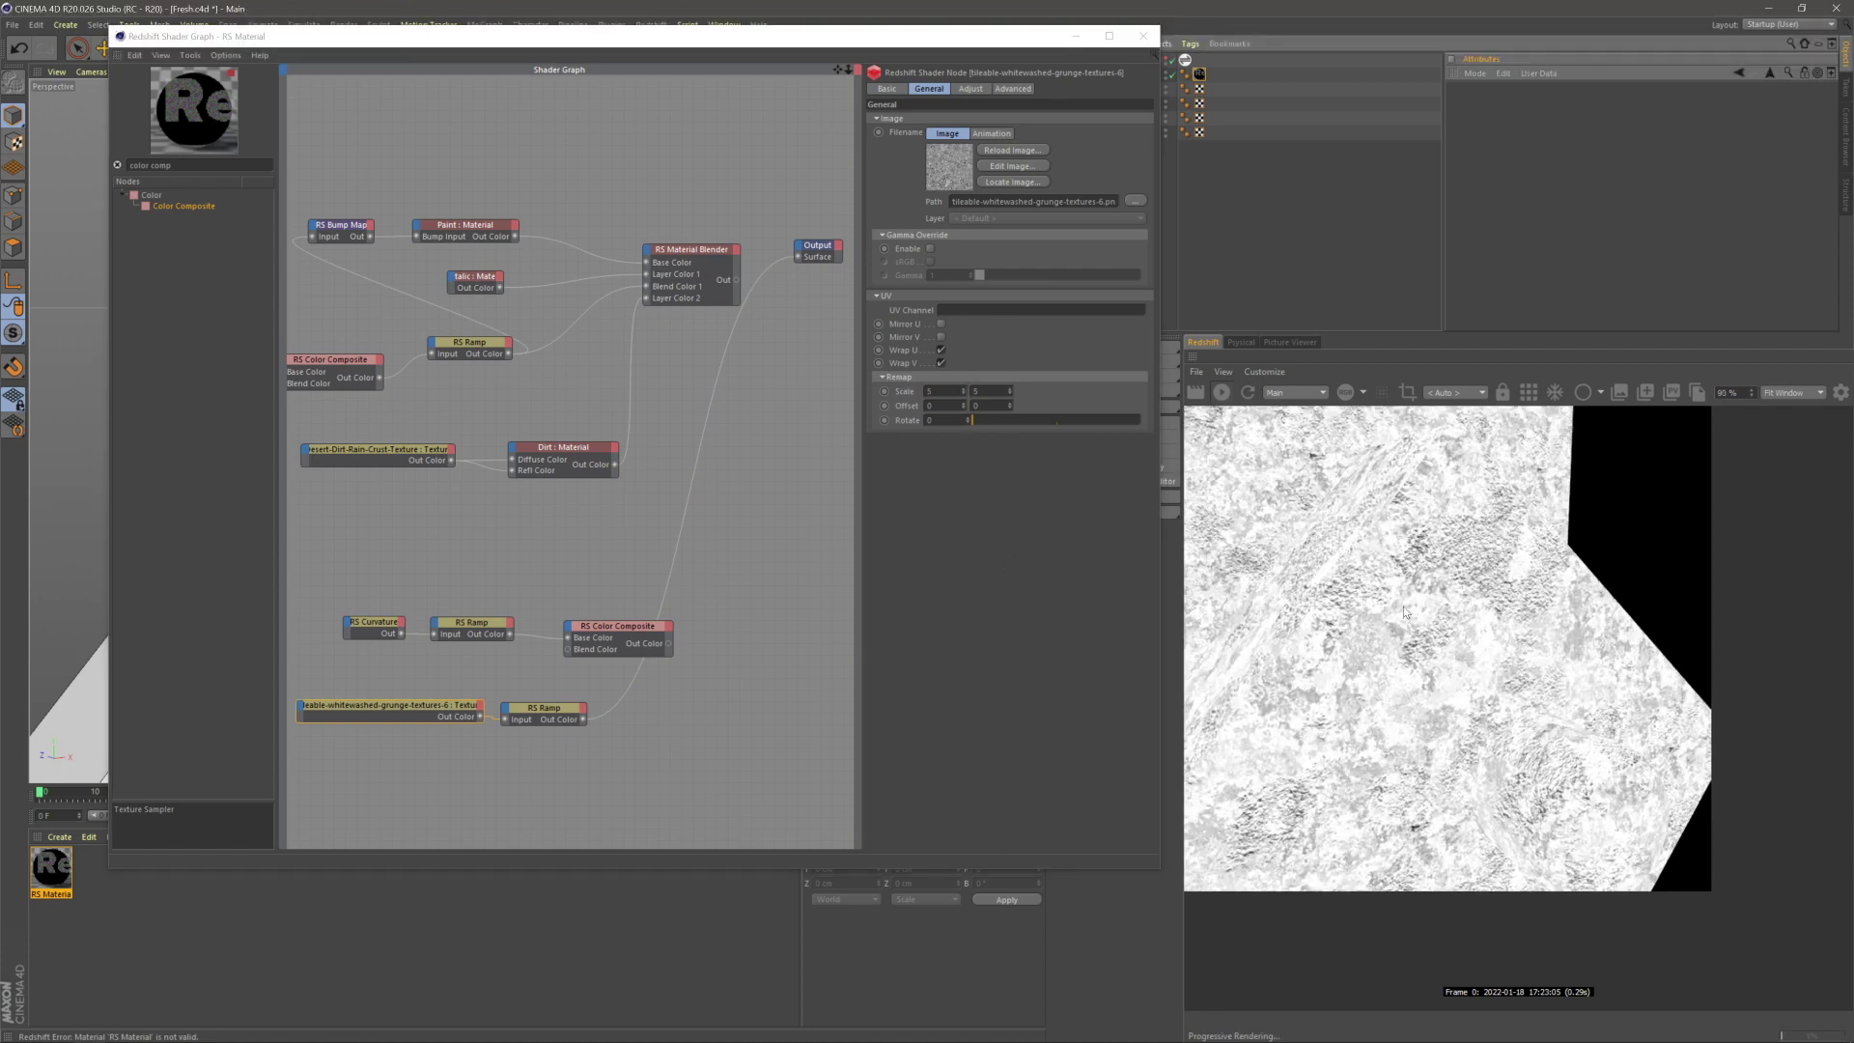
# - Raise the grunge Ramp's contrast by placing the black knot at about 37% and the white knot at about 59%
pyautogui.click(545, 721)
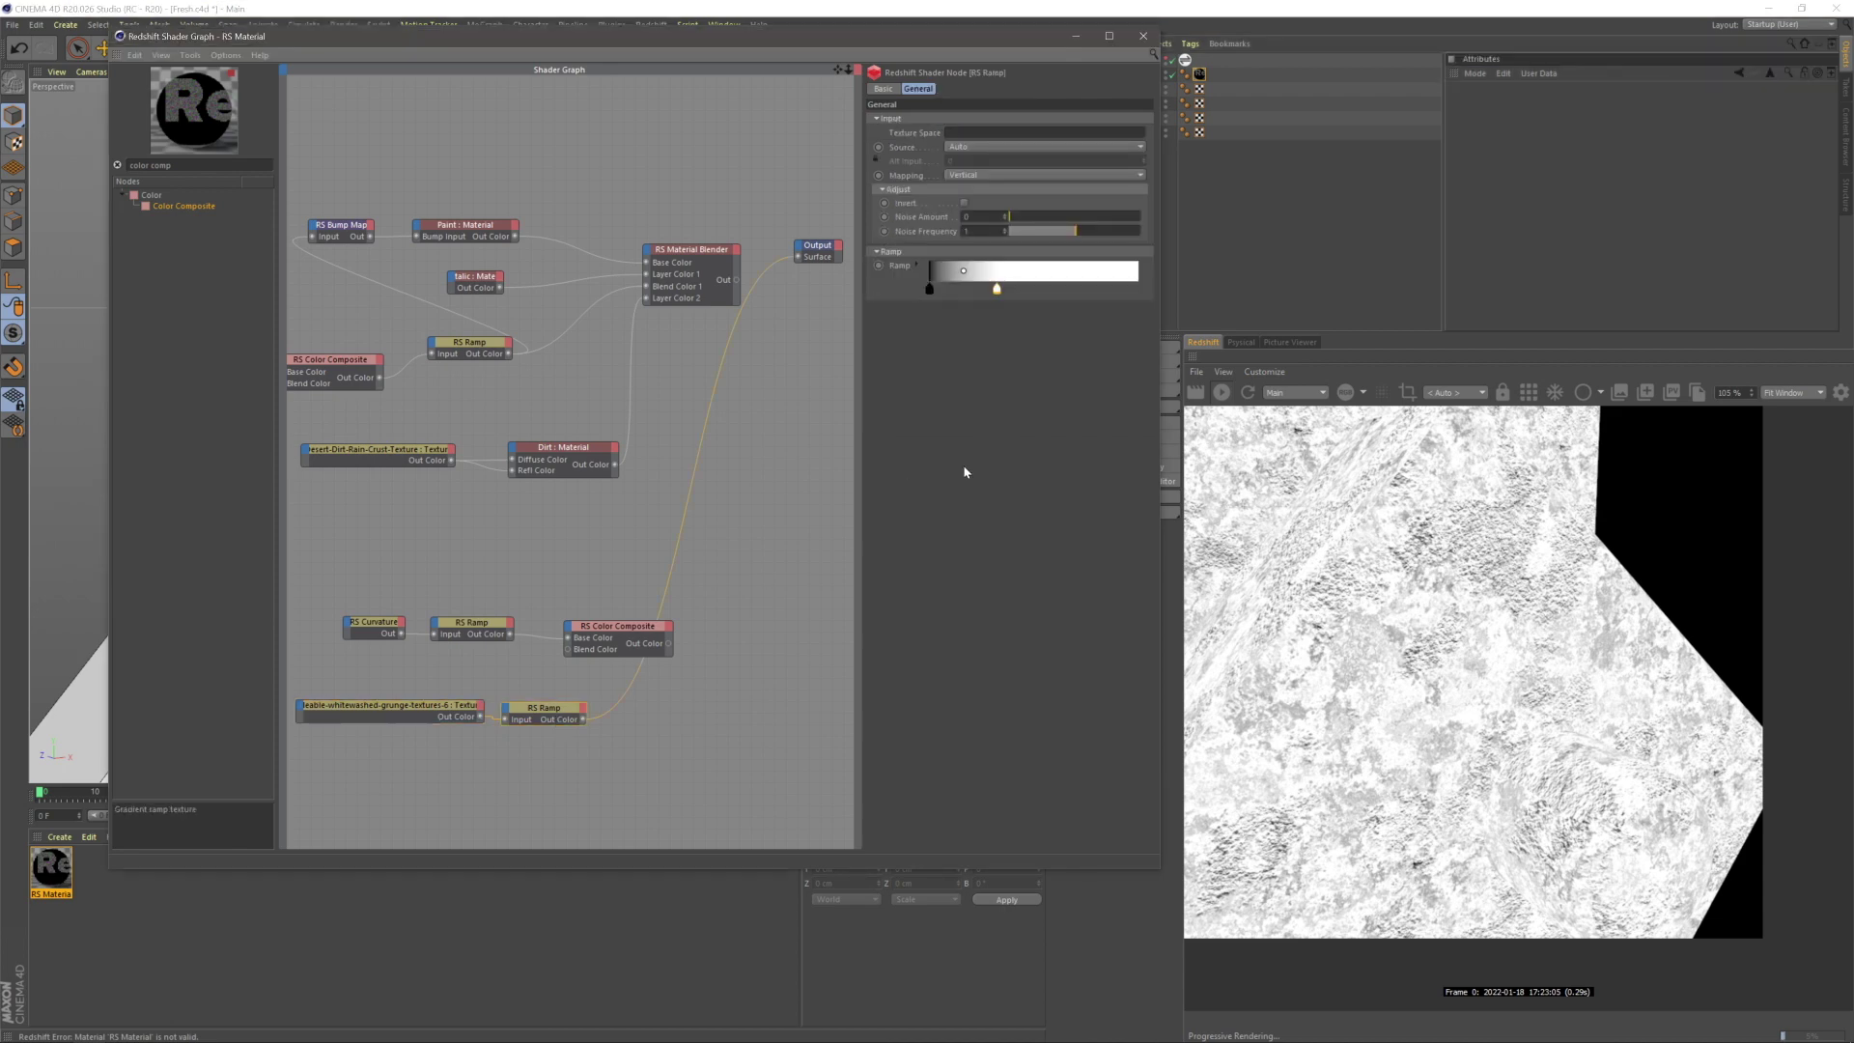
pyautogui.moveTo(996, 289); pyautogui.dragTo(1137, 288)
pyautogui.moveTo(928, 289); pyautogui.dragTo(1006, 289)
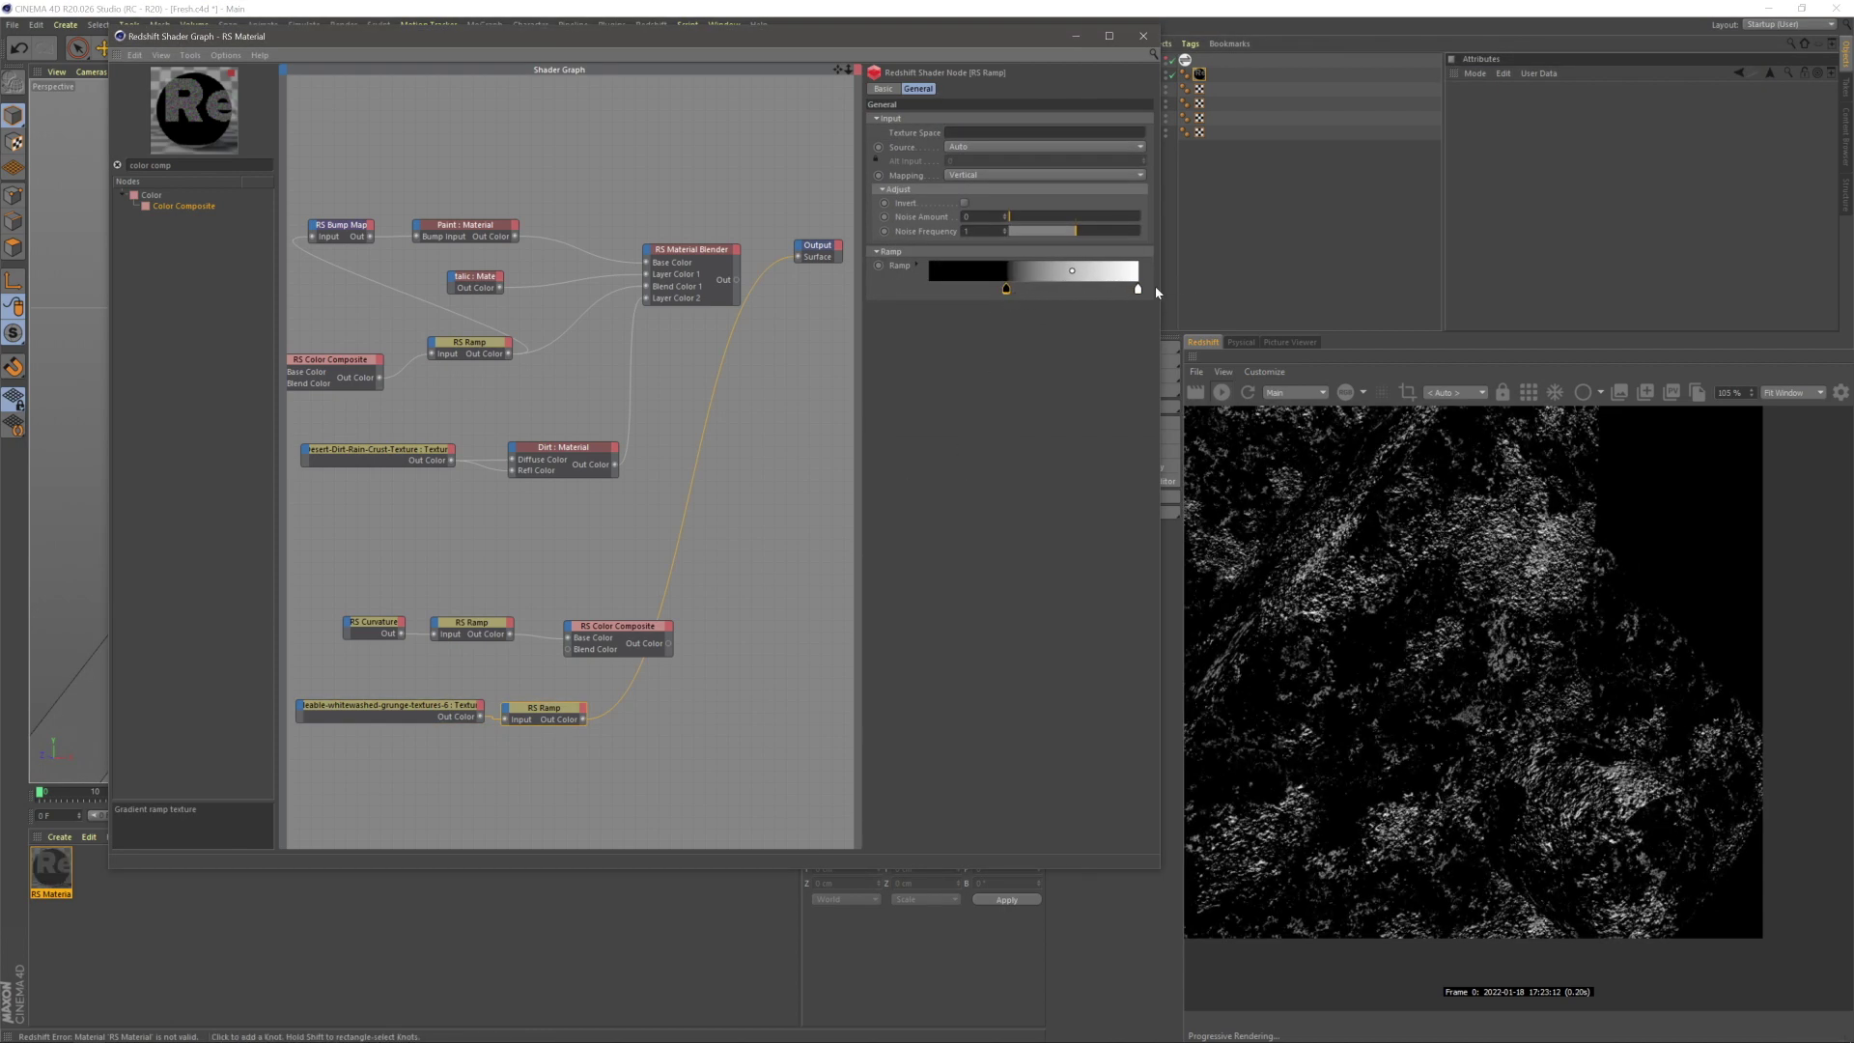
pyautogui.moveTo(1139, 288); pyautogui.dragTo(1060, 300)
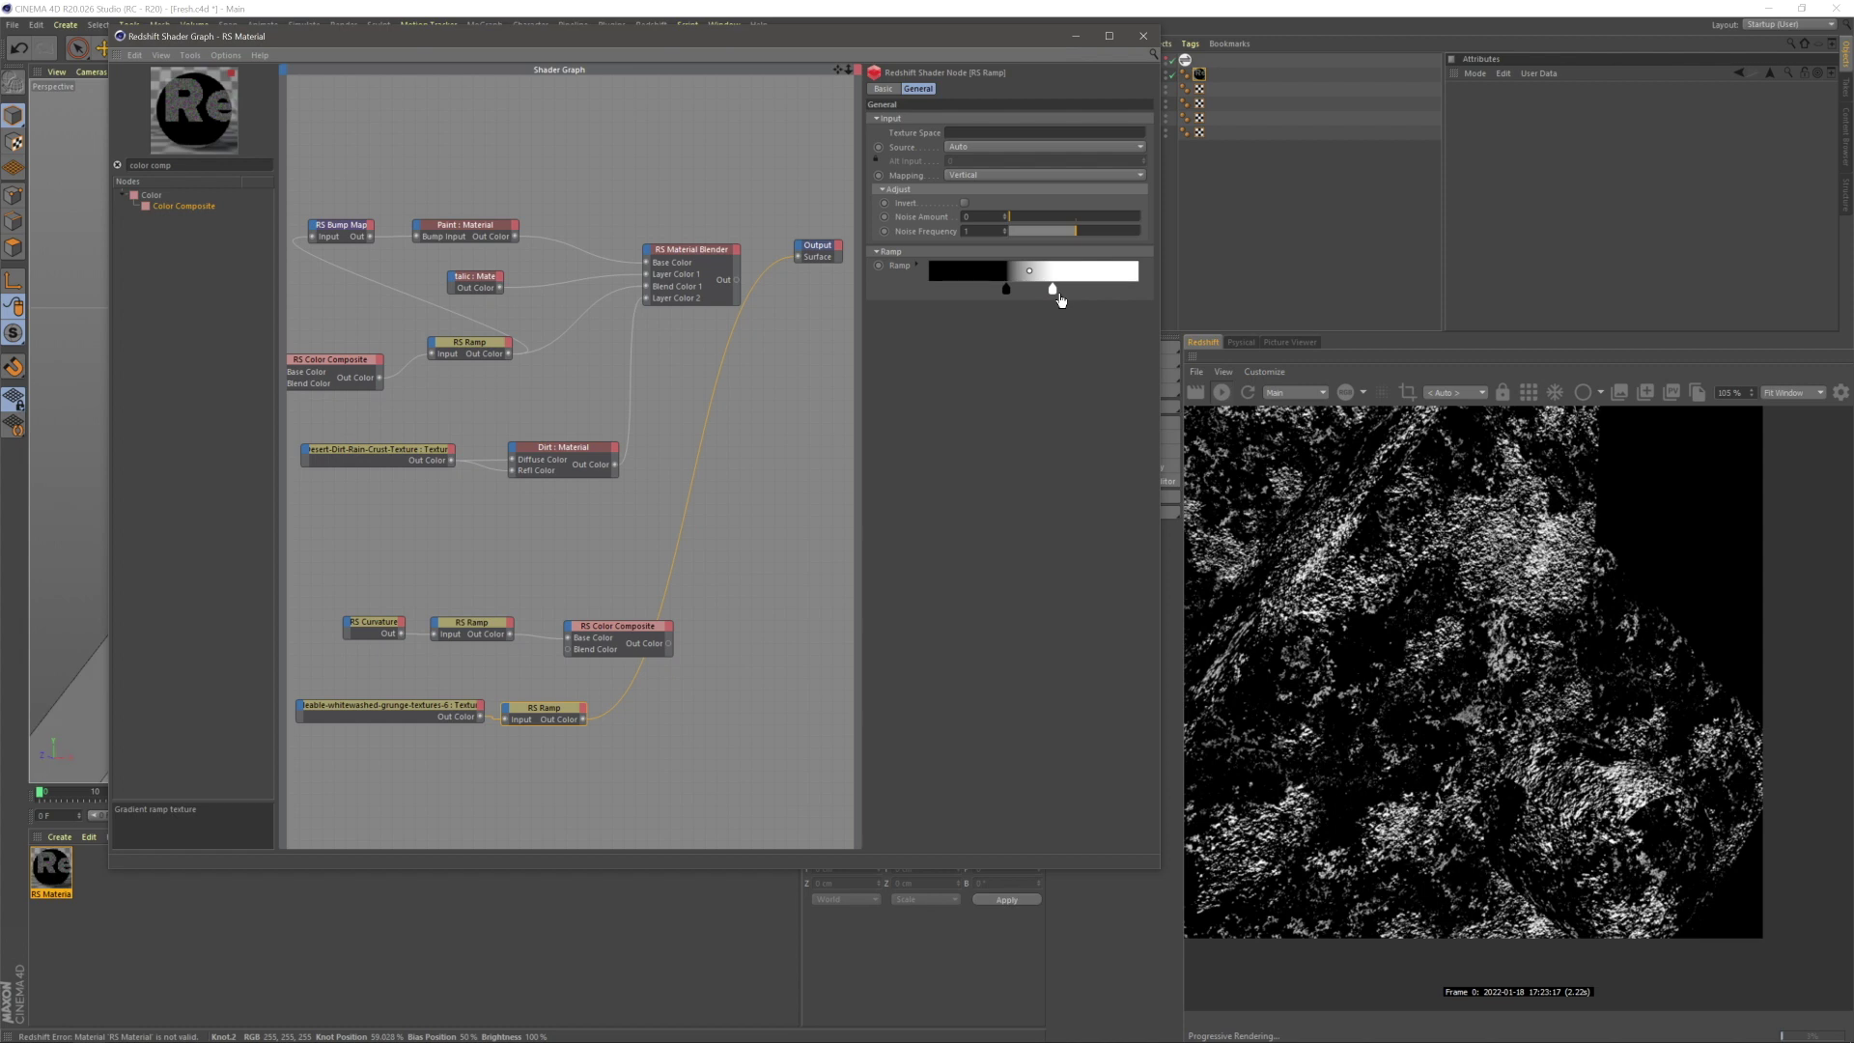
# - Shift the whitewashed grunge texture's UV offset to about 0.011 and 0.106
pyautogui.click(394, 712)
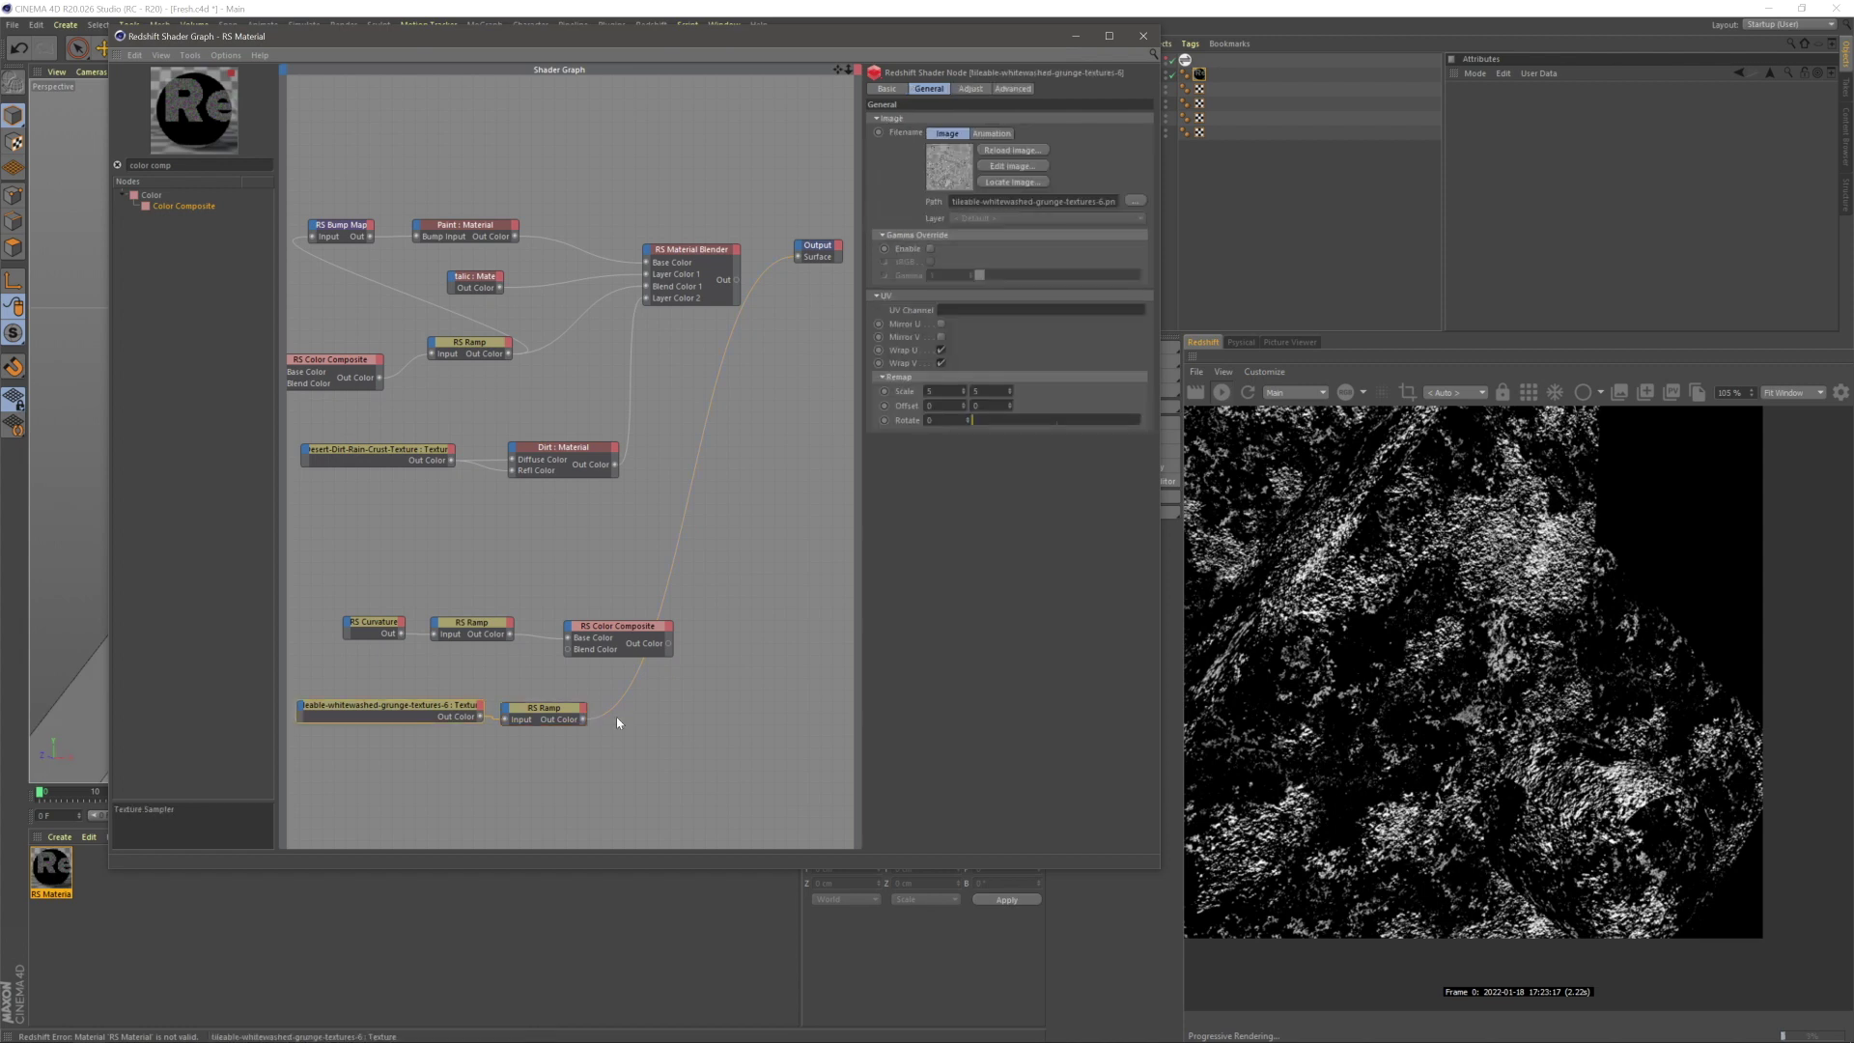
pyautogui.scroll(4, 1567, 698)
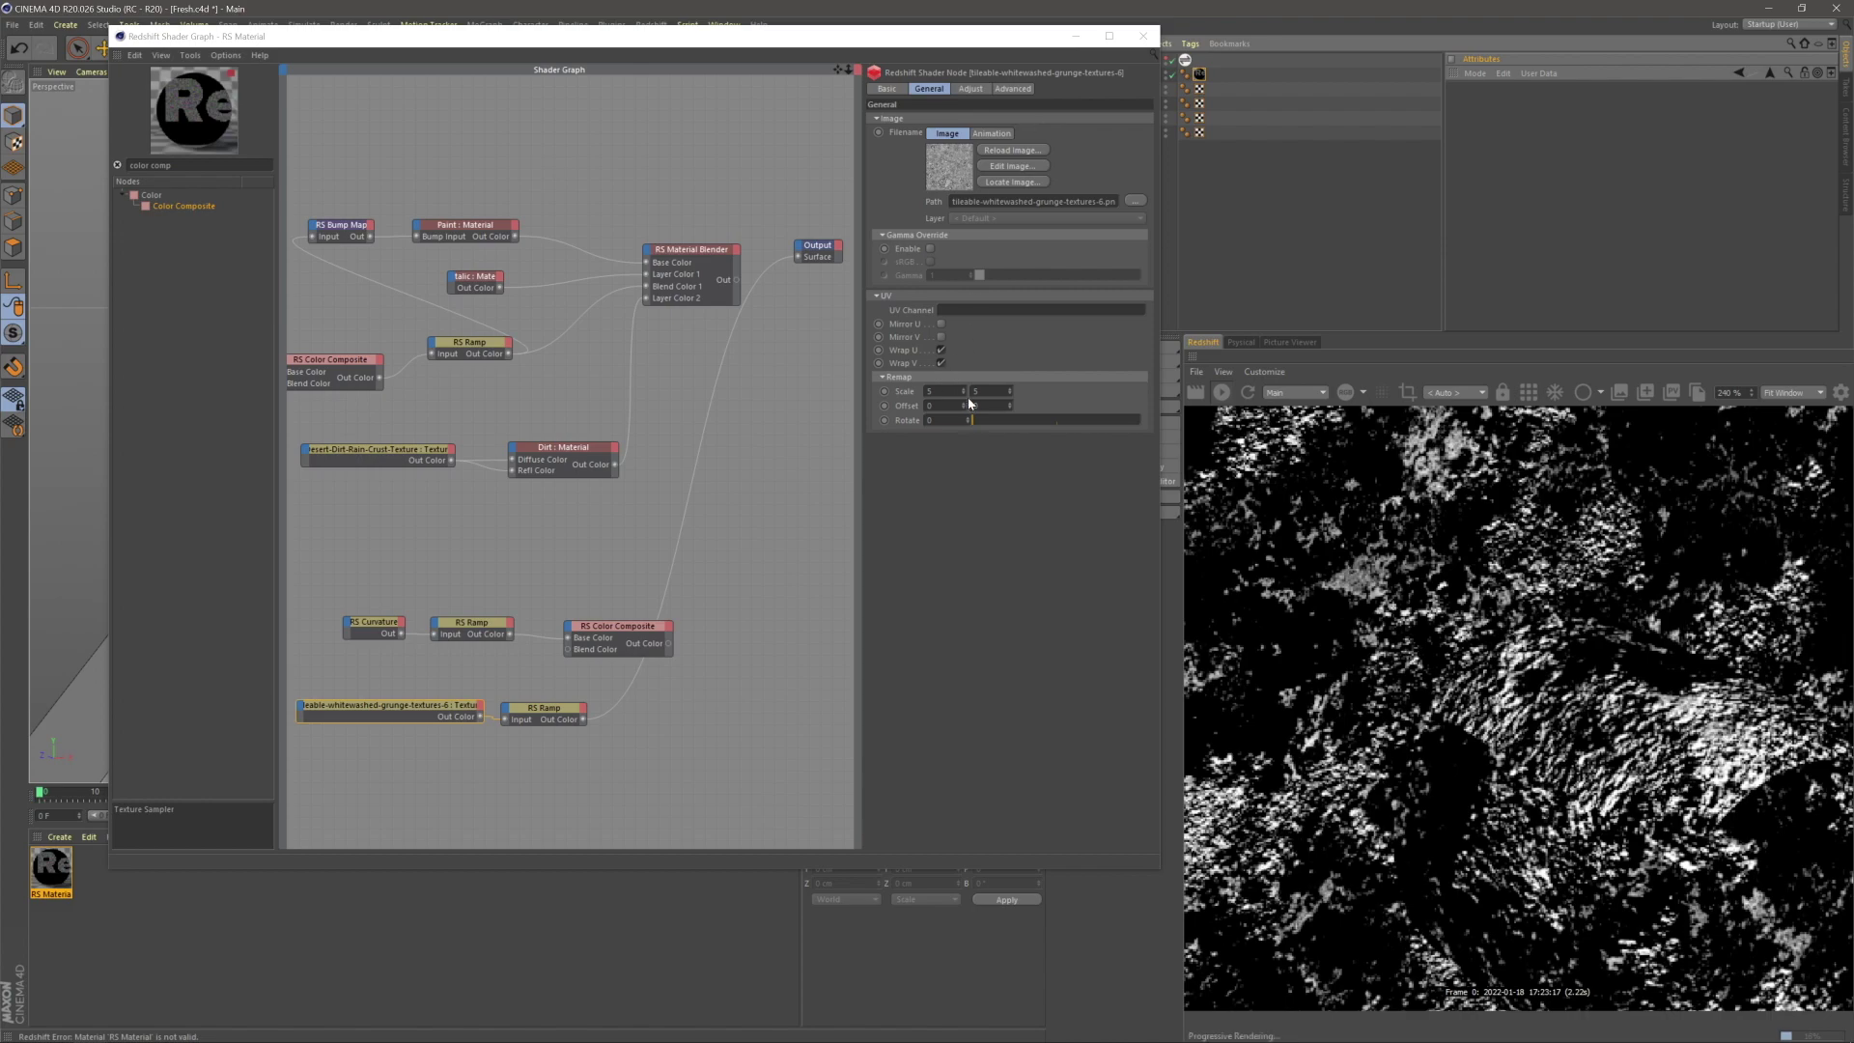
pyautogui.moveTo(962, 406); pyautogui.dragTo(1012, 410)
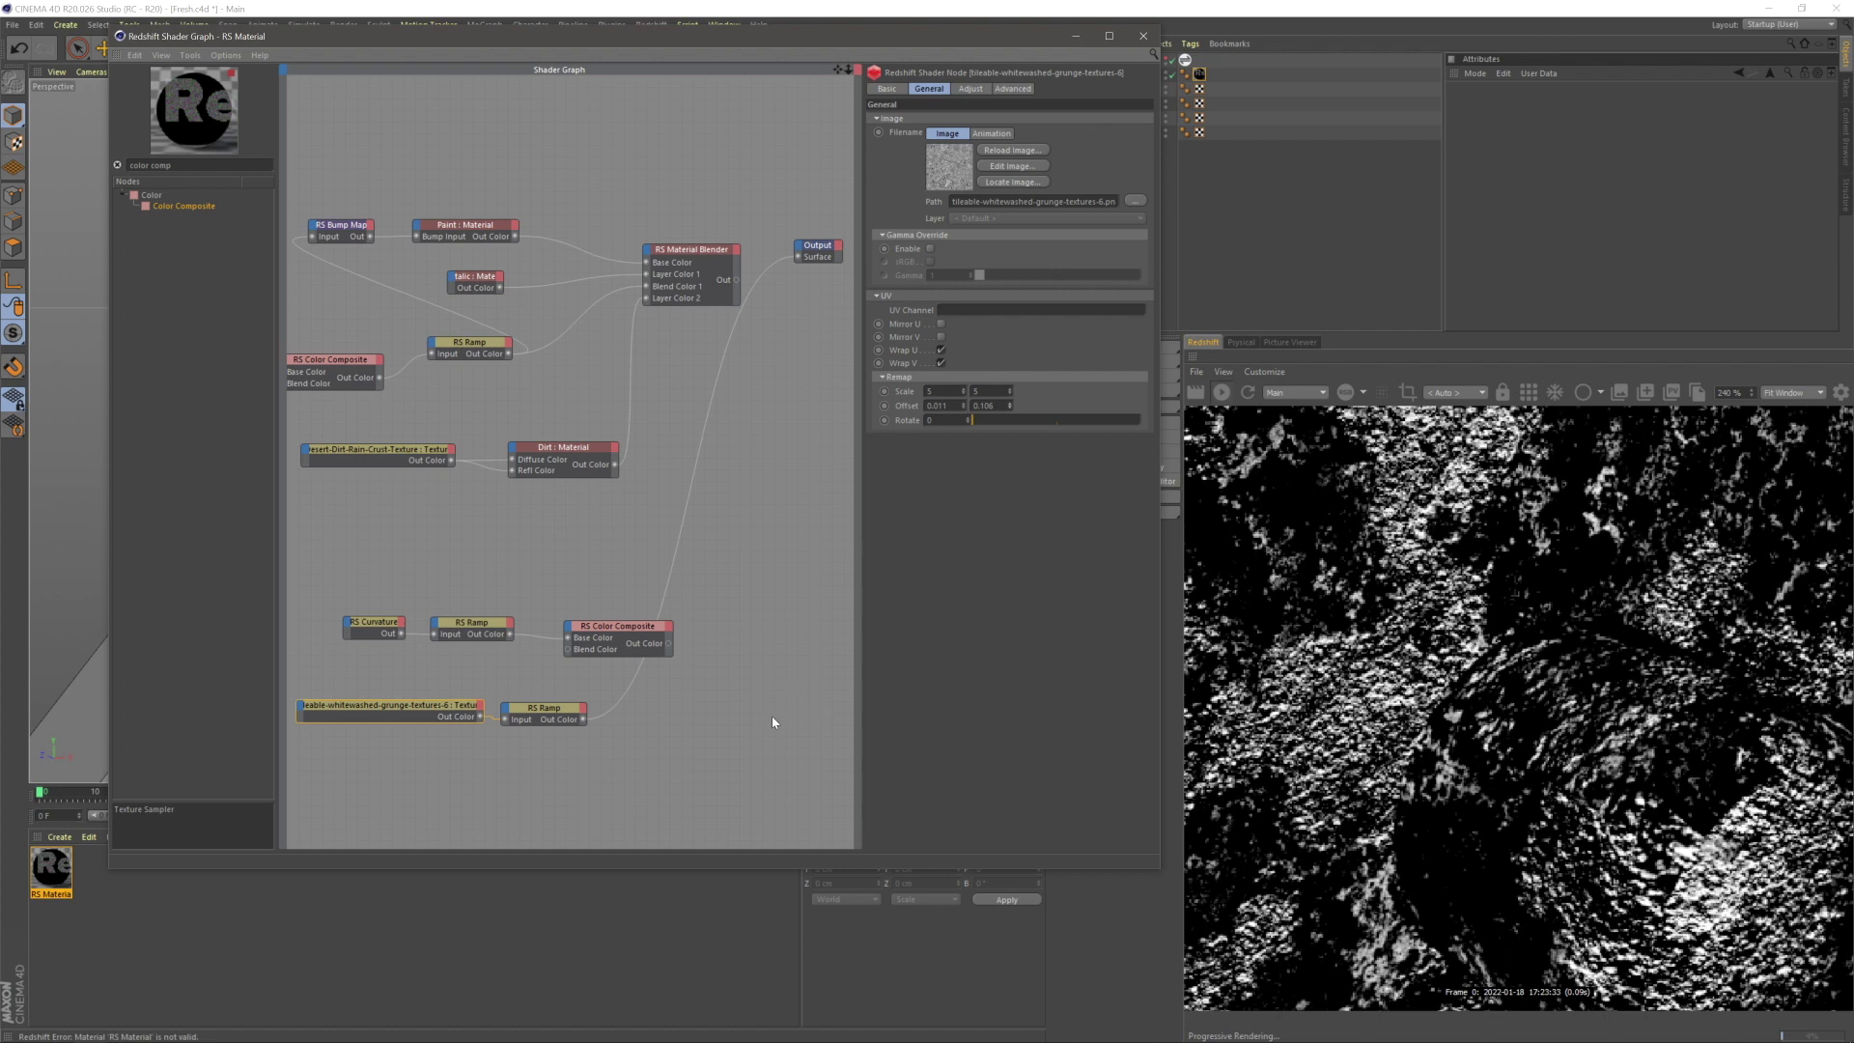
# - Reroute the grunge Ramp from the Output to the lower Color Composite's Blend Color and tuck the grunge nodes below the curvature ones
pyautogui.click(680, 712)
pyautogui.moveTo(686, 716); pyautogui.dragTo(721, 617, button='middle')
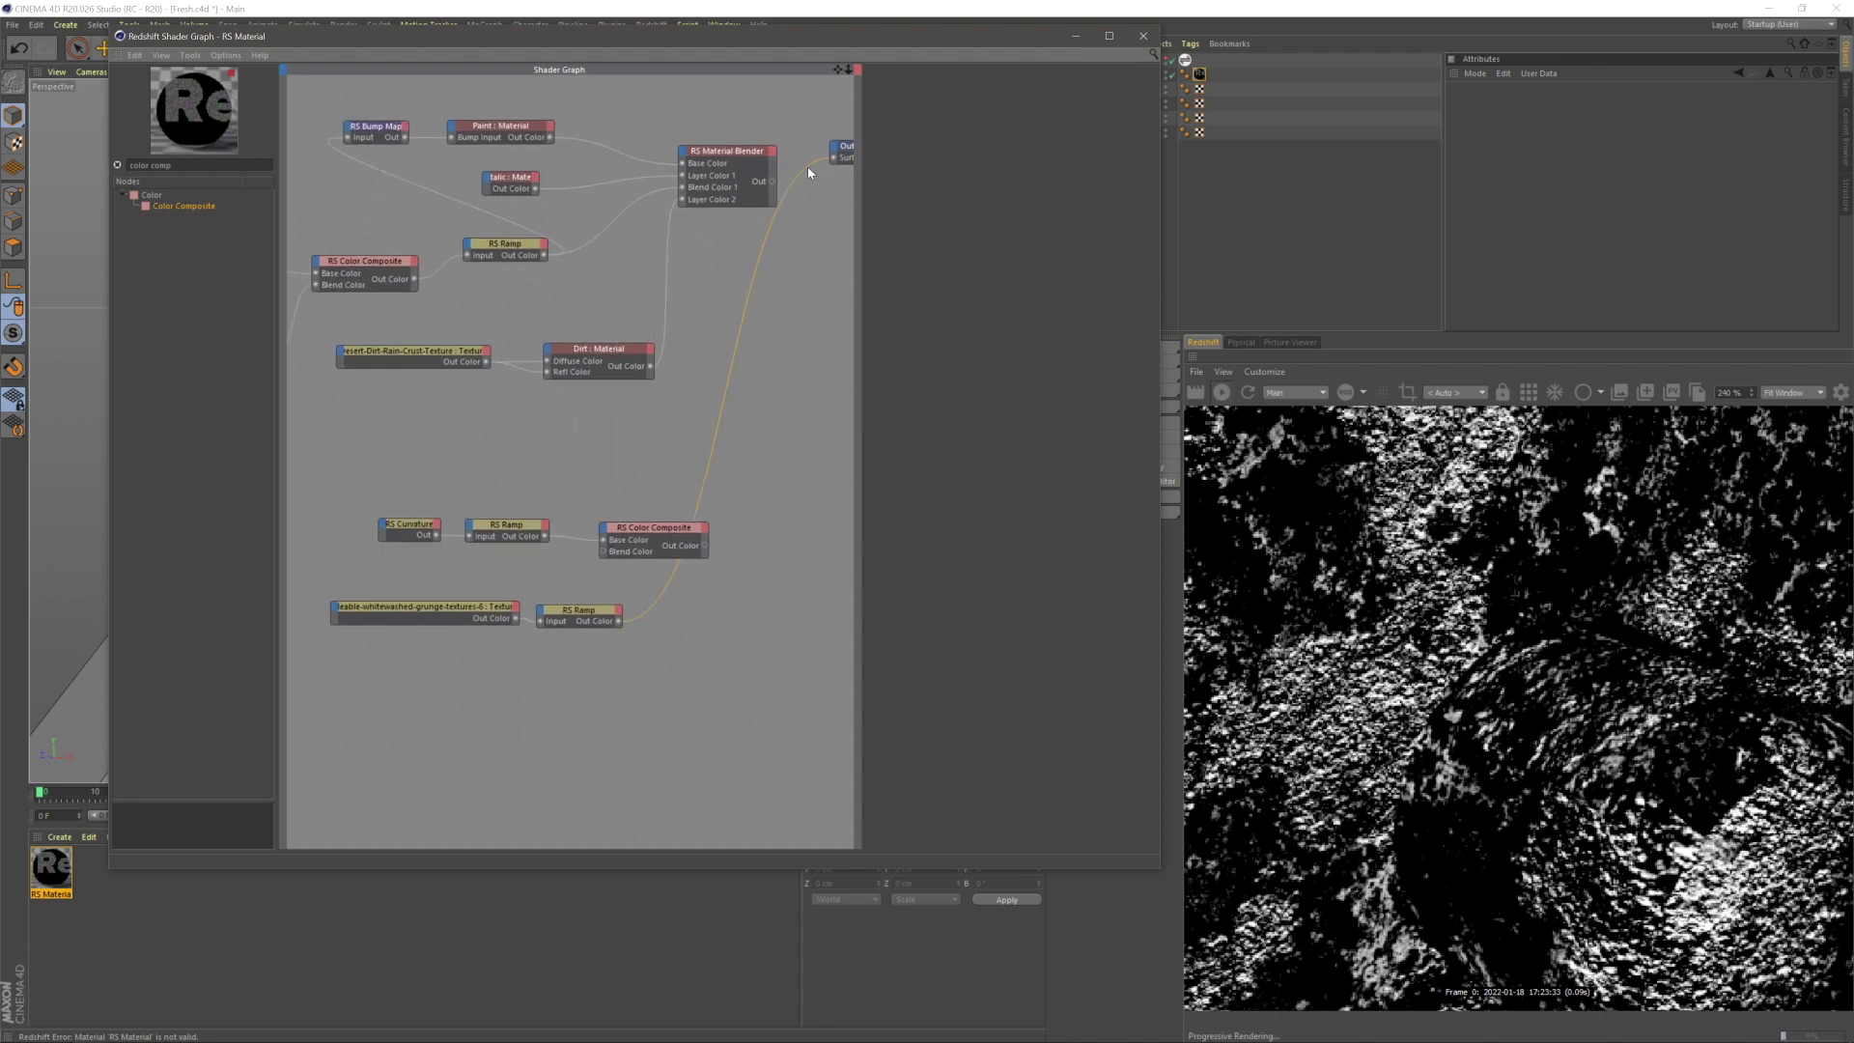
pyautogui.moveTo(770, 335); pyautogui.dragTo(611, 557)
pyautogui.moveTo(603, 689); pyautogui.dragTo(450, 600)
pyautogui.moveTo(562, 610); pyautogui.dragTo(498, 581)
# - Set the lower Color Composite's mode to Multiply and connect it to the Output's Surface to preview the combined mask
pyautogui.click(663, 526)
pyautogui.click(967, 147)
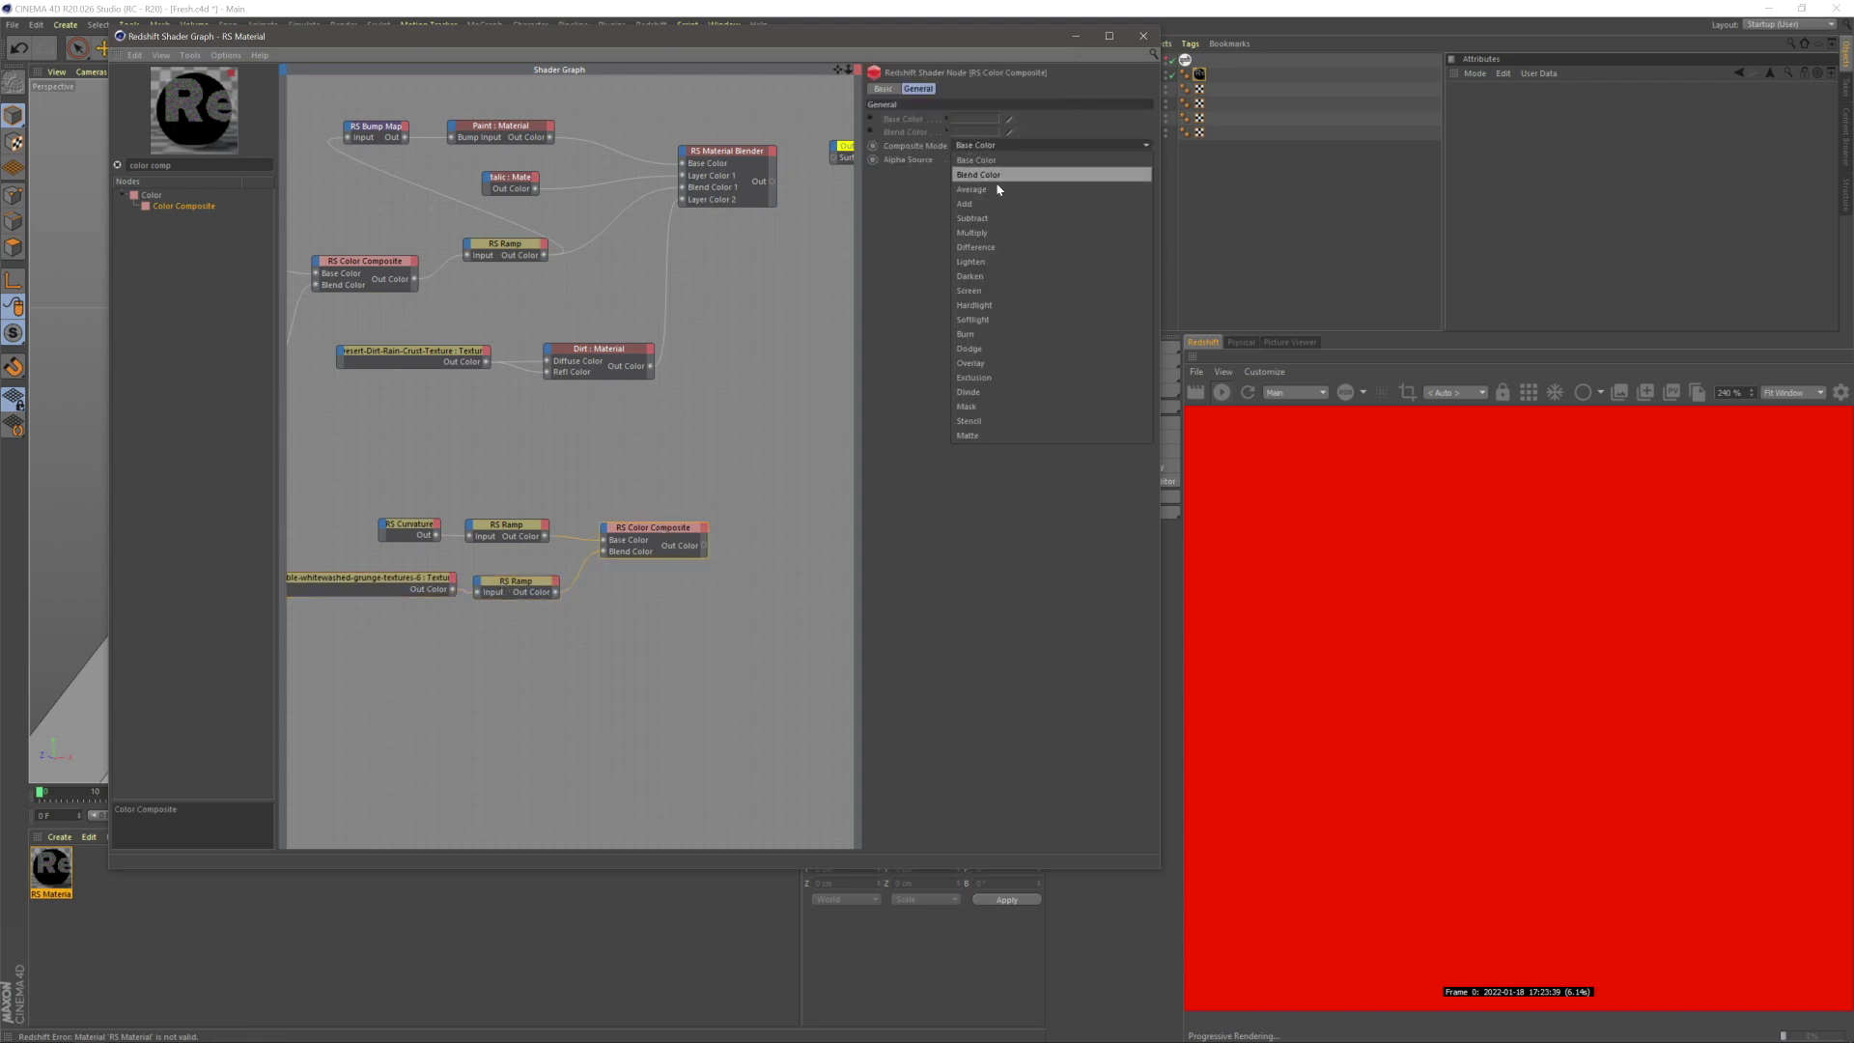
pyautogui.click(980, 218)
pyautogui.moveTo(792, 357); pyautogui.dragTo(659, 425, button='middle')
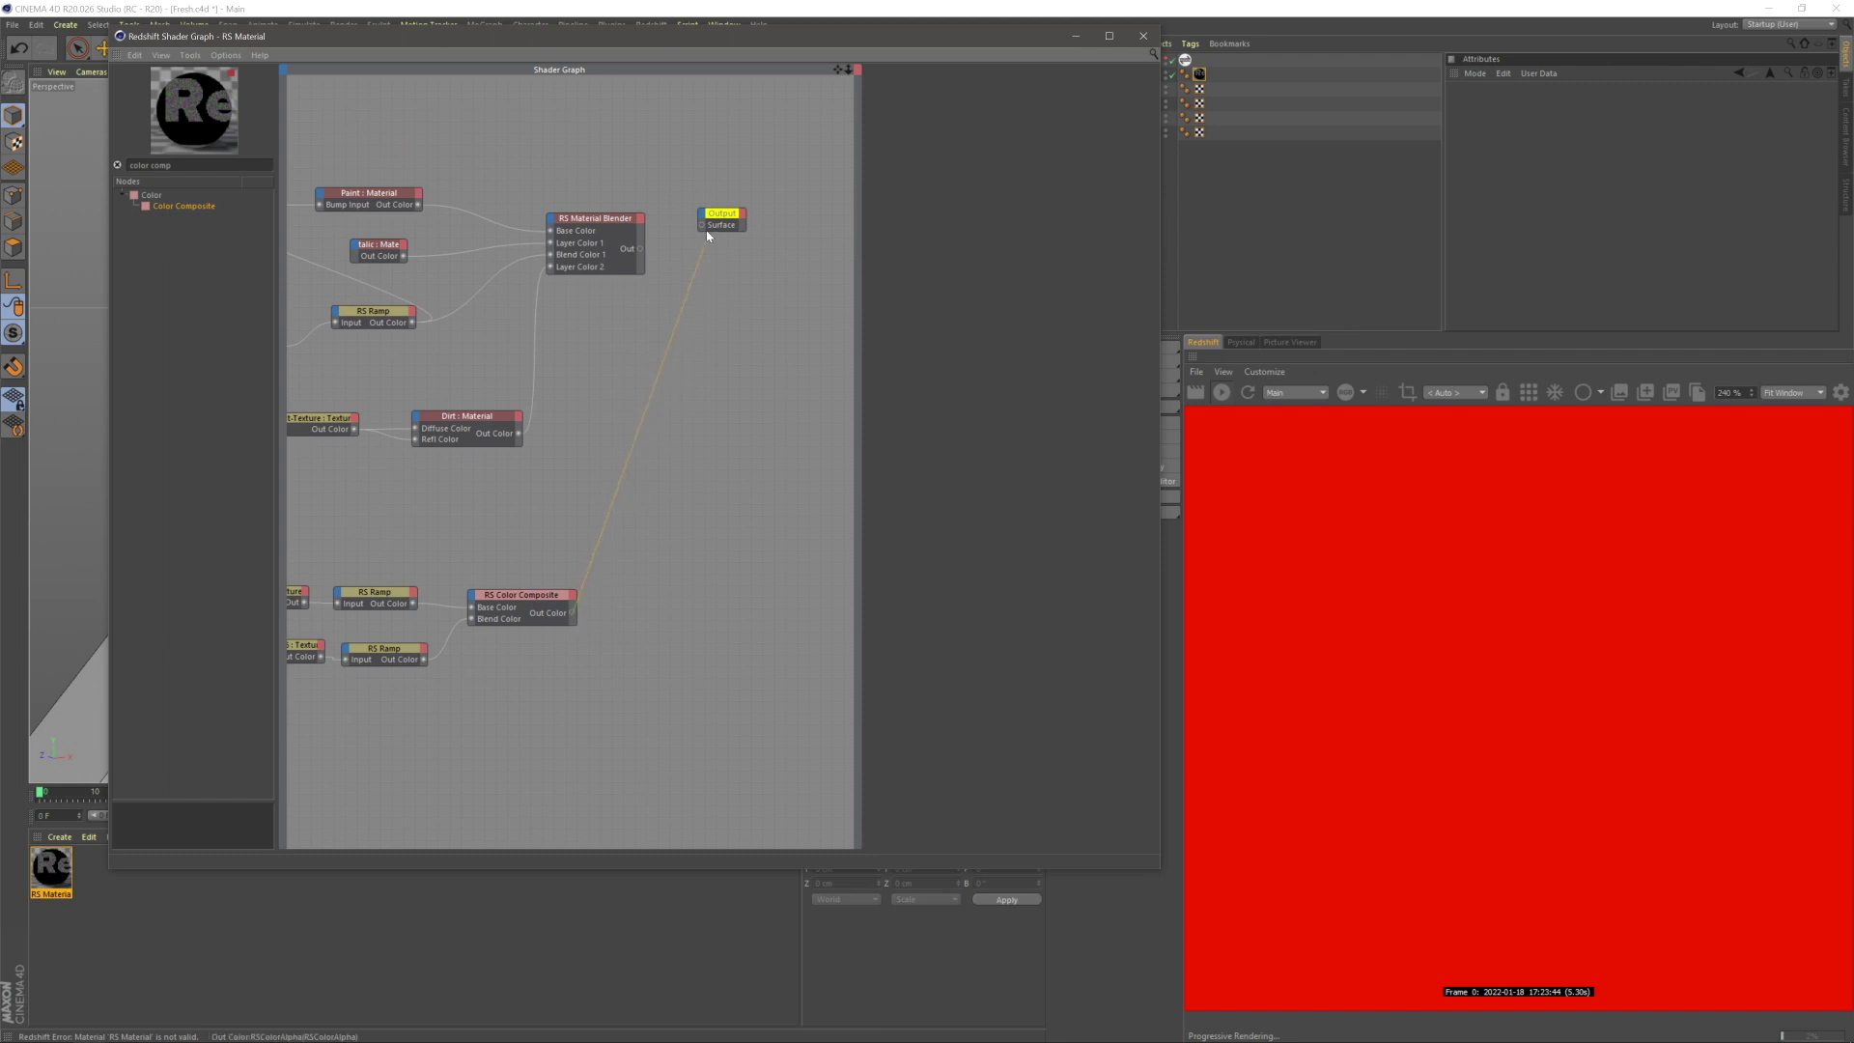
pyautogui.moveTo(702, 230); pyautogui.dragTo(702, 226)
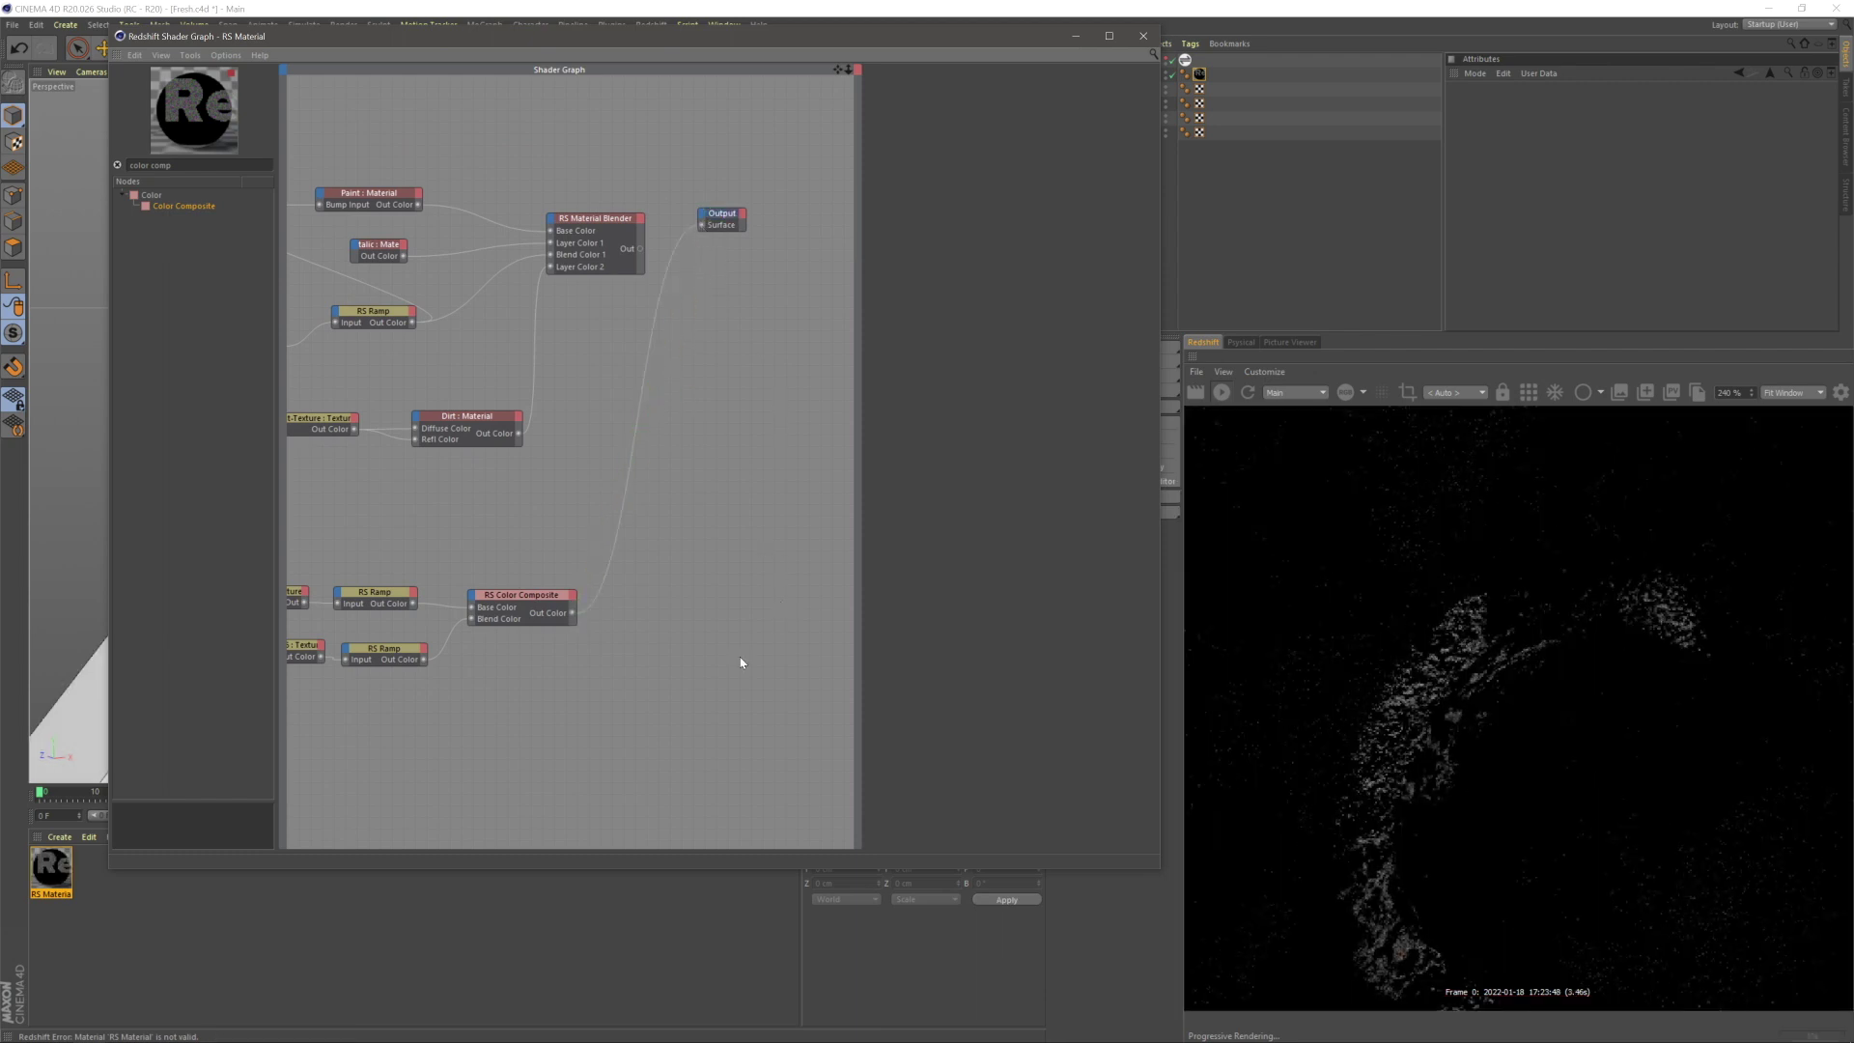
pyautogui.click(1481, 749)
pyautogui.scroll(-3, 1434, 664)
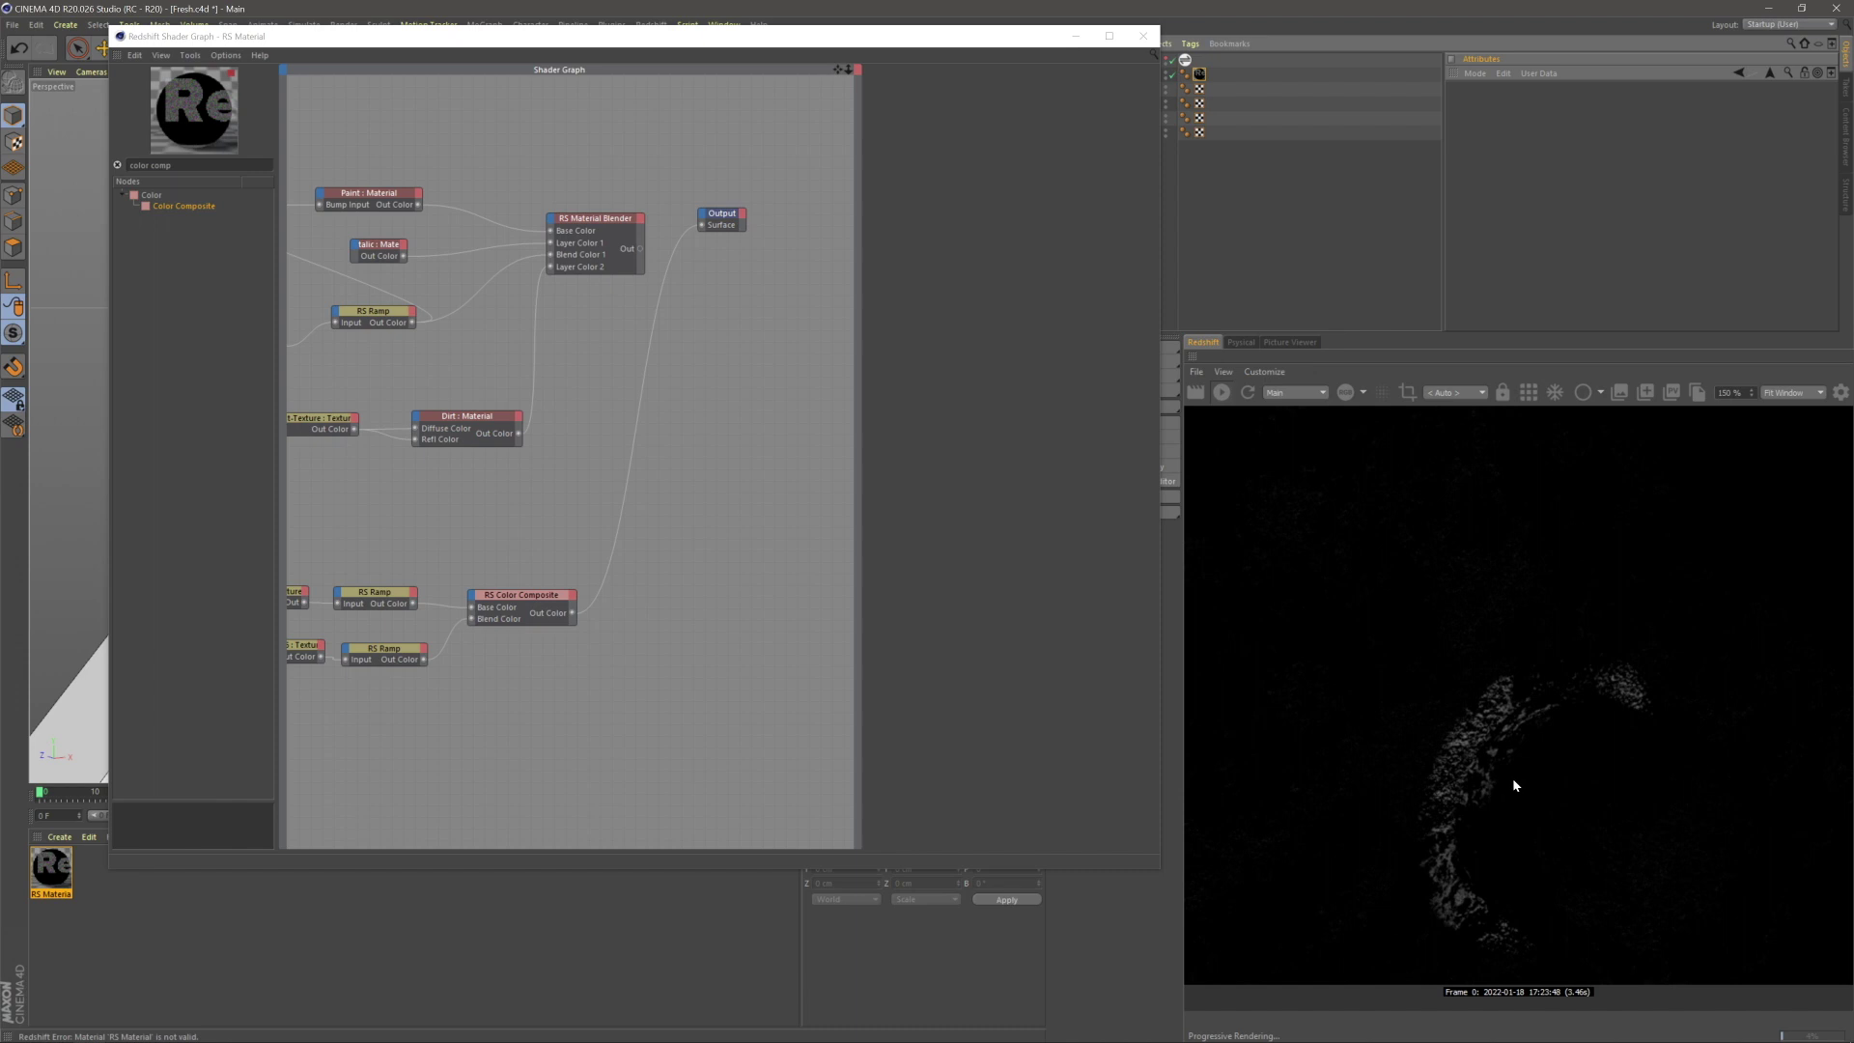
# - Duplicate the grunge Ramp and insert the copy between the lower Color Composite and the Output
pyautogui.click(553, 530)
pyautogui.moveTo(390, 514); pyautogui.dragTo(469, 516, button='middle')
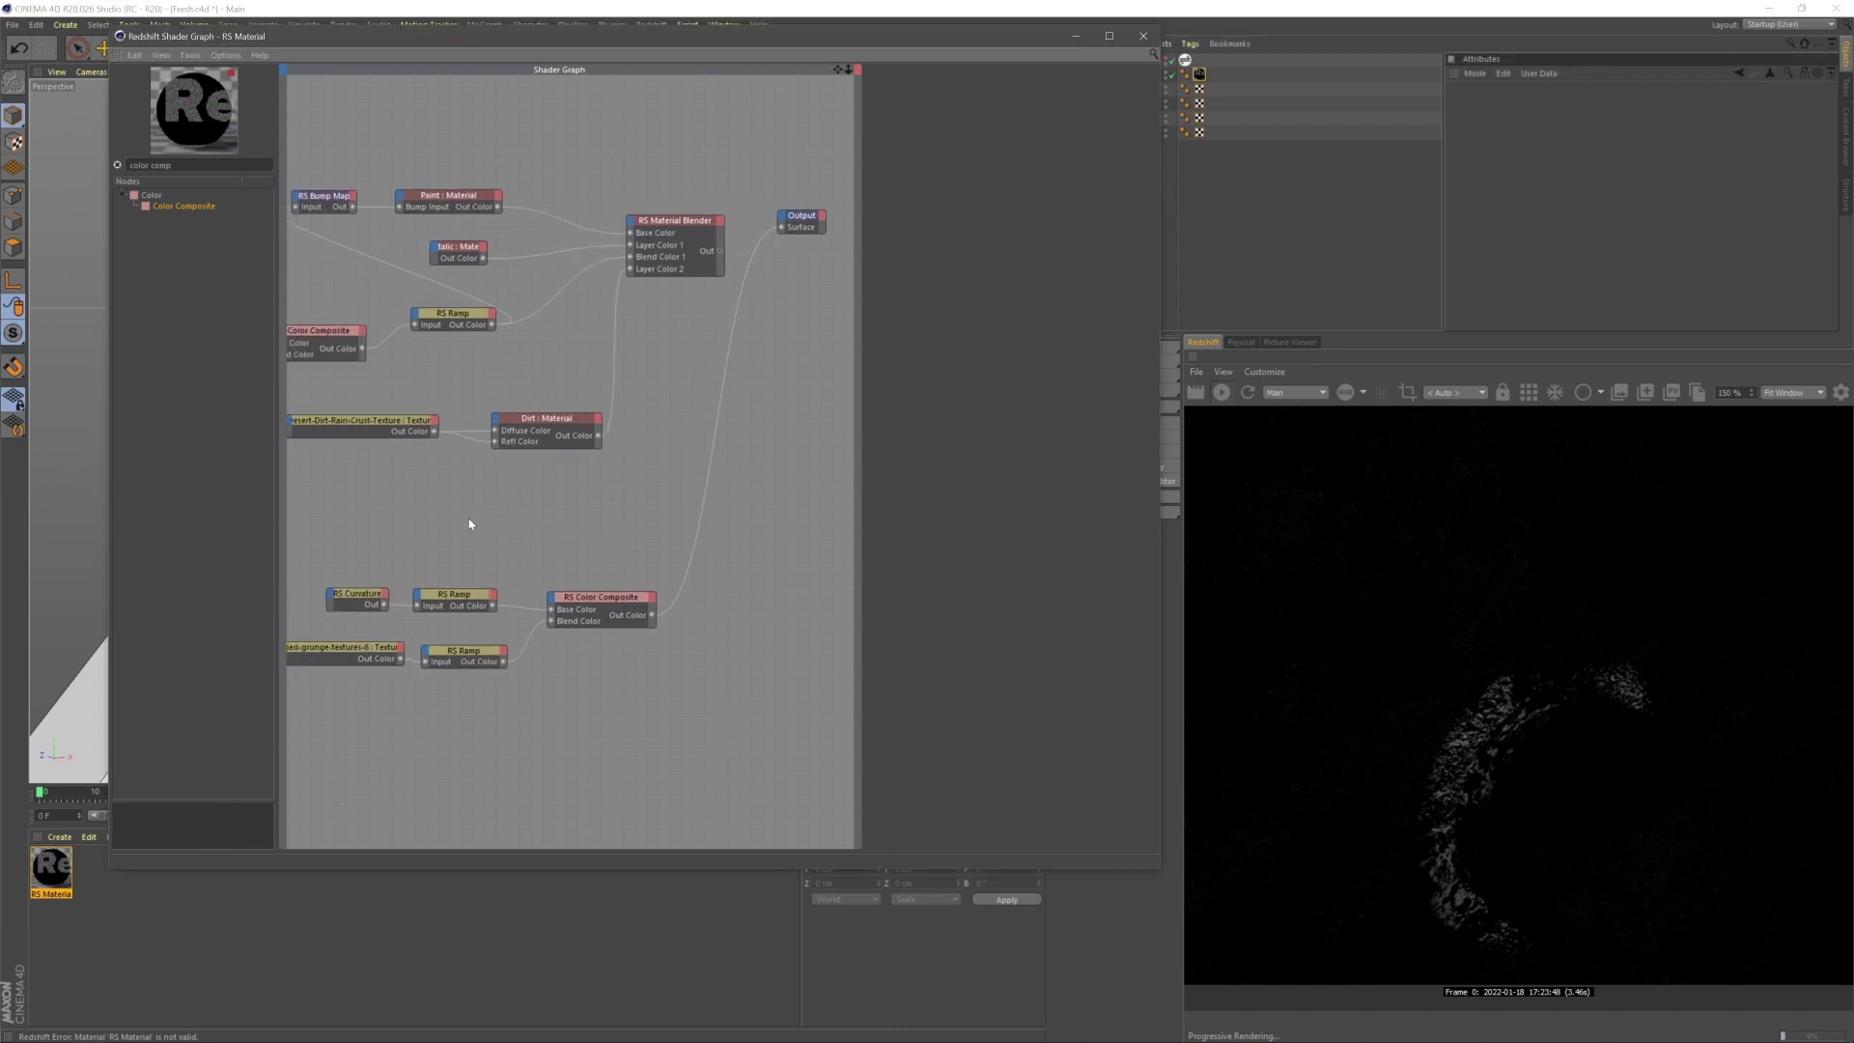
pyautogui.click(471, 661)
pyautogui.keyDown('ctrl'); pyautogui.moveTo(468, 653); pyautogui.dragTo(740, 565); pyautogui.keyUp('ctrl')
pyautogui.moveTo(782, 229); pyautogui.dragTo(754, 379)
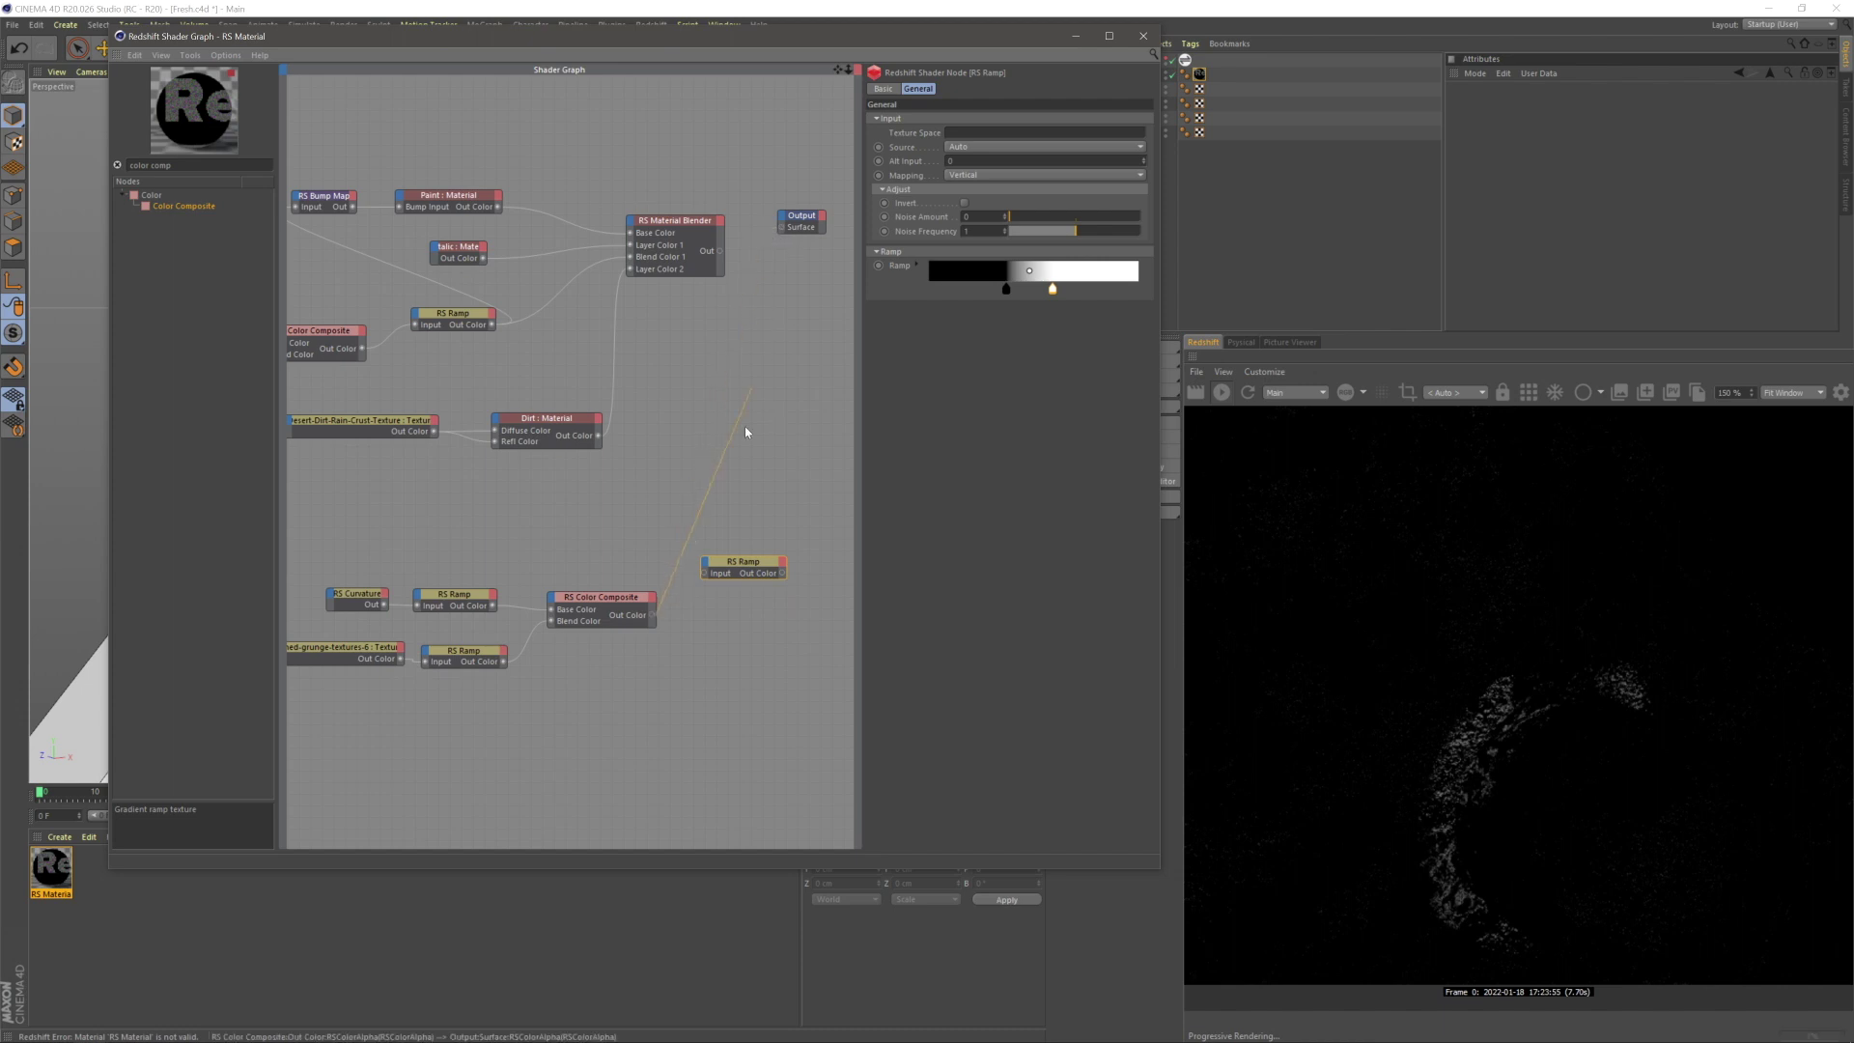
pyautogui.moveTo(703, 577); pyautogui.dragTo(710, 578)
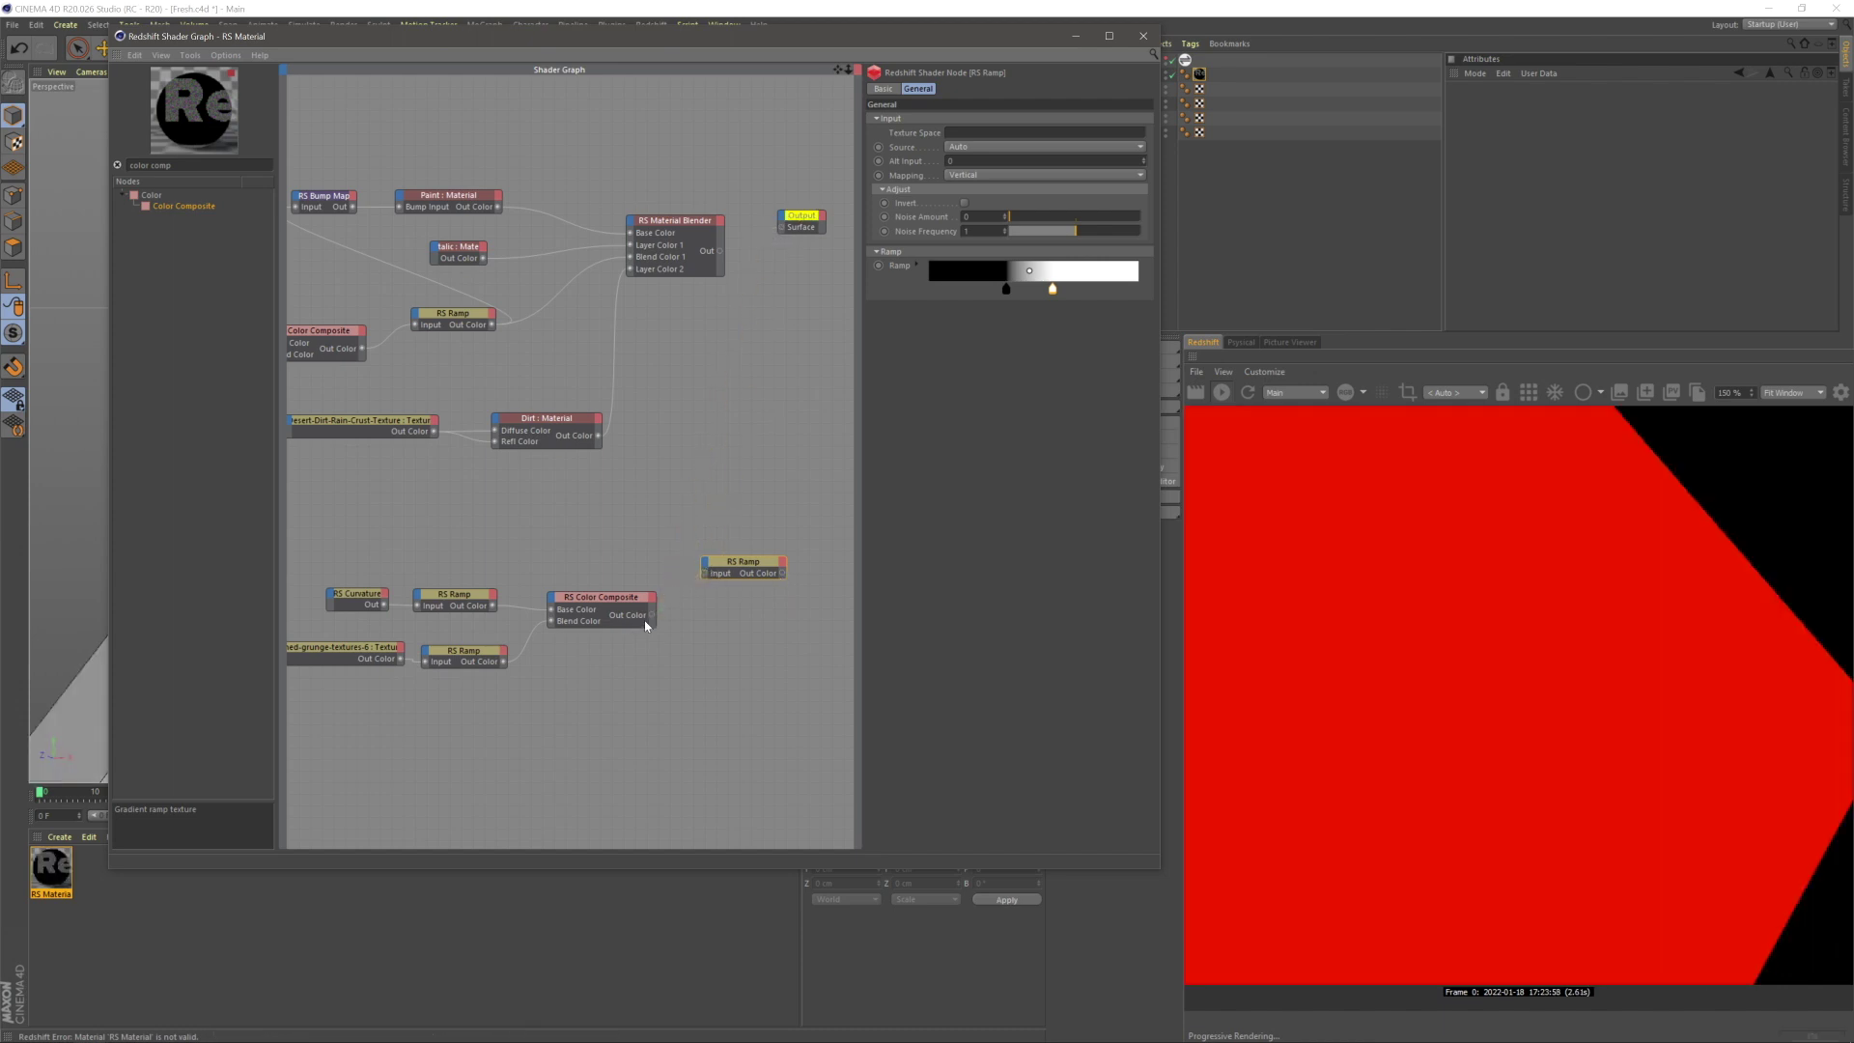
pyautogui.moveTo(707, 577); pyautogui.dragTo(706, 574)
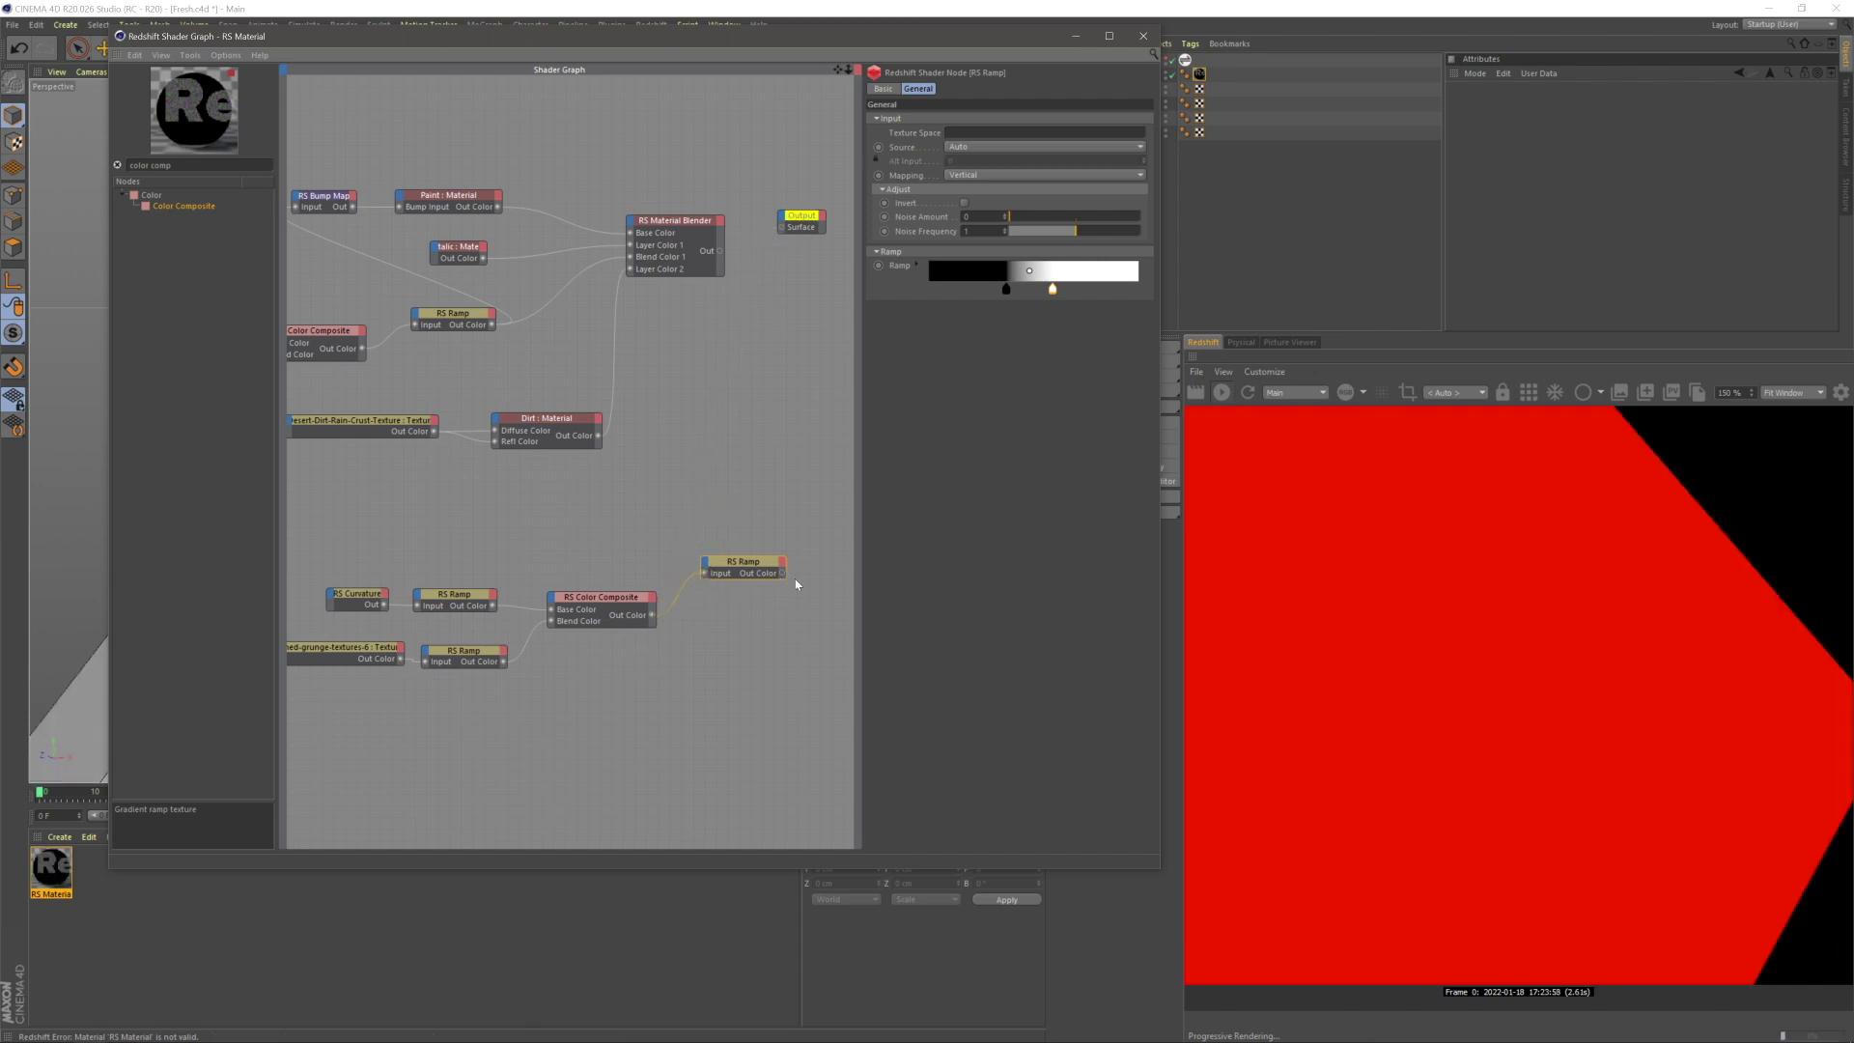
pyautogui.moveTo(784, 270); pyautogui.dragTo(781, 227)
# - Brighten the new mask Ramp by moving its black knot to the start and its white knot to about 27%
pyautogui.moveTo(1005, 289); pyautogui.dragTo(909, 287)
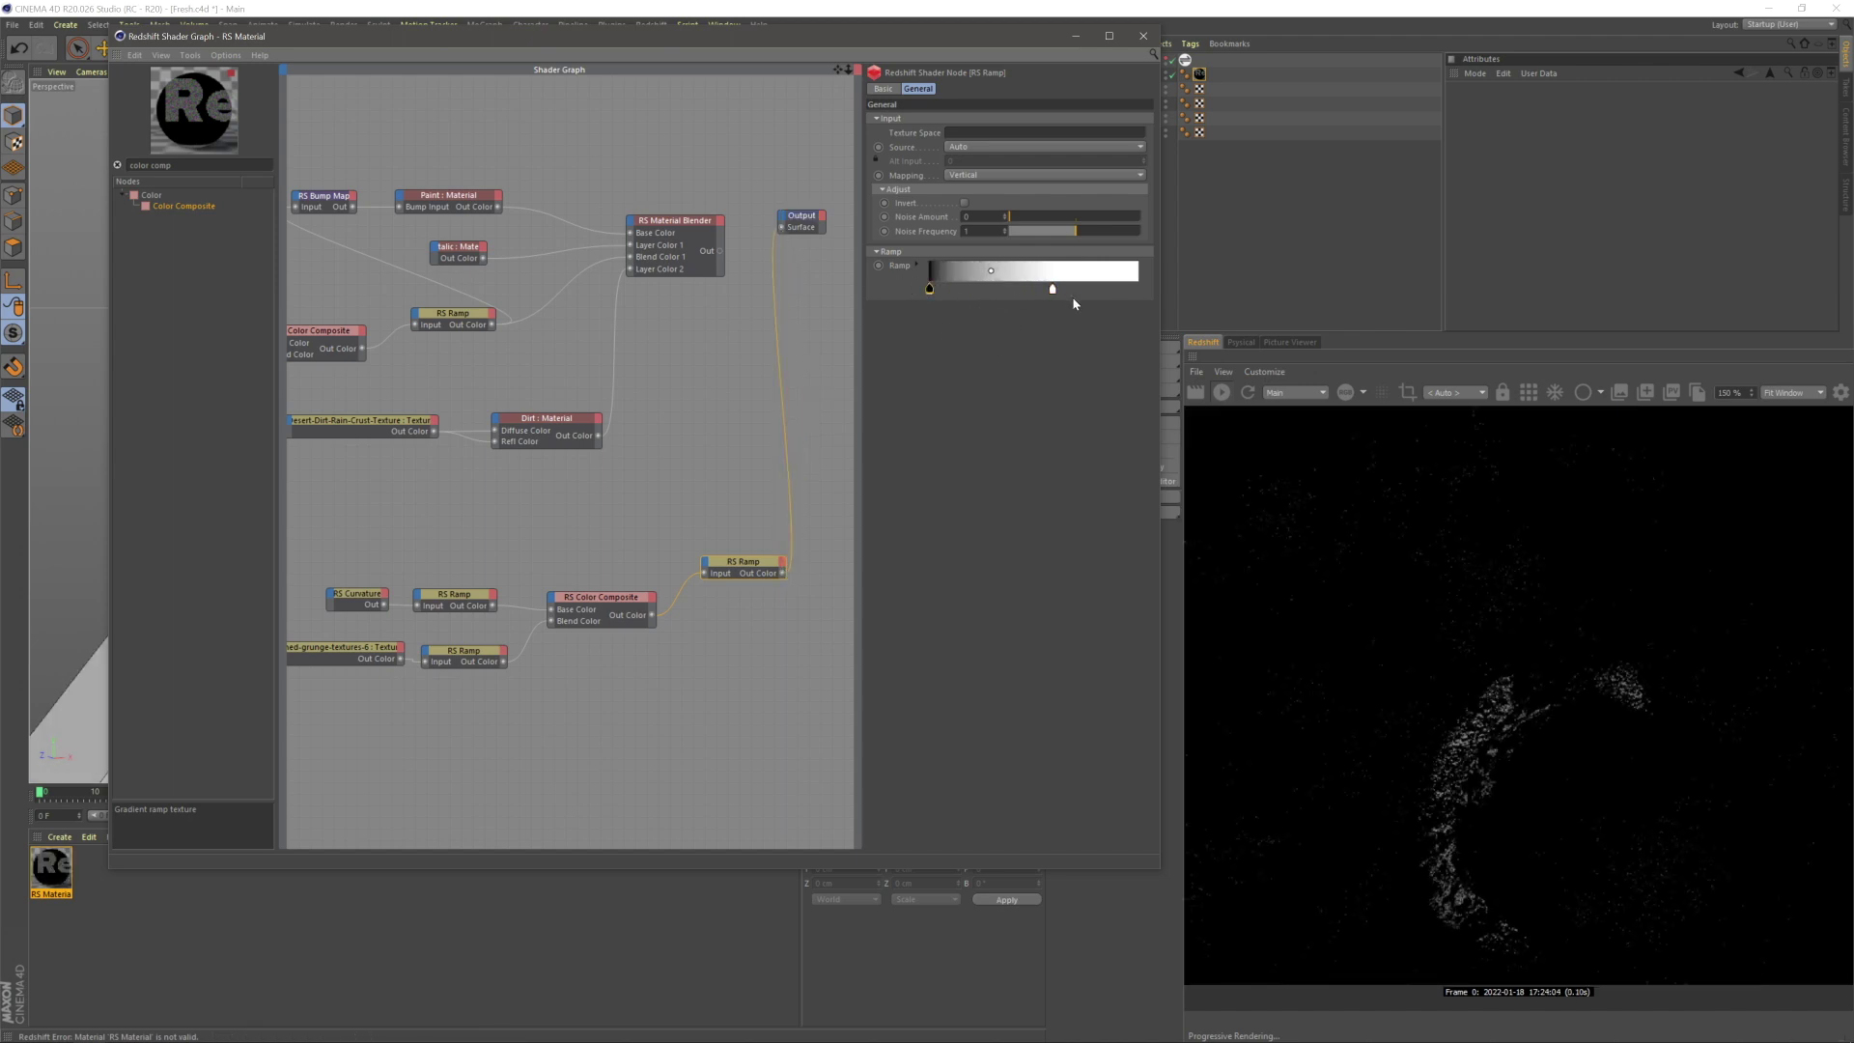
pyautogui.moveTo(1054, 290); pyautogui.dragTo(988, 292)
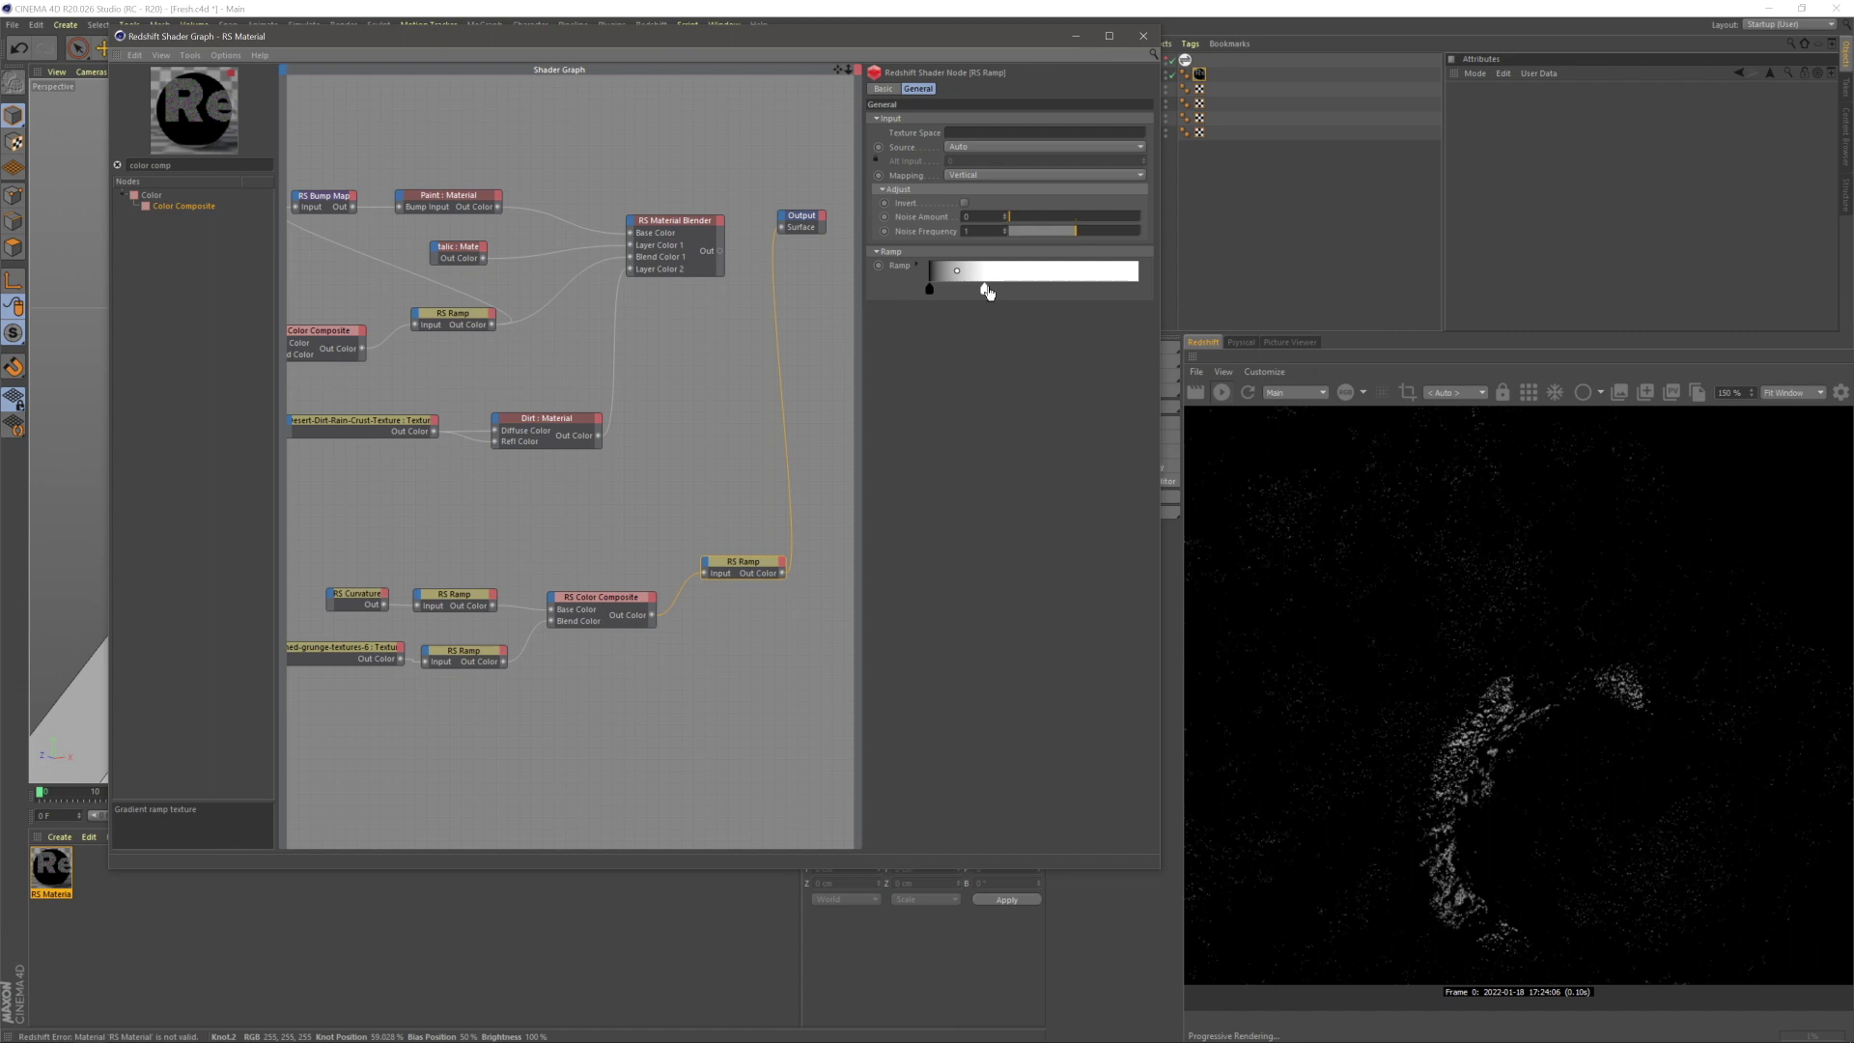
pyautogui.click(771, 670)
# - Line up the mask Ramp with its composite and move the whole dirt mask network beneath the Dirt material
pyautogui.scroll(-1, 734, 683)
pyautogui.moveTo(790, 704); pyautogui.dragTo(265, 578)
pyautogui.moveTo(740, 563)
pyautogui.mouseDown()
pyautogui.moveTo(601, 549)
pyautogui.moveTo(738, 592)
pyautogui.mouseUp()
pyautogui.moveTo(746, 709); pyautogui.dragTo(322, 551)
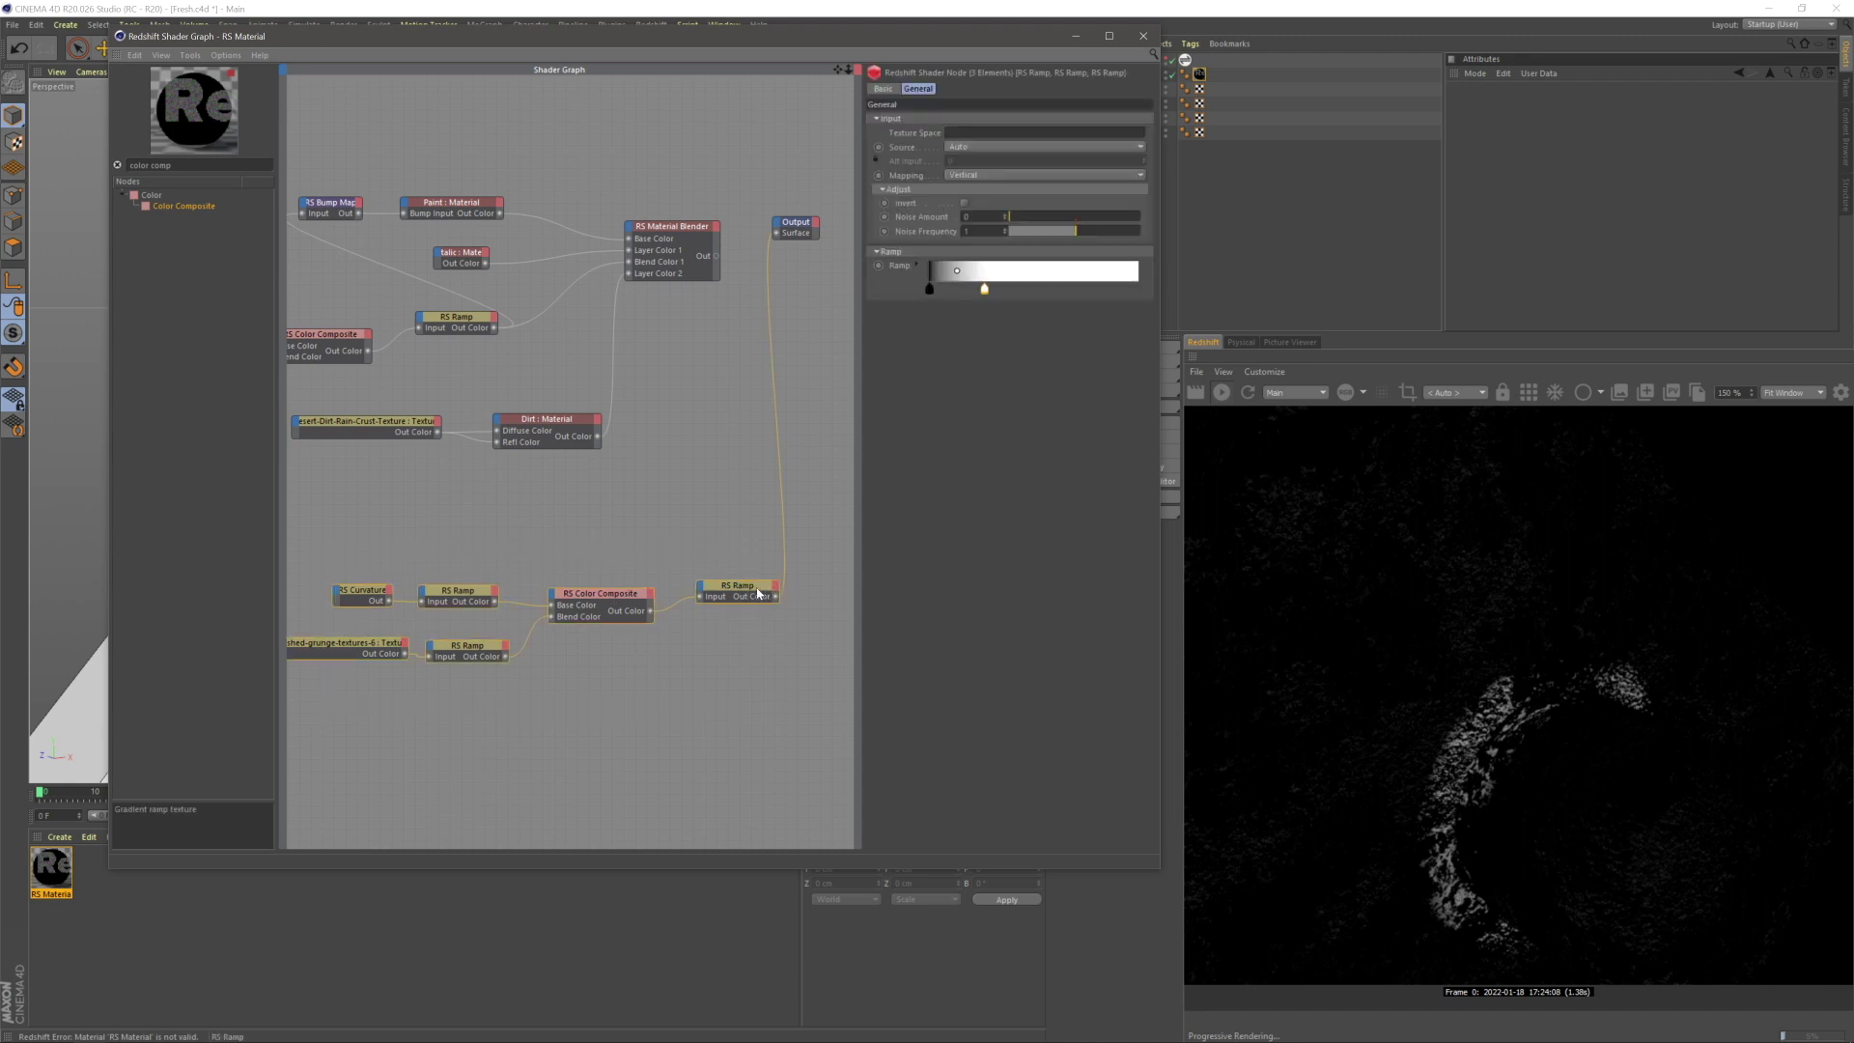
pyautogui.moveTo(759, 594); pyautogui.dragTo(557, 530)
# - Connect the mask Ramp to the Material Blender's Blend Color 2 and wire the blender back into the Output's Surface
pyautogui.click(753, 335)
pyautogui.moveTo(644, 229); pyautogui.dragTo(629, 229)
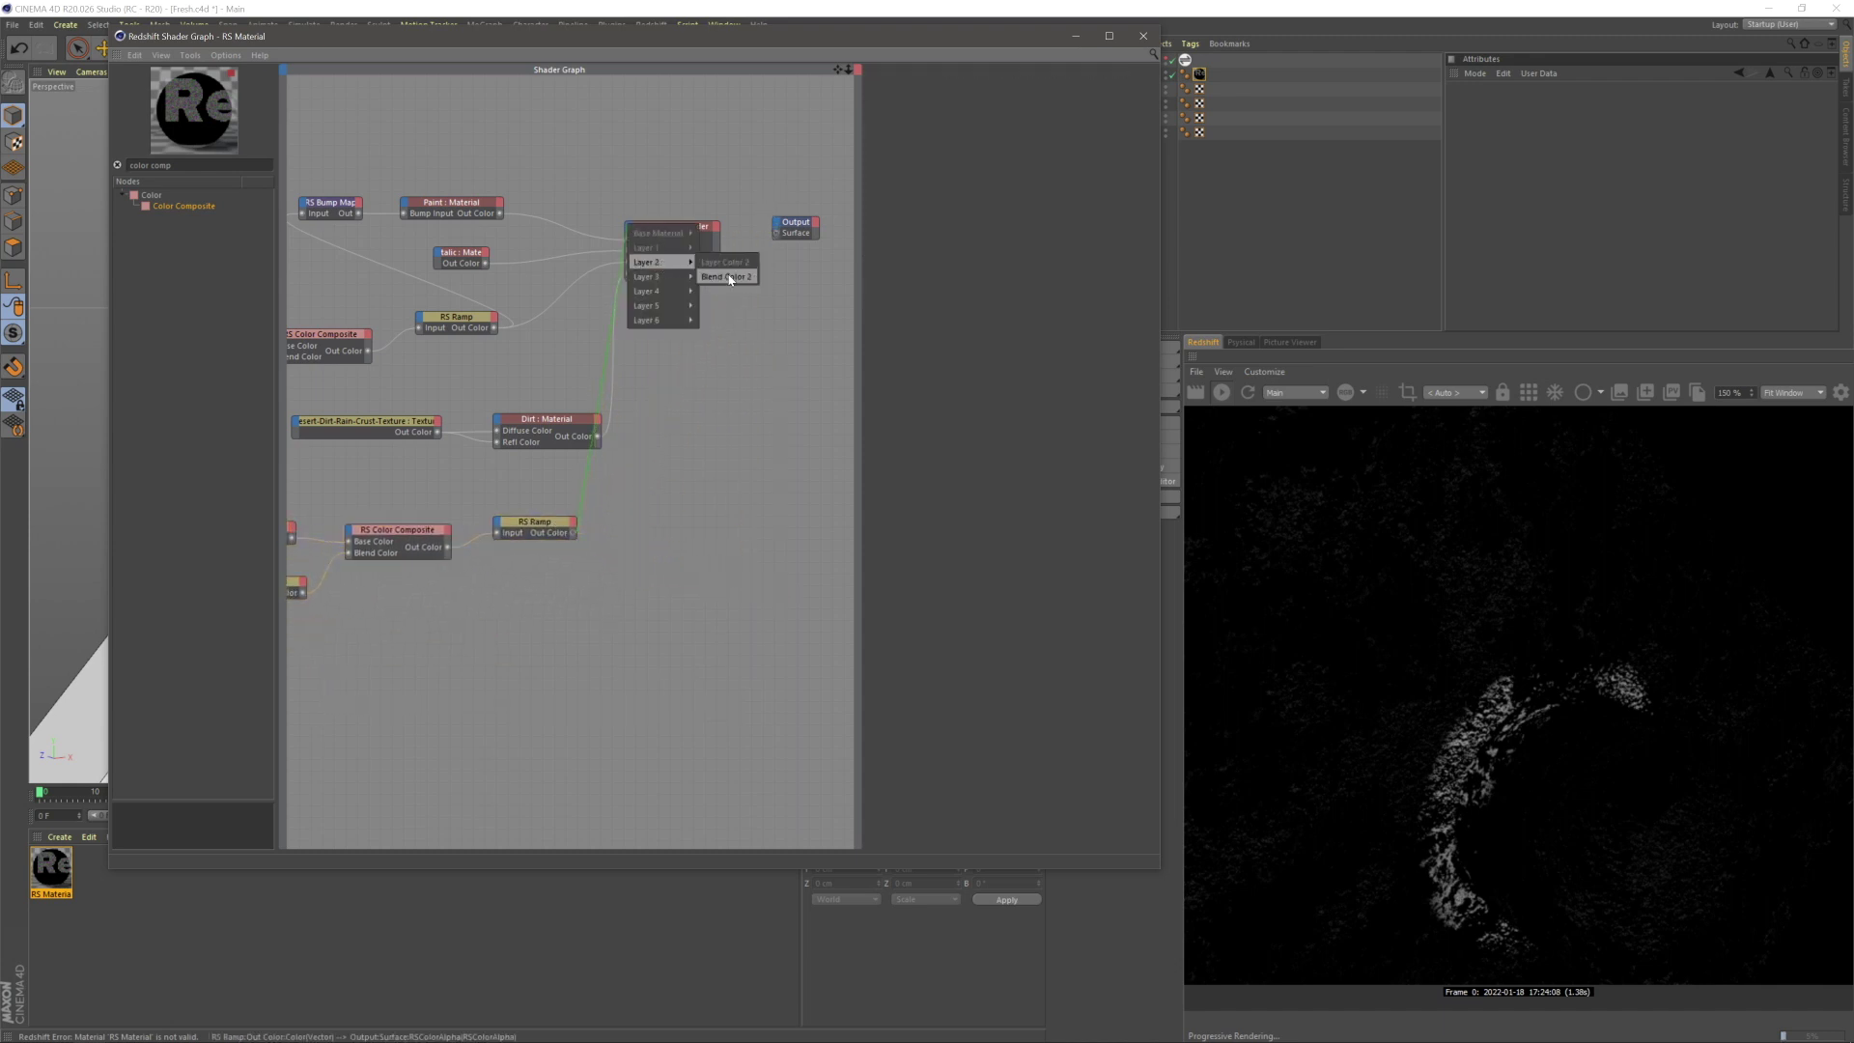
pyautogui.click(716, 269)
pyautogui.moveTo(717, 269); pyautogui.dragTo(779, 235)
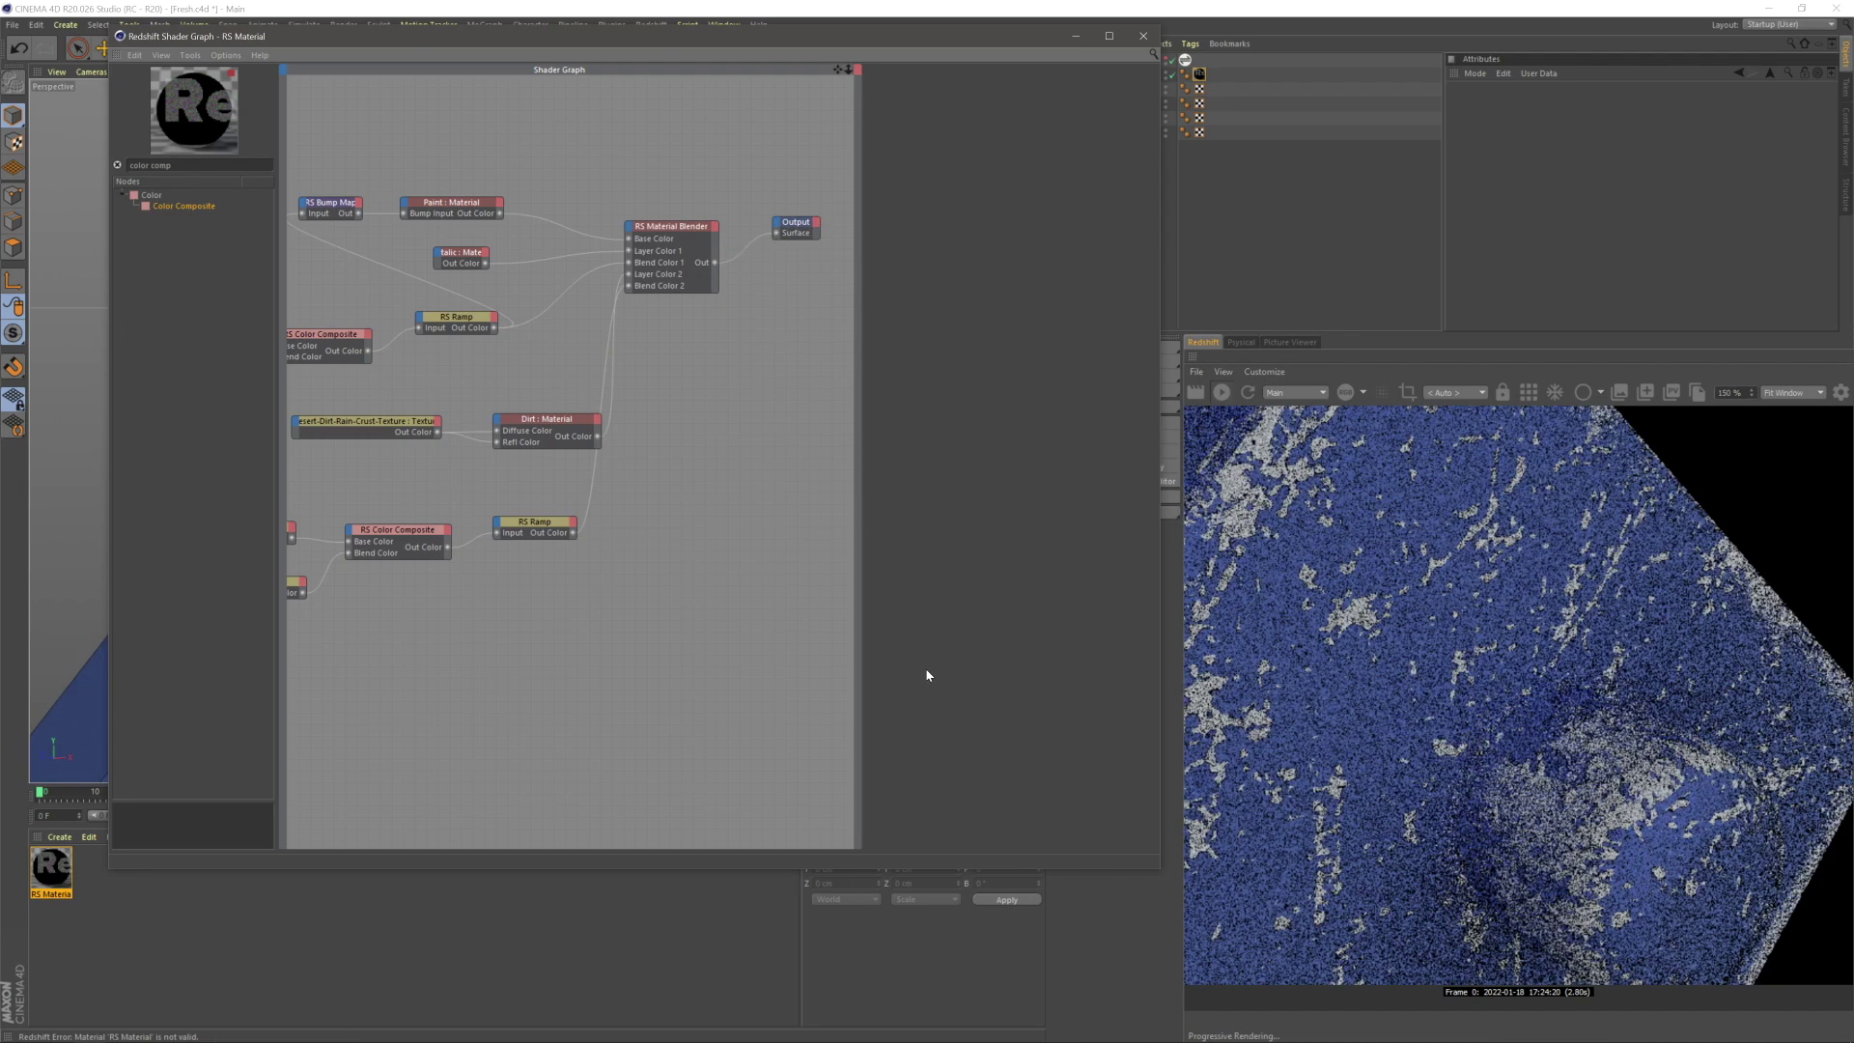
# - Restrict the live render to a region around the dirt at the rounded bump and examine it closely
pyautogui.click(1461, 860)
pyautogui.scroll(5, 1462, 860)
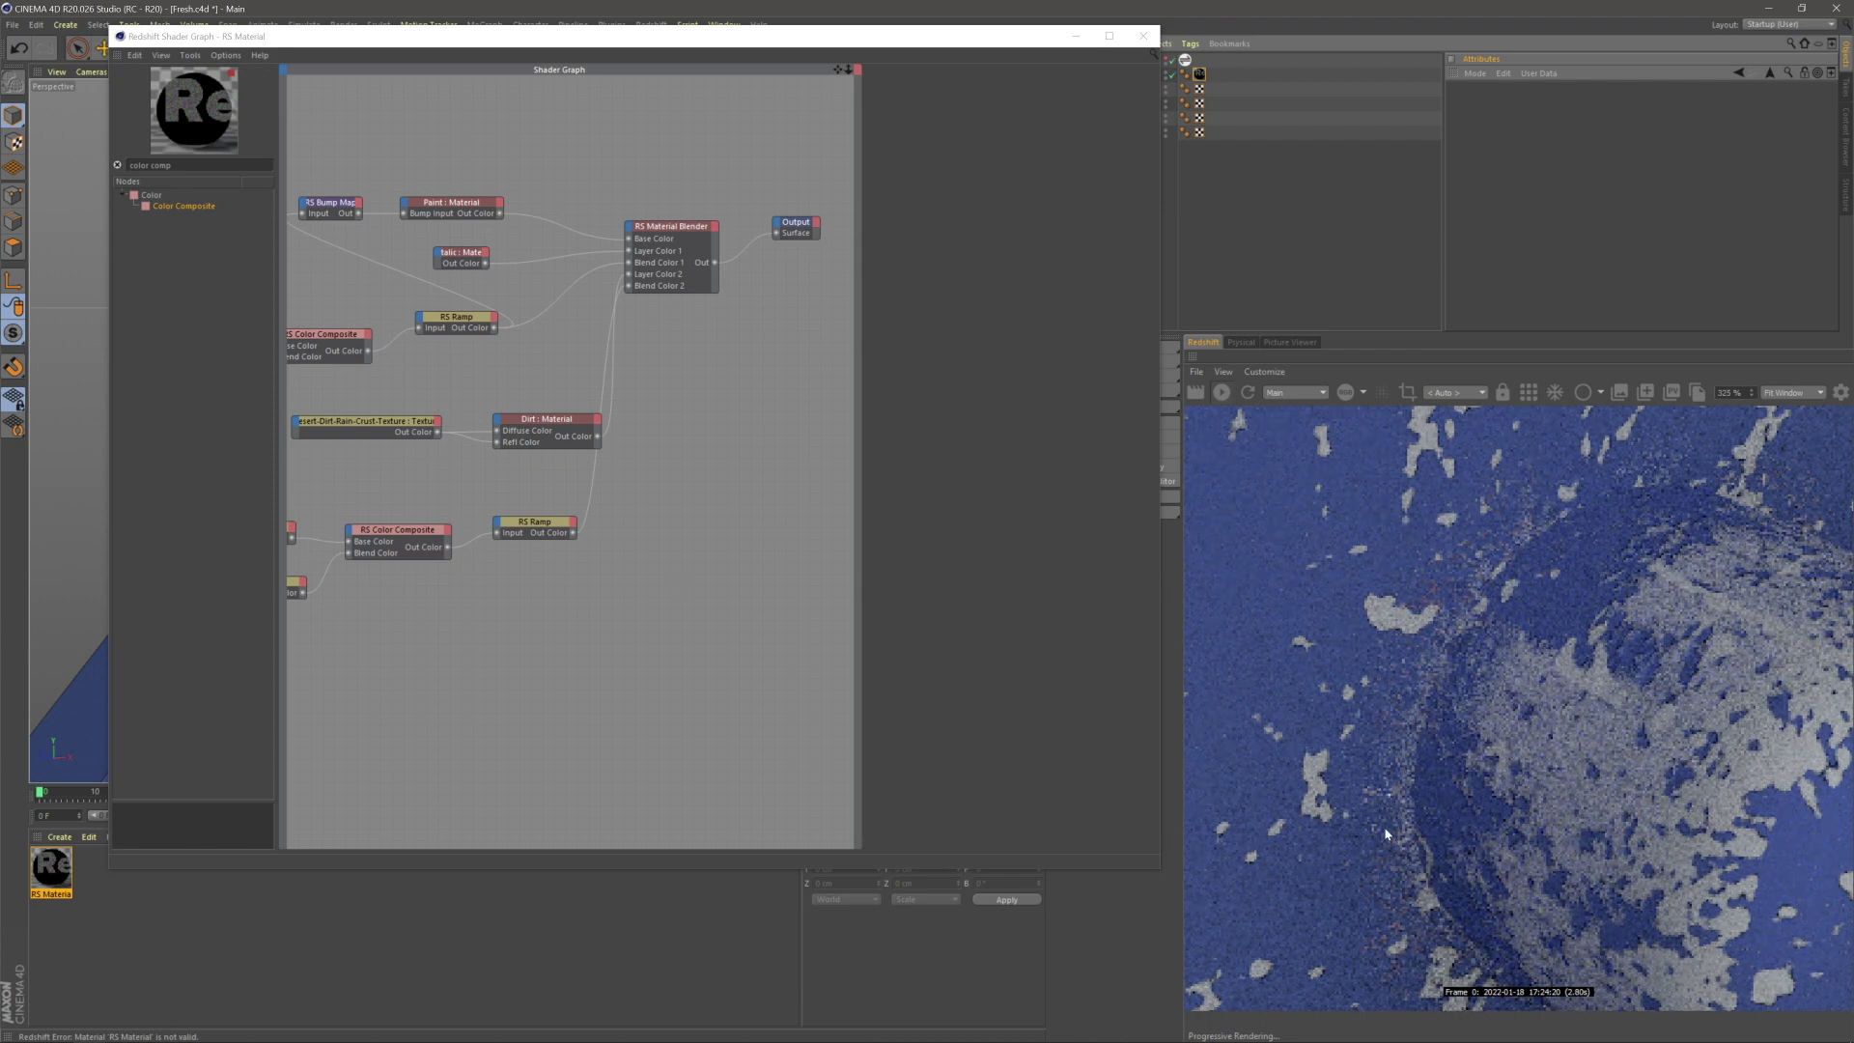
pyautogui.click(1406, 392)
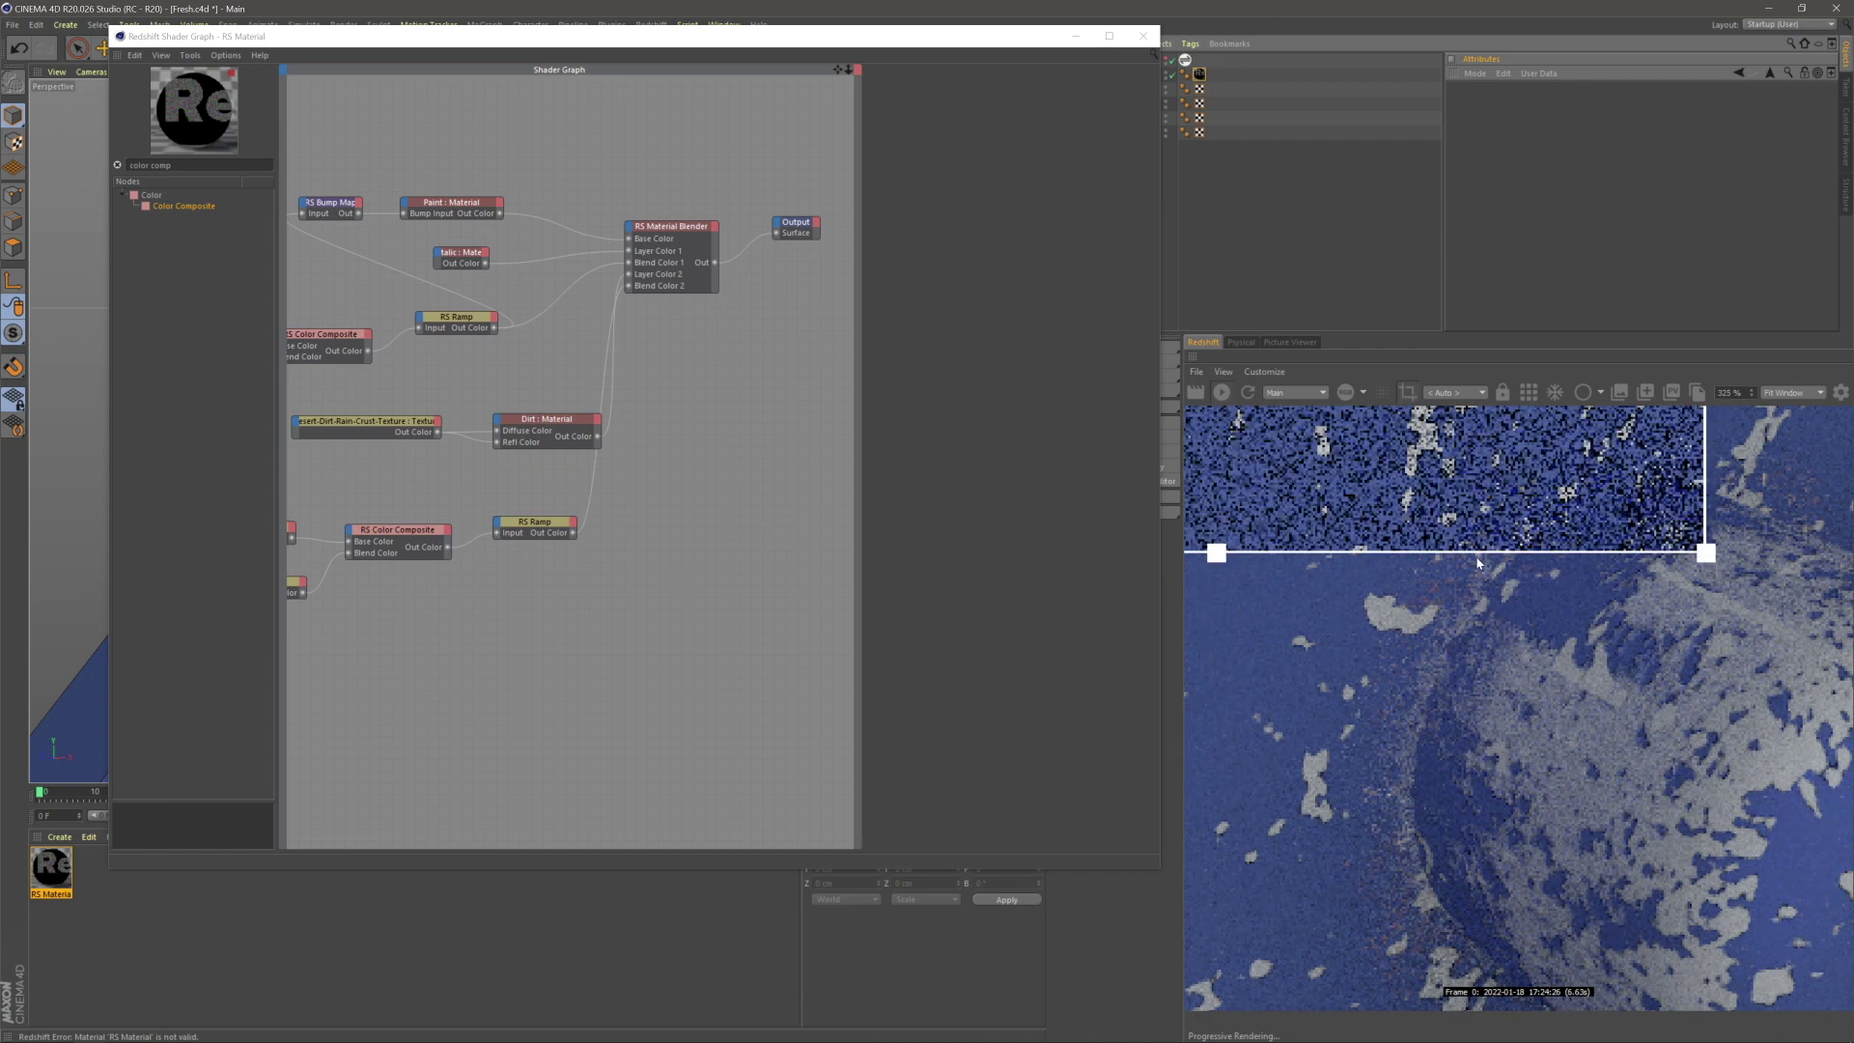
pyautogui.scroll(-8, 1367, 539)
pyautogui.moveTo(1358, 510); pyautogui.dragTo(1487, 657)
pyautogui.scroll(2, 1514, 680)
pyautogui.scroll(6, 1515, 679)
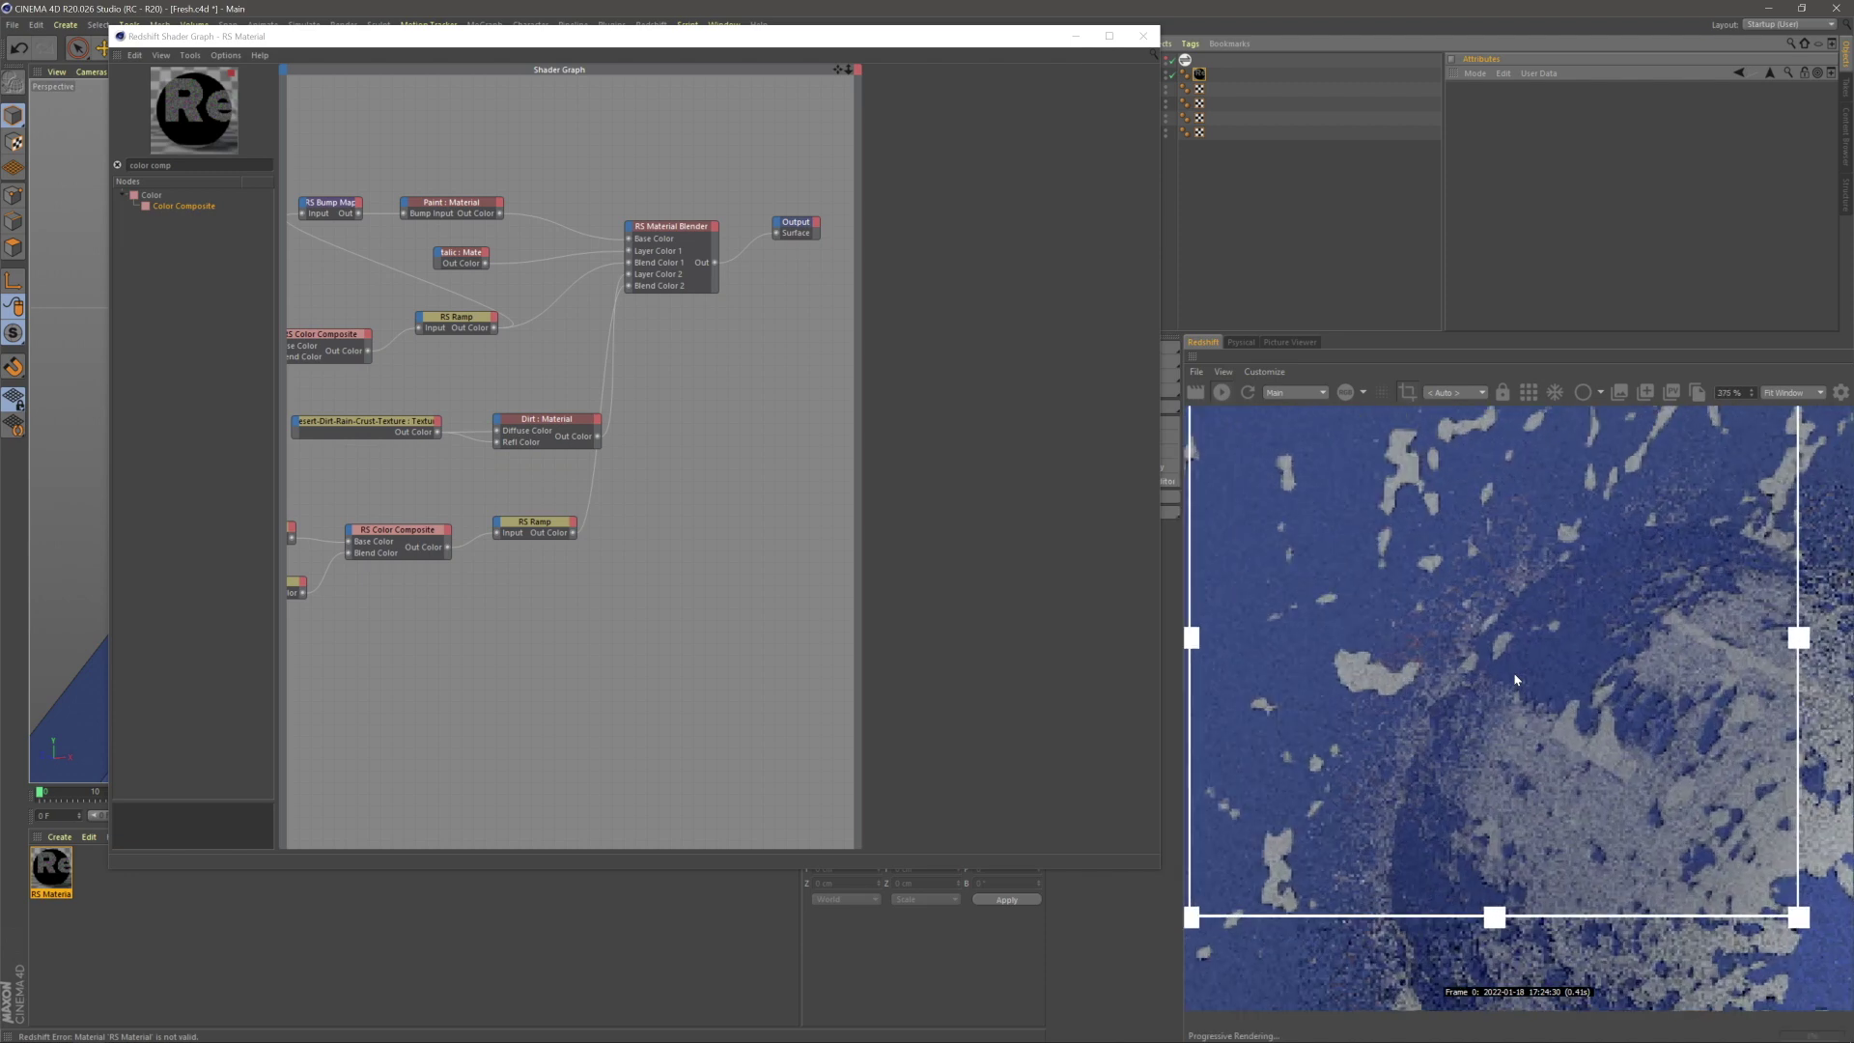
# - Strengthen the dirt by moving the mask Ramp's white knot to about 7%, and check the whole render
pyautogui.click(541, 530)
pyautogui.moveTo(985, 289); pyautogui.dragTo(950, 299)
pyautogui.scroll(-3, 1417, 651)
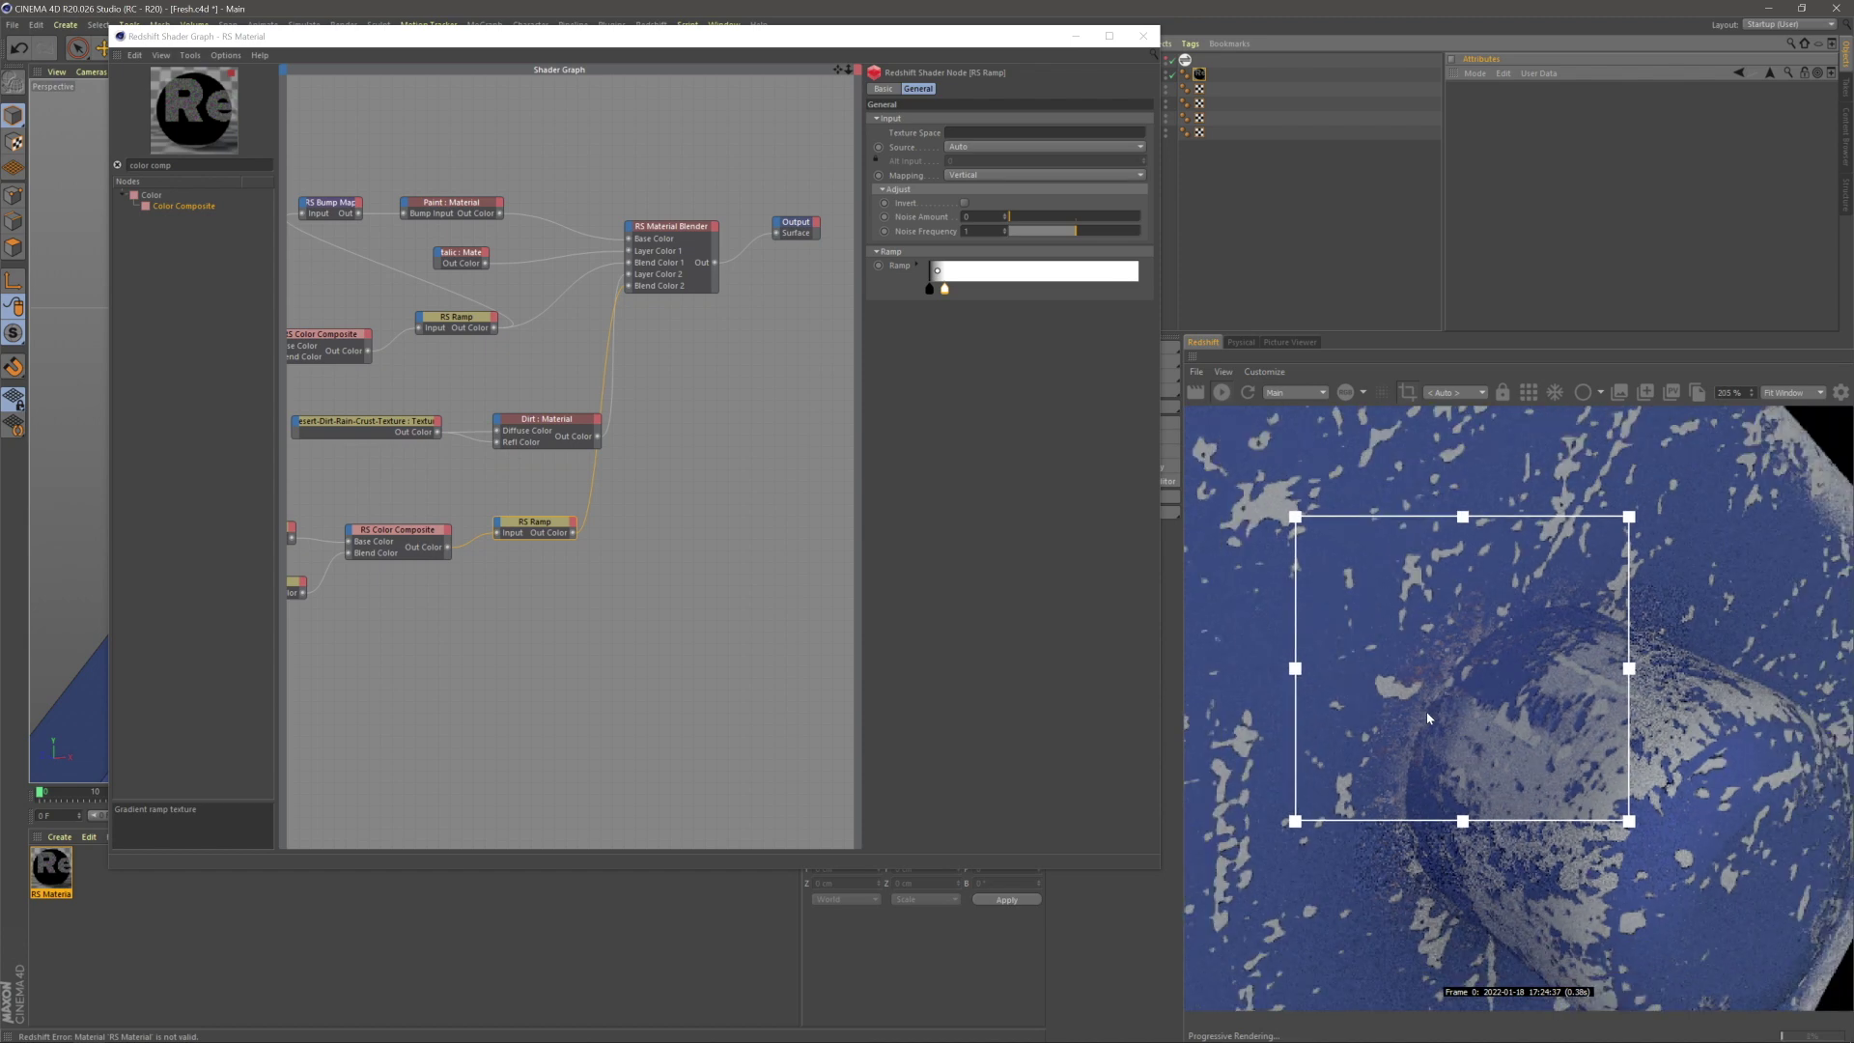
pyautogui.scroll(-4, 1427, 711)
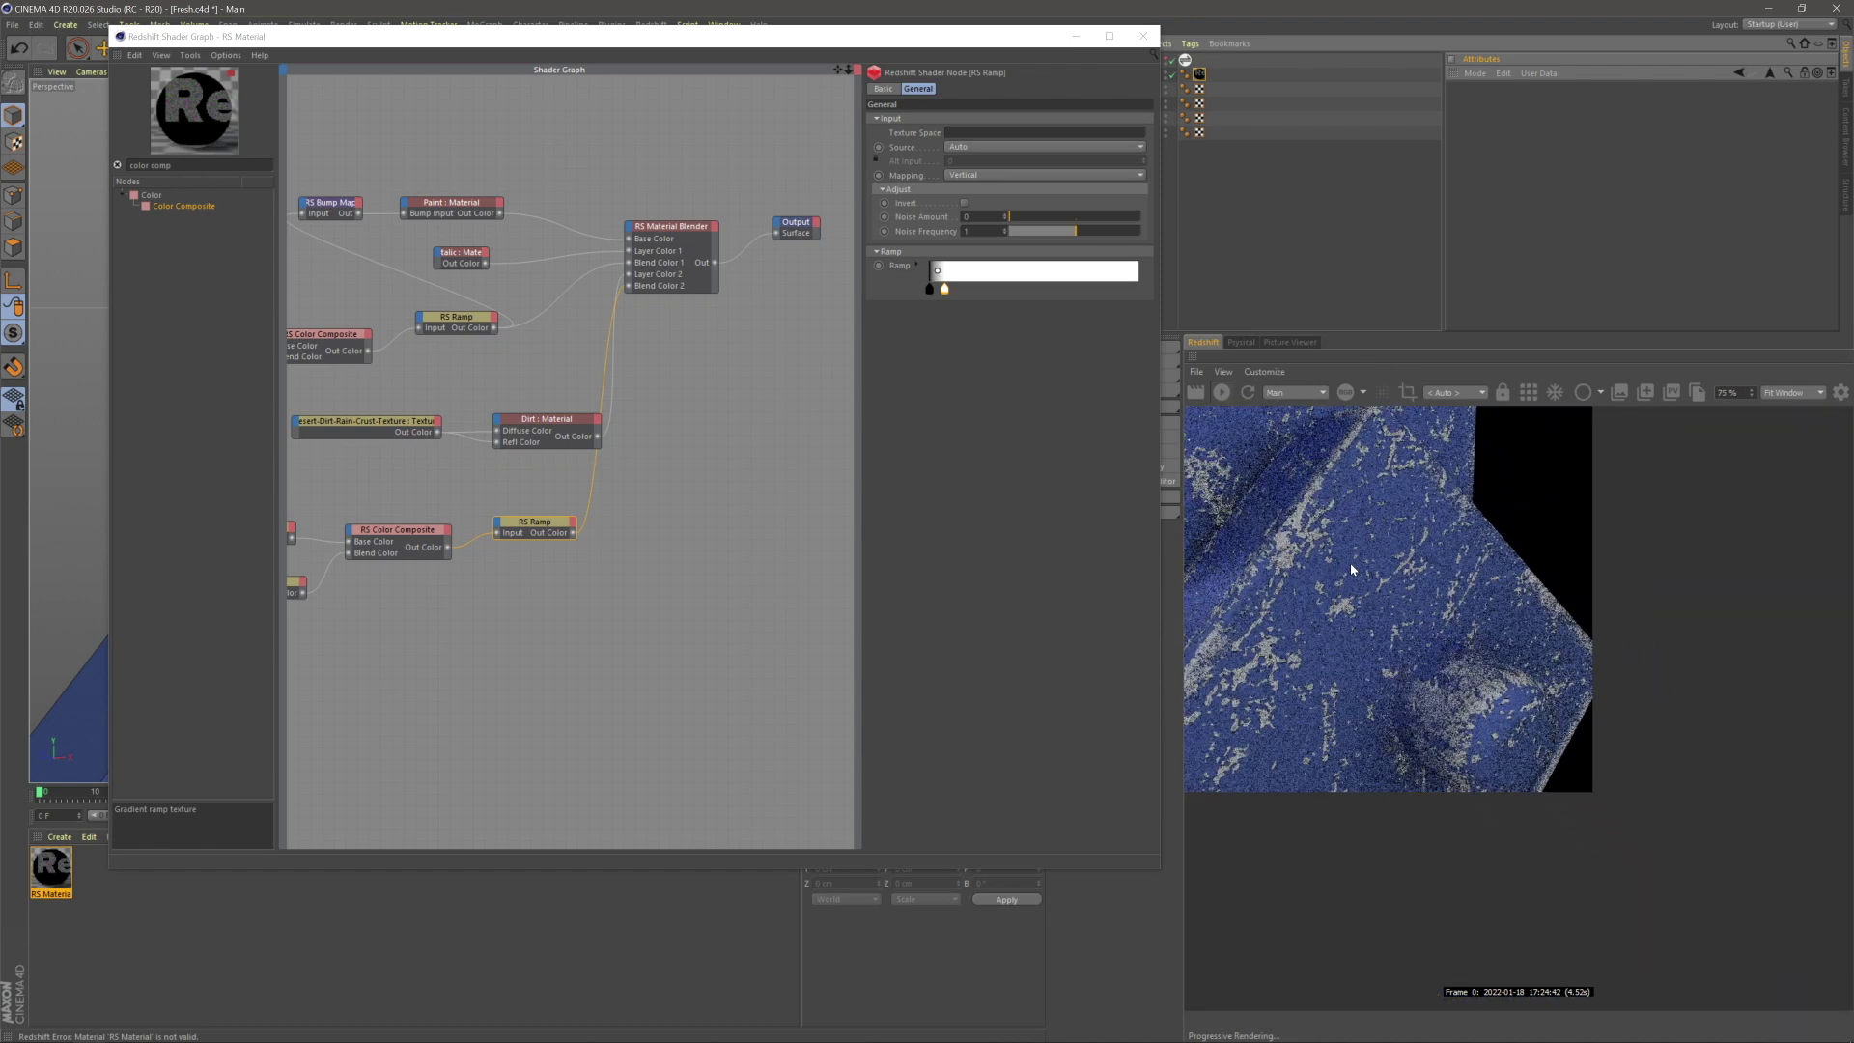
# - Show the render at 100% zoom and stop the live rendering
pyautogui.click(1223, 372)
pyautogui.click(1267, 510)
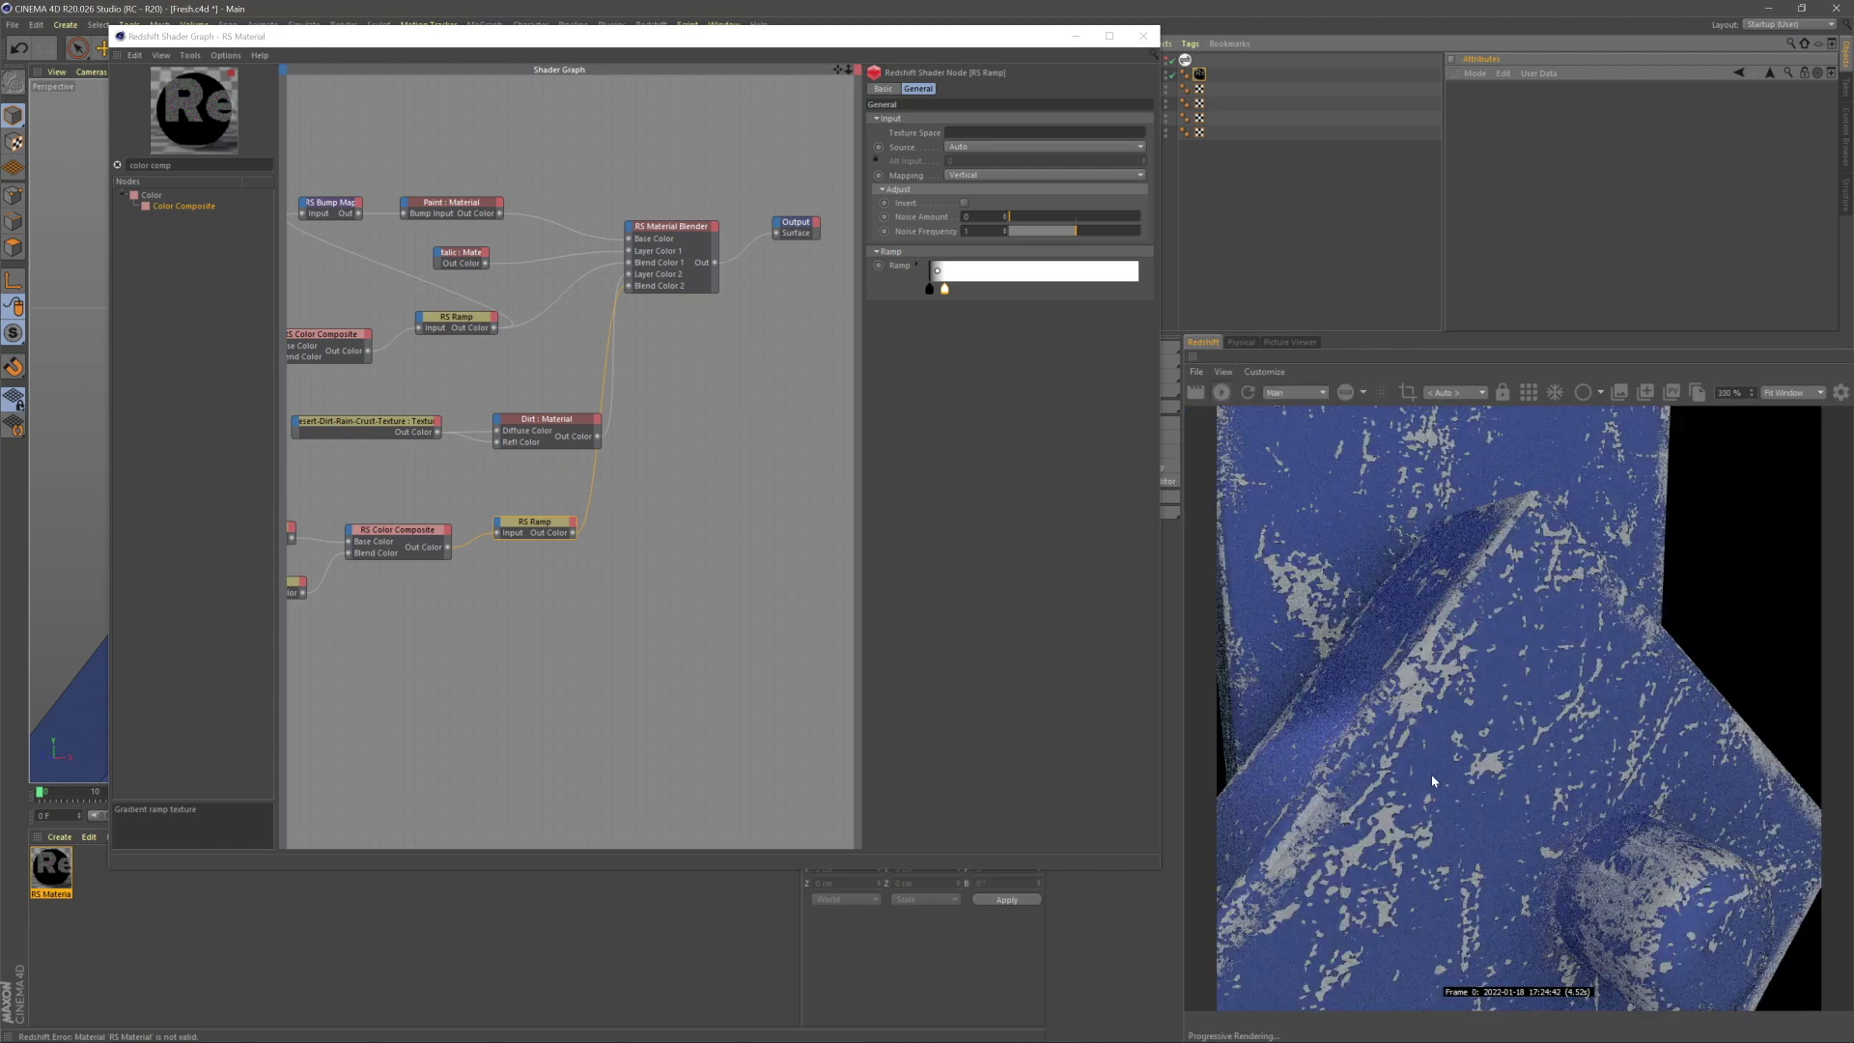
pyautogui.click(1220, 392)
# - Shift the dirt mask nodes away from the blender, detach the final Ramp from the composite and place it below the Dirt material
pyautogui.click(675, 585)
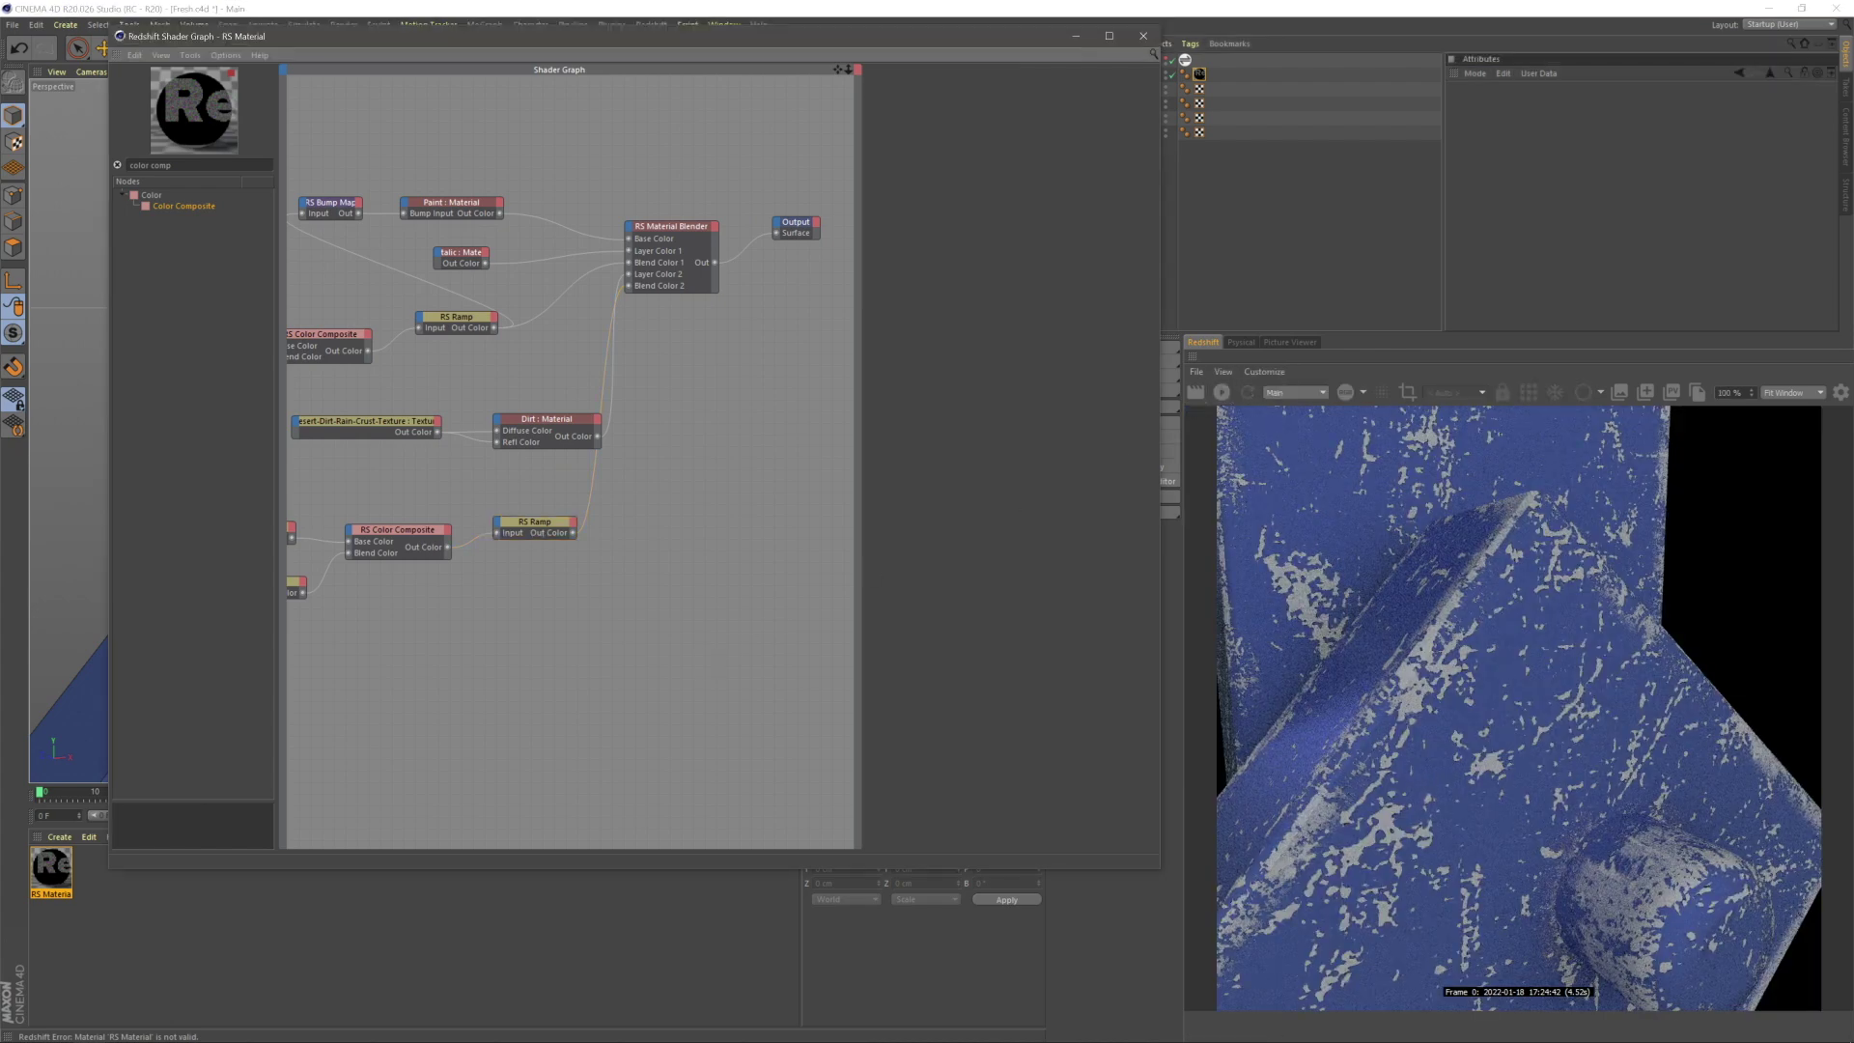
pyautogui.scroll(-1, 676, 585)
pyautogui.moveTo(676, 586); pyautogui.dragTo(837, 585, button='middle')
pyautogui.moveTo(740, 608); pyautogui.dragTo(415, 510)
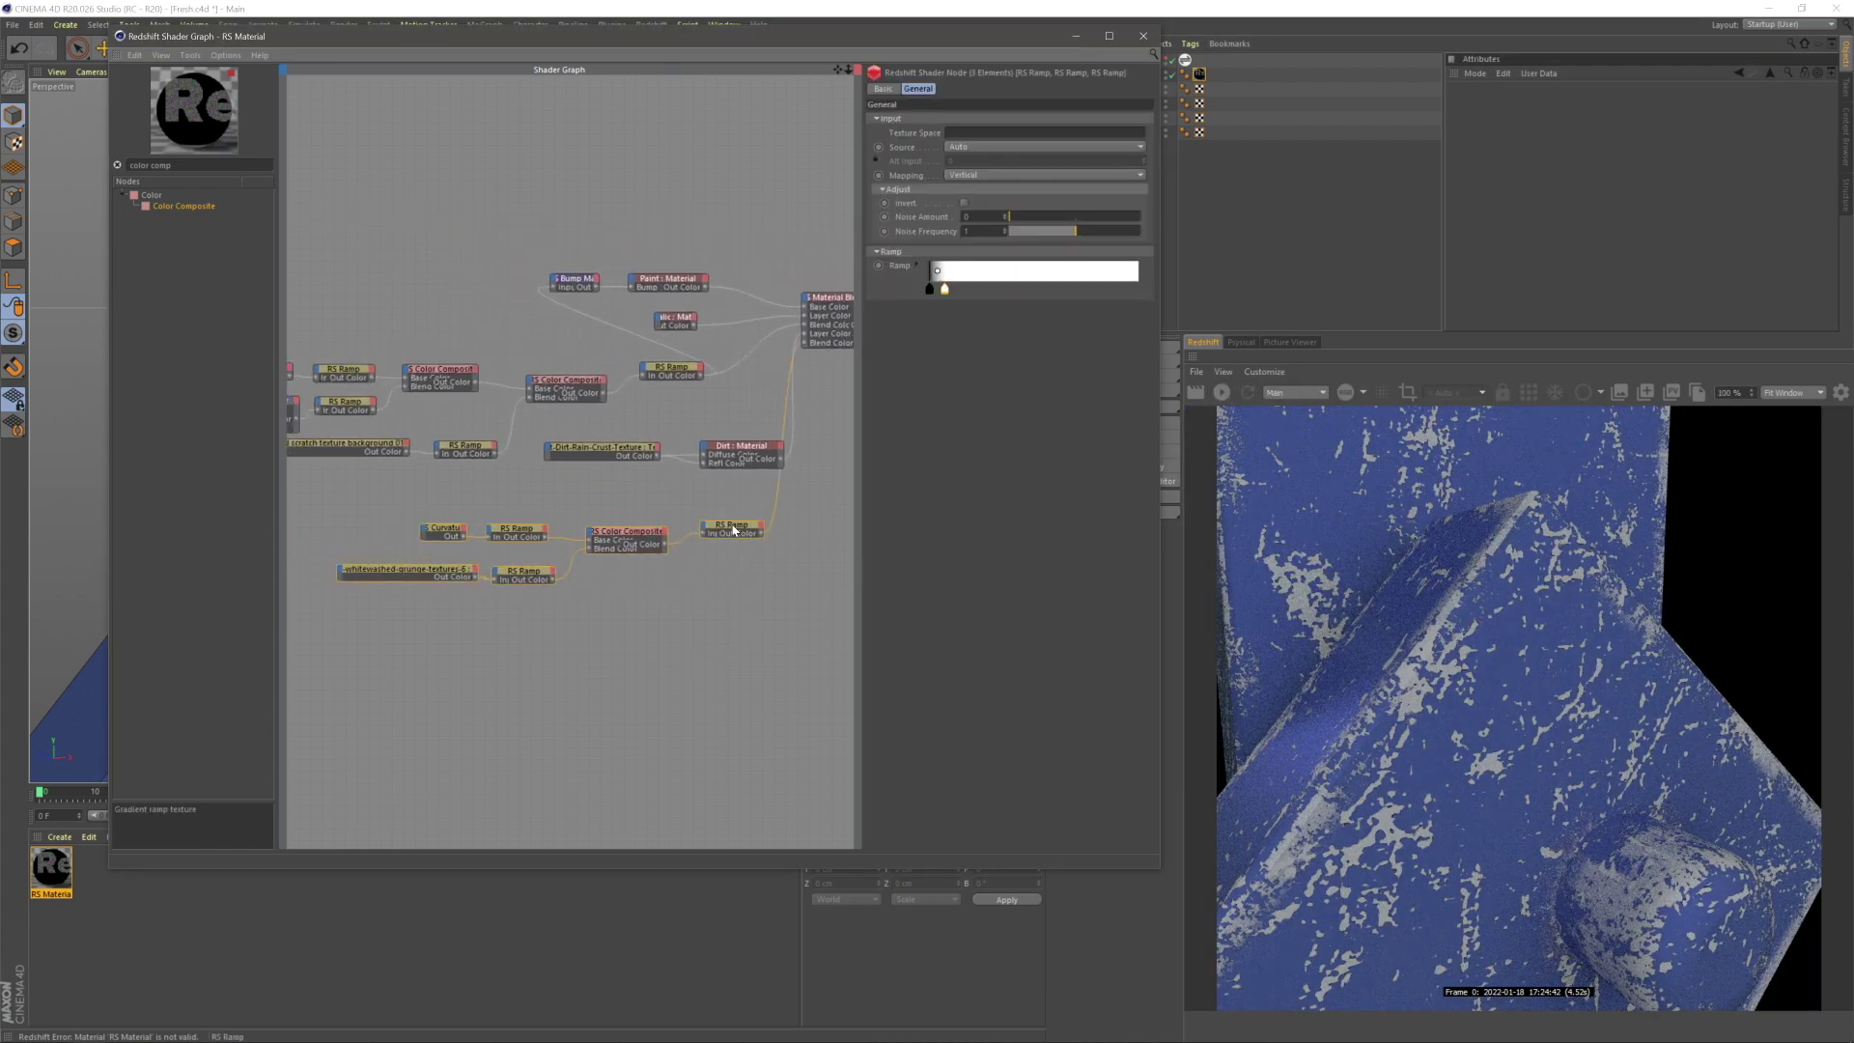
pyautogui.click(649, 601)
pyautogui.doubleClick(580, 529)
pyautogui.moveTo(603, 525); pyautogui.dragTo(761, 536)
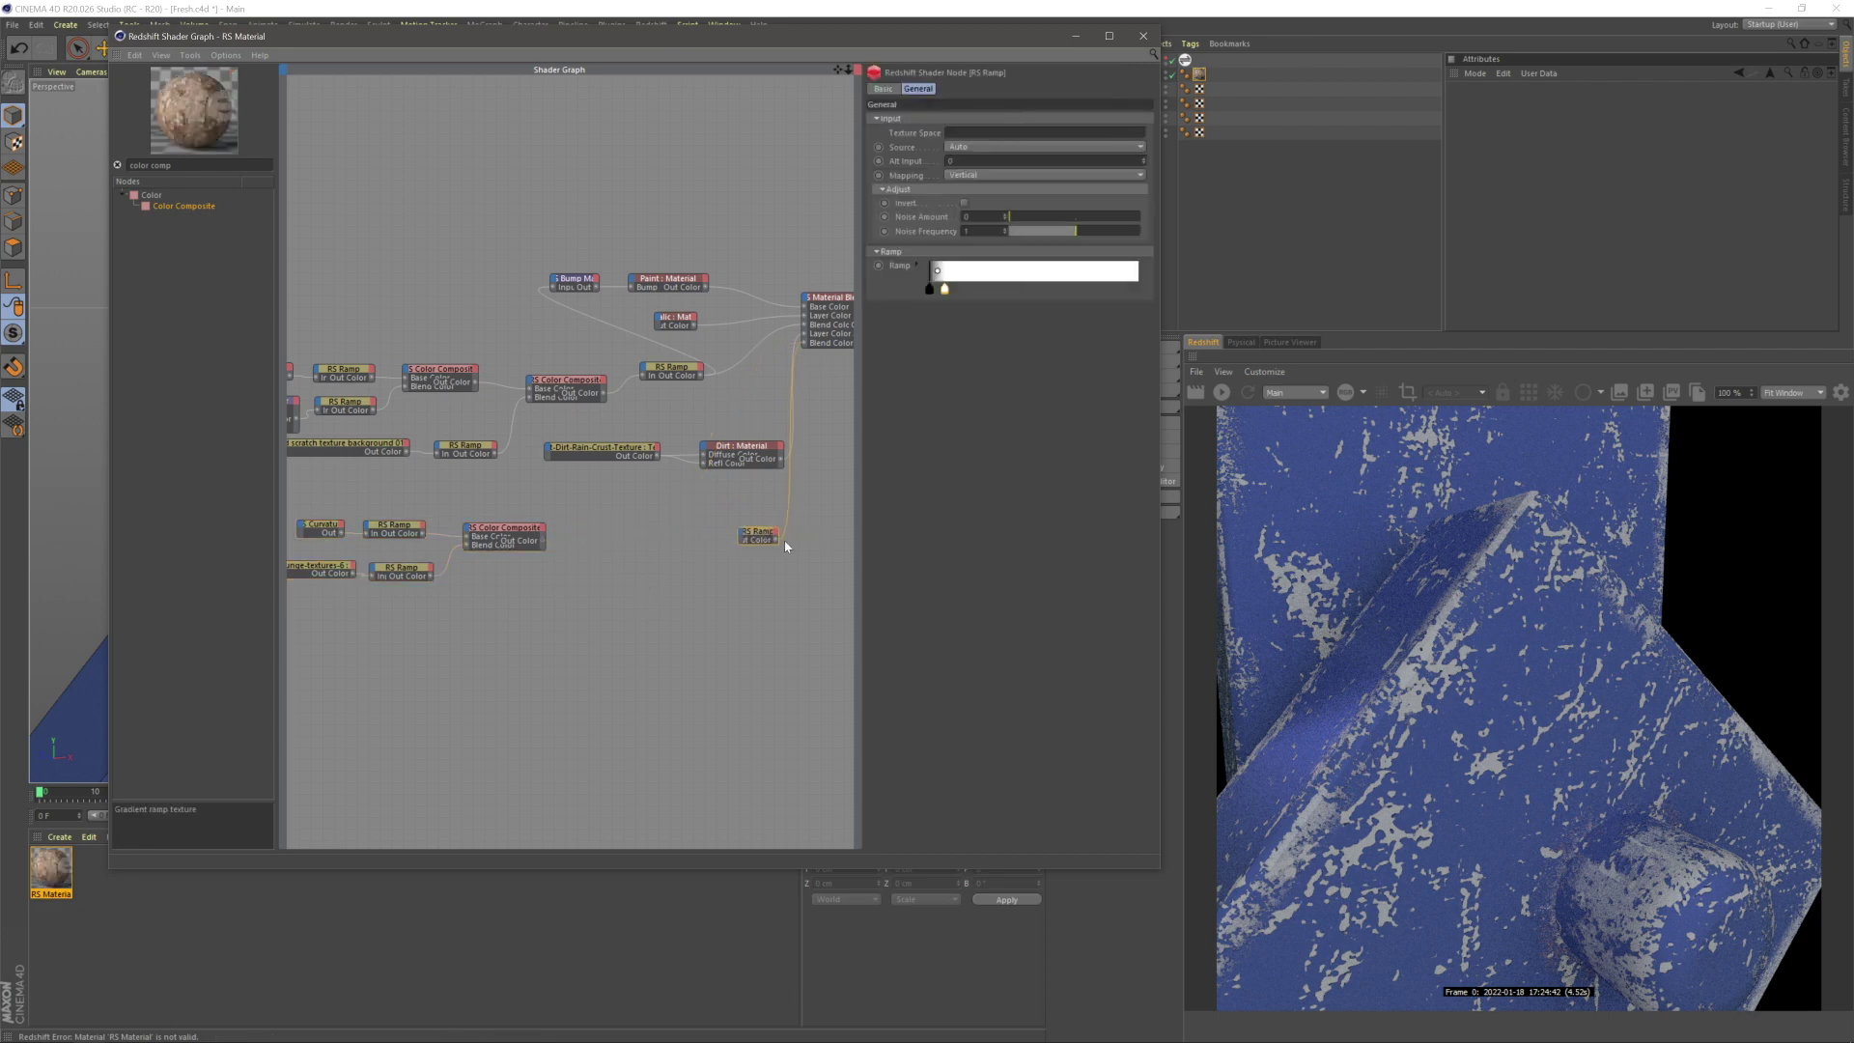
# - Duplicate the Multiply Color Composite and connect the original's output to the copy's Base Color
pyautogui.moveTo(510, 528); pyautogui.dragTo(639, 564)
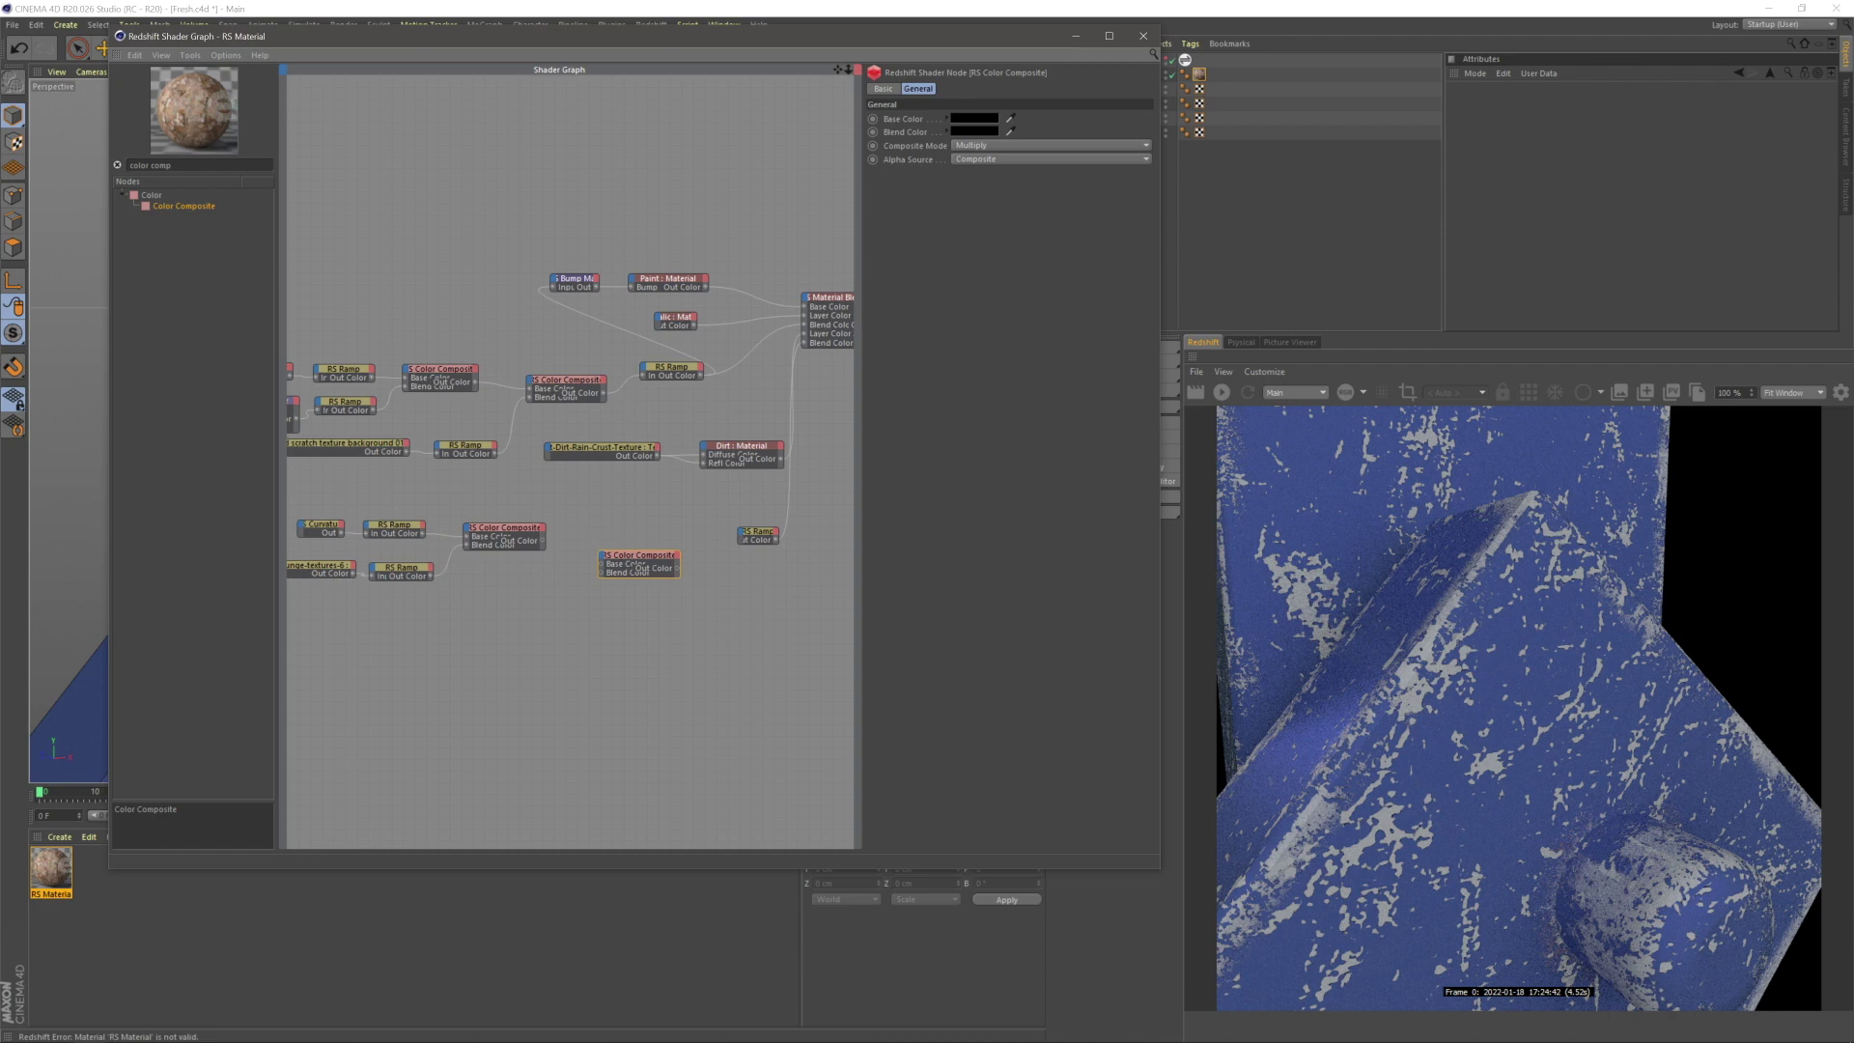
pyautogui.scroll(3, 591, 537)
pyautogui.moveTo(628, 570); pyautogui.dragTo(579, 577)
pyautogui.click(602, 721)
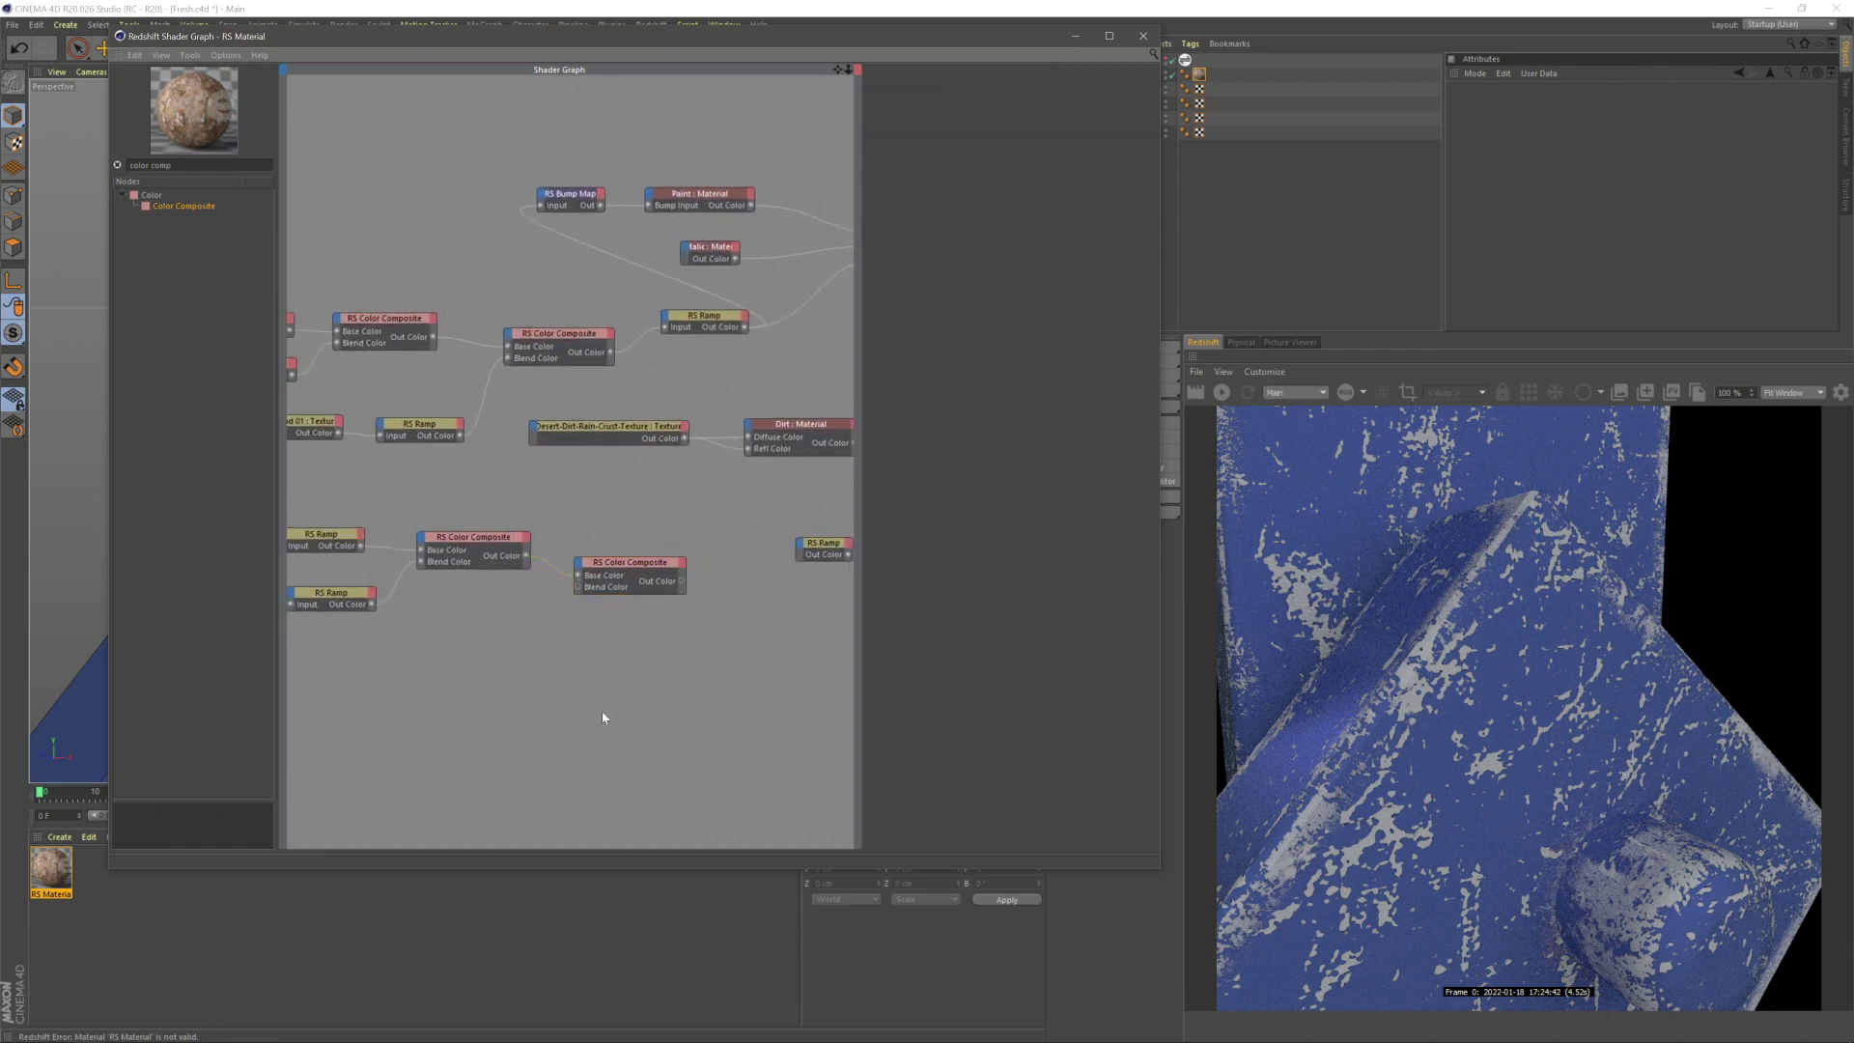
# - Duplicate the whitewashed grunge texture with its Ramp and connect the copied Ramp to the second dirt Color Composite's Blend Color
pyautogui.moveTo(546, 695); pyautogui.dragTo(627, 656, button='middle')
pyautogui.hotkey('alt', 'Tab')
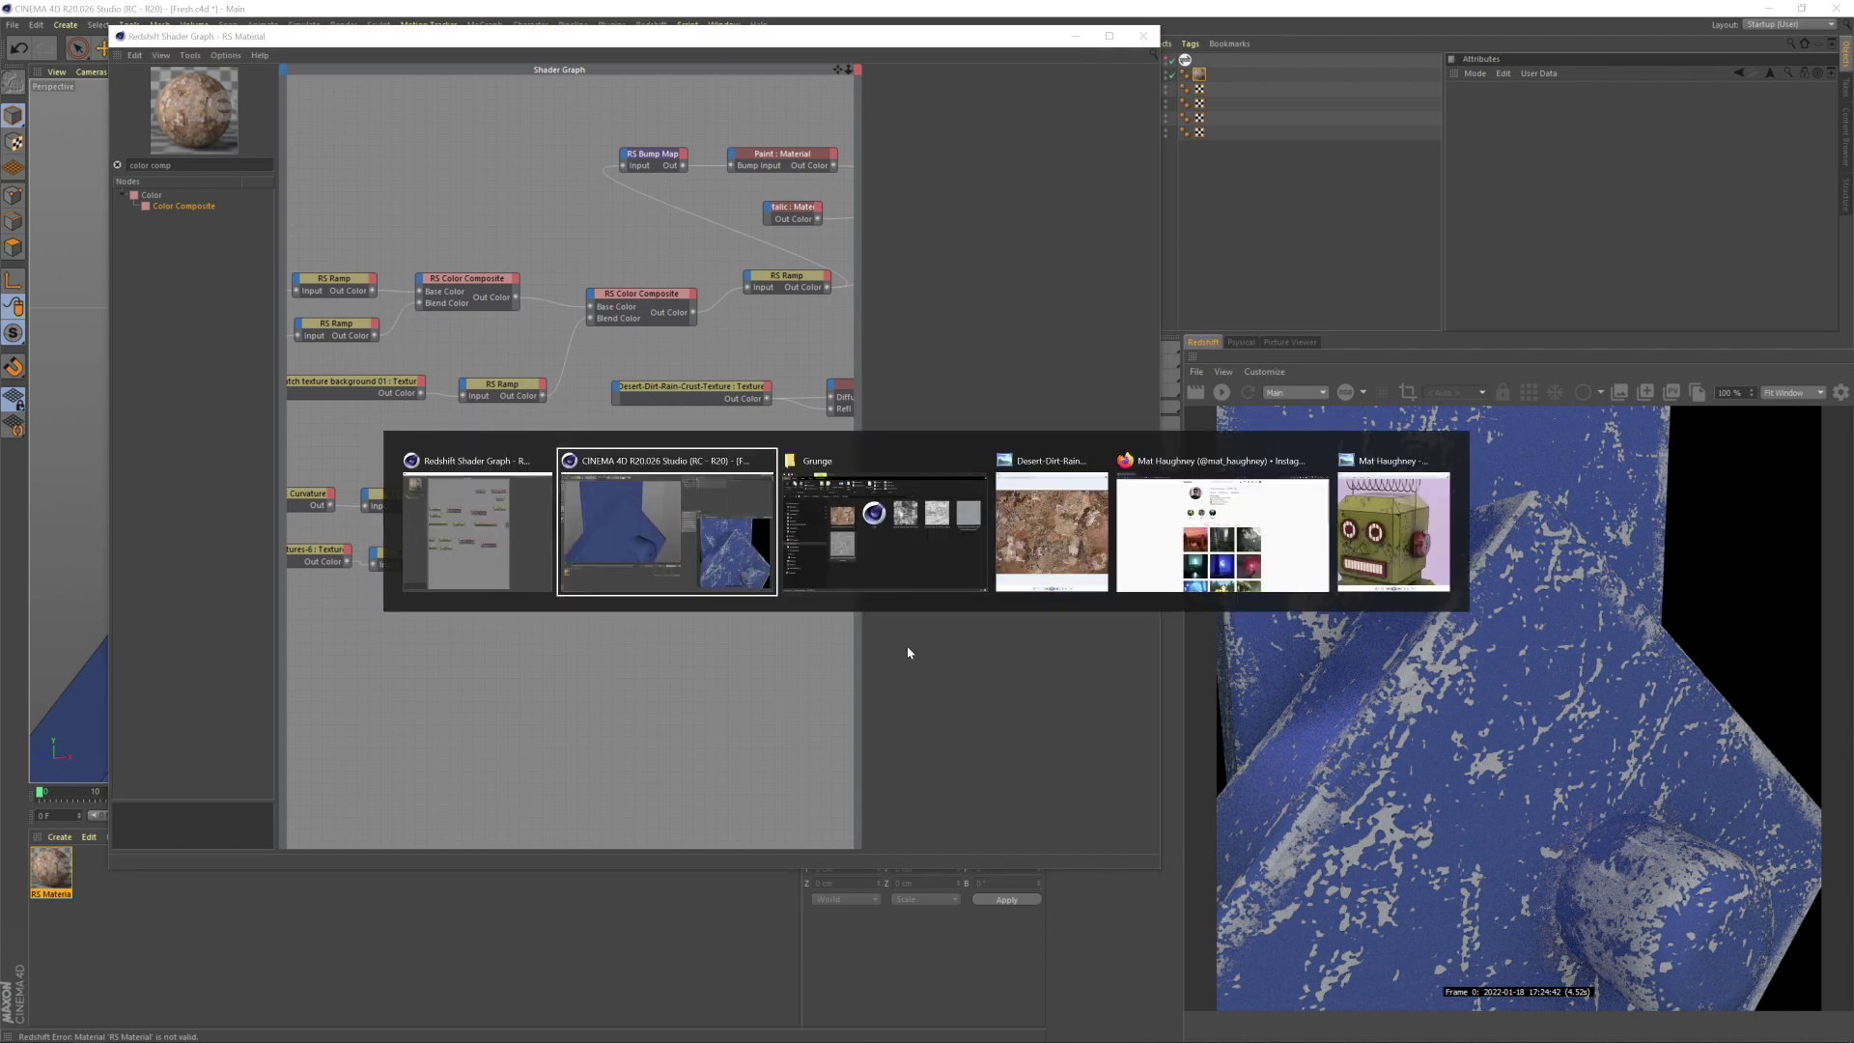
pyautogui.click(415, 561)
pyautogui.moveTo(484, 711); pyautogui.dragTo(734, 727, button='middle')
pyautogui.moveTo(406, 652); pyautogui.dragTo(714, 569)
pyautogui.moveTo(766, 623); pyautogui.dragTo(643, 581, button='middle')
pyautogui.keyDown('ctrl'); pyautogui.moveTo(556, 533); pyautogui.dragTo(737, 604); pyautogui.keyUp('ctrl')
pyautogui.moveTo(782, 586); pyautogui.dragTo(660, 591, button='middle')
pyautogui.moveTo(615, 604); pyautogui.dragTo(641, 514)
pyautogui.click(695, 591)
# - Preview the copied Ramp through the Output's Surface in the live render and move its black knot to about 50%
pyautogui.moveTo(745, 564); pyautogui.dragTo(431, 715, button='middle')
pyautogui.scroll(-1, 467, 716)
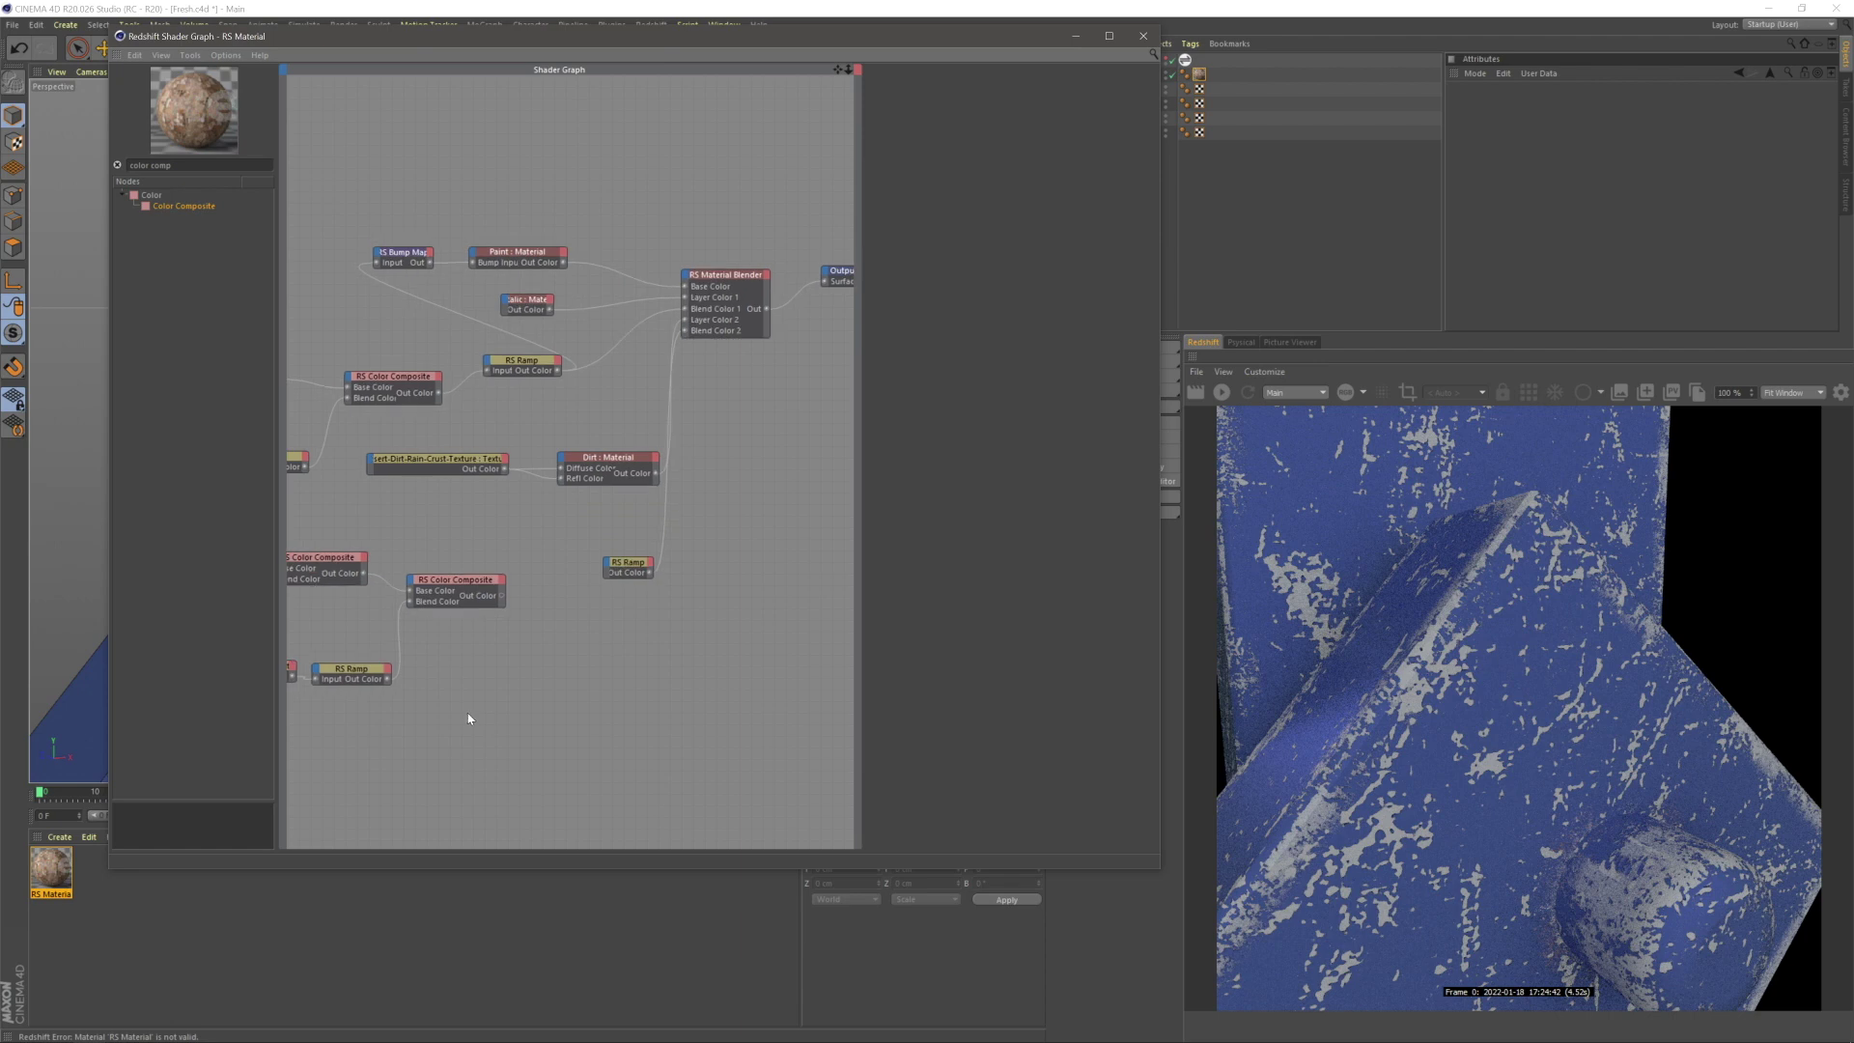
pyautogui.moveTo(898, 296); pyautogui.dragTo(826, 283)
pyautogui.click(1224, 394)
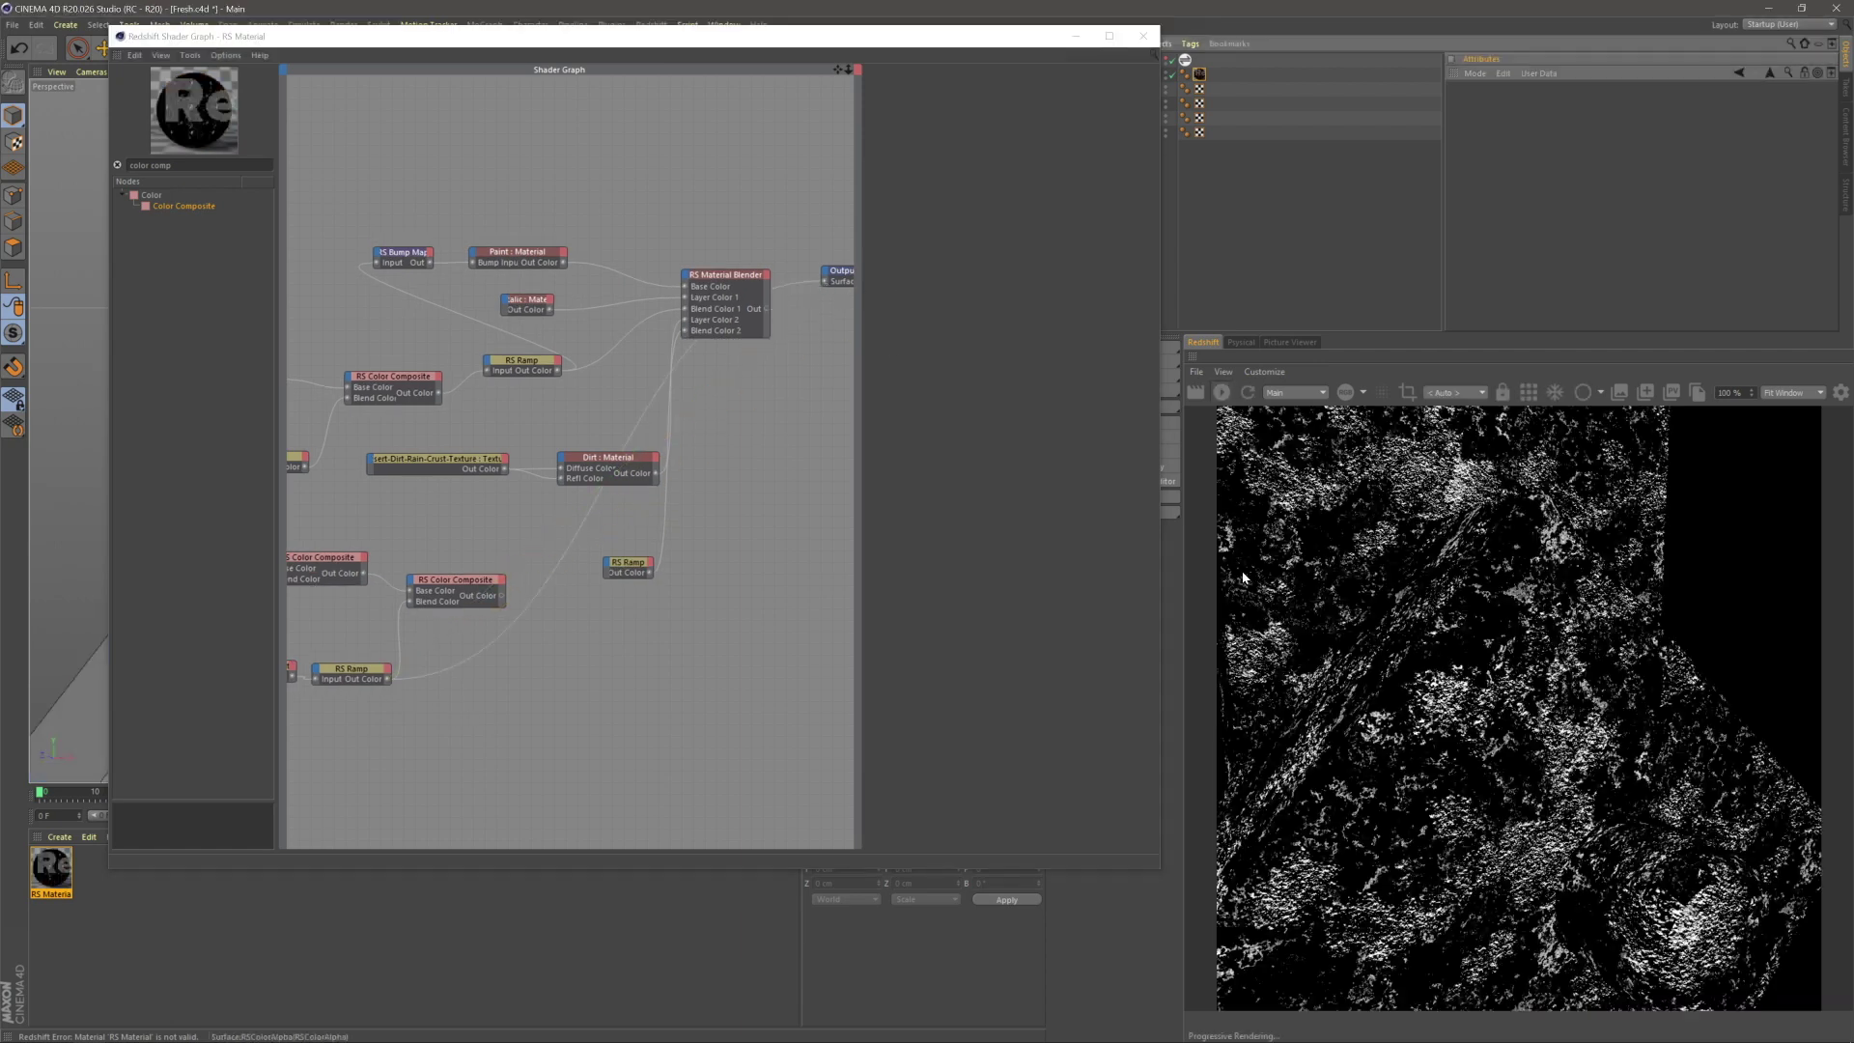
pyautogui.moveTo(691, 741); pyautogui.dragTo(785, 701, button='middle')
pyautogui.click(454, 628)
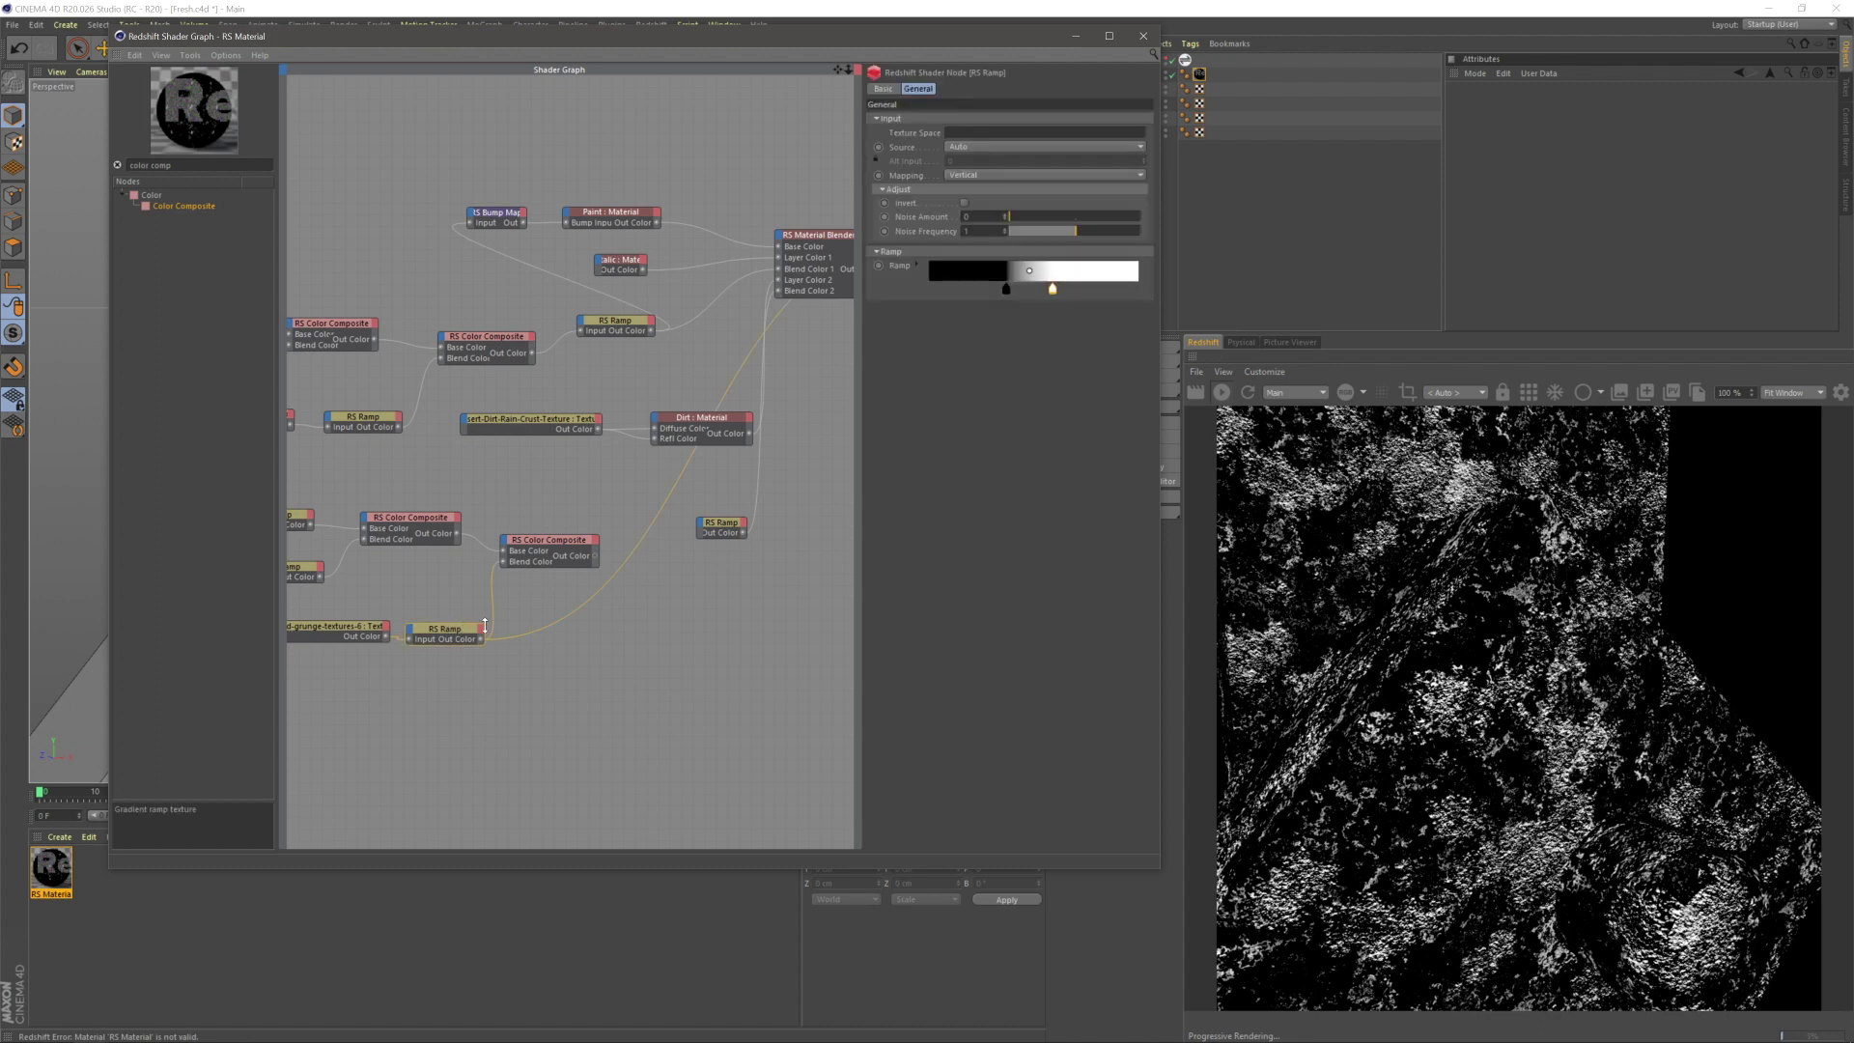
pyautogui.moveTo(1007, 291); pyautogui.dragTo(1028, 300)
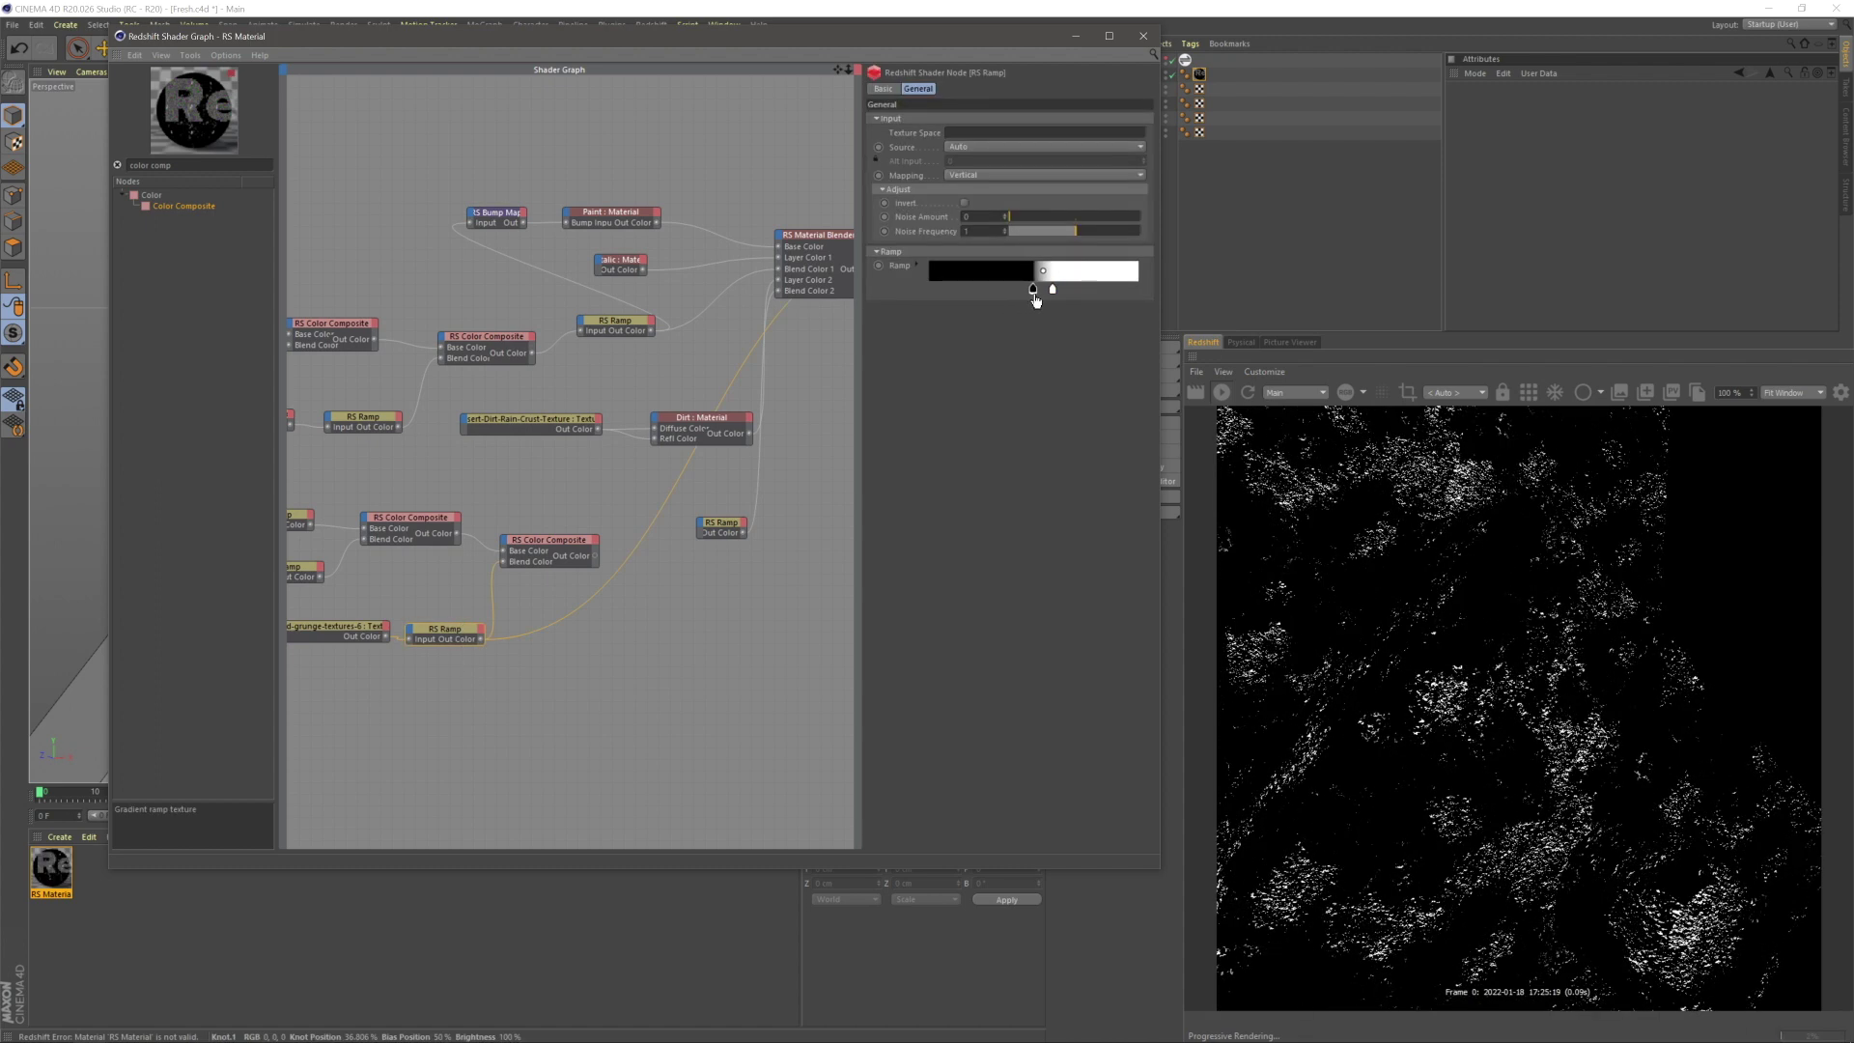
# - Set the copied grunge texture's scale to 3 on both axes and its rotation to 180
pyautogui.click(350, 633)
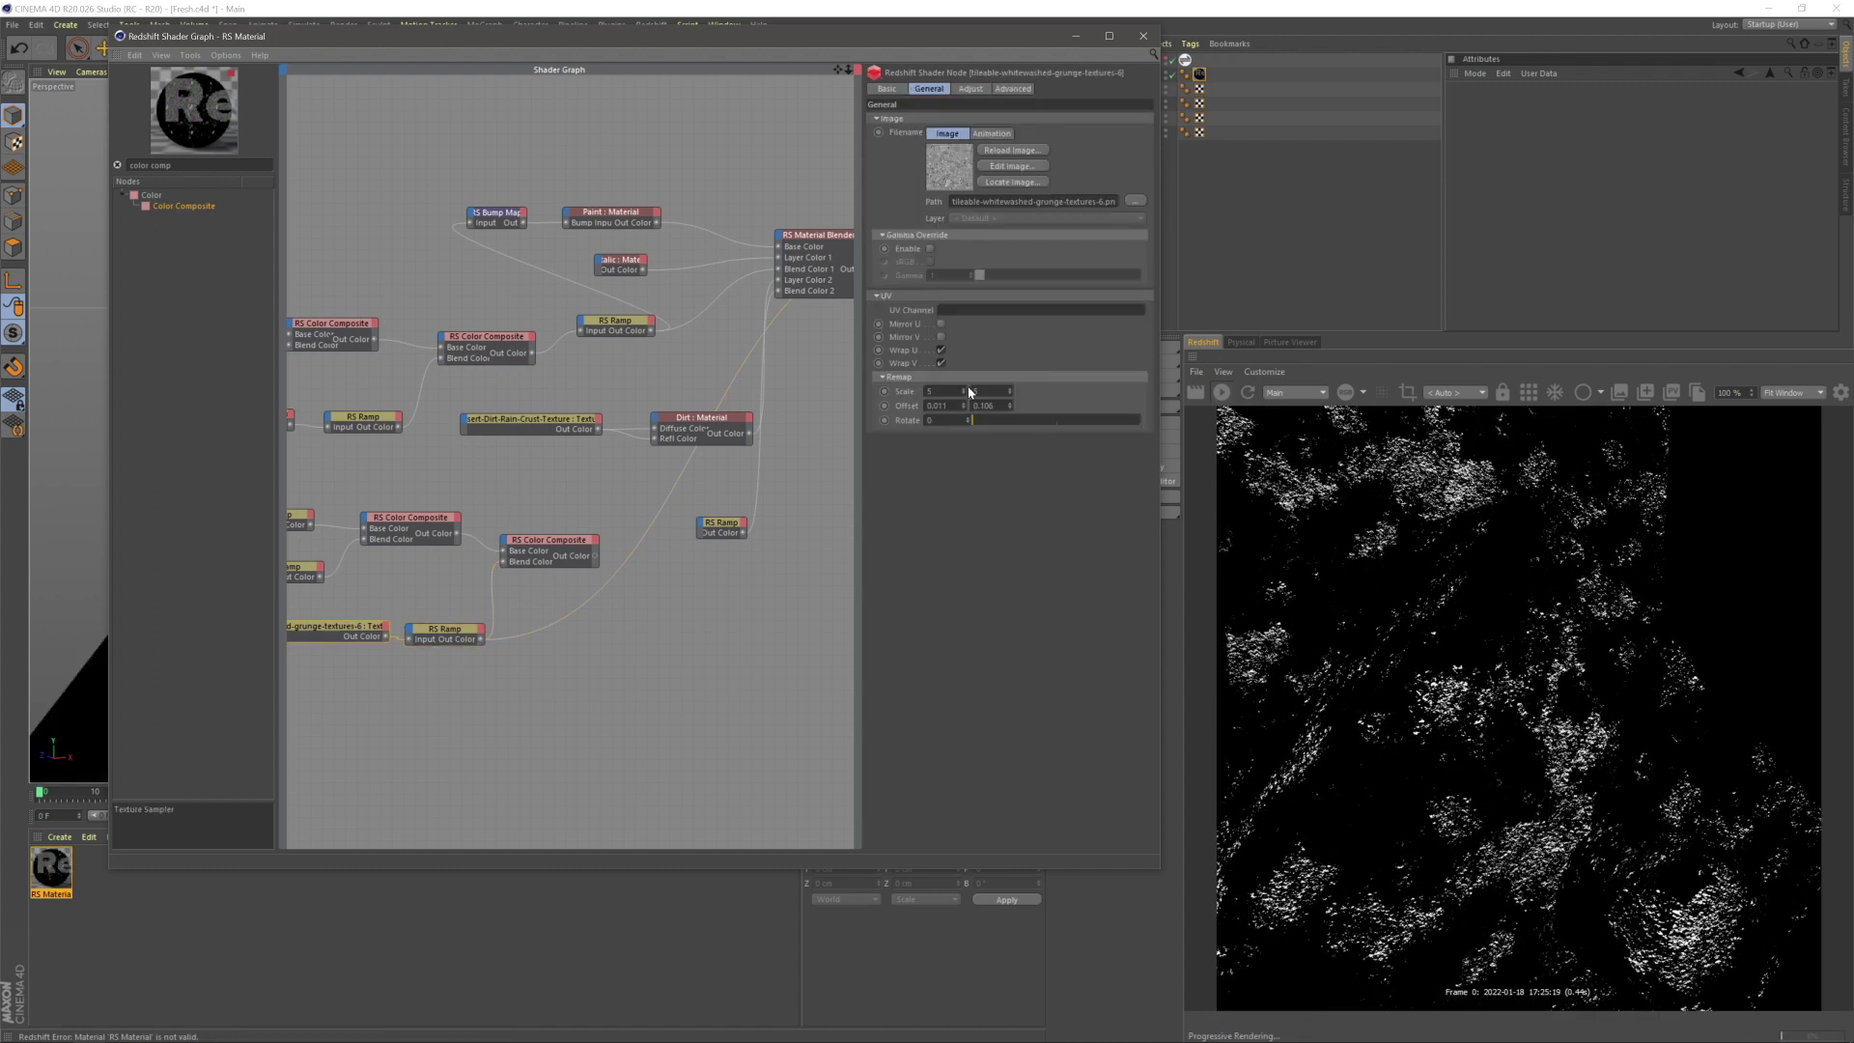
pyautogui.moveTo(1009, 391); pyautogui.dragTo(1008, 410)
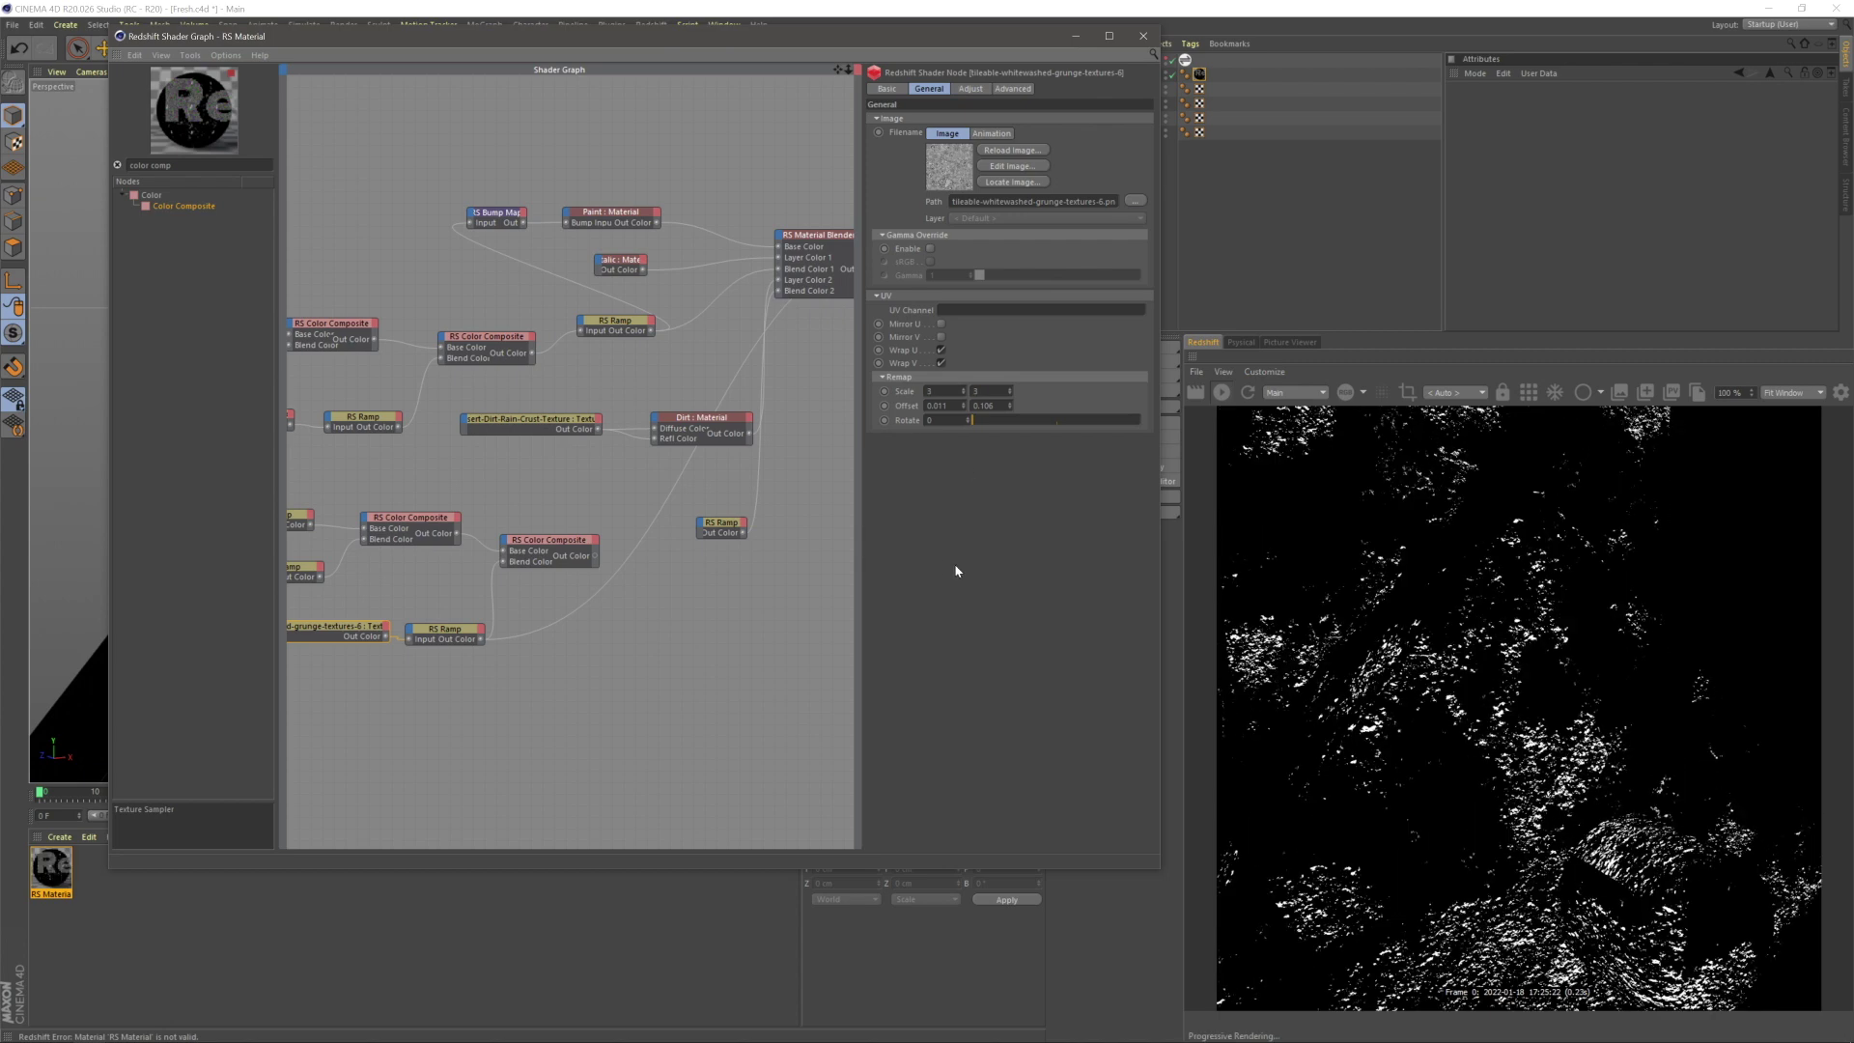
pyautogui.write('180')
pyautogui.press('Return')
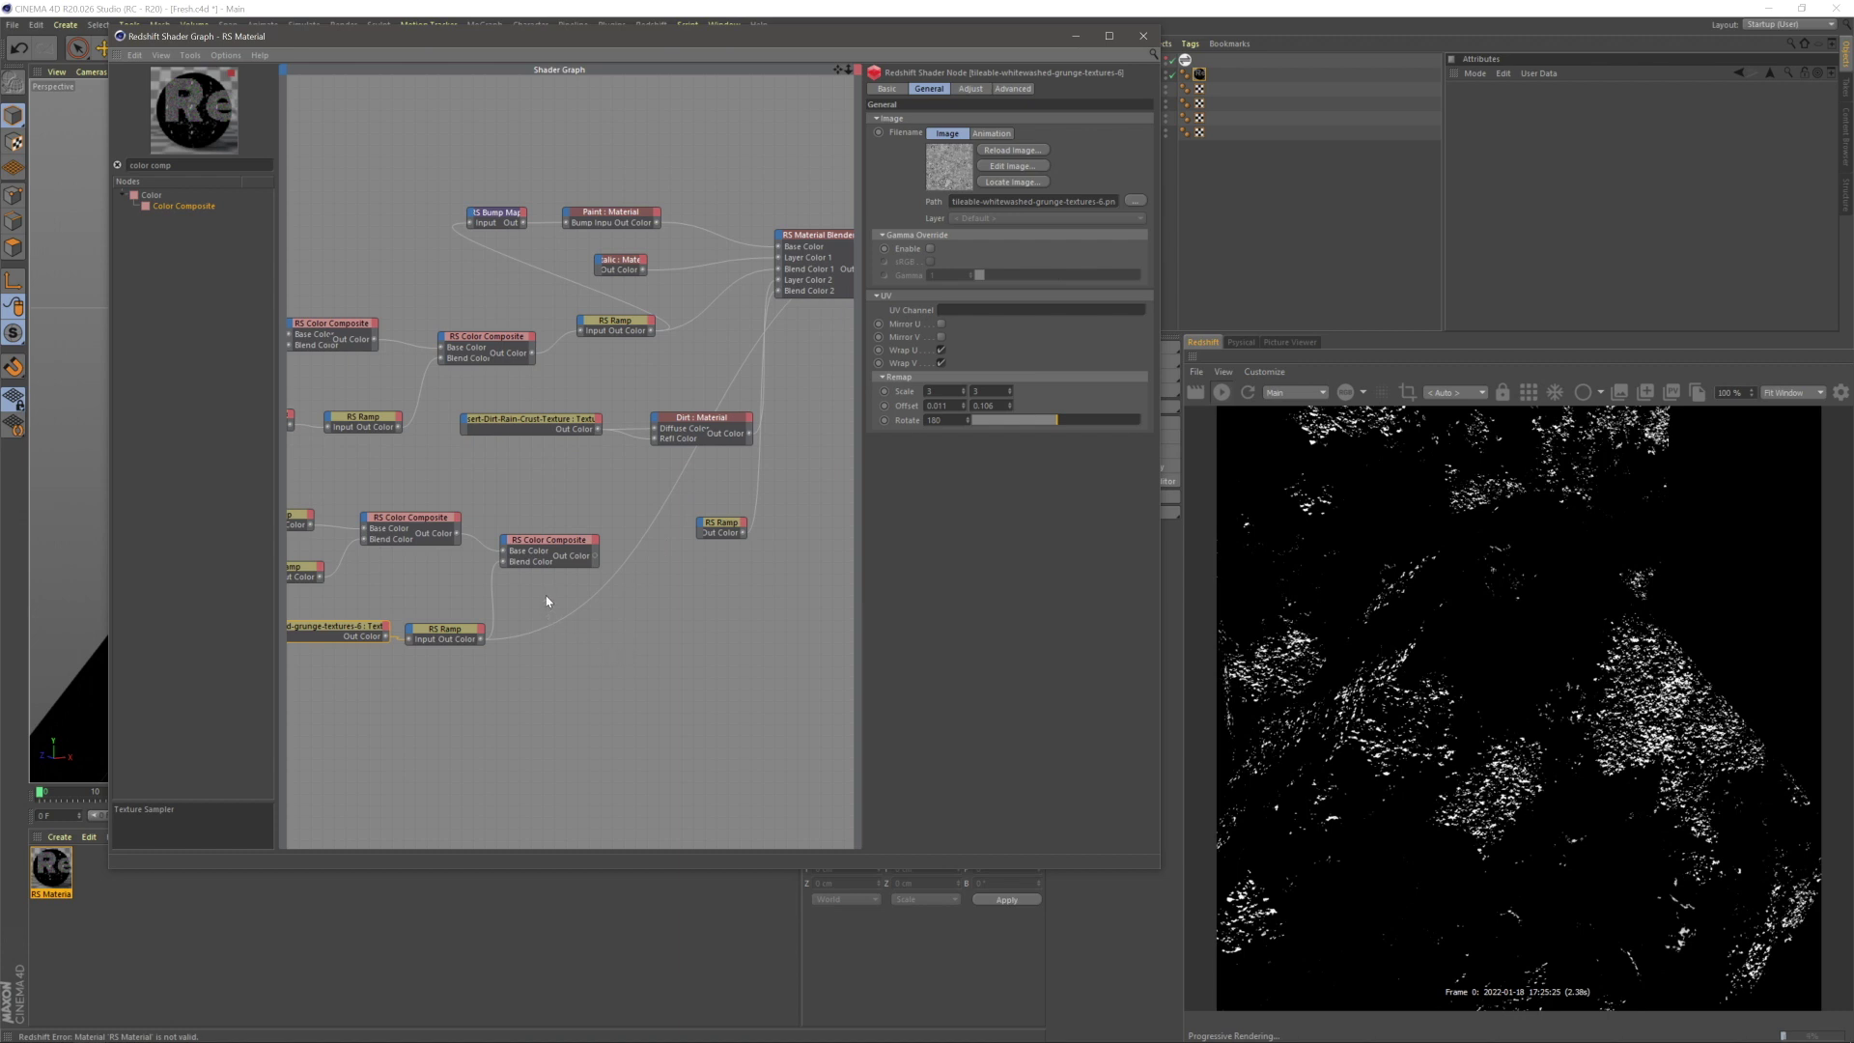
# - Connect the second dirt Color Composite to the final Ramp's input and reconnect the Material Blender to the Output's Surface
pyautogui.click(574, 661)
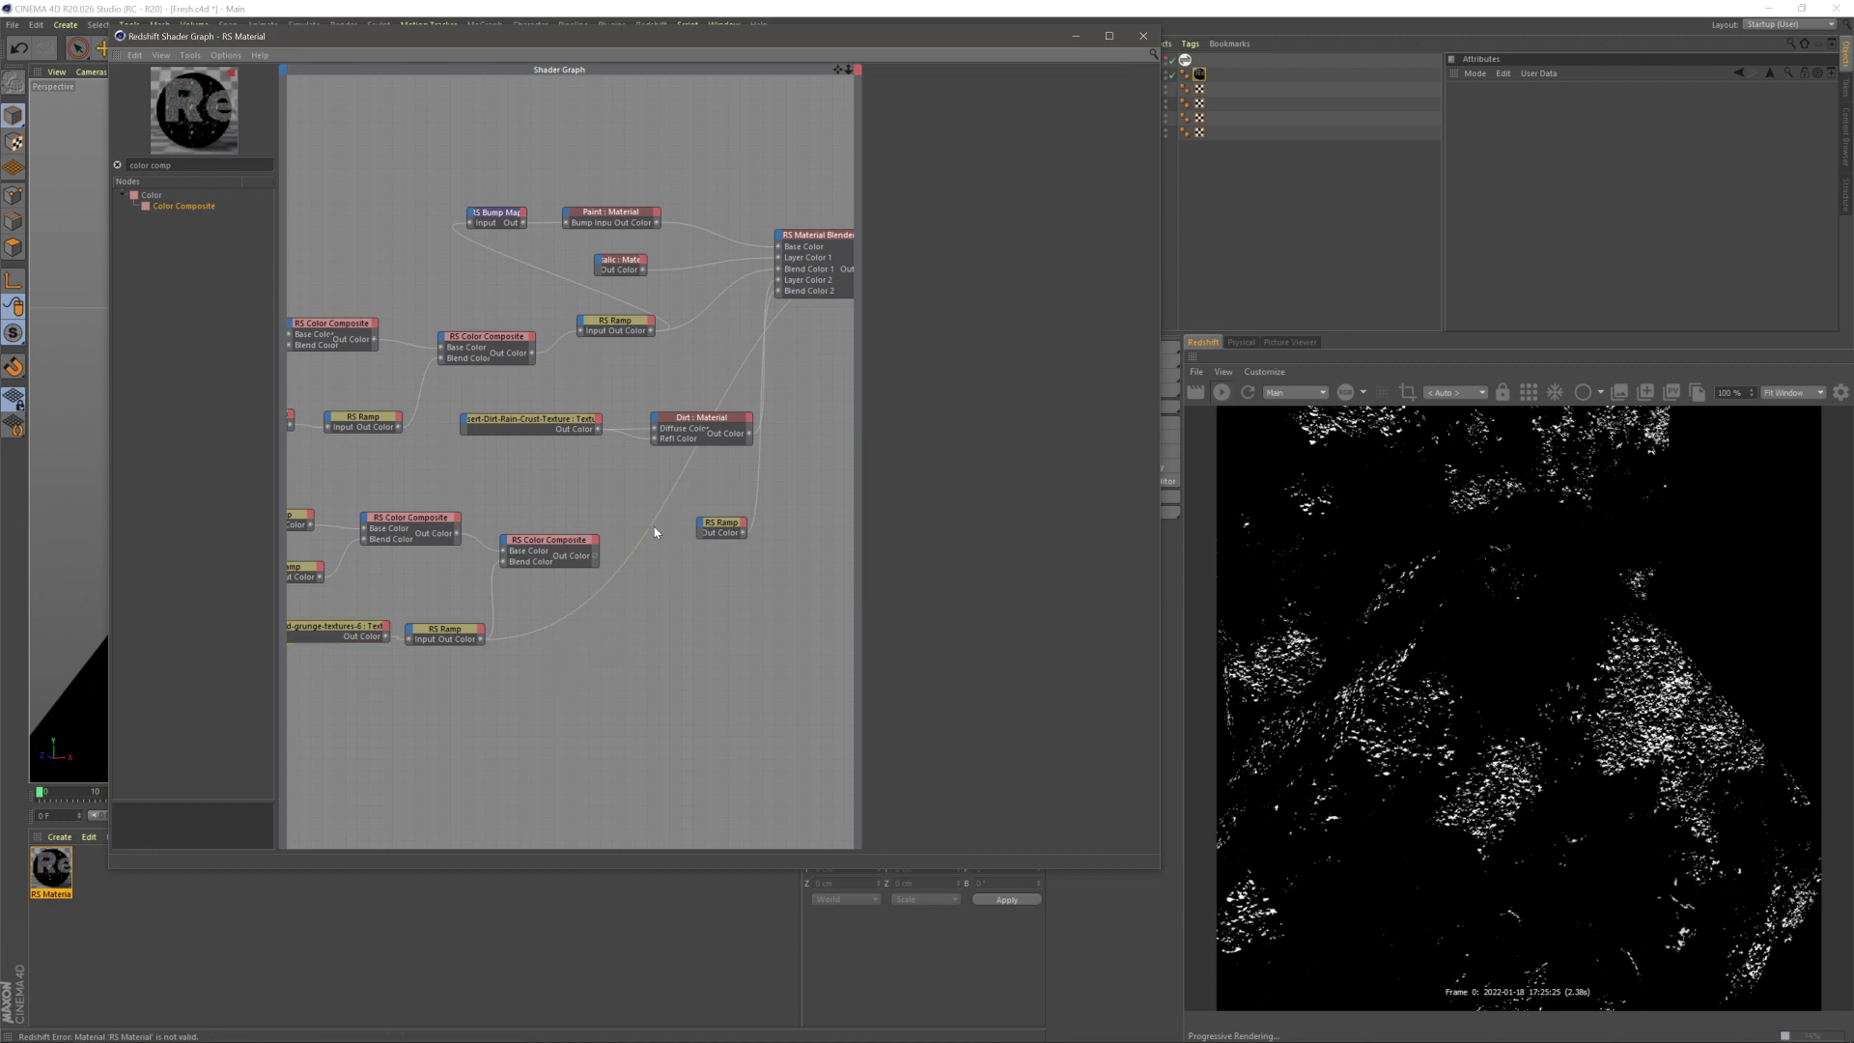
pyautogui.moveTo(637, 608); pyautogui.dragTo(601, 588, button='middle')
pyautogui.moveTo(567, 556); pyautogui.dragTo(671, 530)
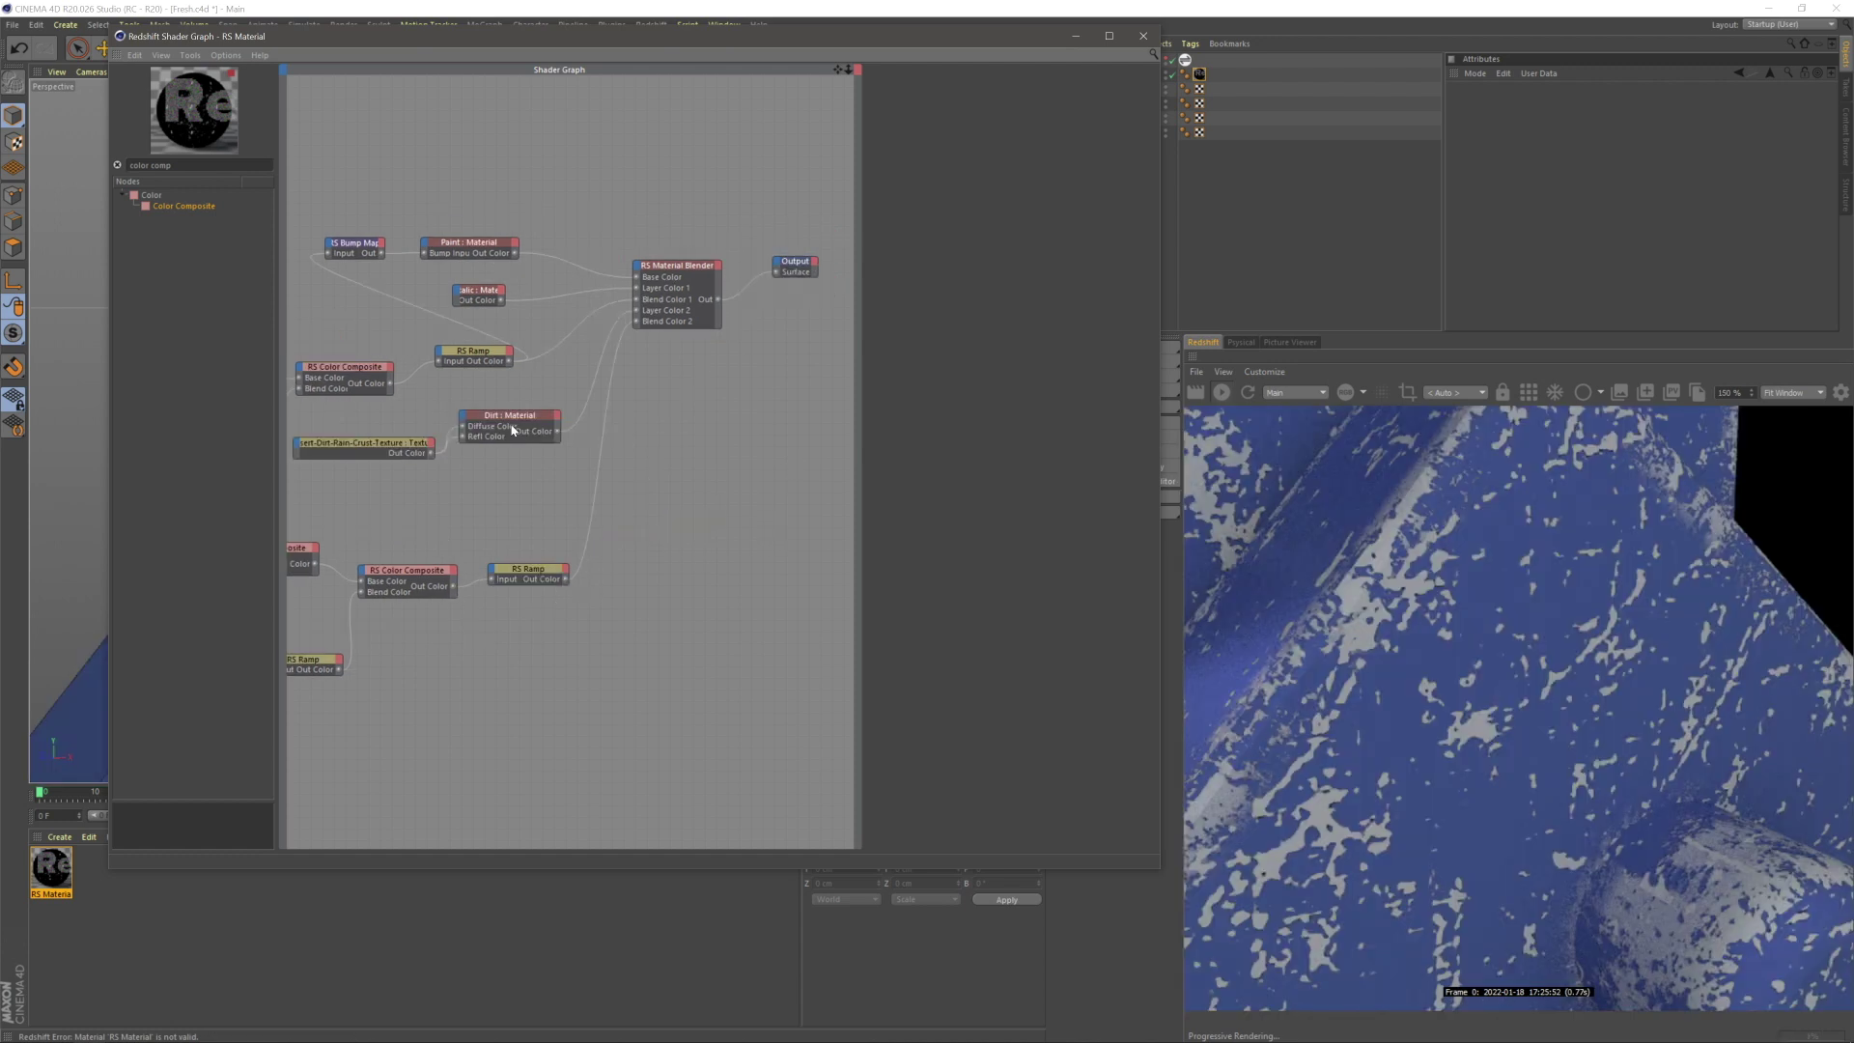
# - Give the Dirt material a bright green emission colour with an emission weight of 1
pyautogui.click(518, 421)
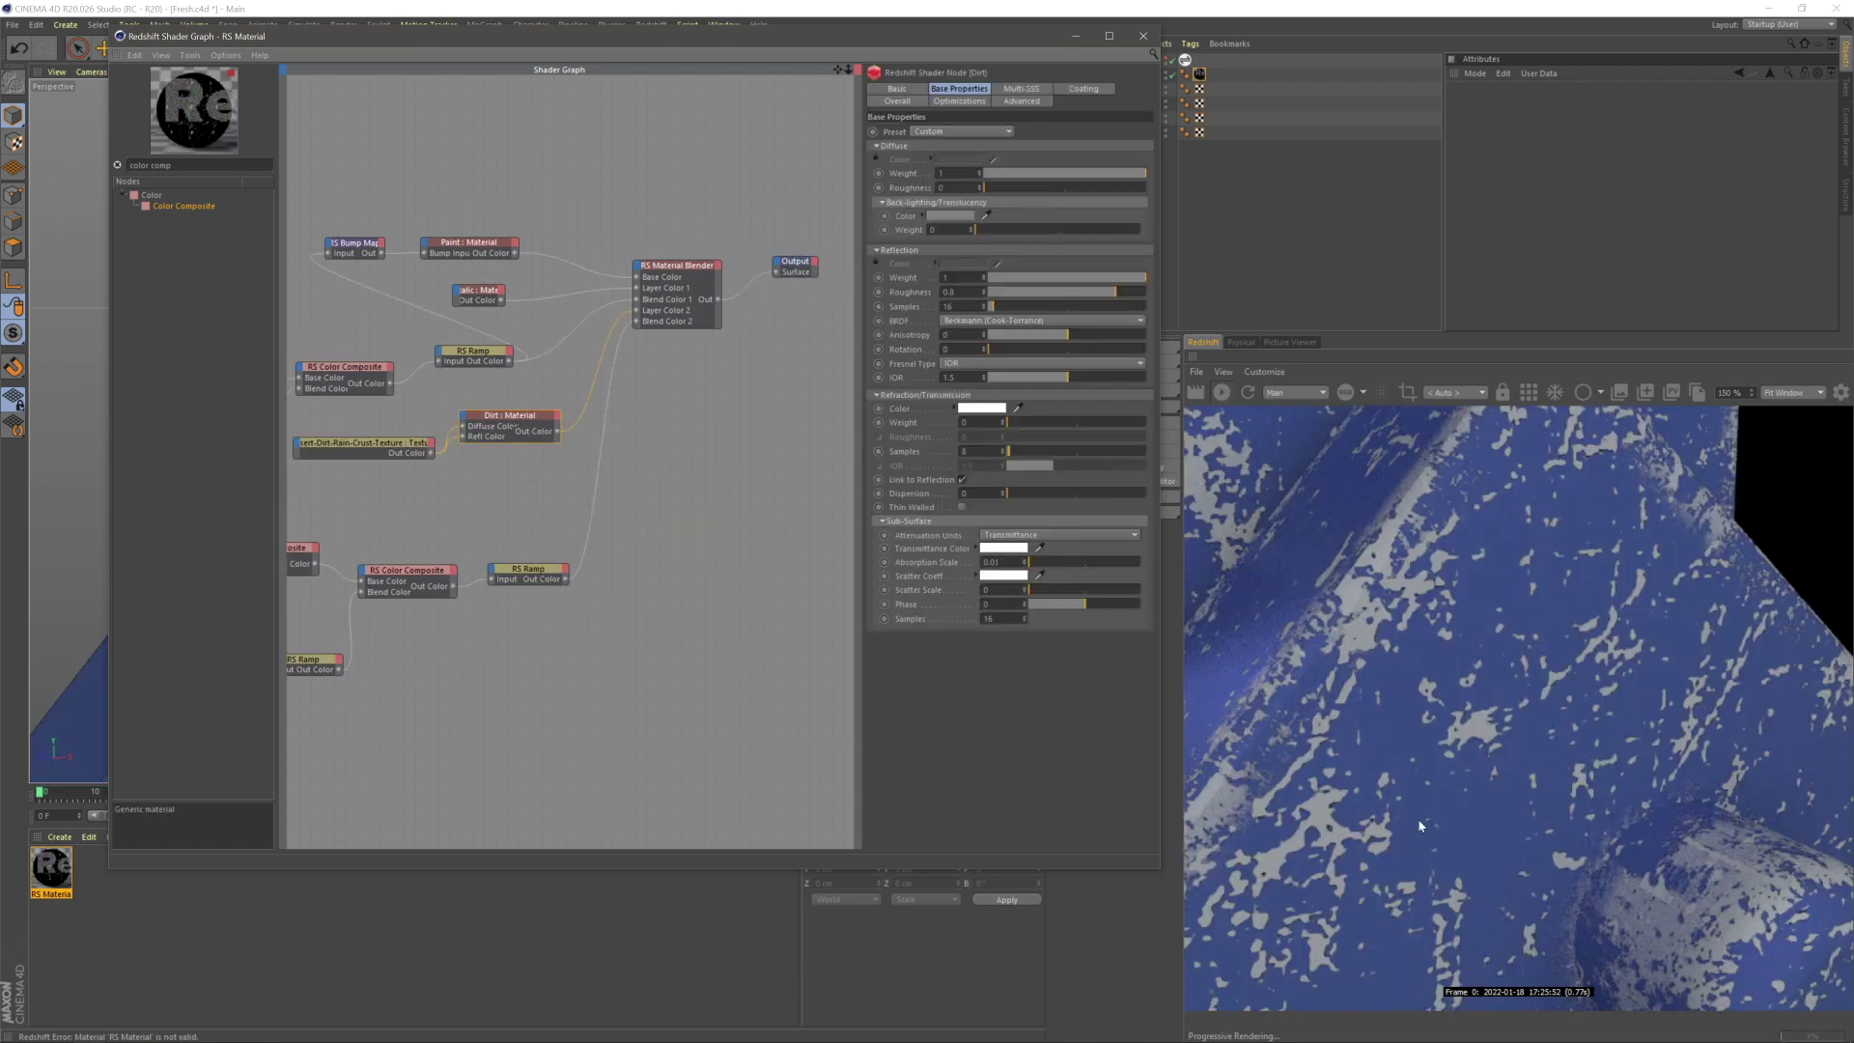
pyautogui.click(937, 101)
pyautogui.click(907, 100)
pyautogui.click(975, 138)
pyautogui.click(971, 160)
pyautogui.moveTo(973, 175); pyautogui.dragTo(1035, 178)
pyautogui.moveTo(1038, 190); pyautogui.dragTo(1125, 196)
pyautogui.click(947, 213)
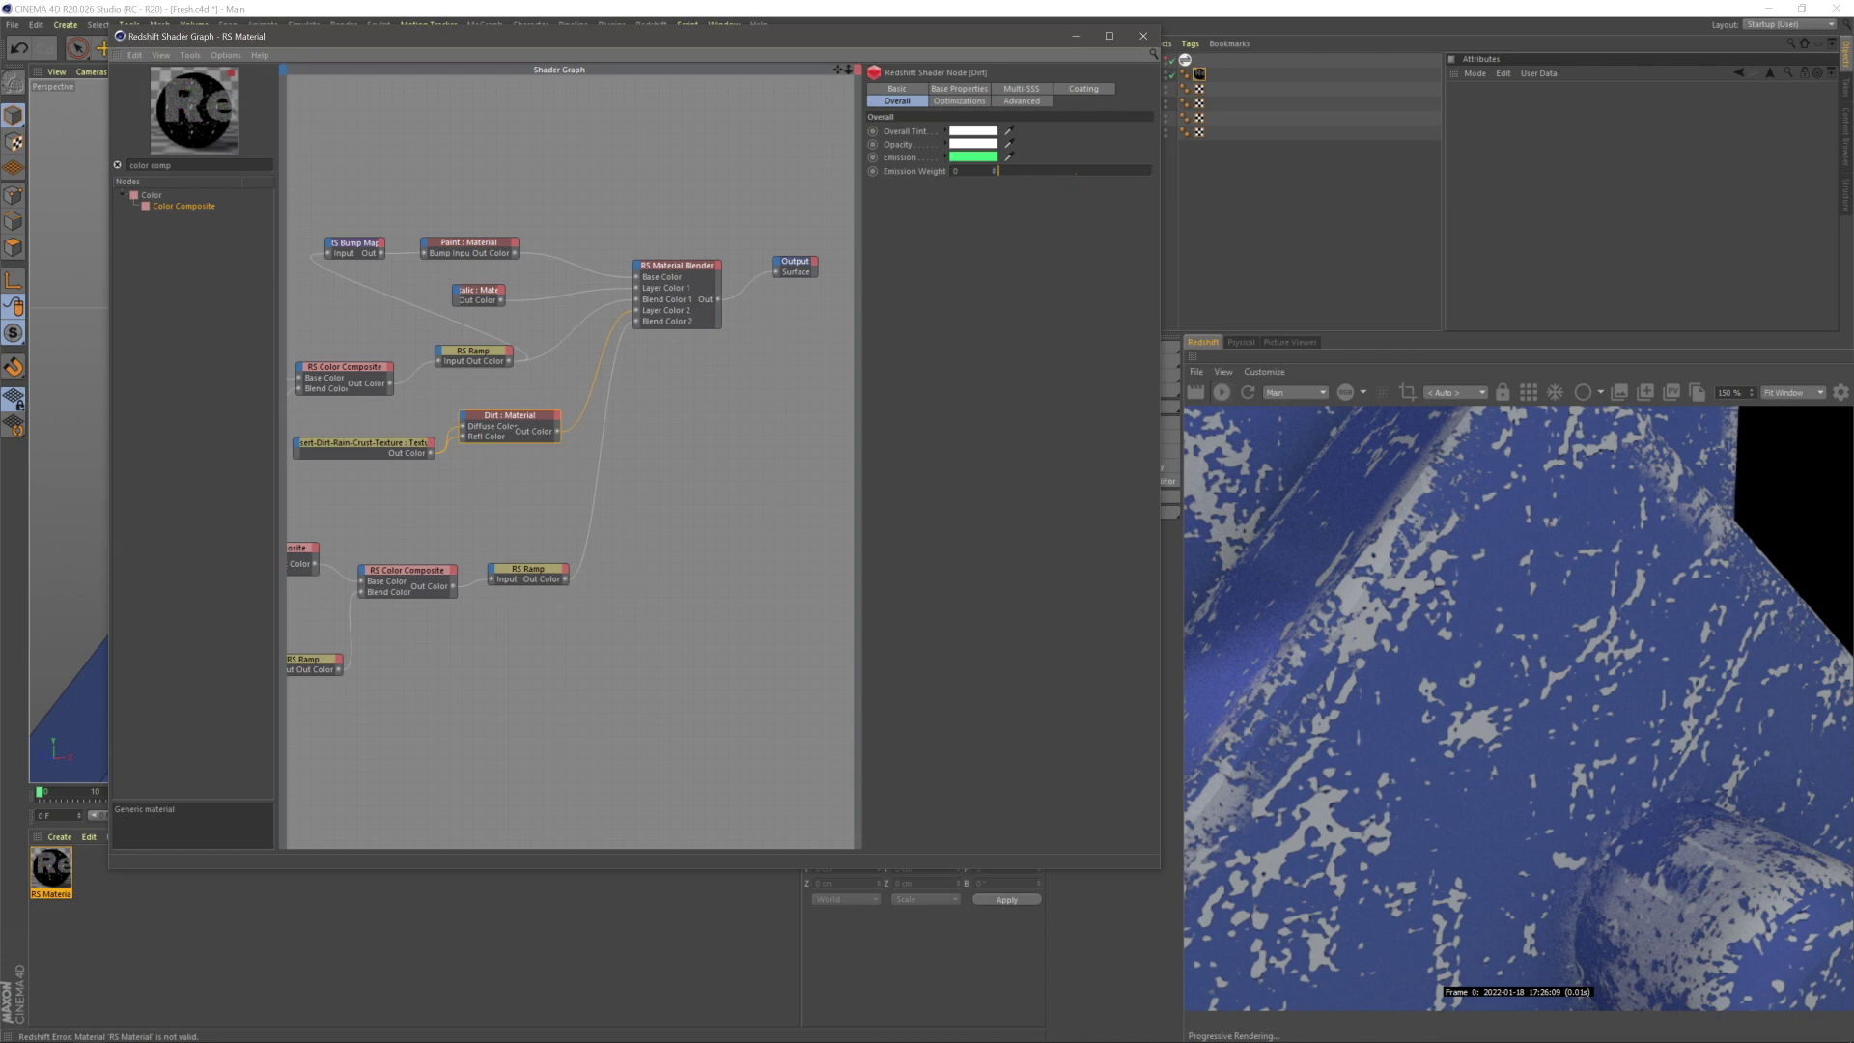
pyautogui.moveTo(999, 171); pyautogui.dragTo(1076, 171)
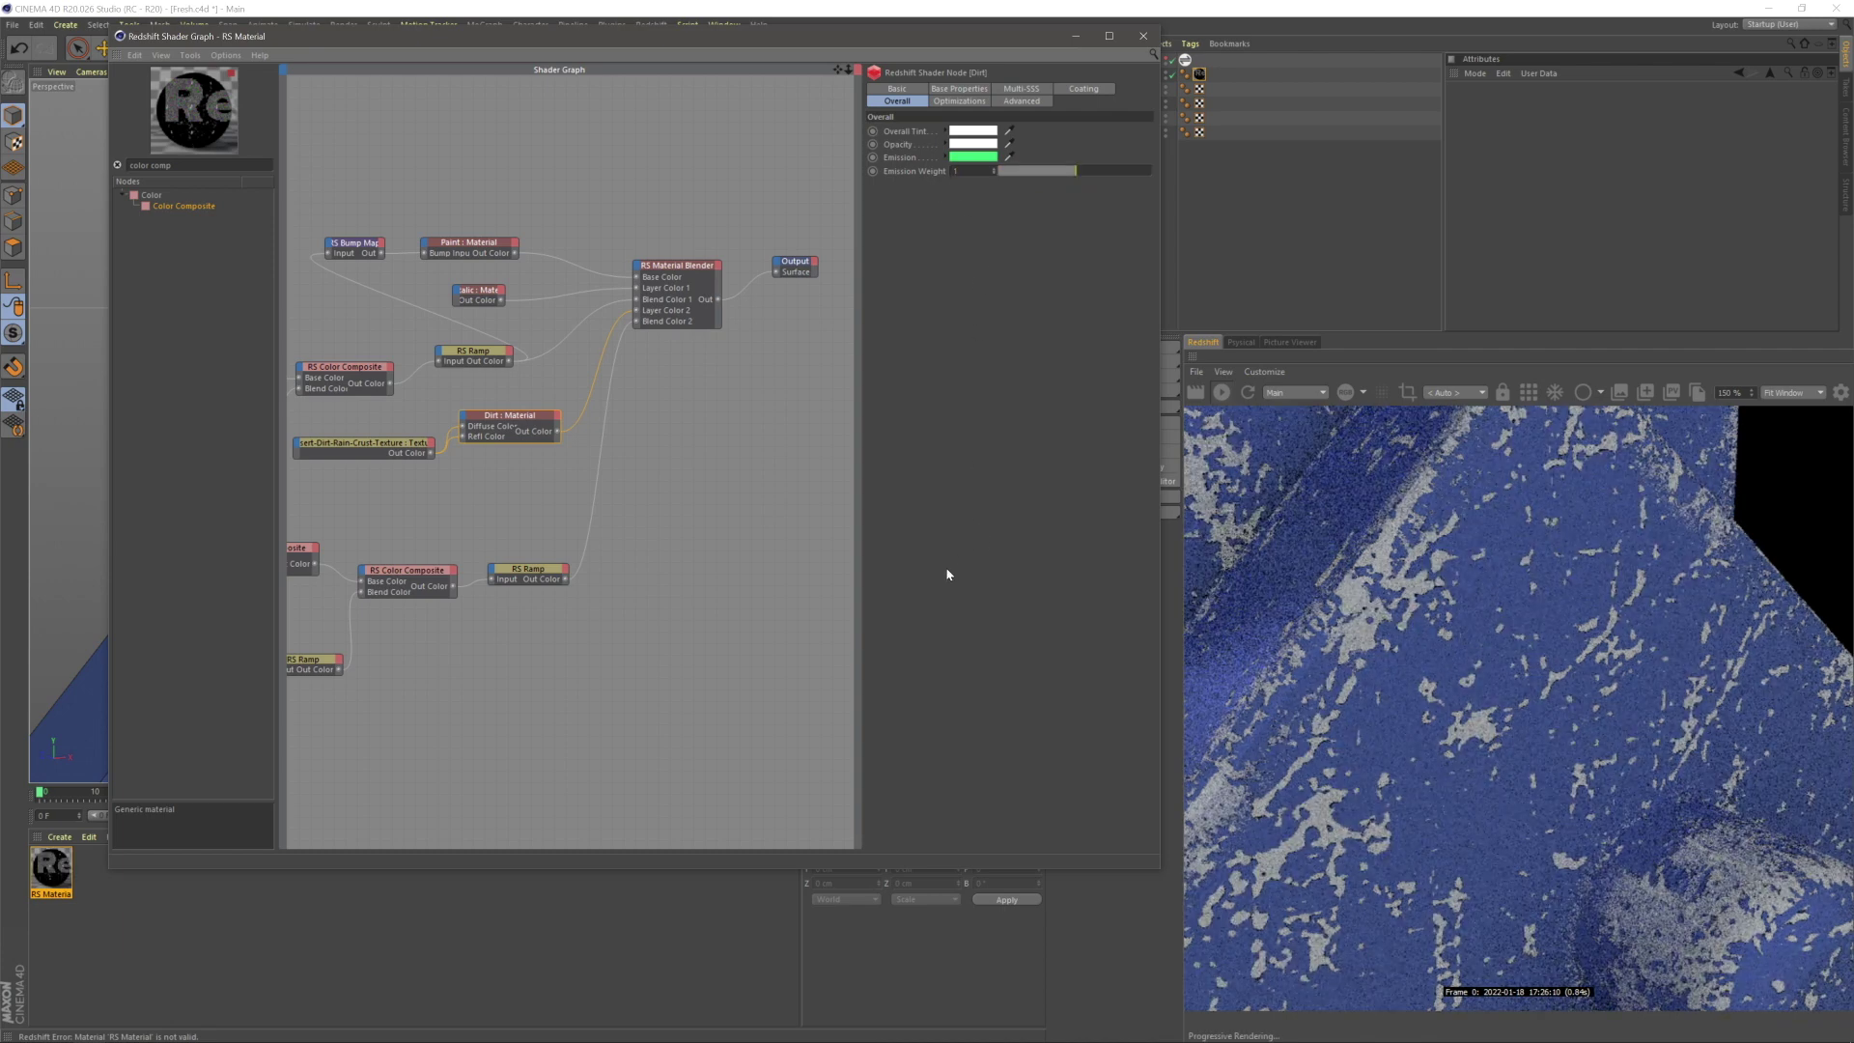
# - Change the second dirt mask Color Composite's mode to Add
pyautogui.click(711, 641)
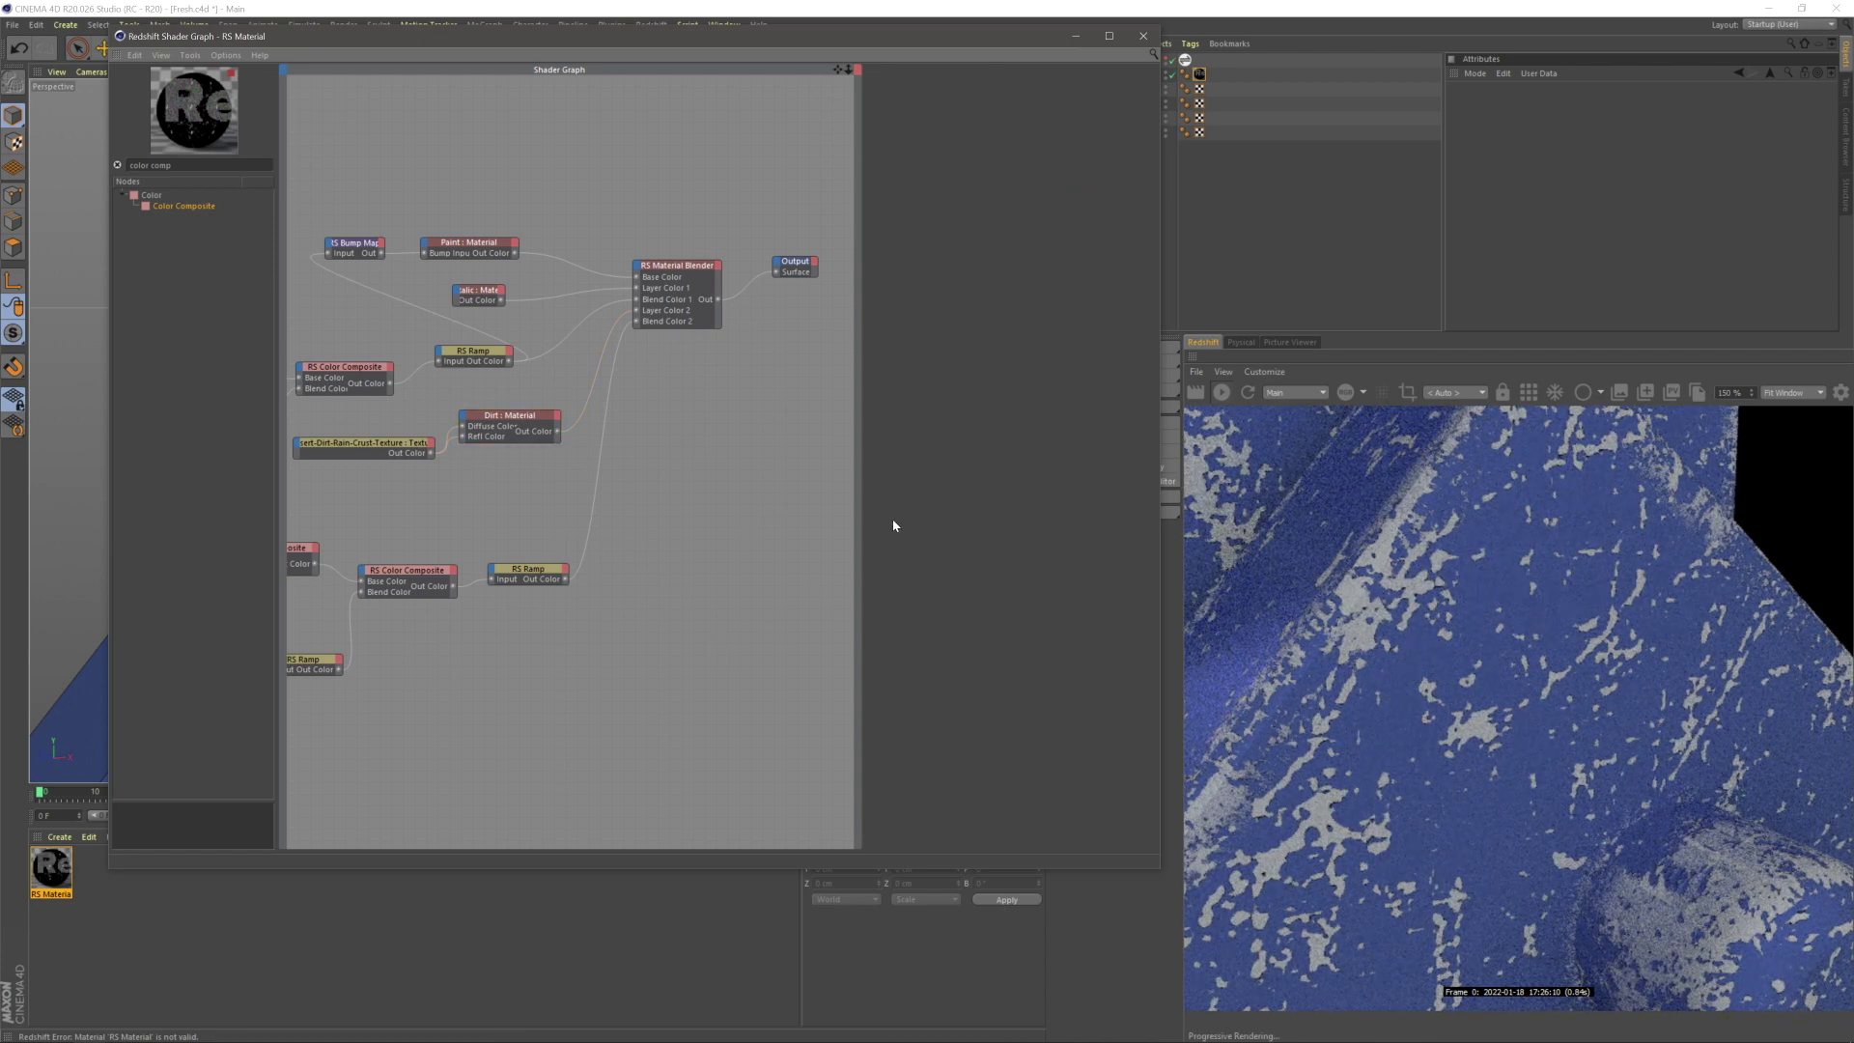
pyautogui.moveTo(636, 566); pyautogui.dragTo(781, 567, button='middle')
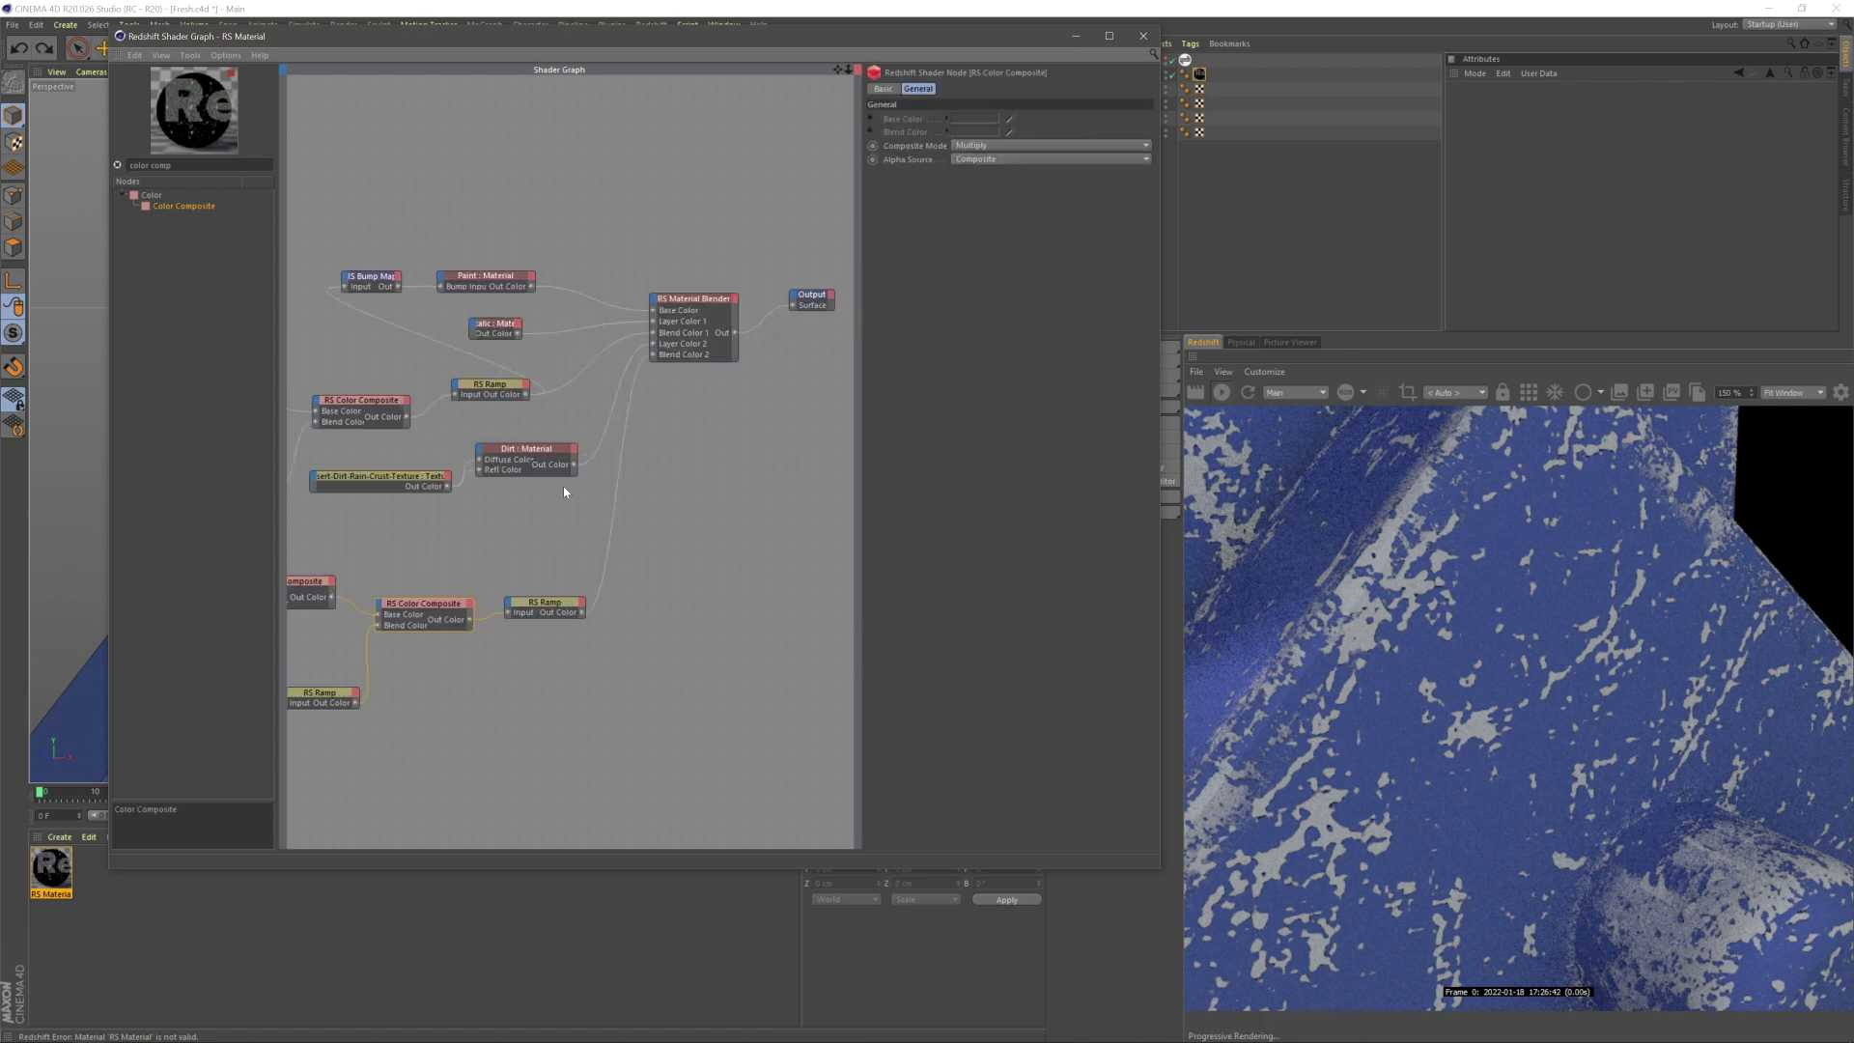
pyautogui.click(627, 573)
pyautogui.click(431, 606)
pyautogui.click(427, 549)
pyautogui.moveTo(426, 549); pyautogui.dragTo(652, 549, button='middle')
pyautogui.click(505, 584)
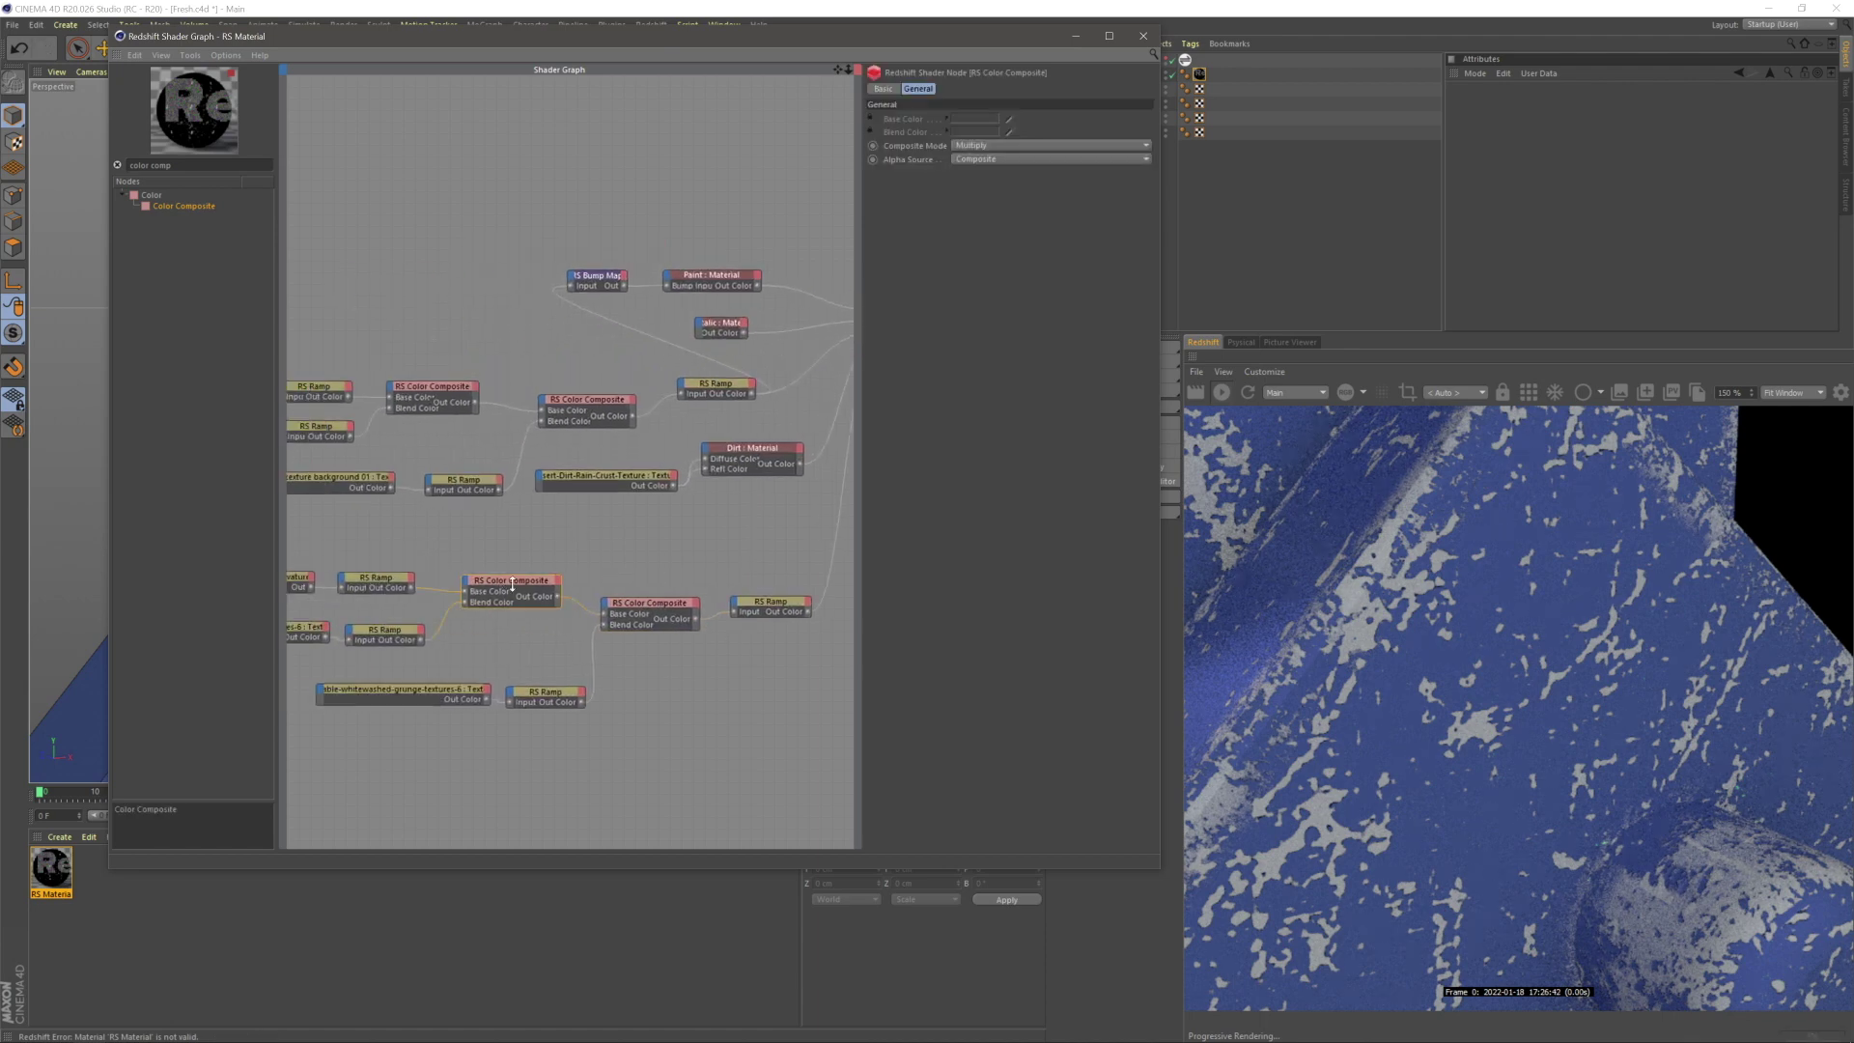
pyautogui.click(649, 608)
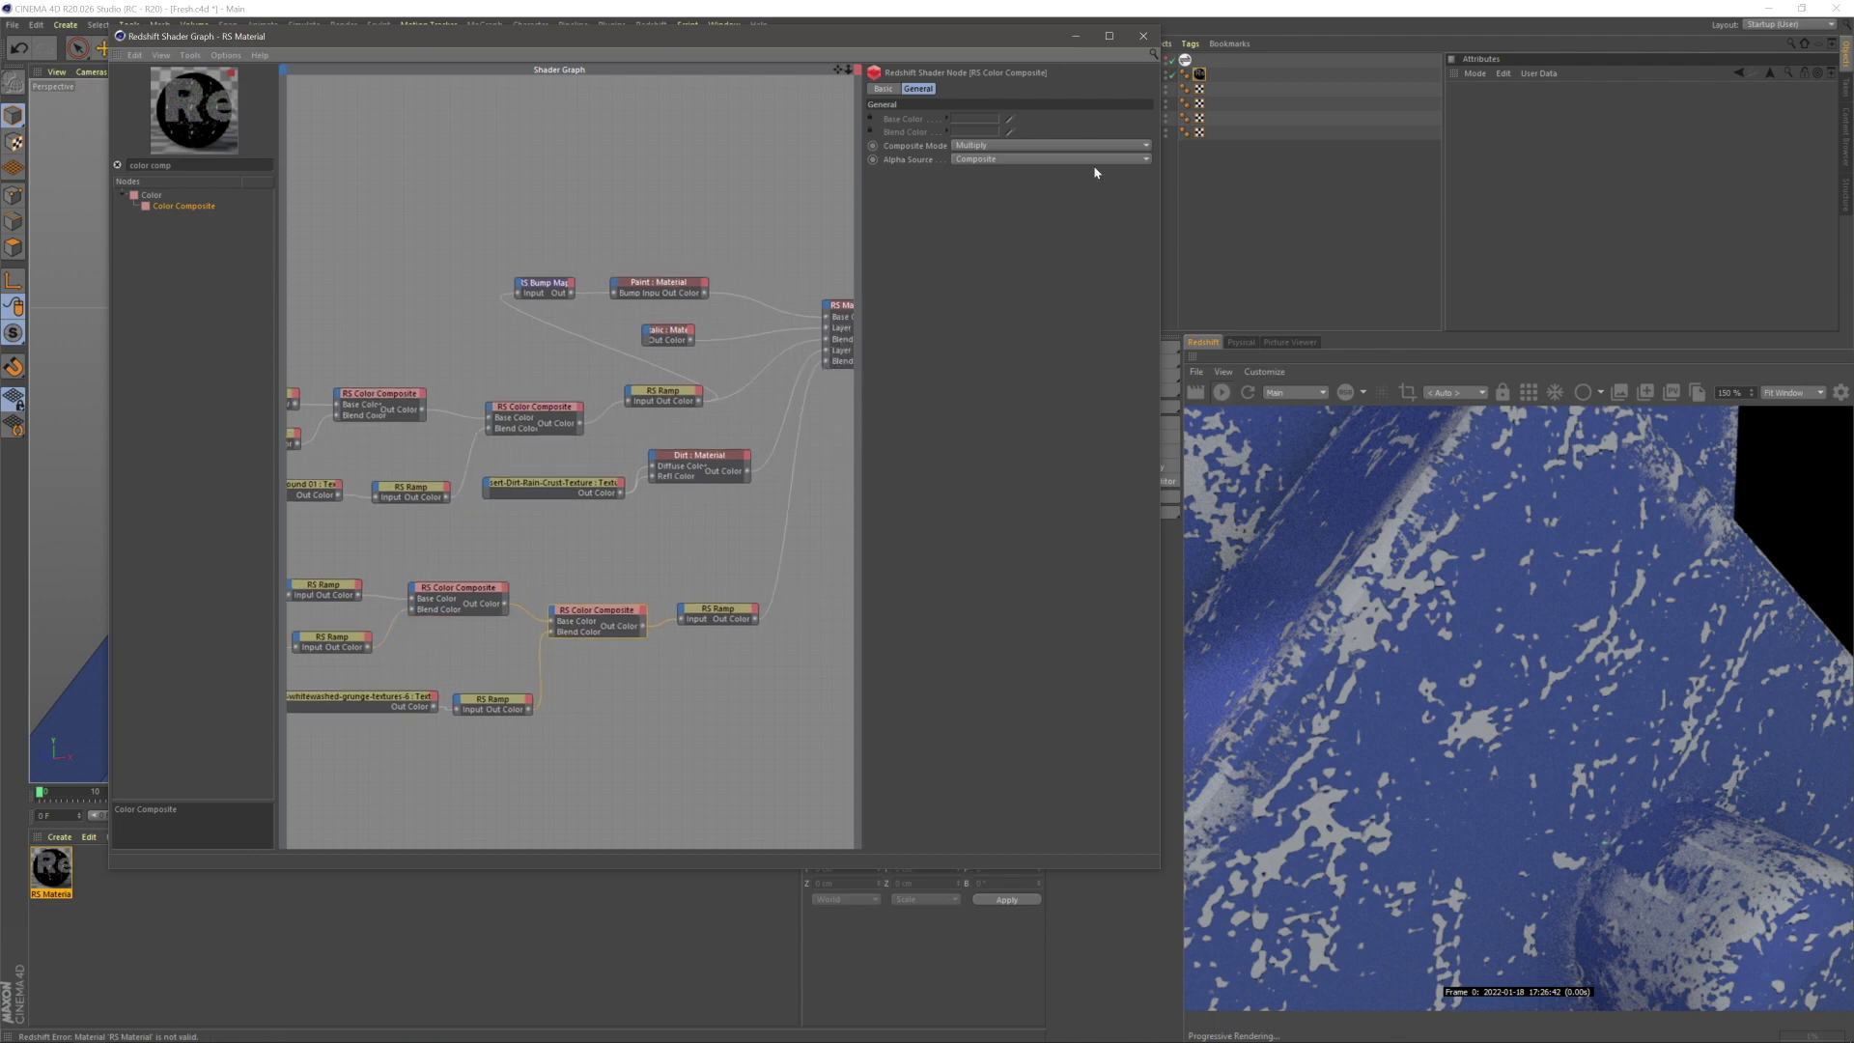
pyautogui.click(1021, 147)
pyautogui.click(970, 204)
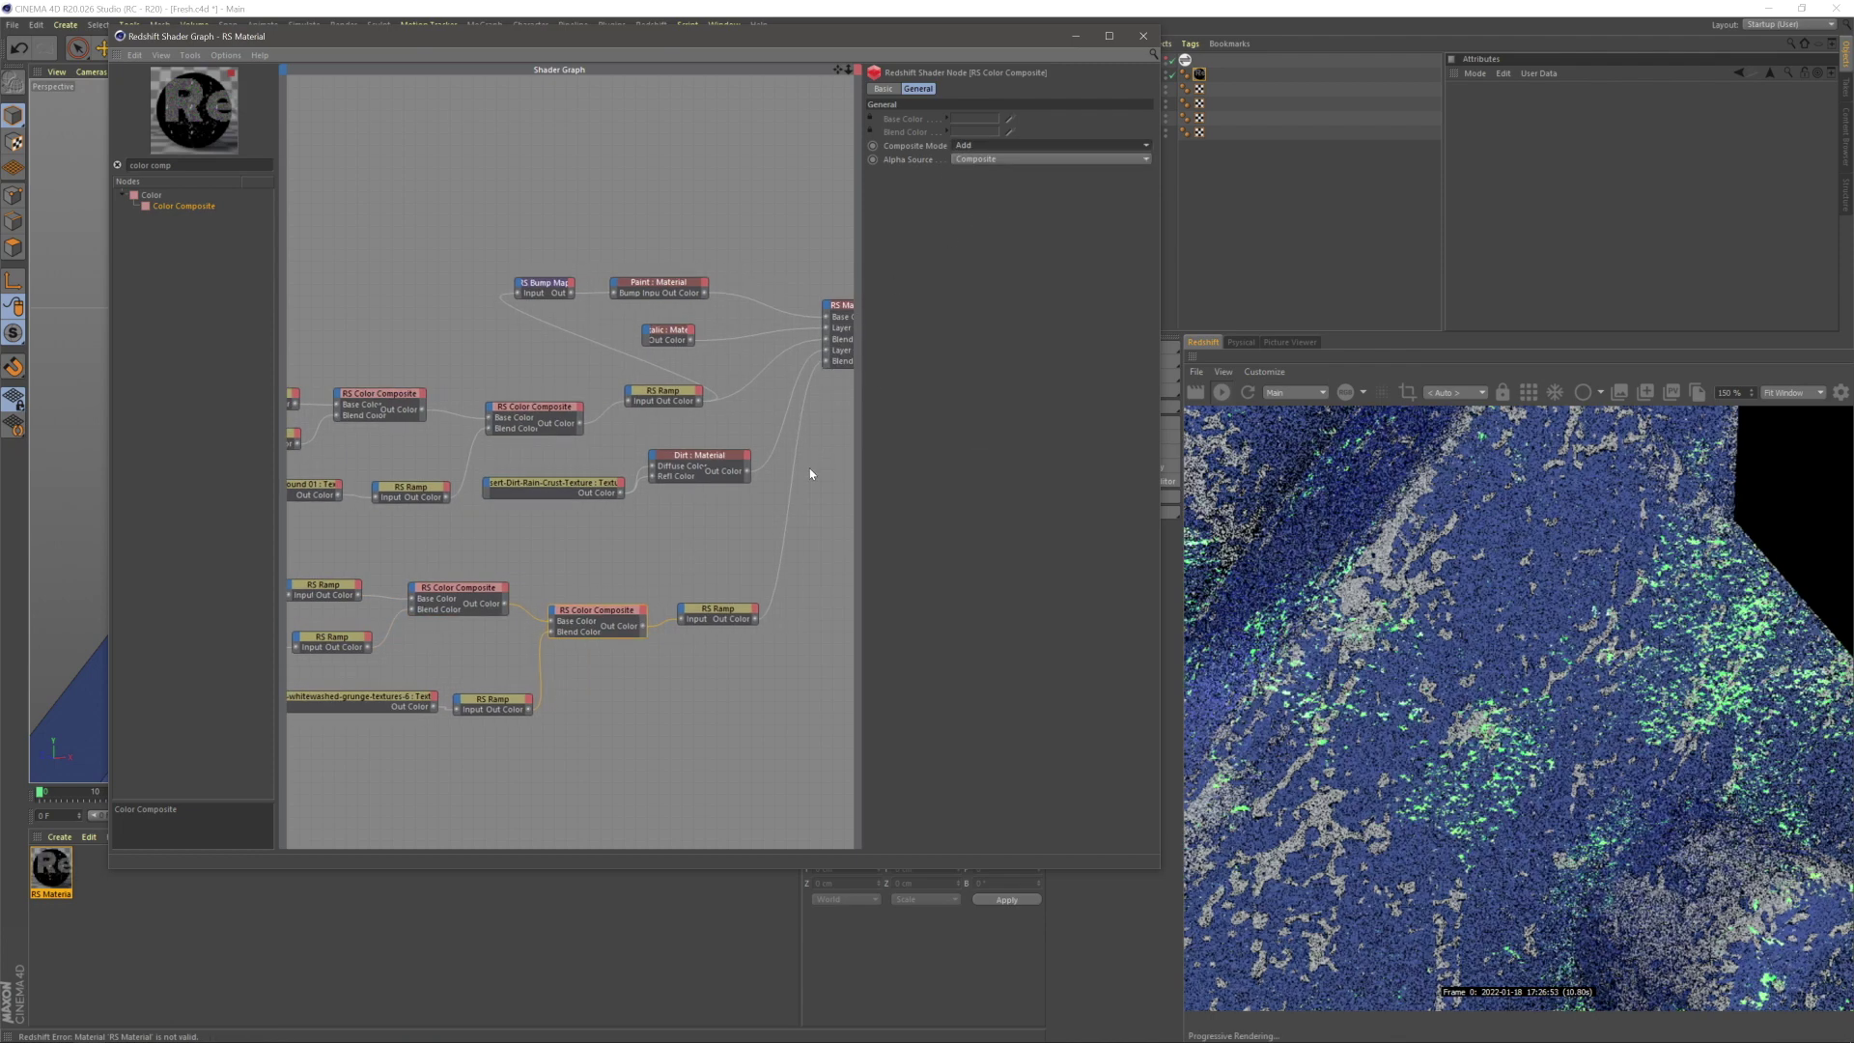
# - Set the Dirt material's emission weight to 0
pyautogui.click(685, 468)
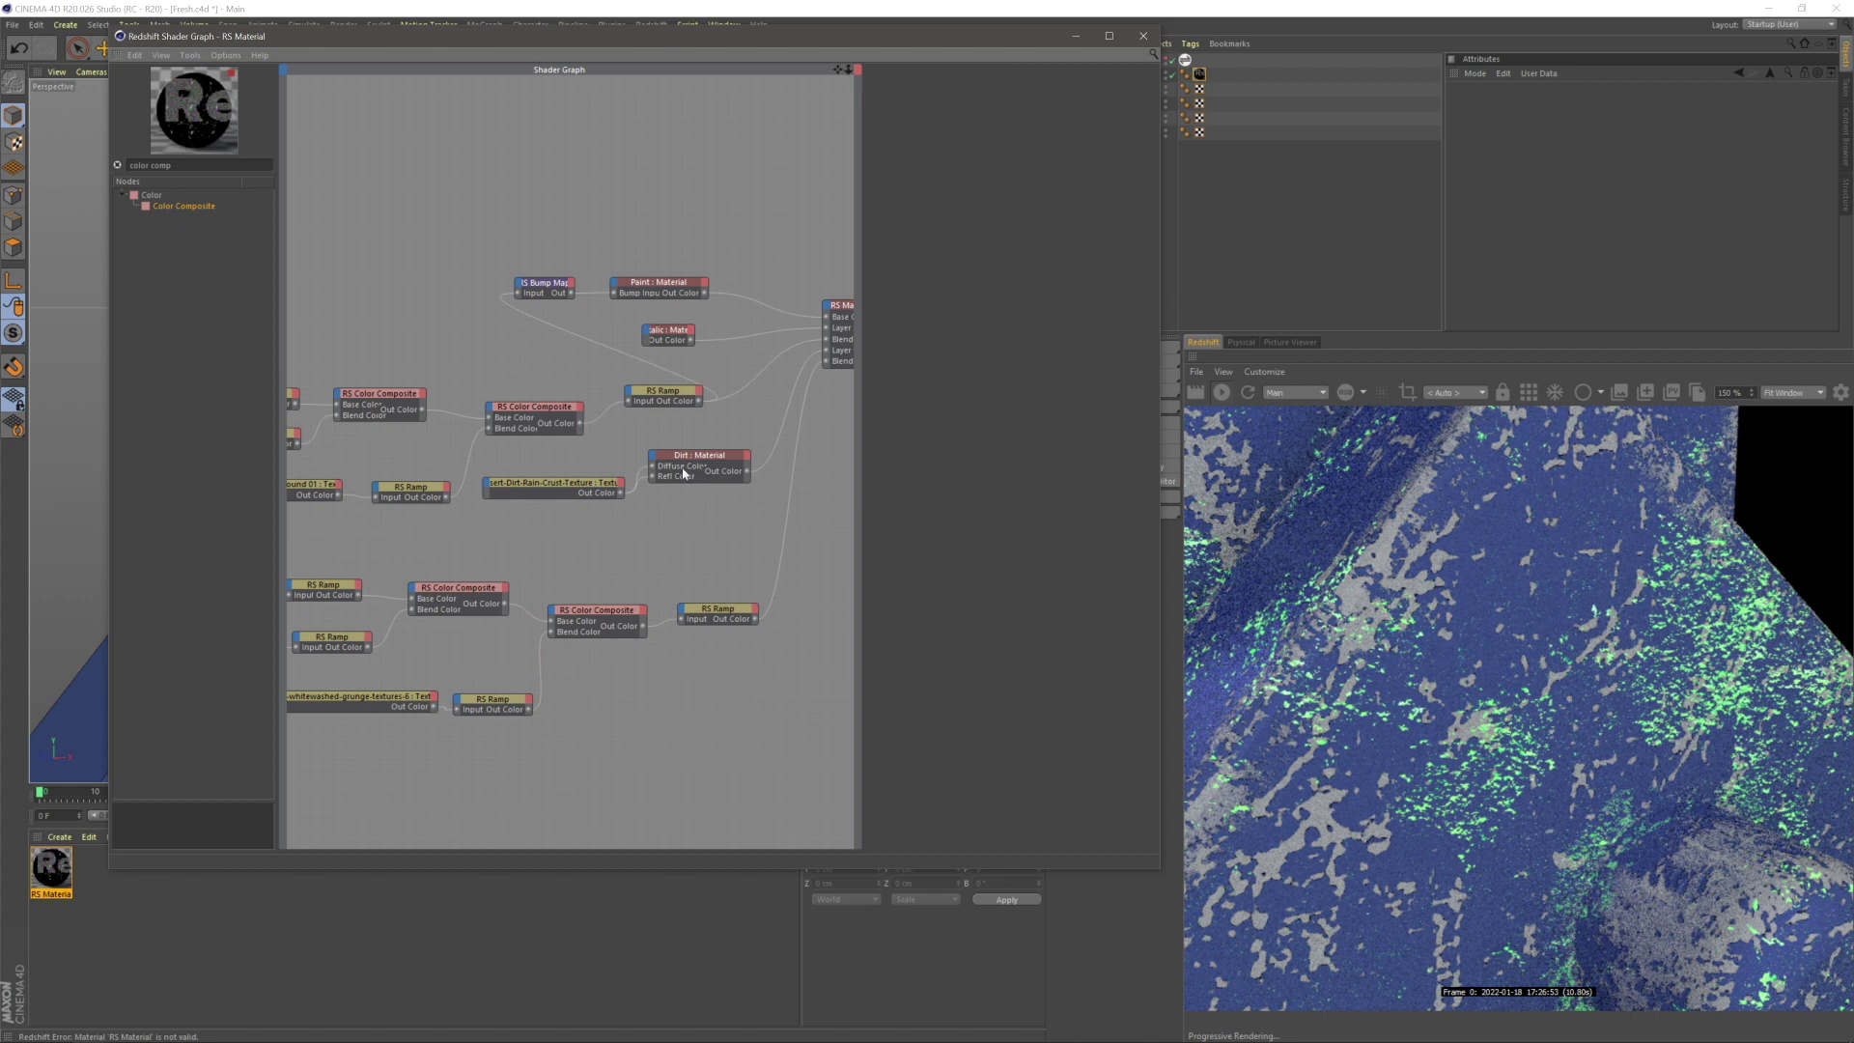
pyautogui.write('0')
pyautogui.press('Return')
pyautogui.click(924, 726)
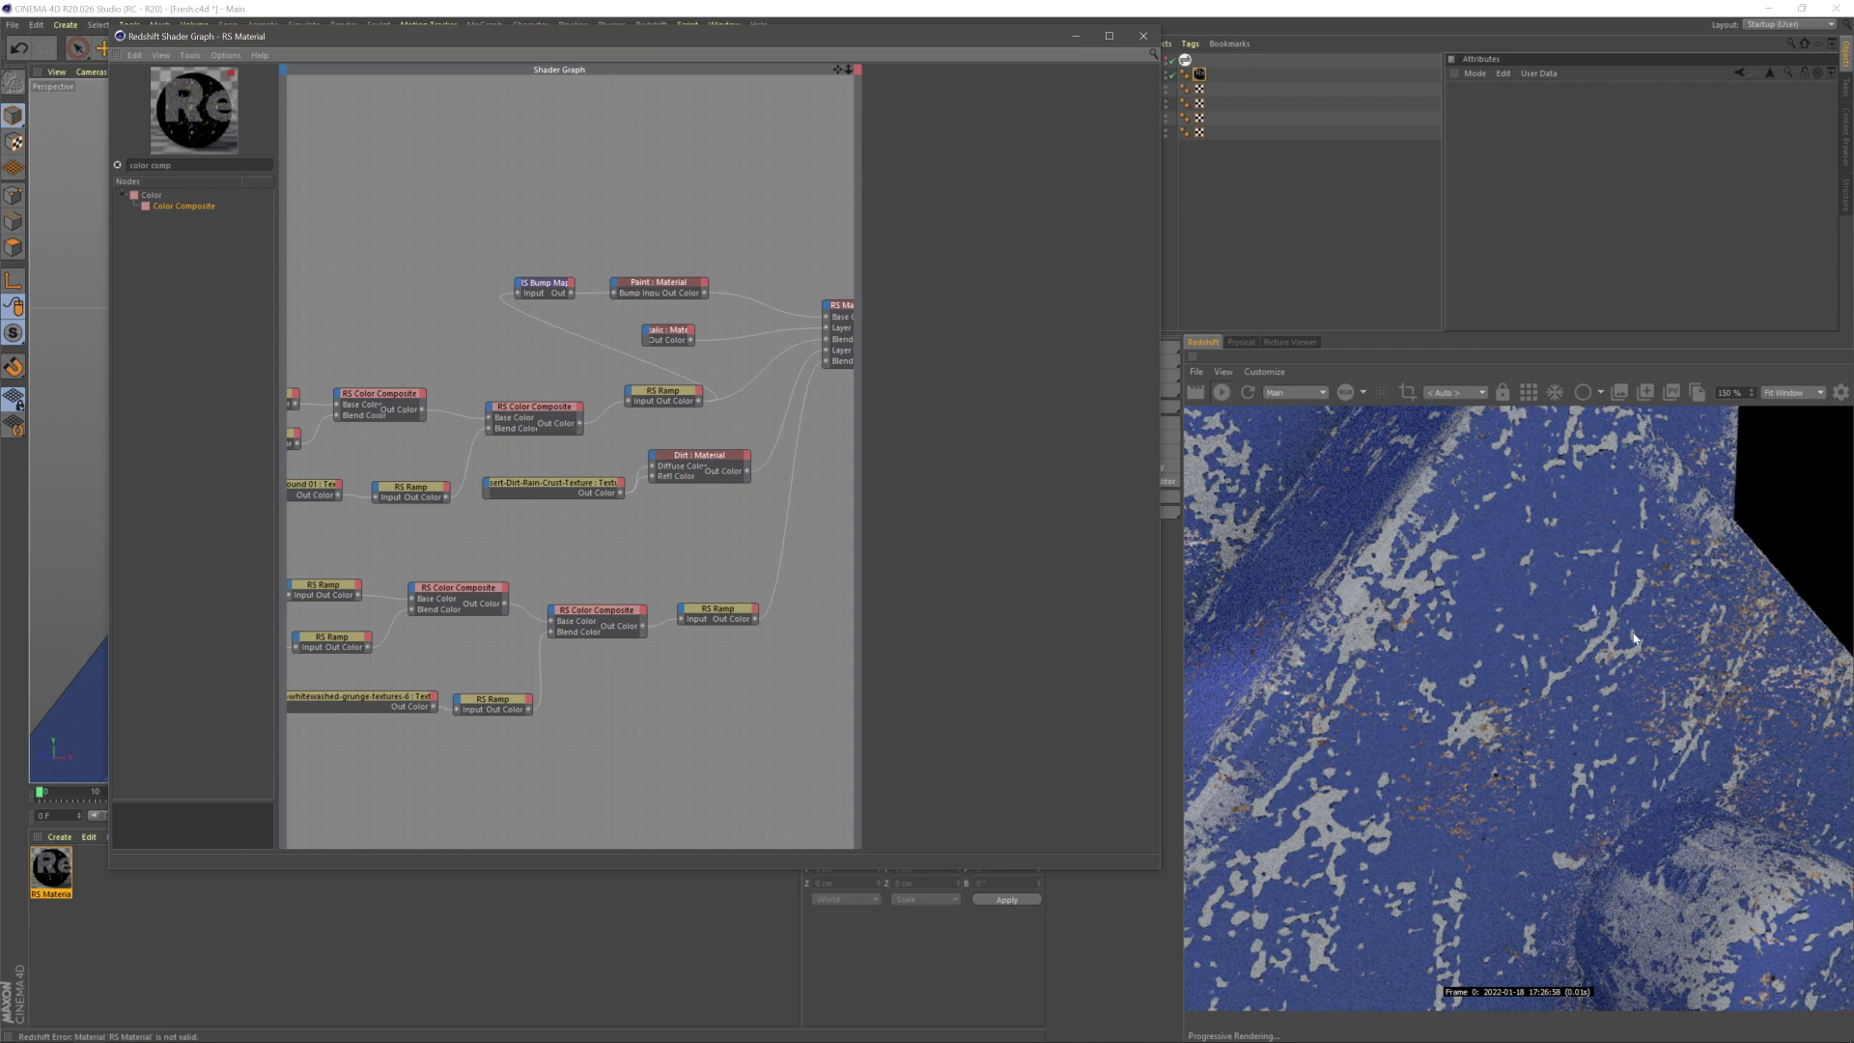
pyautogui.click(1527, 782)
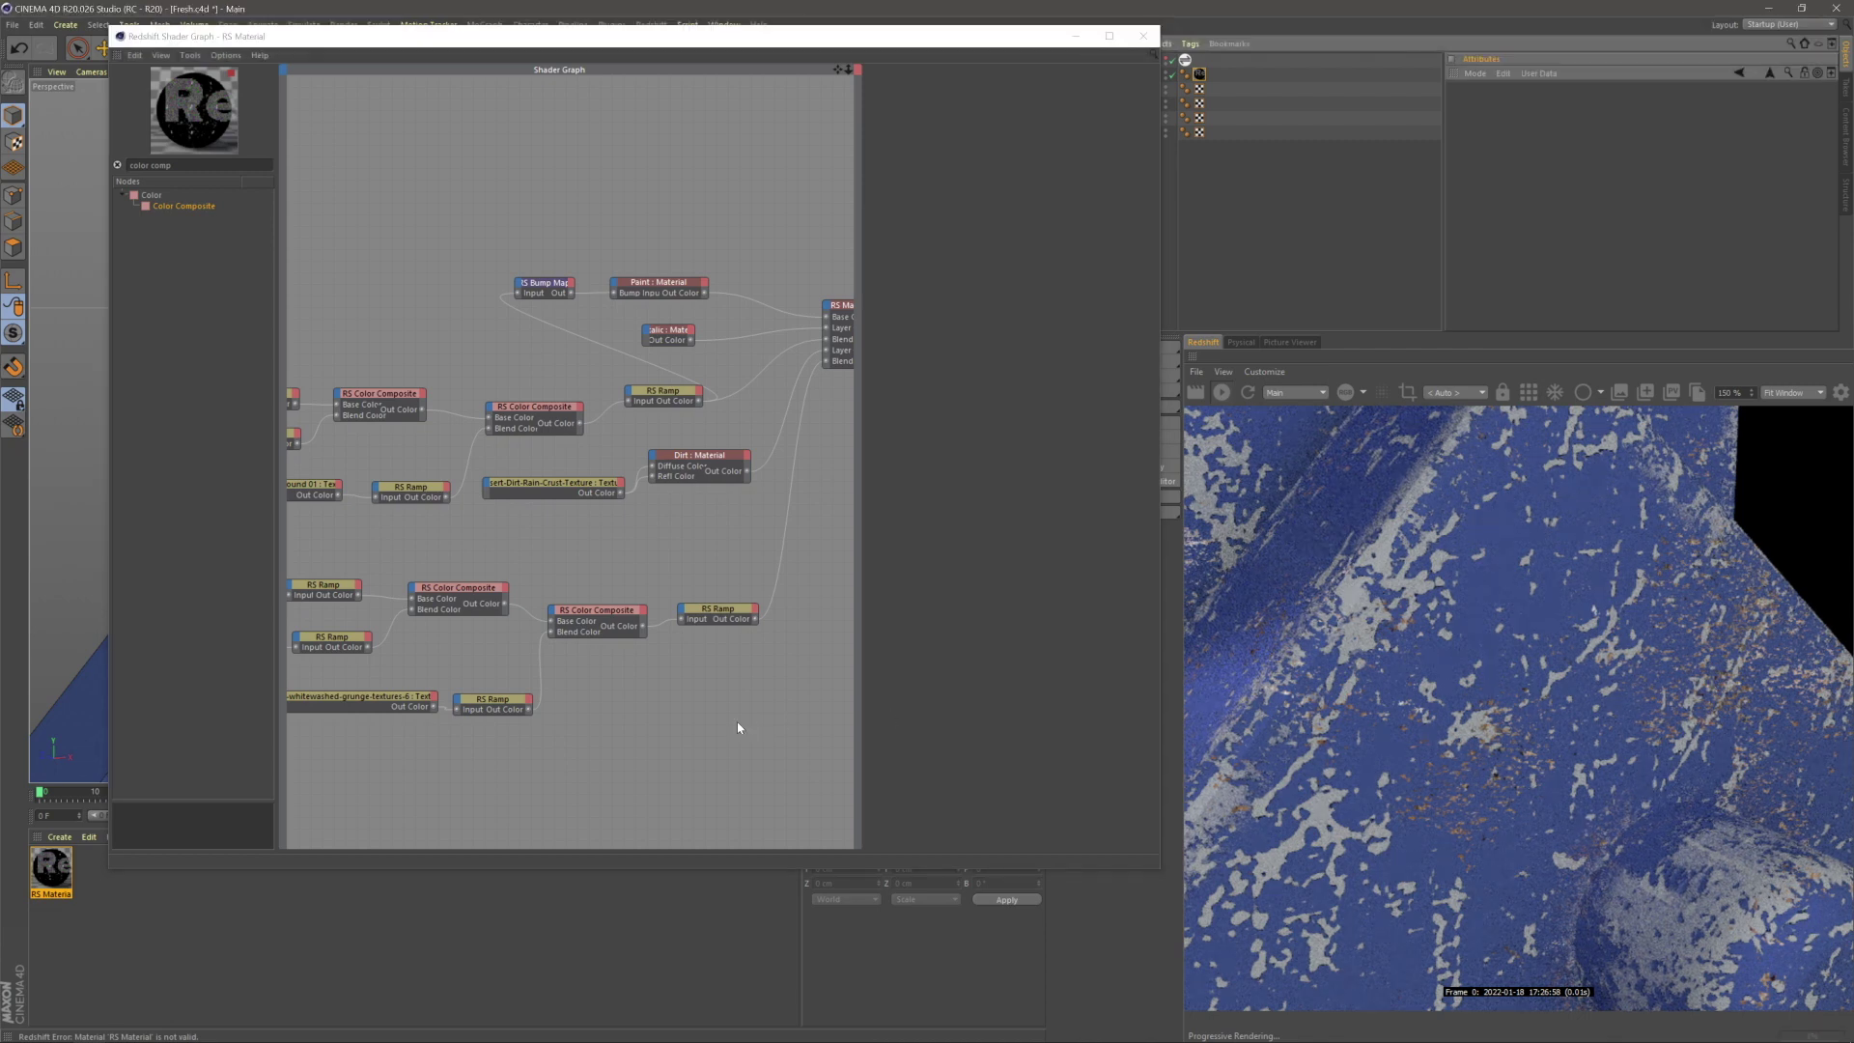
# - Add a Bump Map node beside the Dirt material and connect it to the material's Bump Input
pyautogui.click(171, 165)
pyautogui.hotkey('ctrl', 'a')
pyautogui.write('bump')
pyautogui.moveTo(185, 227); pyautogui.dragTo(652, 454)
pyautogui.moveTo(705, 565)
pyautogui.click(882, 607)
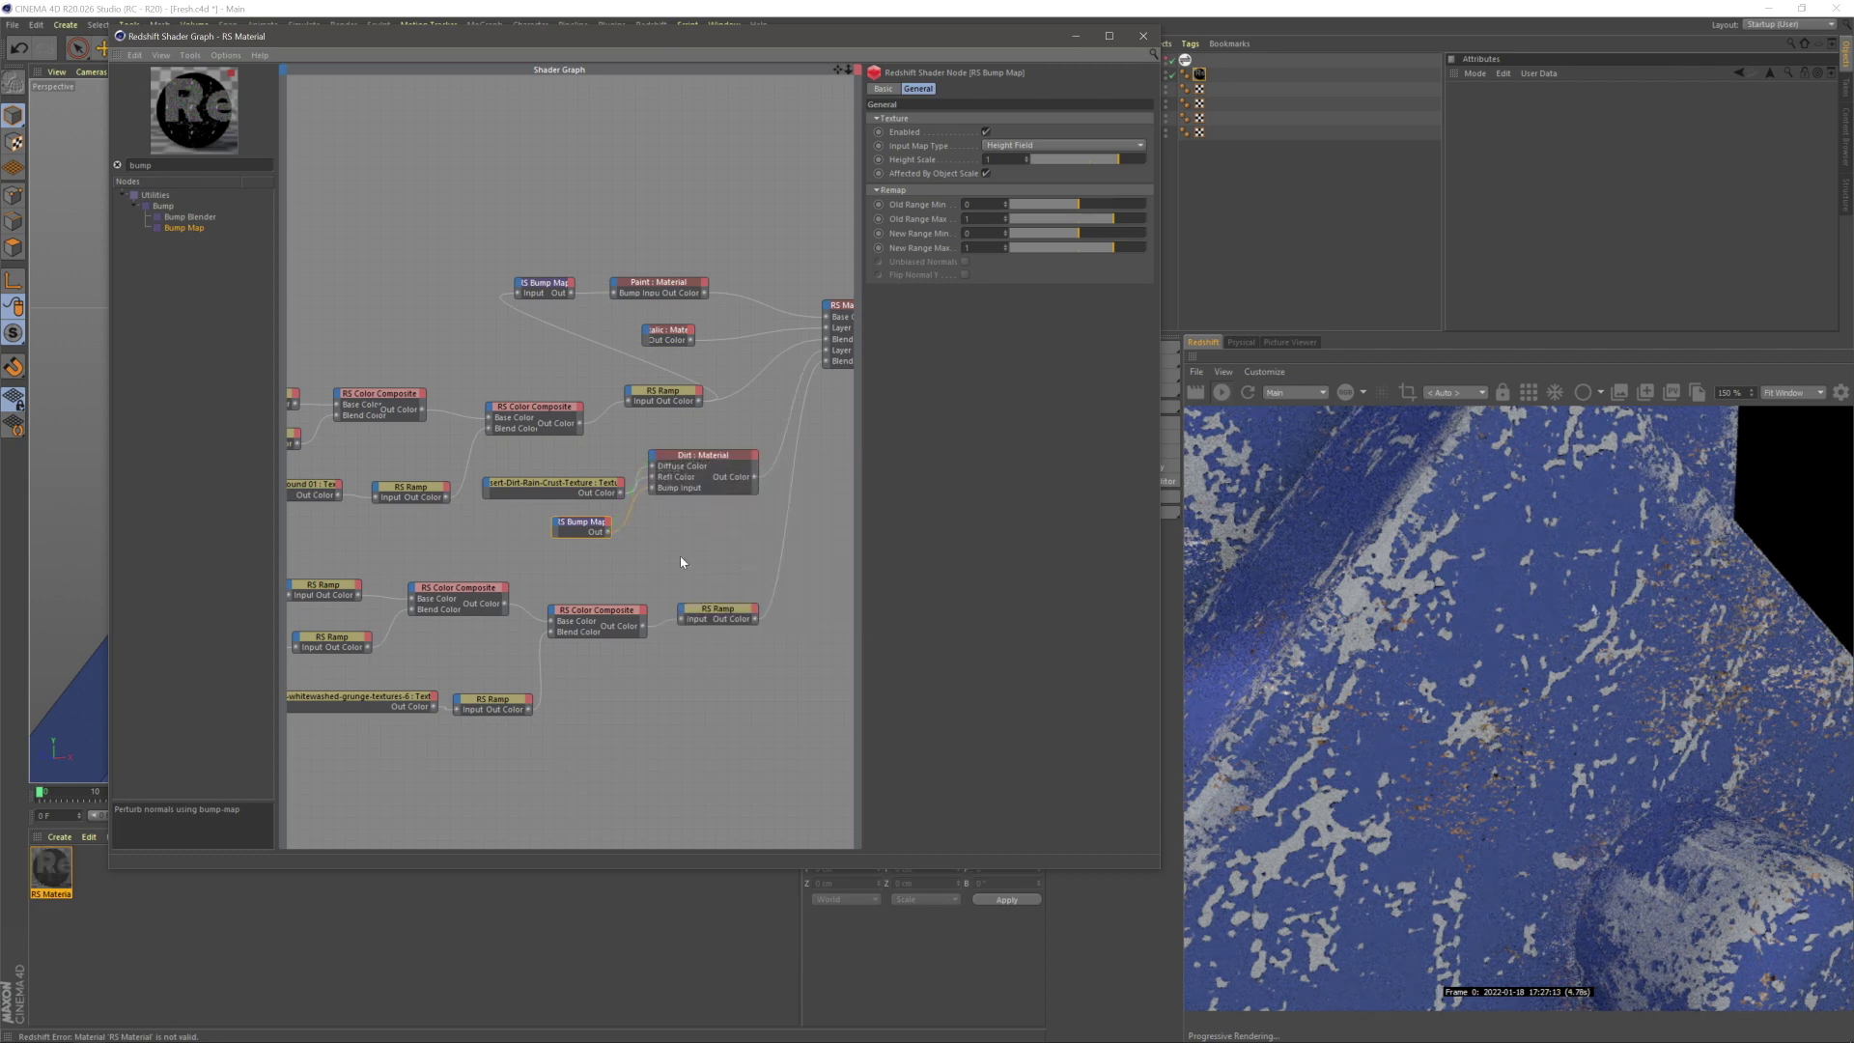
# - Feed the final dirt mask Ramp into the new Bump Map's input and inspect the dirt up close in the render
pyautogui.click(680, 561)
pyautogui.moveTo(562, 537); pyautogui.dragTo(556, 523)
pyautogui.click(616, 547)
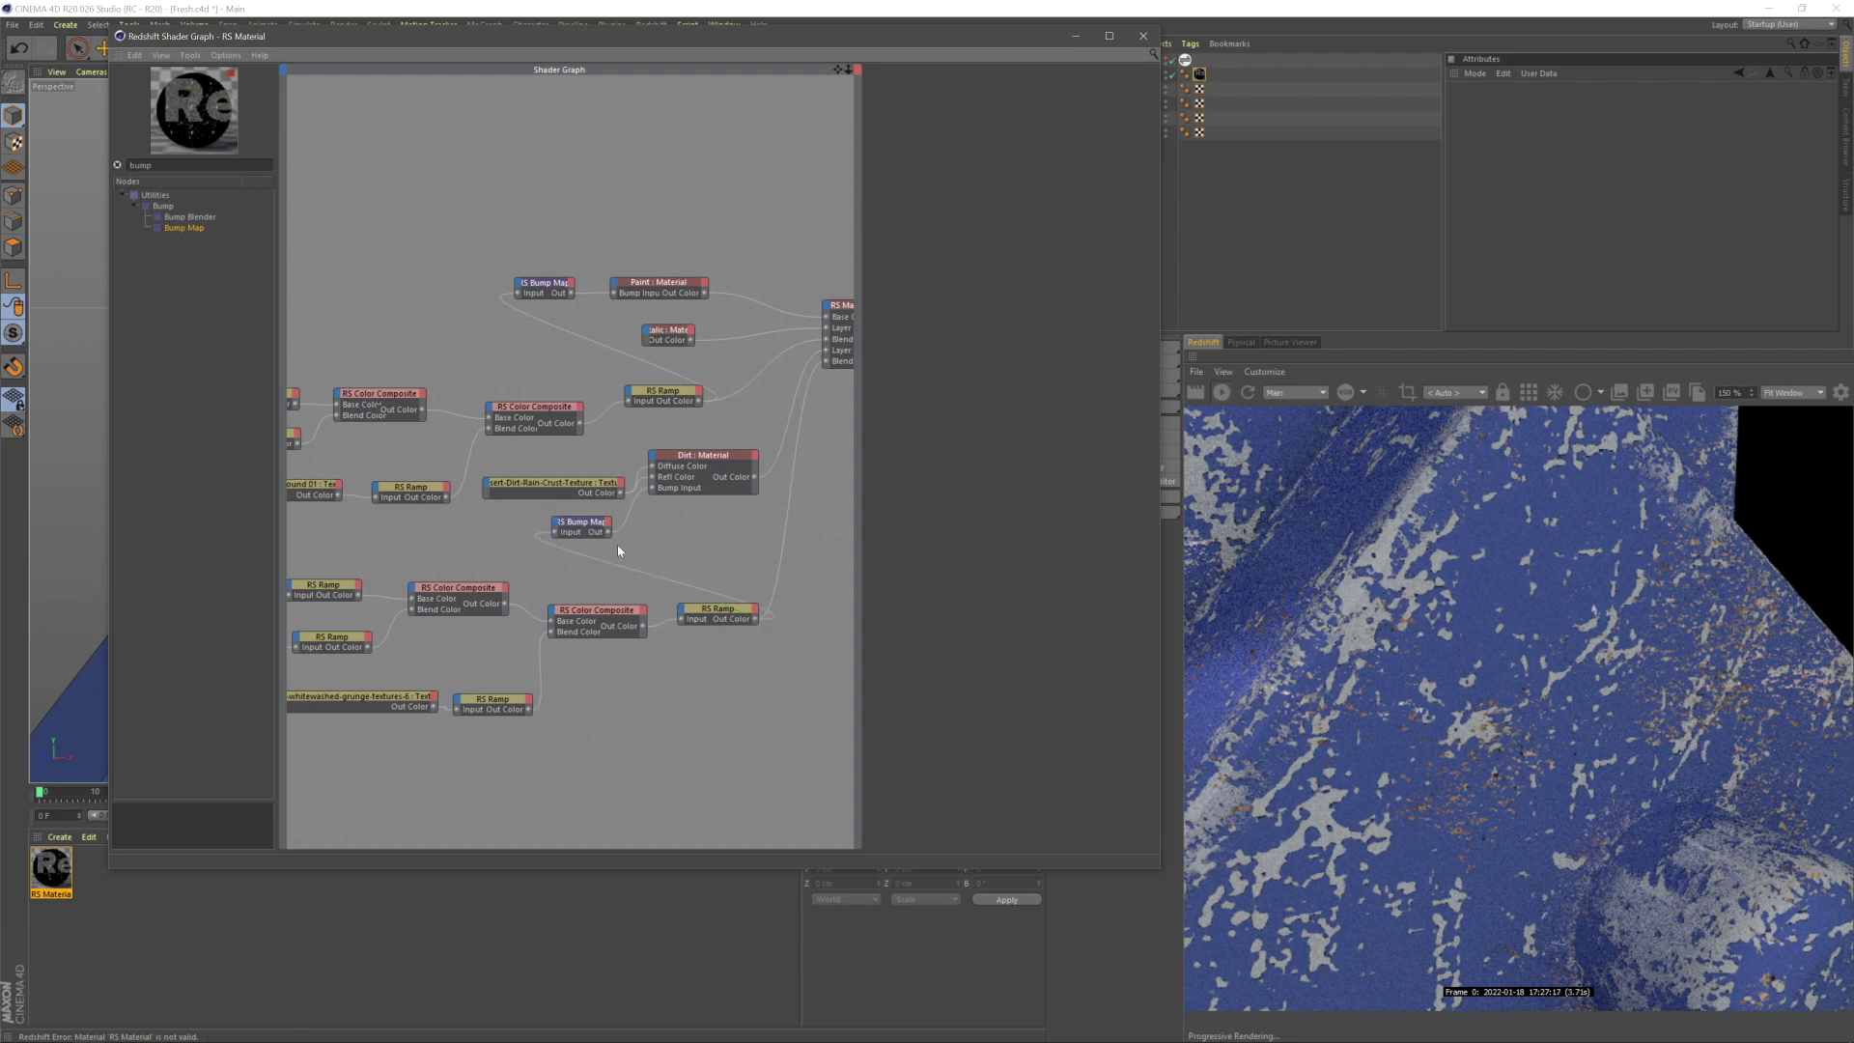
pyautogui.click(1248, 668)
pyautogui.scroll(5, 1564, 767)
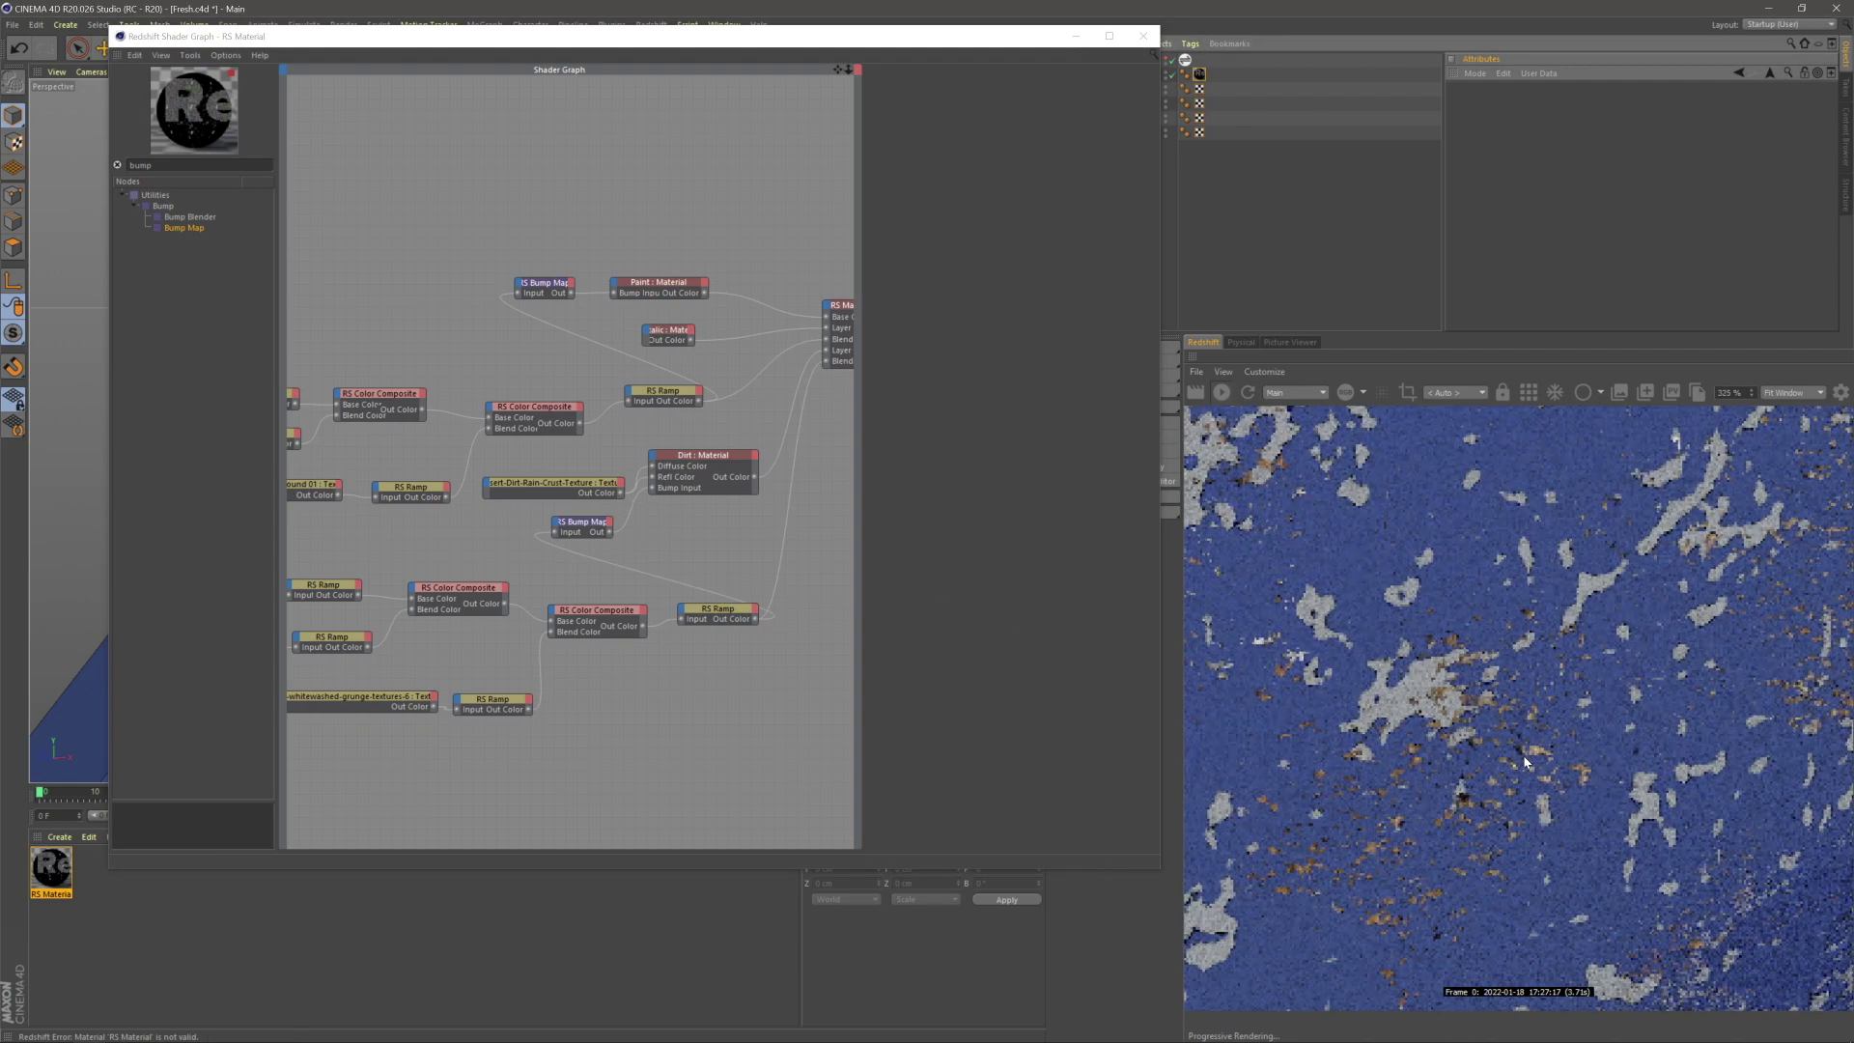
pyautogui.scroll(-3, 1526, 763)
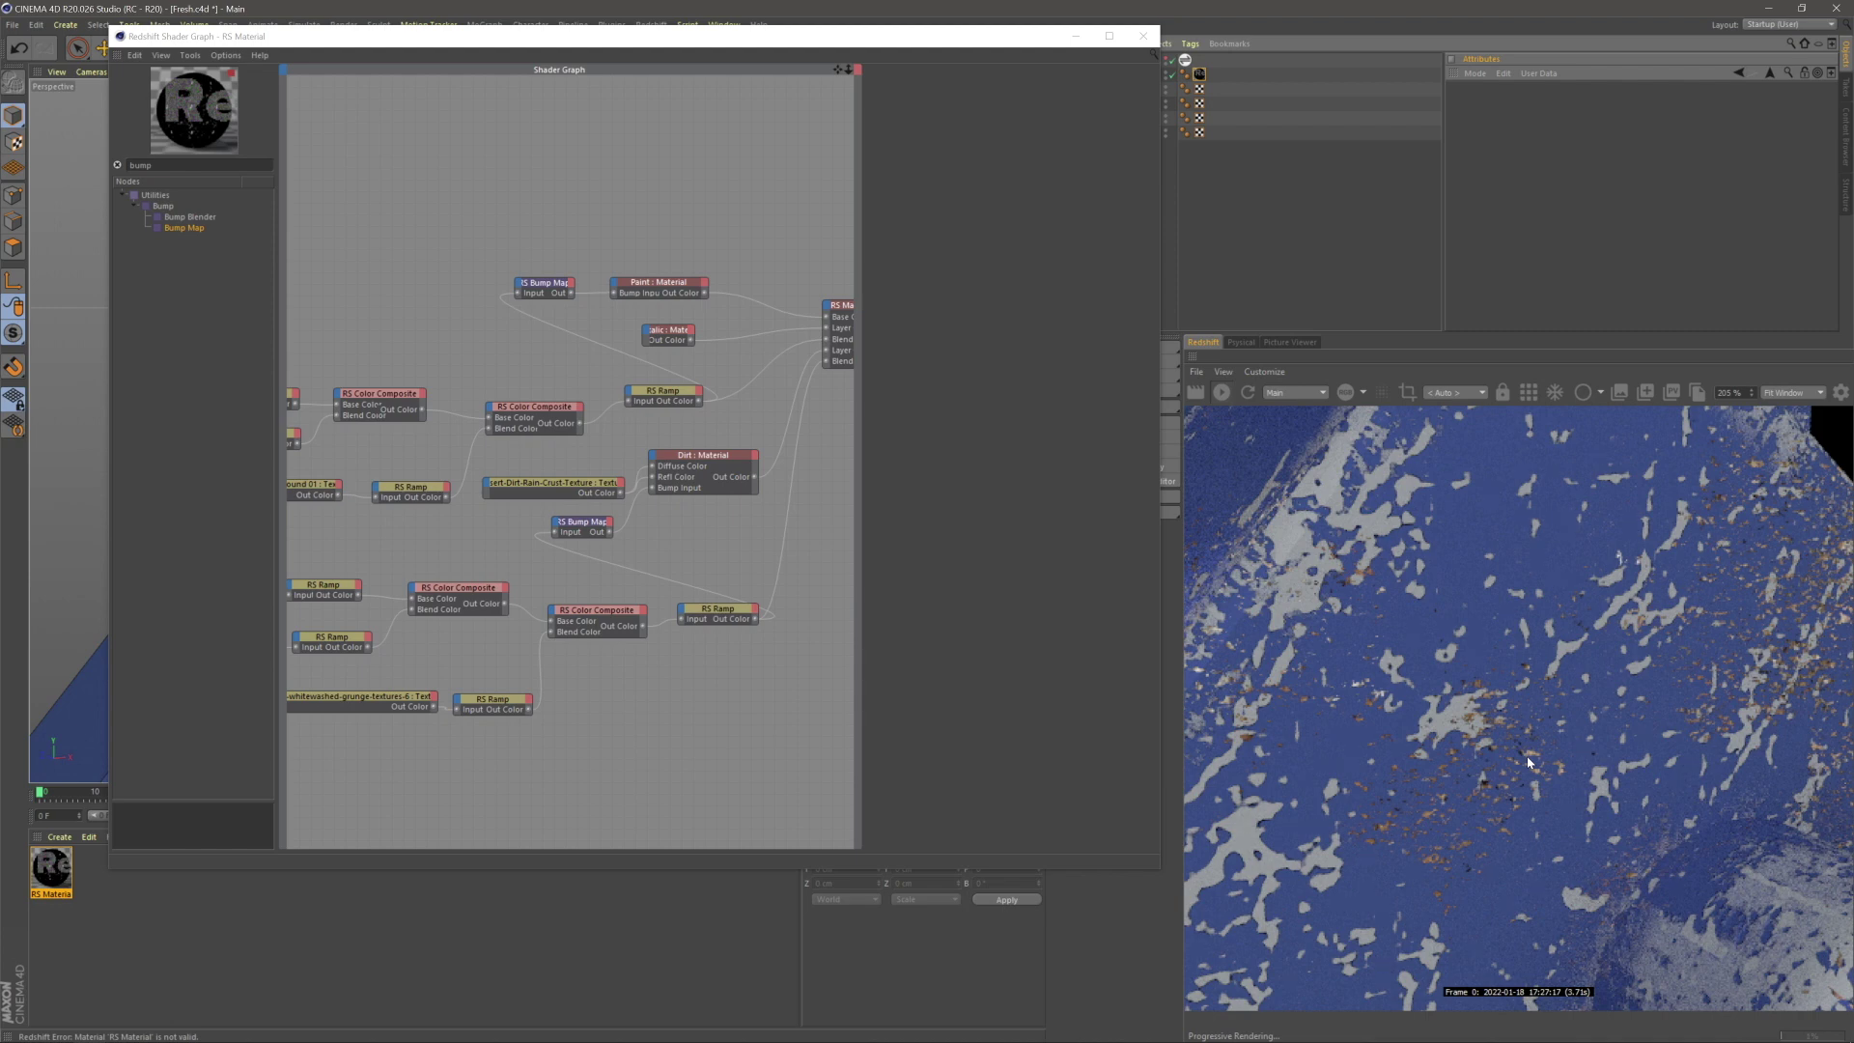
# - Insert a new Ramp between the final dirt mask Ramp and the Dirt Bump Map, and enable its Invert option
pyautogui.doubleClick(173, 165)
pyautogui.write('ramp')
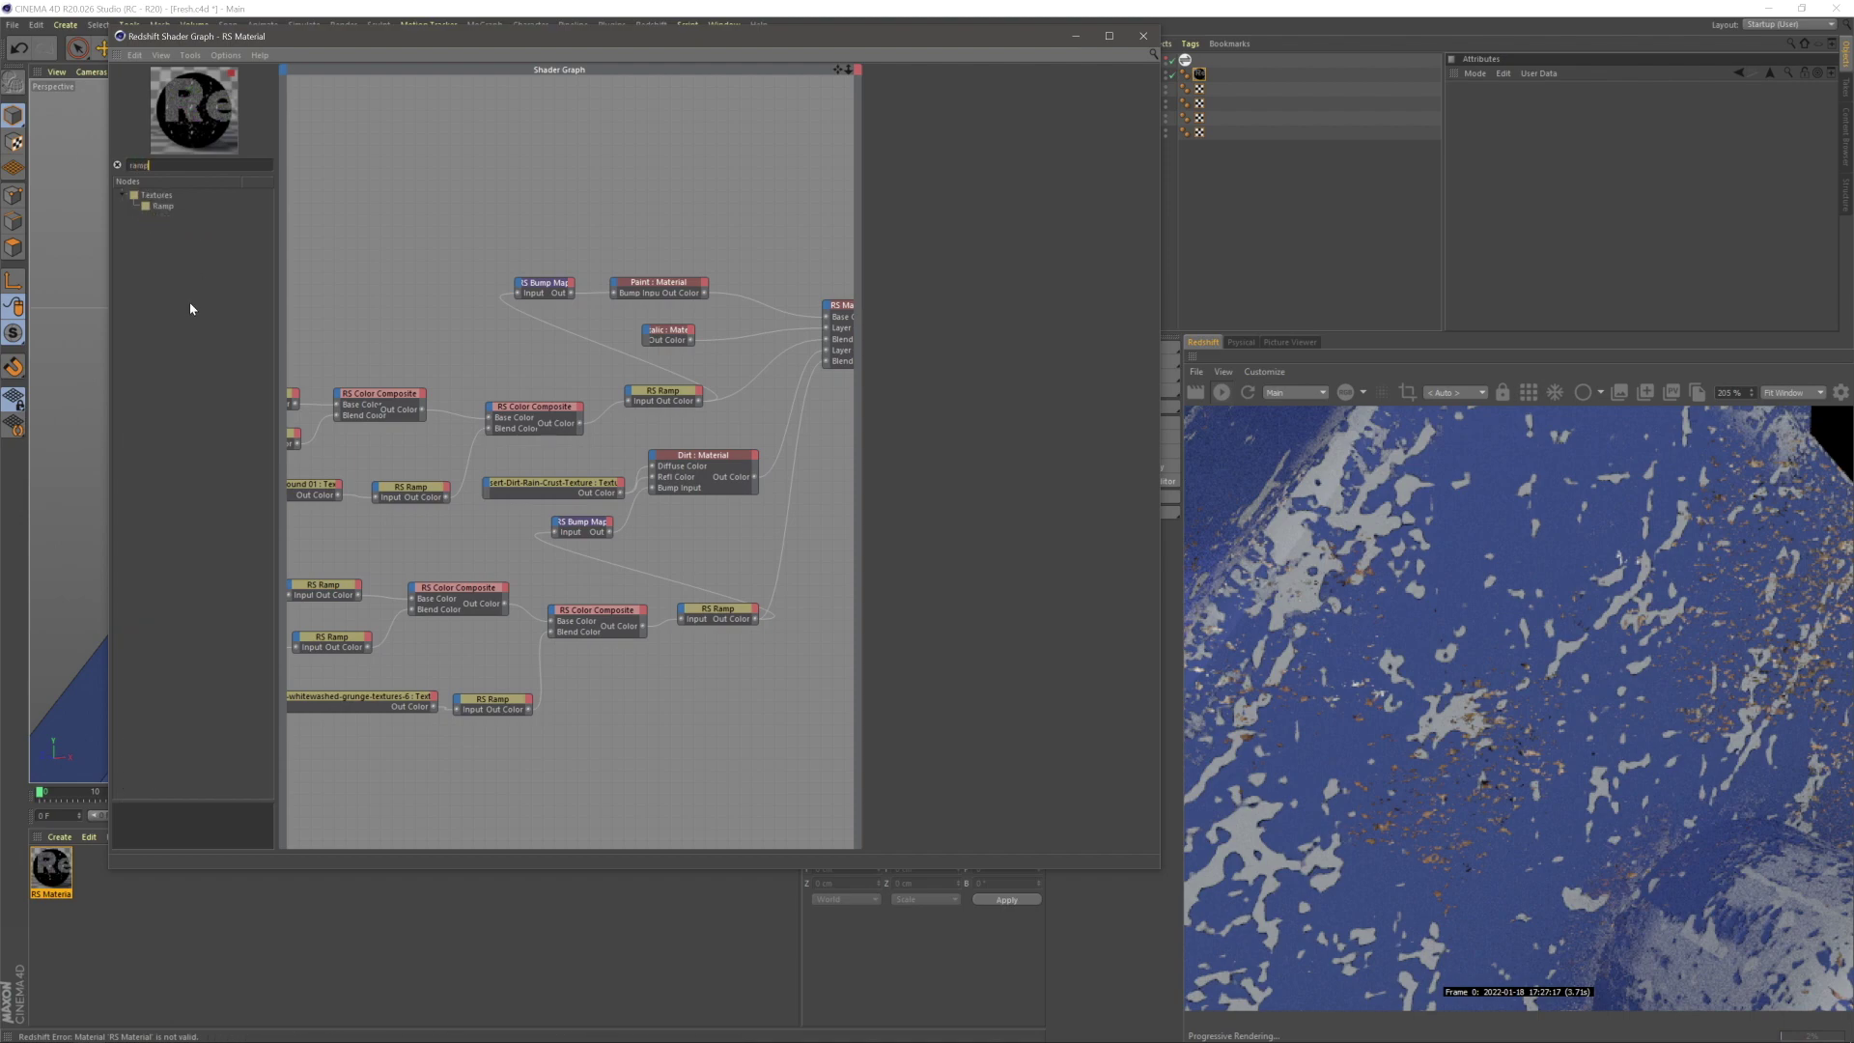
pyautogui.moveTo(162, 210); pyautogui.dragTo(496, 528)
pyautogui.moveTo(754, 618); pyautogui.dragTo(482, 530)
pyautogui.click(558, 536)
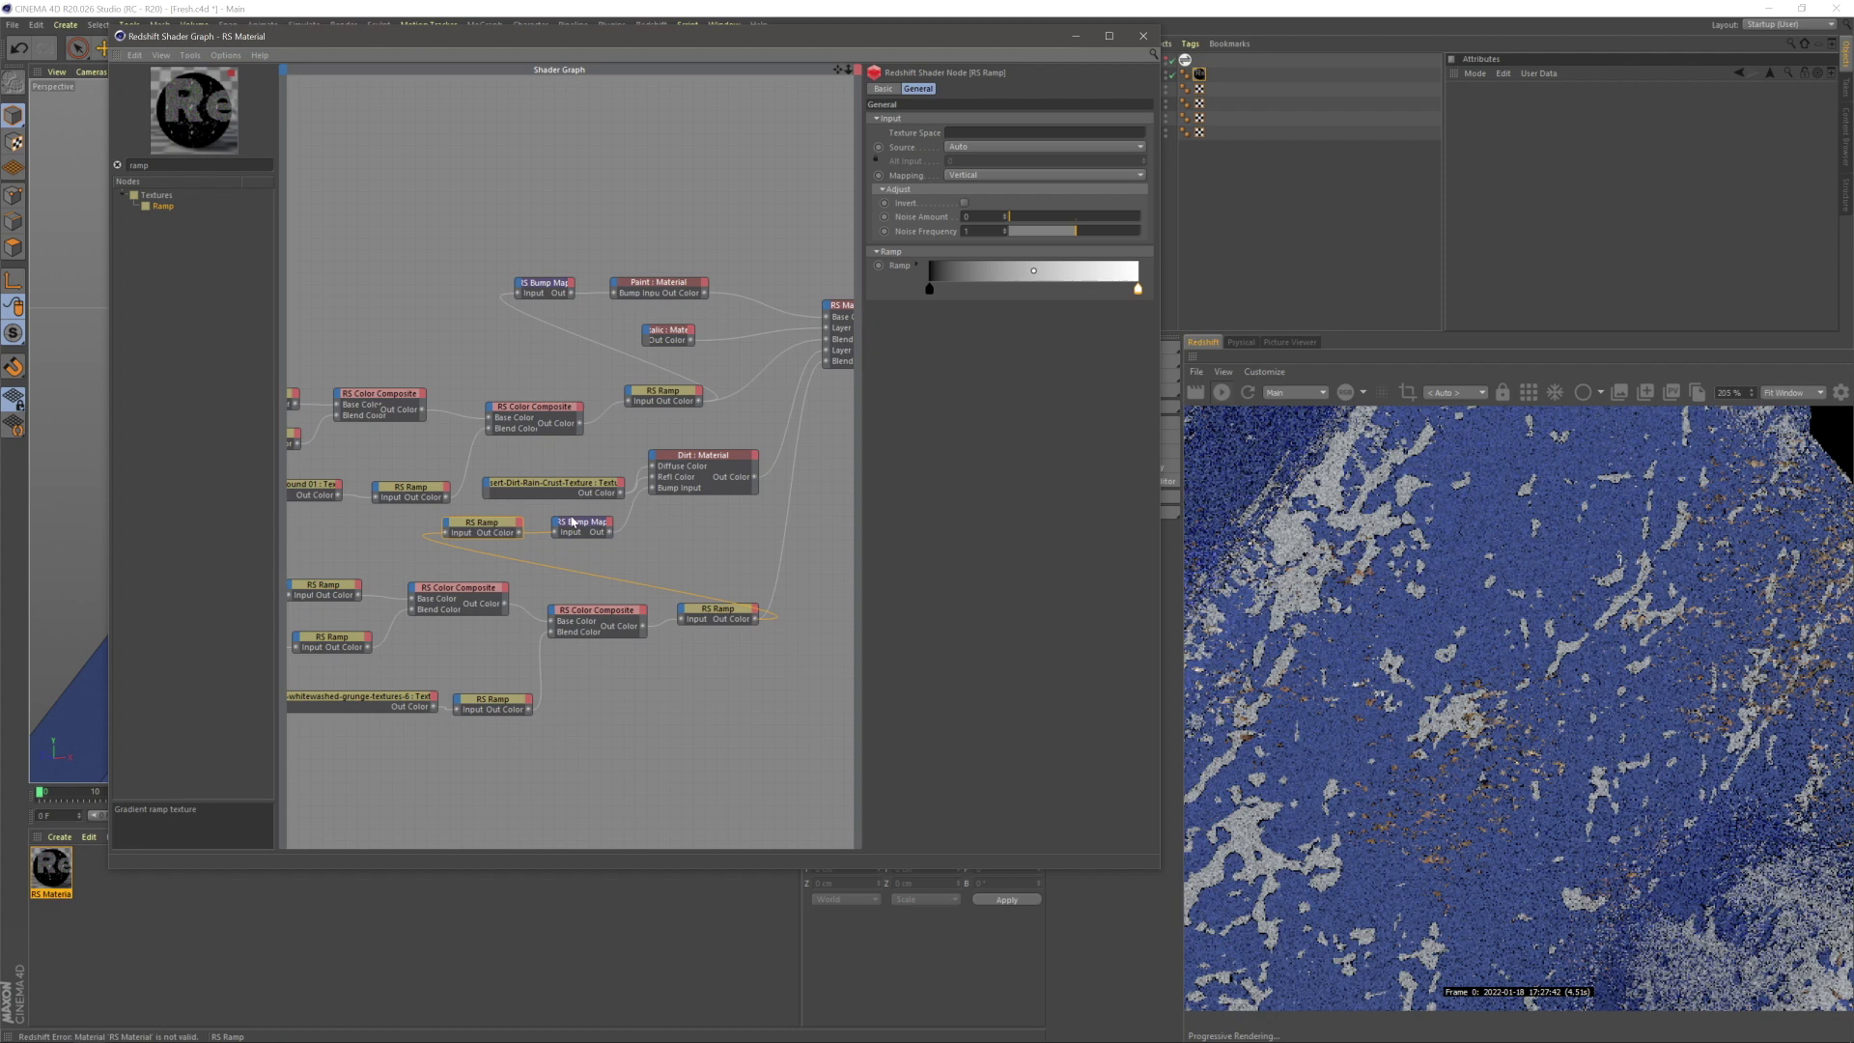
pyautogui.click(963, 202)
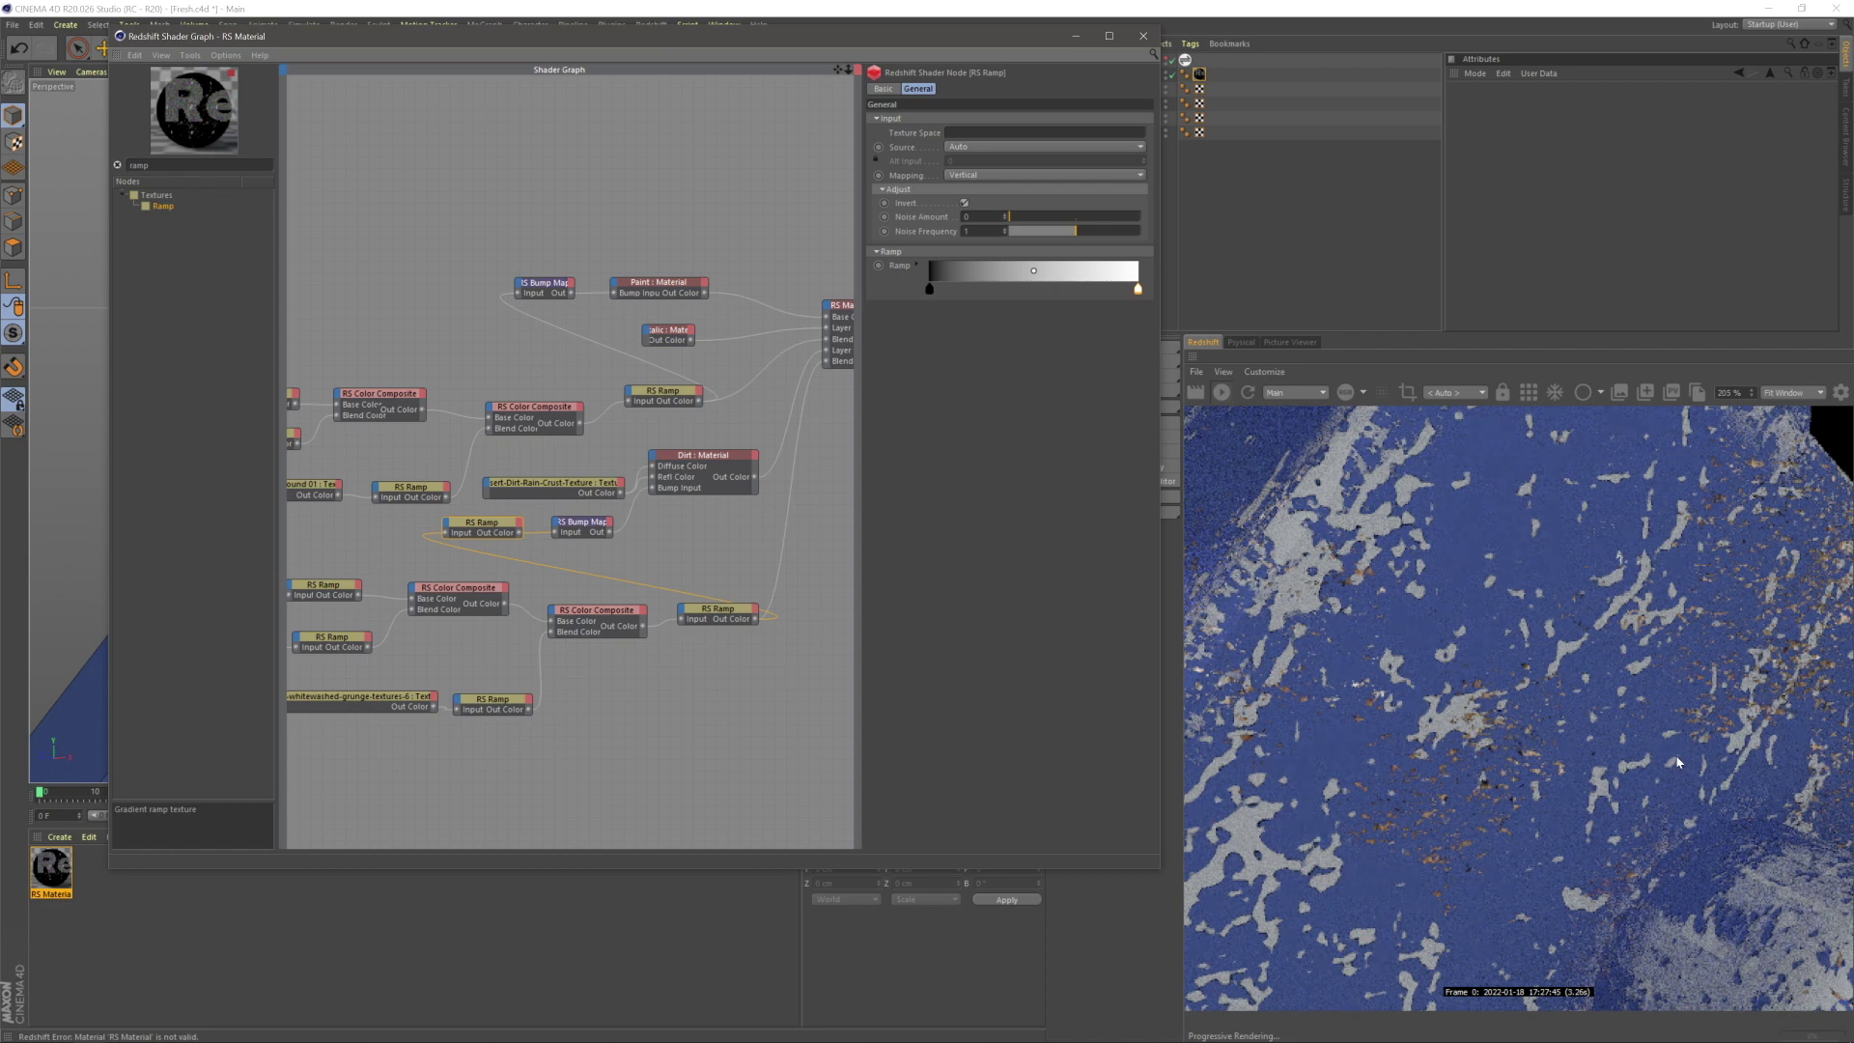
# - Close the Shader Graph, frame the whole robot arm in the viewport, and show its render at 100% zoom
pyautogui.click(1143, 36)
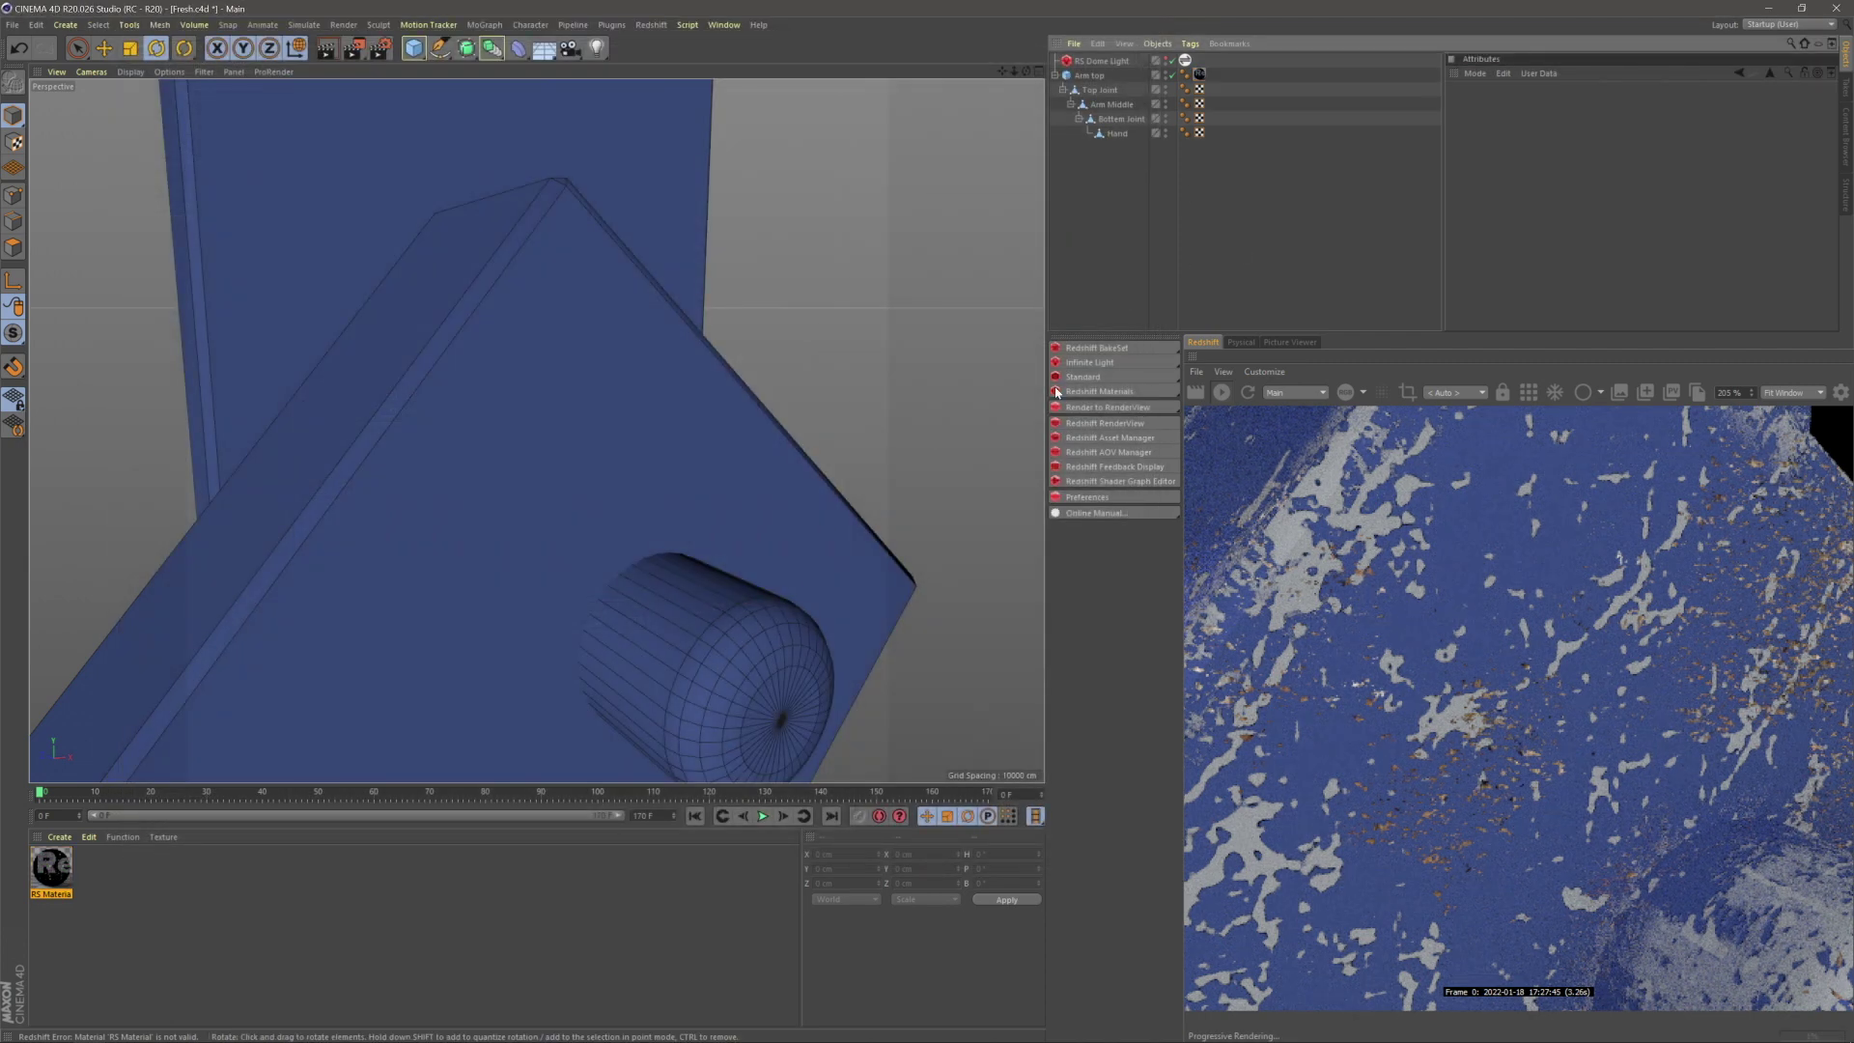
pyautogui.scroll(-5, 531, 614)
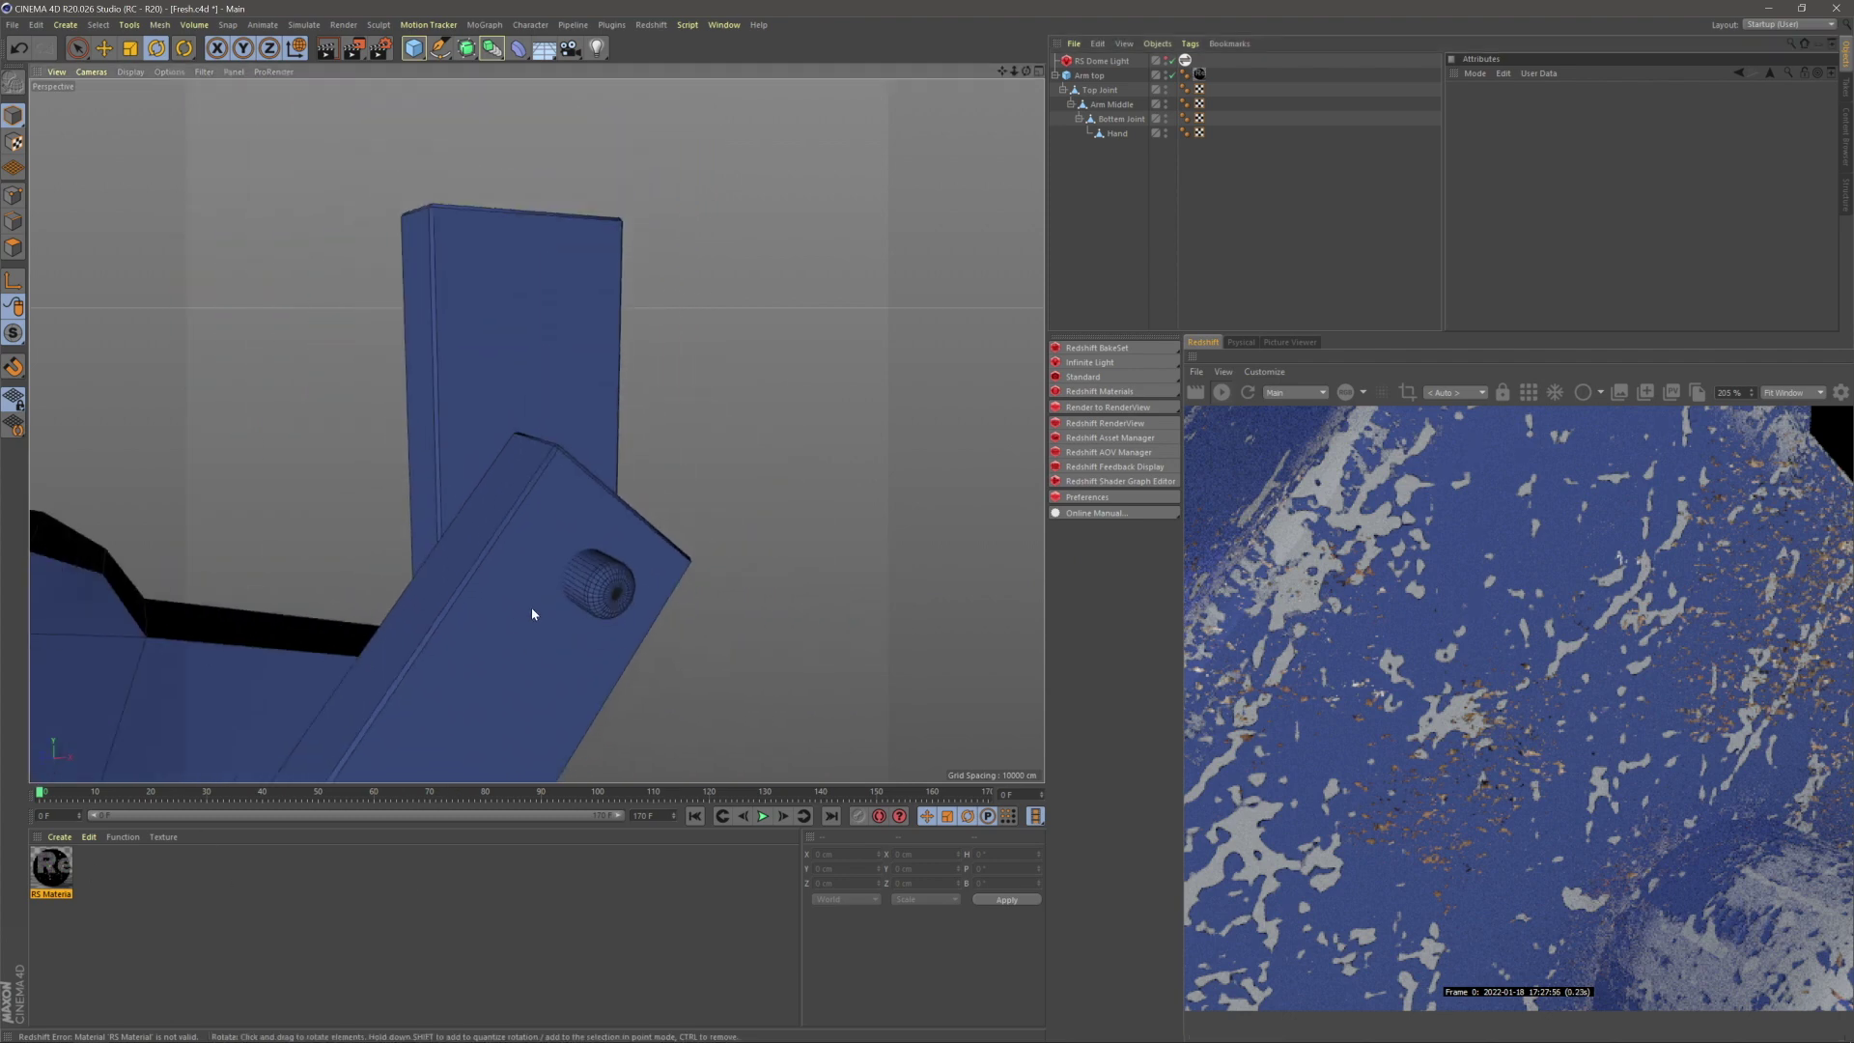
pyautogui.keyDown('alt'); pyautogui.moveTo(532, 608); pyautogui.dragTo(569, 569); pyautogui.keyUp('alt')
pyautogui.keyDown('alt'); pyautogui.moveTo(569, 569); pyautogui.dragTo(585, 529, button='right'); pyautogui.keyUp('alt')
pyautogui.keyDown('alt'); pyautogui.moveTo(580, 504); pyautogui.dragTo(597, 502); pyautogui.keyUp('alt')
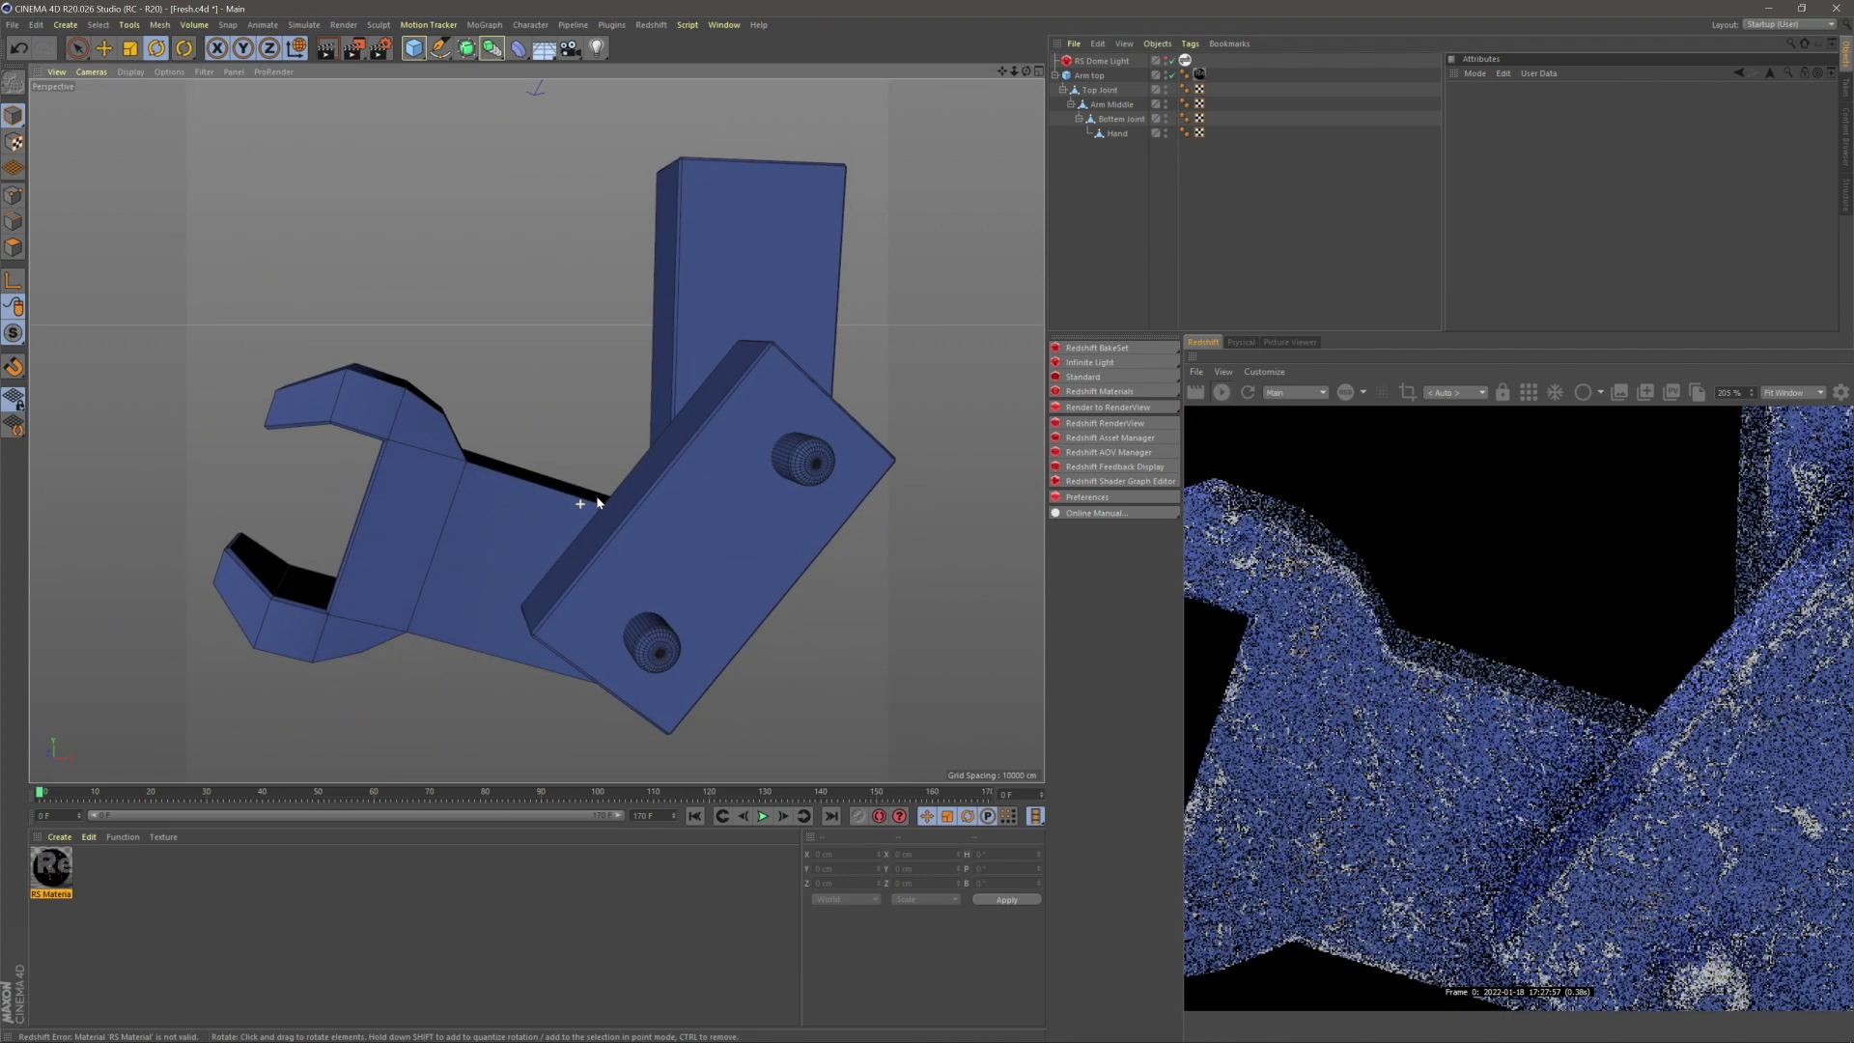
pyautogui.click(1223, 371)
pyautogui.click(1249, 502)
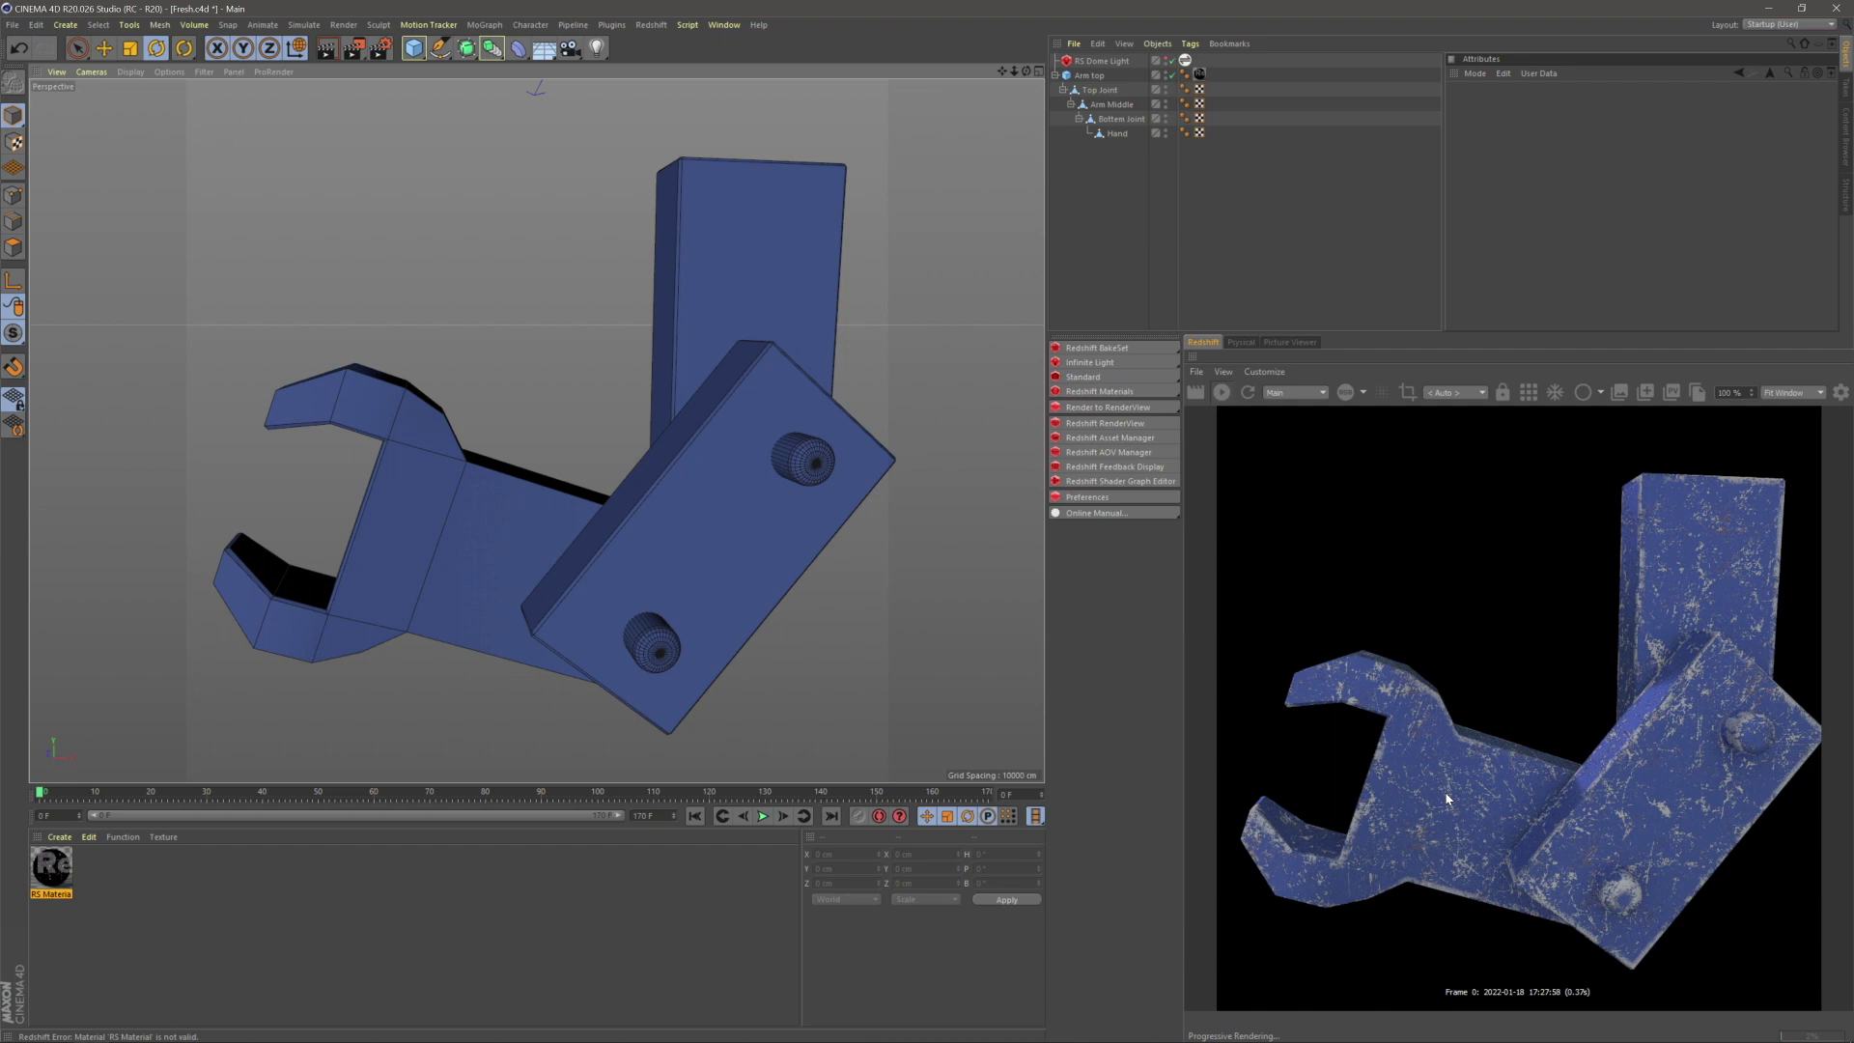
# - Reopen the RS Material's Shader Graph and bring the complete node network into view
pyautogui.doubleClick(53, 872)
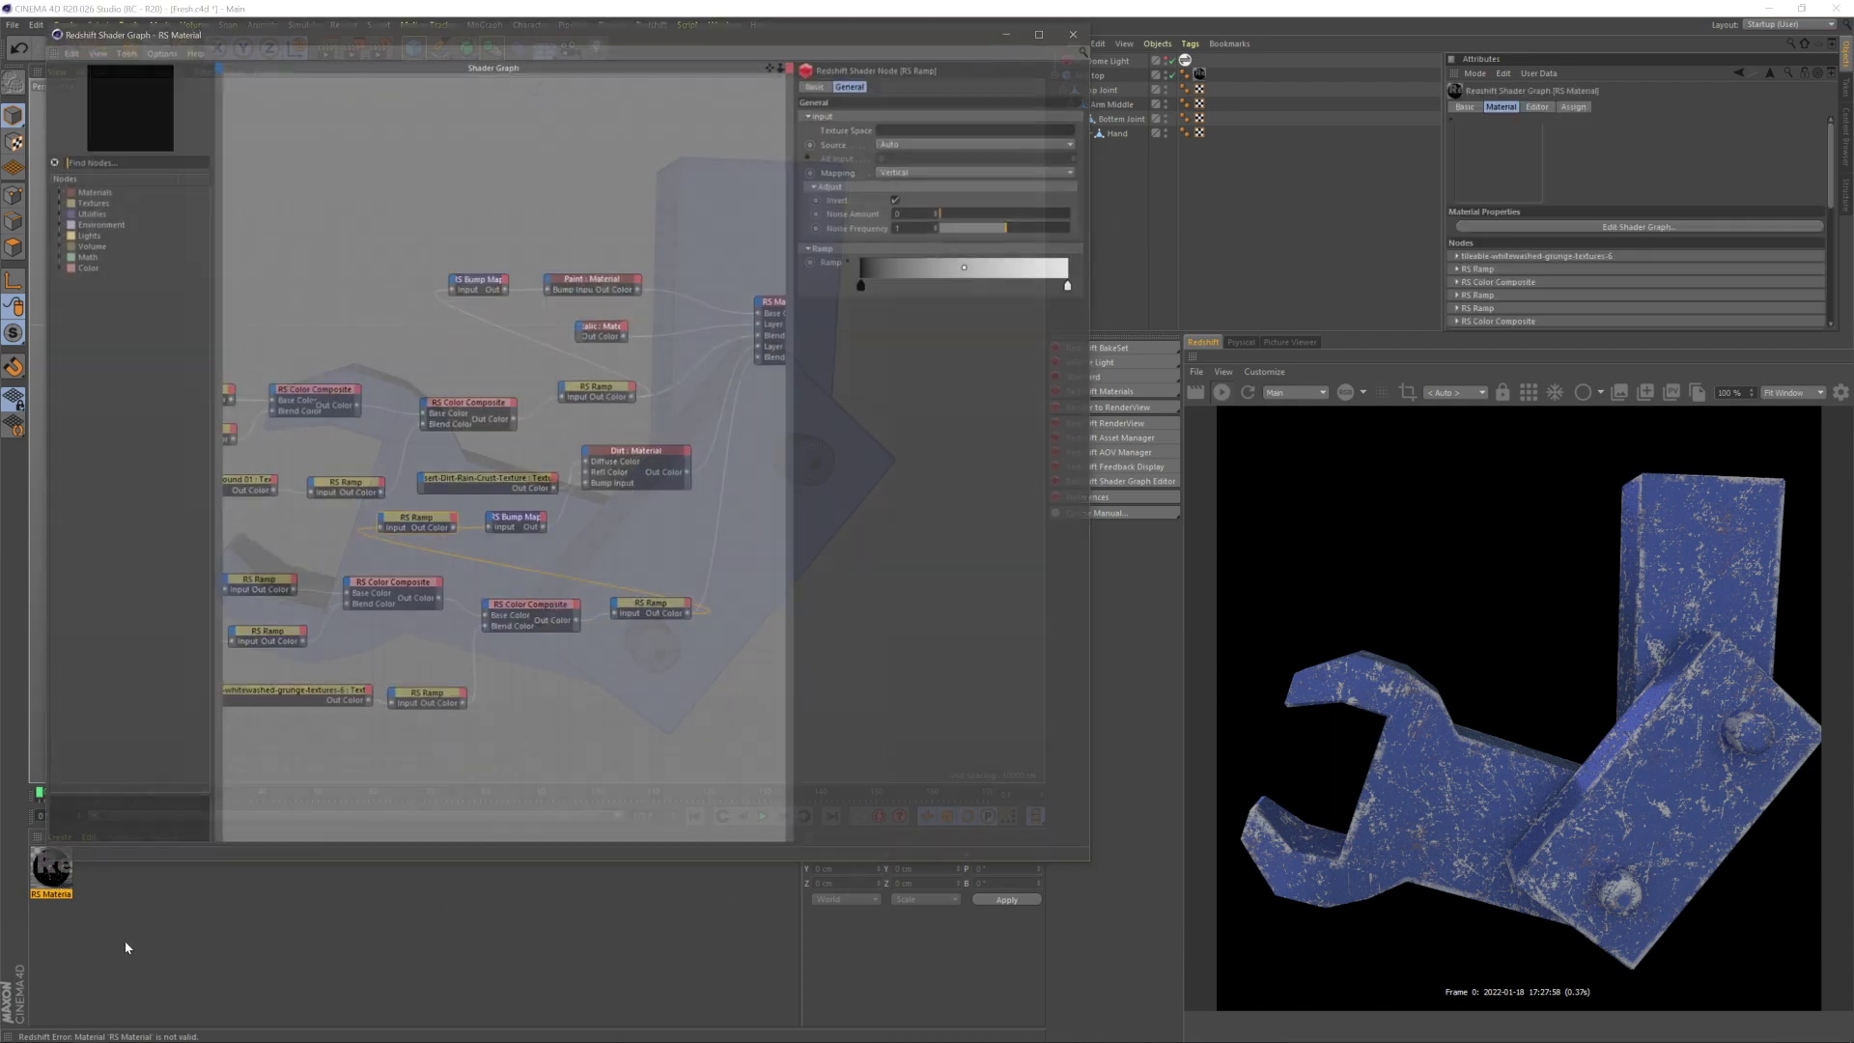
pyautogui.scroll(-5, 640, 637)
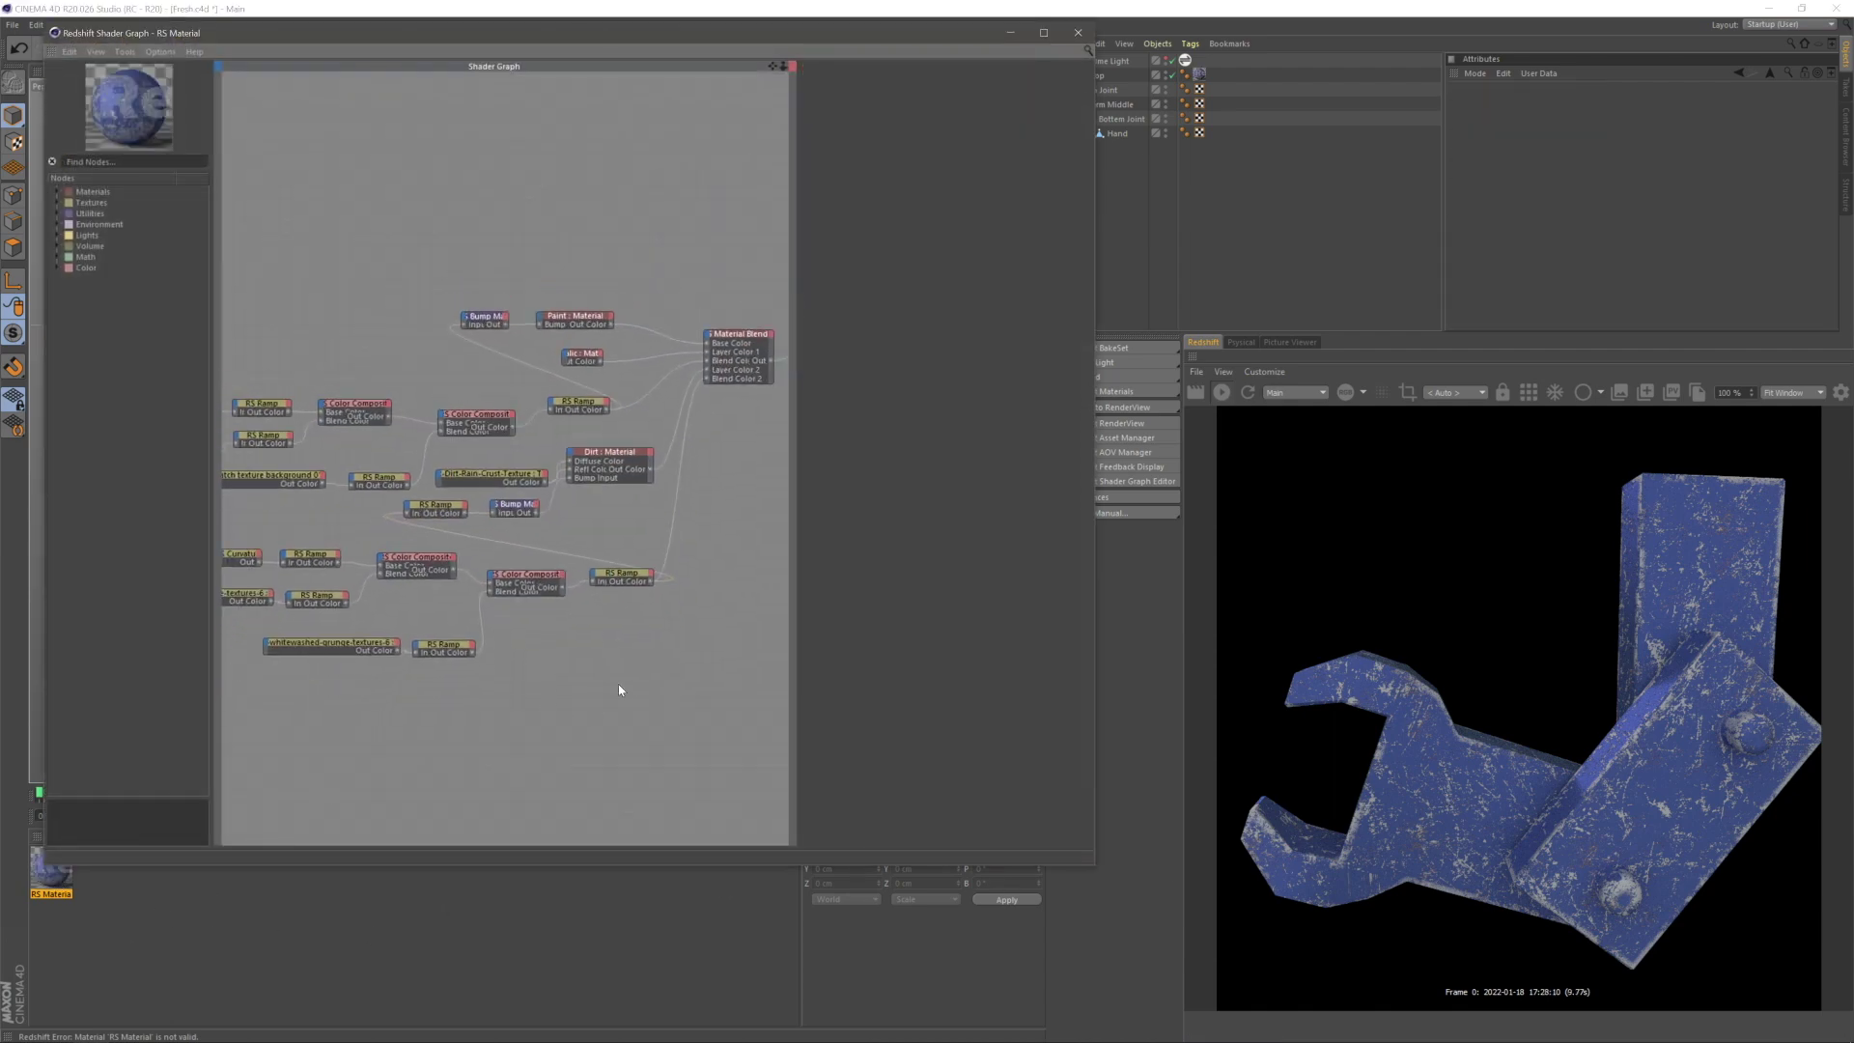
pyautogui.moveTo(652, 679); pyautogui.dragTo(627, 685, button='middle')
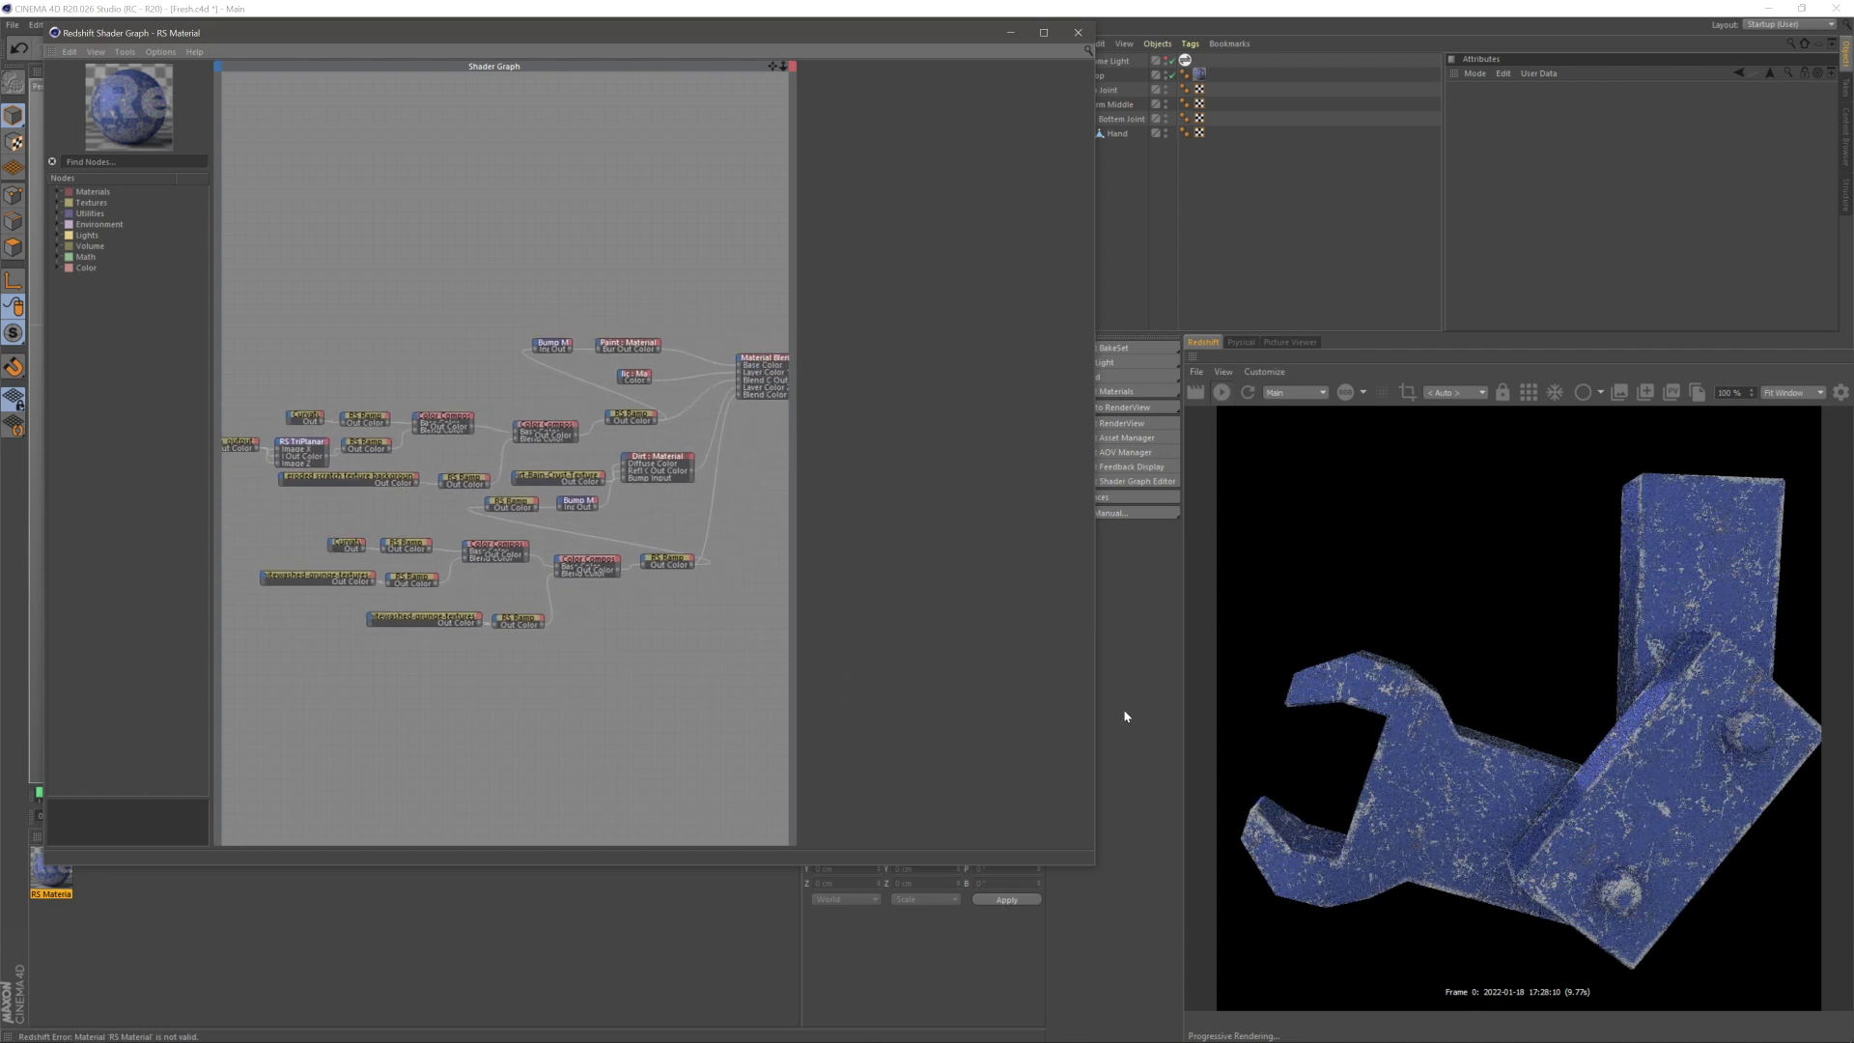